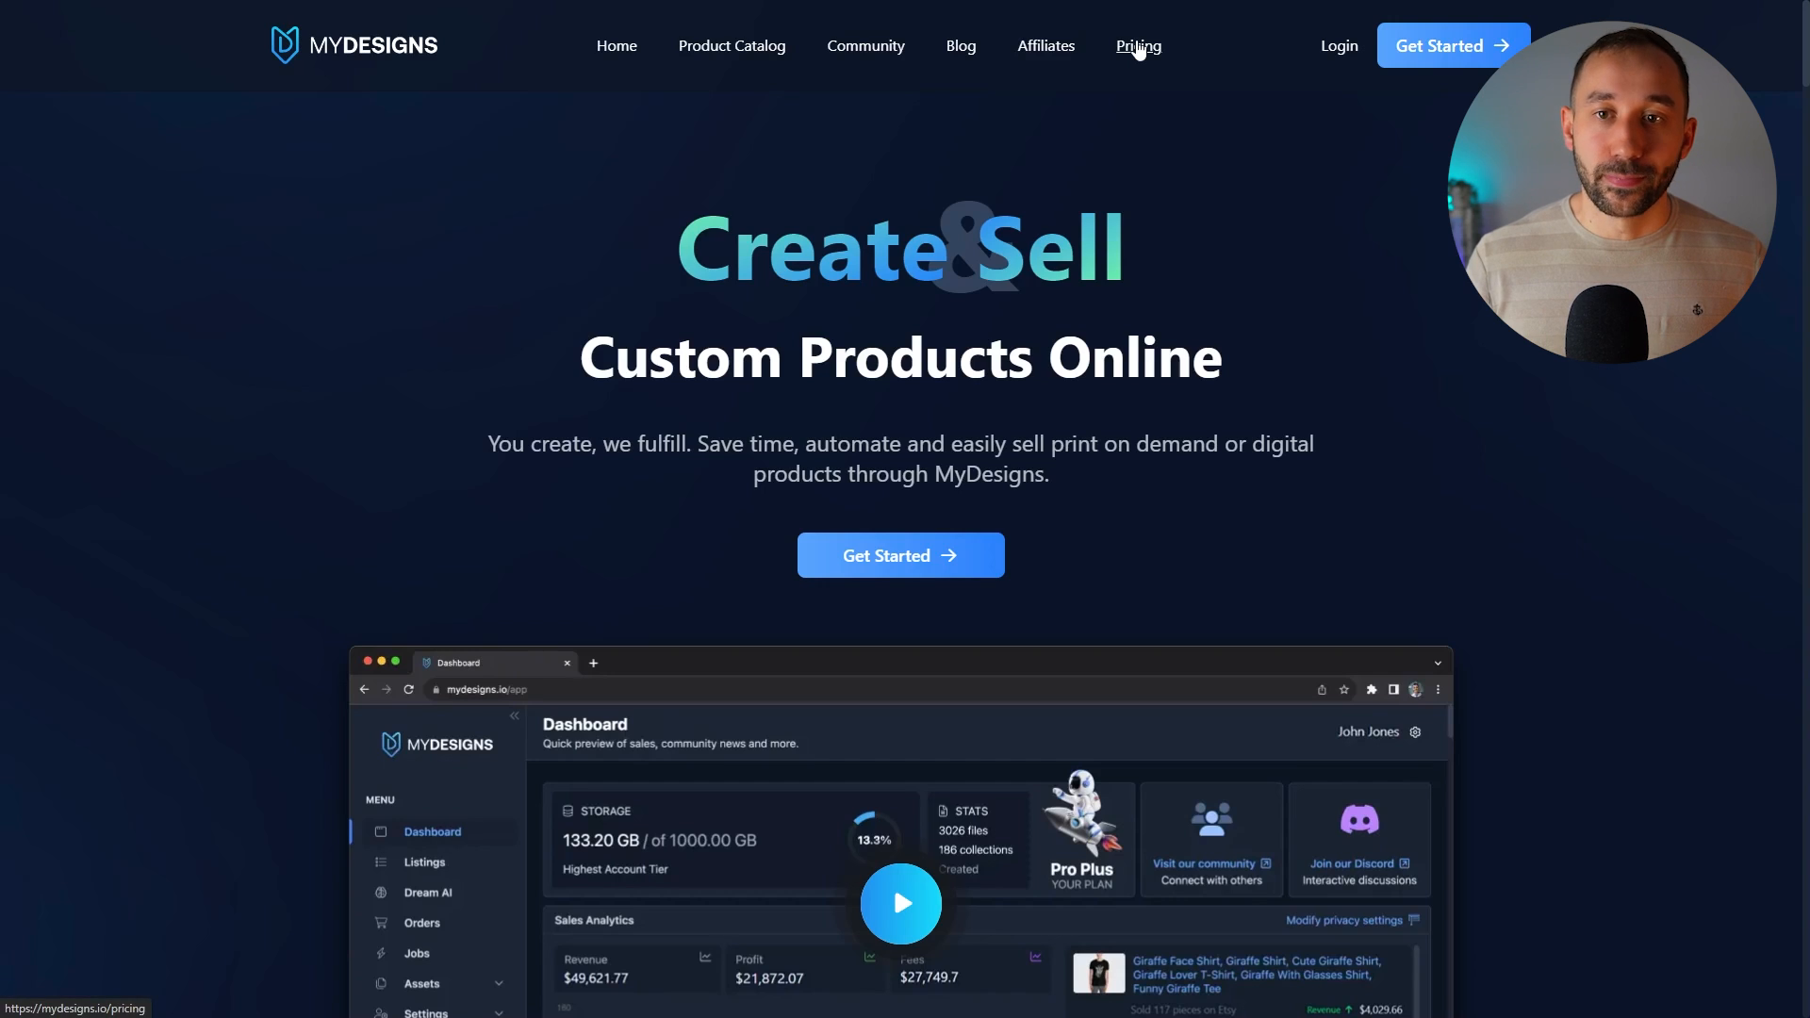
- Open the pricing page and compare what the Free, Pro and Pro Plus plans include
click(1140, 52)
scroll(544, 430, down, 2)
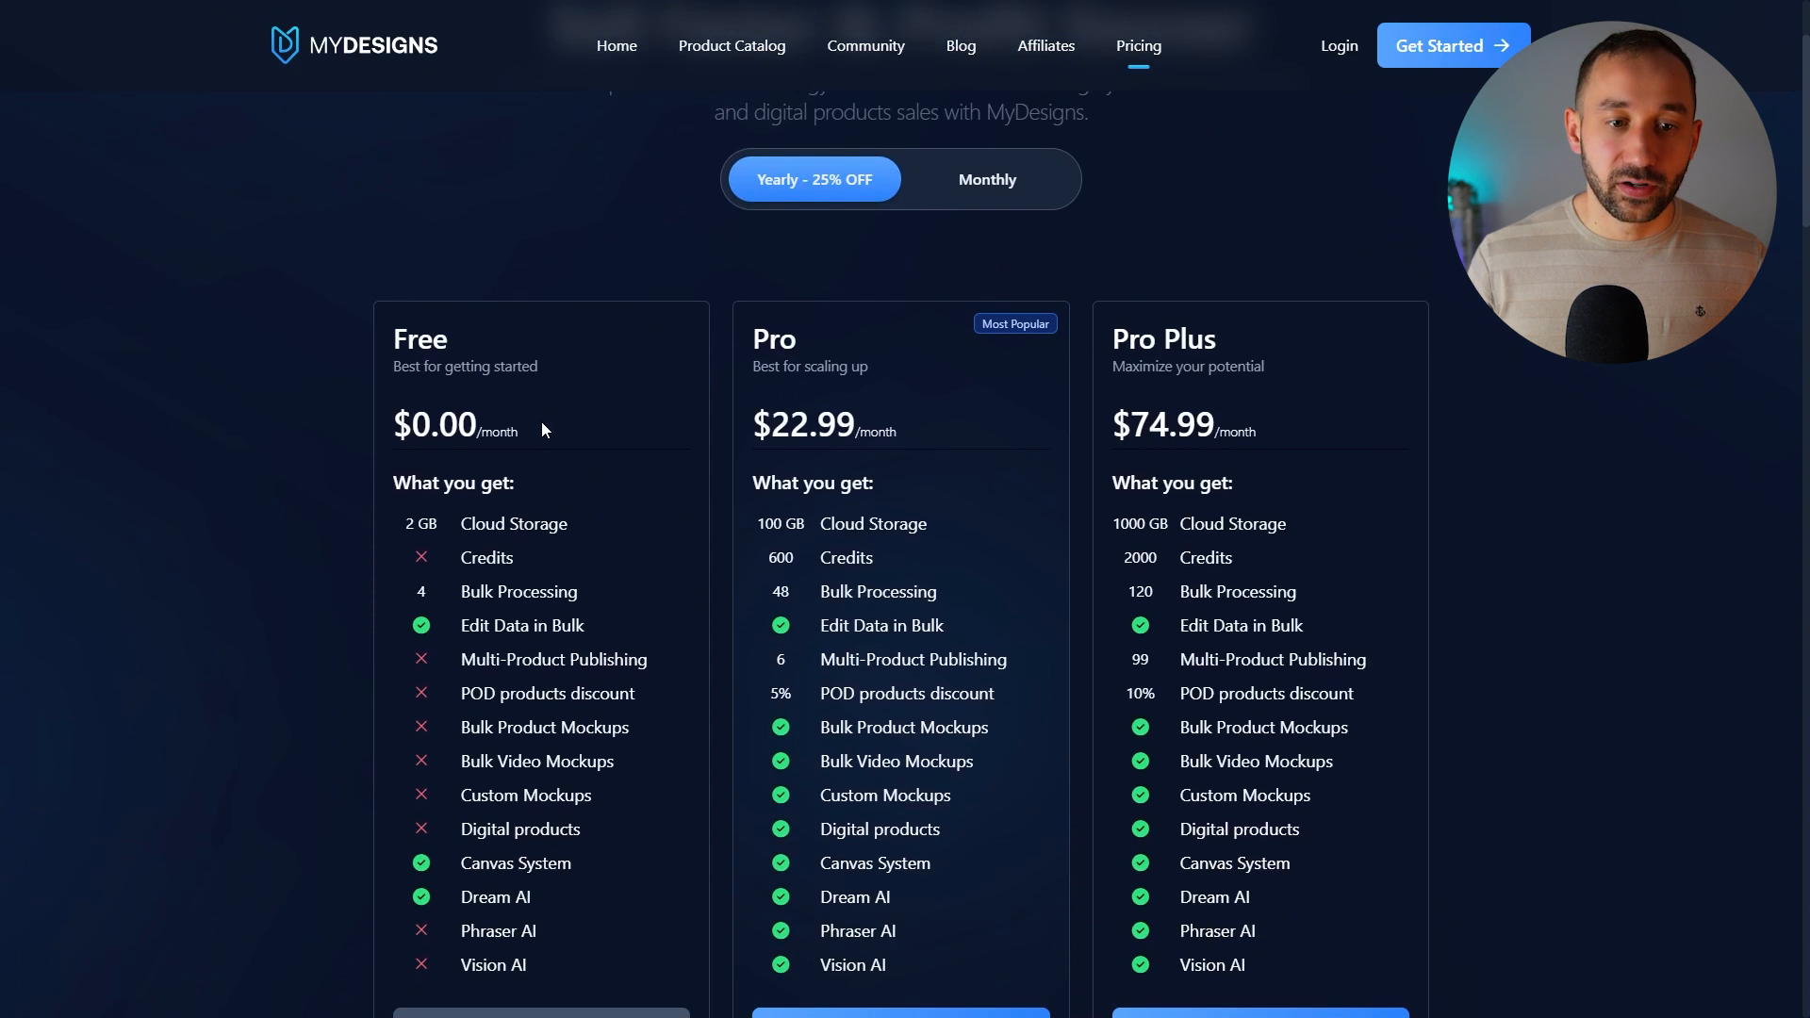
scroll(533, 426, down, 1)
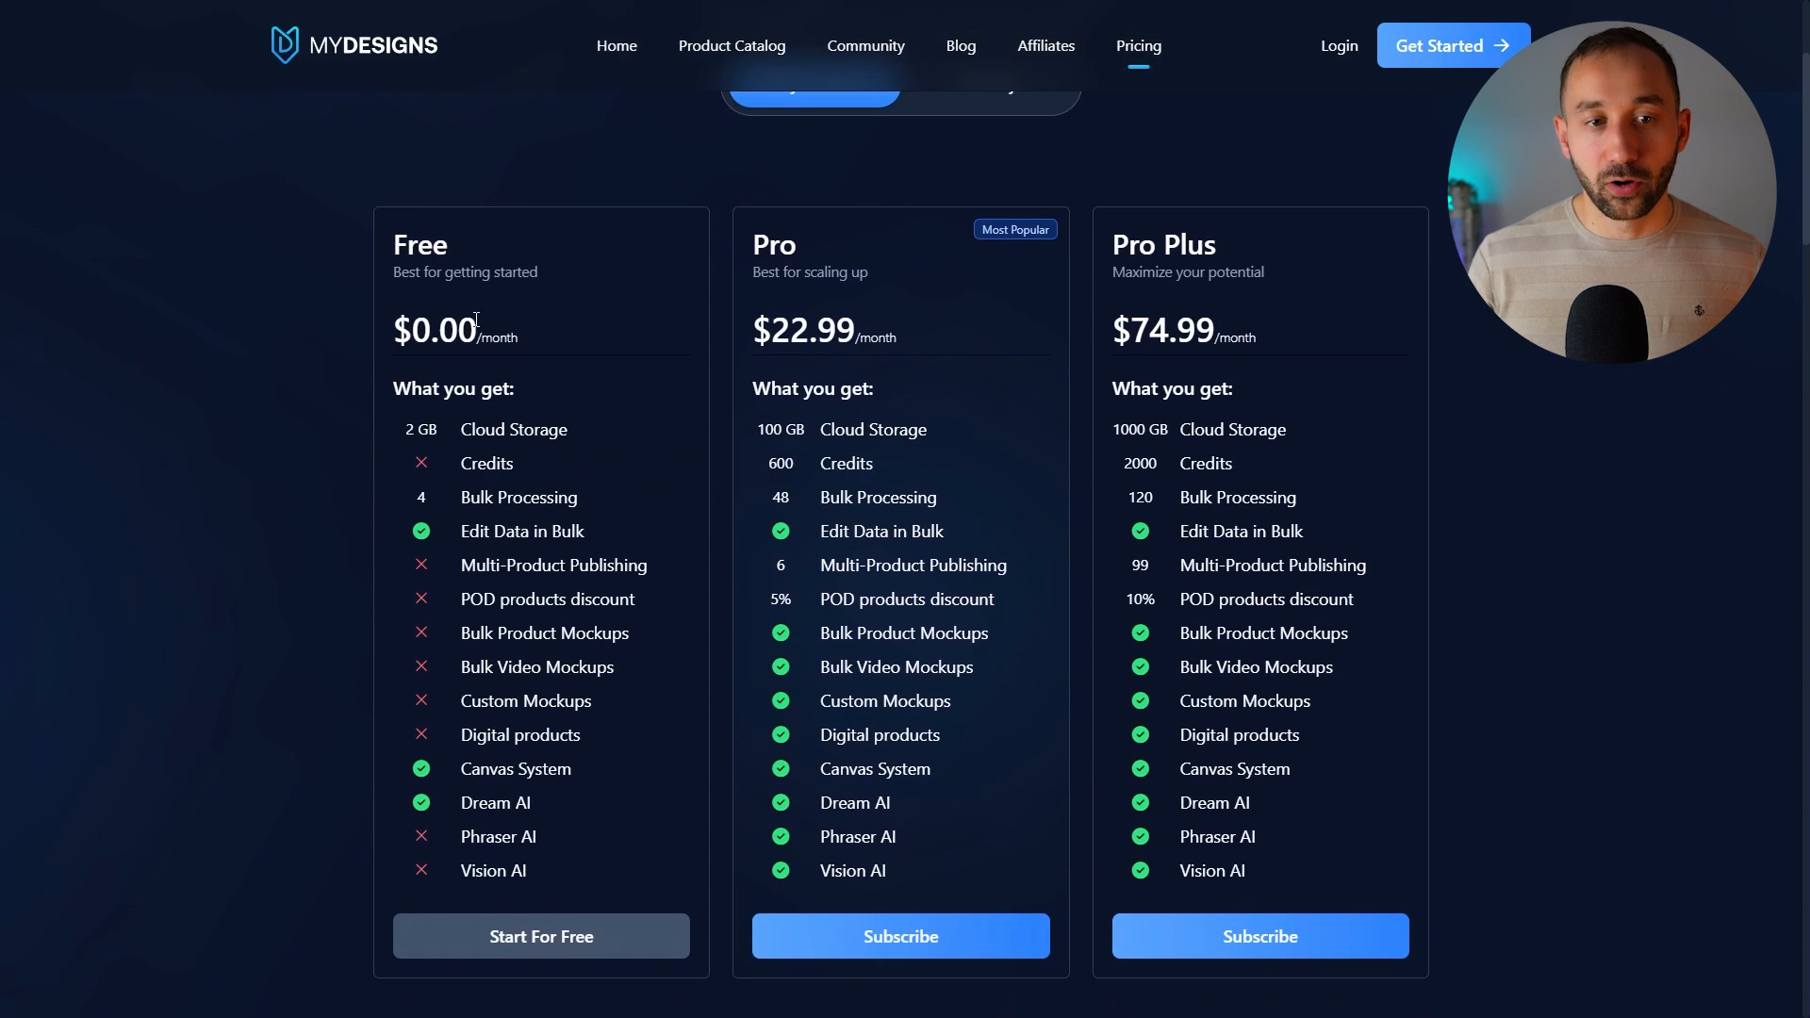
mouse_move(522, 747)
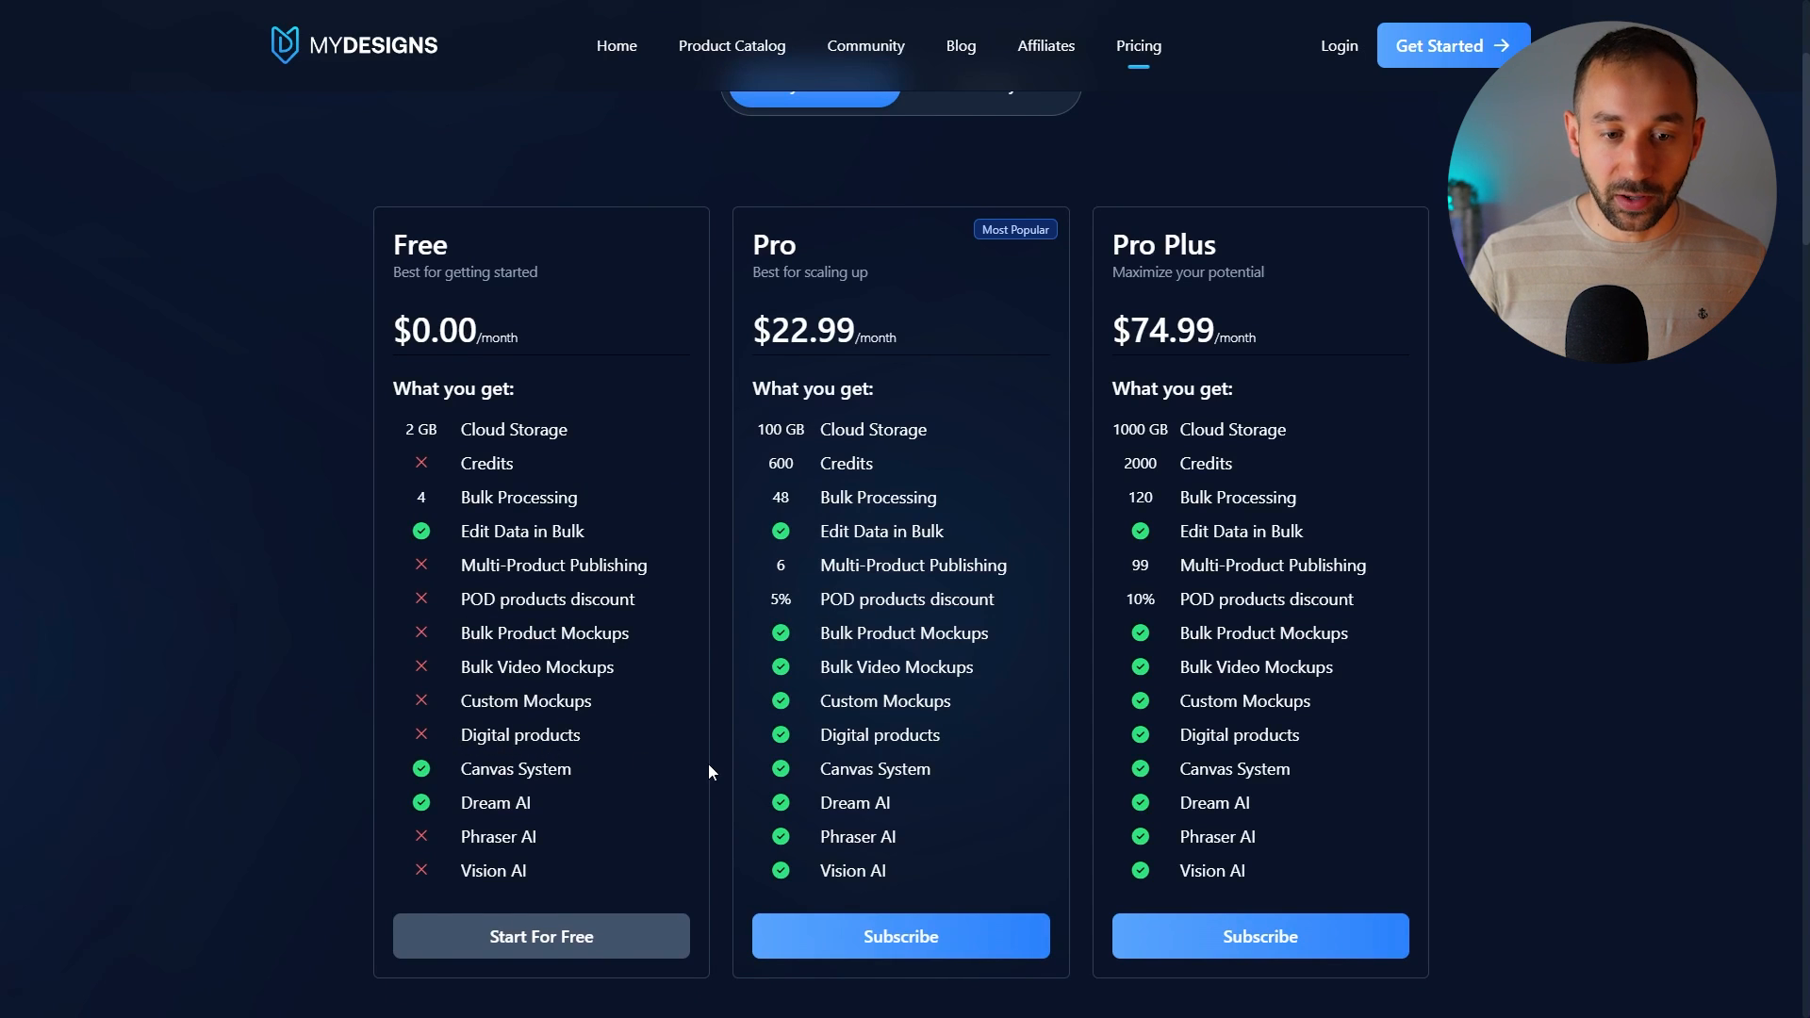
scroll(709, 745, up, 1)
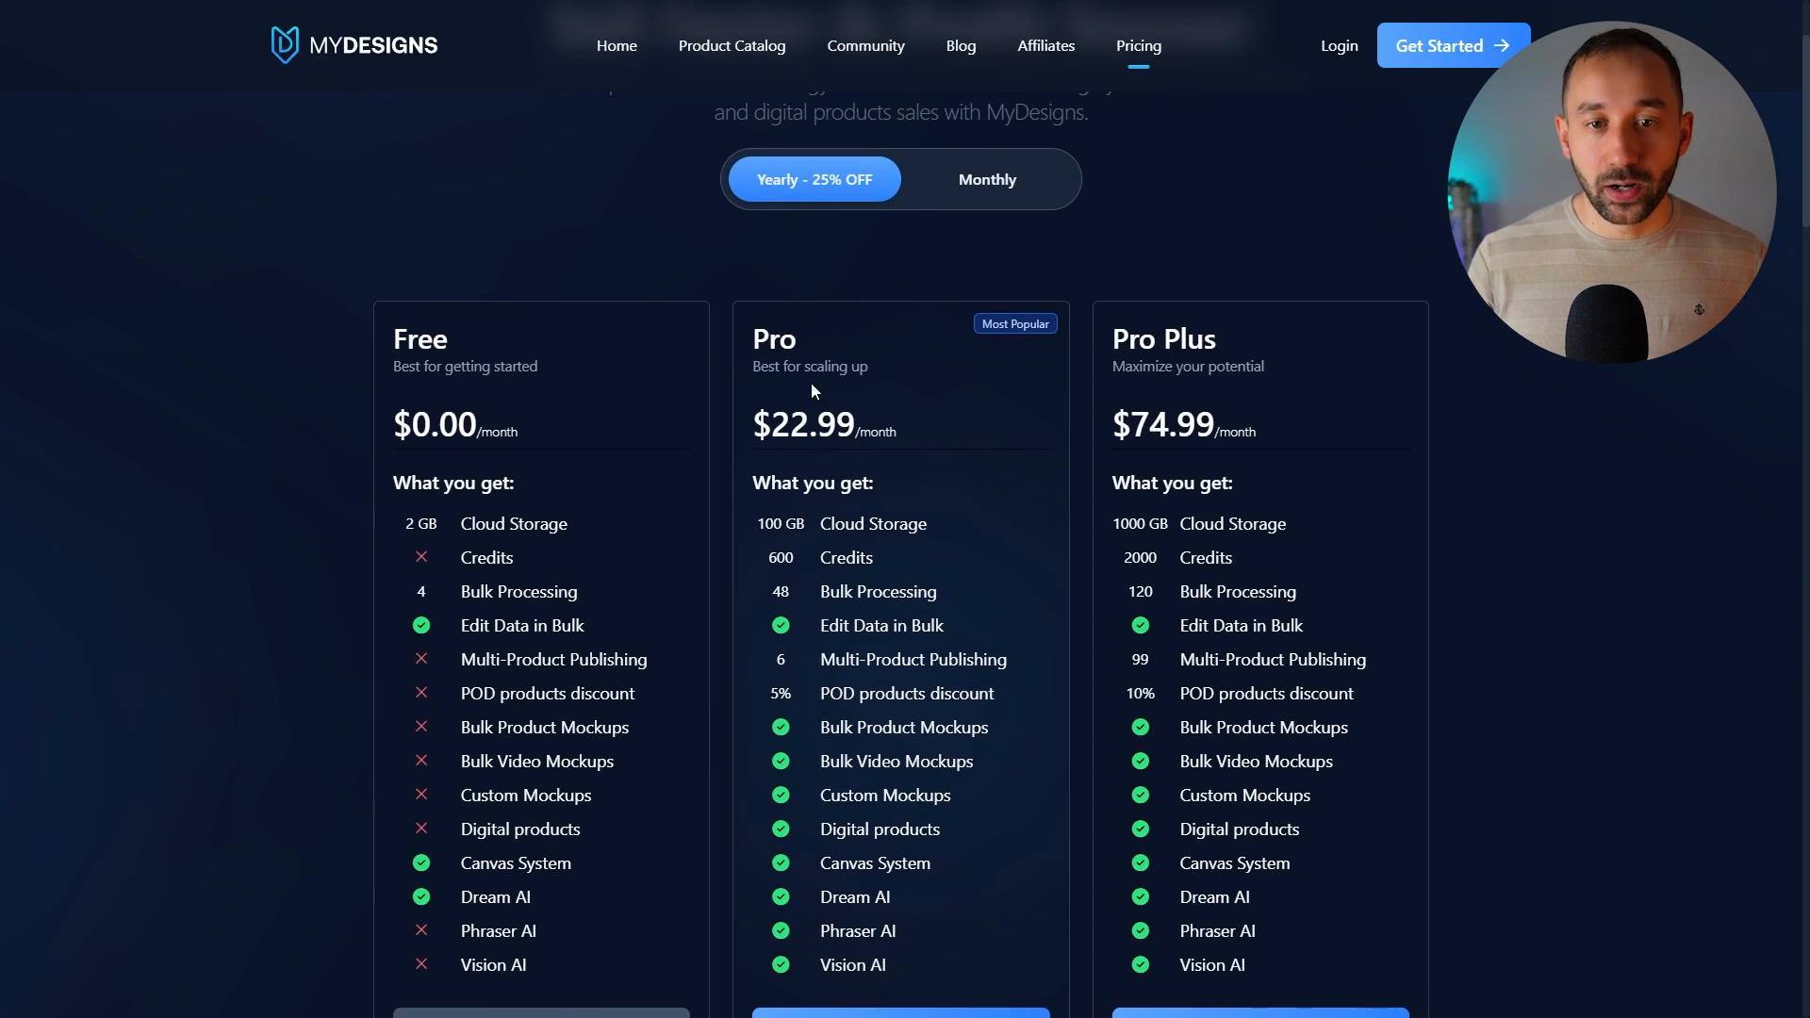
- Switch the plans to monthly billing and examine the Pro plan's checkout, including the pa25 coupon discount and order summary
click(998, 201)
scroll(913, 494, down, 1)
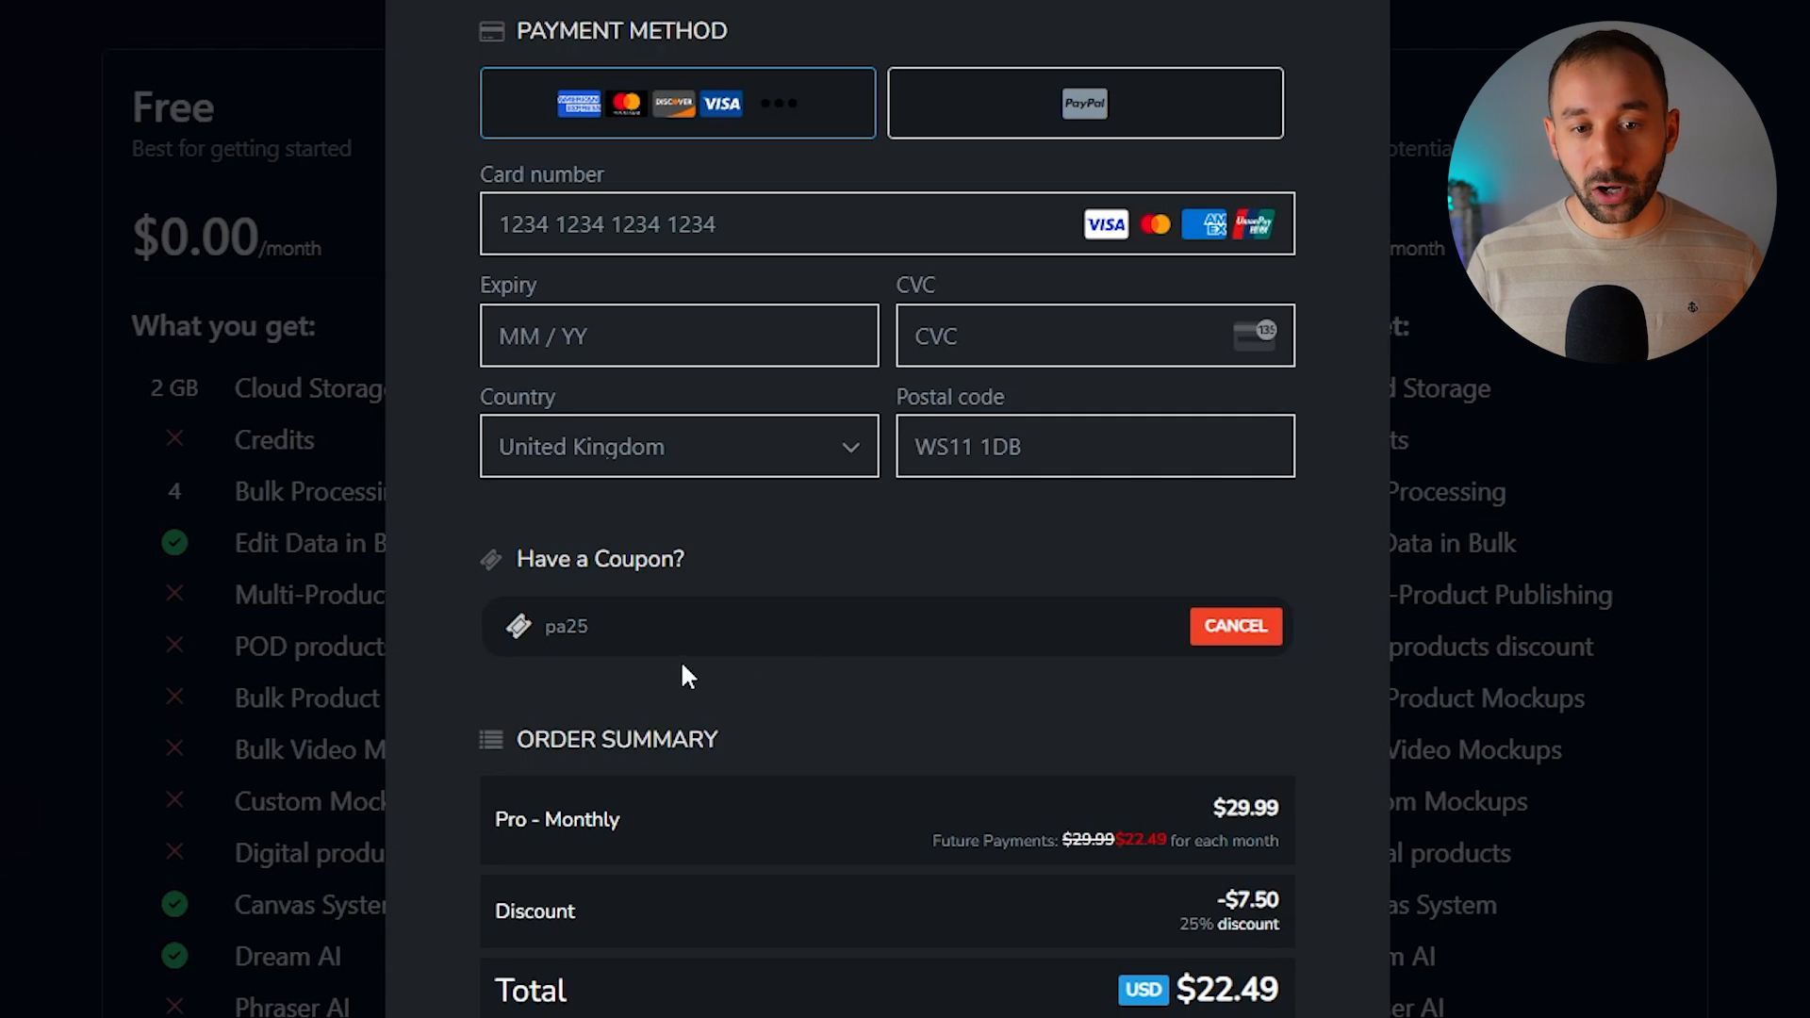
scroll(660, 650, down, 2)
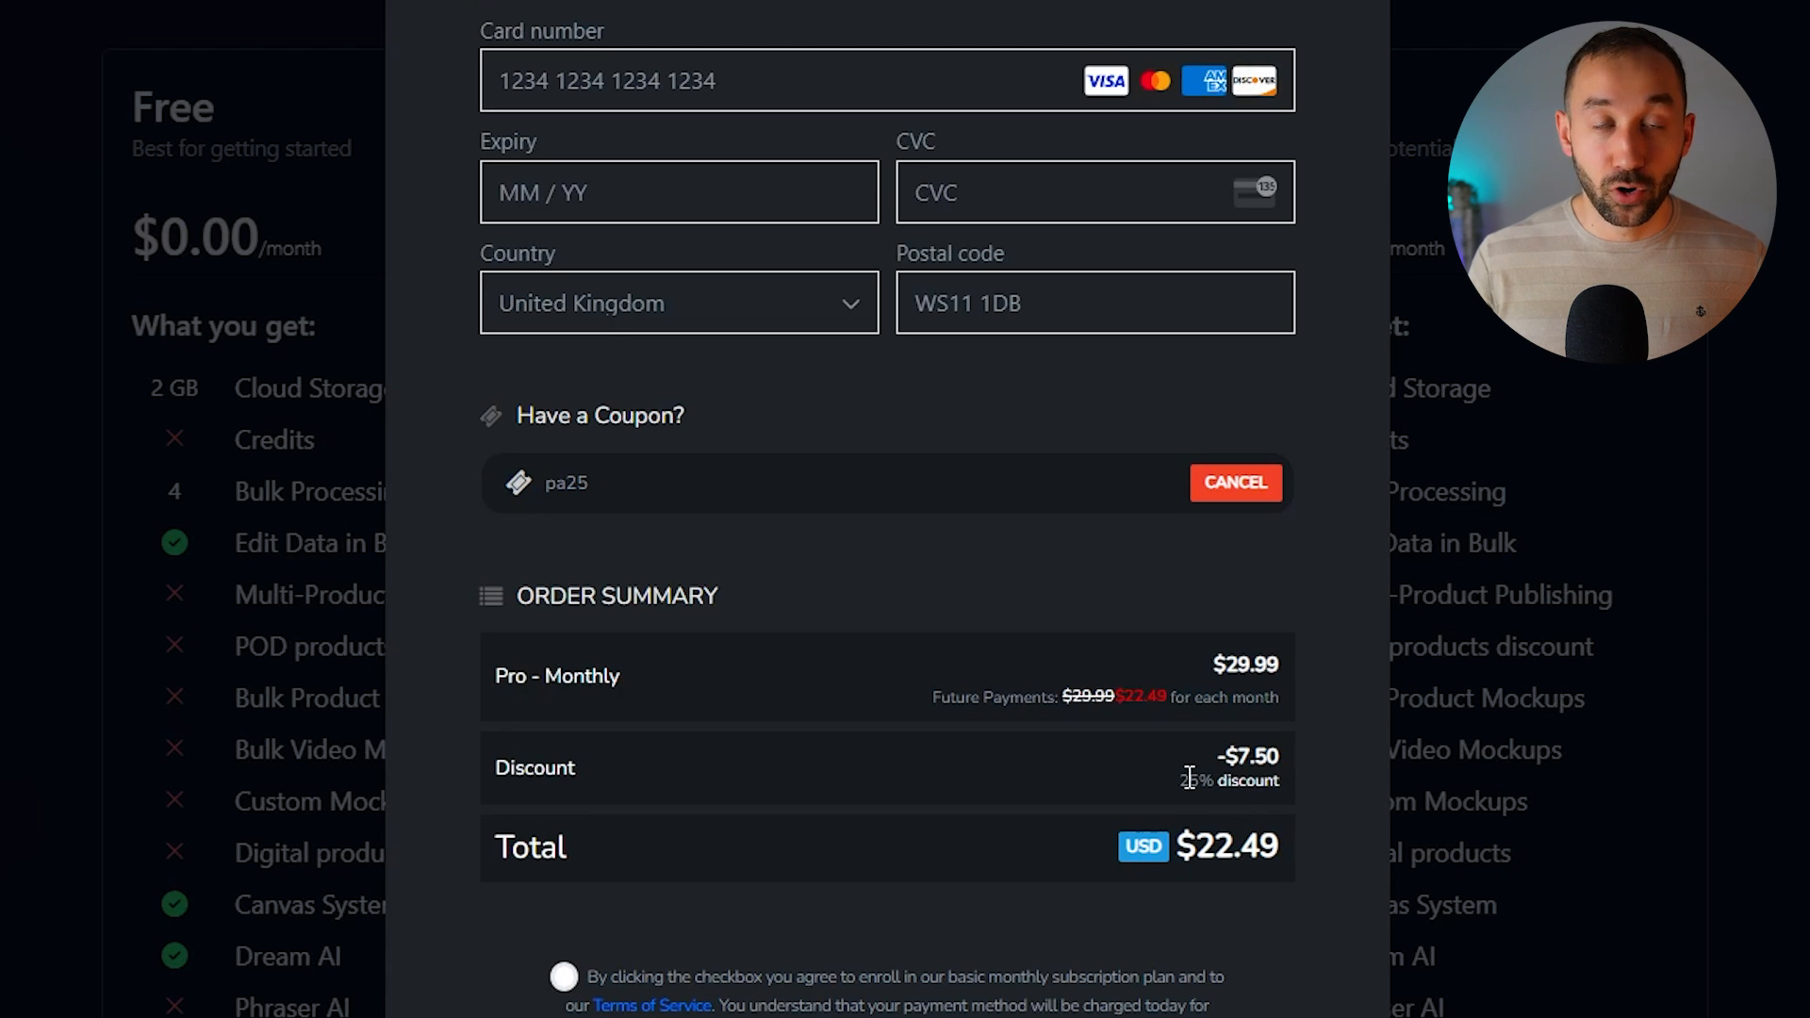
scroll(1190, 777, up, 3)
scroll(1254, 811, down, 2)
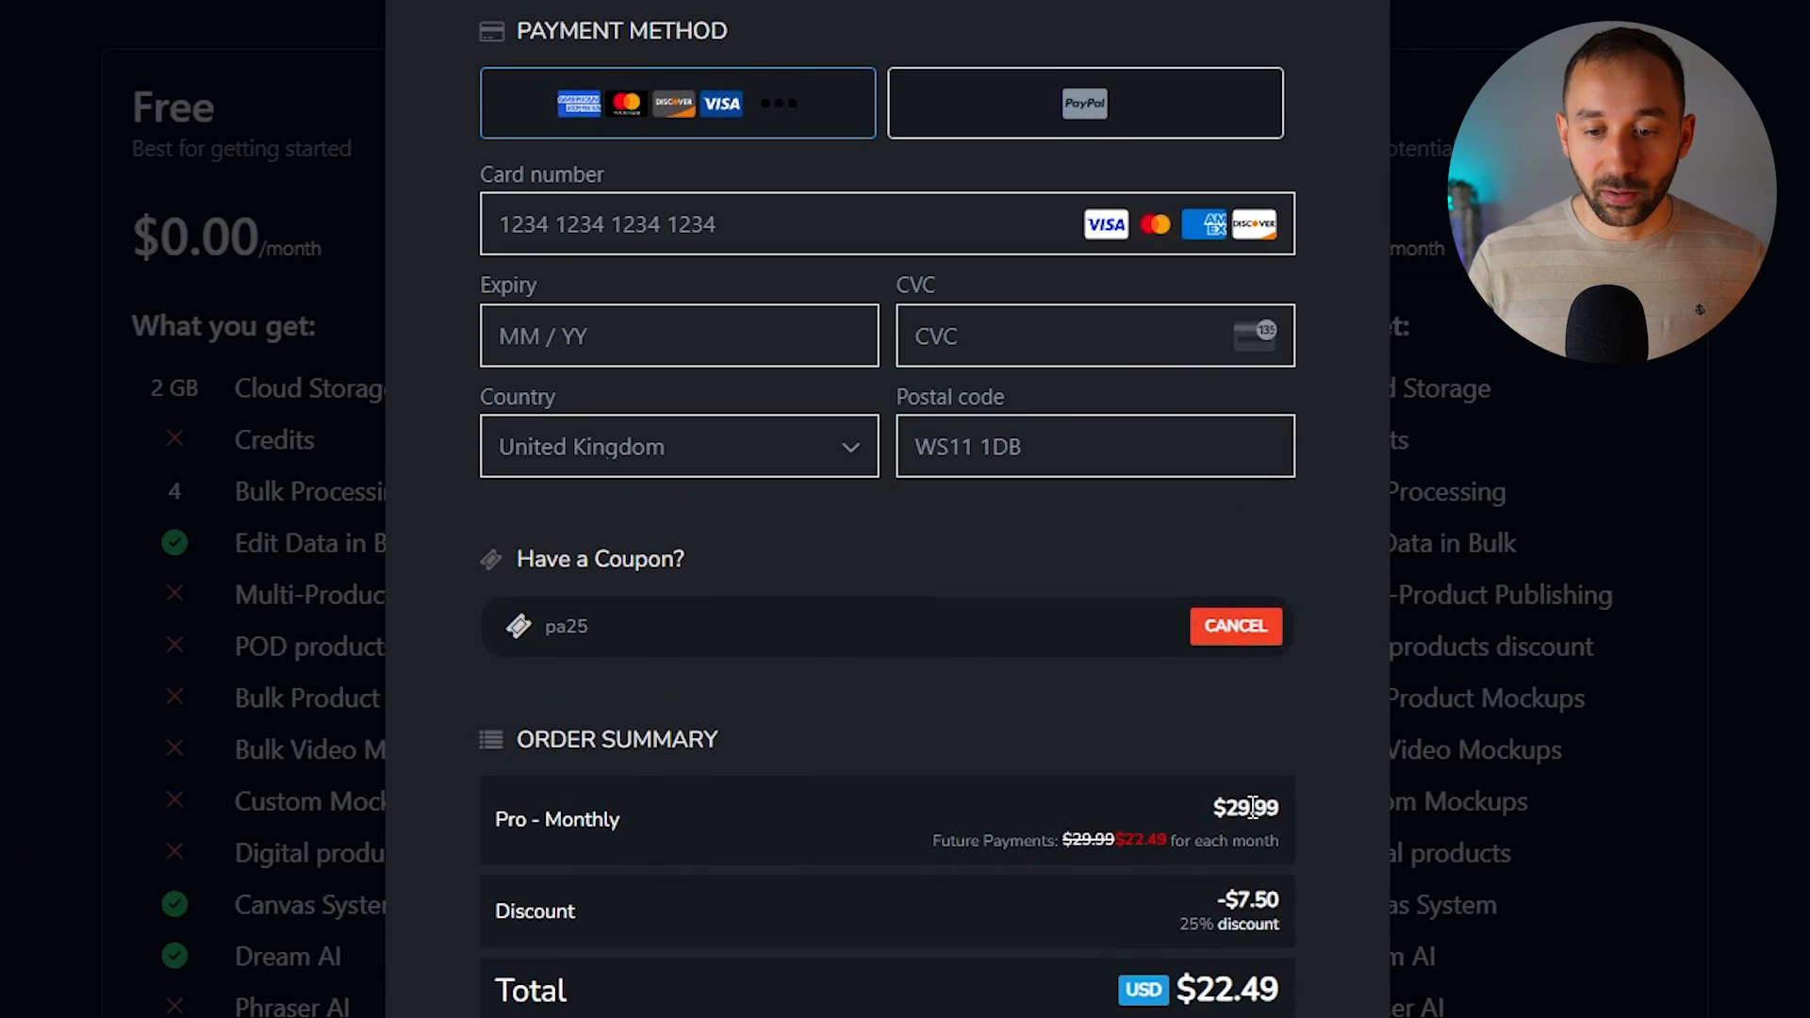
scroll(1178, 848, down, 3)
scroll(1091, 820, up, 6)
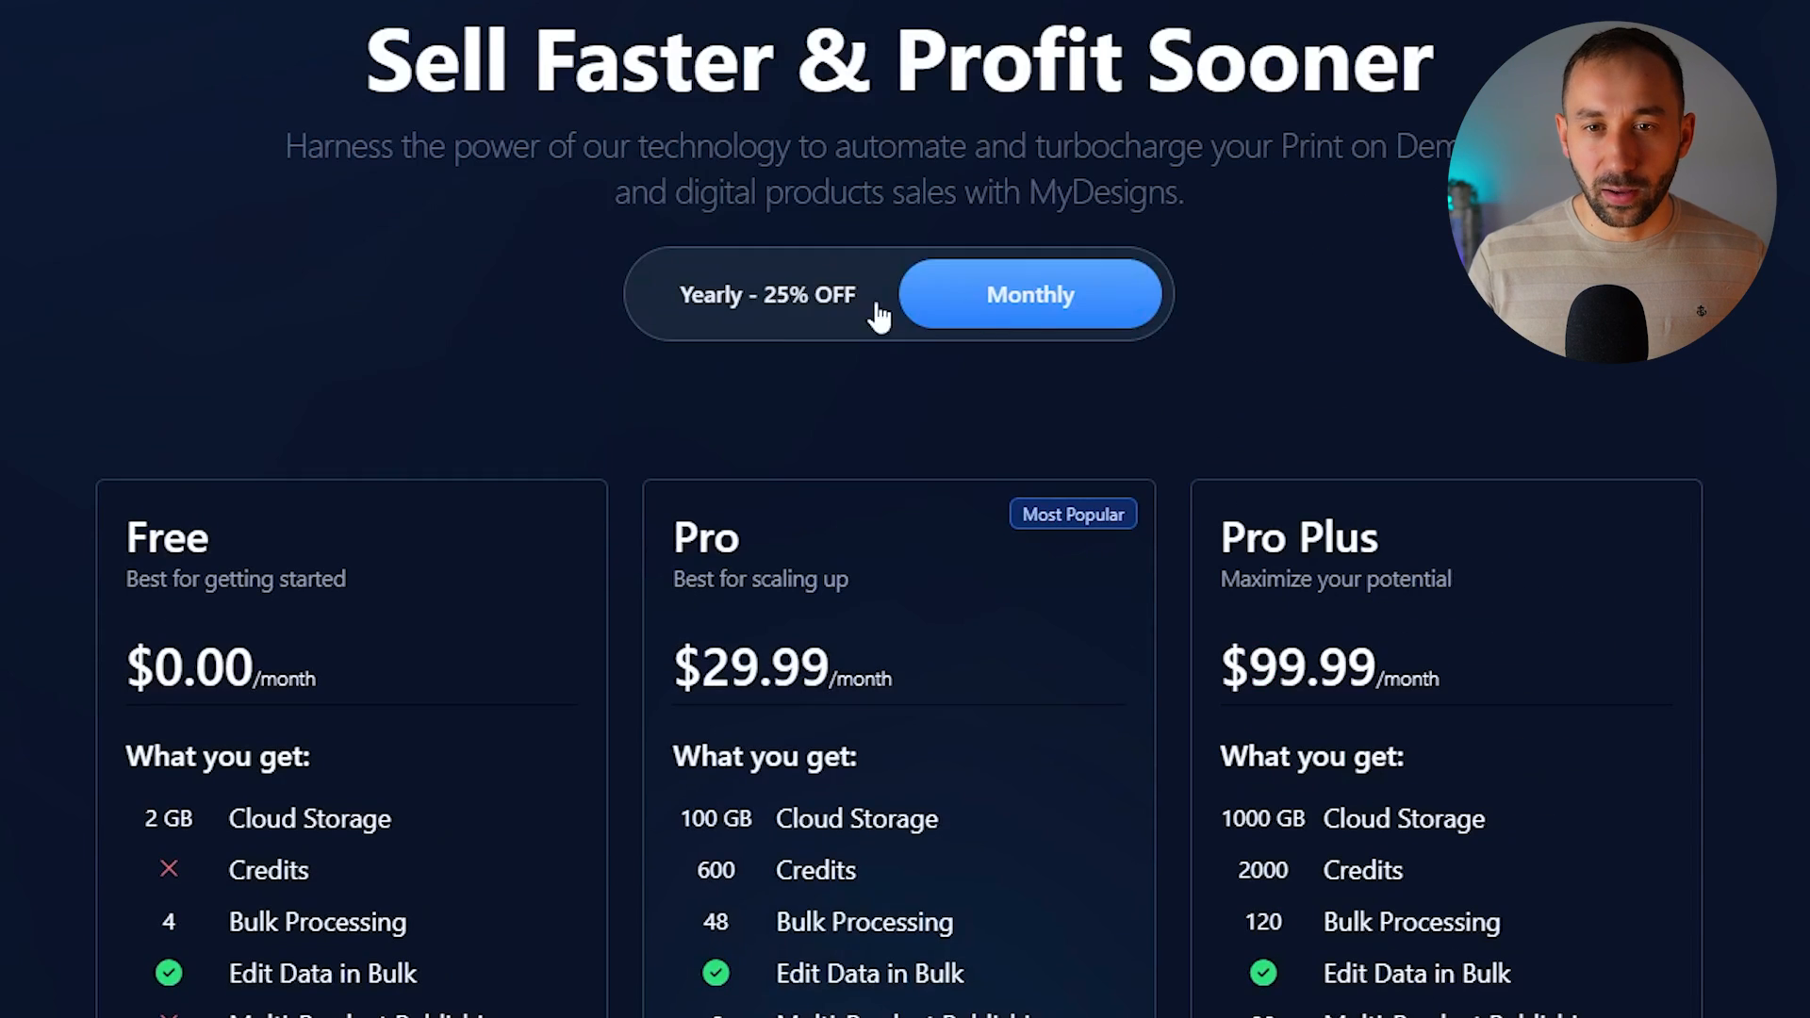
- Switch the plans to yearly billing and examine the order summary in the Pro plan's checkout
click(780, 286)
scroll(1082, 688, down, 6)
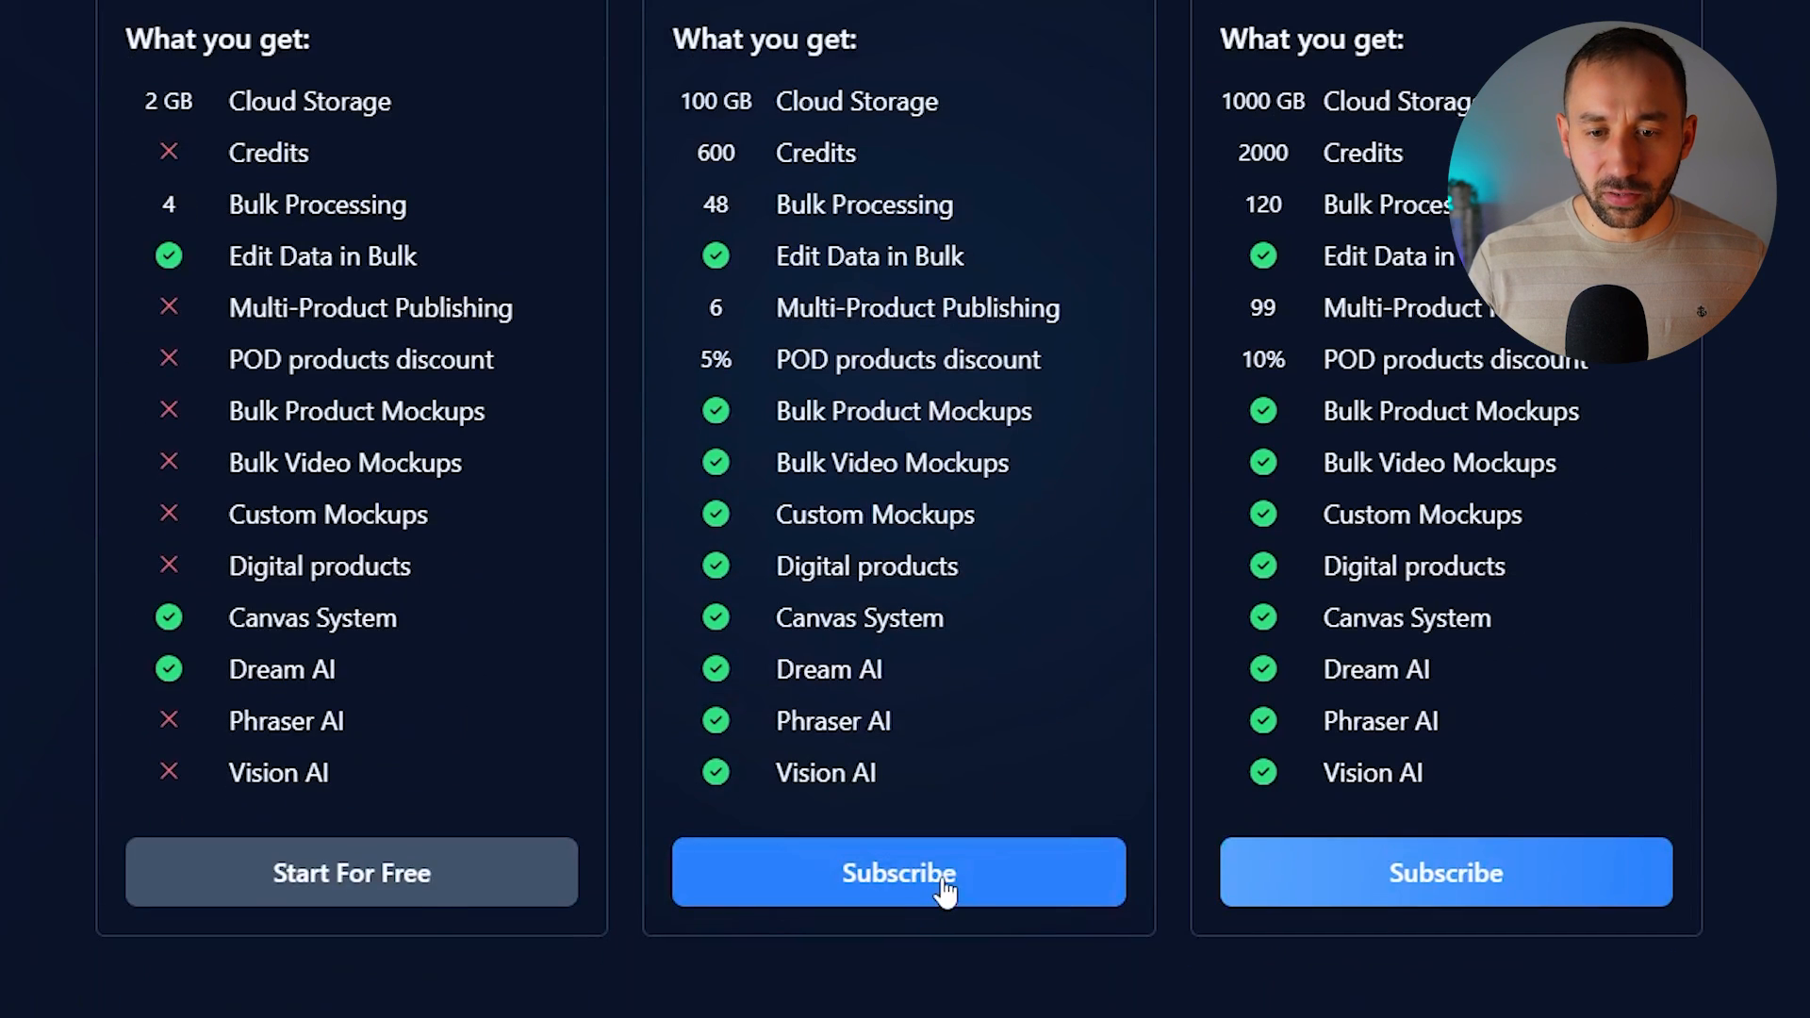
click(941, 889)
scroll(1044, 829, down, 5)
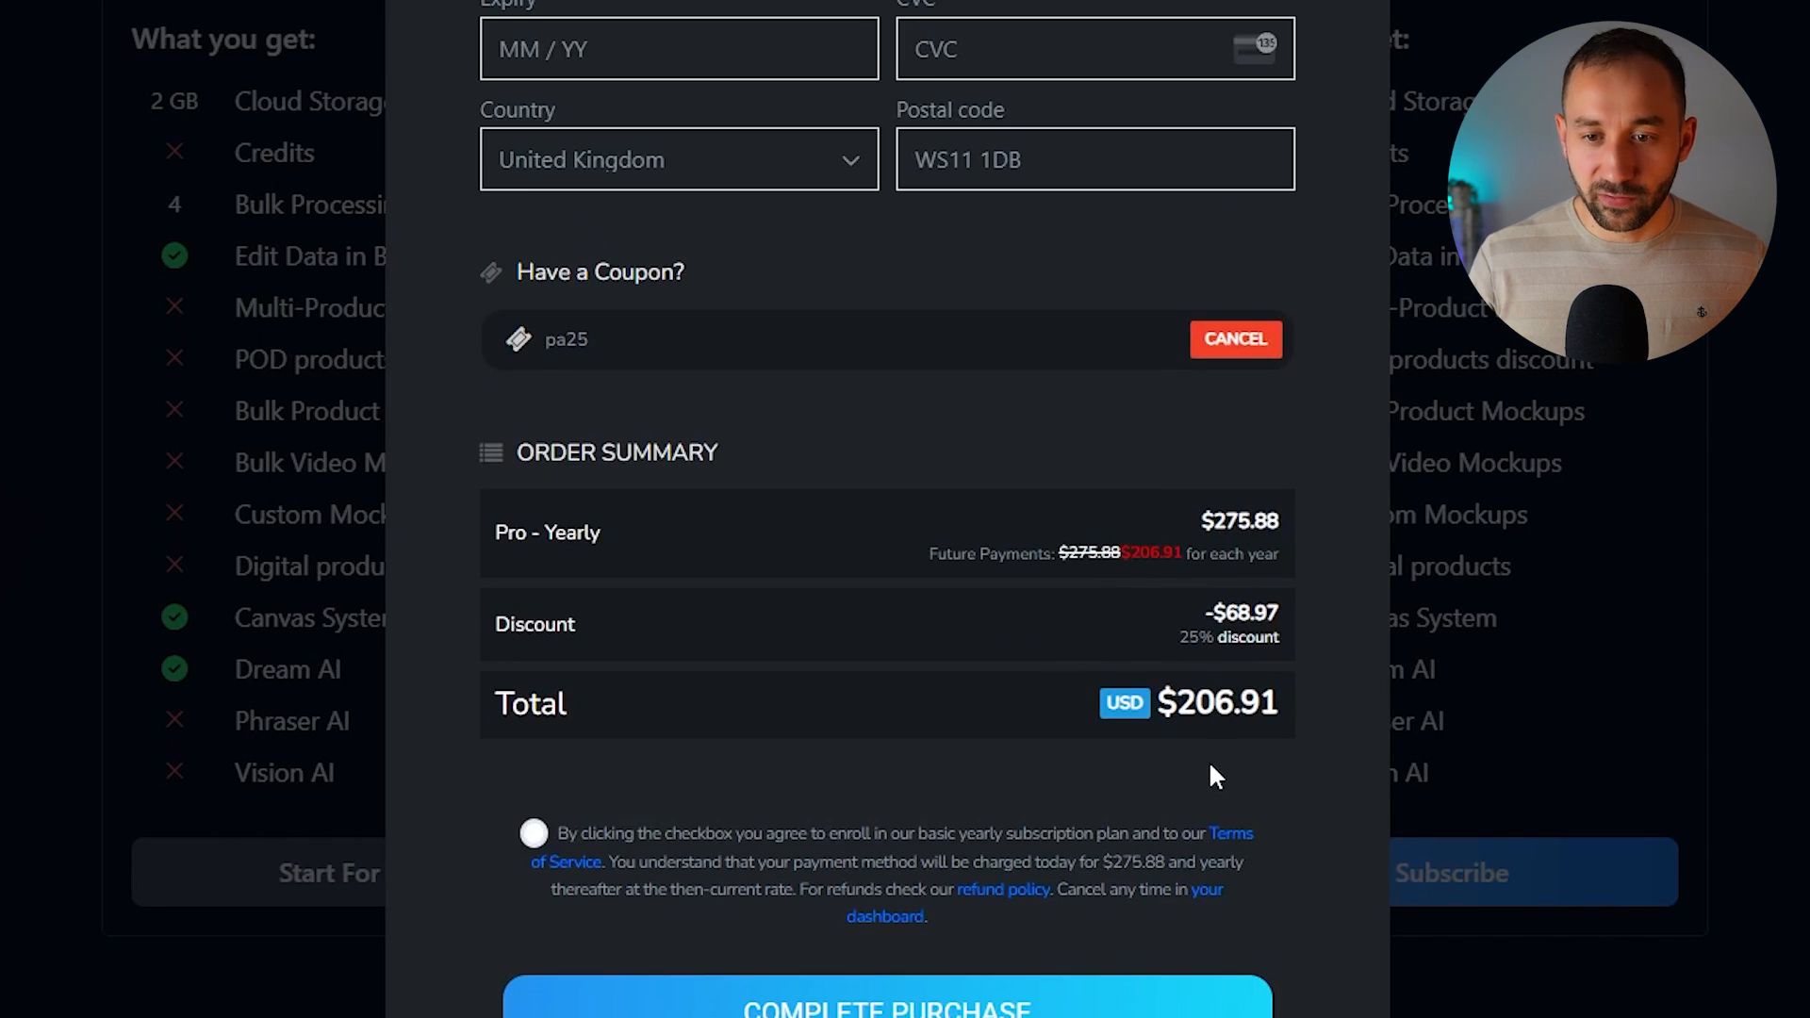
scroll(1210, 660, up, 5)
click(1424, 679)
scroll(1102, 501, up, 7)
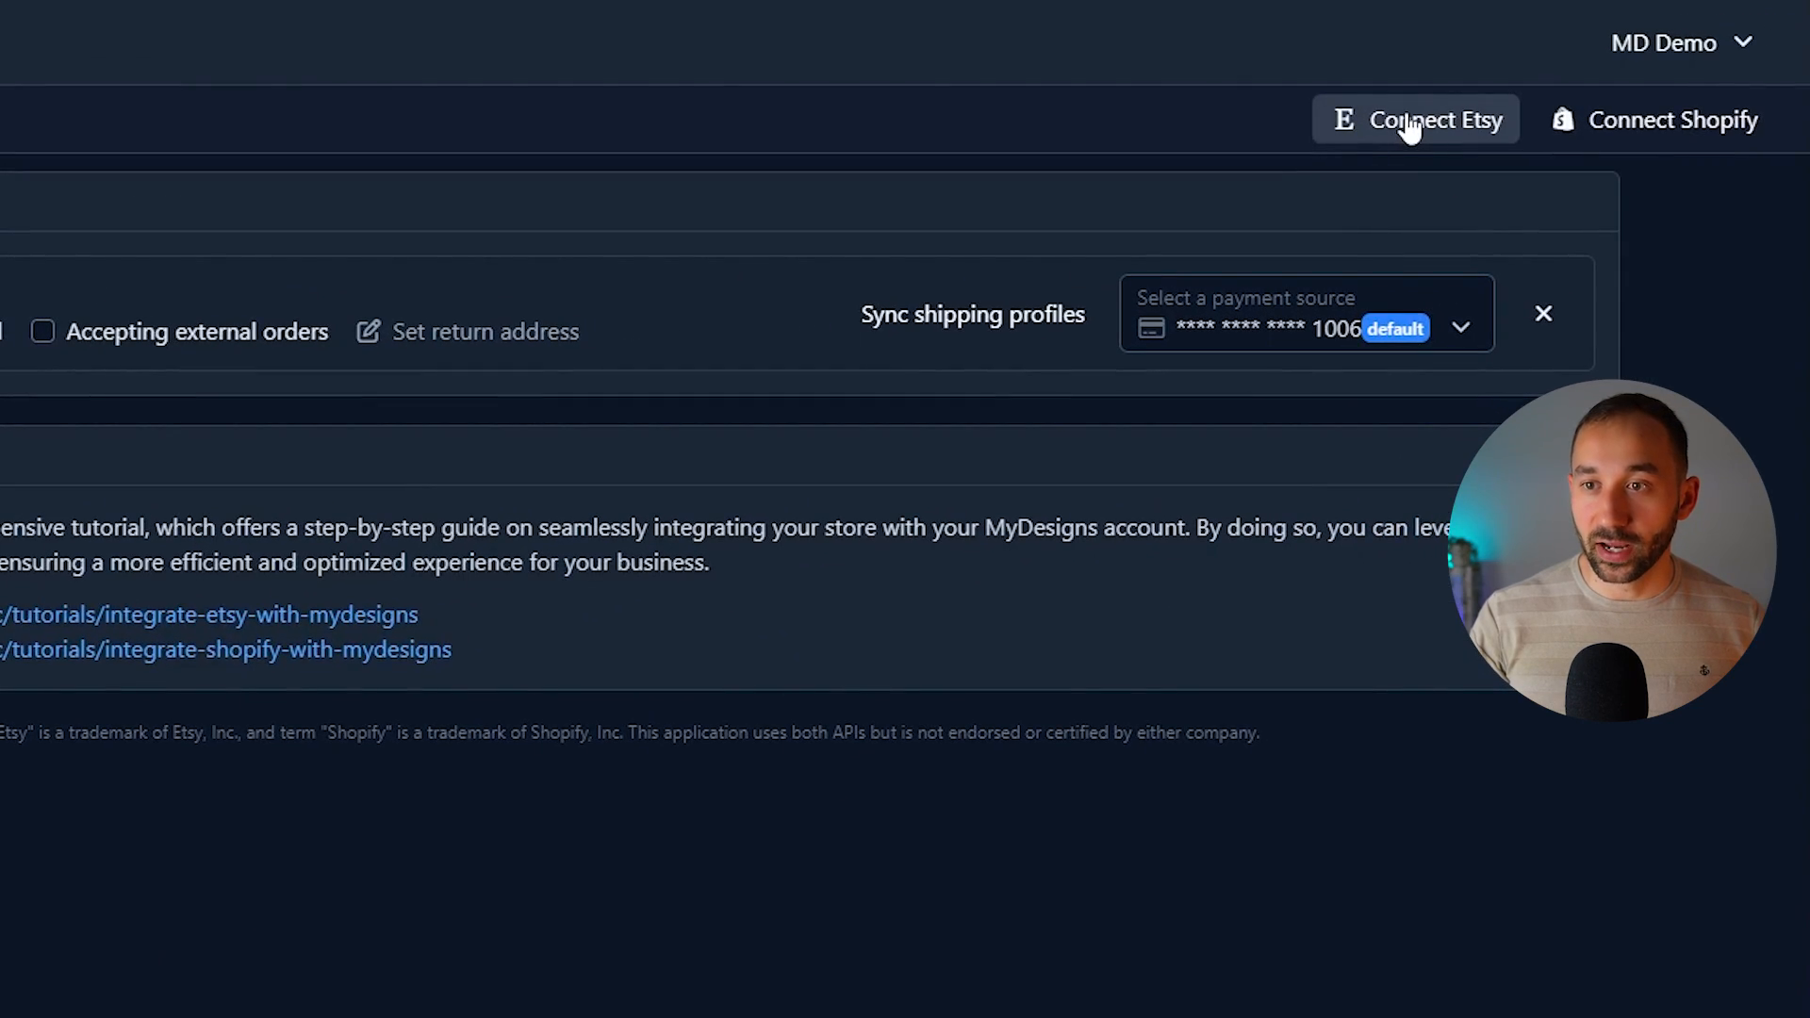
- Start connecting an Etsy shop to the MyDesigns account
click(1410, 124)
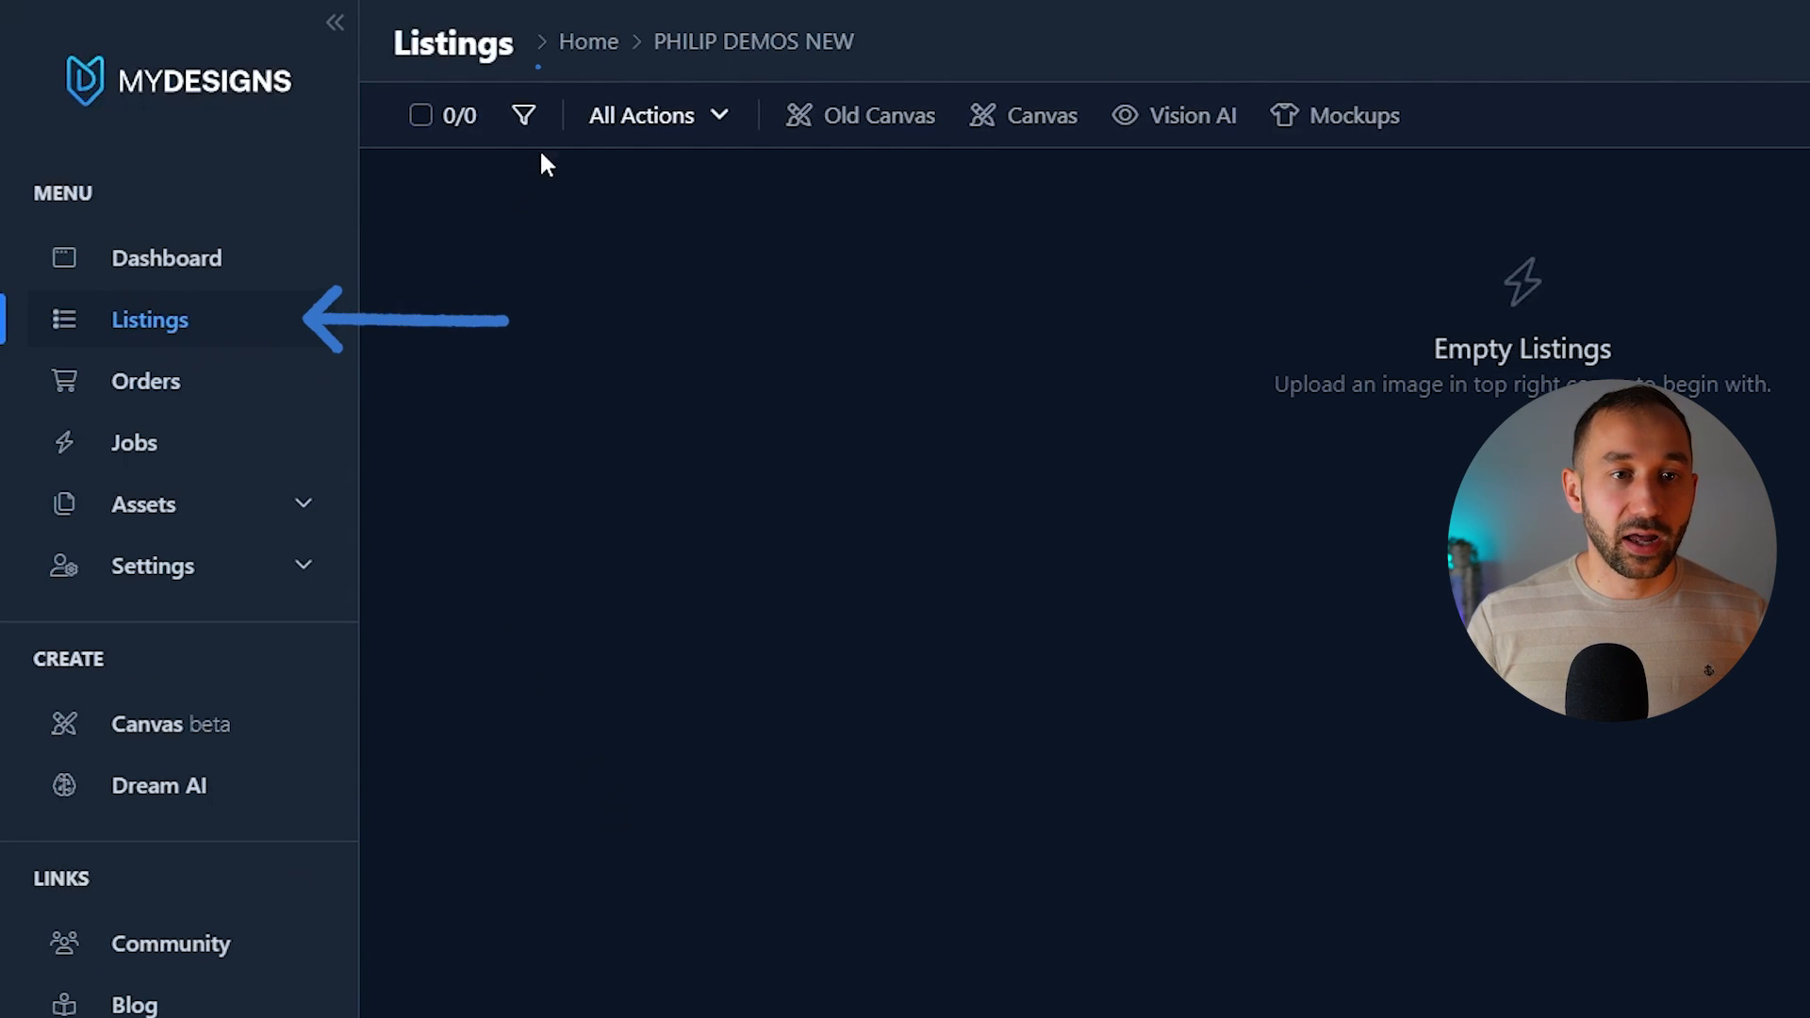
- Create a folder named "Tumbler Wraps DEMO" with the default template inside the current collection and open it
click(594, 44)
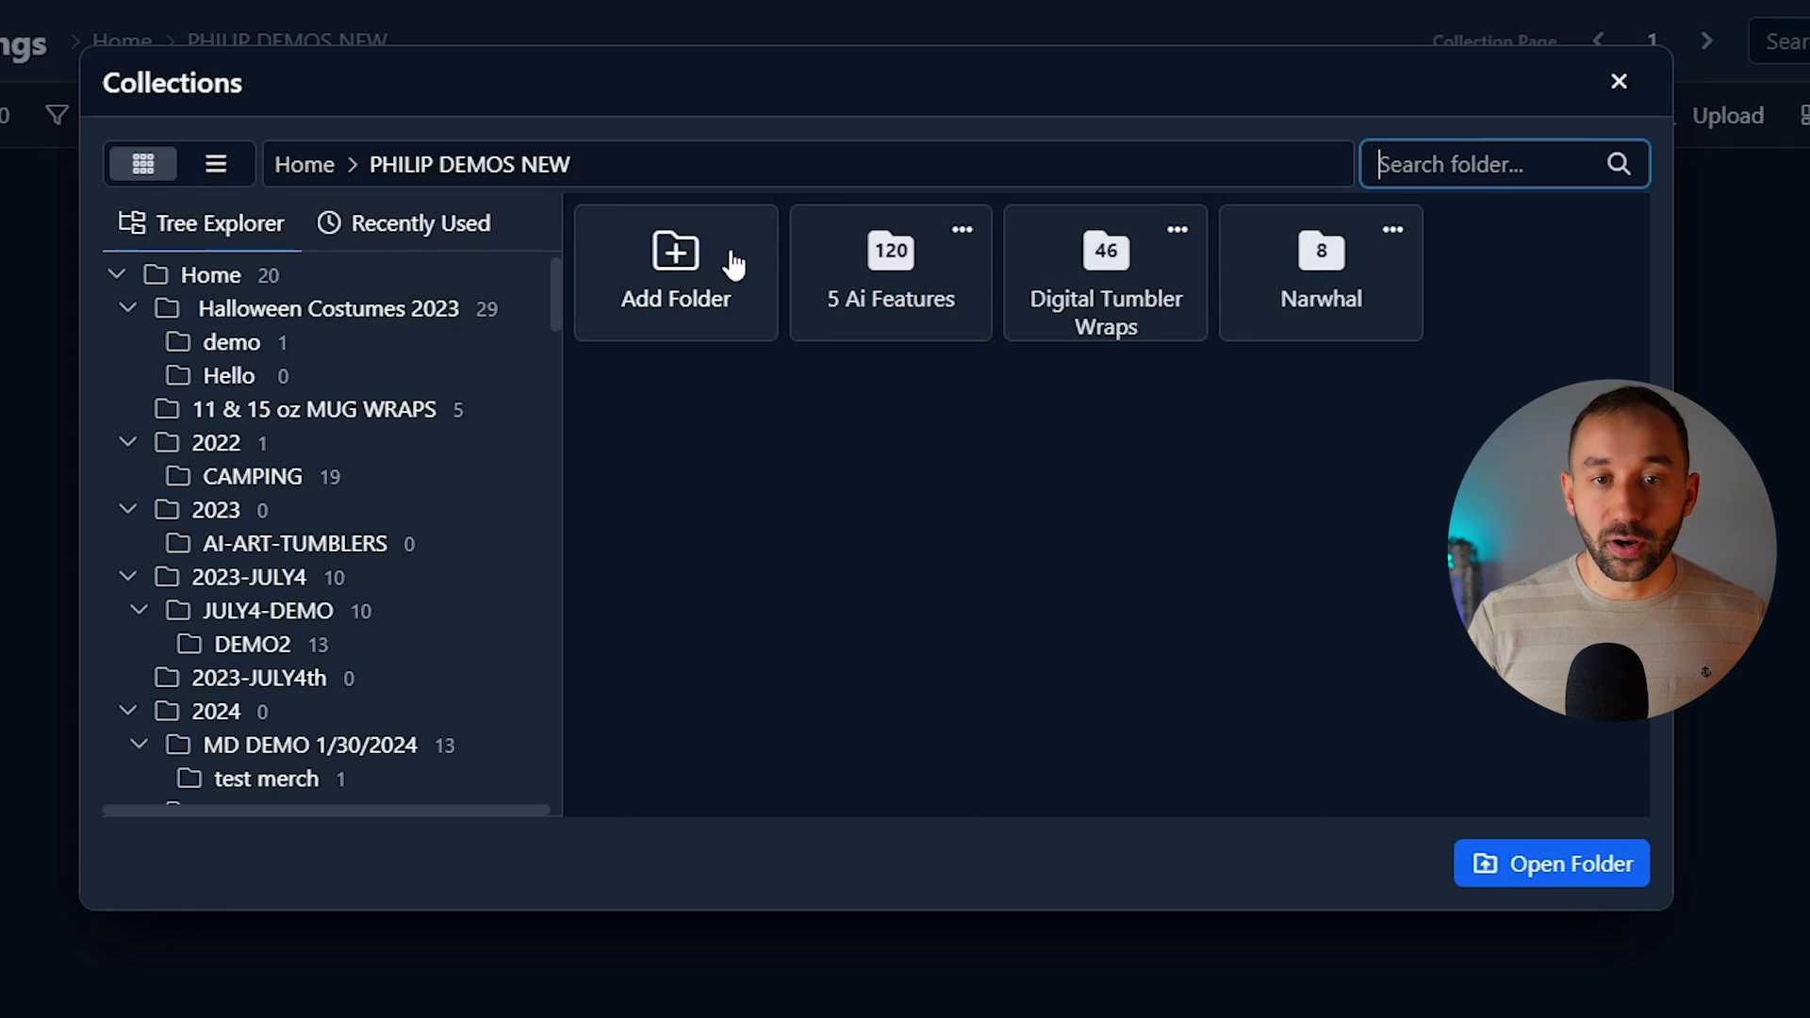
click(705, 281)
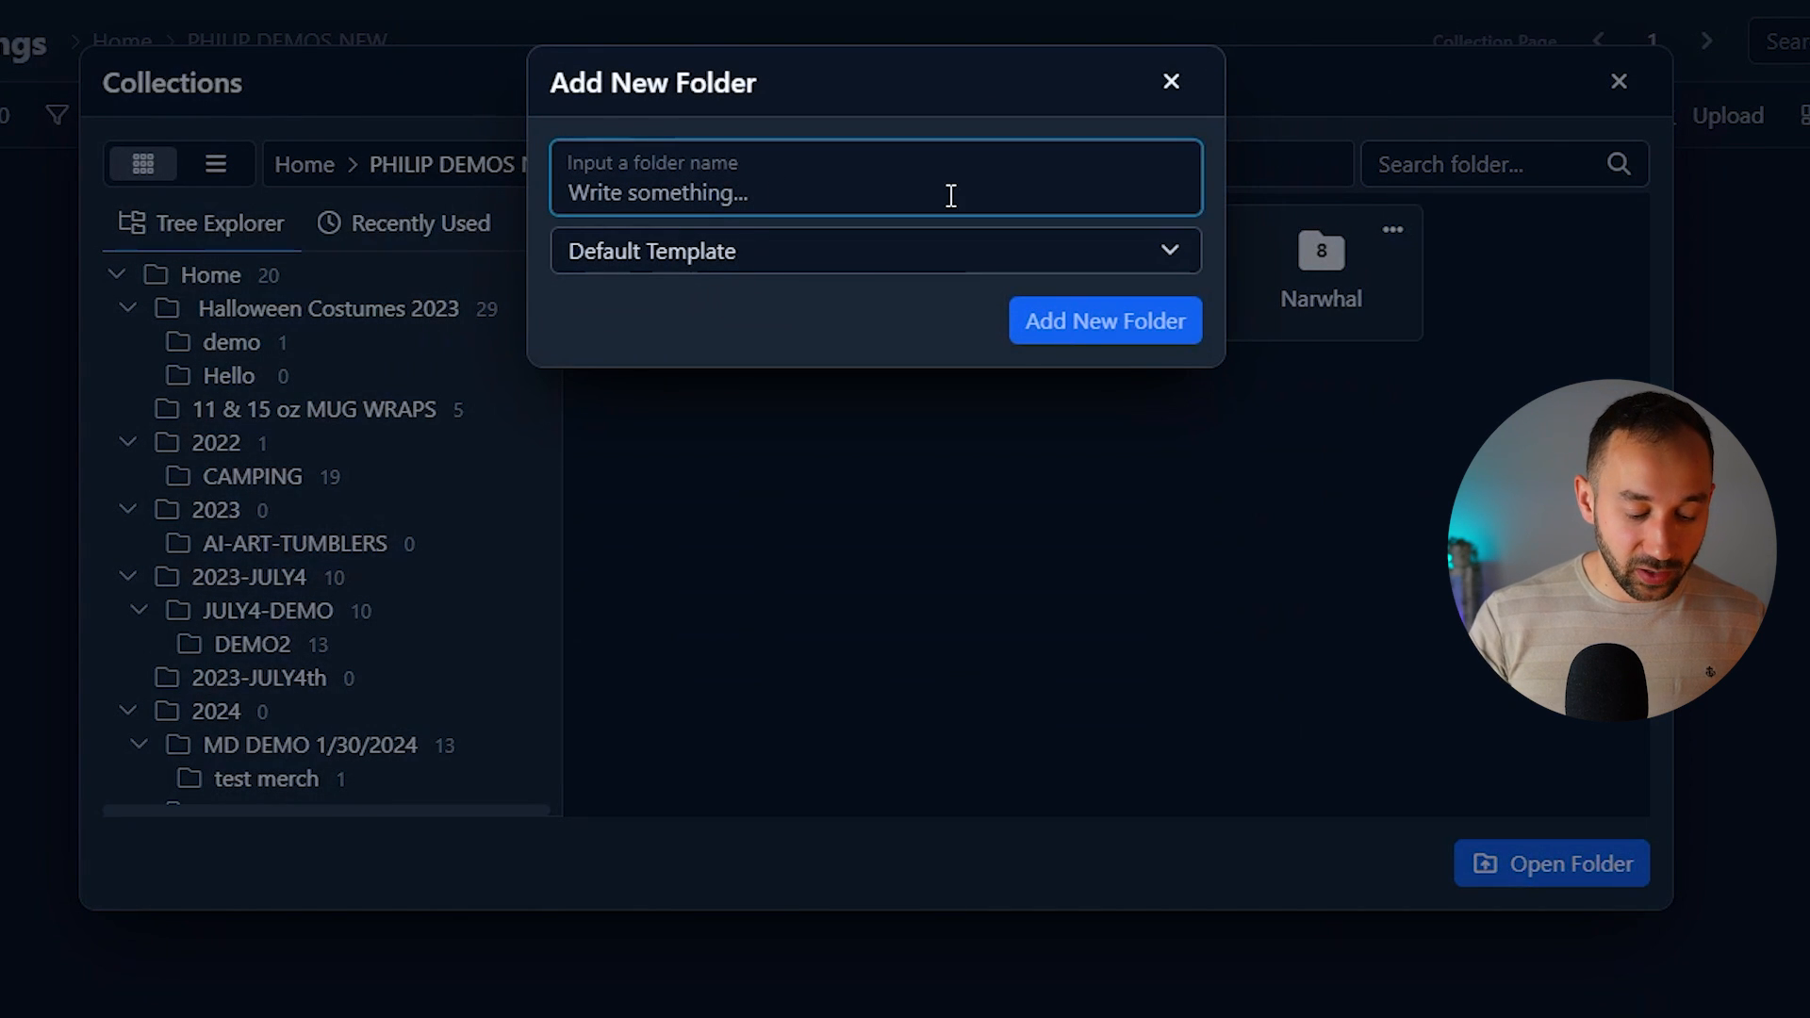
text(Tumbler Wraps DEMO)
click(1095, 329)
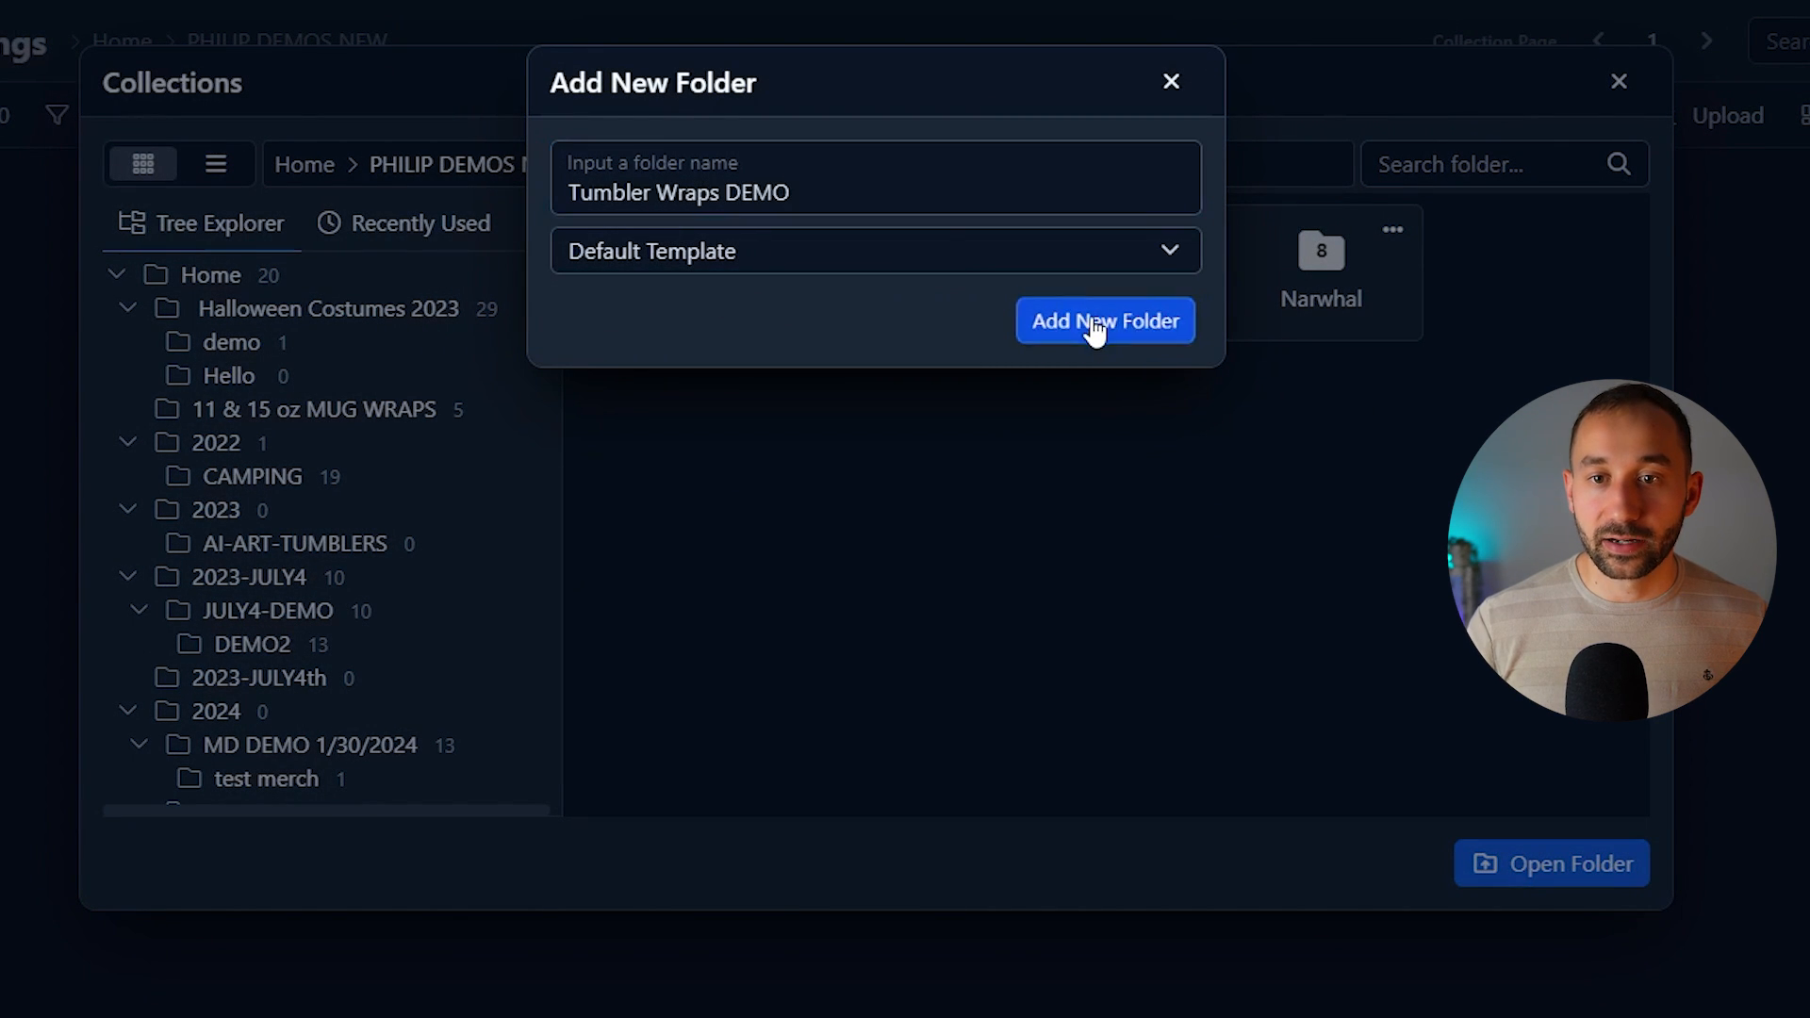
click(1553, 281)
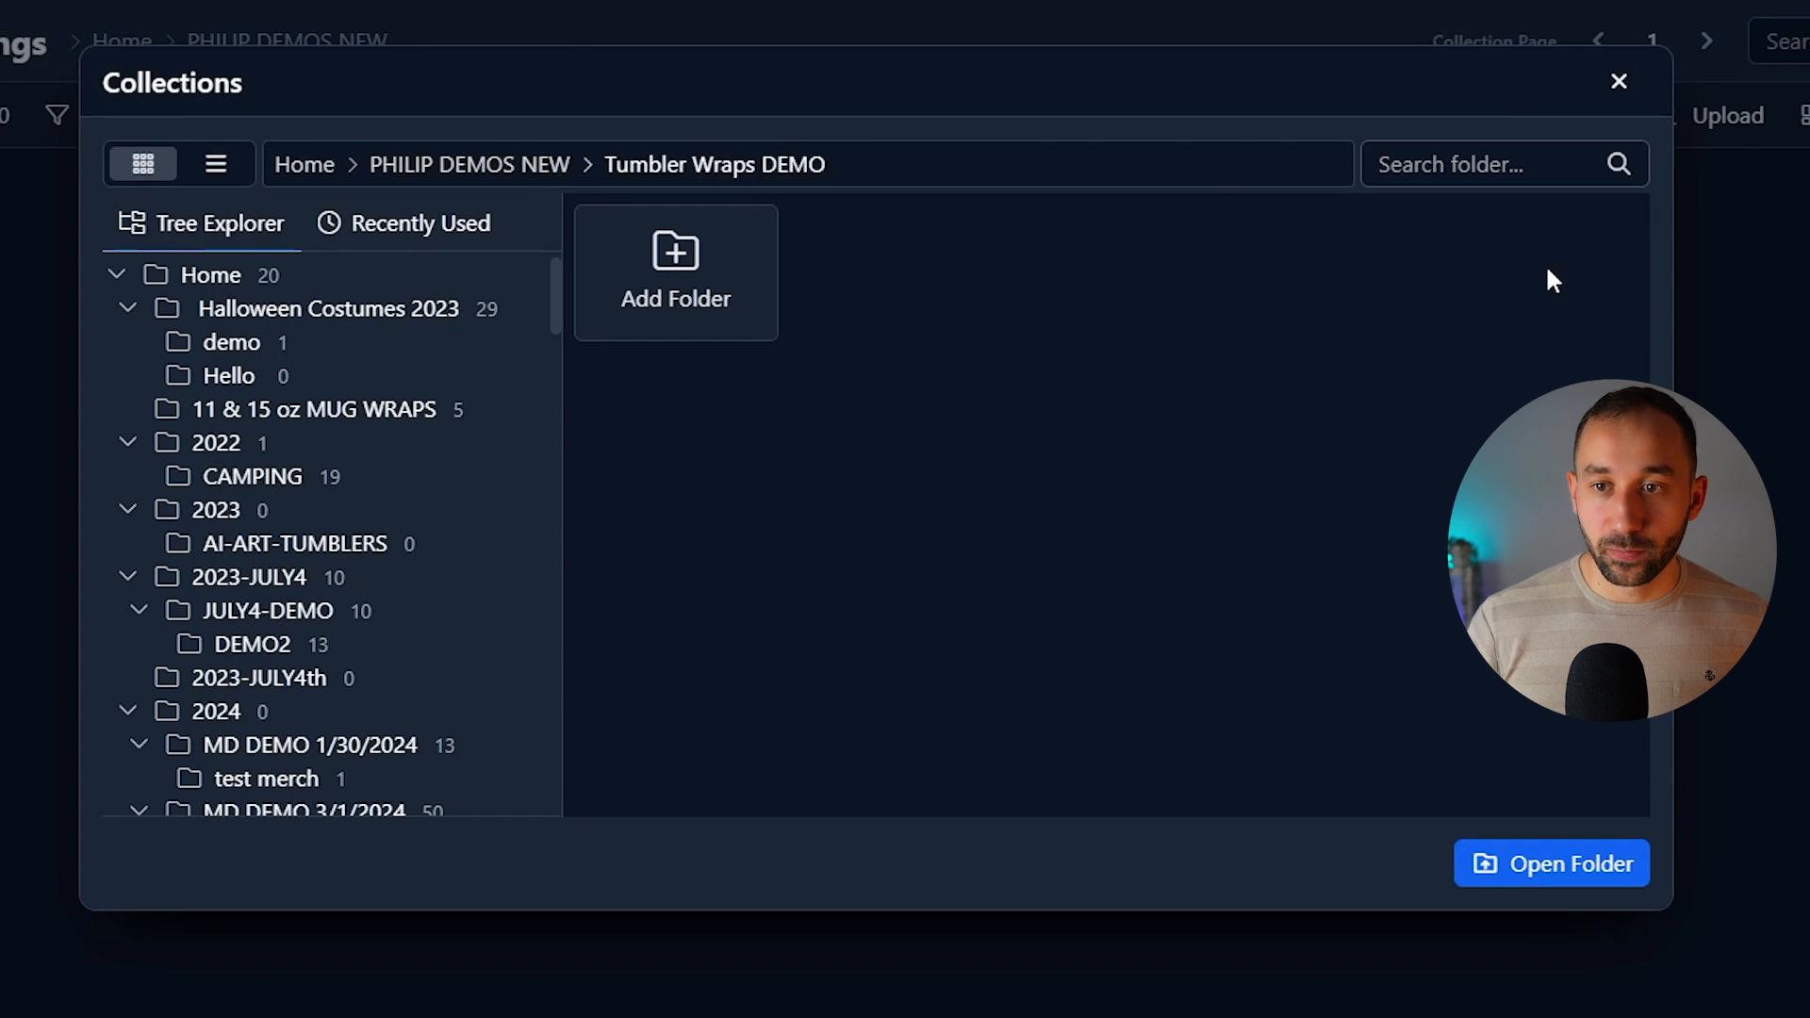
click(1589, 865)
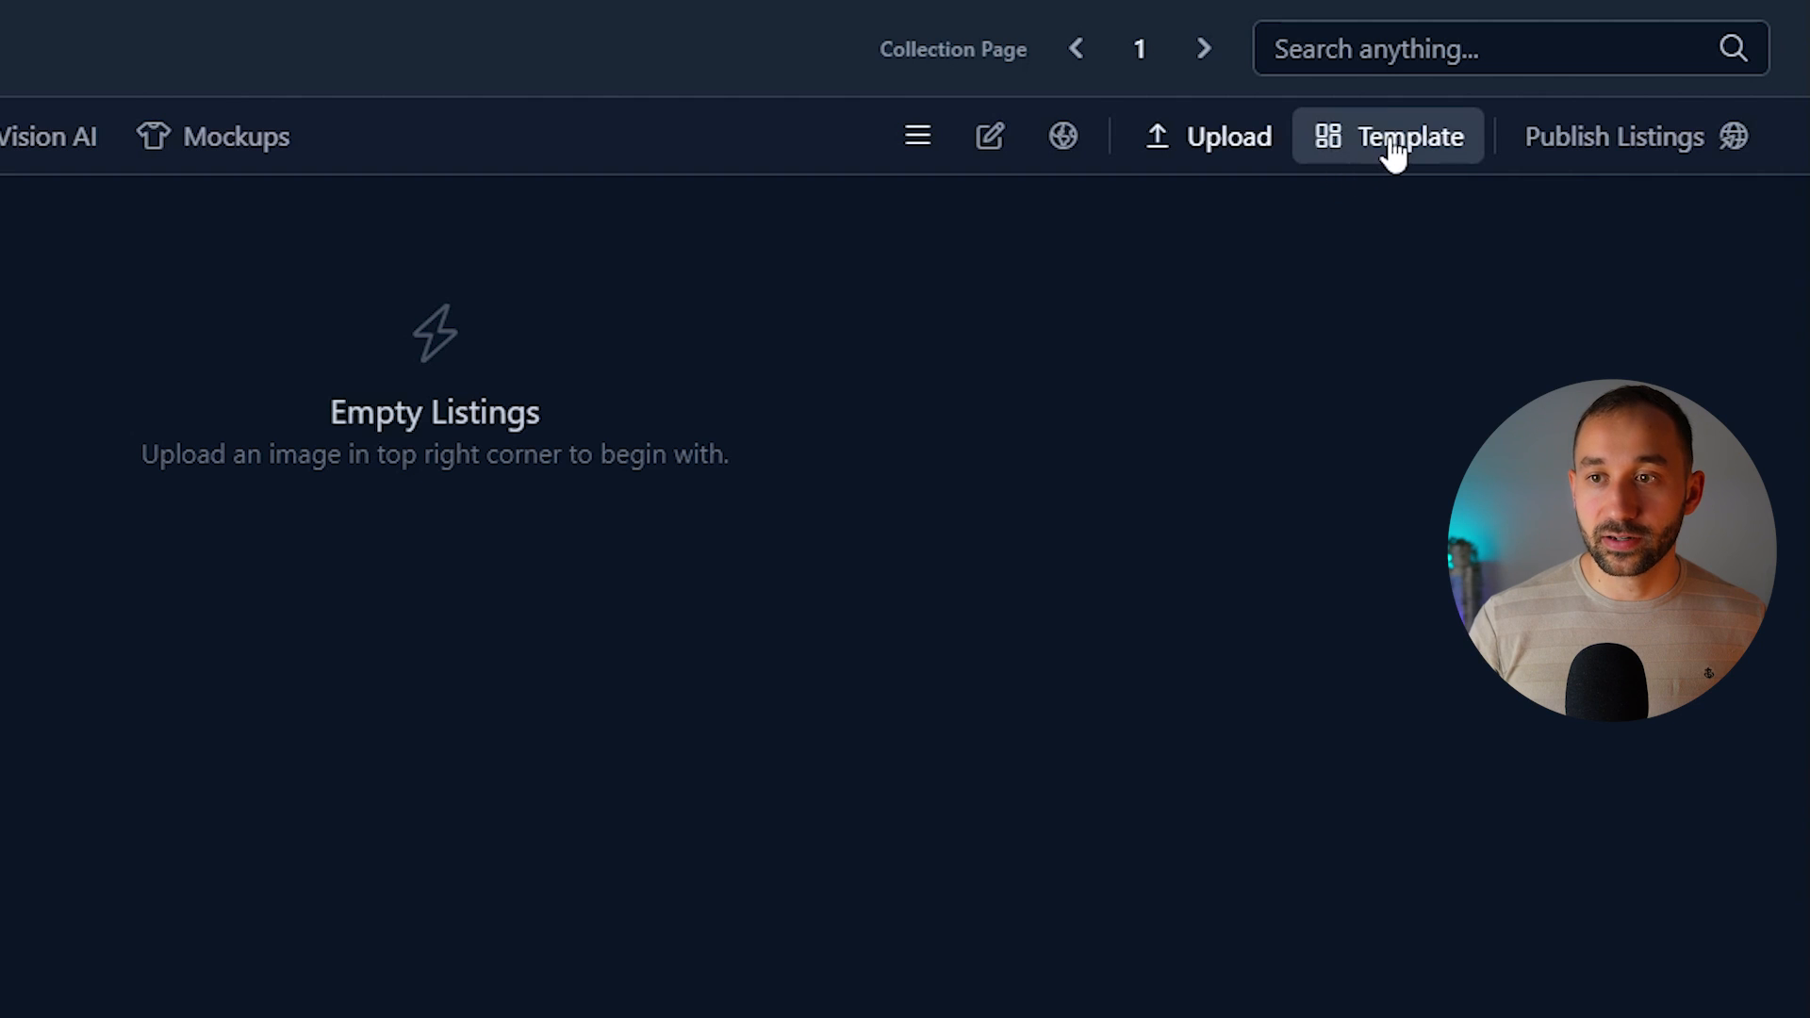
- Rename the "Main file" slot in the collection's template to "Straight"
click(1393, 151)
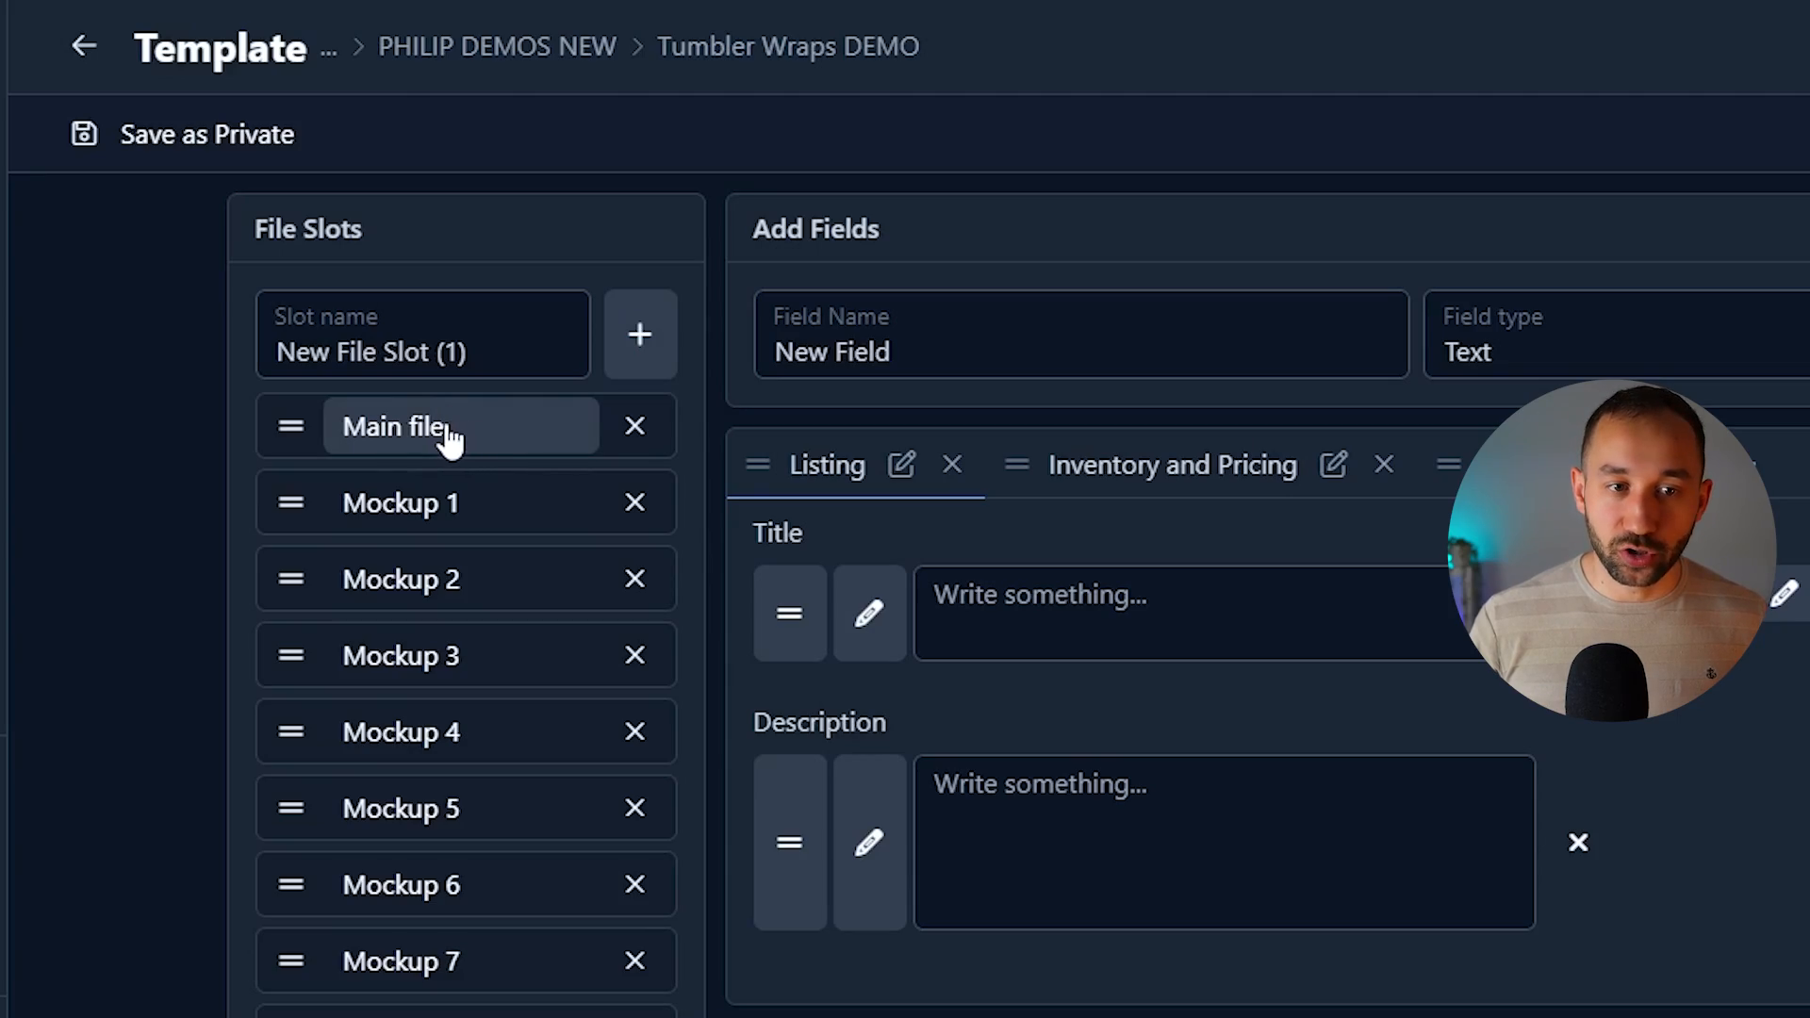
click(450, 433)
triple_click(949, 230)
text(Straight)
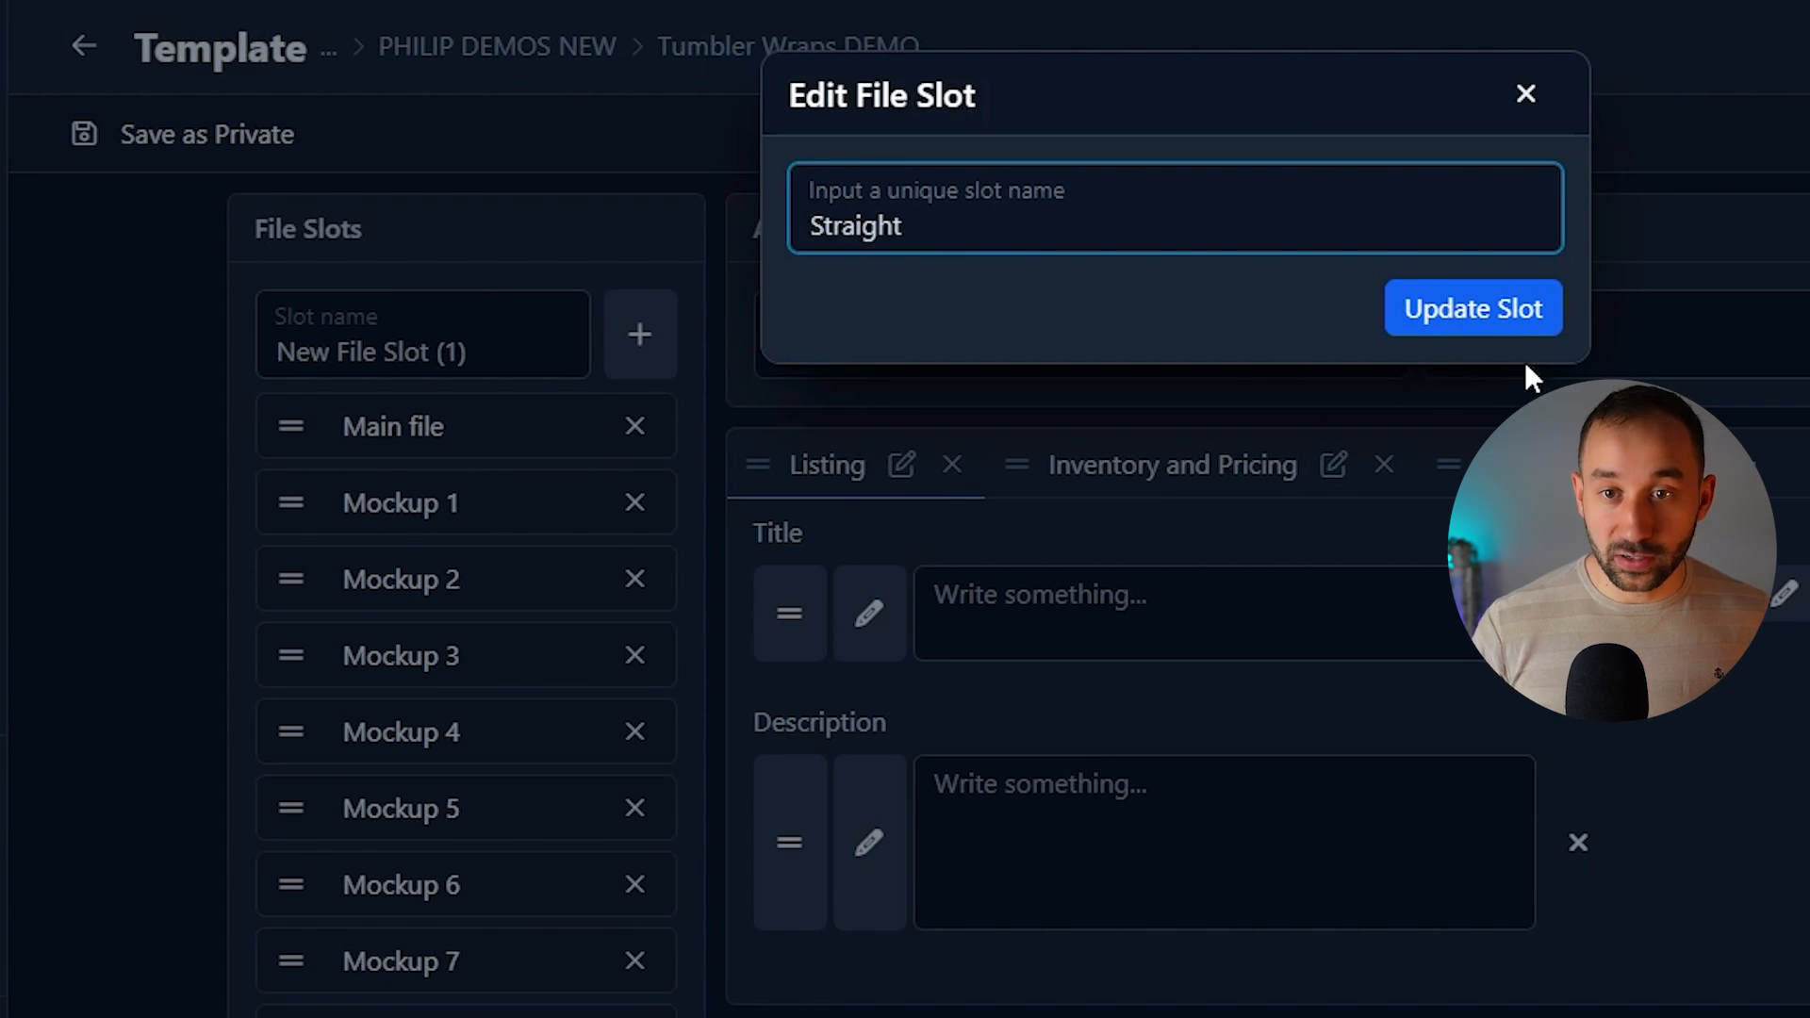
click(1419, 311)
- Rename the first "Mockup 1" file slot to "Upscaled" and save the template changes to the collection
click(396, 504)
triple_click(1002, 230)
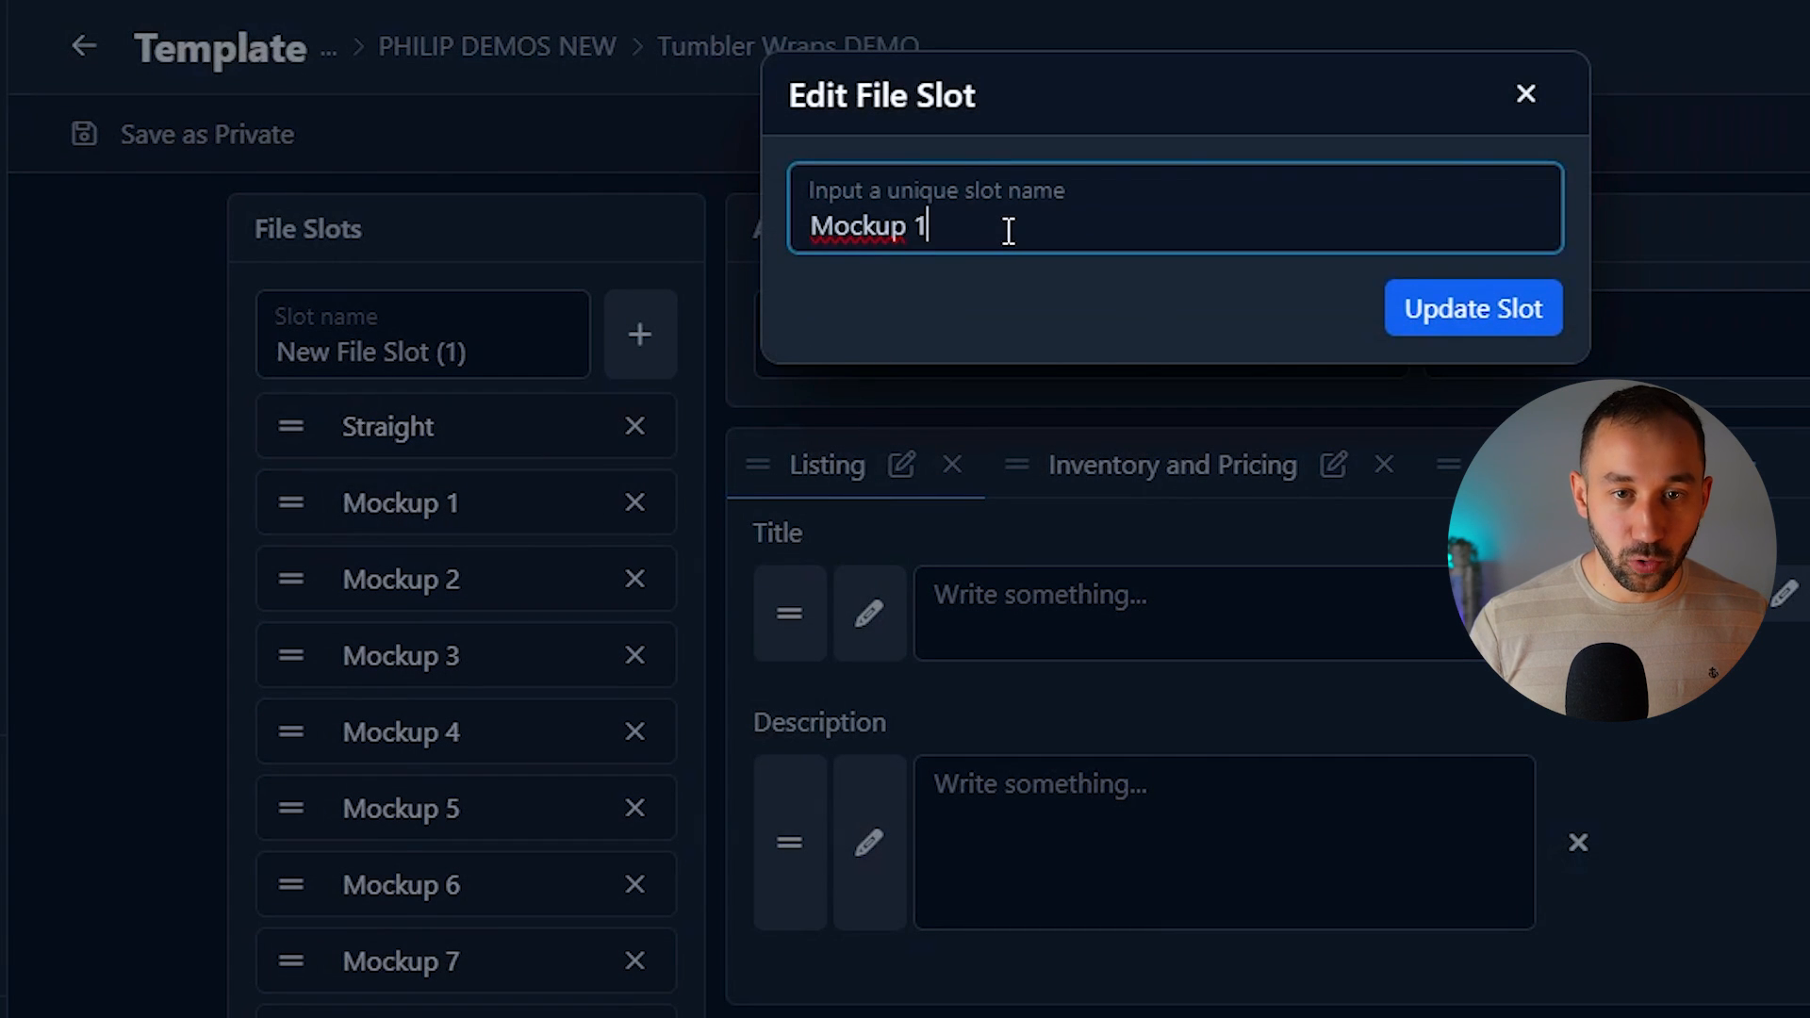
text(Upscaled)
click(1477, 309)
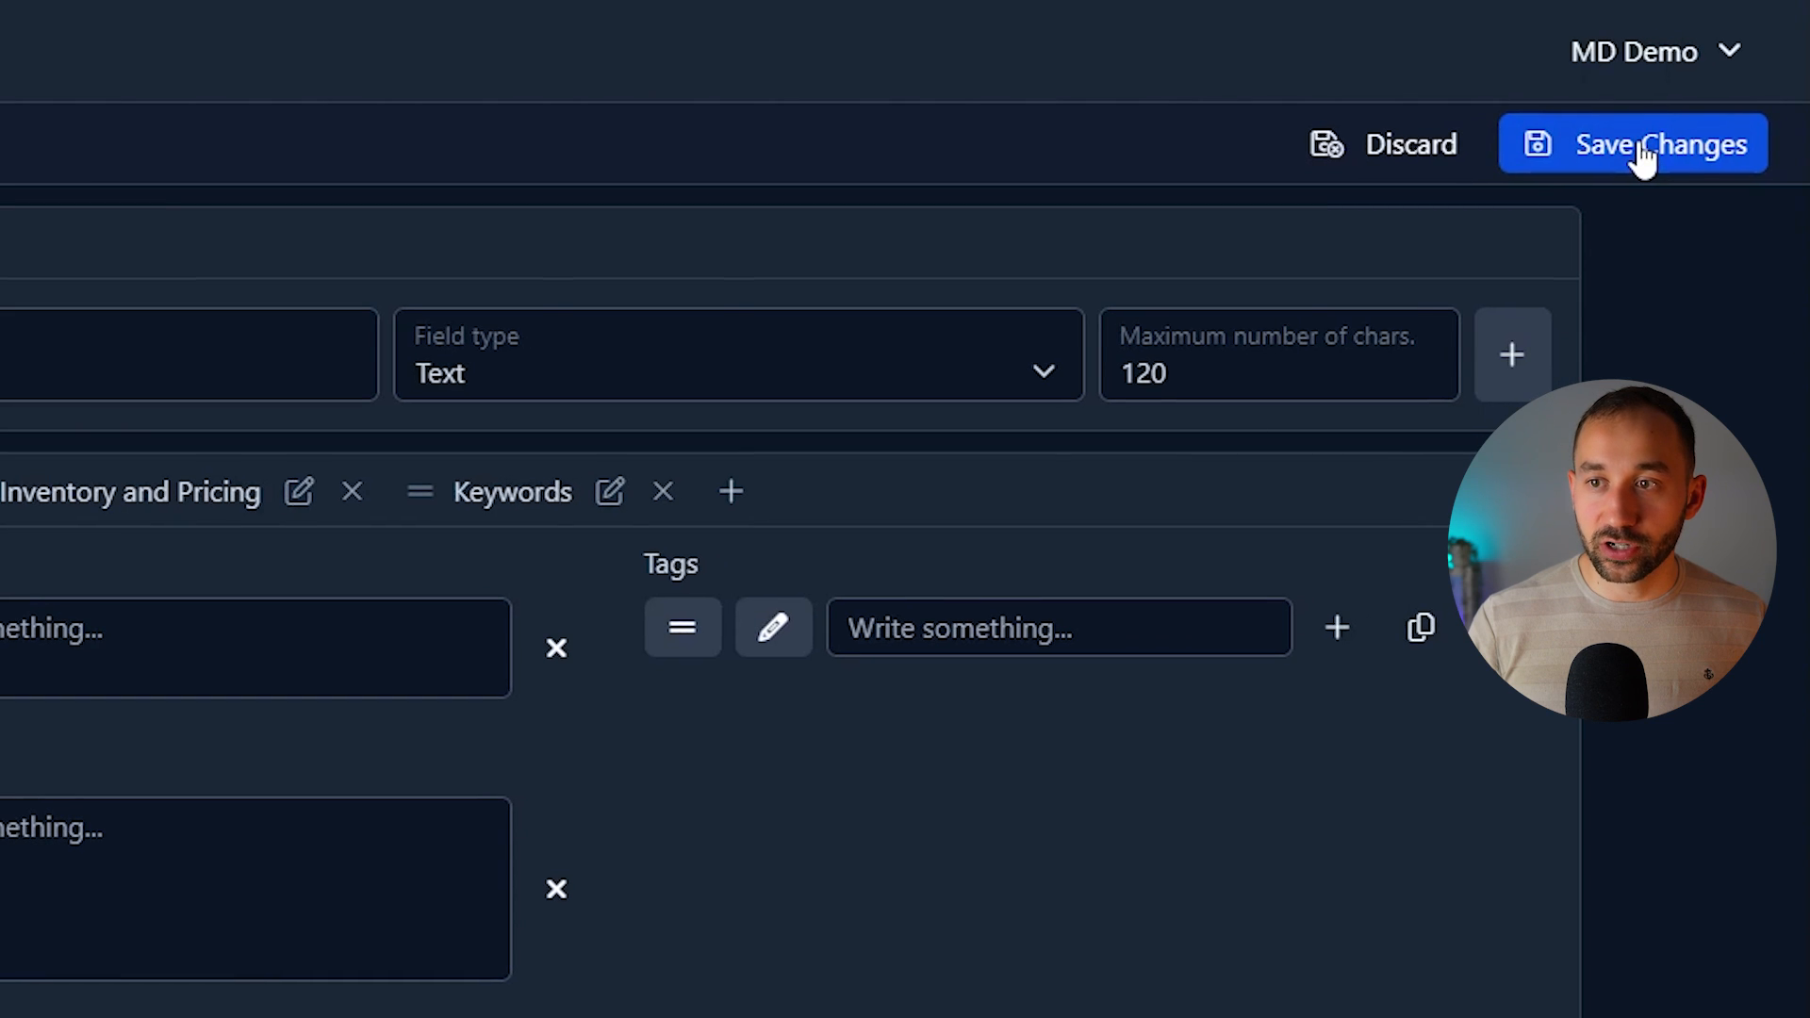
click(1641, 151)
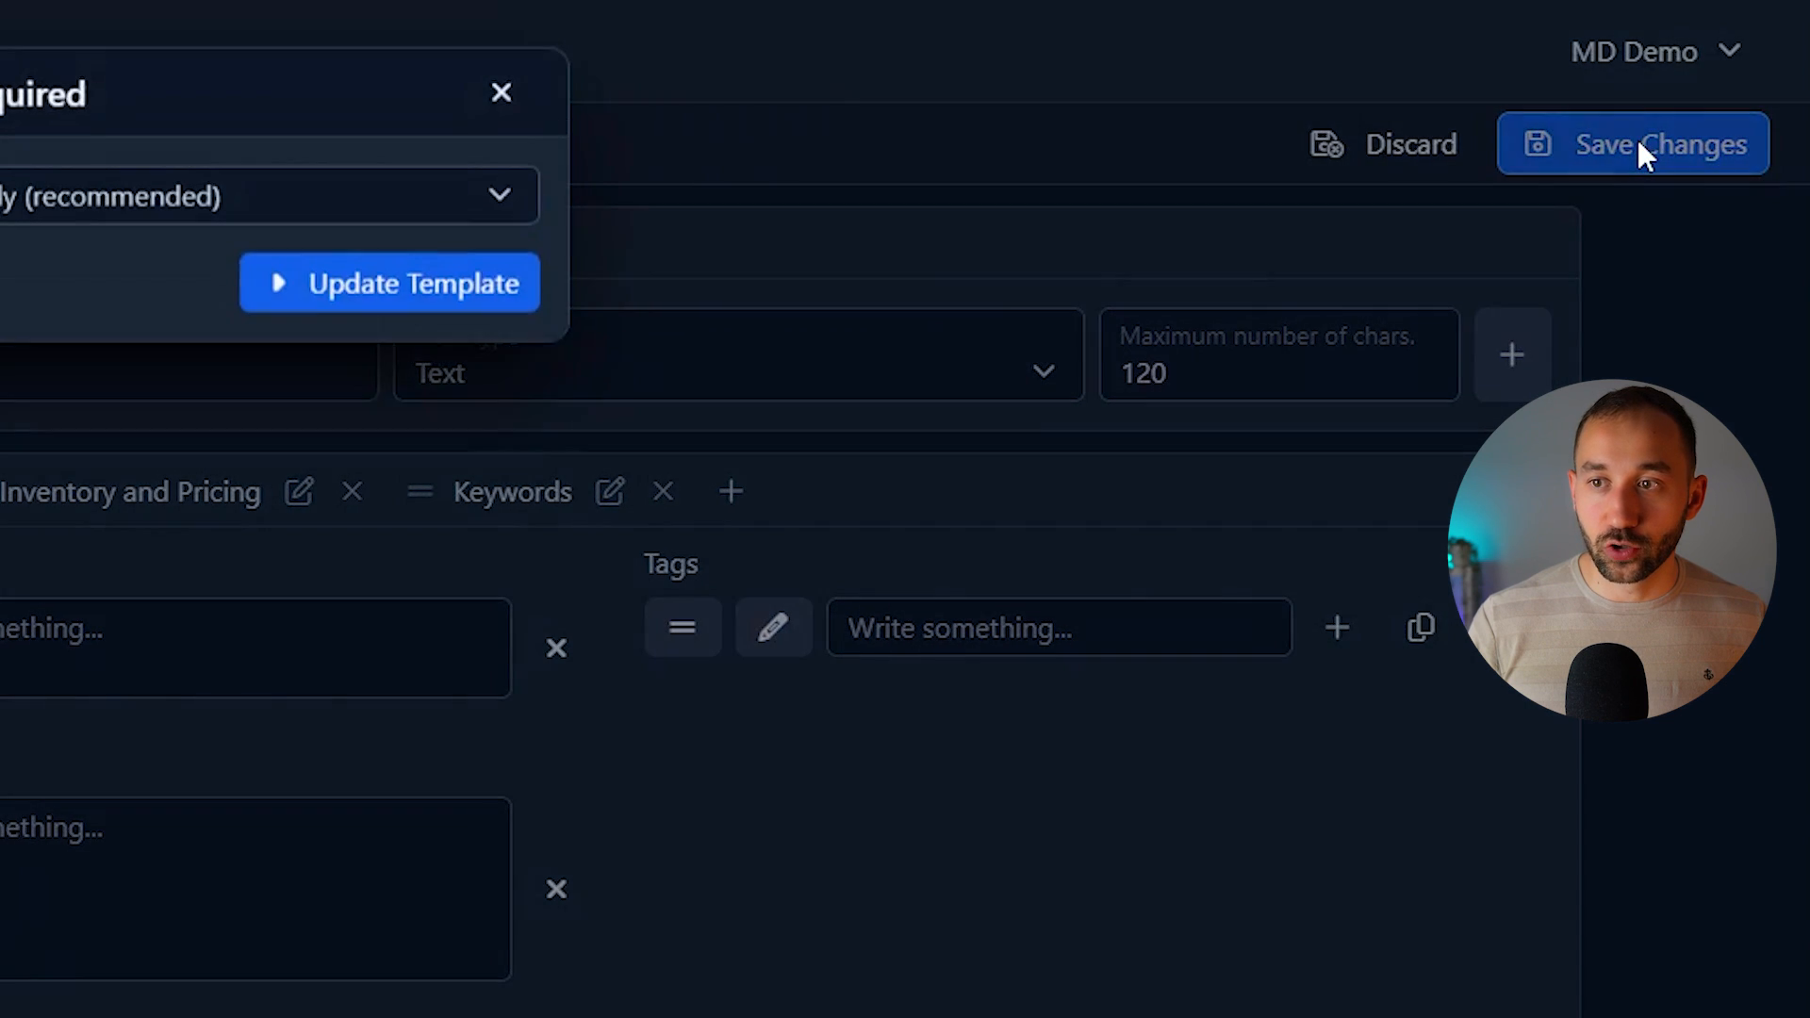
click(1177, 294)
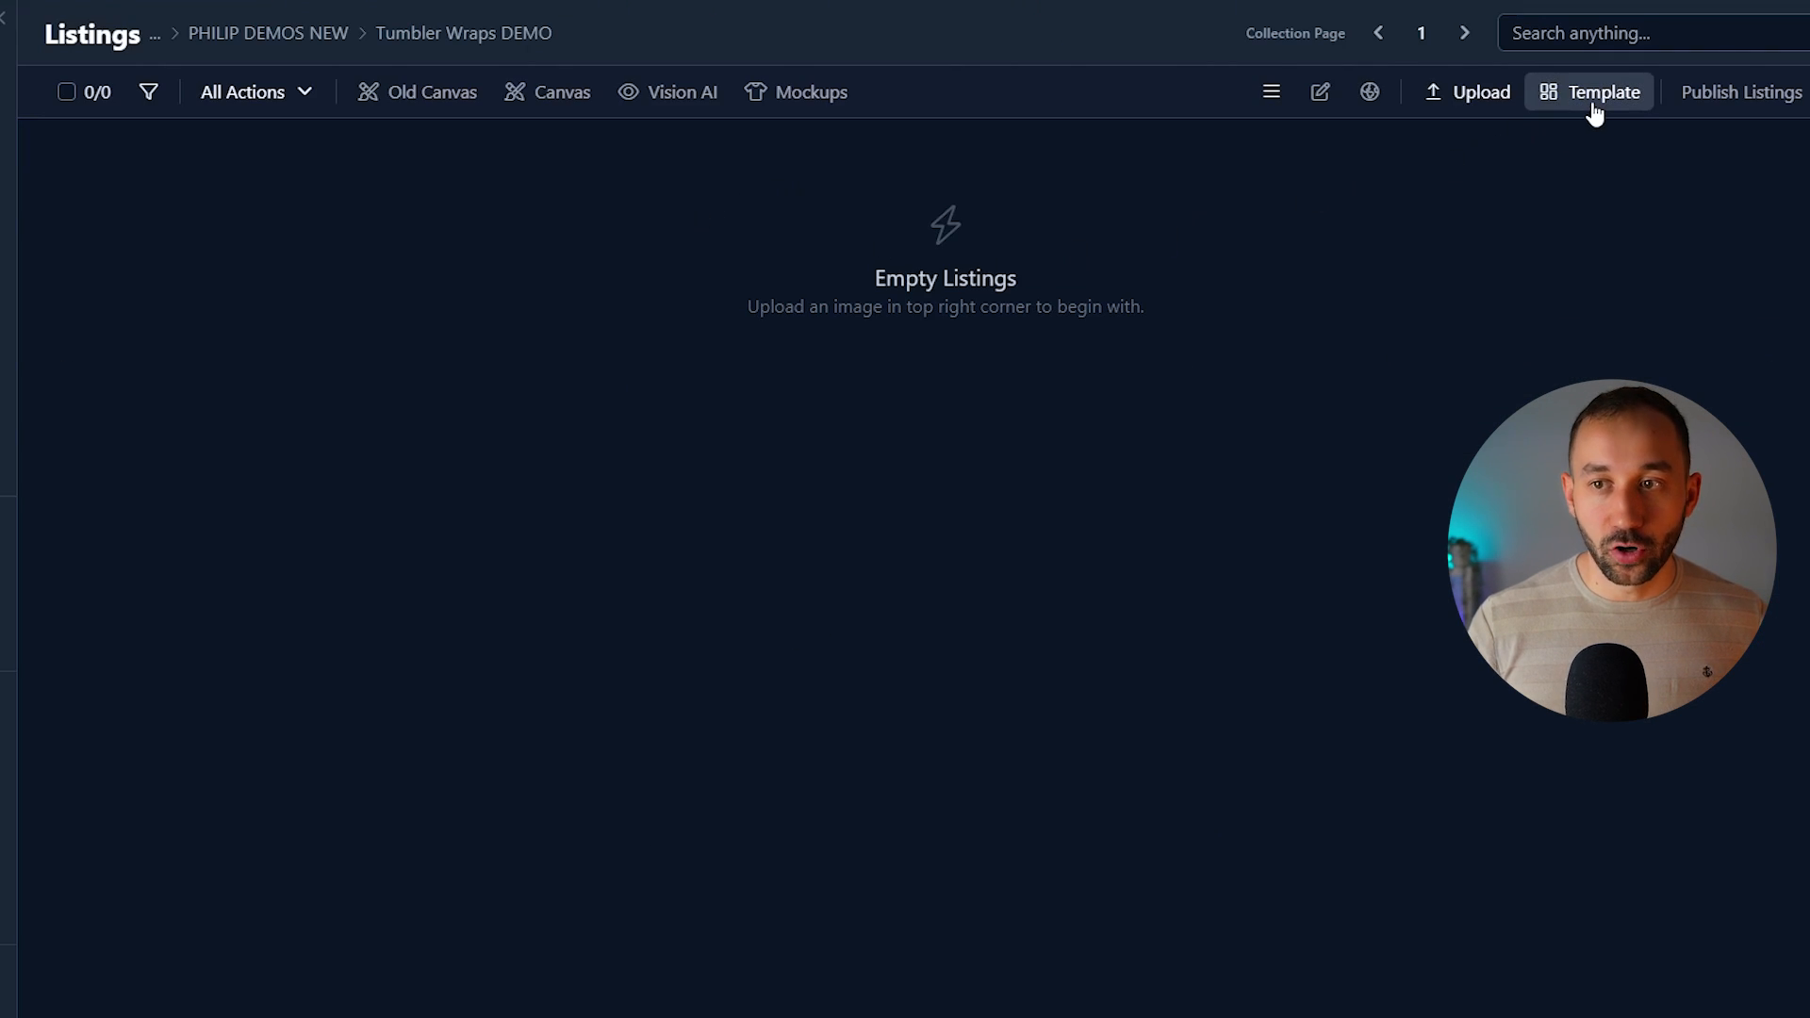
- Save a private copy of the collection's template under the name "Digital Tumbler Wraps"
click(1614, 106)
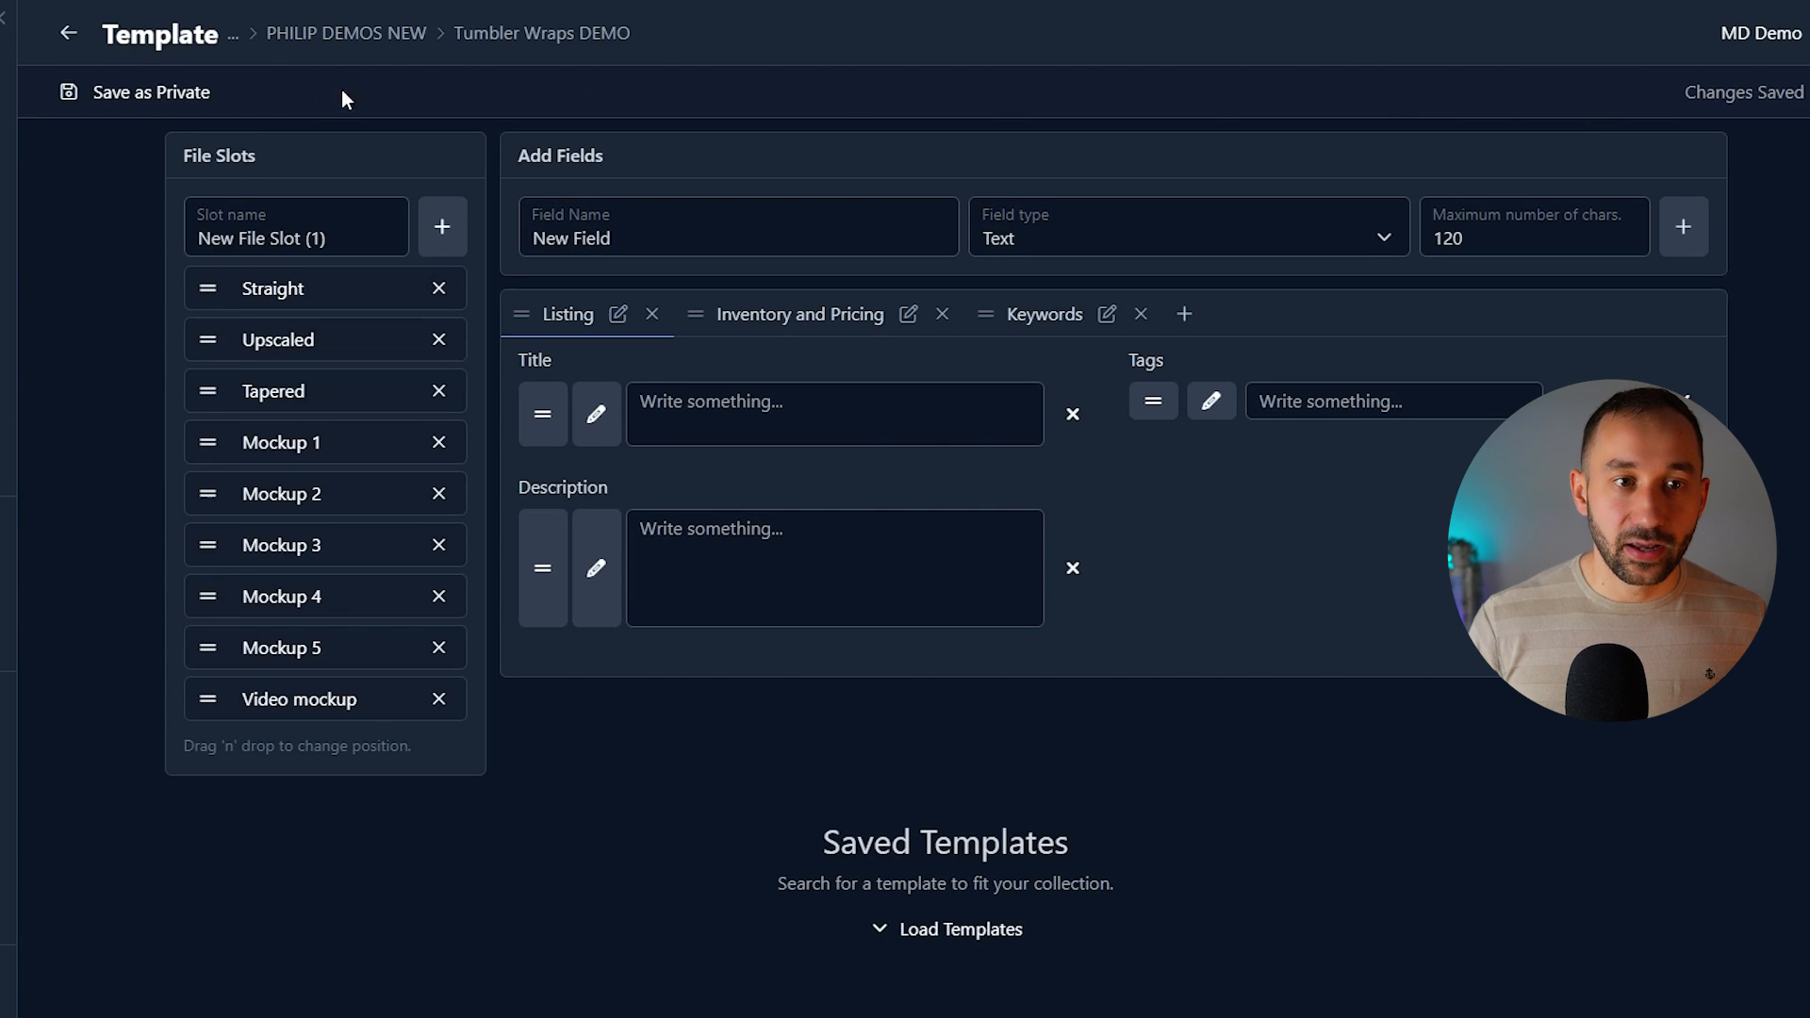
click(137, 102)
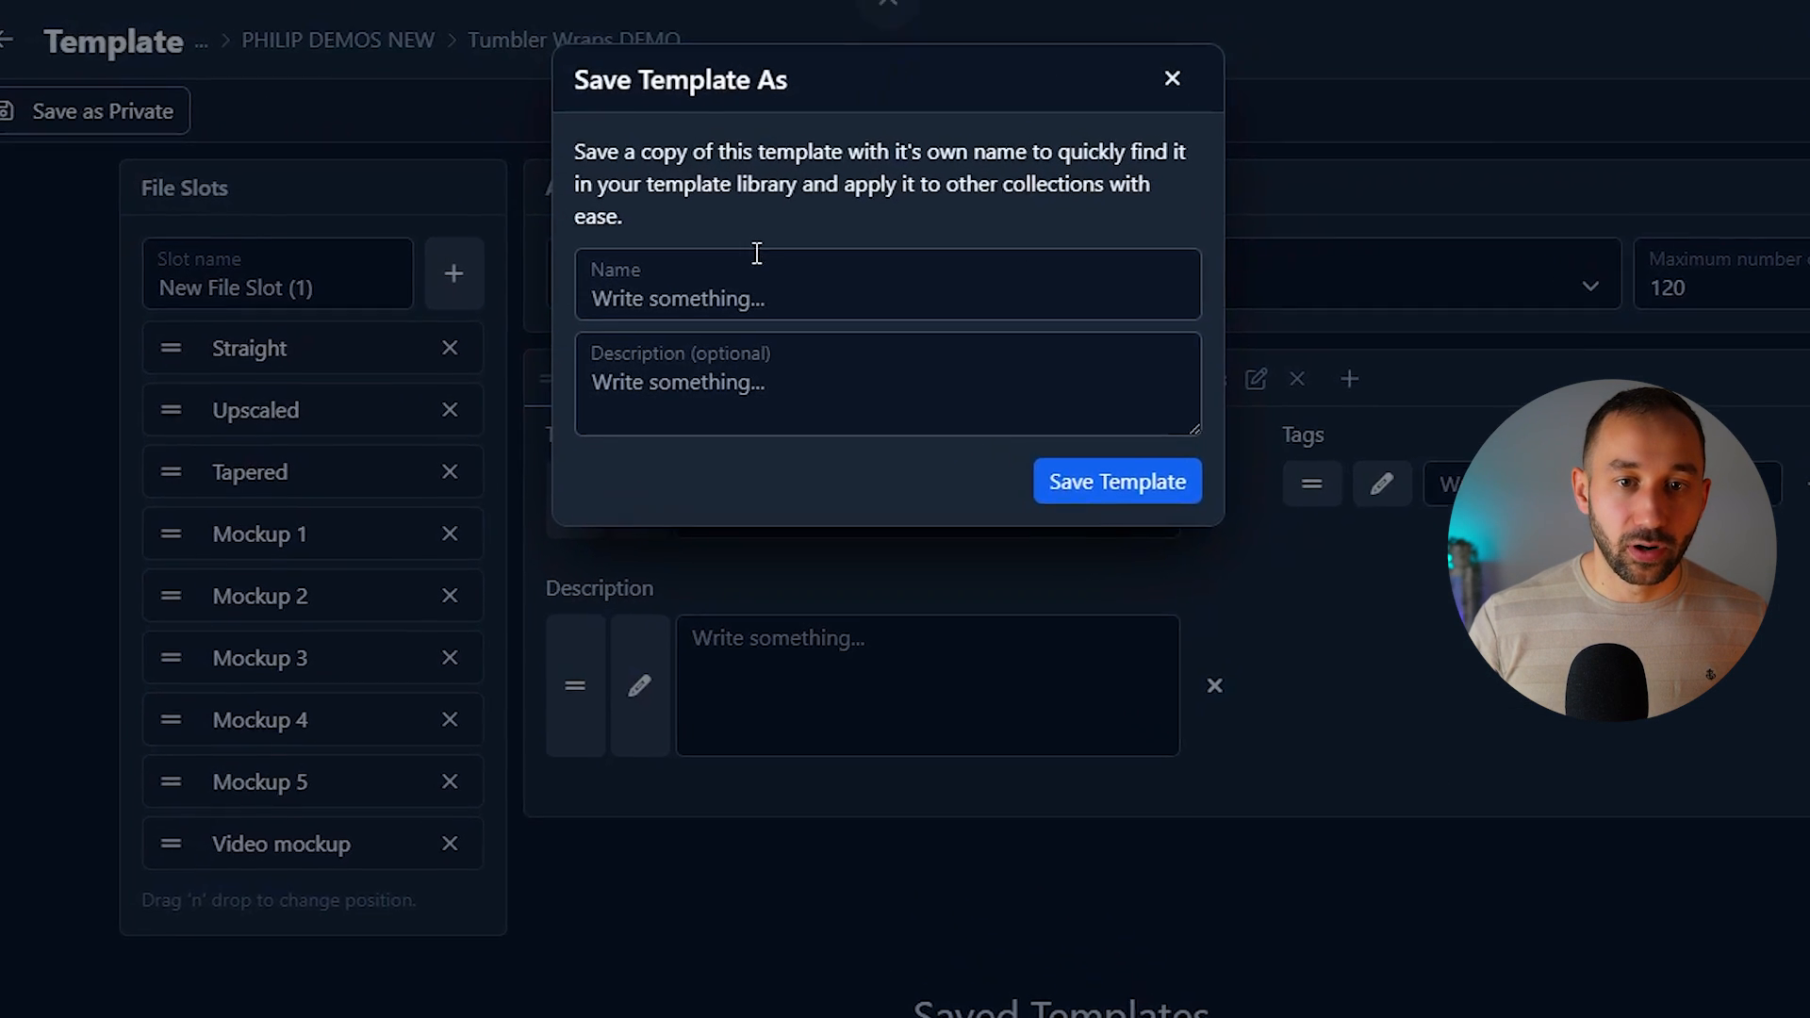
click(695, 234)
text(Digital)
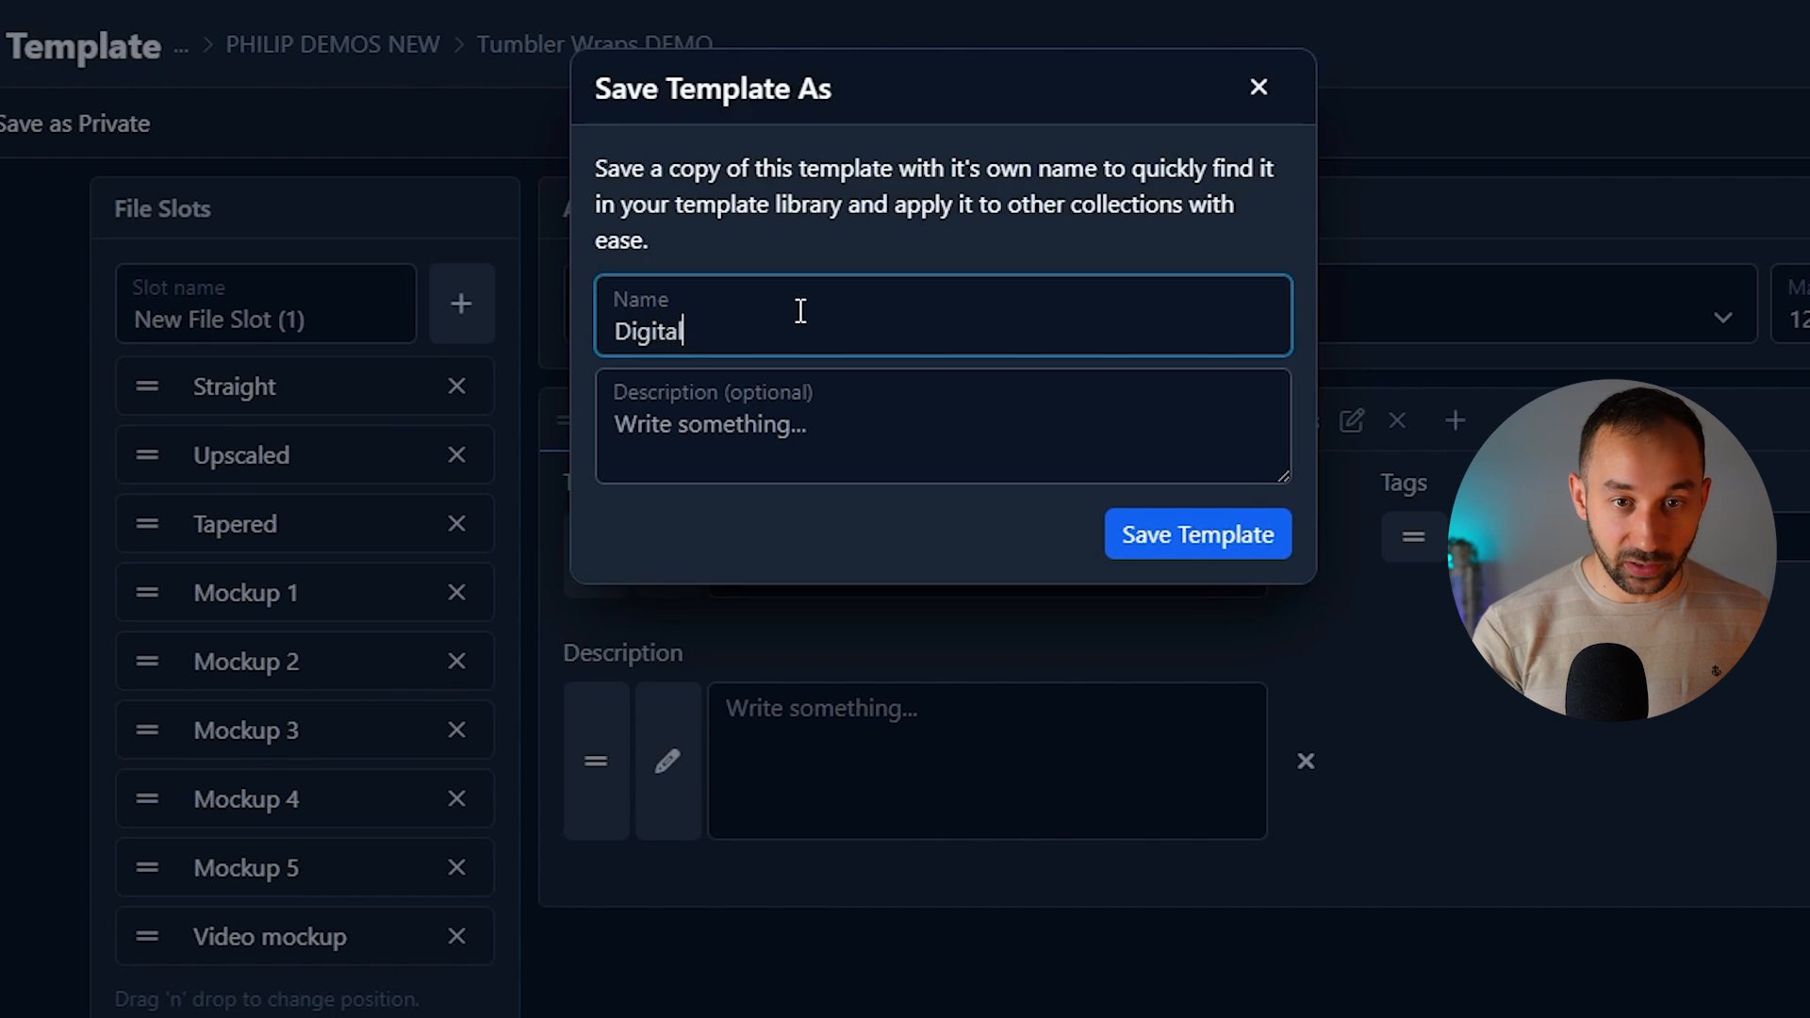
text( Tumbler Wraps)
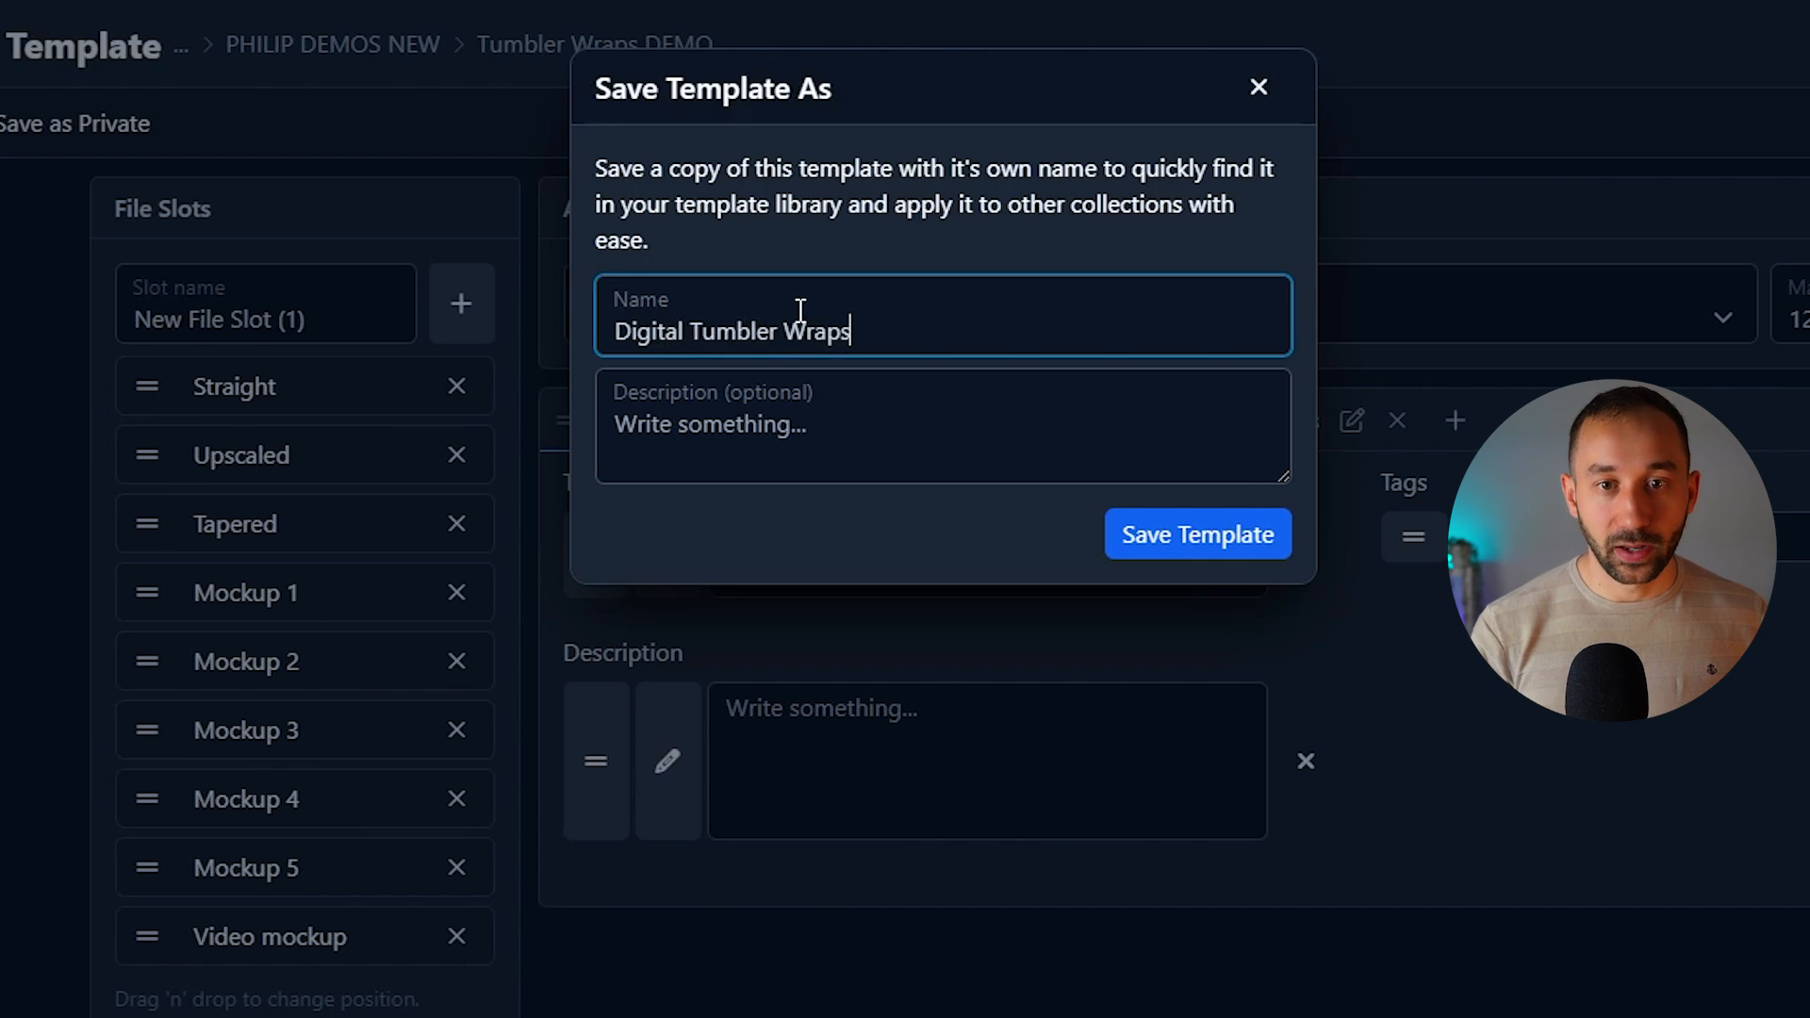
click(1198, 539)
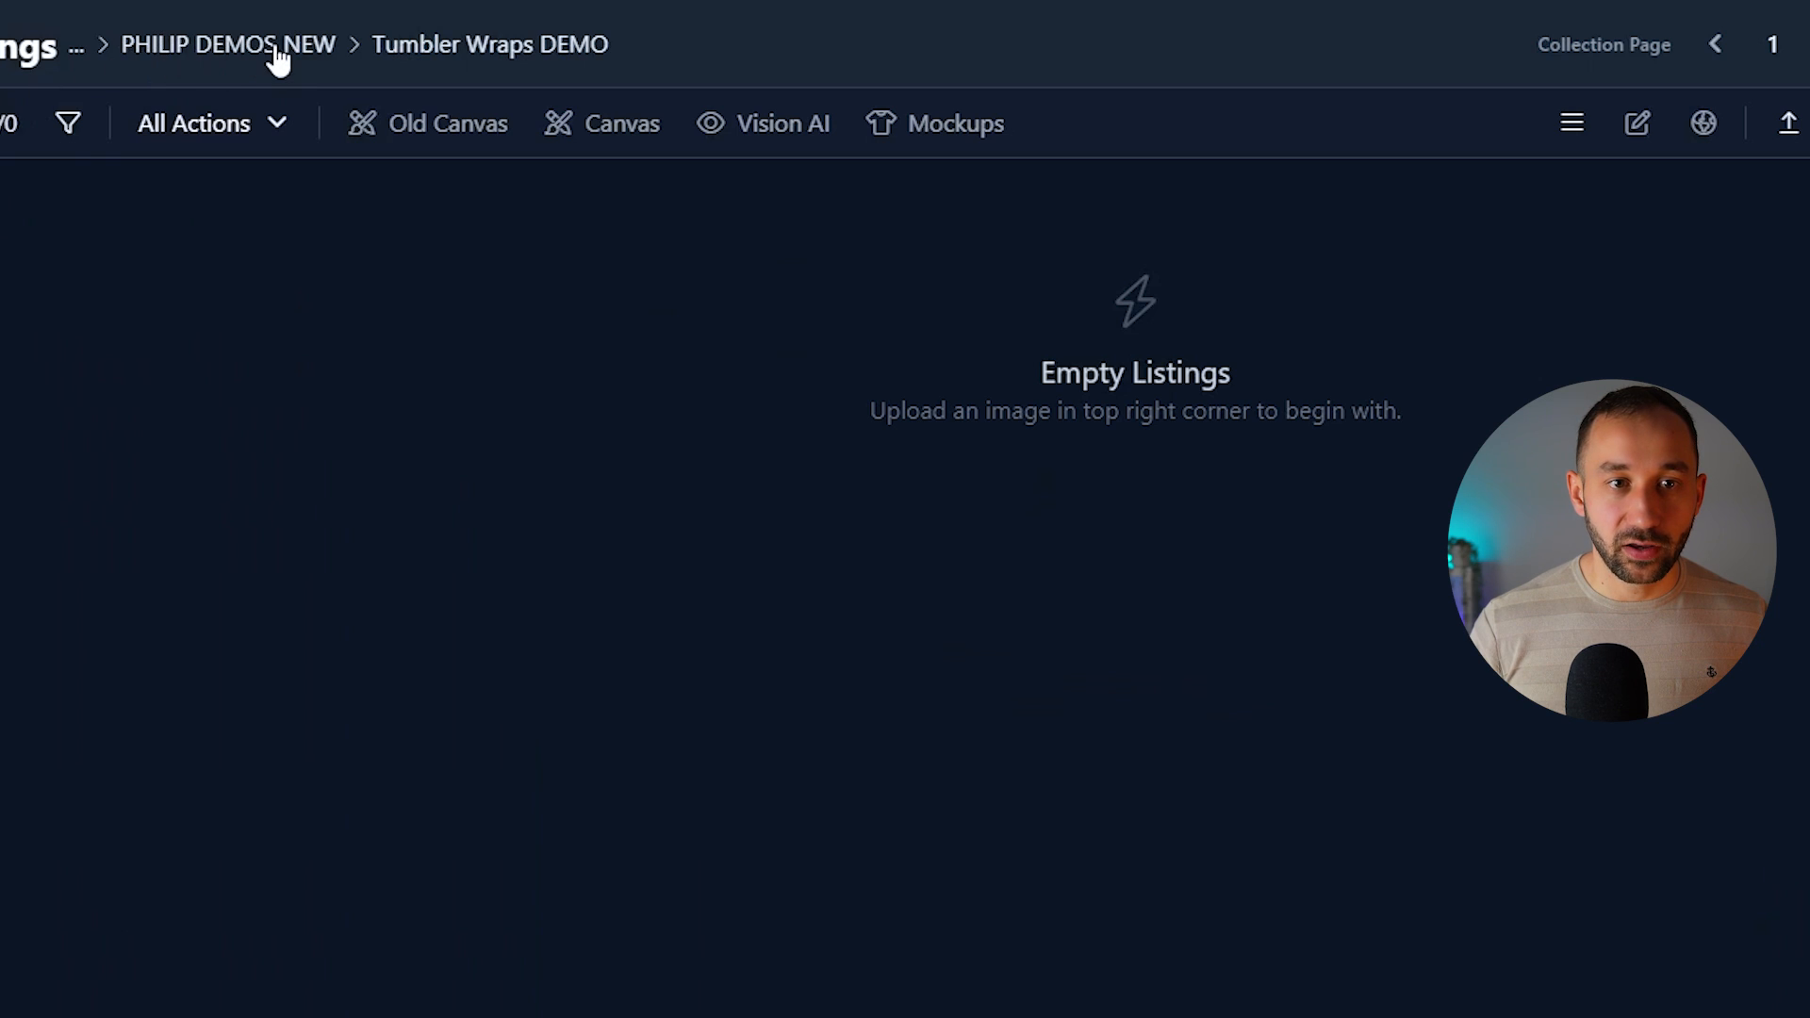
- Set up a new folder named "dawda" that uses the saved template "Digital Tumbler Wraps"
click(271, 47)
click(707, 294)
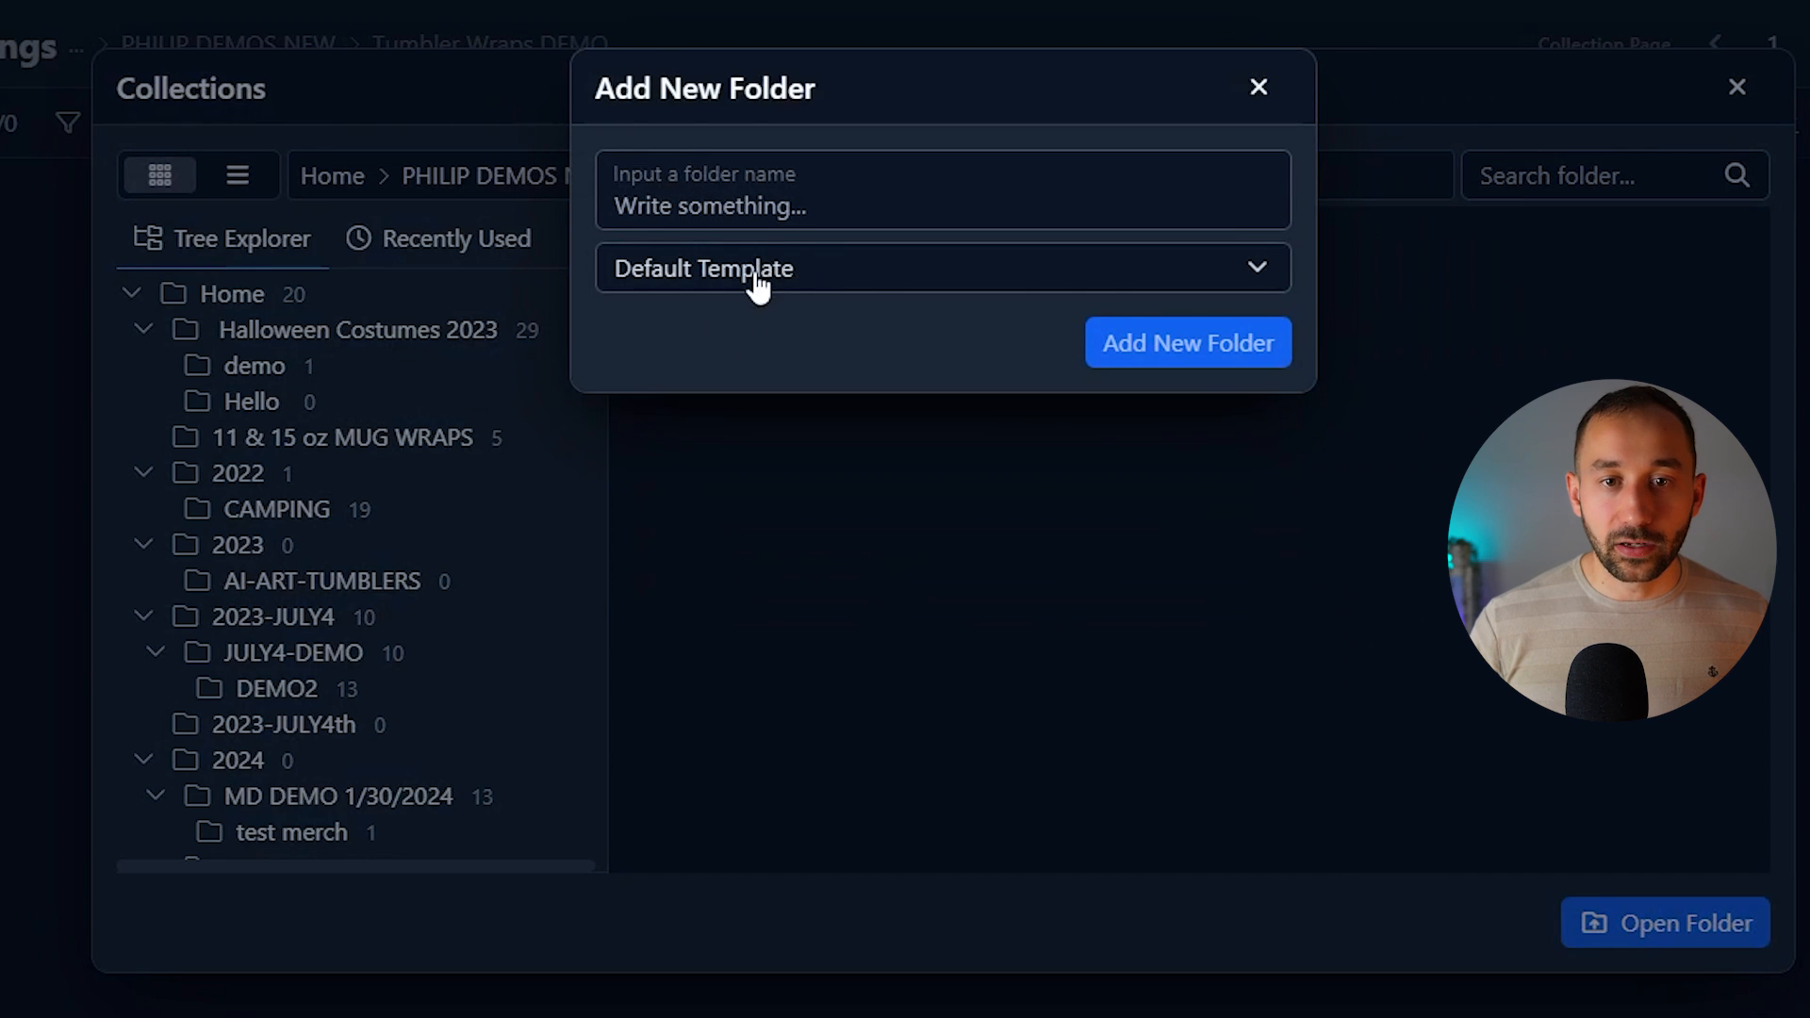
click(752, 186)
text(dawda)
click(751, 273)
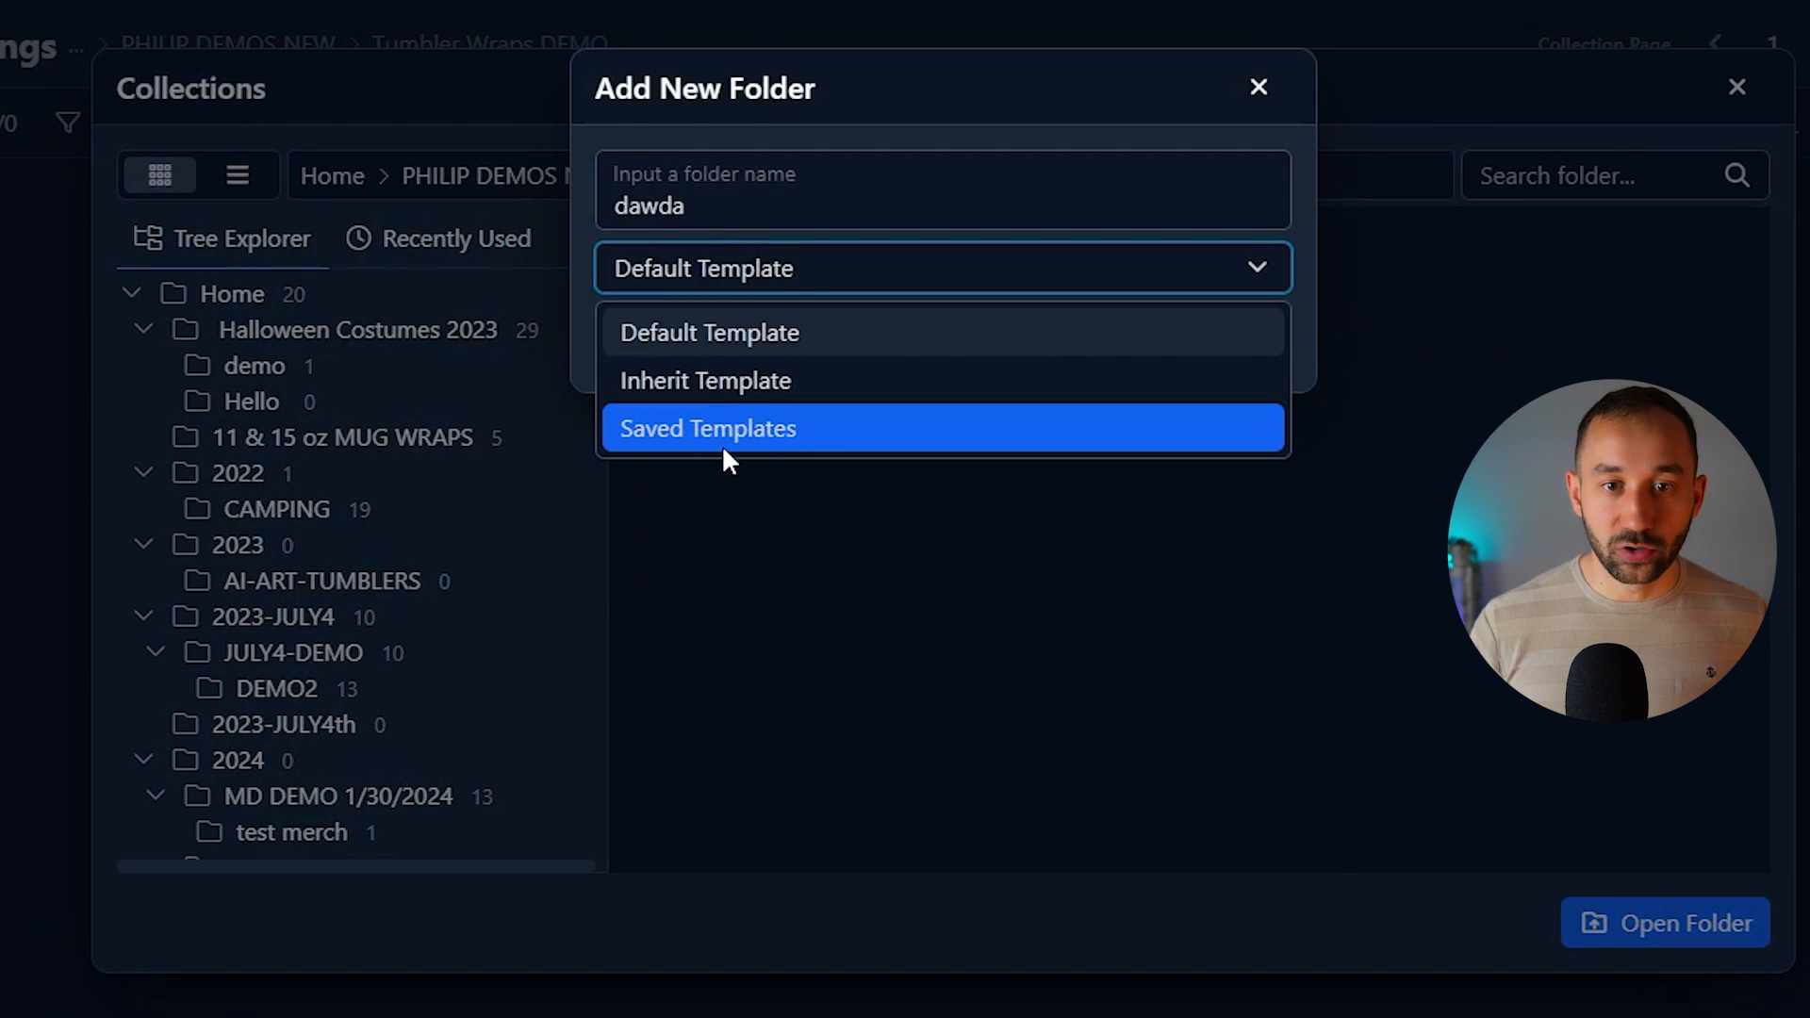
click(723, 432)
click(778, 325)
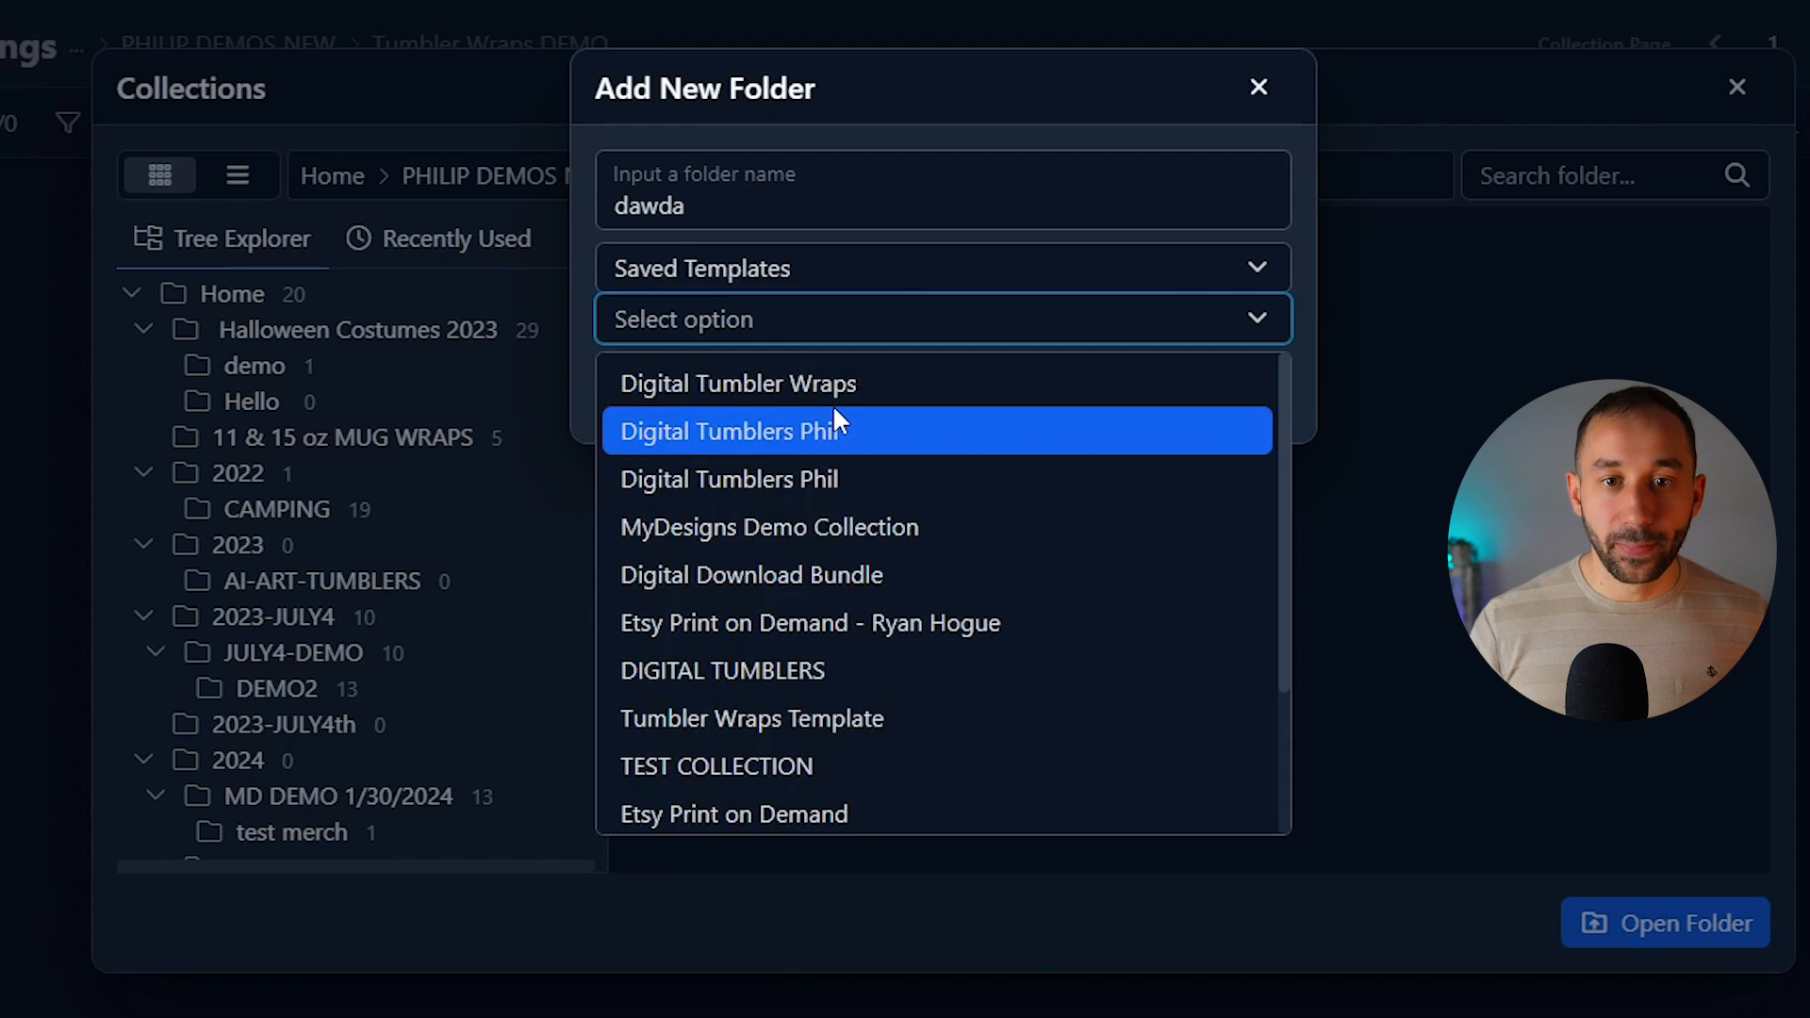
click(774, 376)
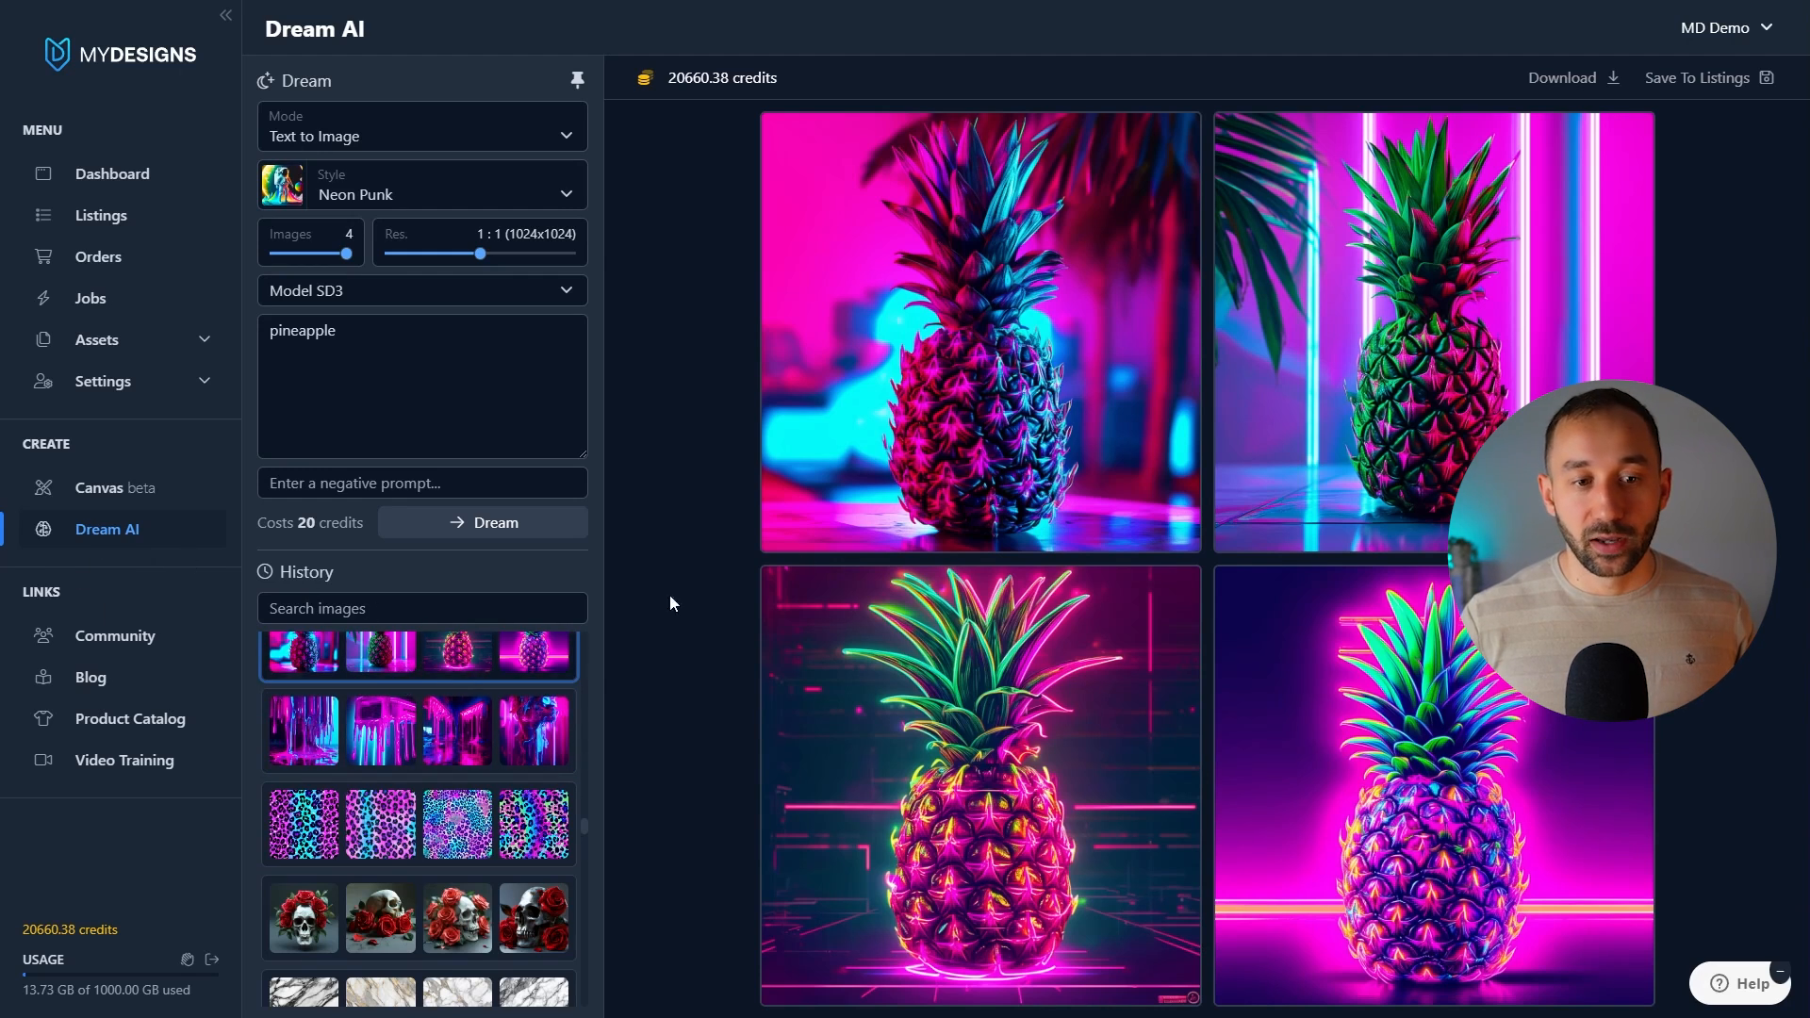
- Look through earlier Dream AI generations in the history, from the neon paint drips to the marble pattern
click(380, 734)
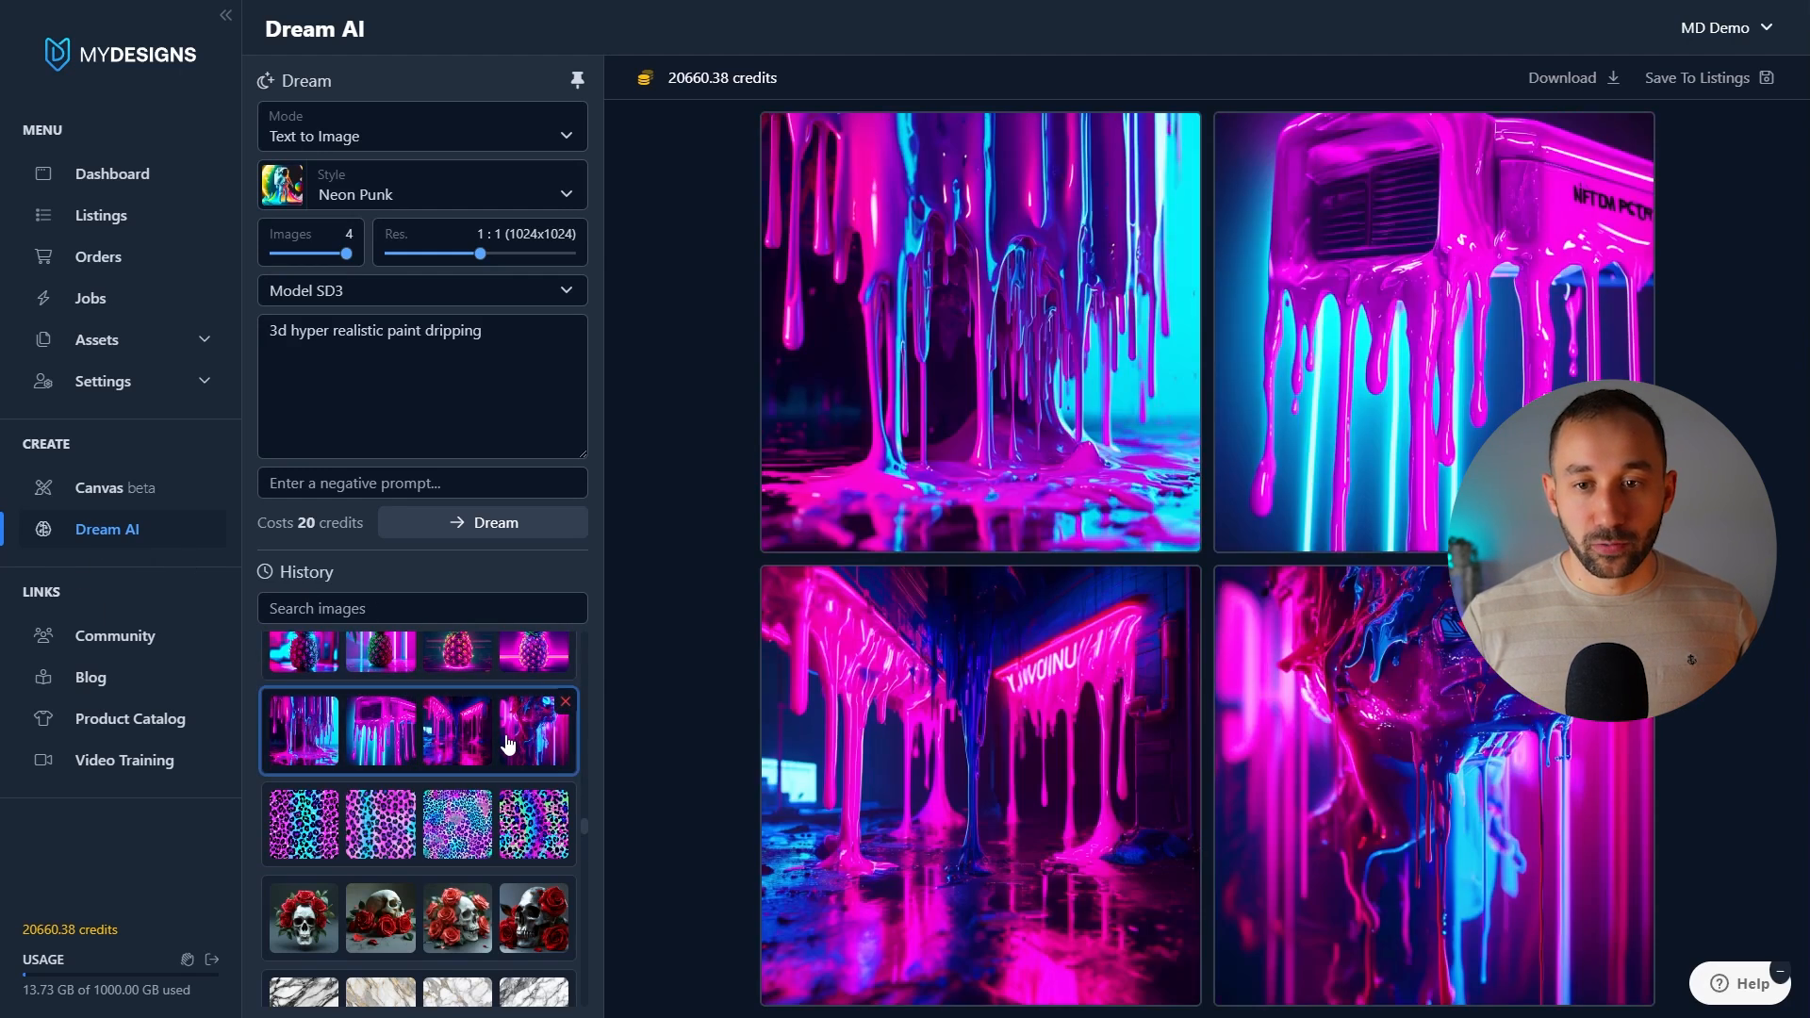
click(387, 812)
click(385, 834)
scroll(386, 833, down, 1)
click(385, 824)
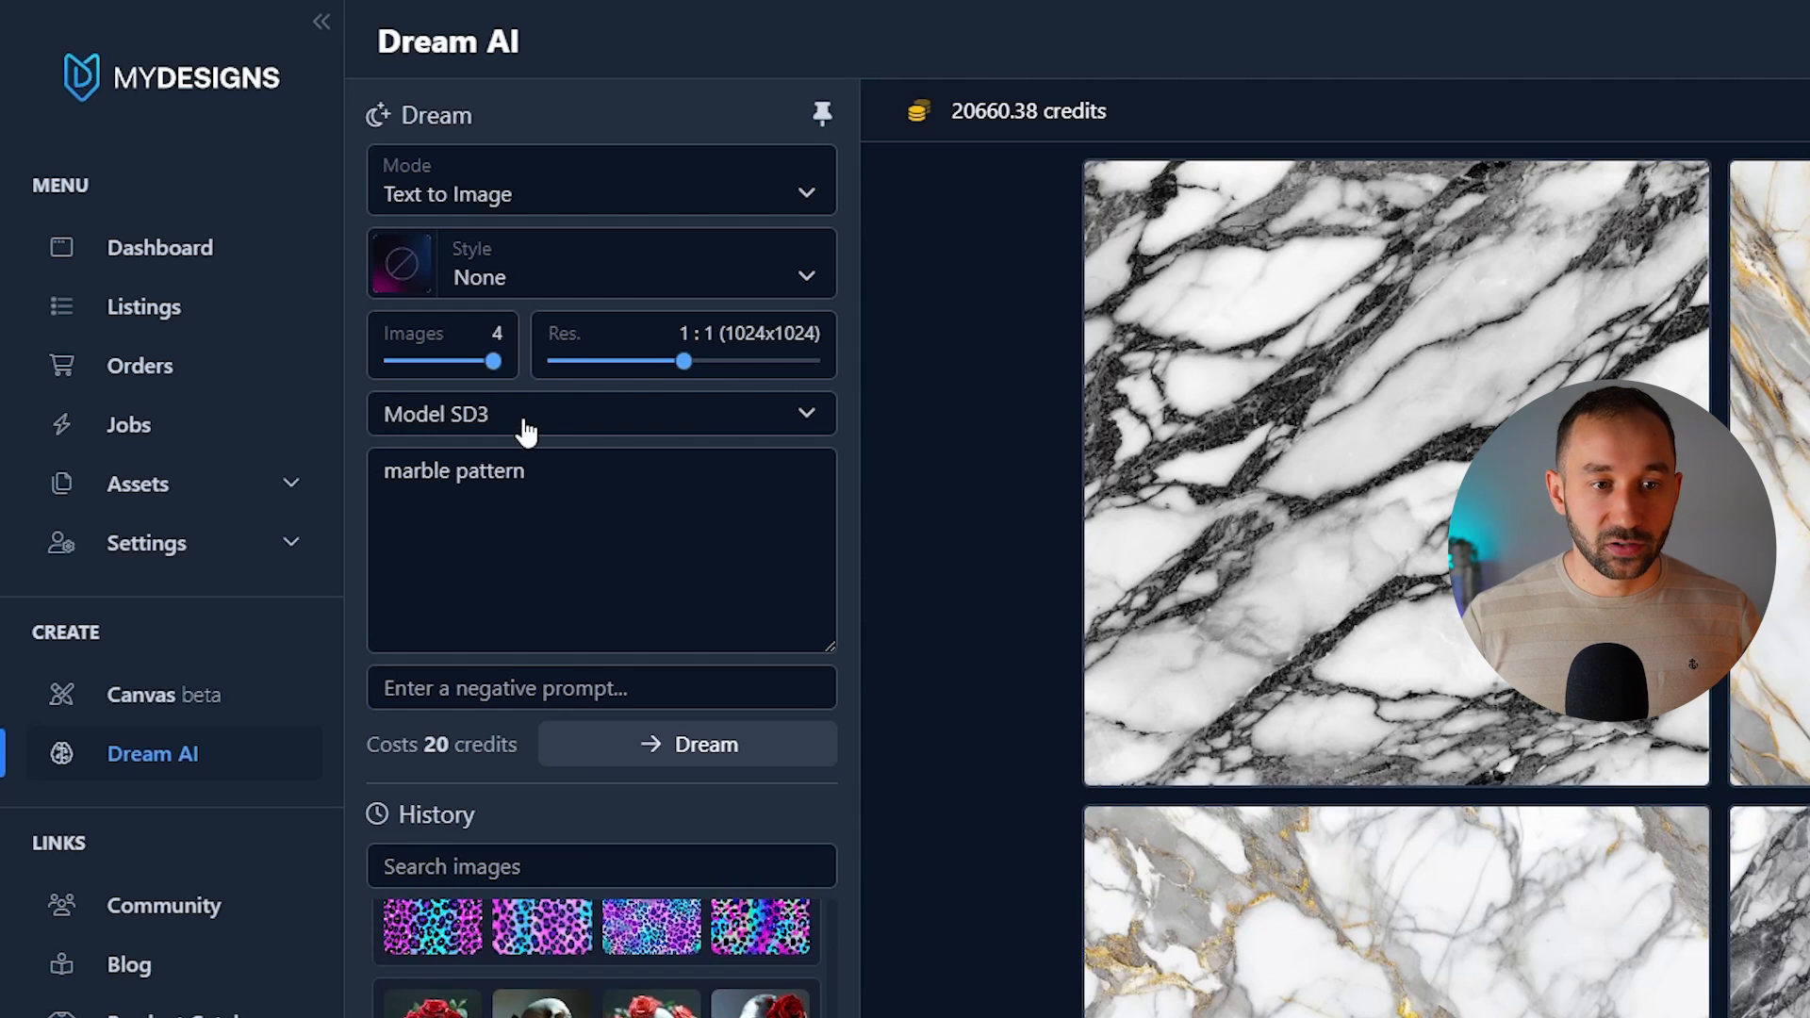
- Check which image models are available, and open the earlier pink Highland cow with sunflowers generation from the history
click(527, 426)
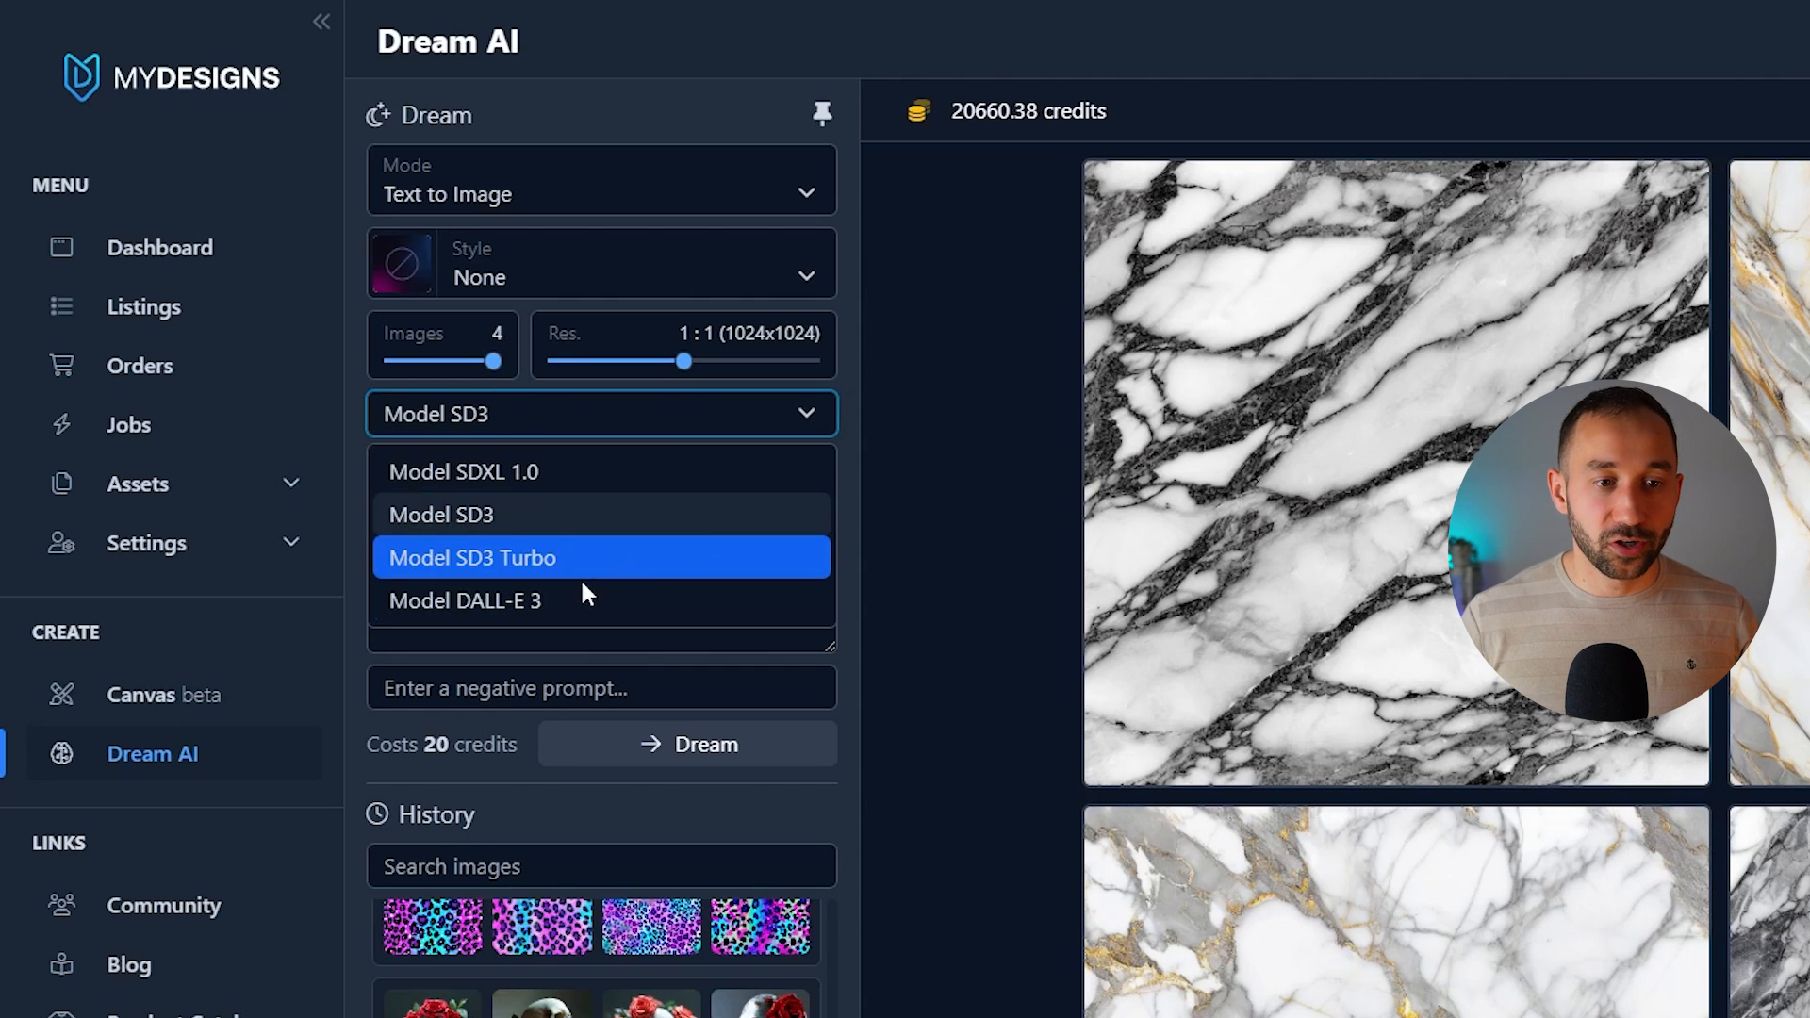
click(671, 419)
scroll(755, 1006, down, 1)
click(754, 1006)
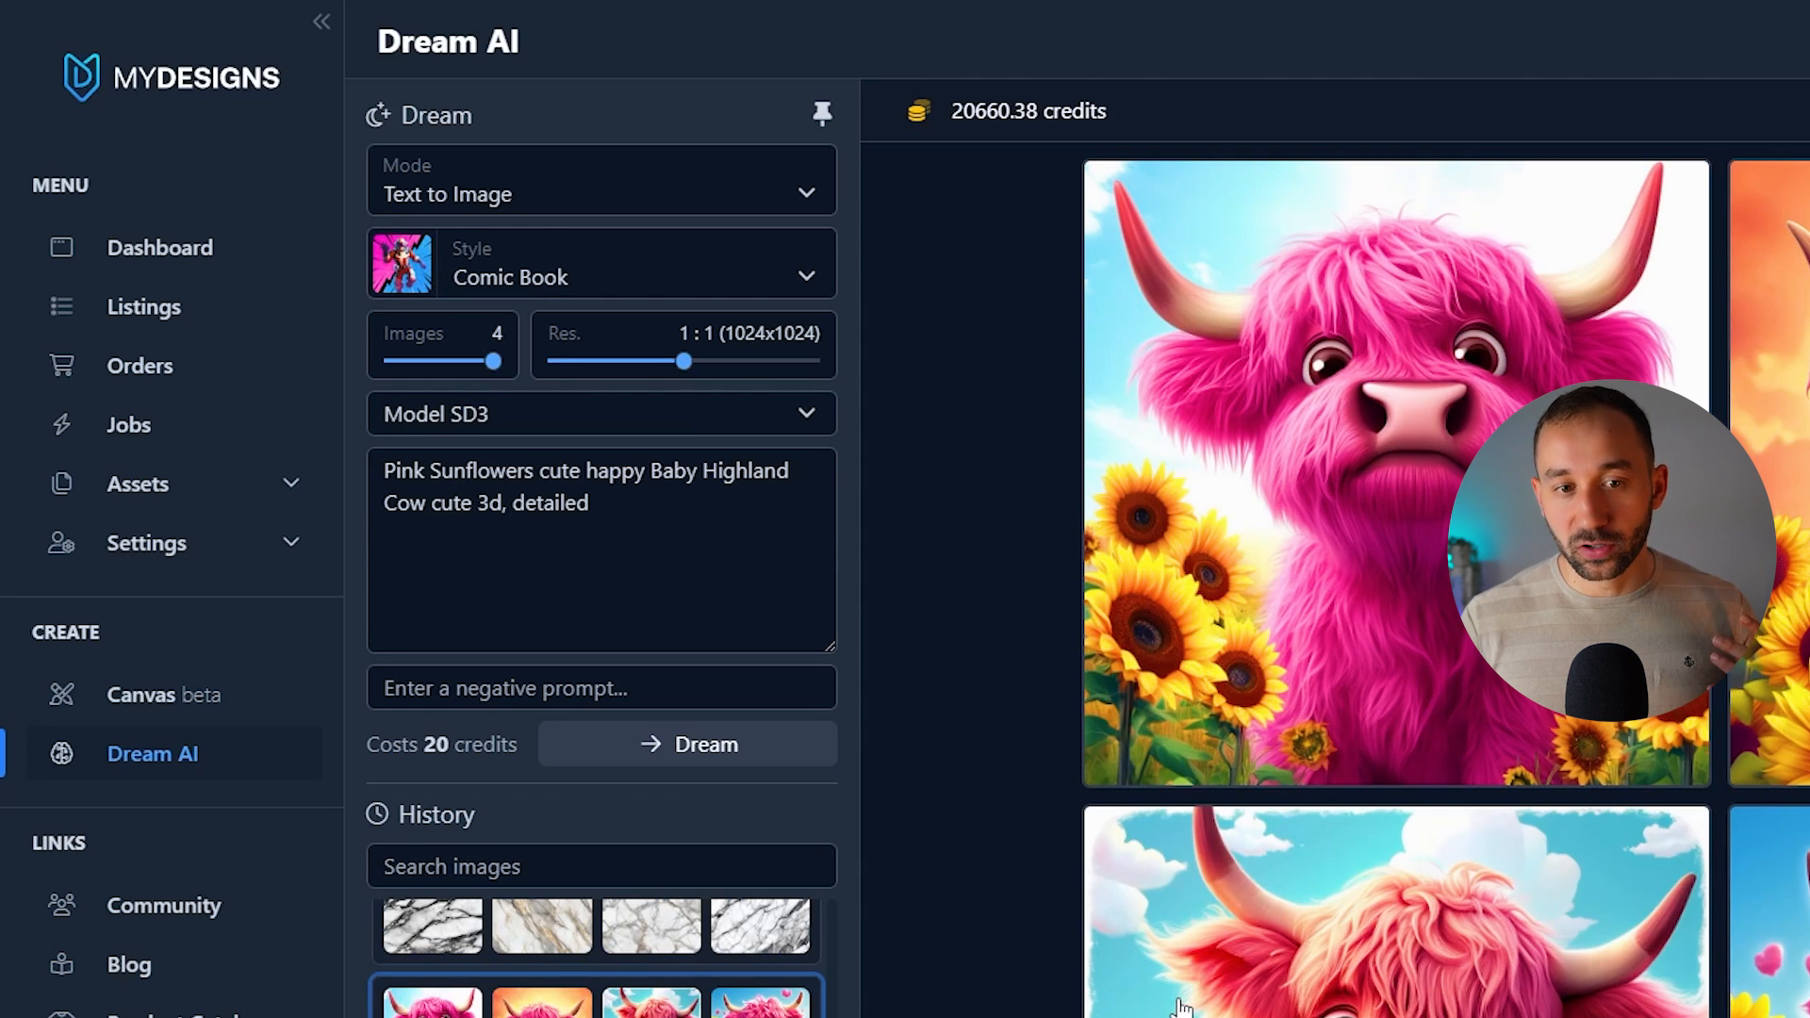
- View the file upload options in the listings of the Tumbler Wraps DEMO collection
click(123, 320)
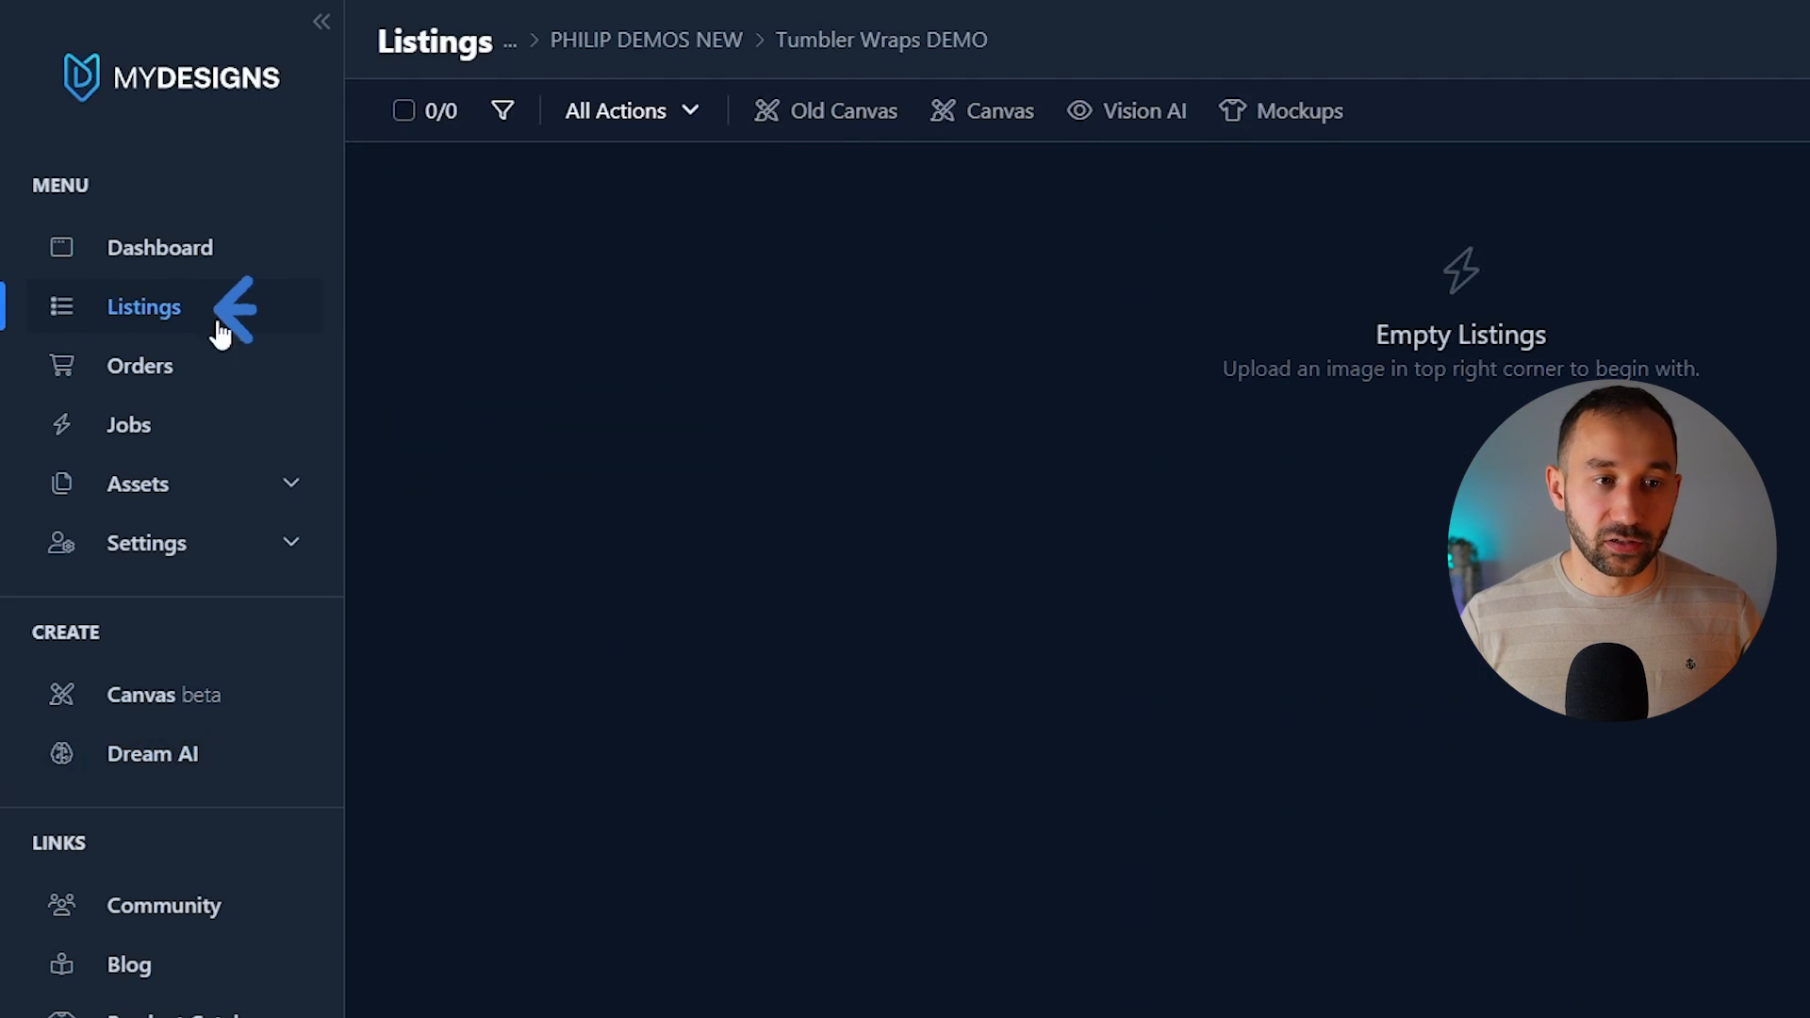
click(1755, 118)
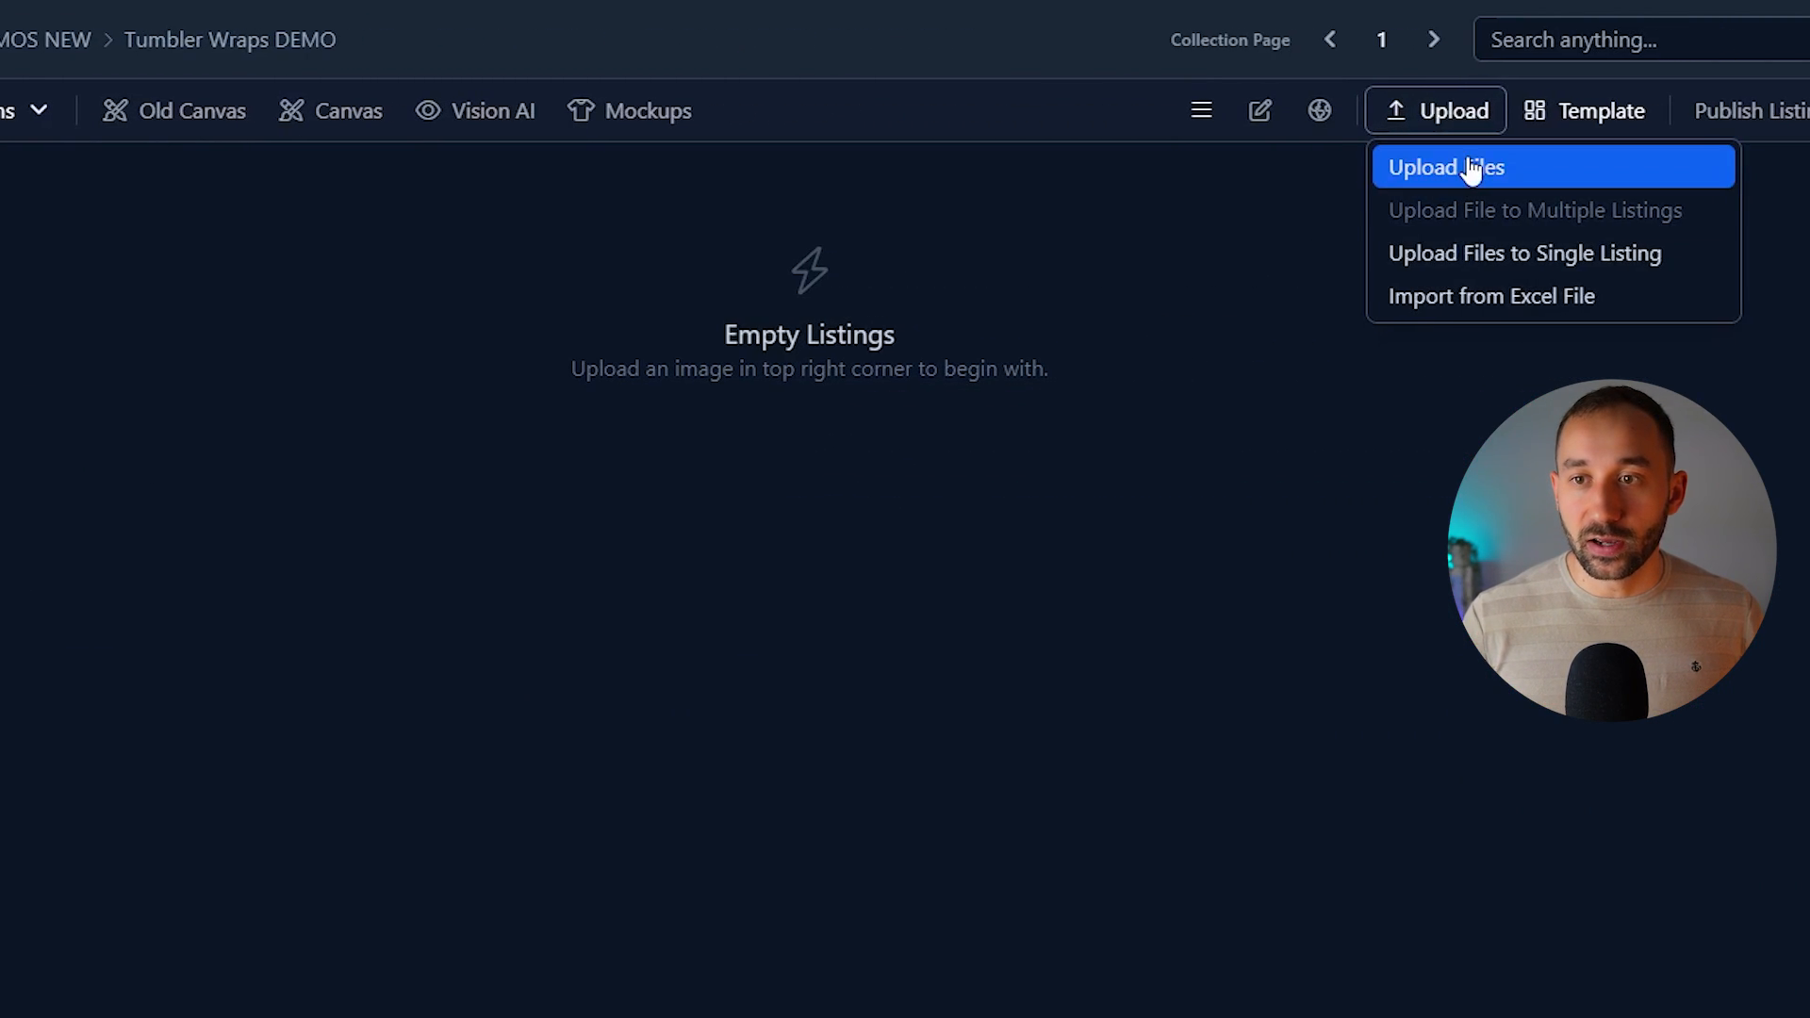
click(1791, 168)
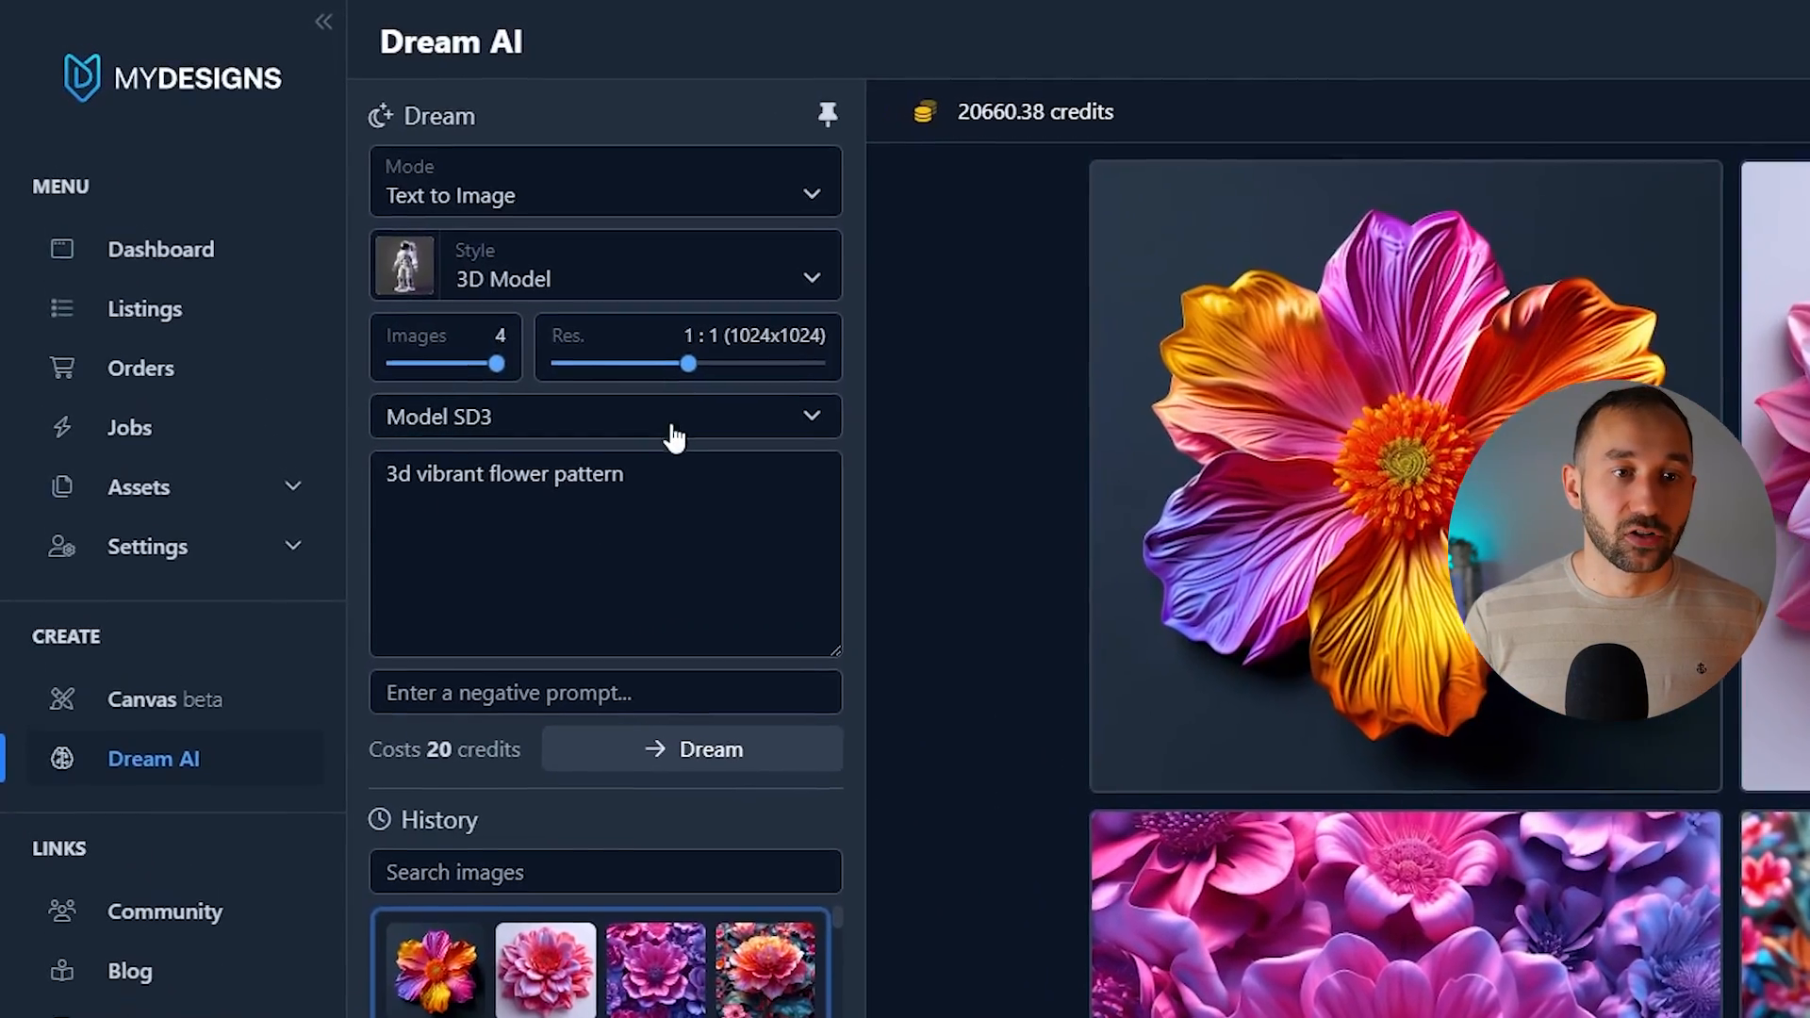
- Try the DALL-E 3 model for the "3d vibrant flower pattern" prompt, and switch back to Model SD3
drag(691, 500, 295, 486)
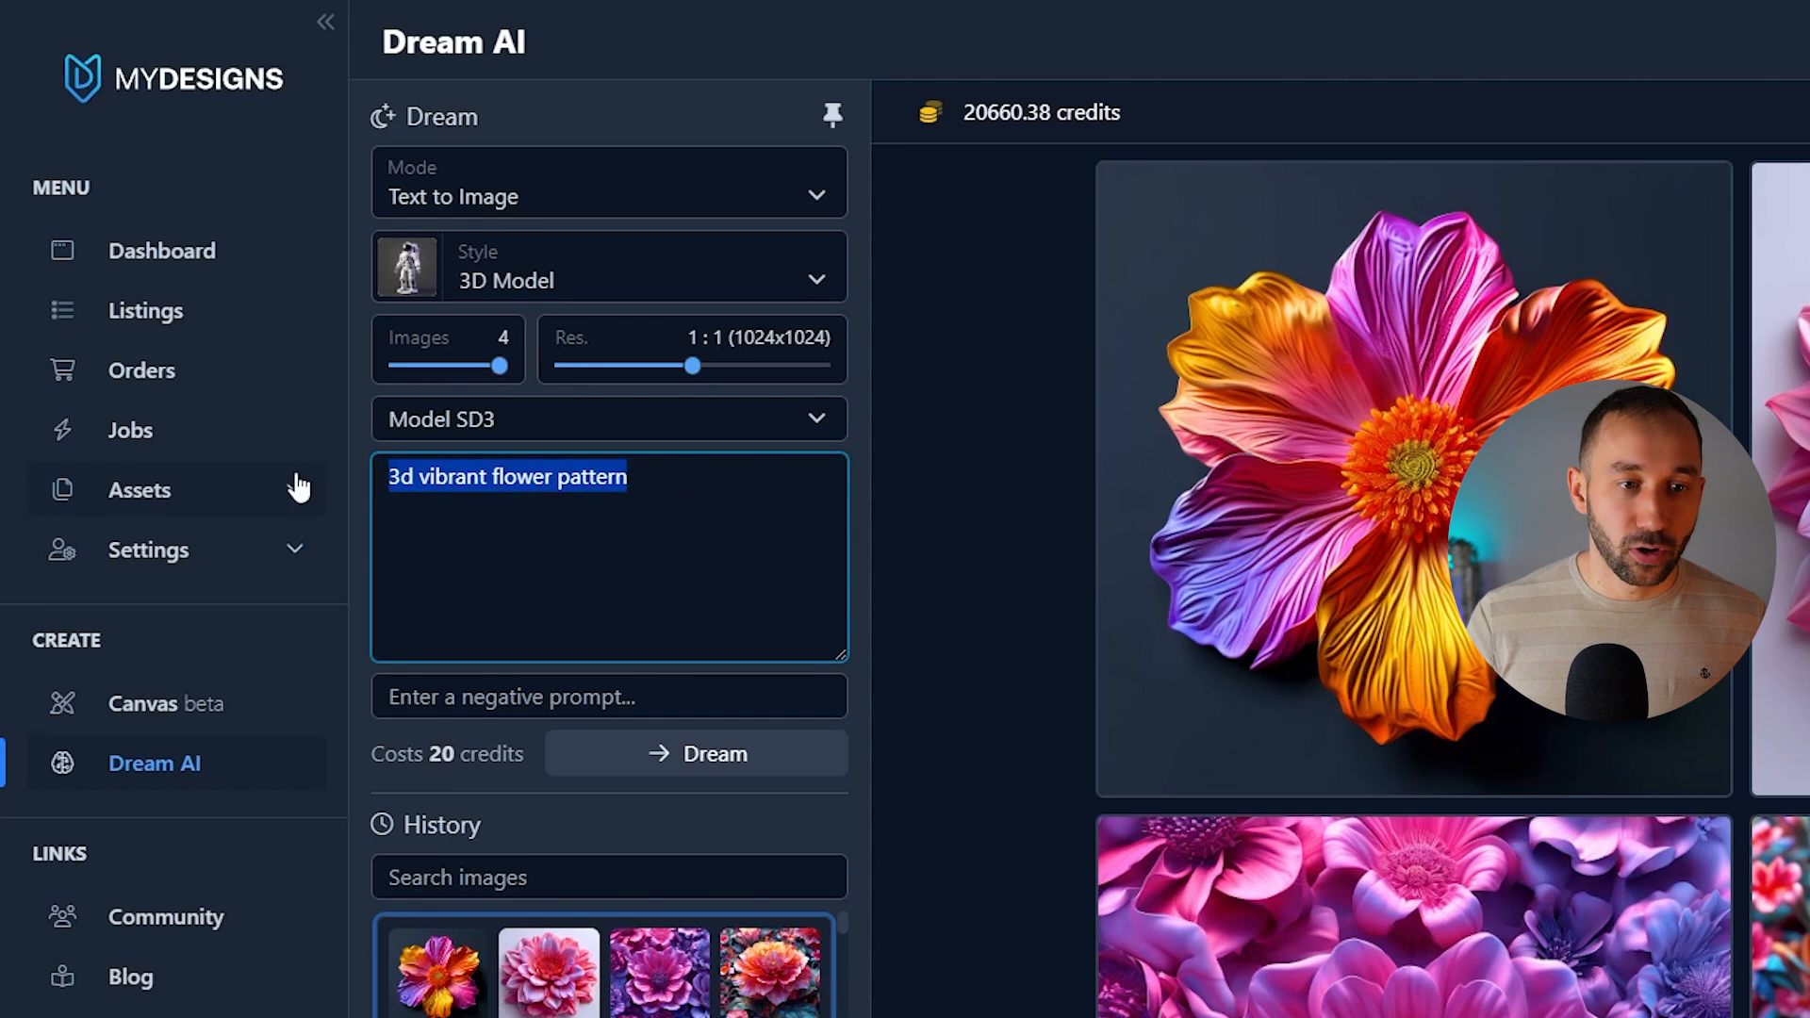
click(741, 516)
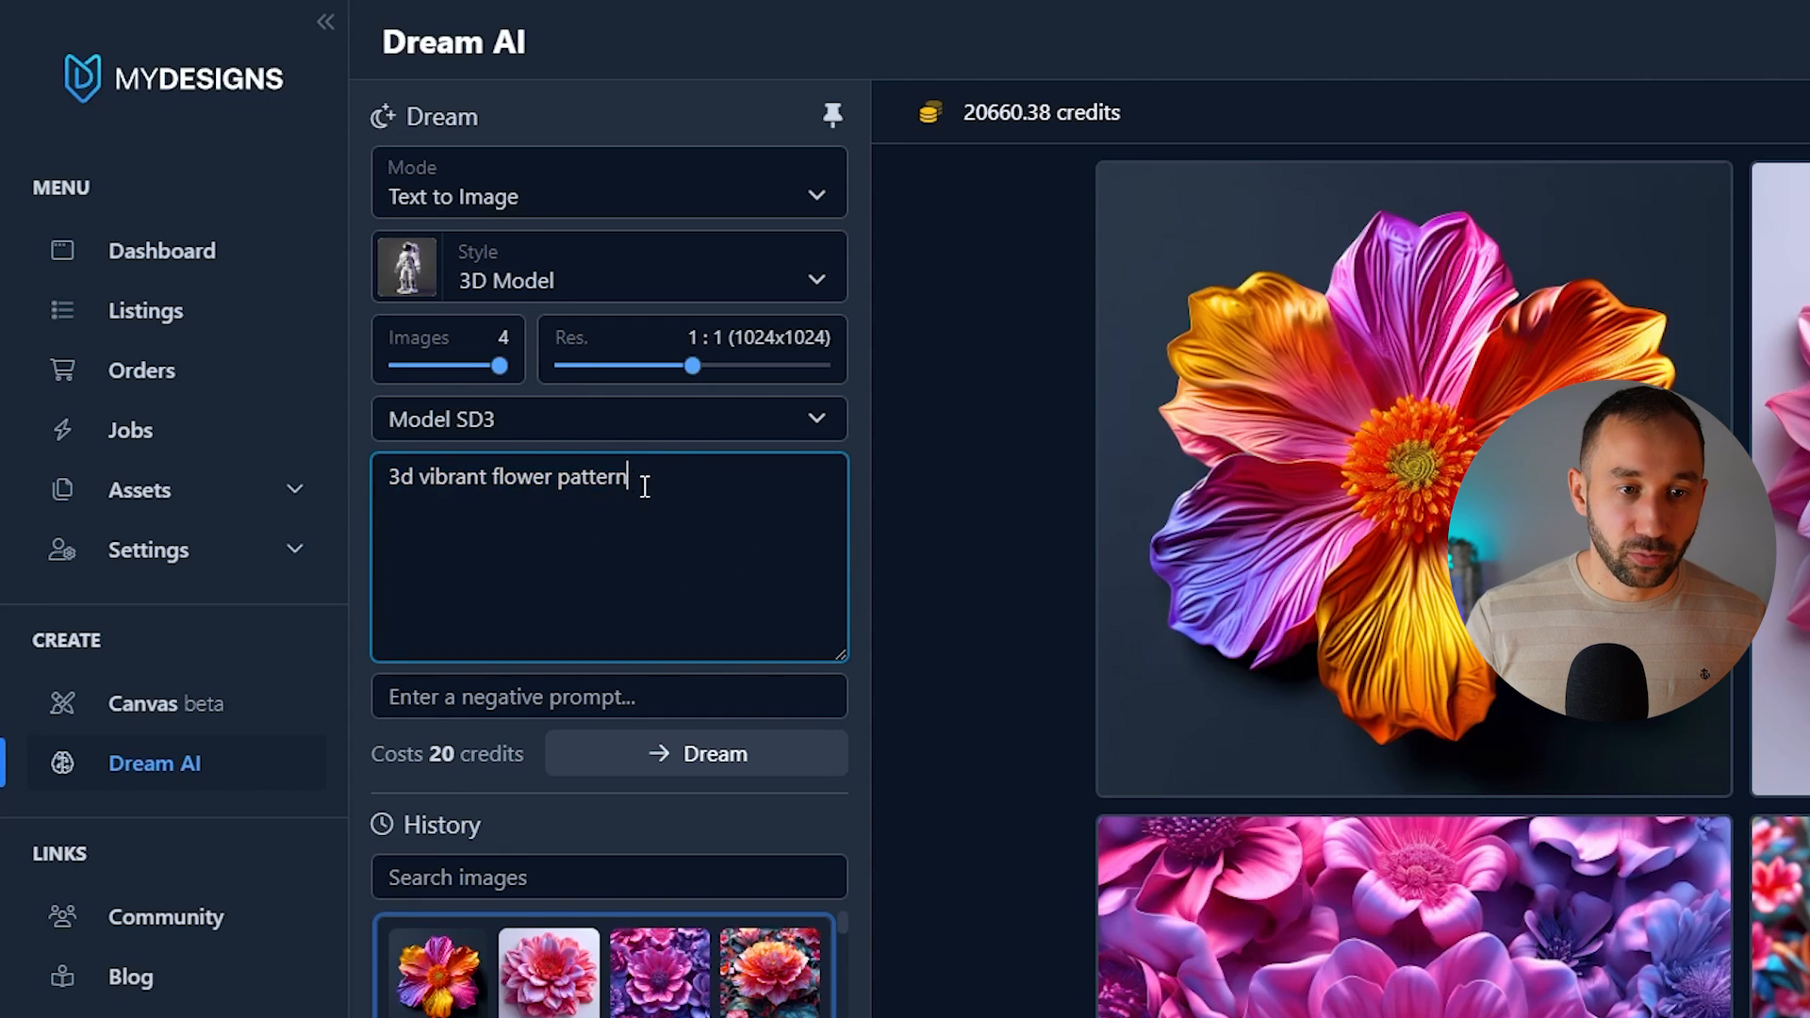
click(557, 419)
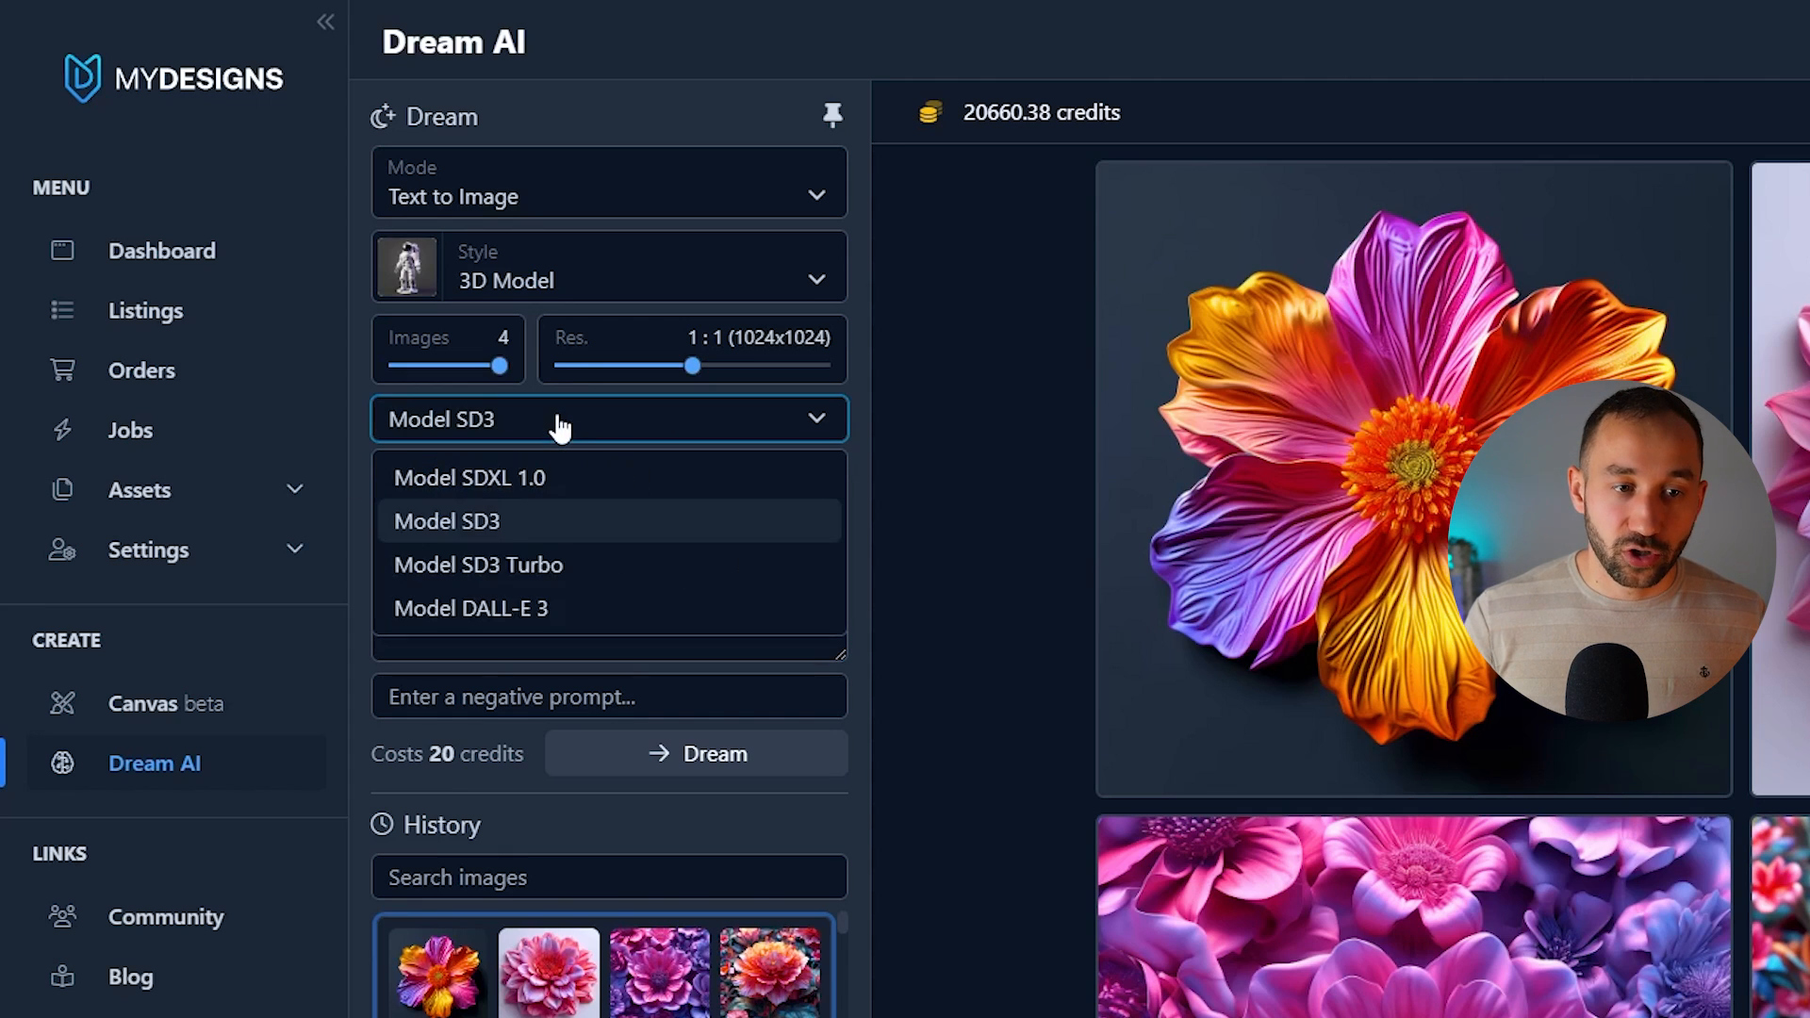
click(565, 609)
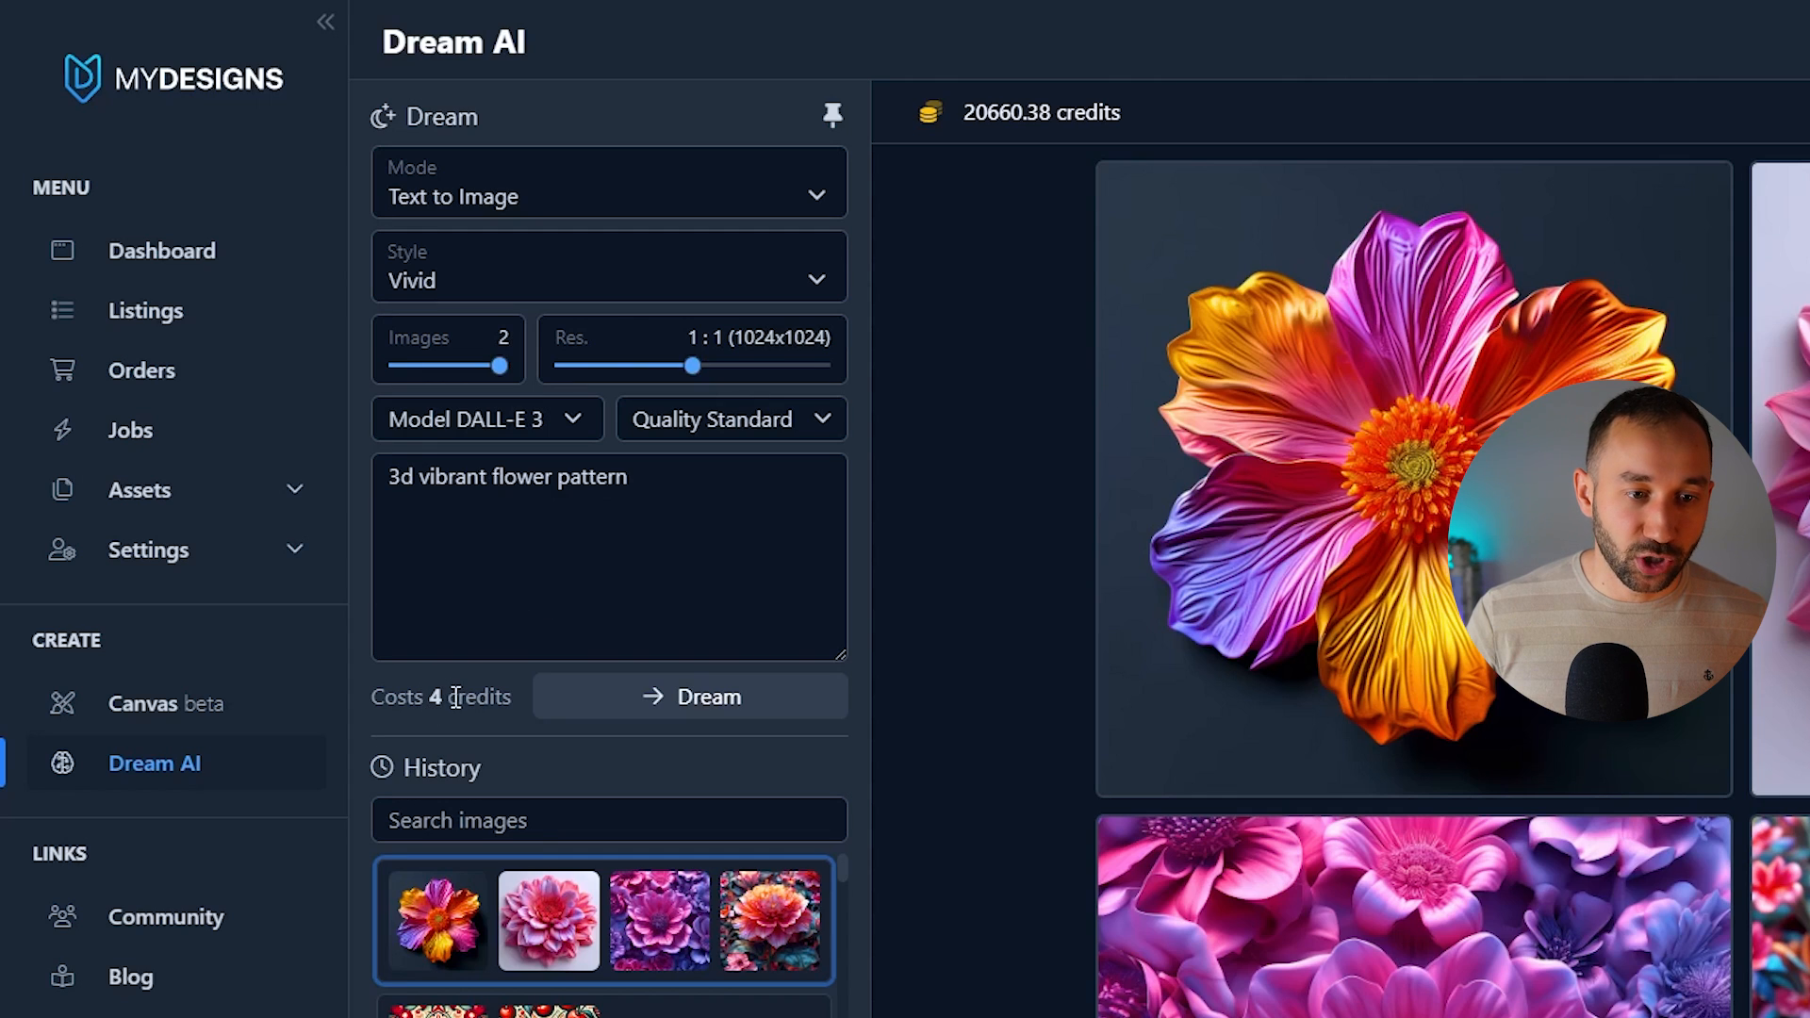
click(504, 420)
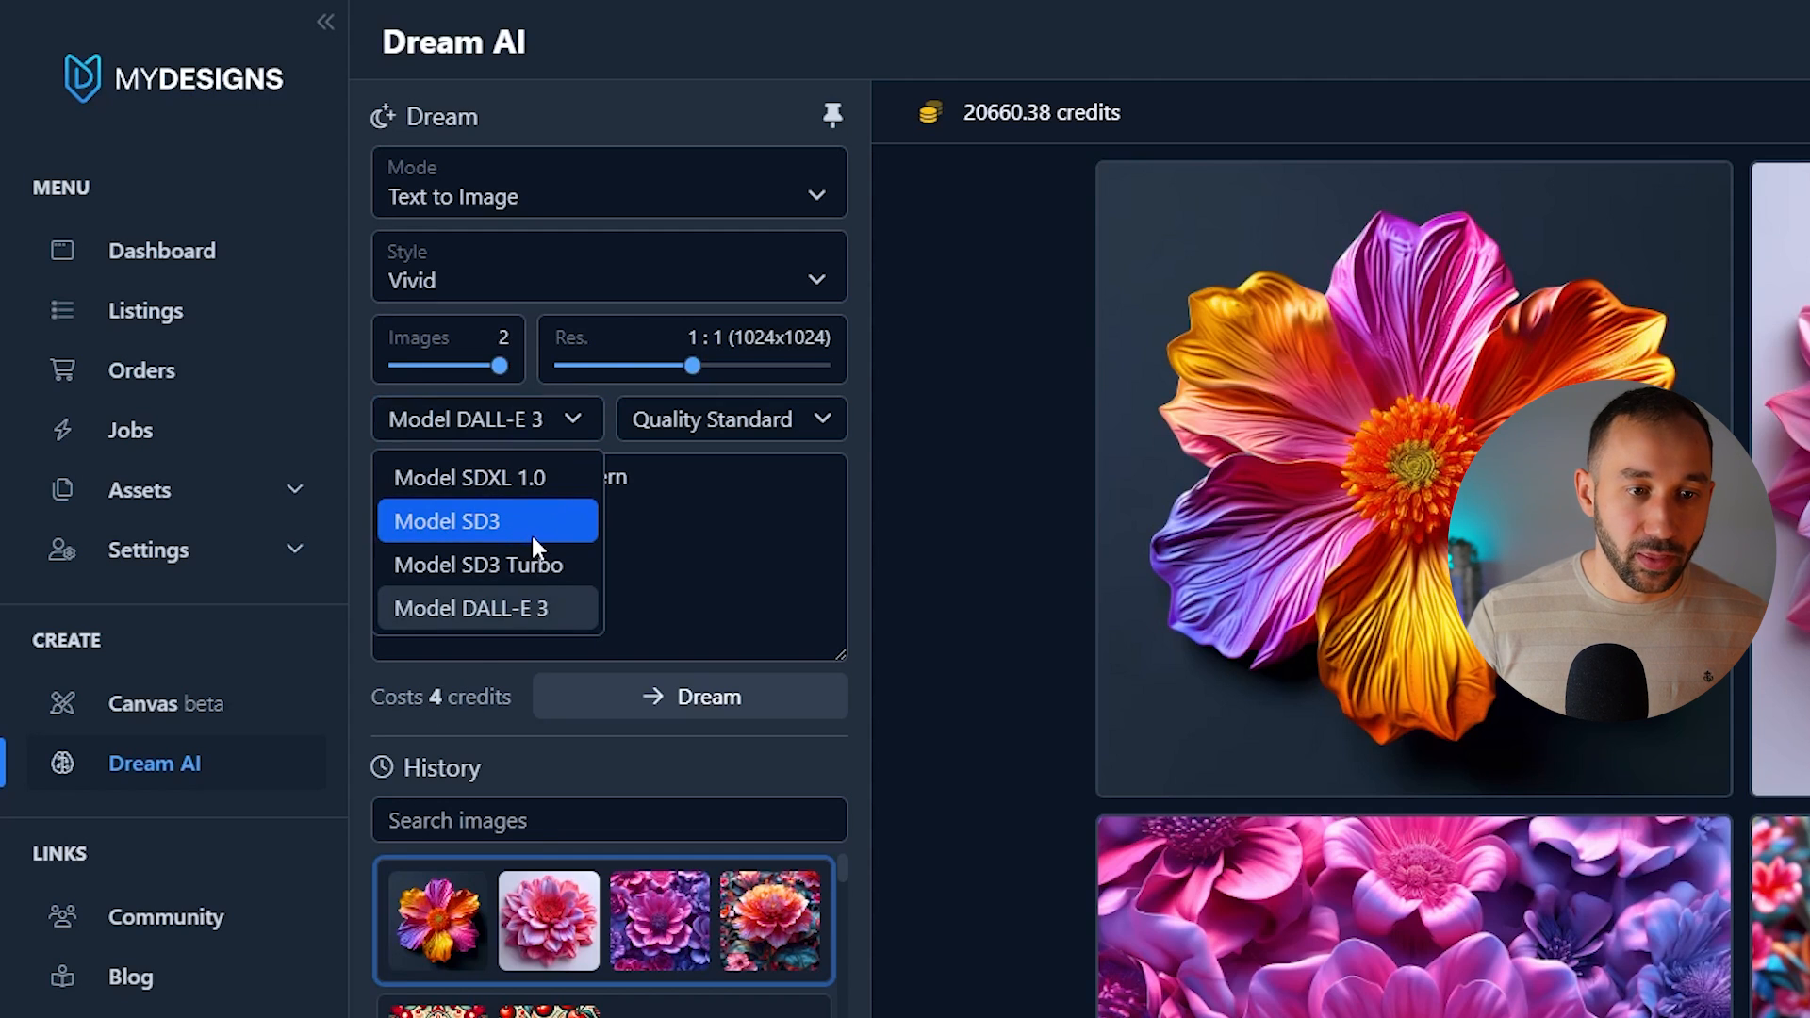
click(532, 522)
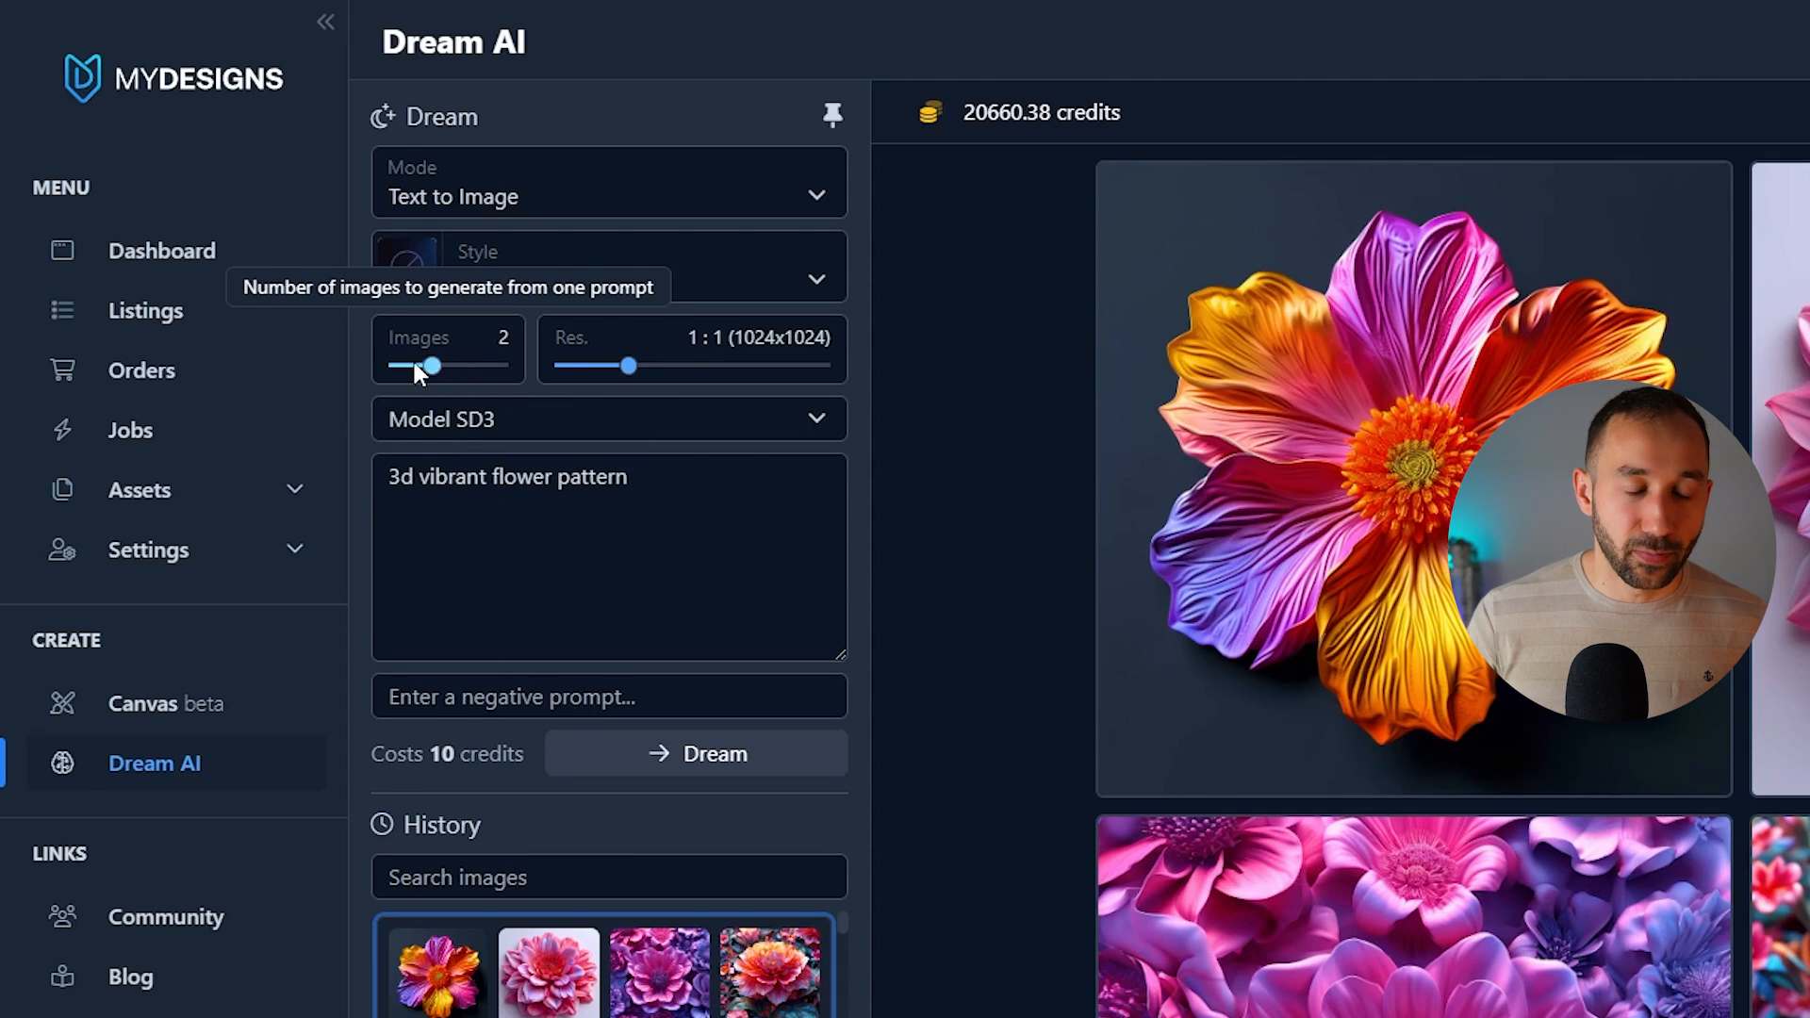
- Try 4 images per prompt, reduce it to 2, and set the resolution to 1:1 (1024x1024)
drag(424, 362, 501, 372)
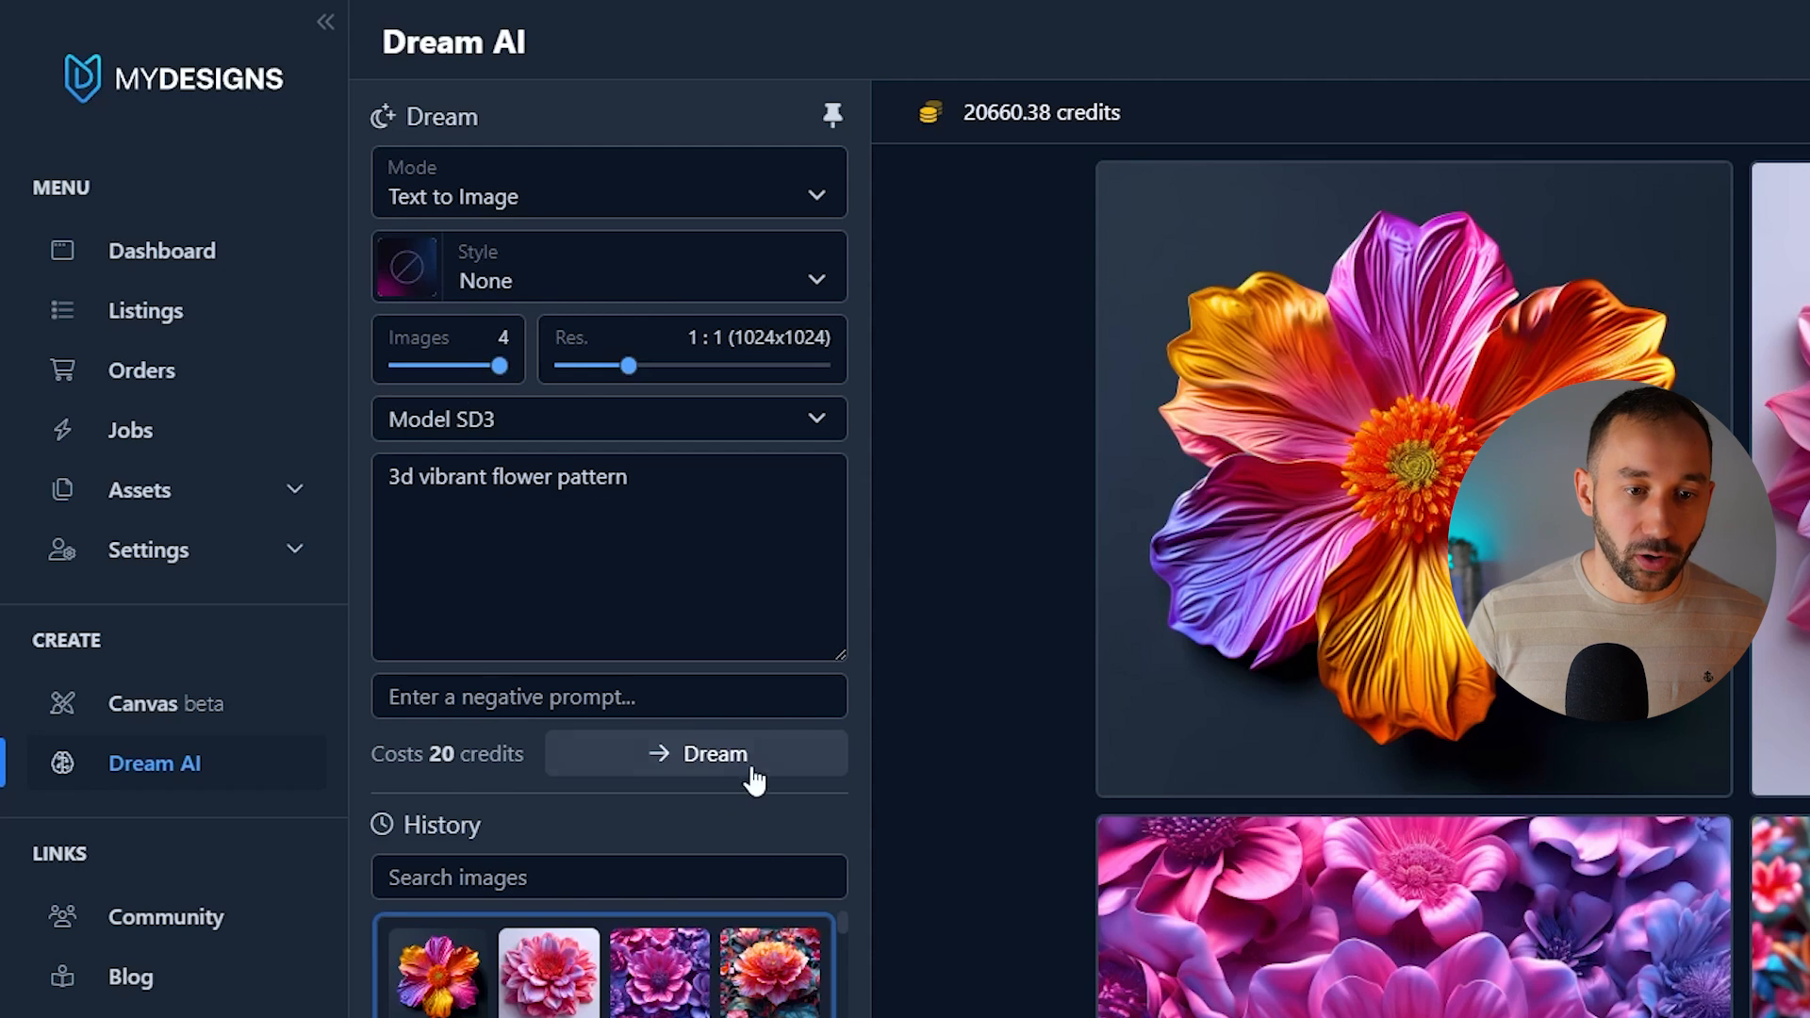
click(432, 366)
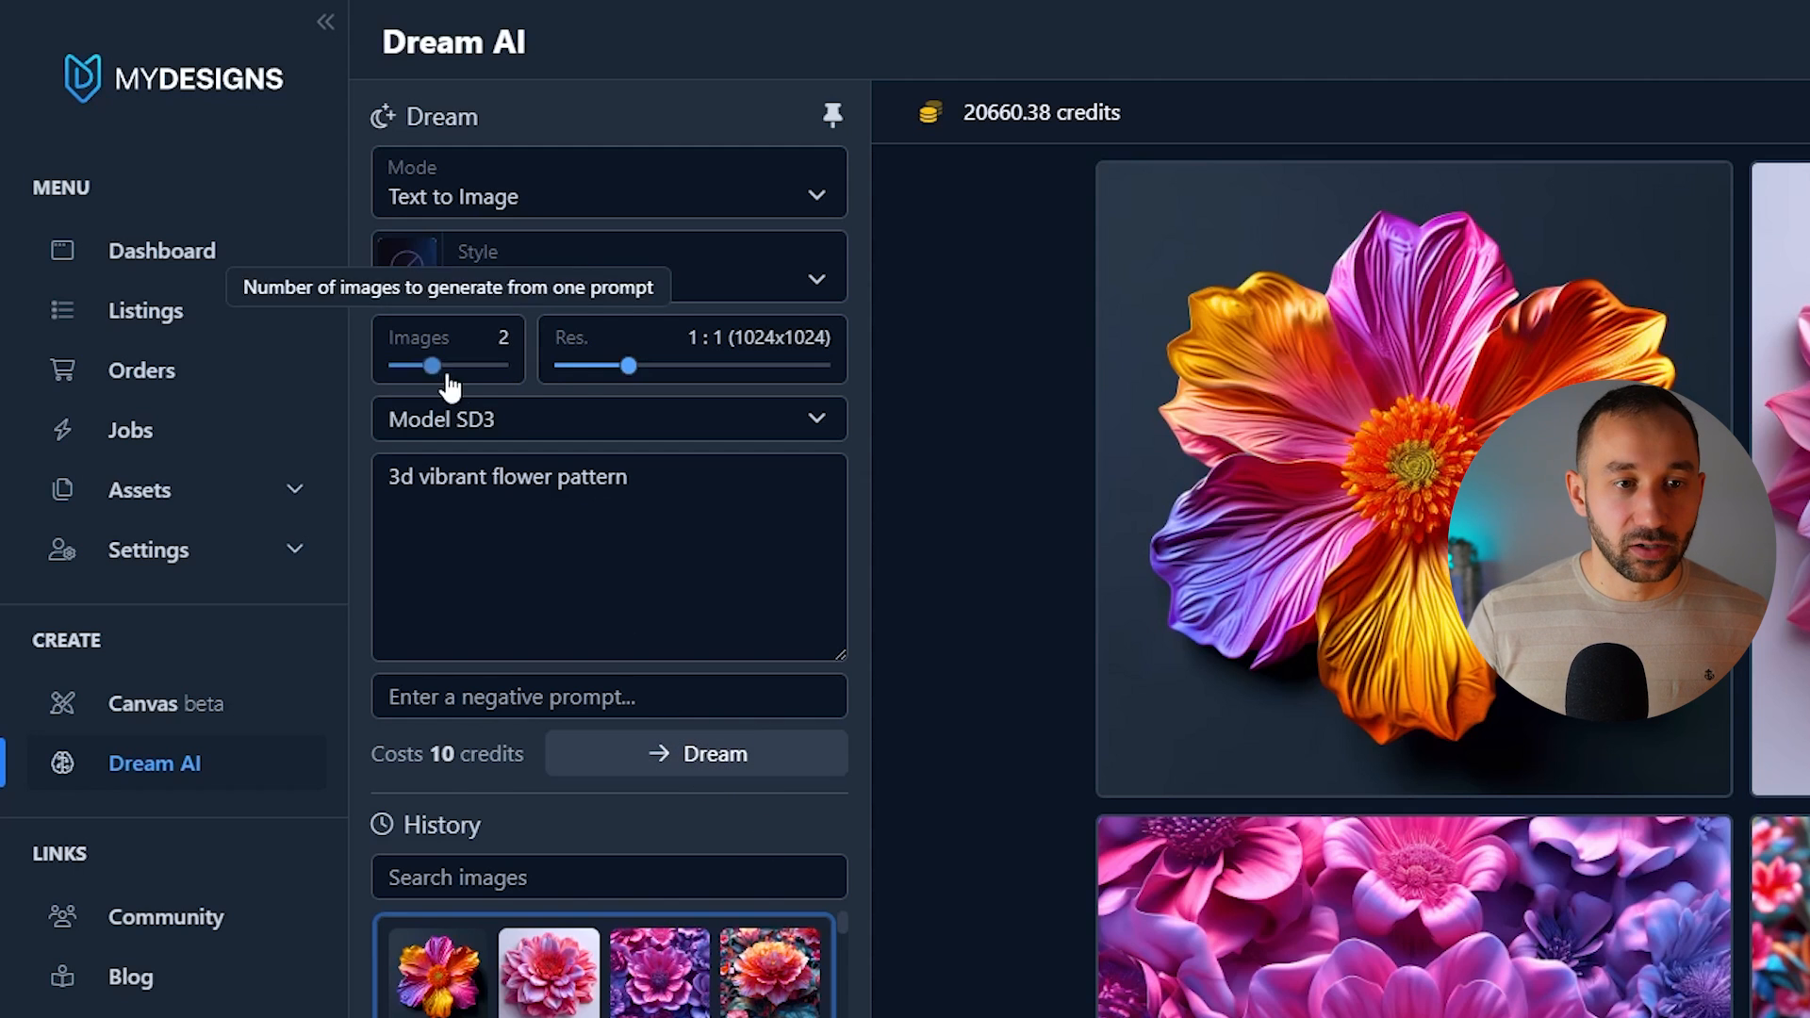
drag(629, 366, 687, 382)
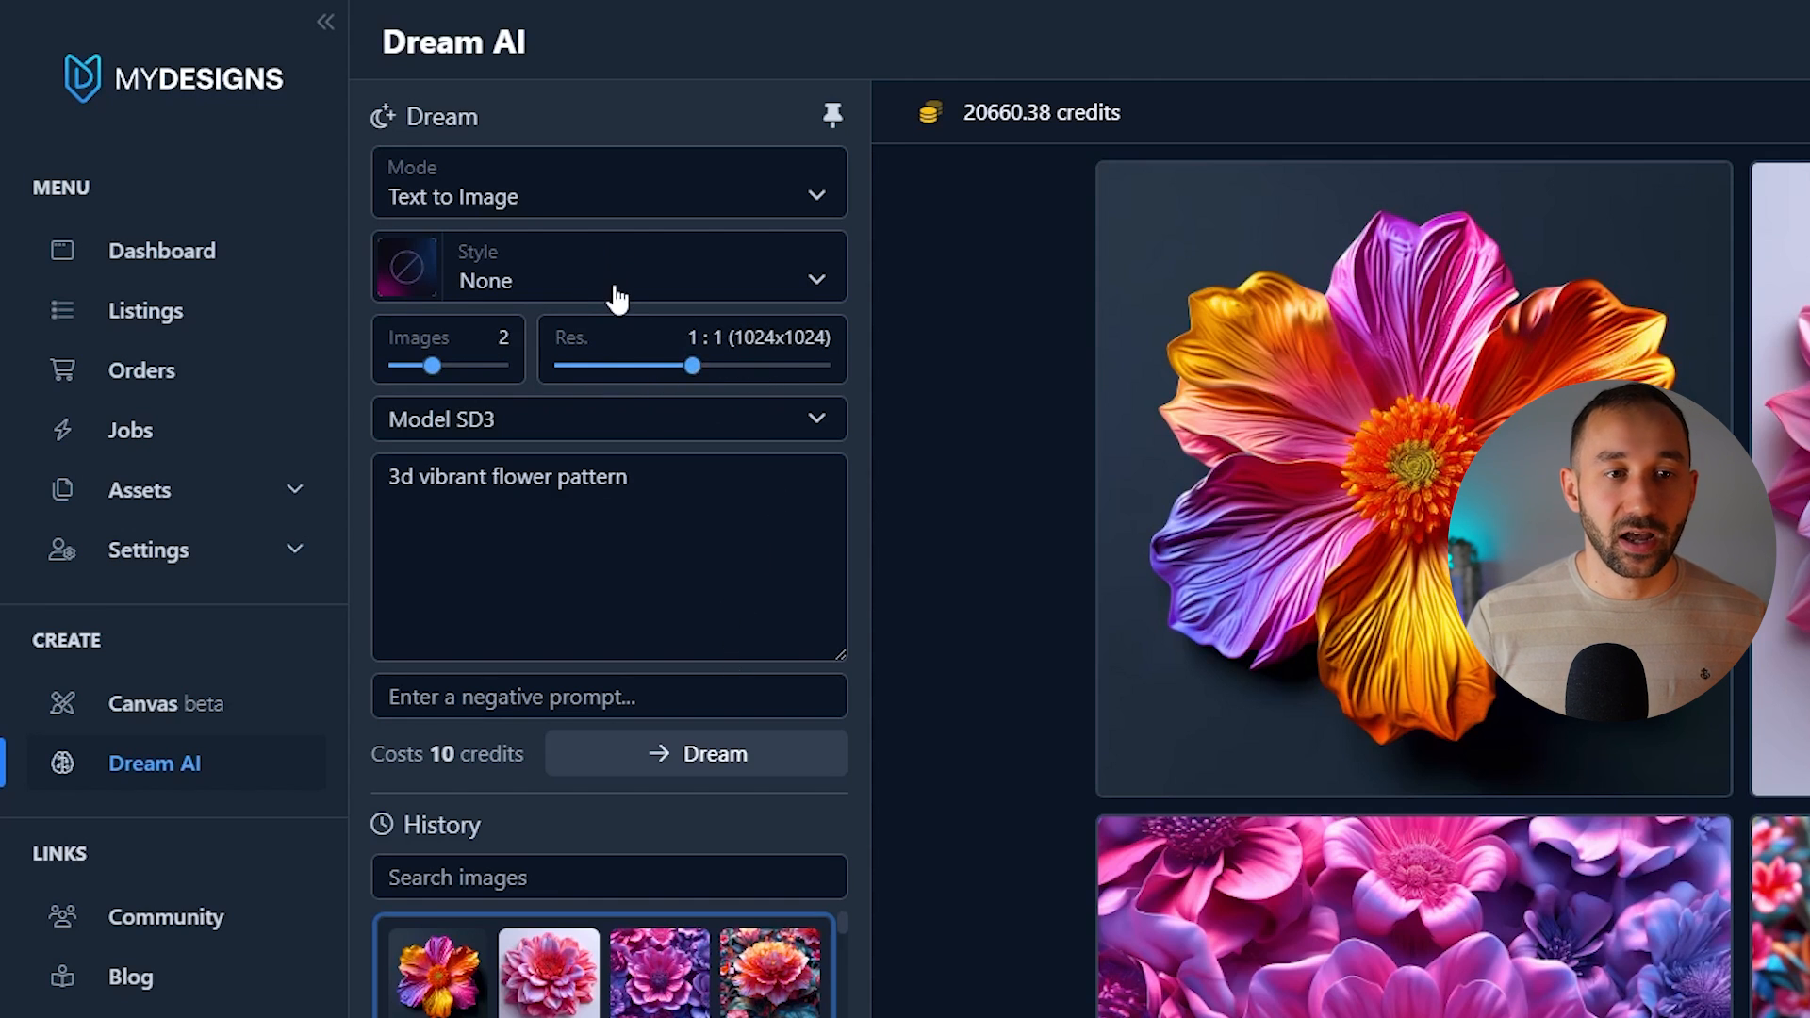
- Look through the styles offered for Model SD3, from Enhance to Pixel Art, keeping None
click(620, 299)
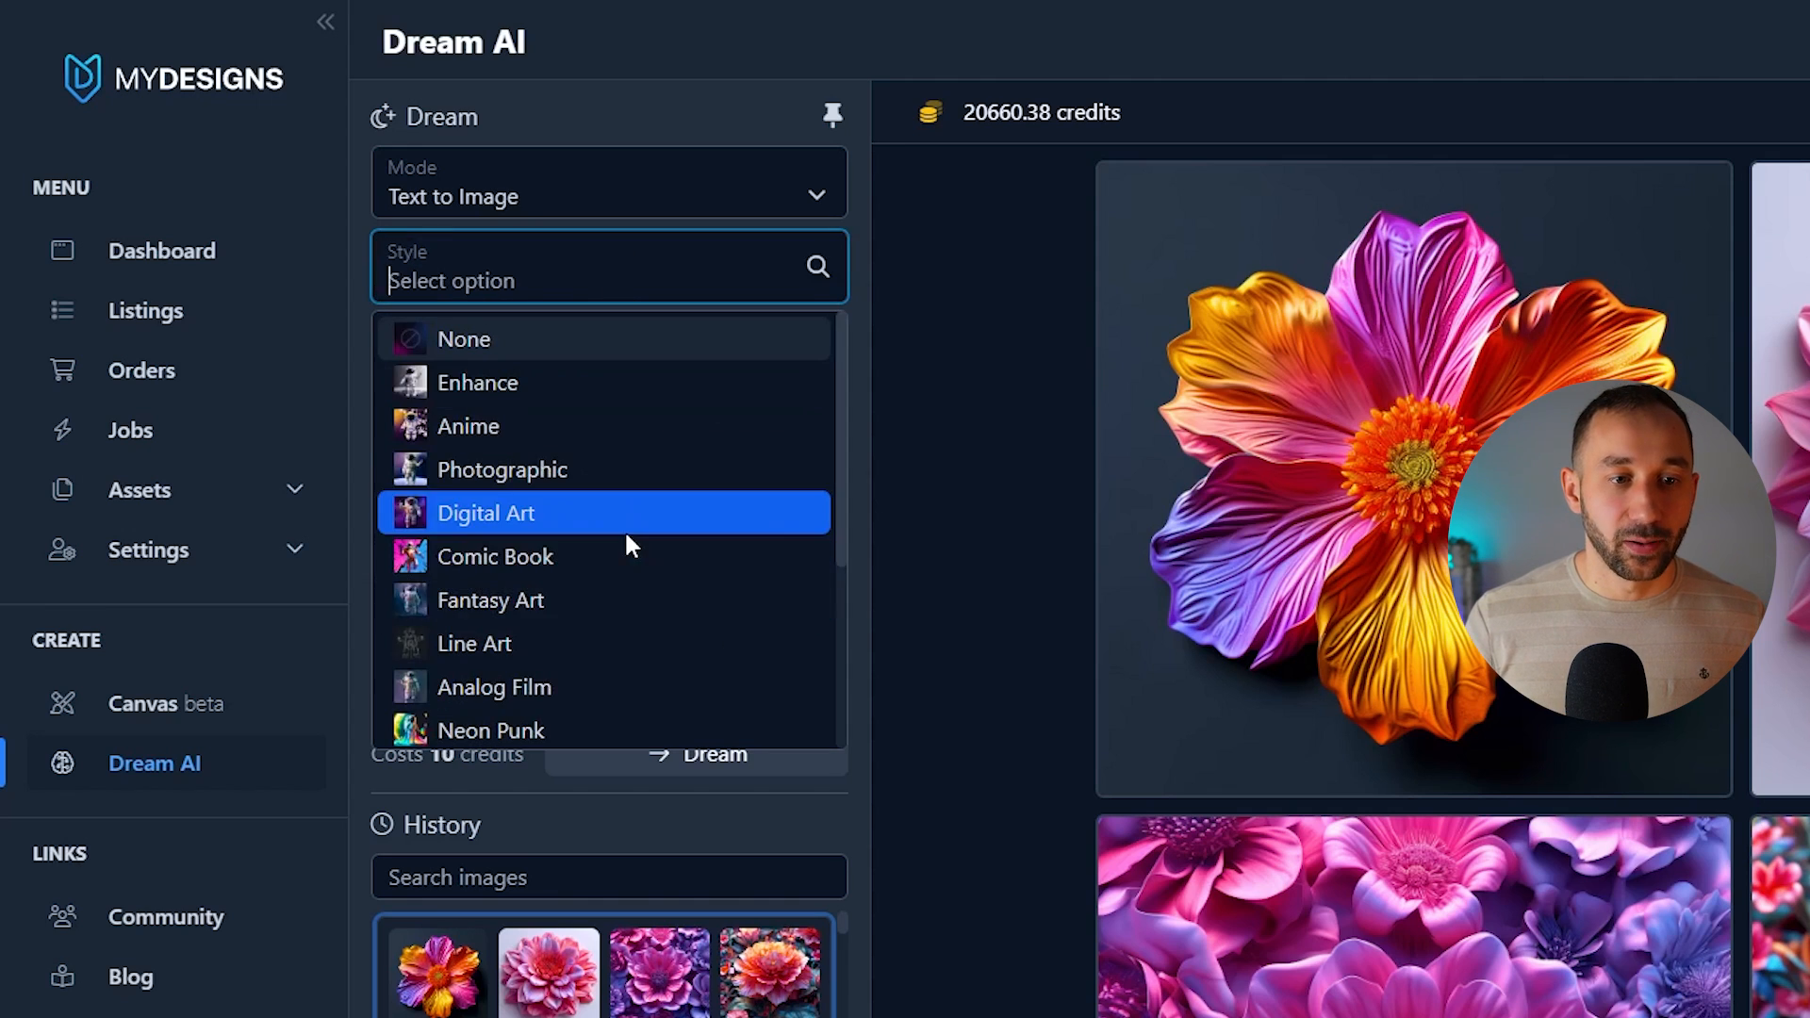
scroll(624, 530, down, 2)
scroll(631, 528, down, 2)
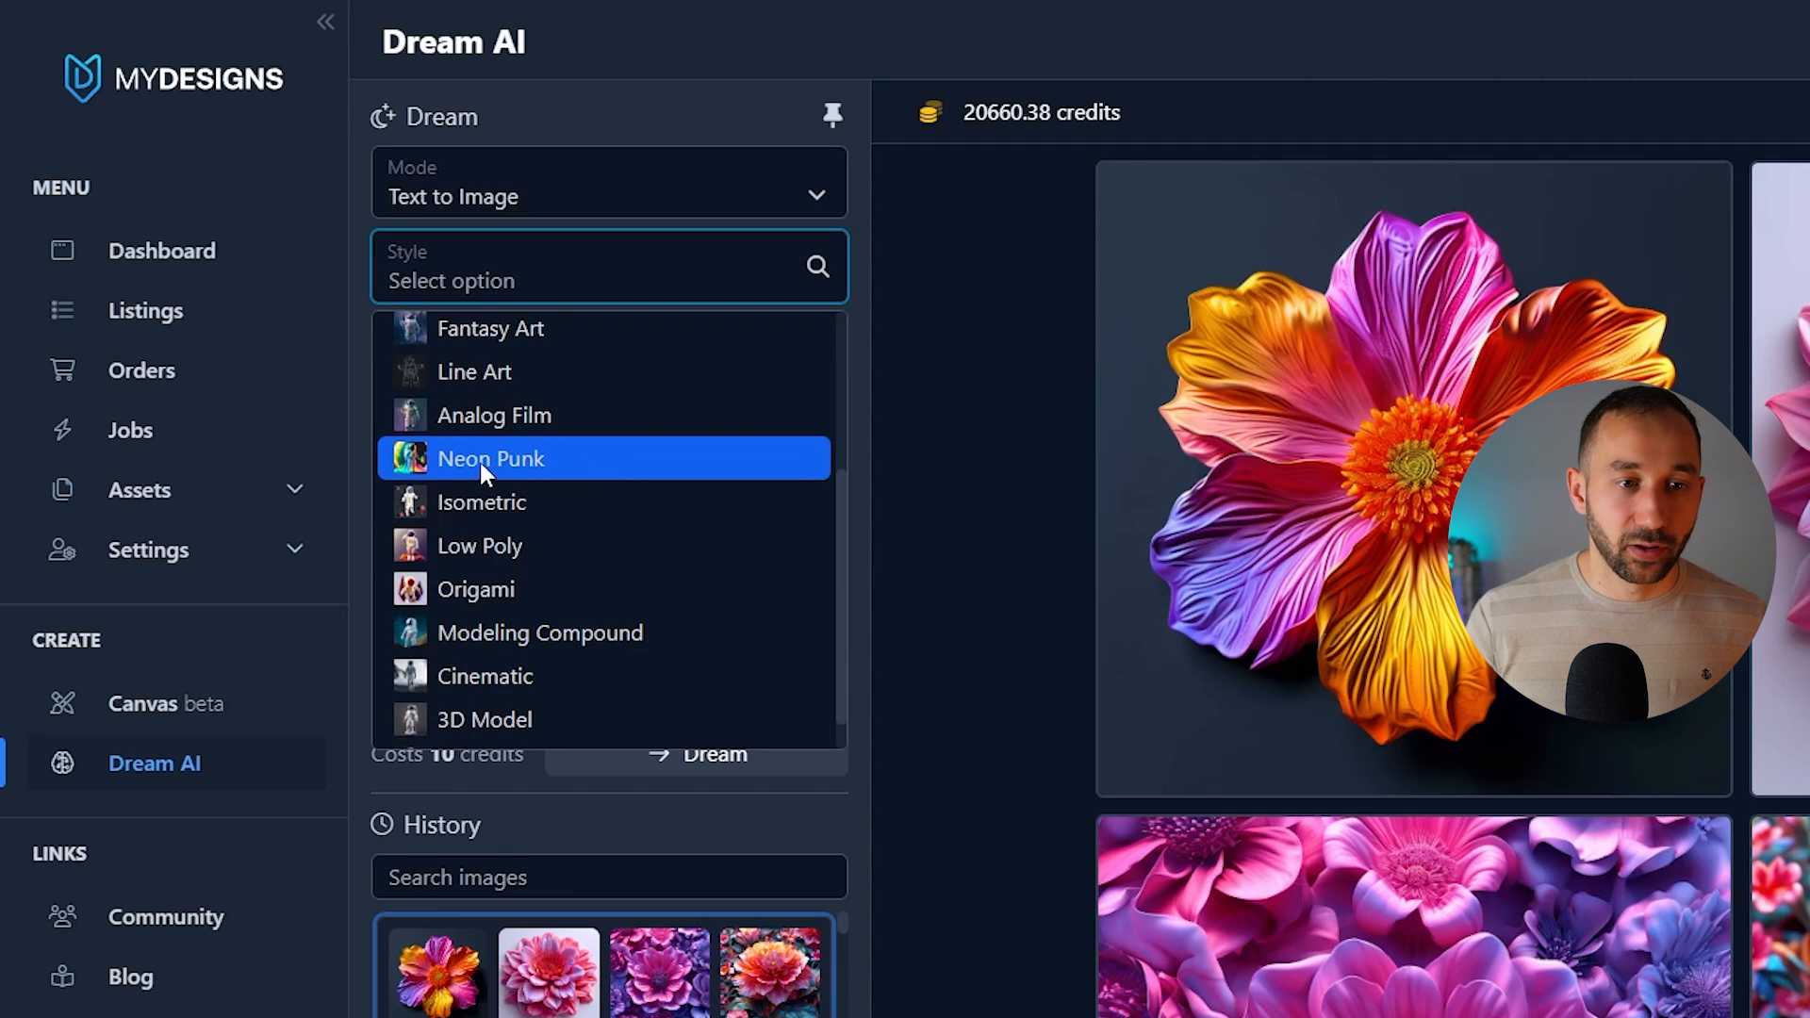
scroll(523, 528, down, 1)
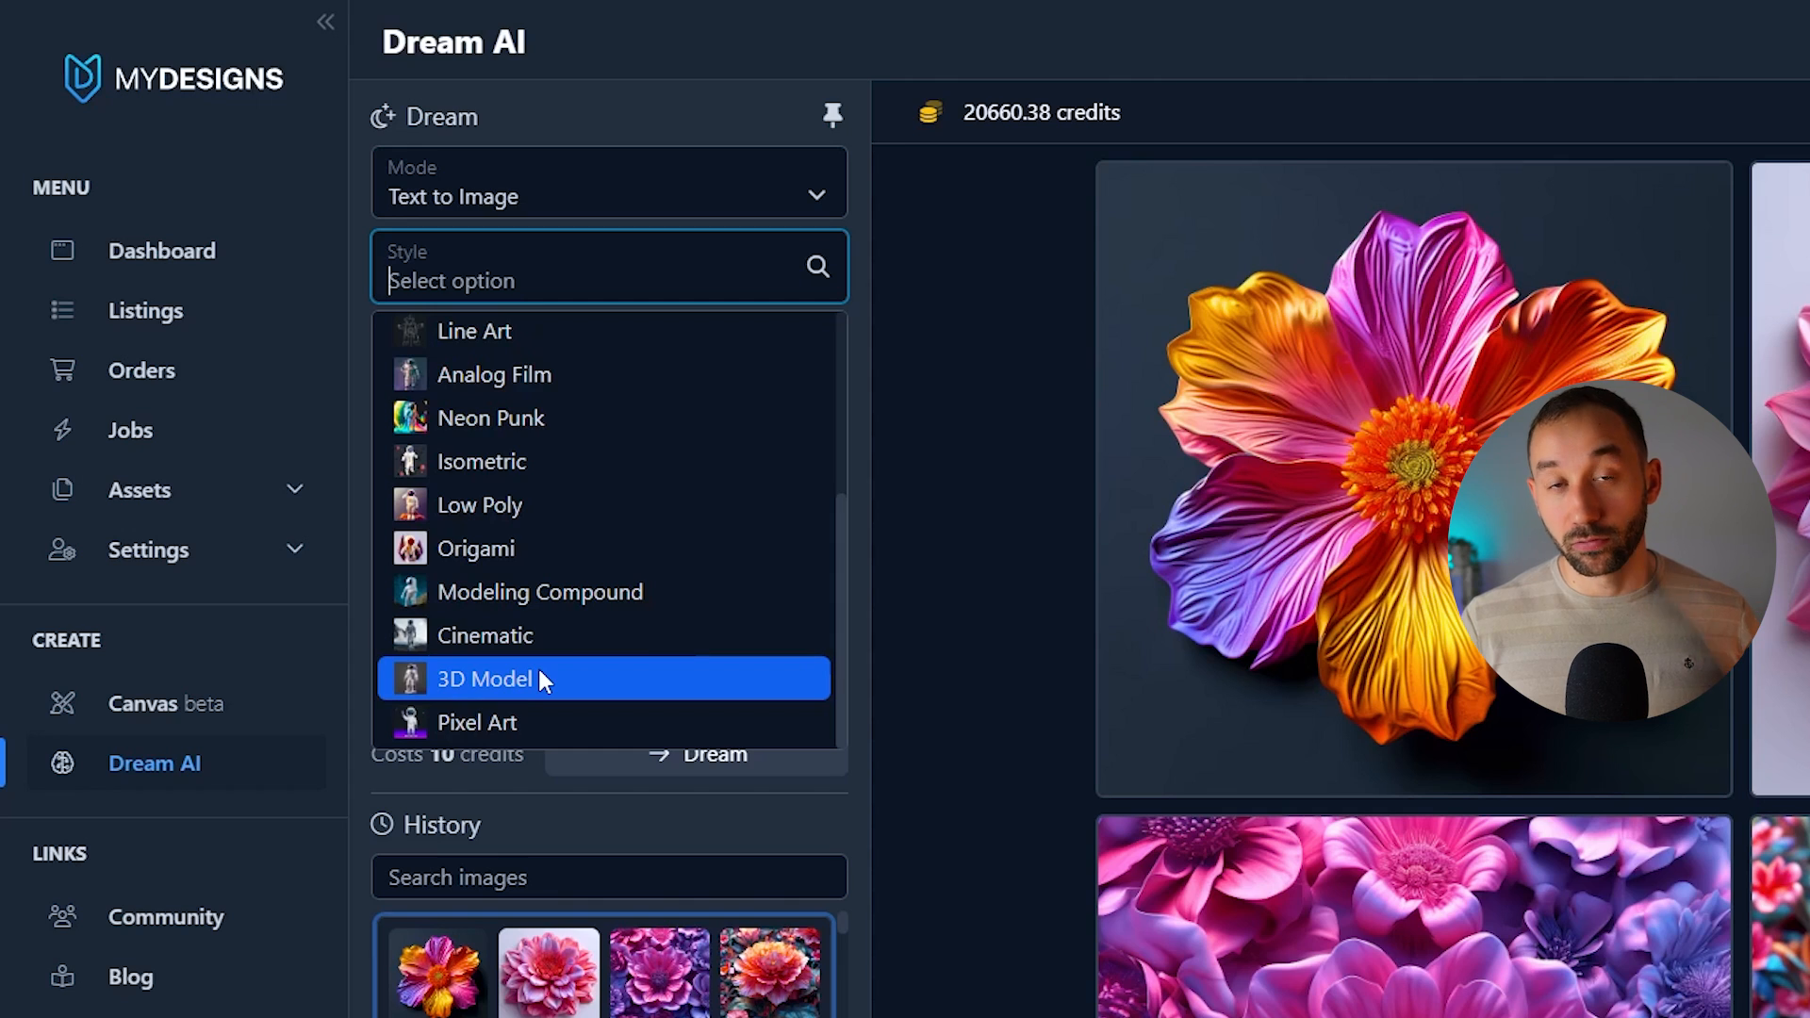
scroll(576, 664, up, 5)
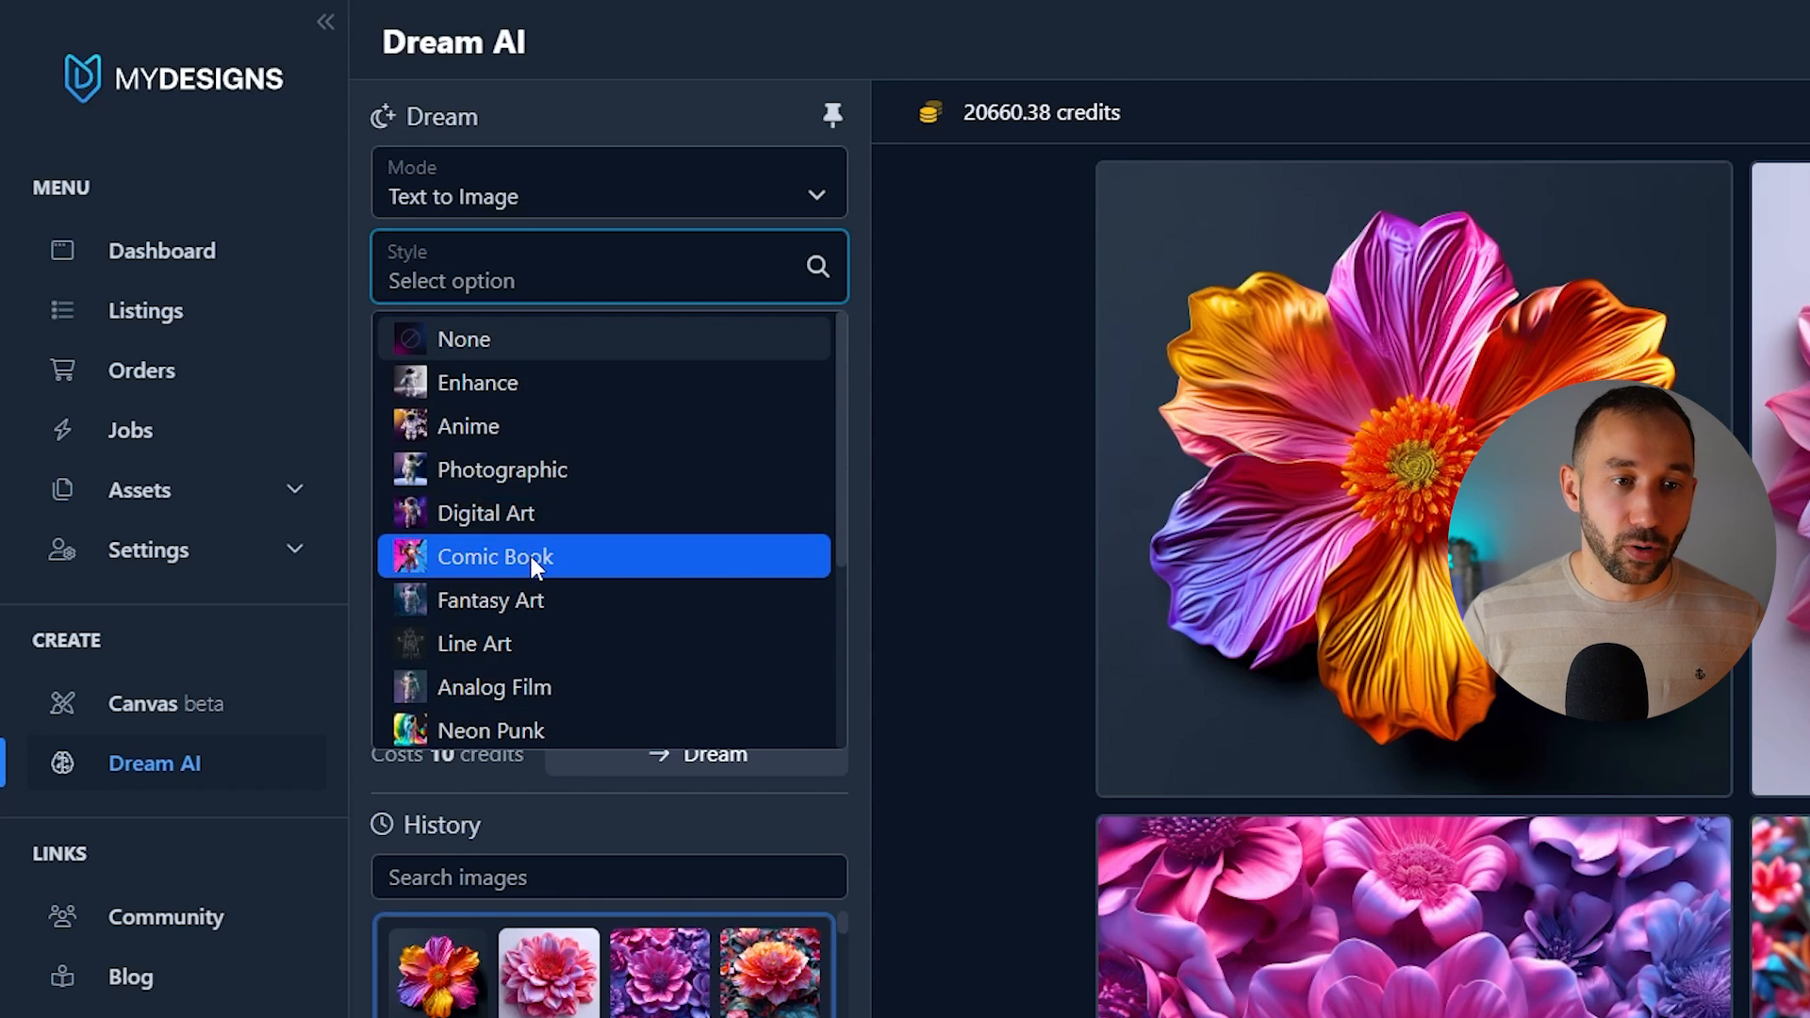
click(760, 341)
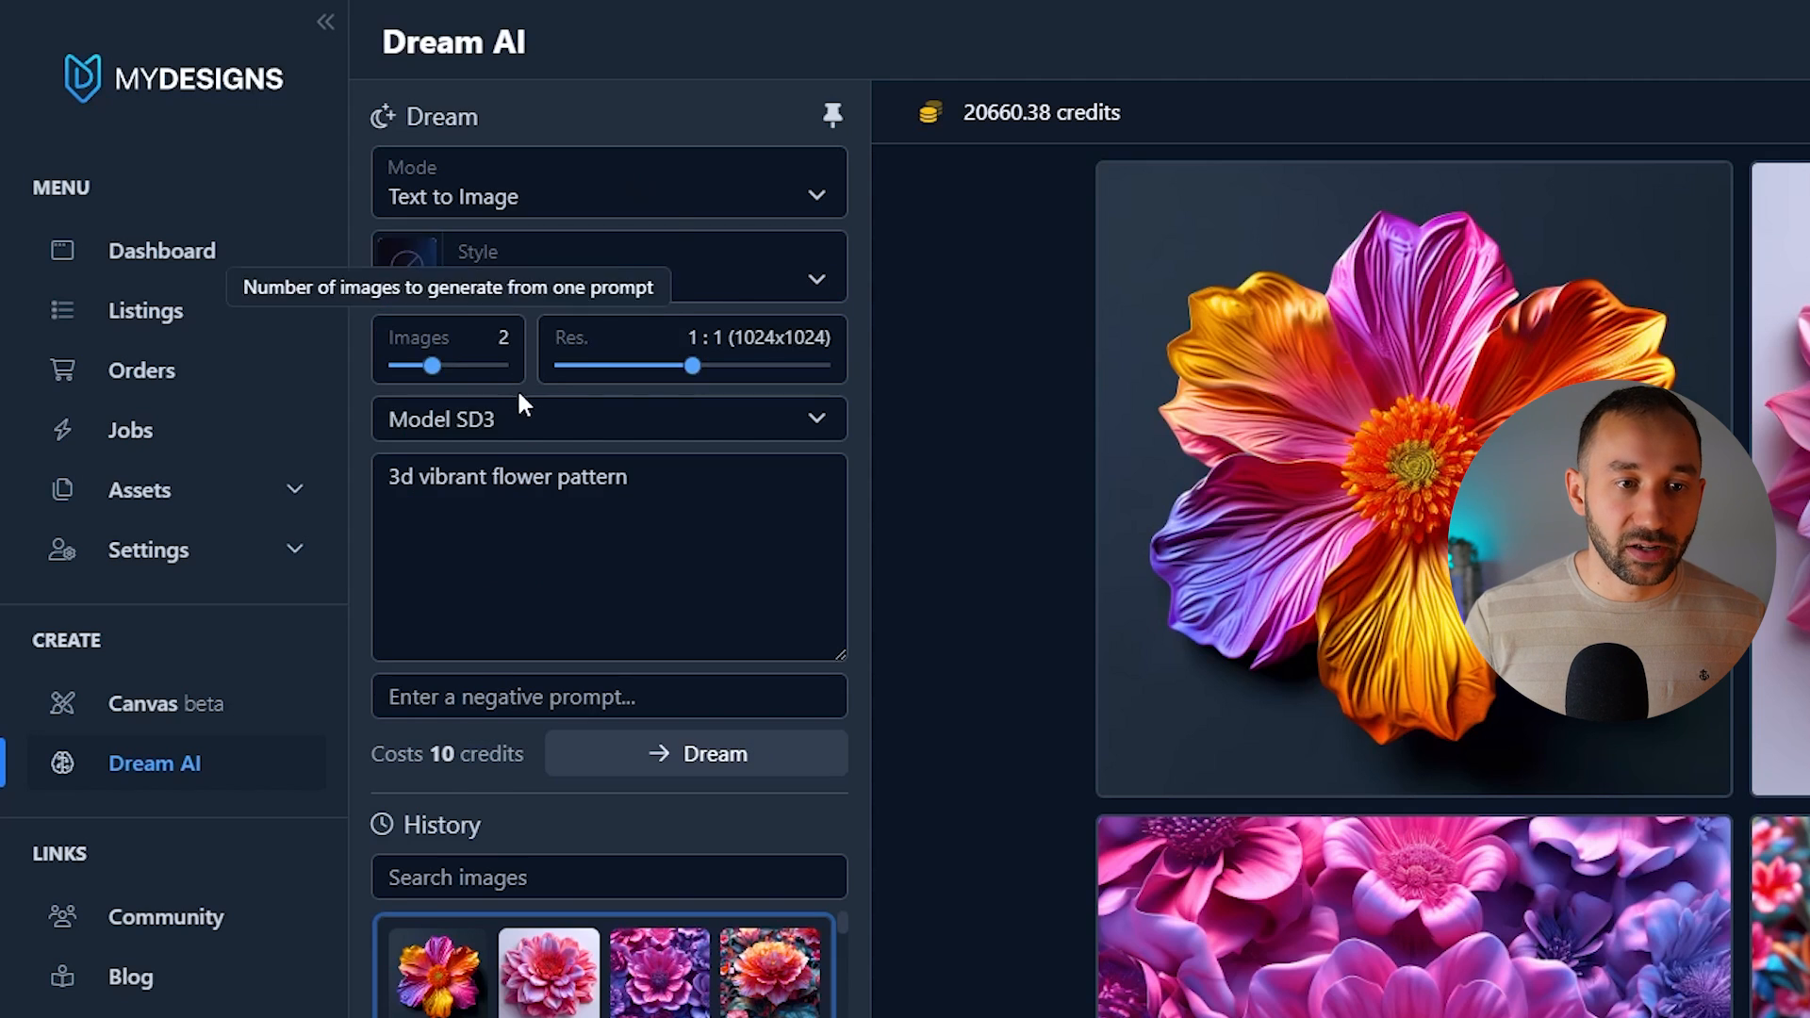
- Generate two images from the "3d vibrant flower pattern" prompt with Model DALL-E 3 and the Vivid style
click(535, 417)
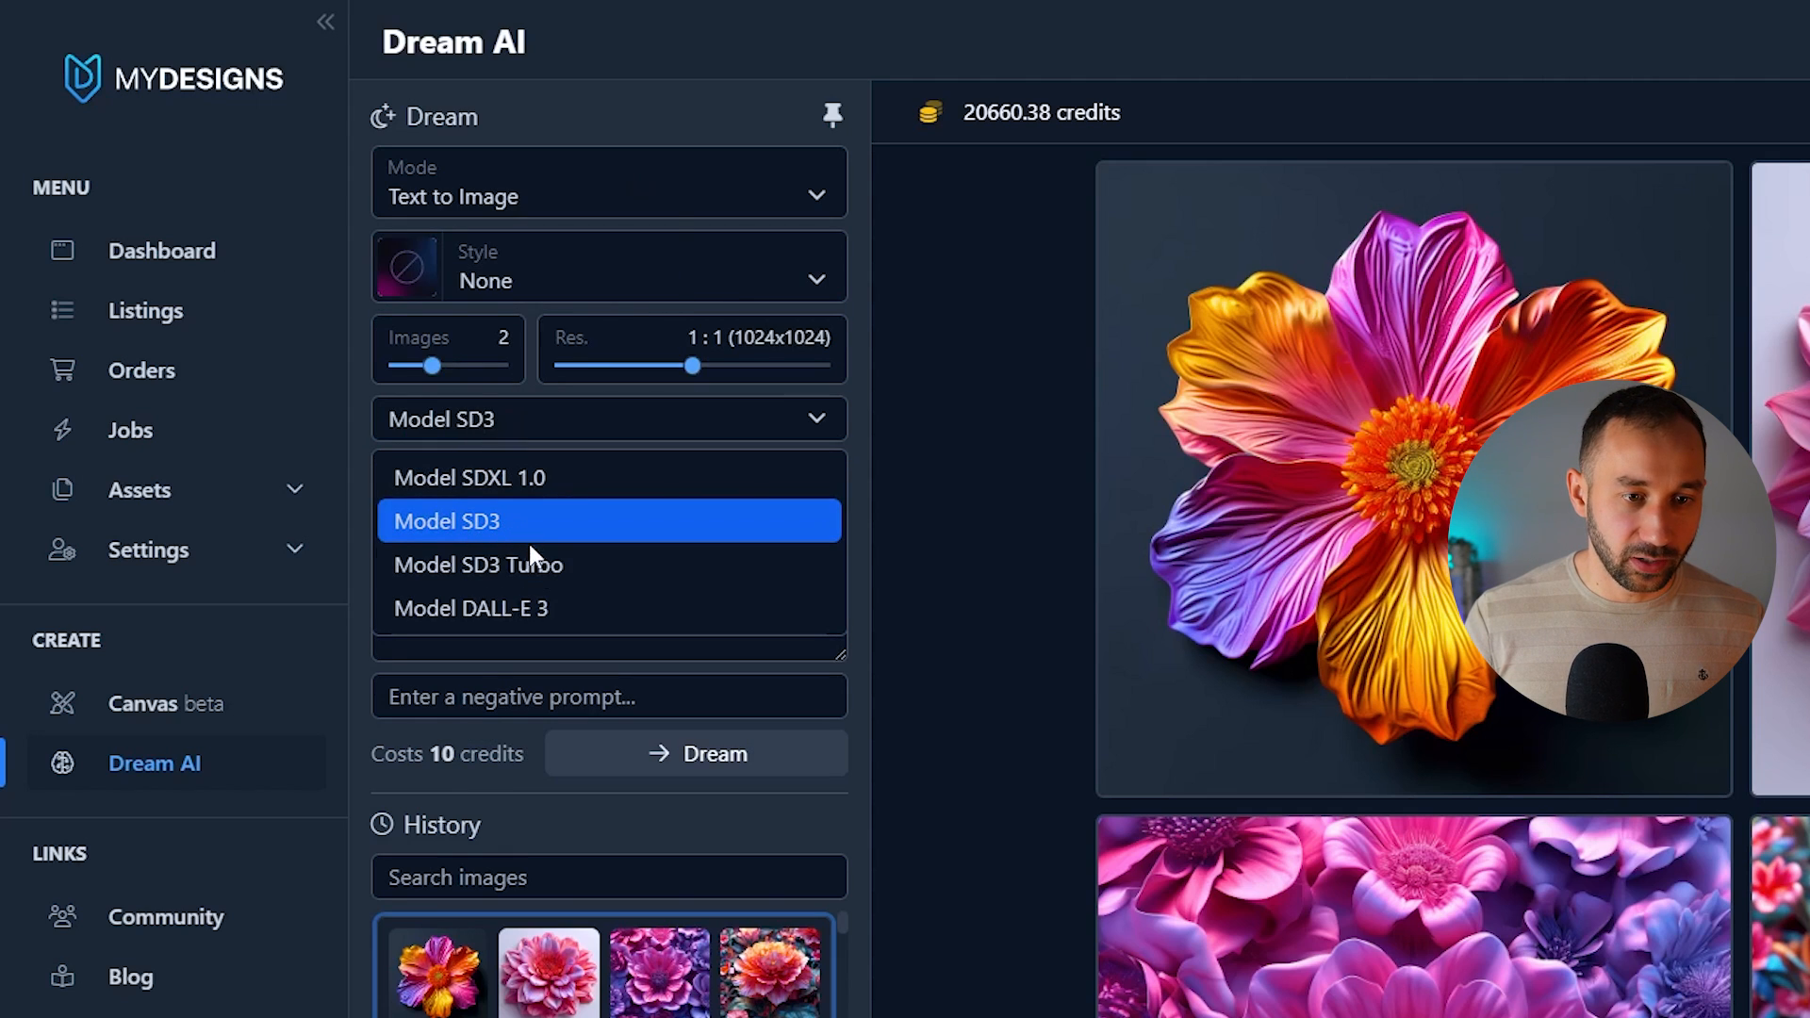
click(522, 608)
click(524, 278)
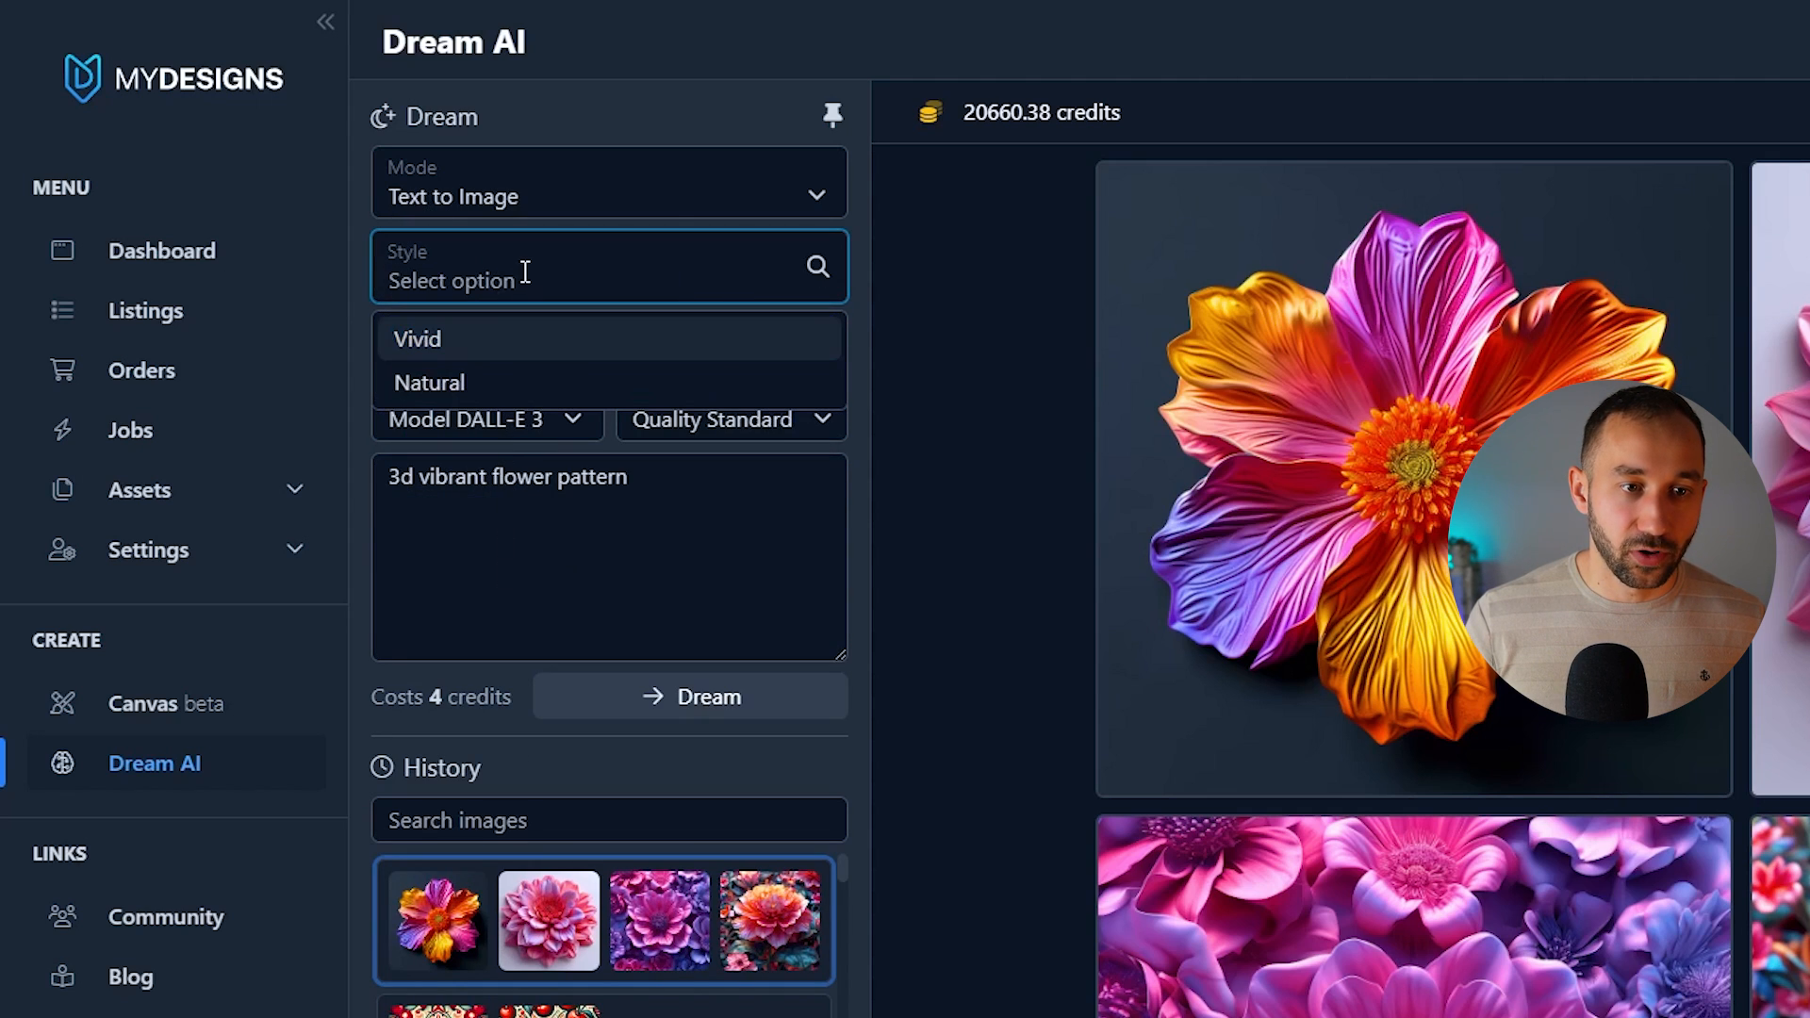
click(602, 604)
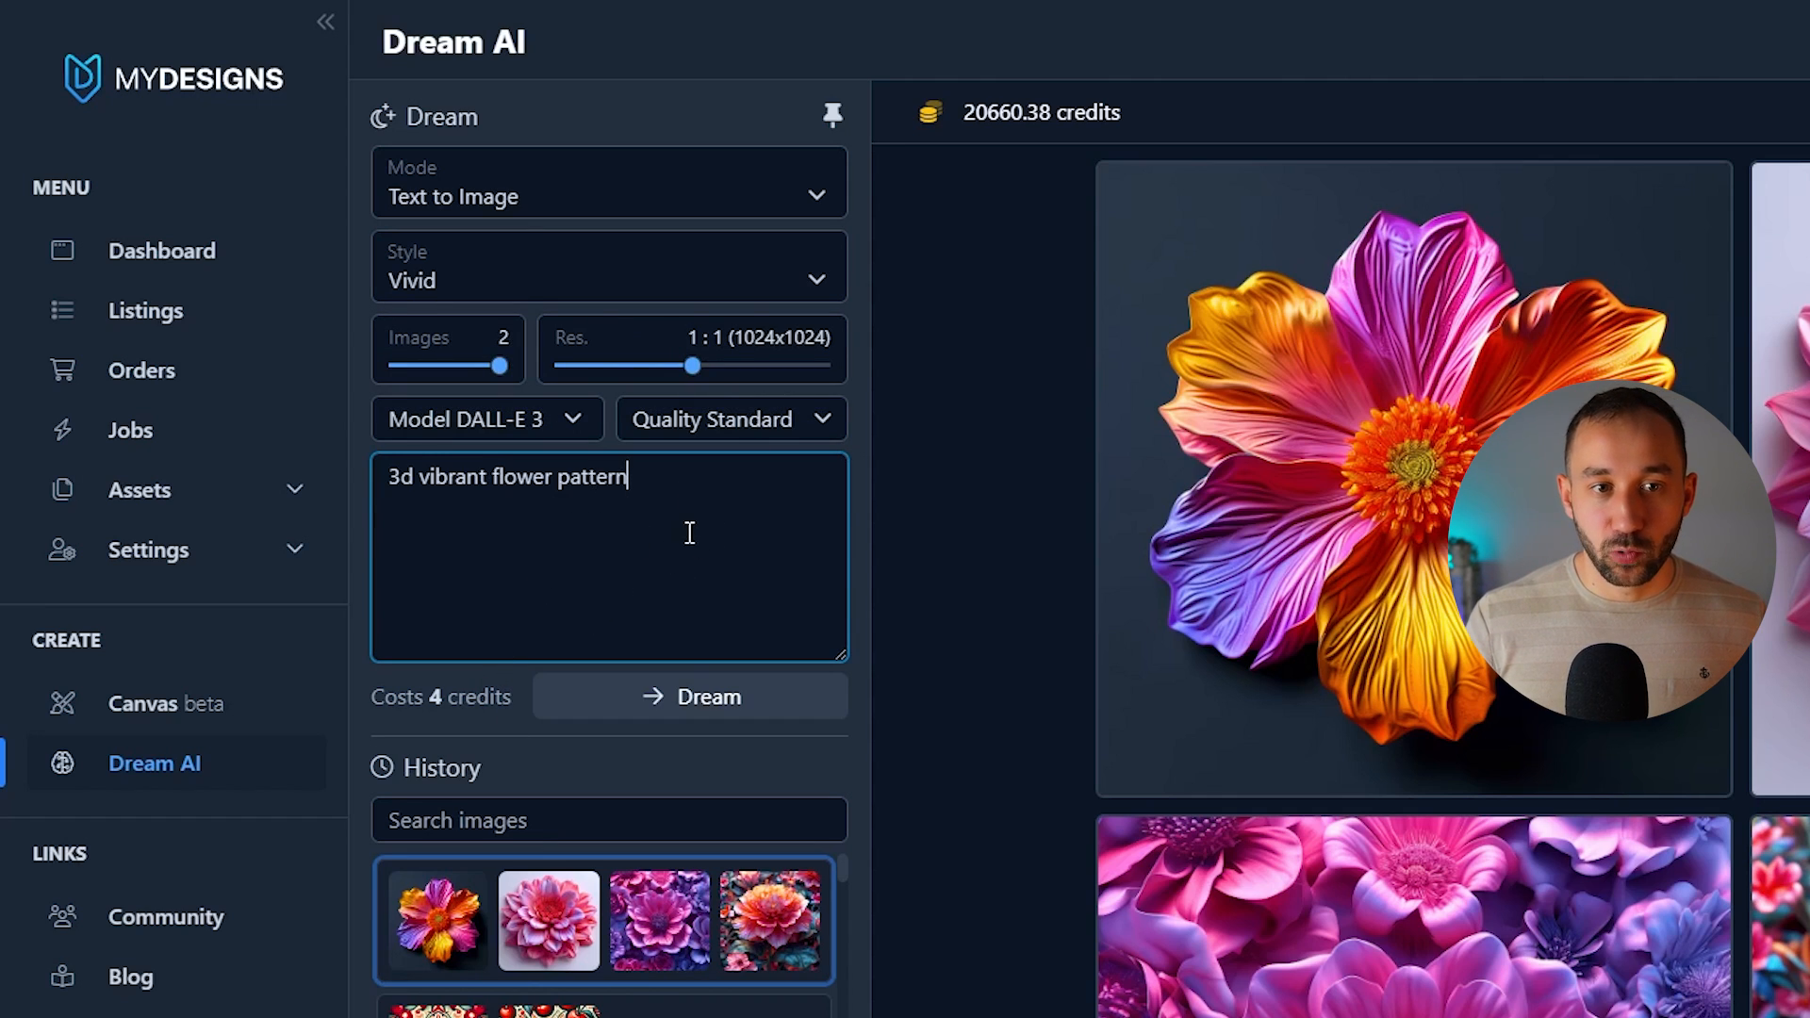
click(685, 698)
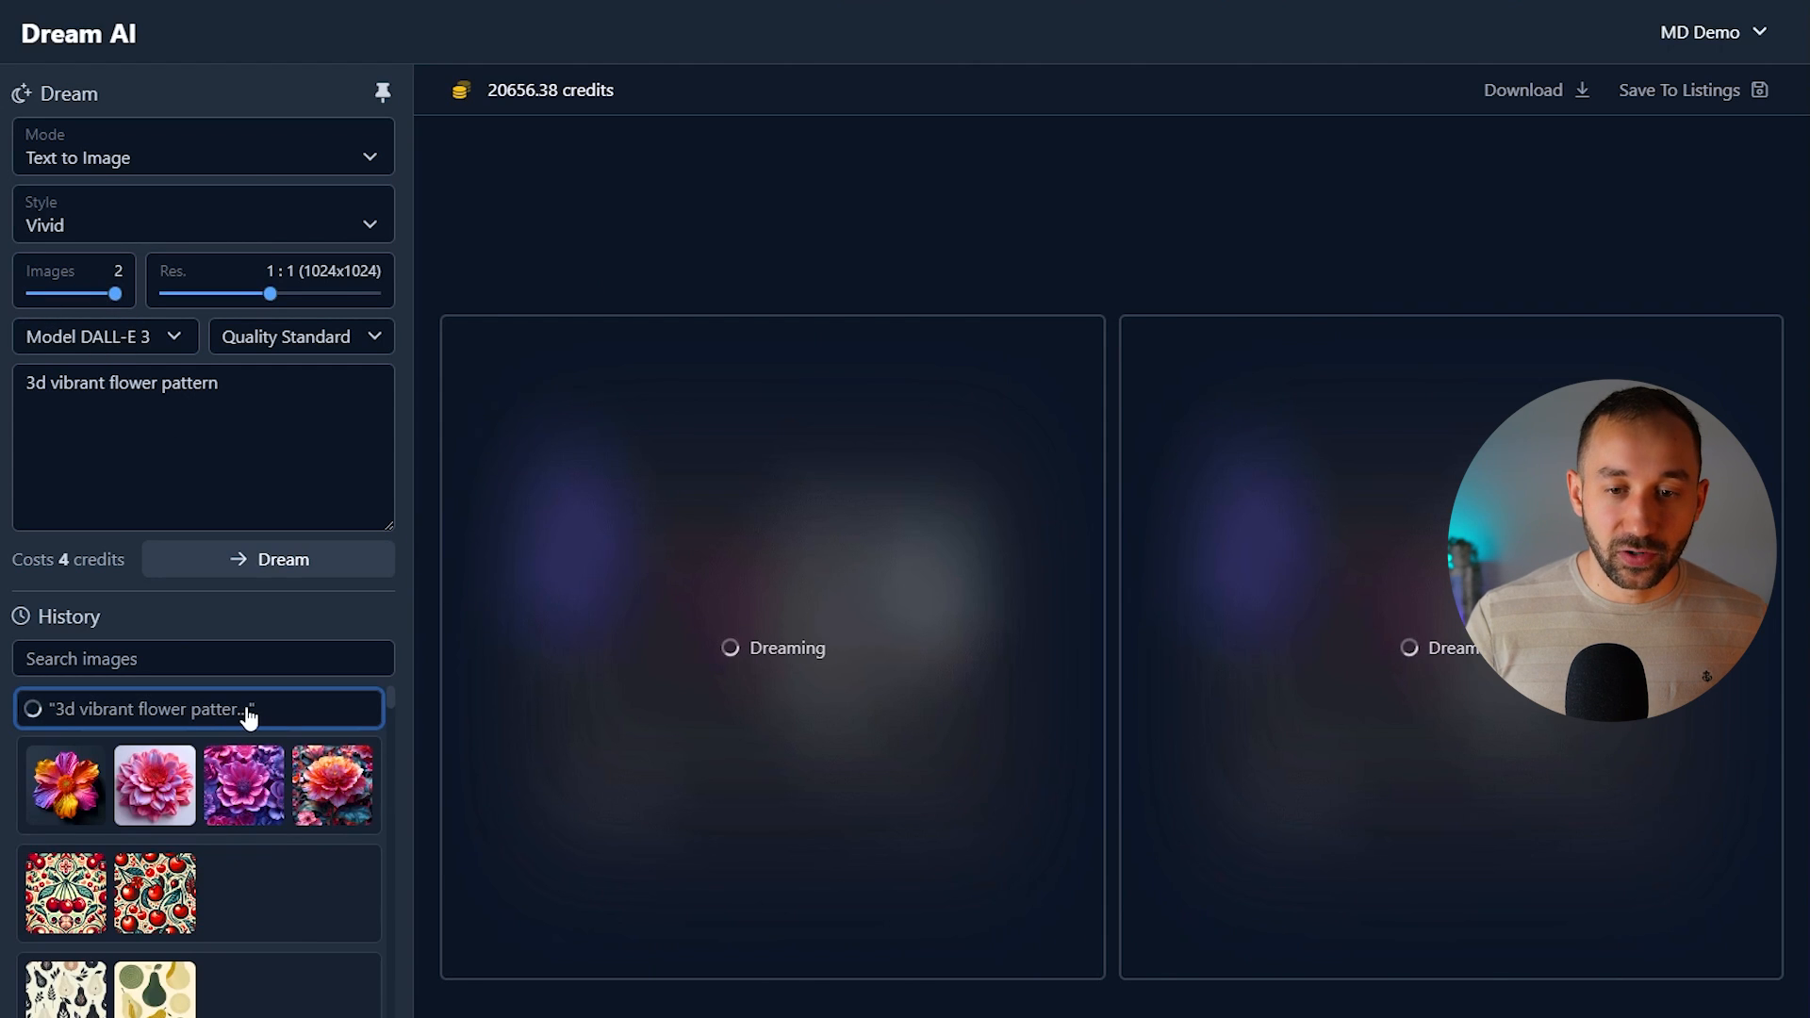
- Save the two full-pattern flower images from the earlier 3D Model generation to Tumbler Wraps DEMO as new listings in the Straight slot, without upscaling
click(251, 780)
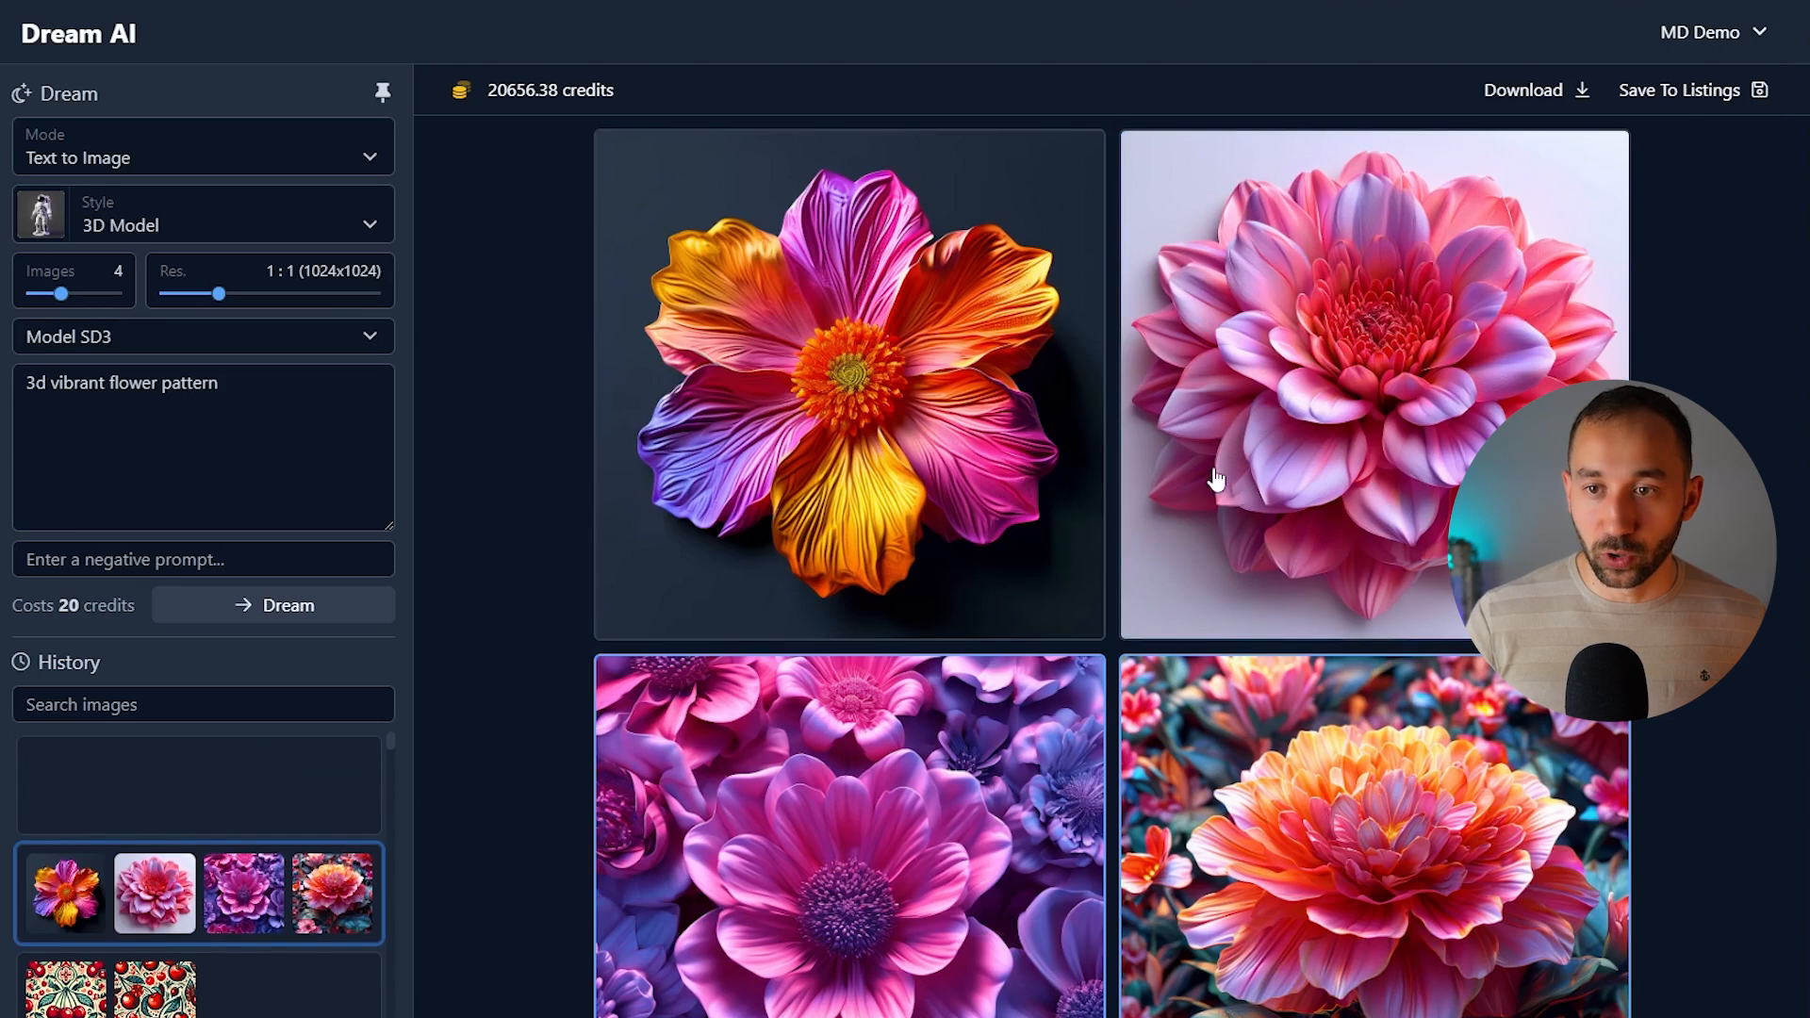
click(1679, 92)
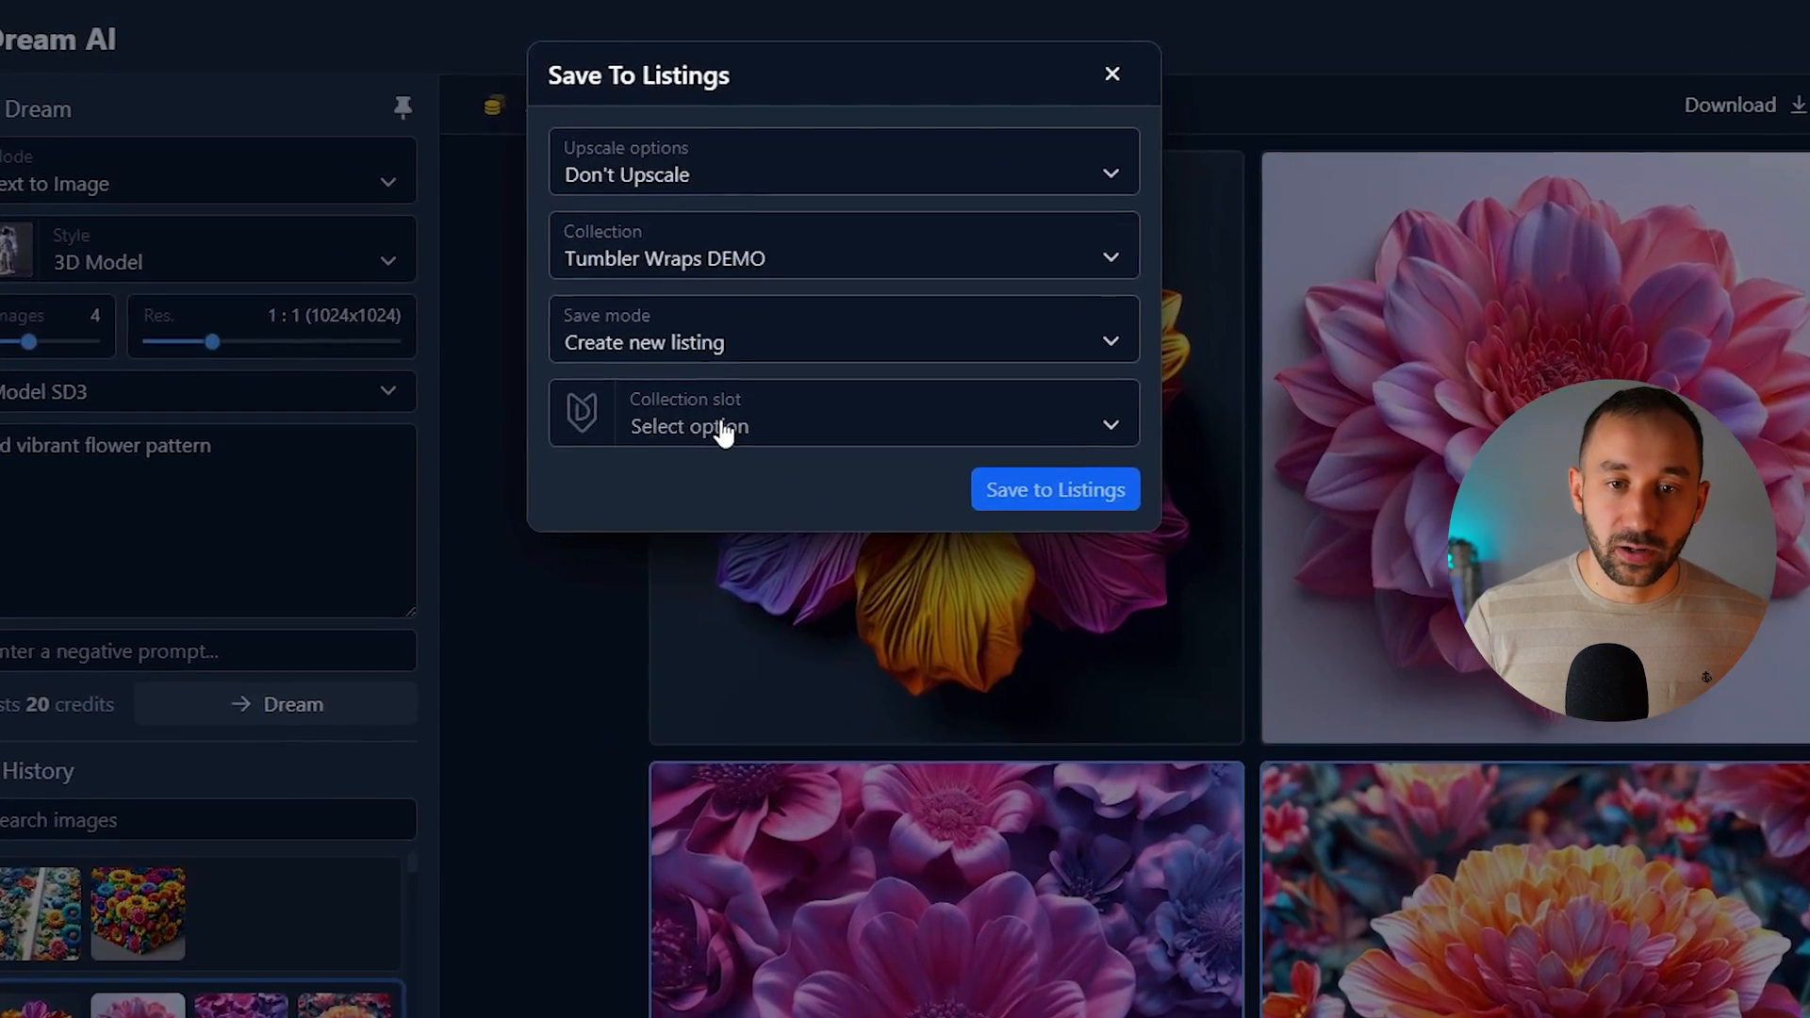
click(724, 434)
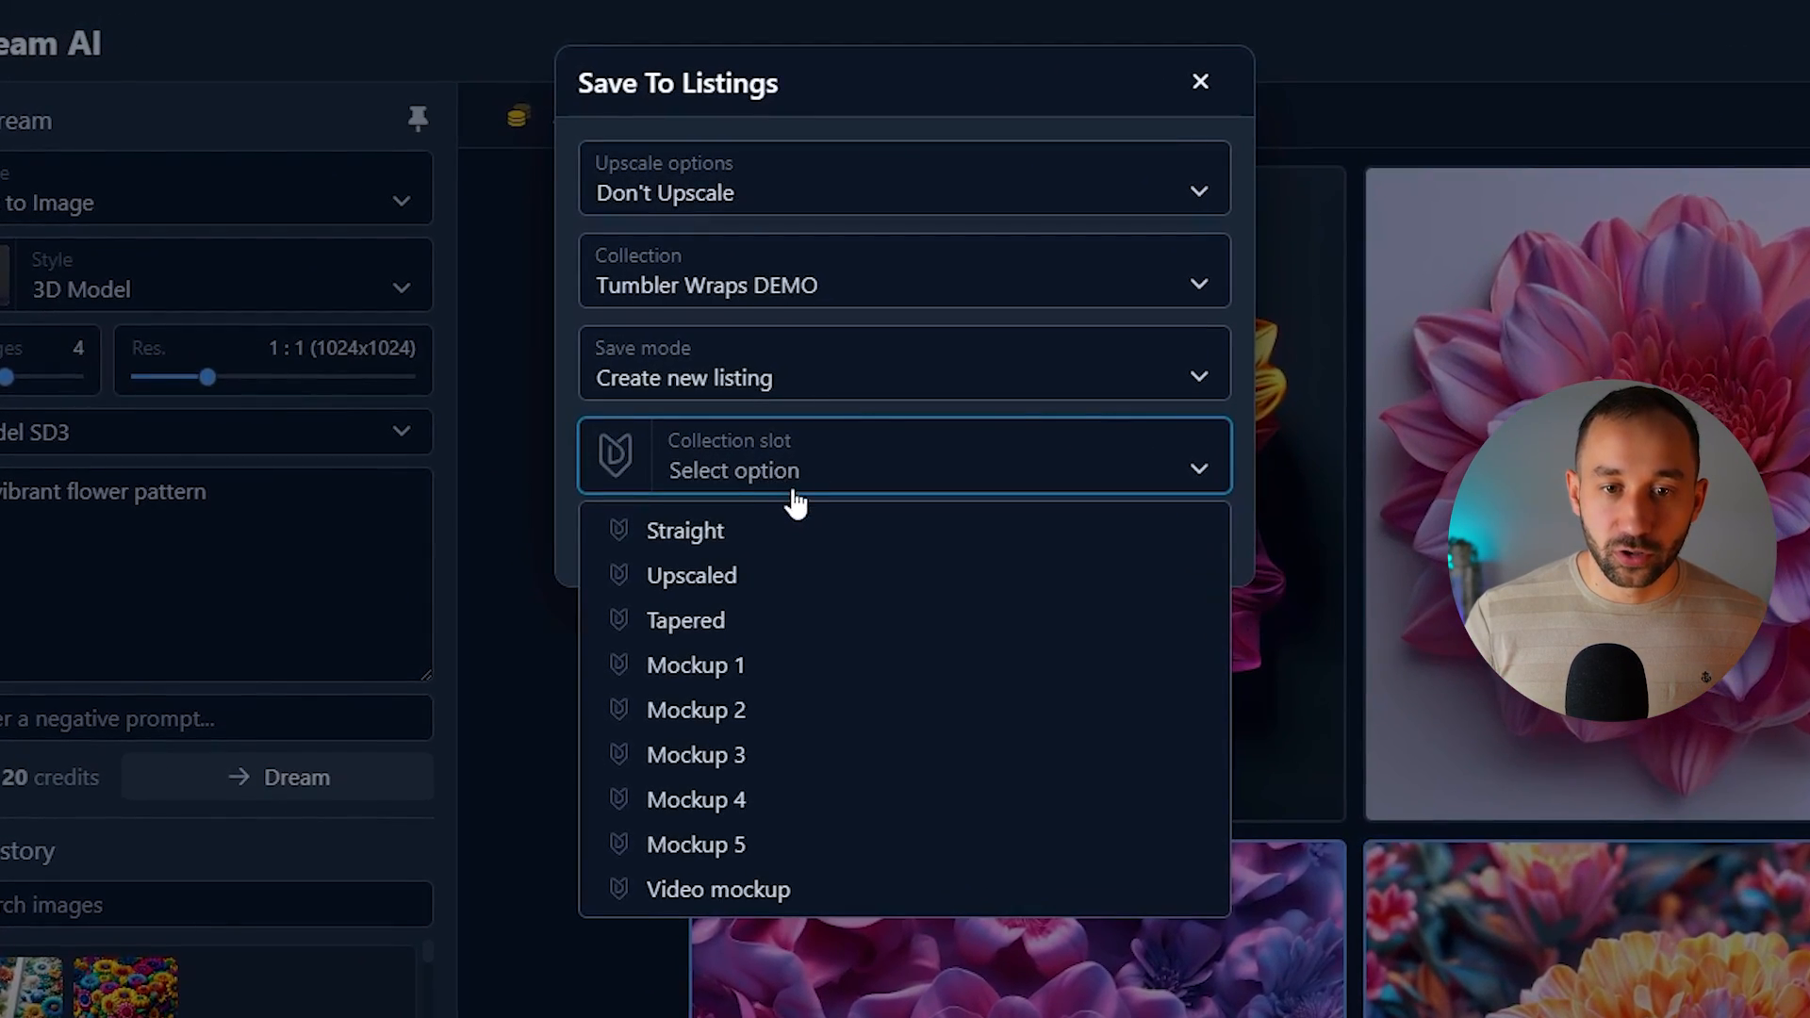
click(728, 532)
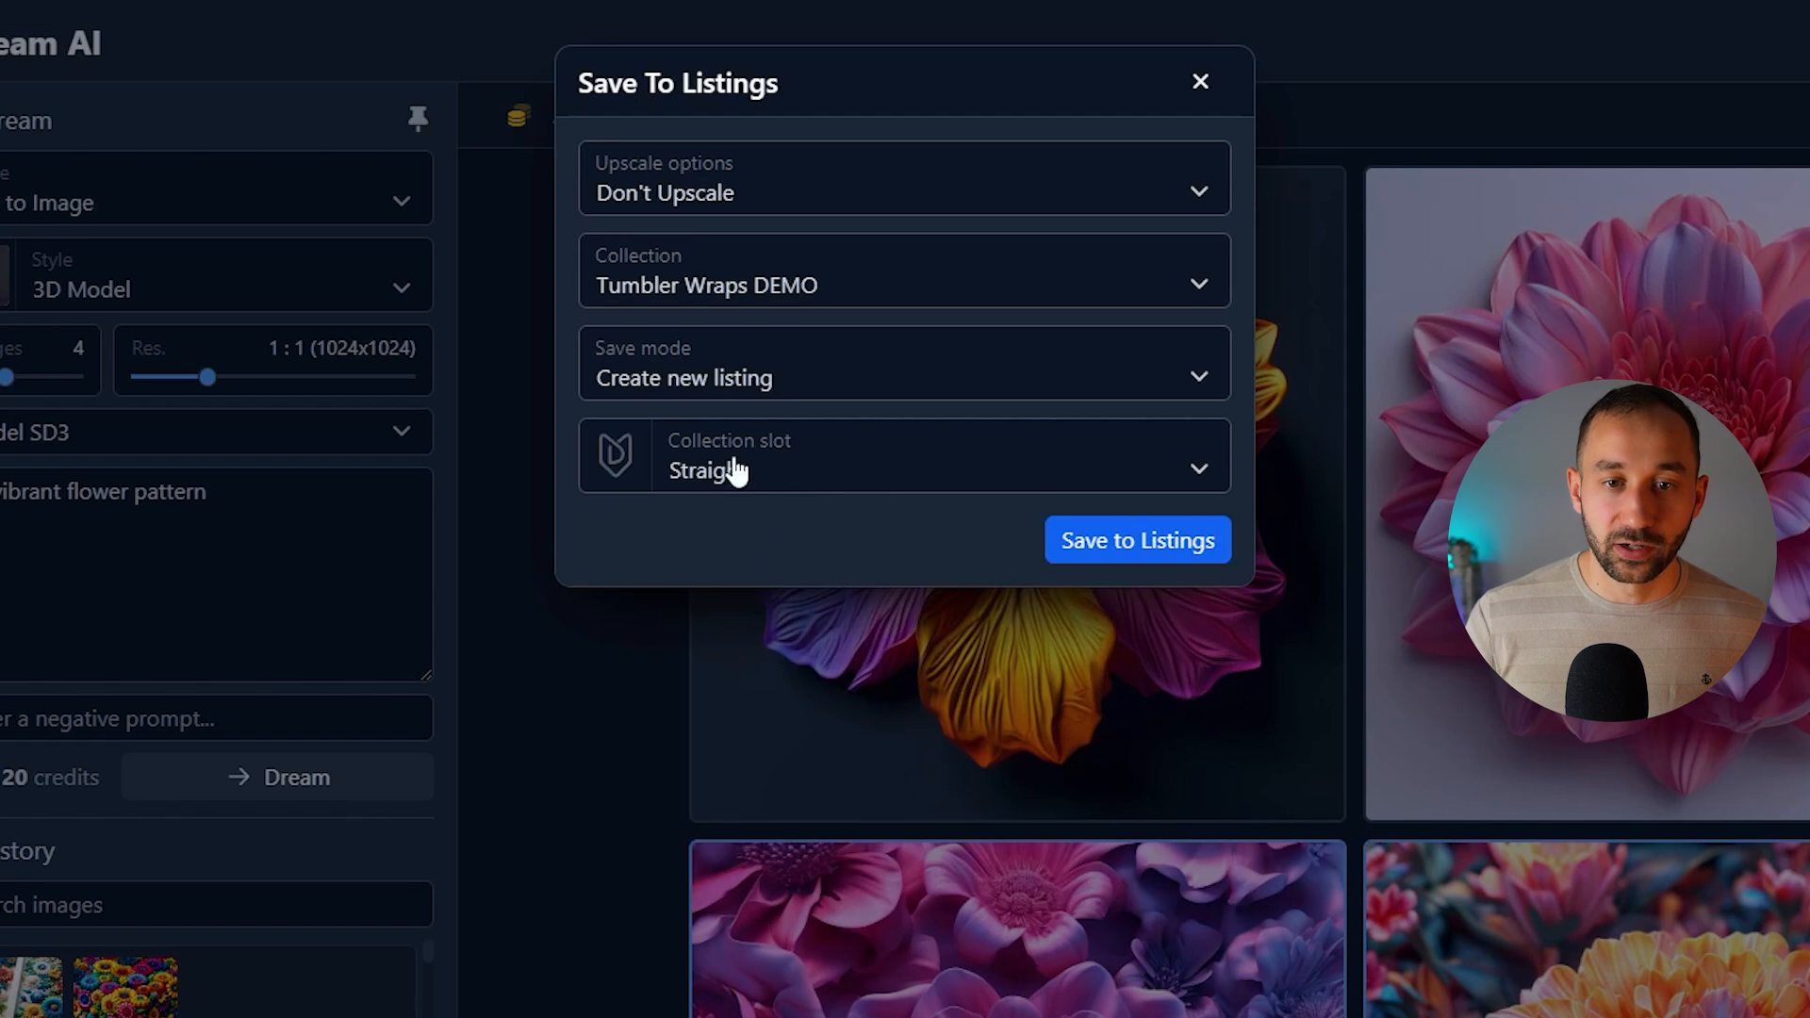
click(1165, 542)
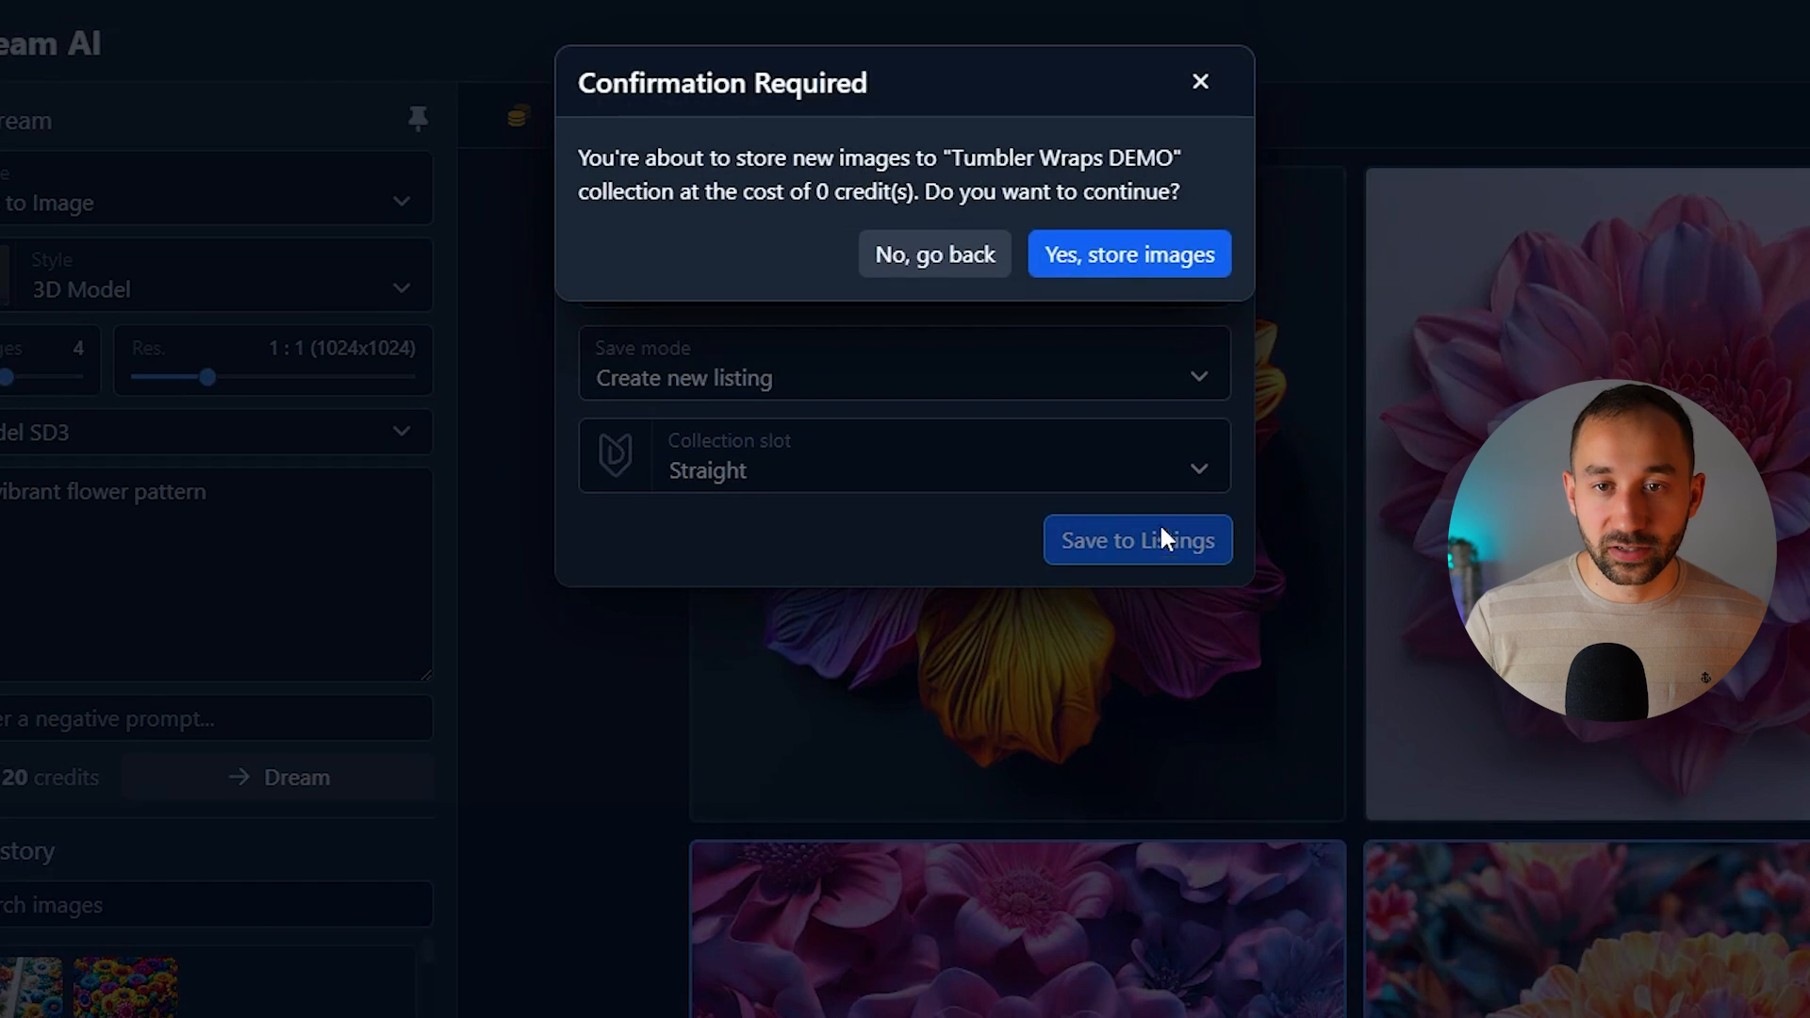
click(1146, 263)
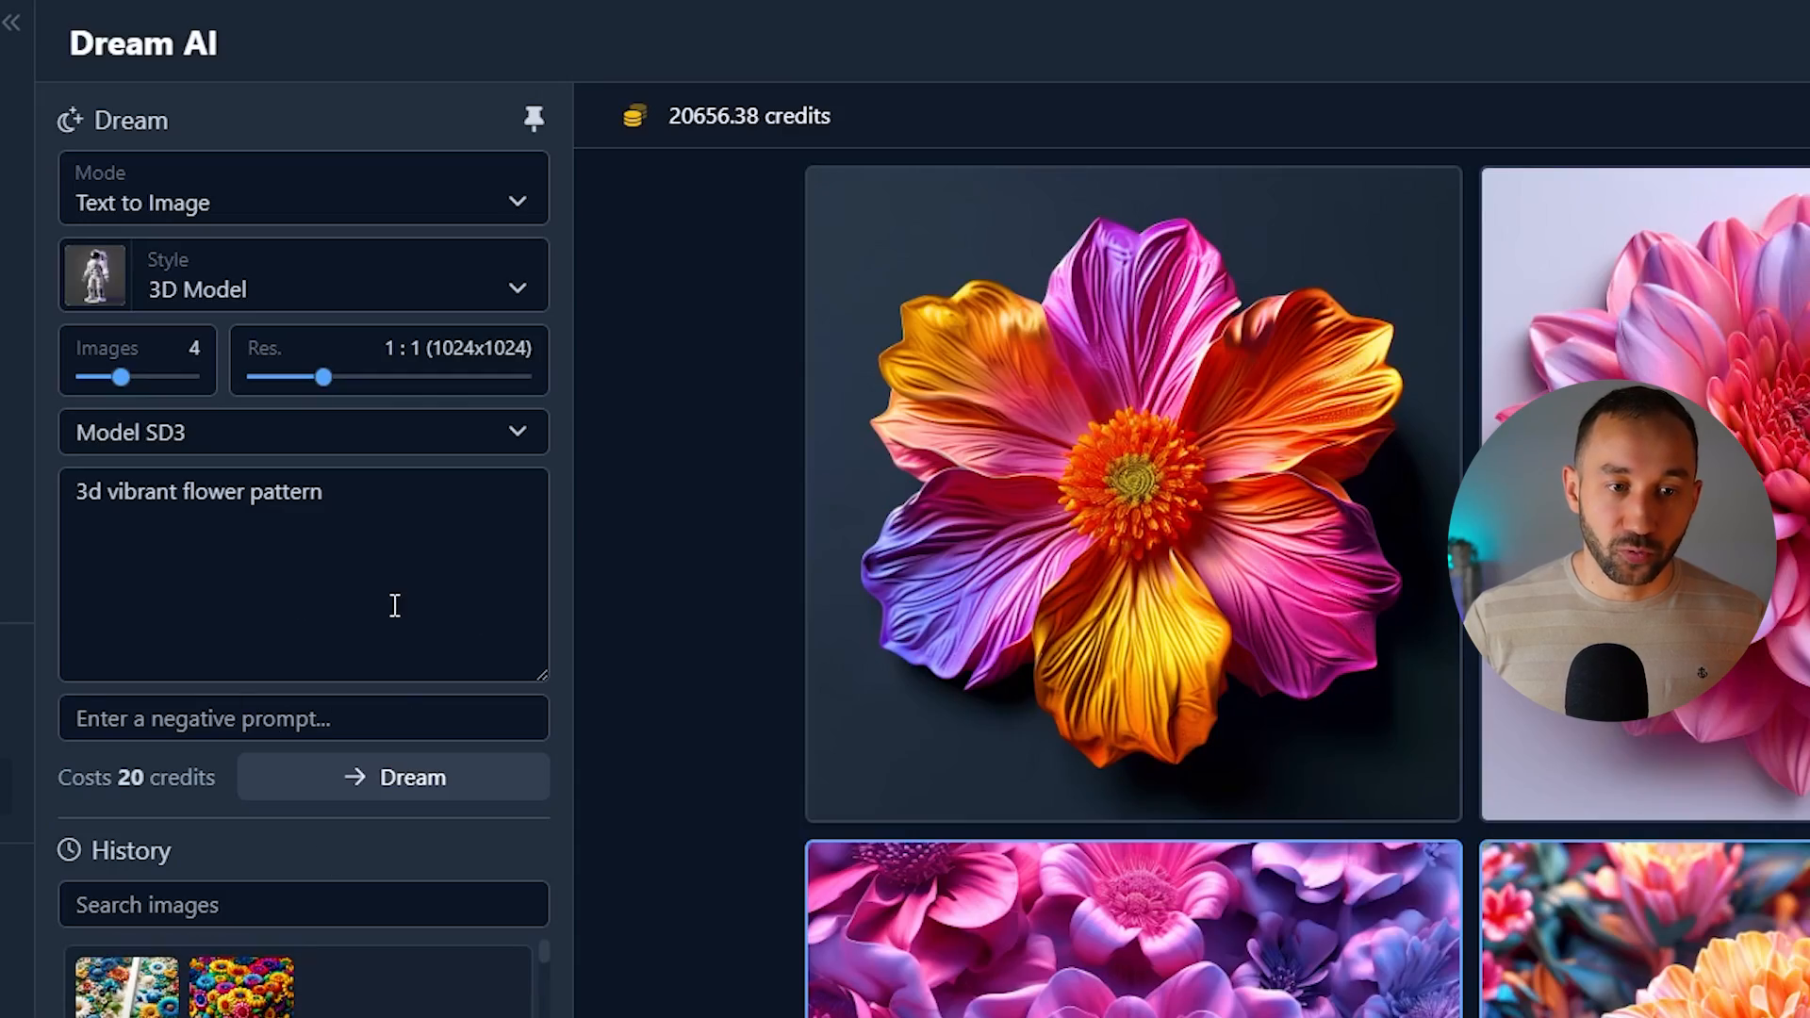
- Browse the generation history for more pattern designs, opening the colorful fruit collage, the geometric watermelon and the cosmos patterns
scroll(396, 605, down, 8)
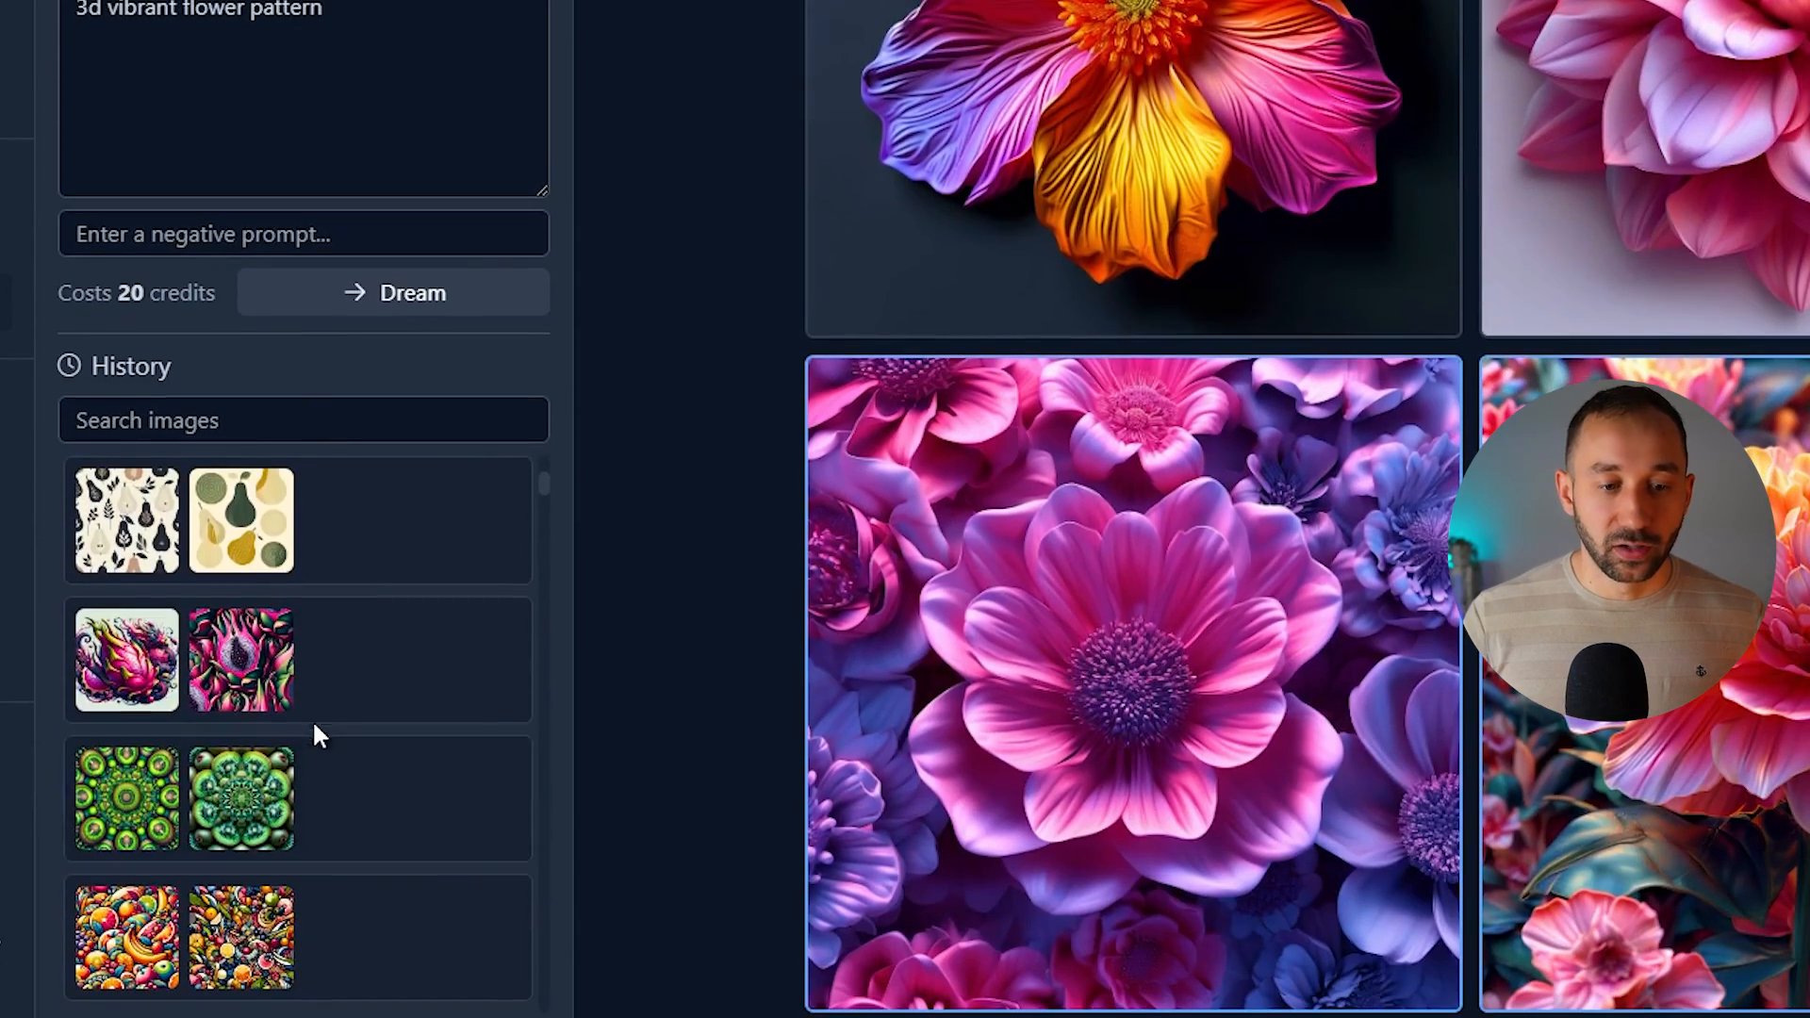
scroll(302, 707, down, 4)
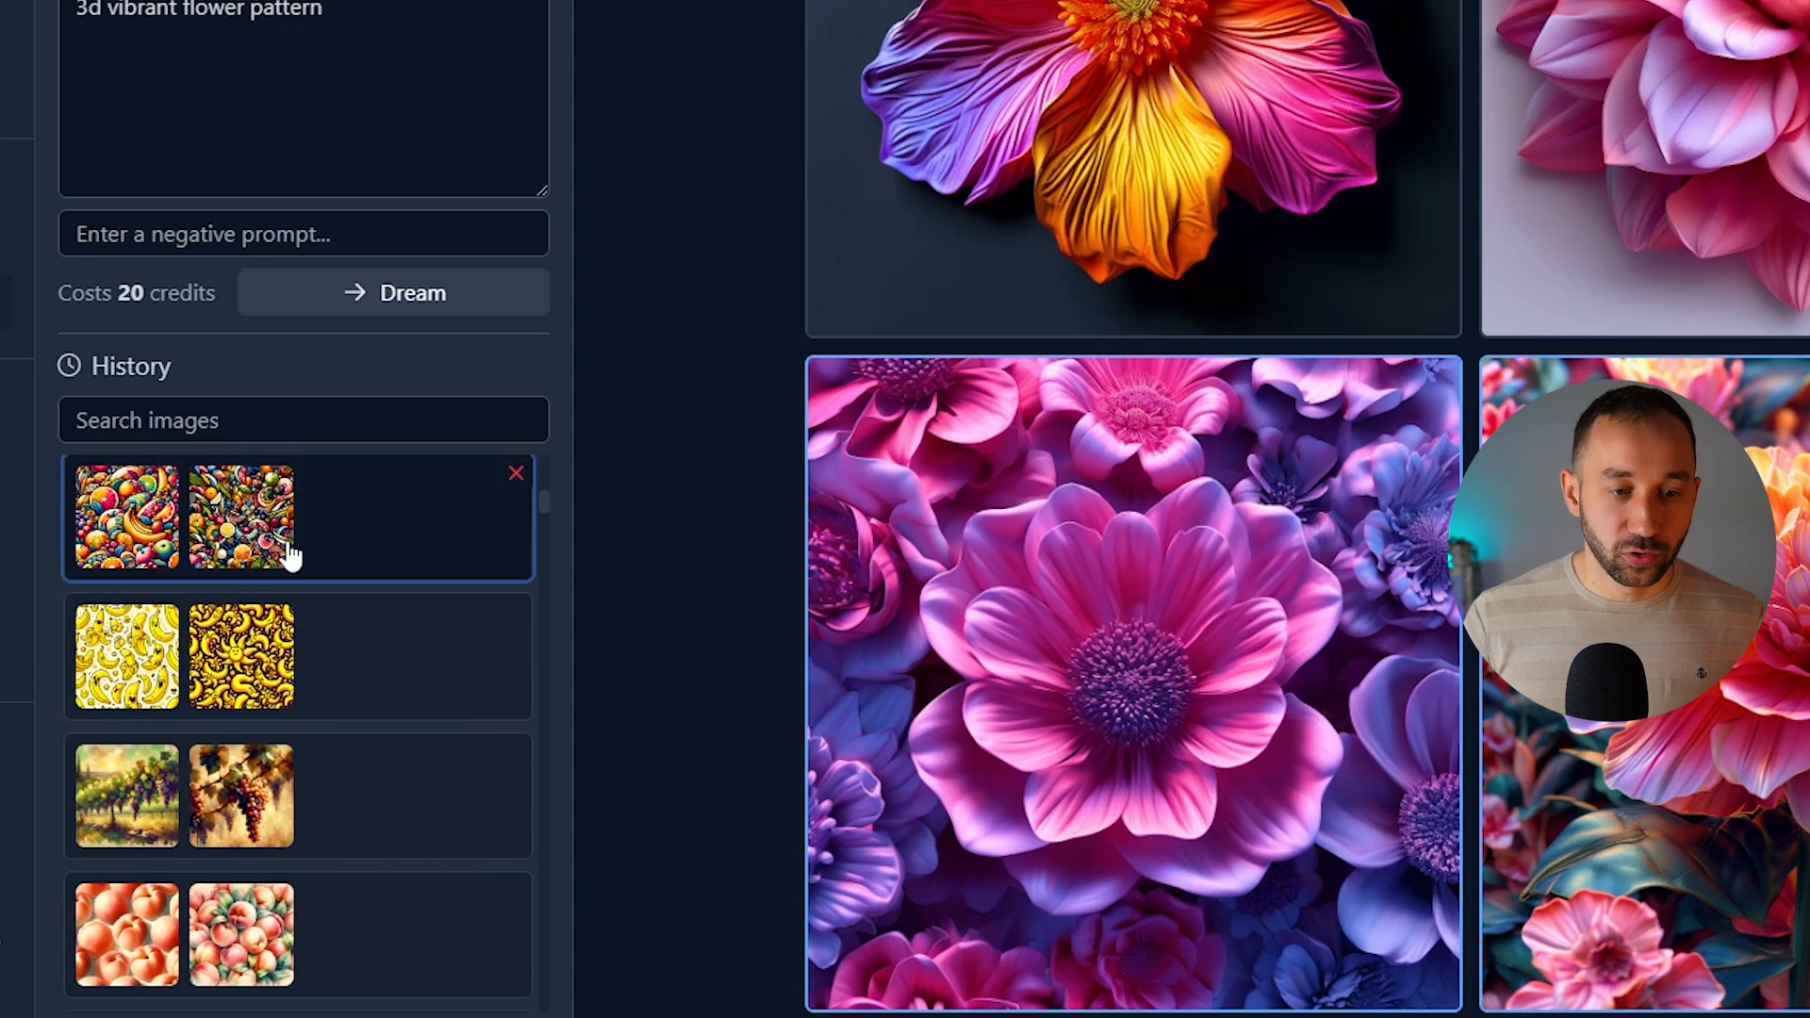
click(292, 555)
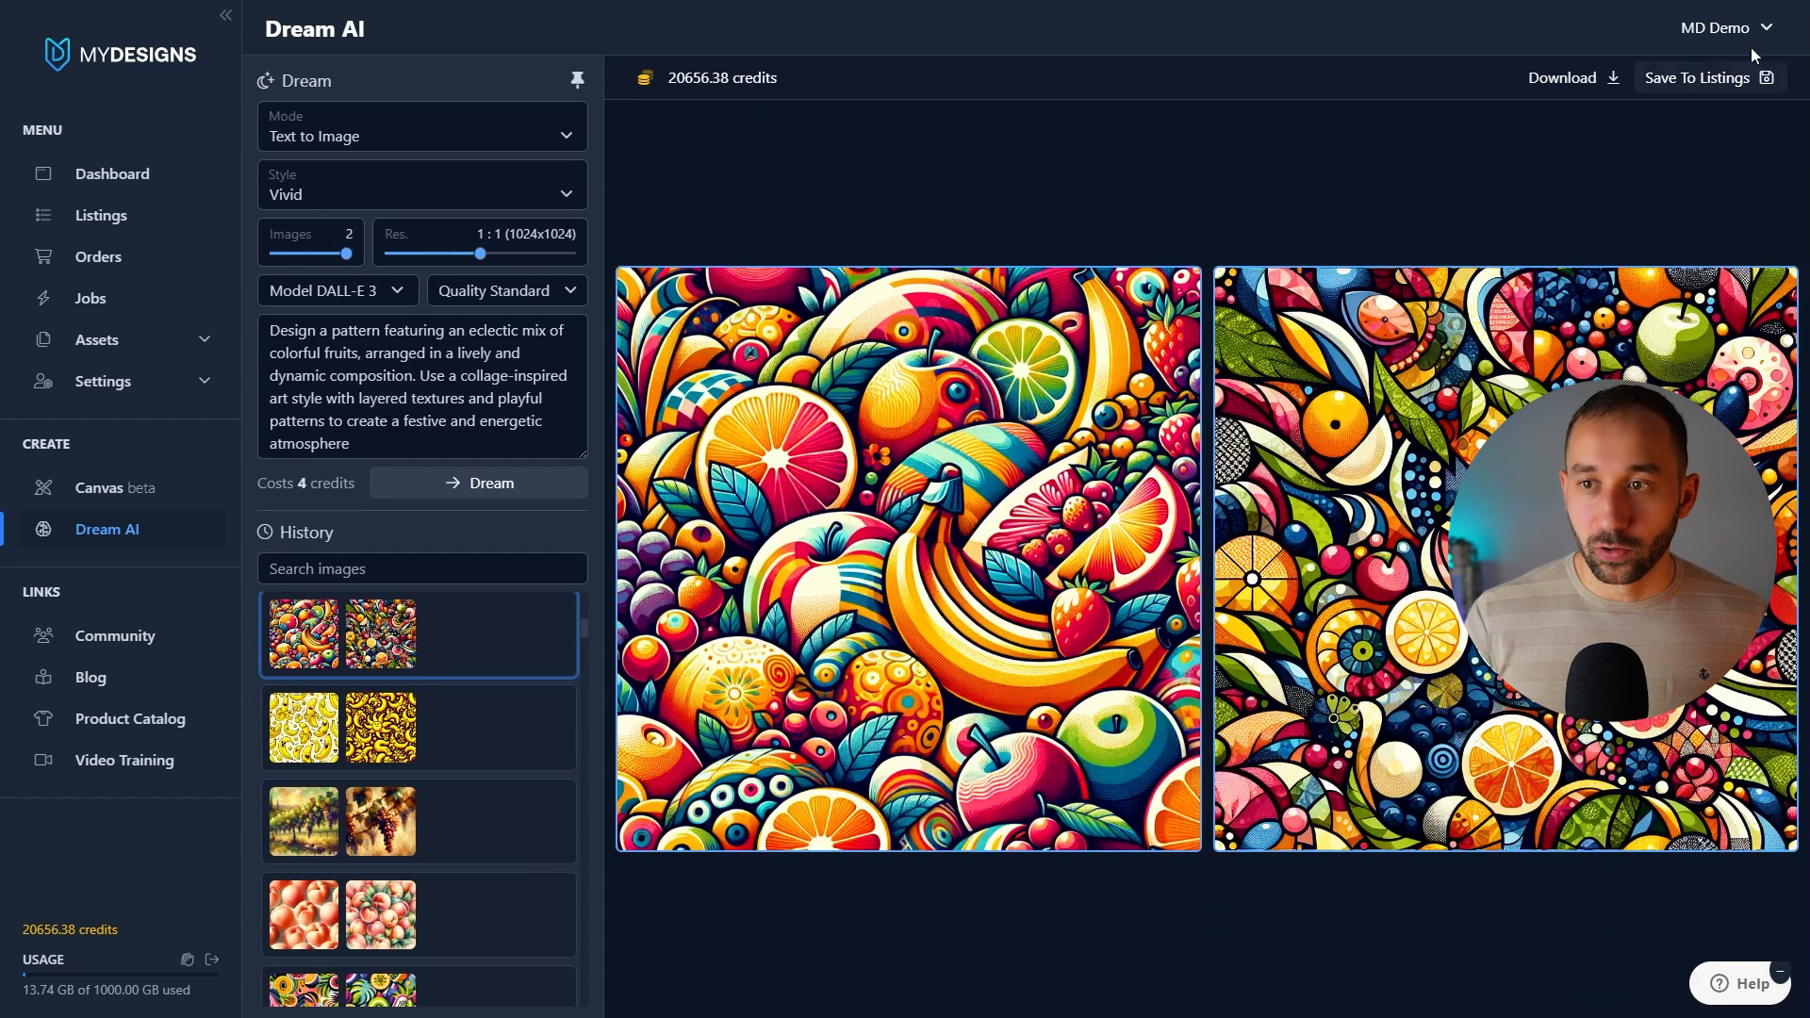
scroll(489, 647, down, 4)
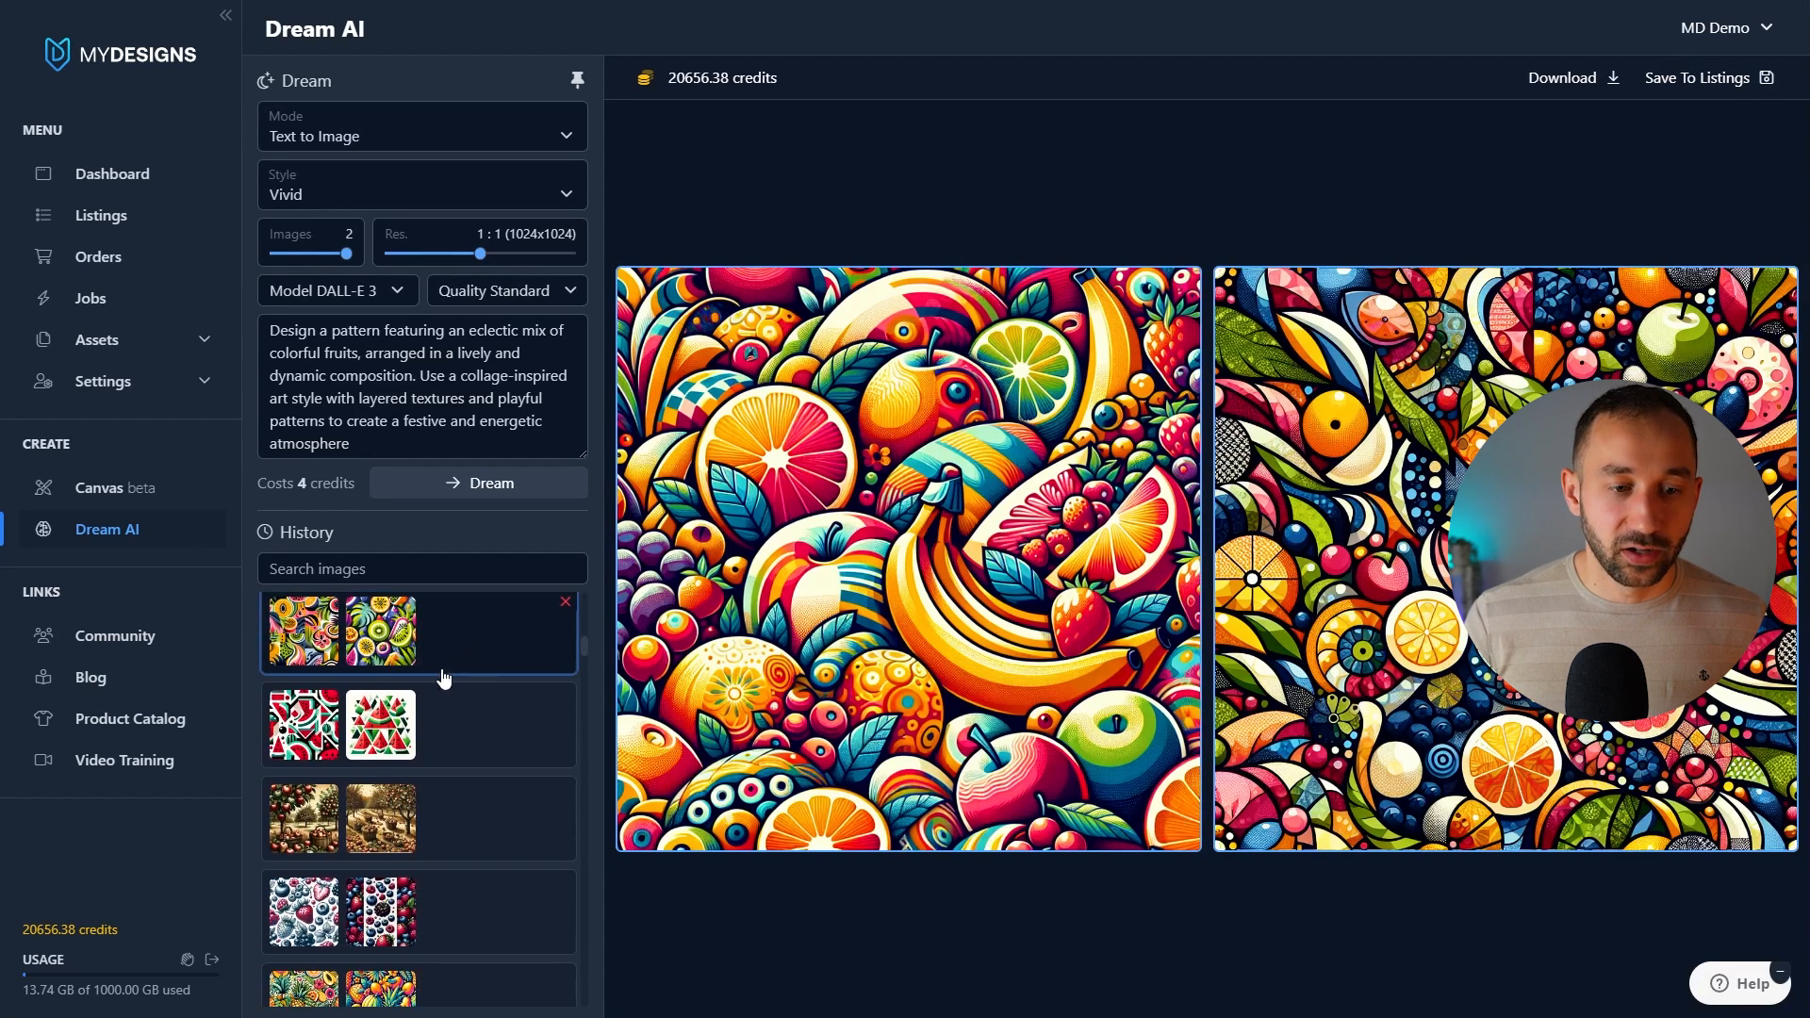
click(439, 728)
scroll(461, 732, down, 8)
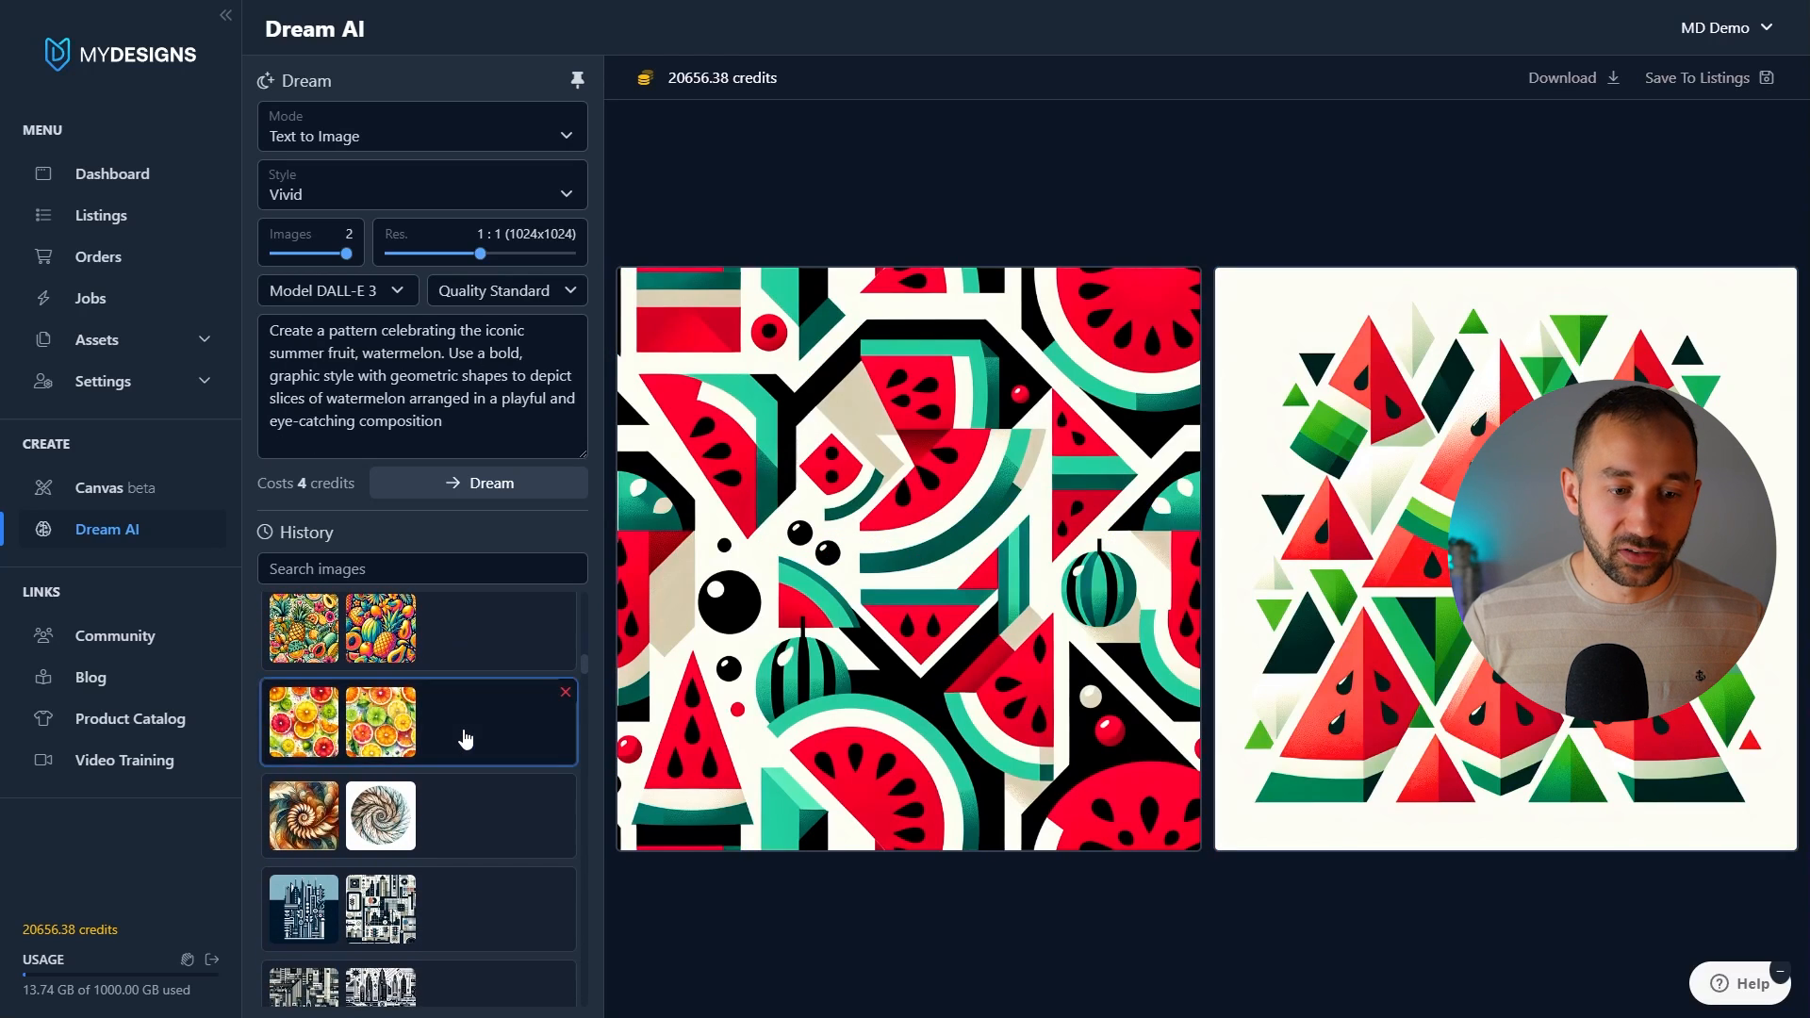
click(466, 738)
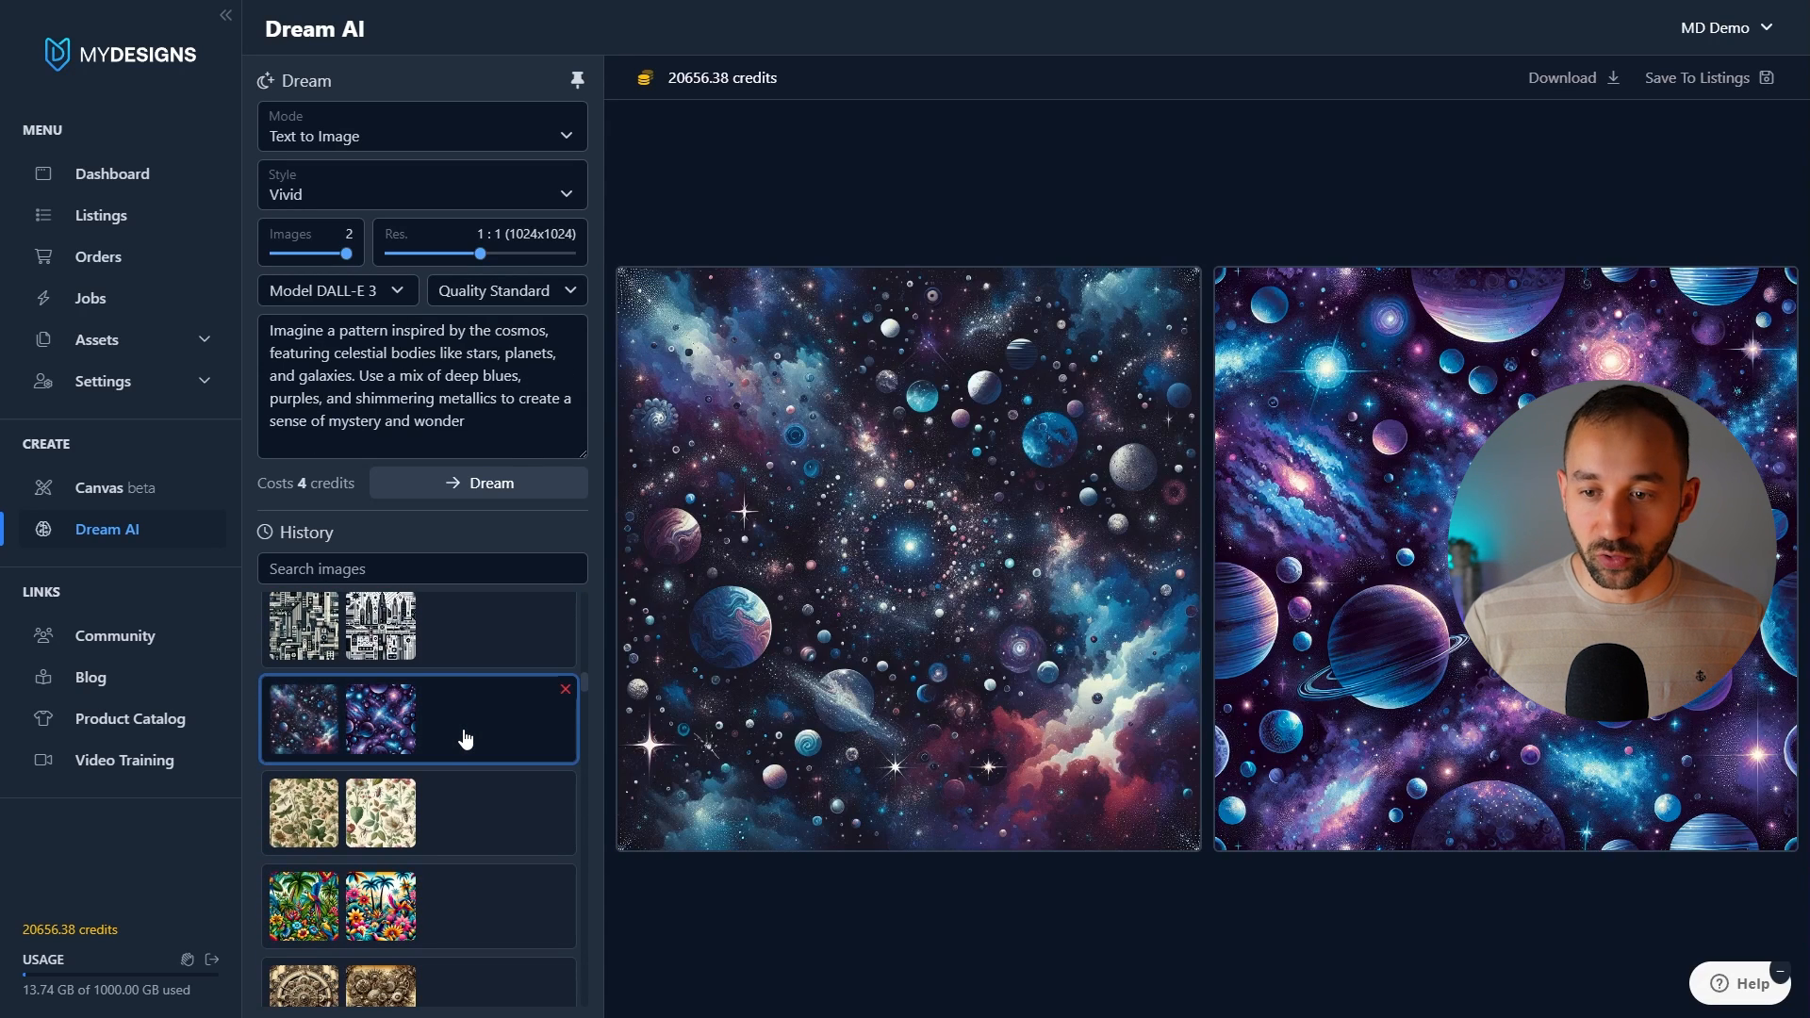
- Browse the generation history for more design ideas, opening the Neon Punk pineapple and the Comic Book pink Highland cow
scroll(466, 738, down, 8)
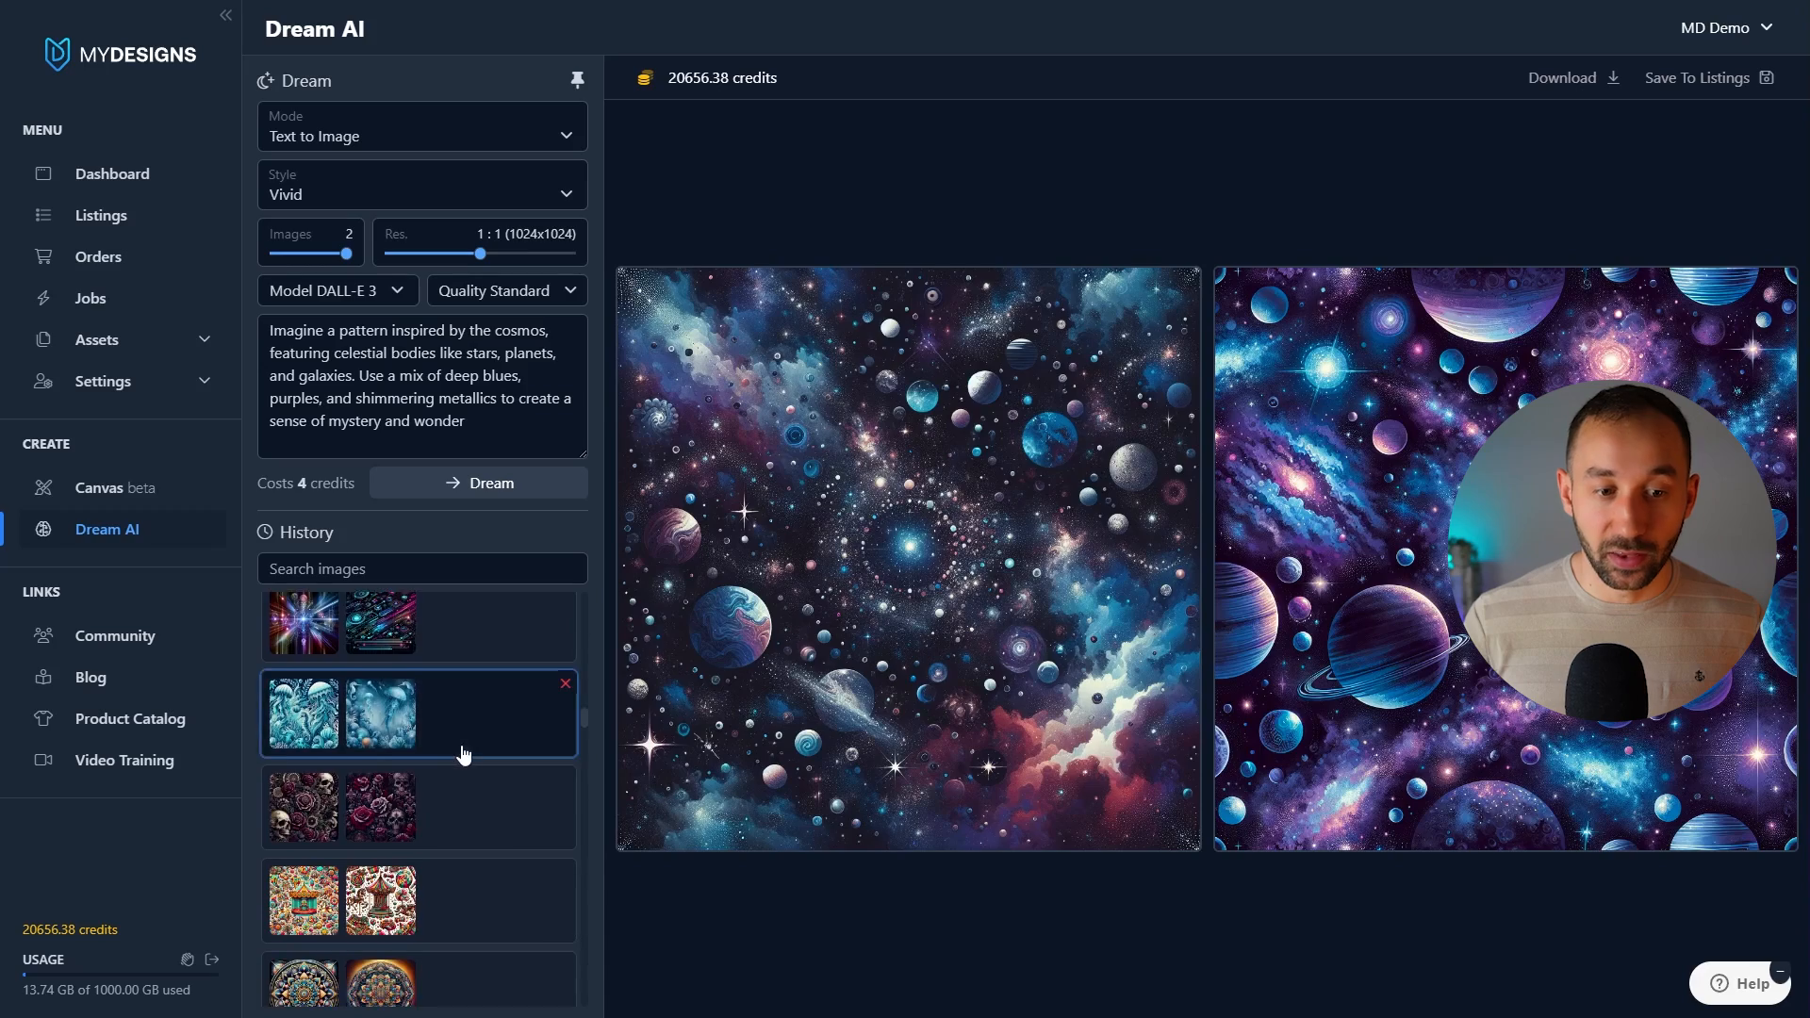
scroll(465, 749, down, 5)
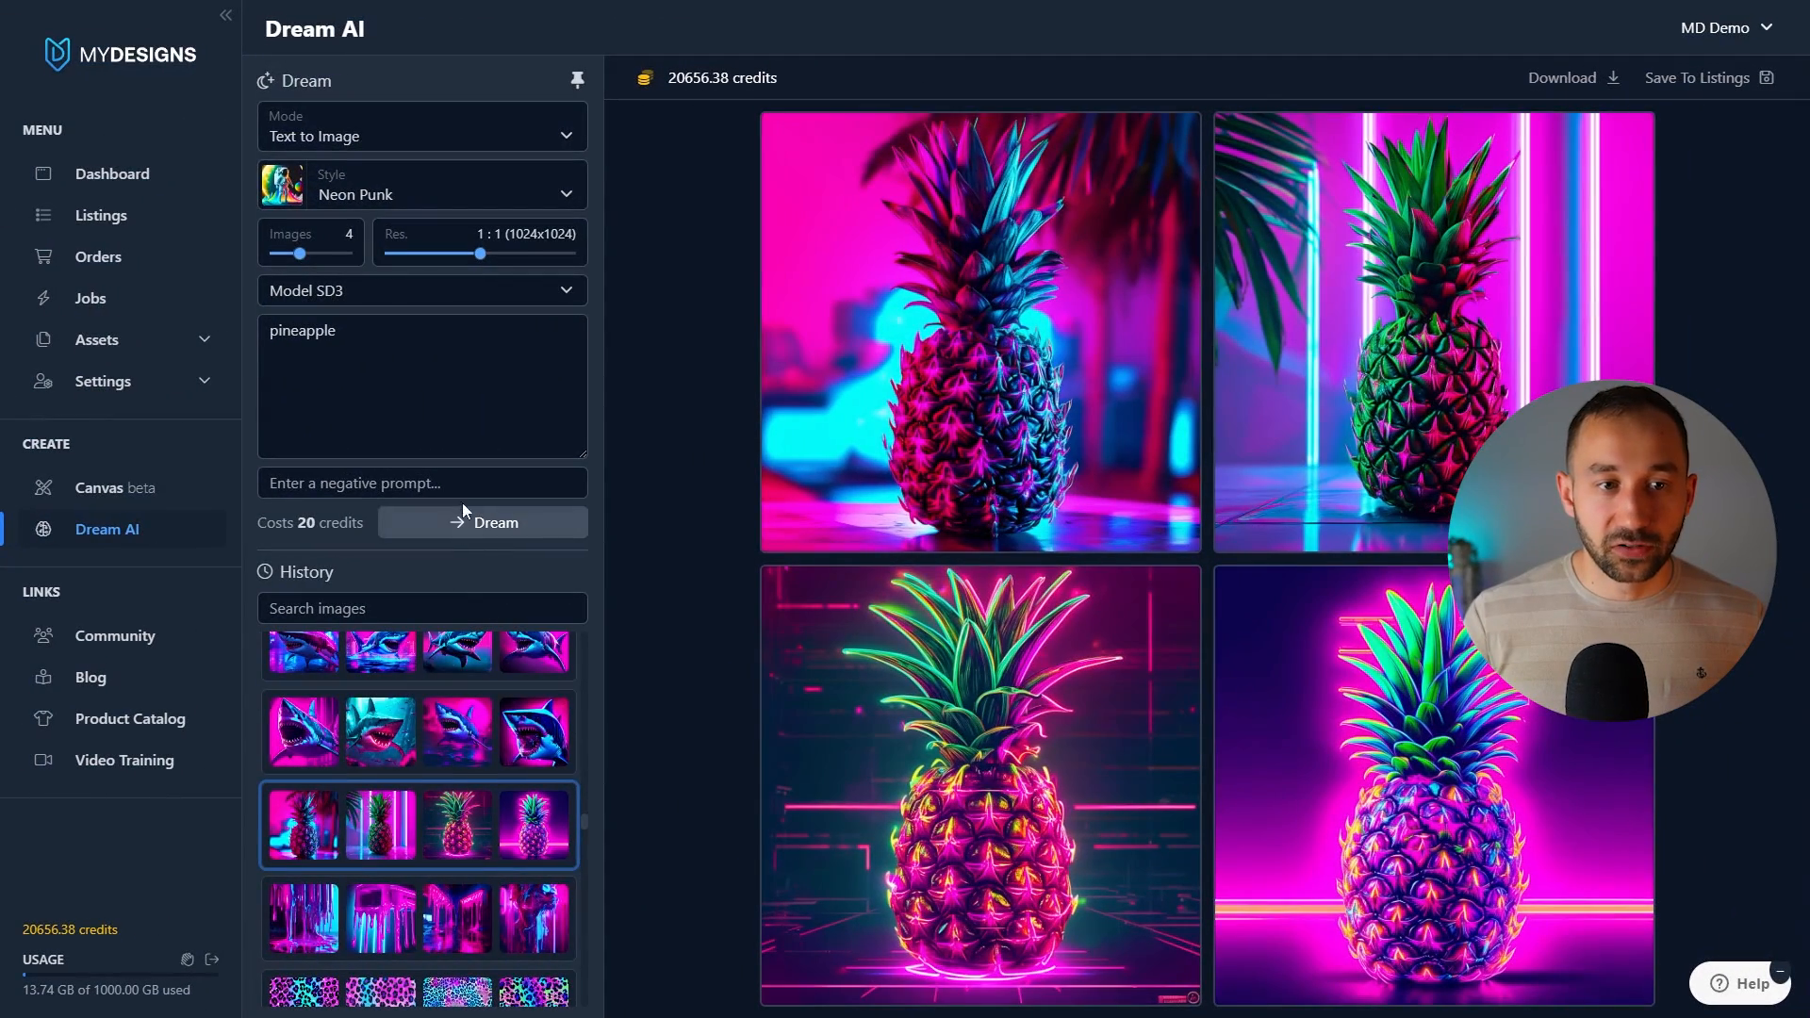
click(347, 351)
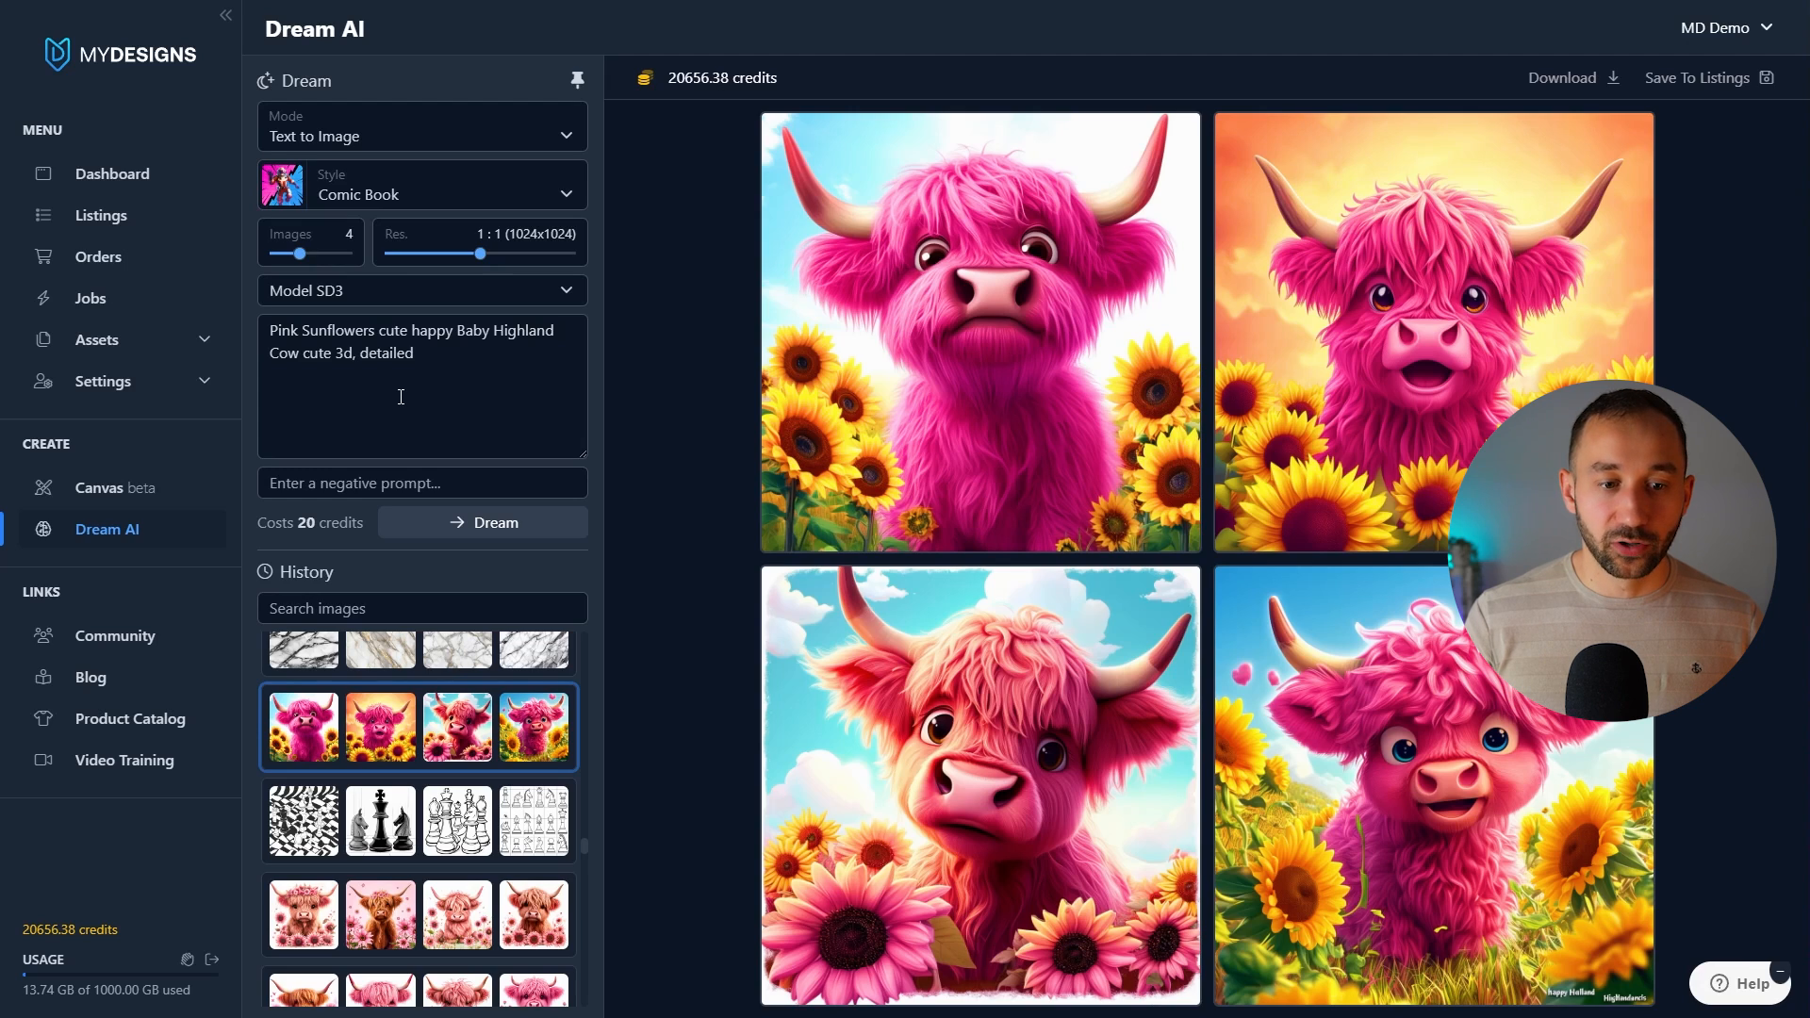
- Open the alcohol ink aurora generation and correct its prompt to "Alcohol Ink Northern Lights fullscreen"
click(473, 956)
scroll(468, 935, up, 1)
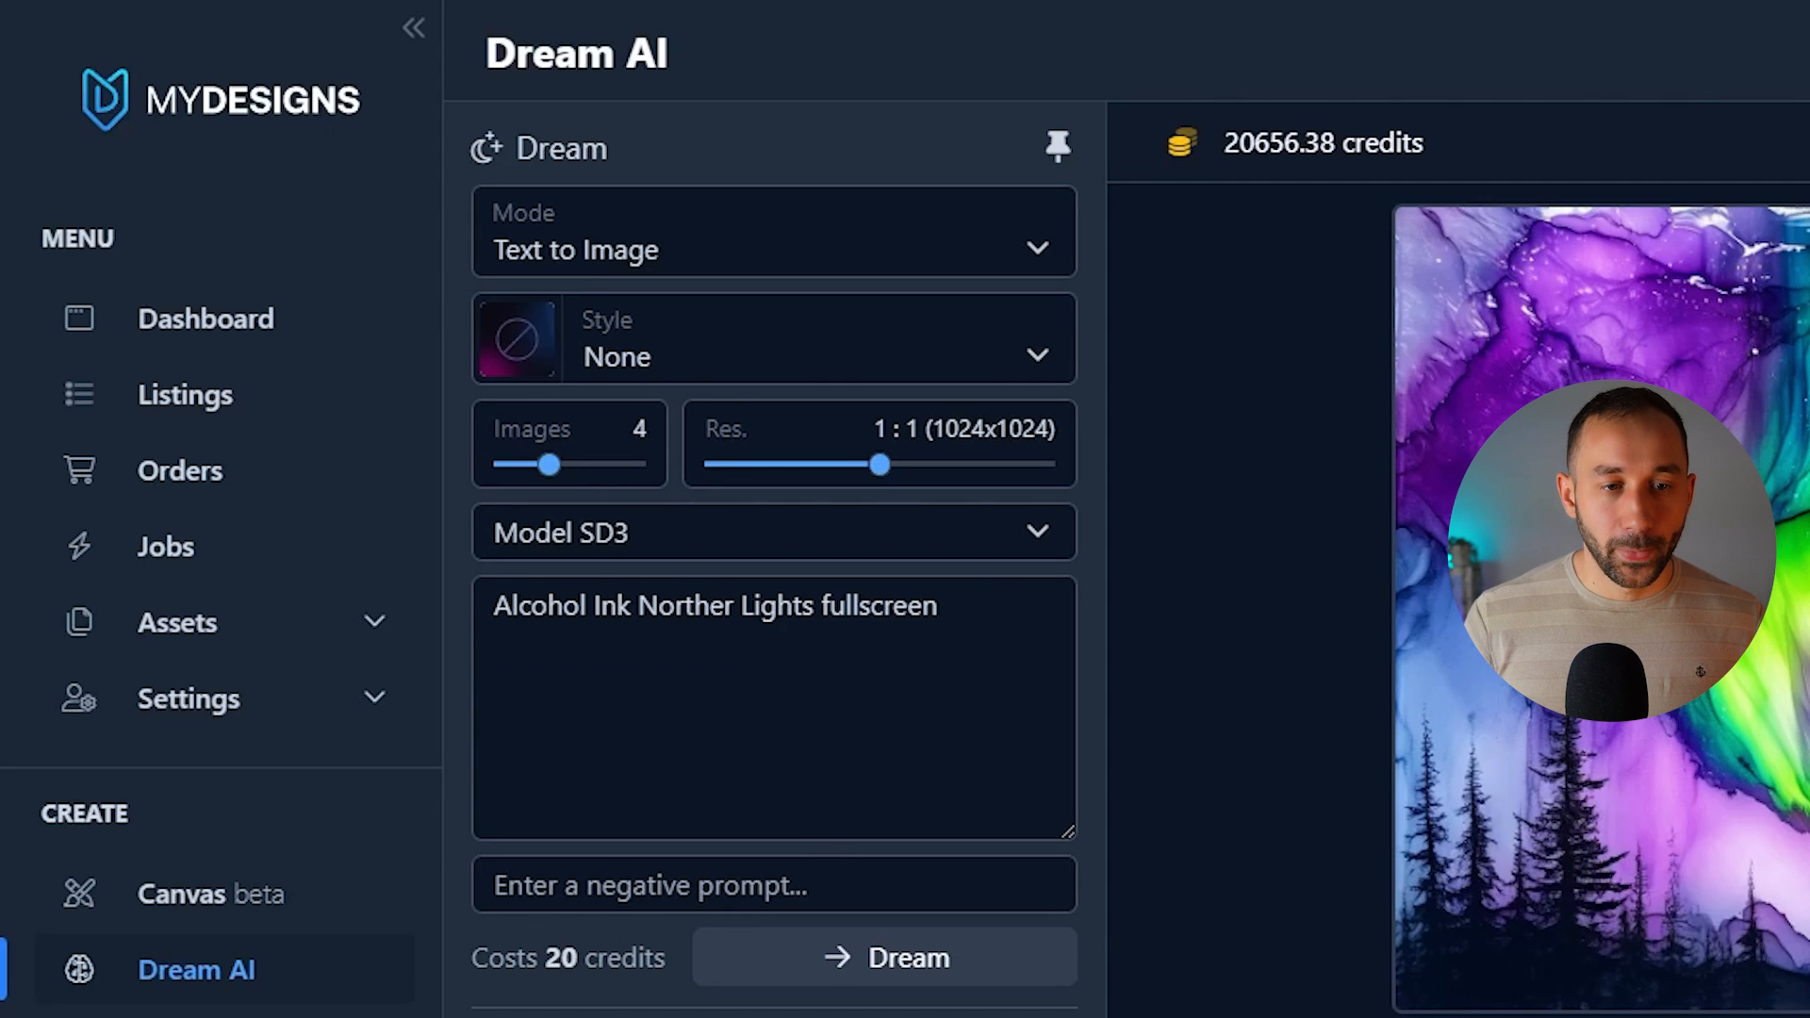
click(734, 608)
text(n)
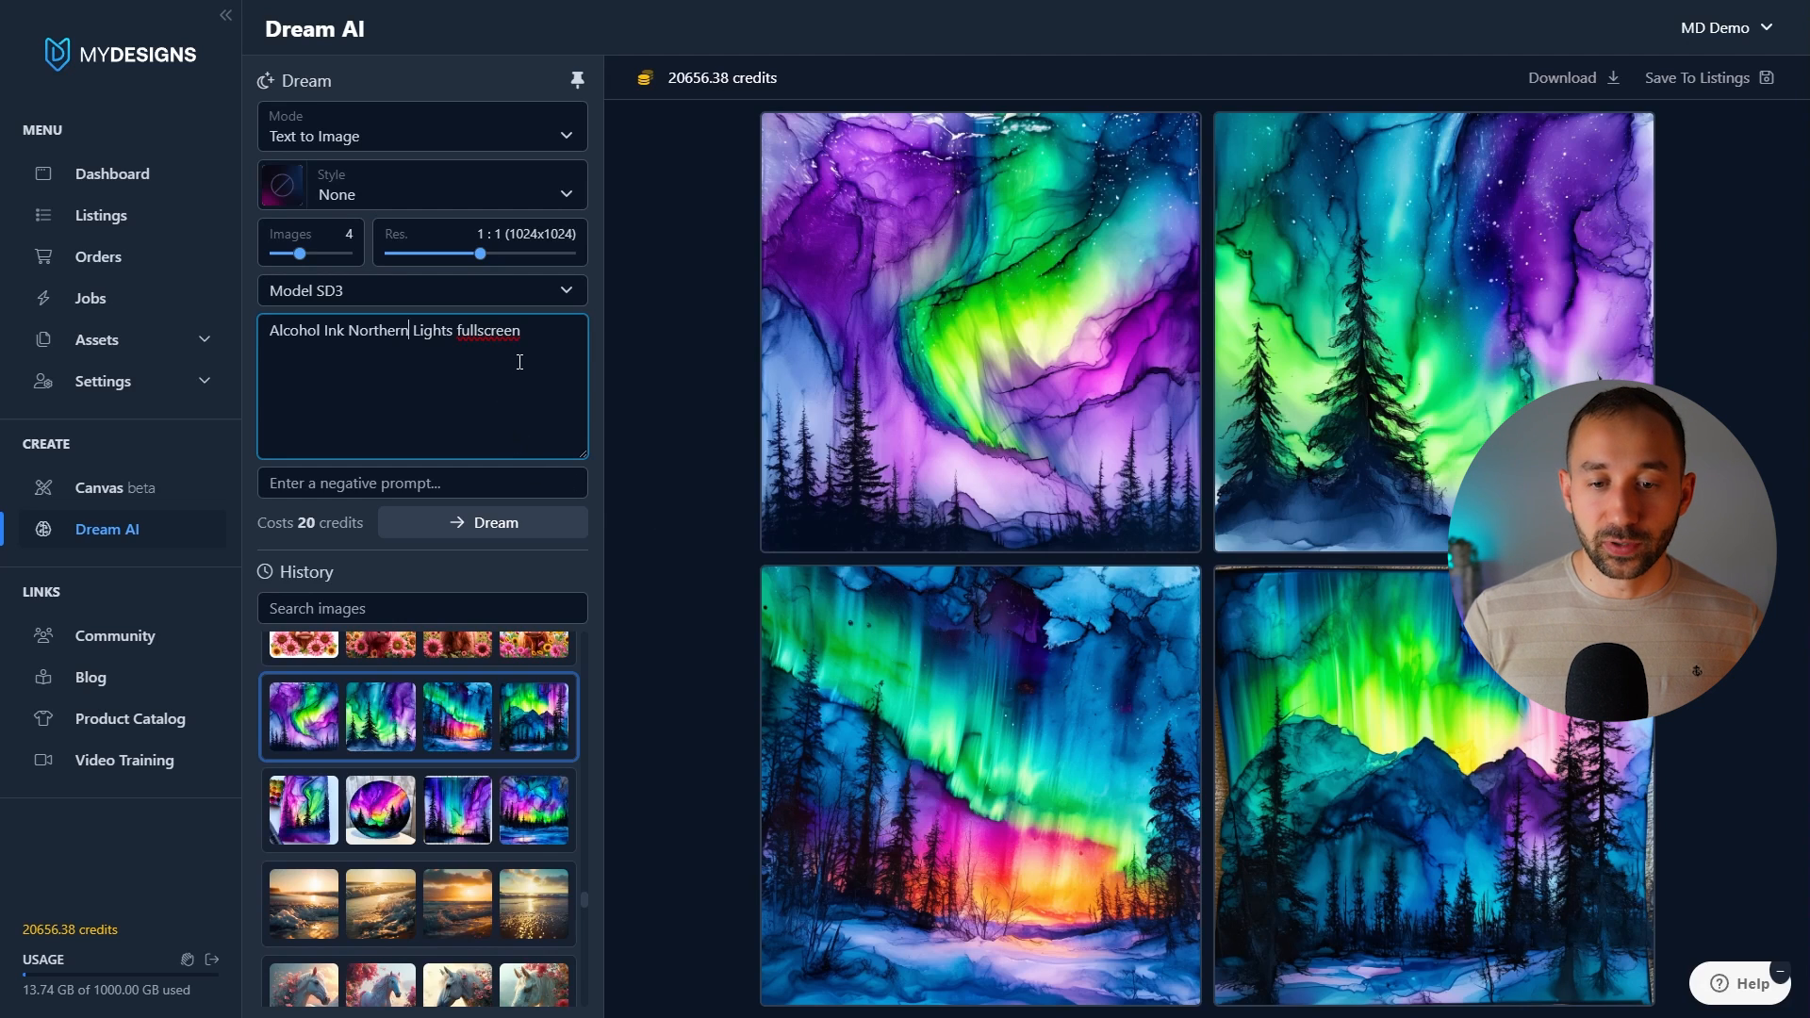
- Look through further generations in the history, opening the Fantasy Art elephants, the bees and honey pattern, the 3D bamboo pattern and the flowers
scroll(465, 710, down, 5)
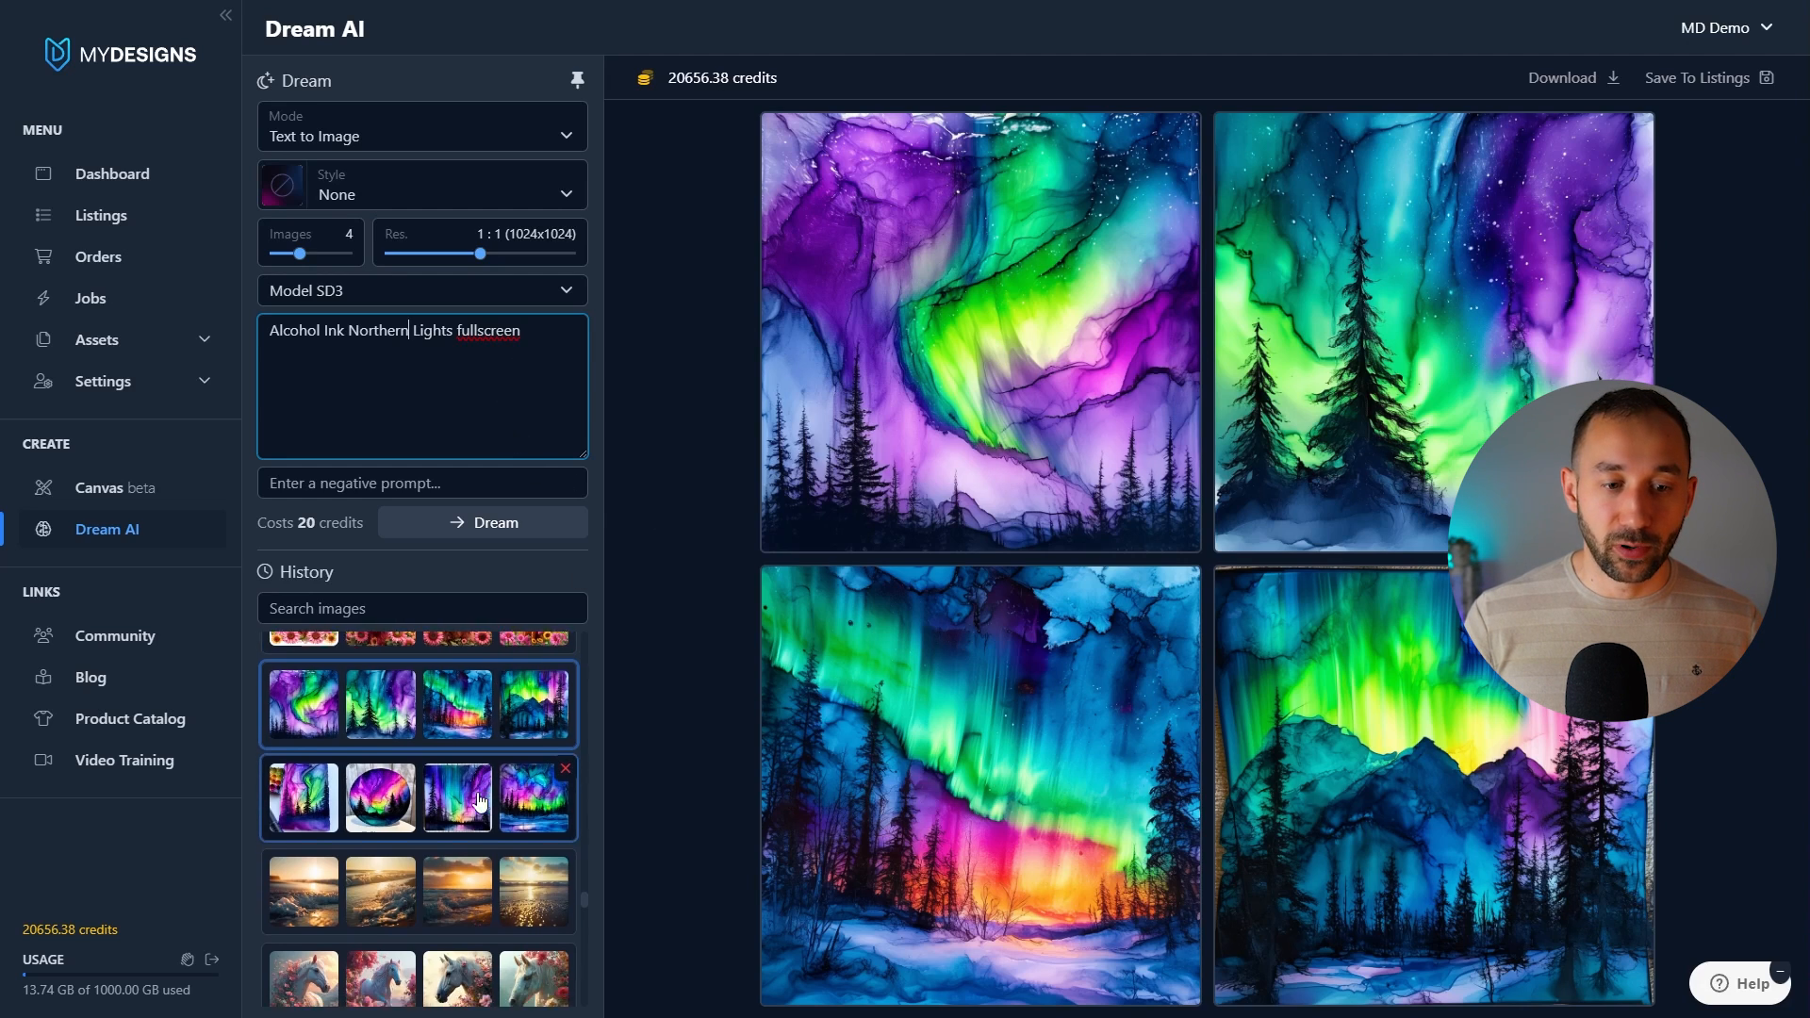
click(466, 709)
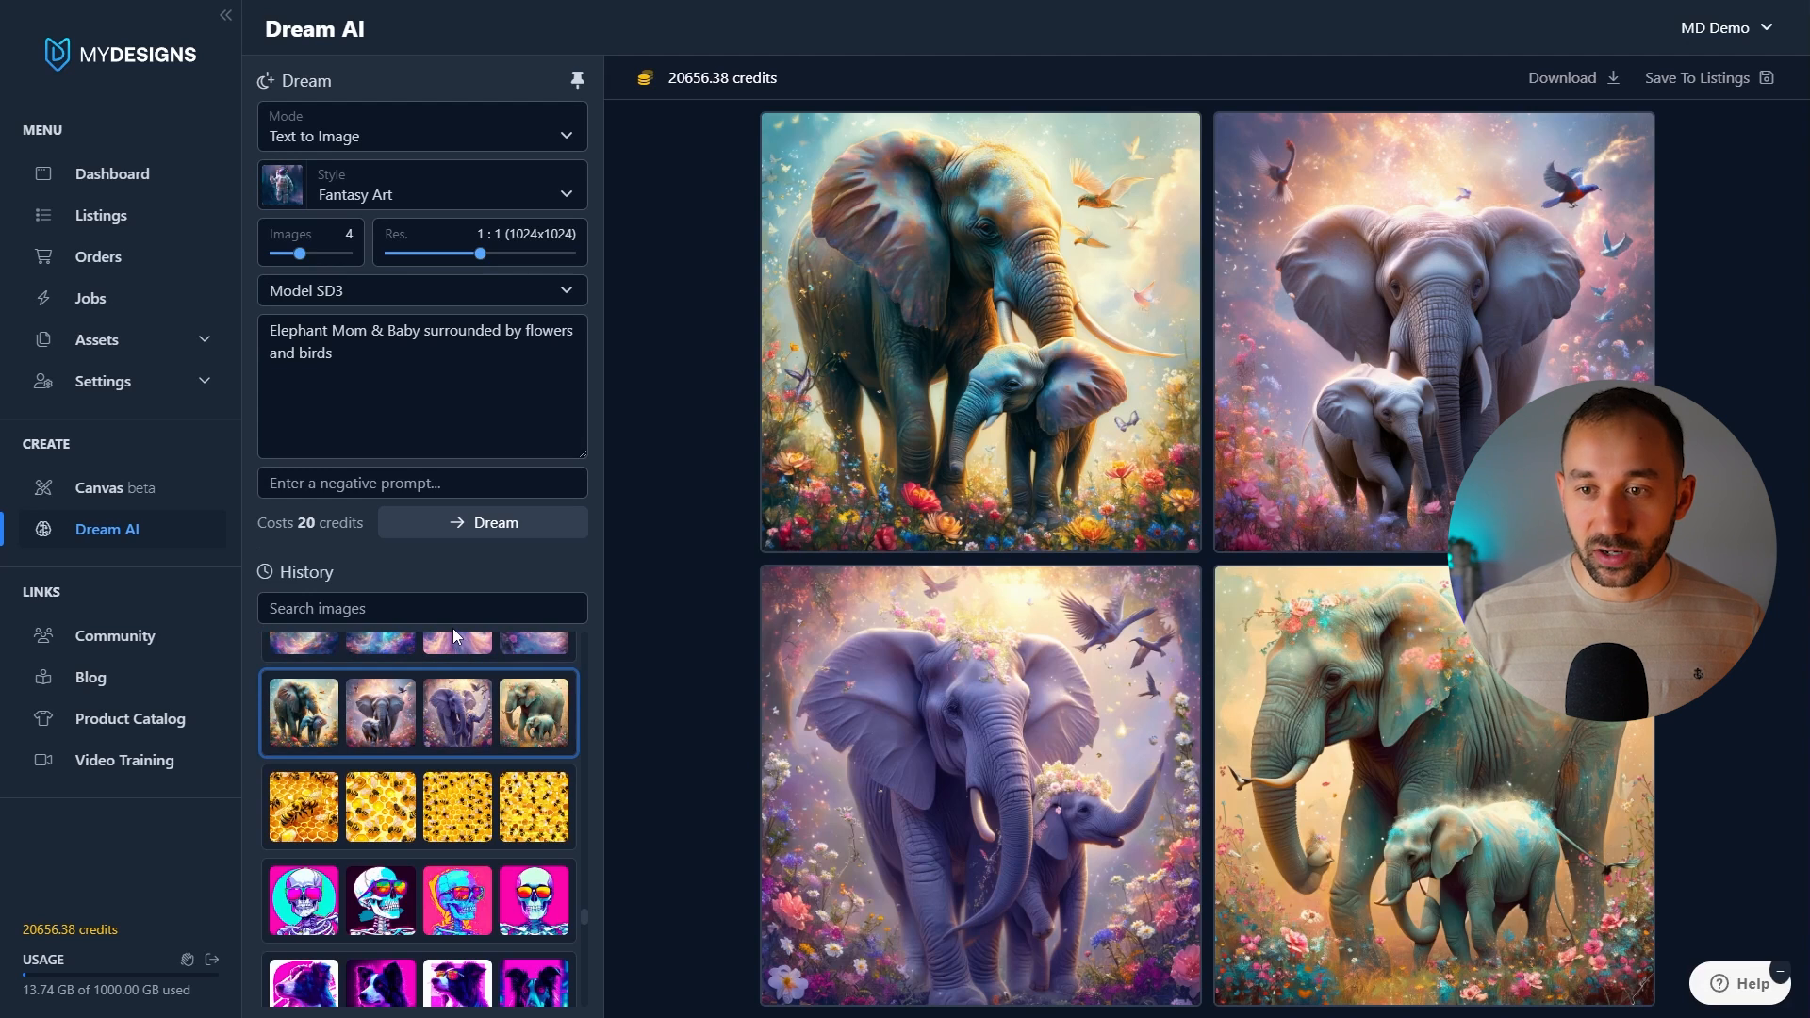
scroll(462, 712, down, 1)
click(453, 720)
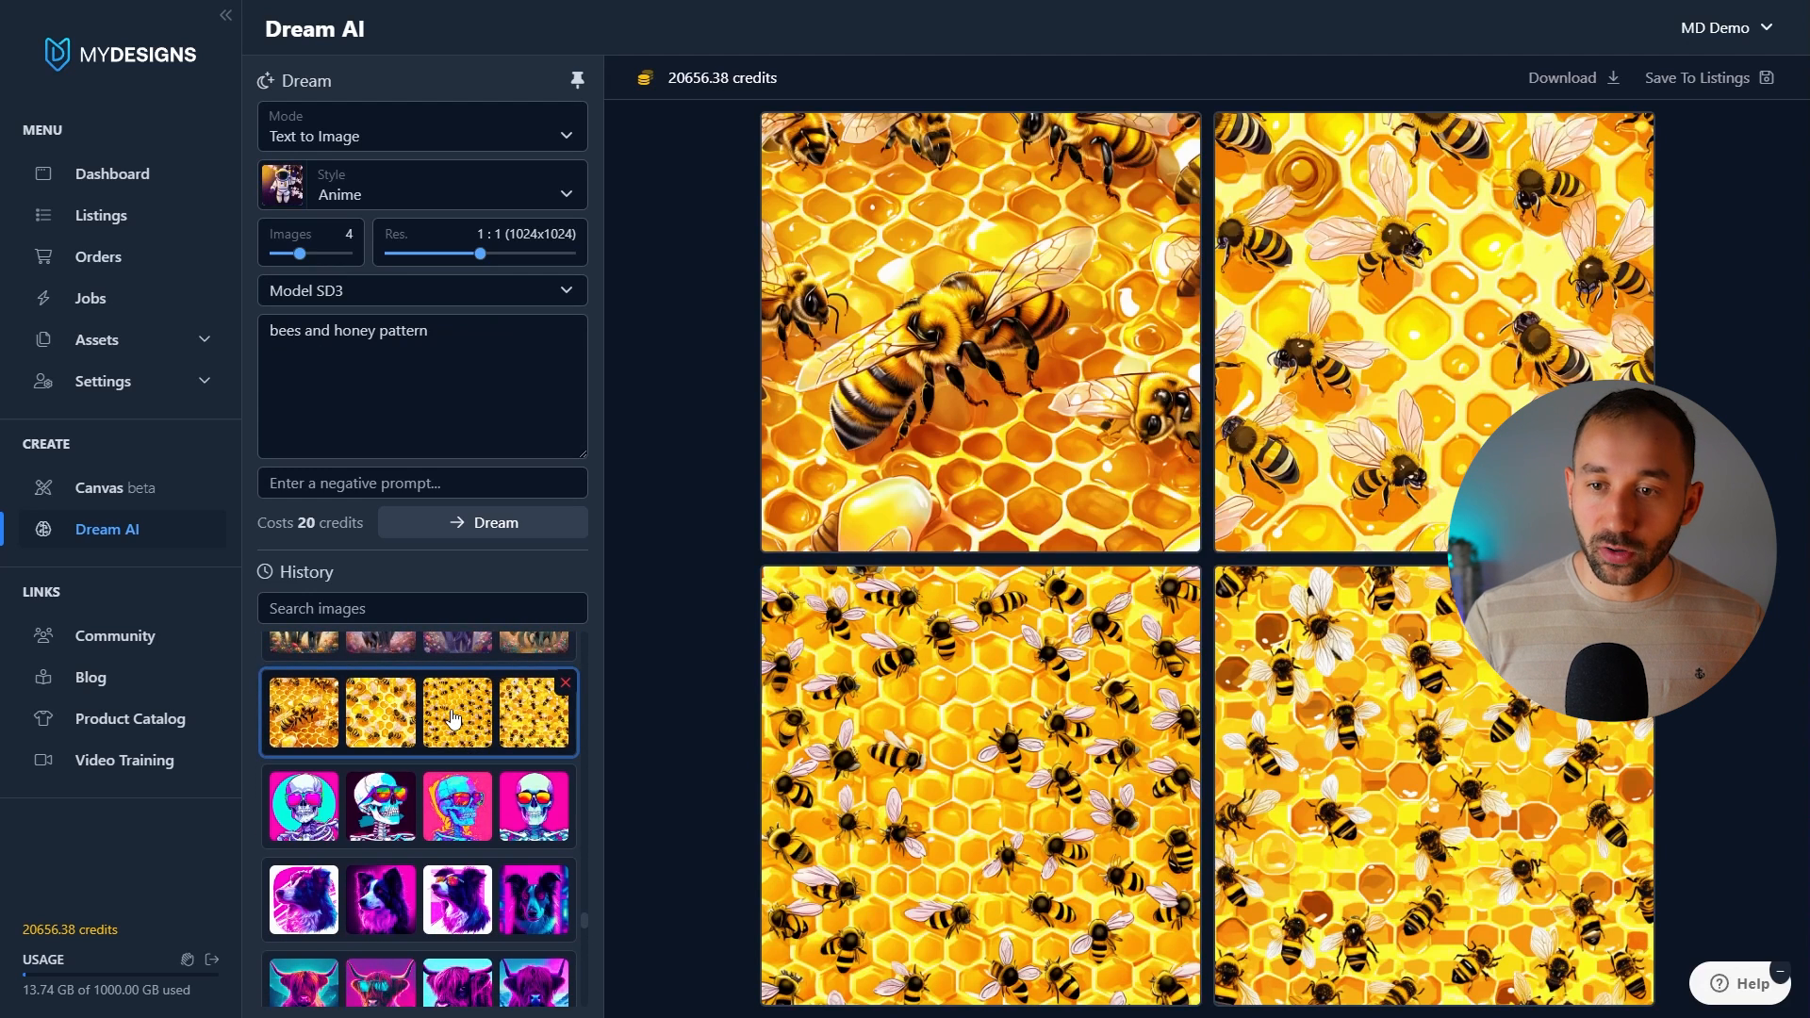
scroll(448, 725, down, 3)
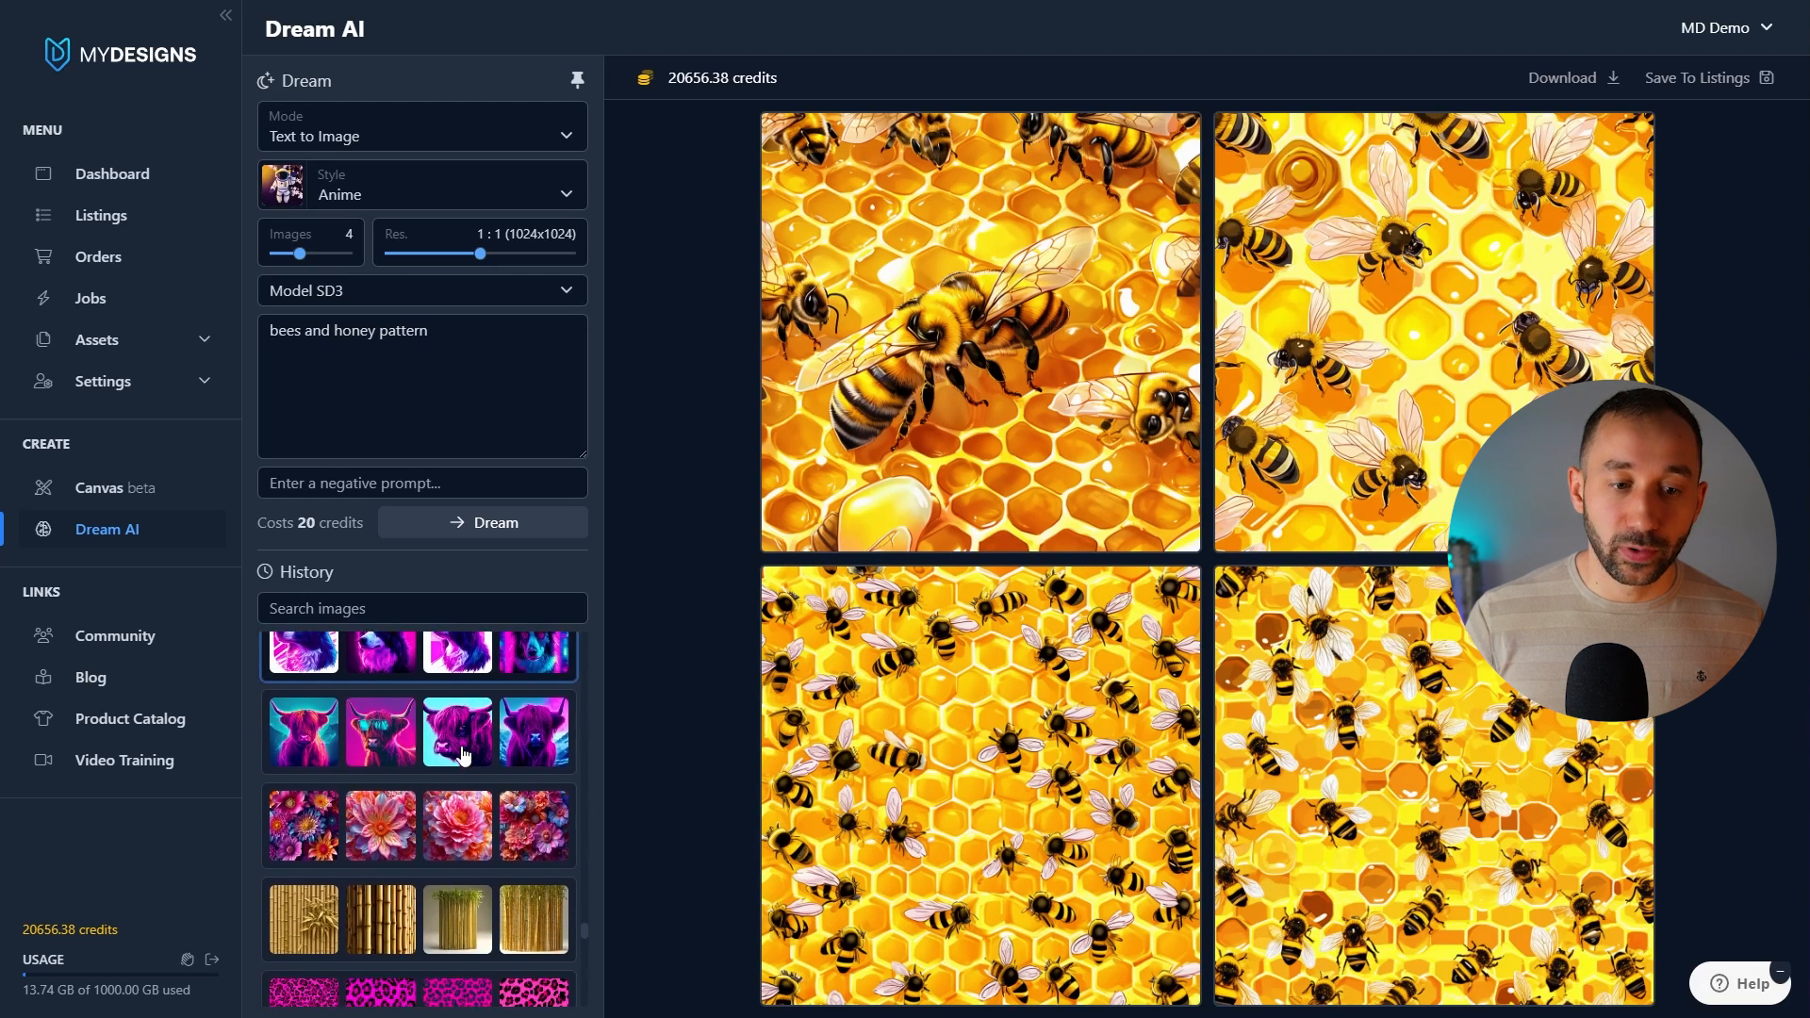
click(416, 902)
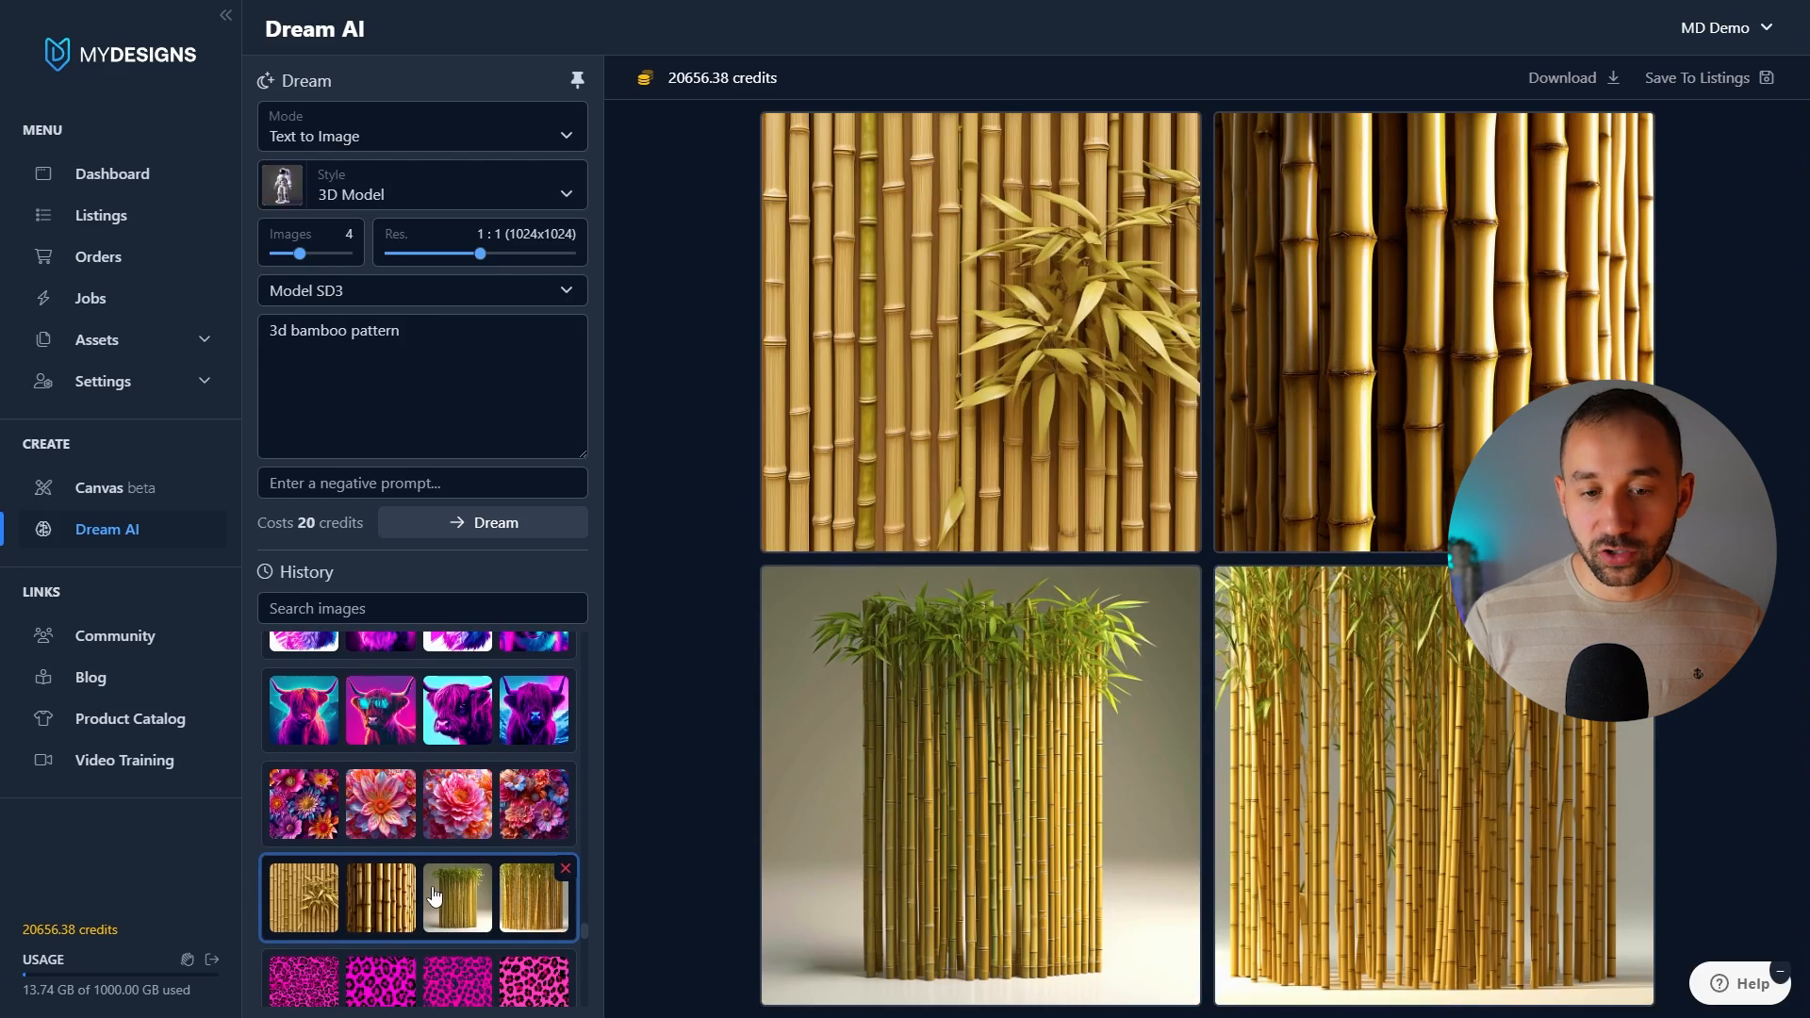
click(423, 813)
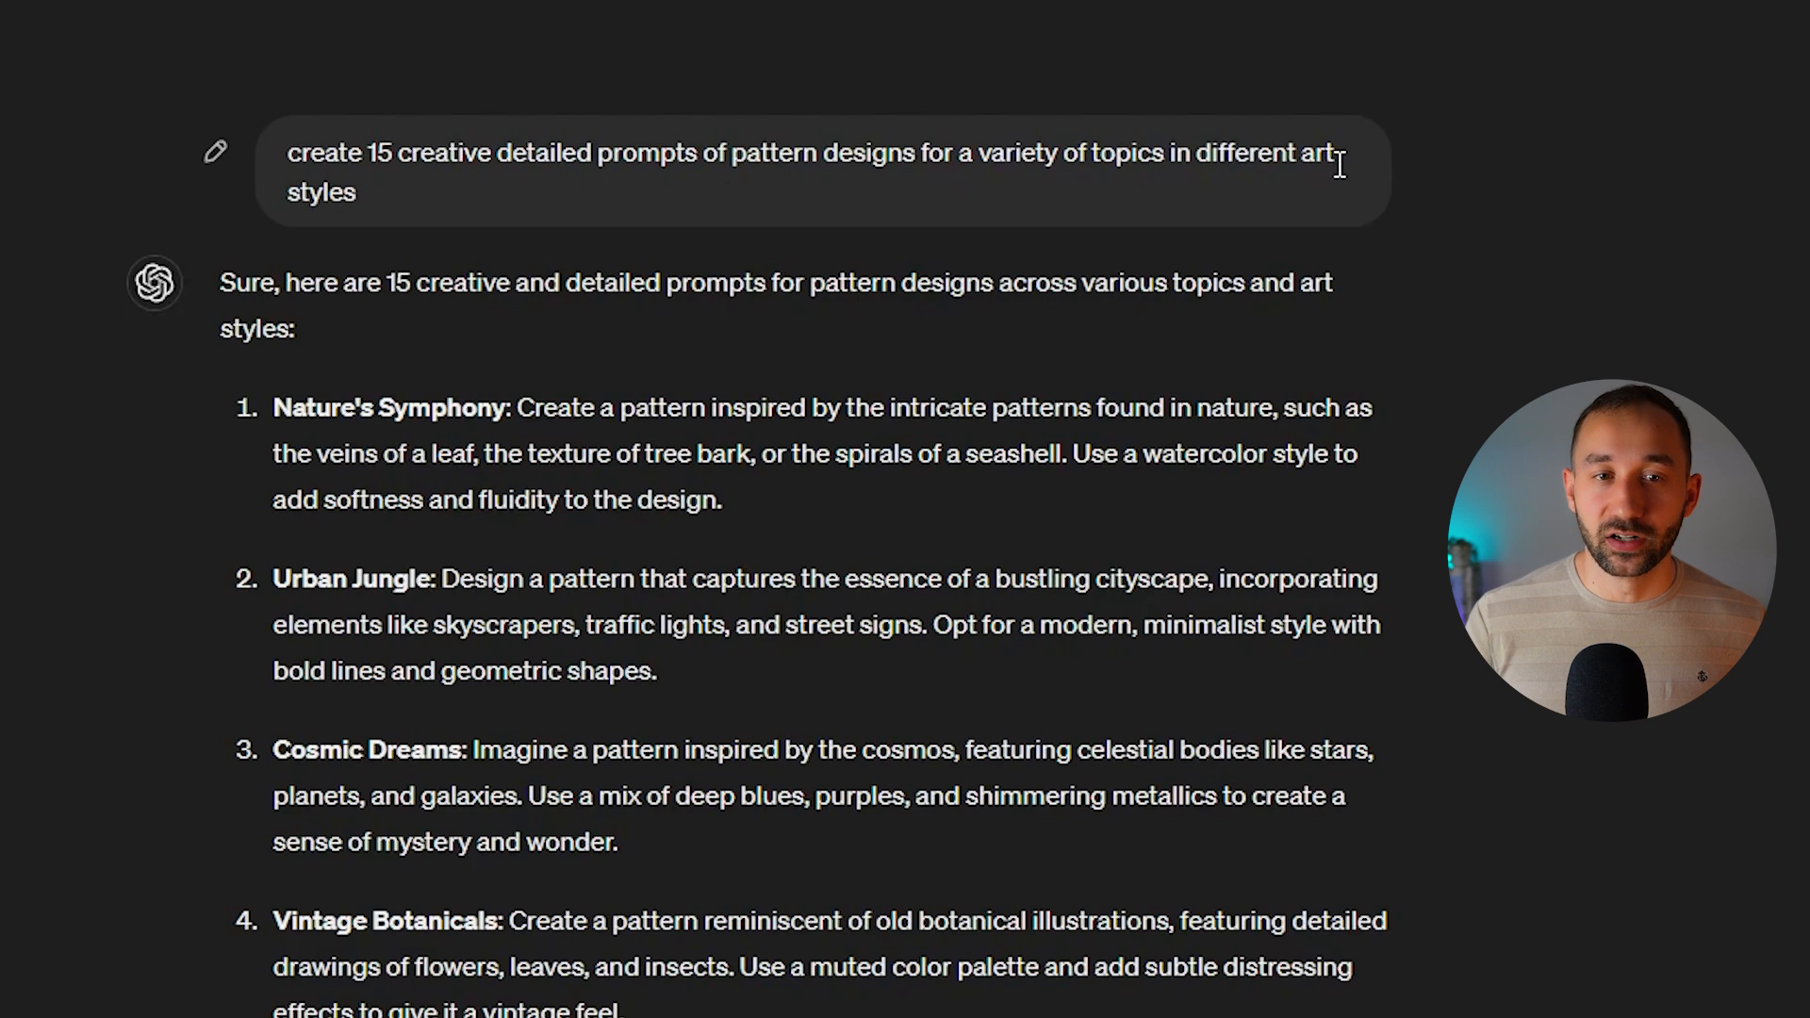
- In ChatGPT, read through the detailed pattern design prompts for a variety of topics and for fruit topics
scroll(1037, 707, down, 3)
drag(494, 419, 608, 518)
click(663, 524)
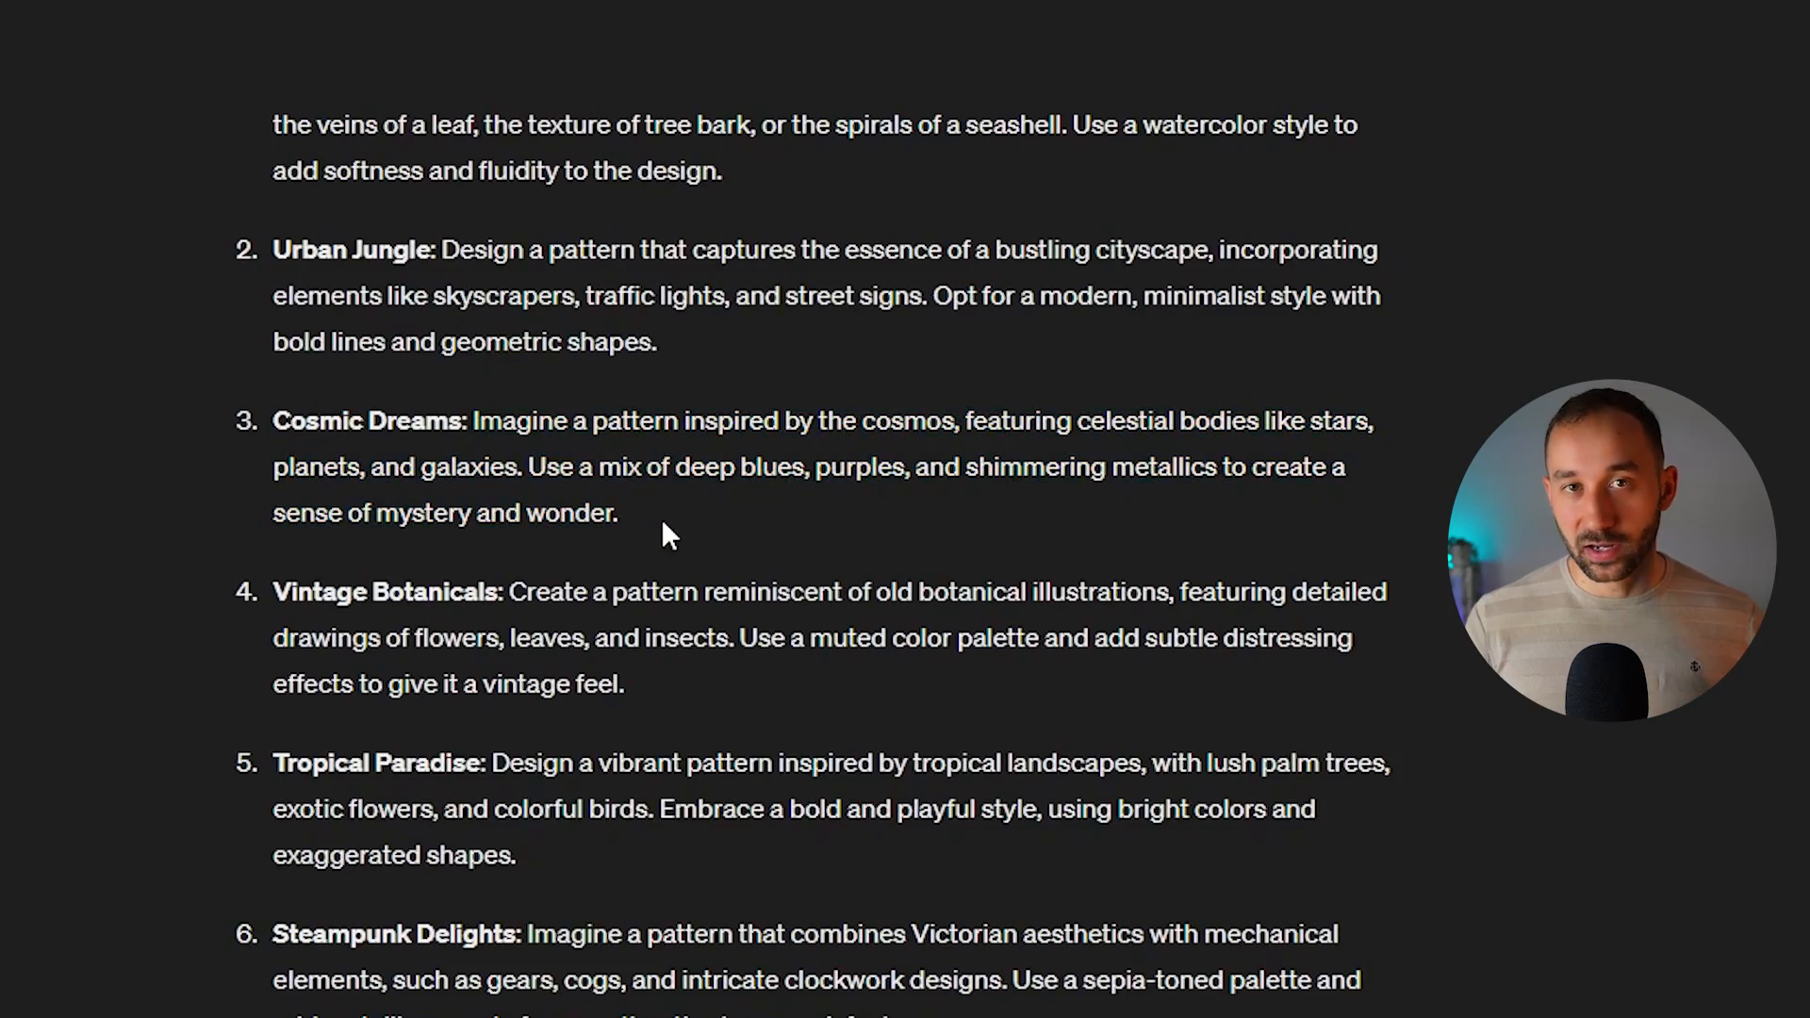
scroll(707, 668, down, 7)
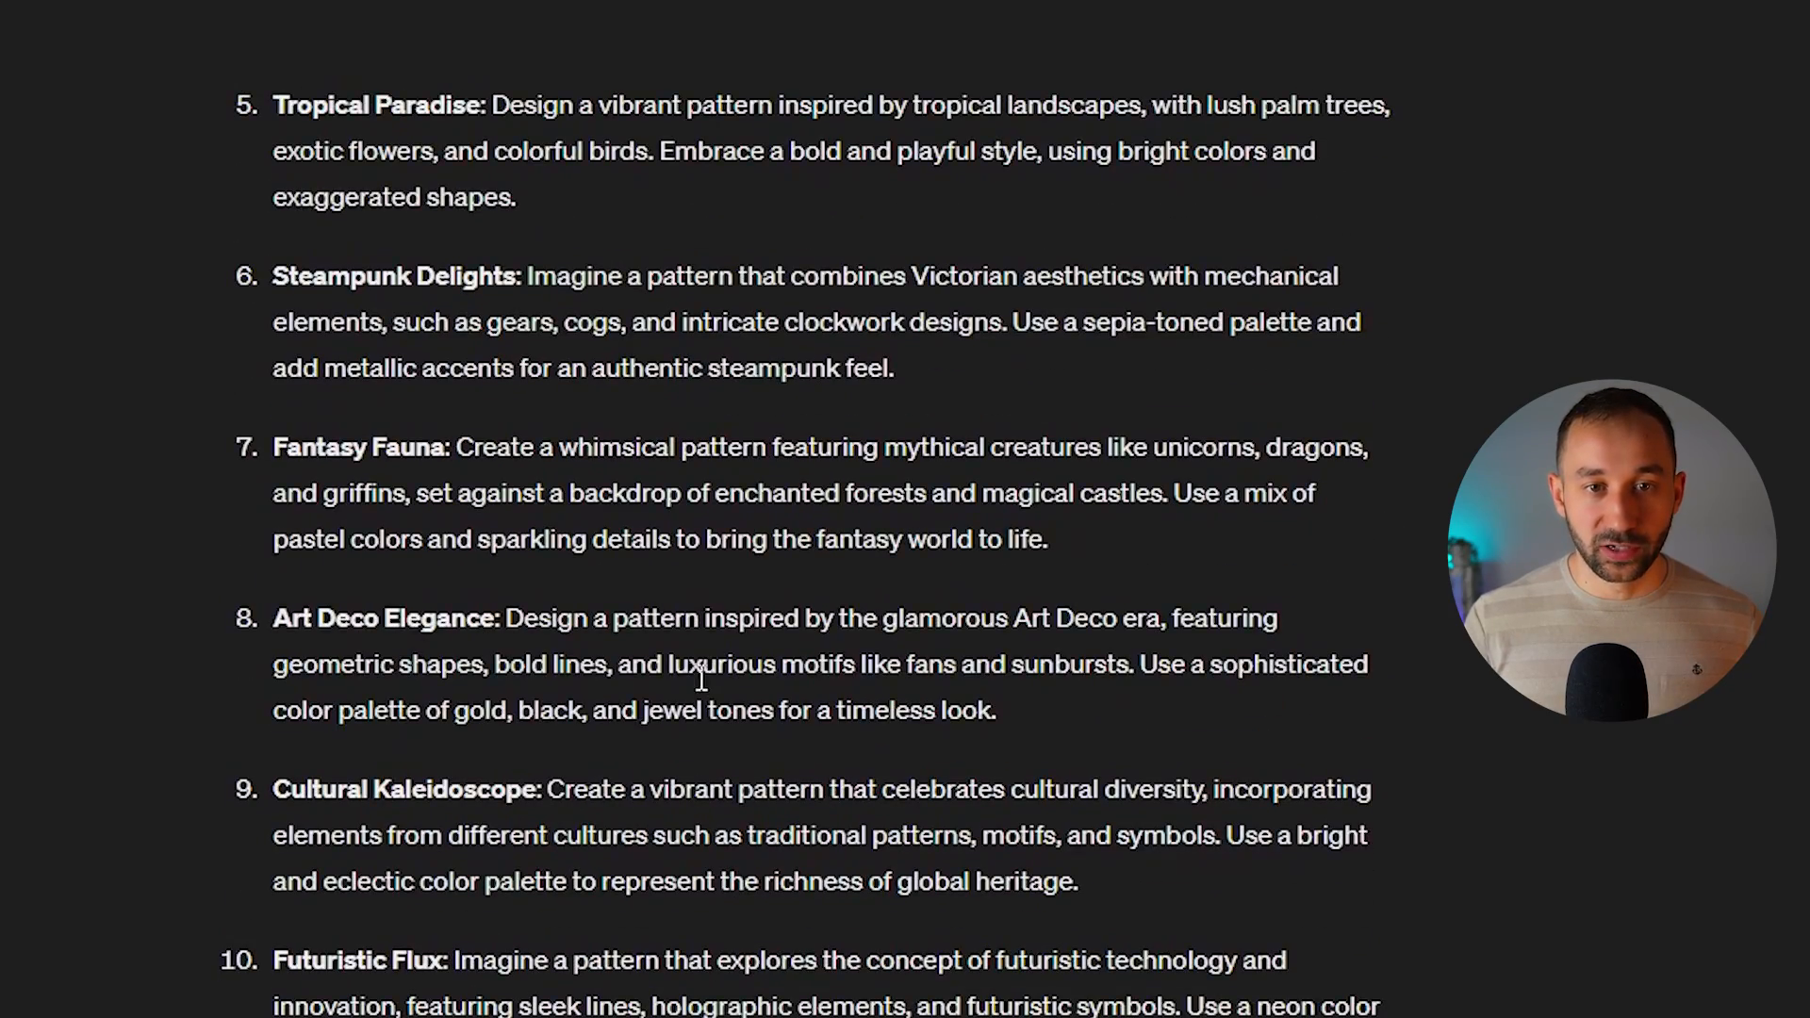
scroll(767, 734, down, 11)
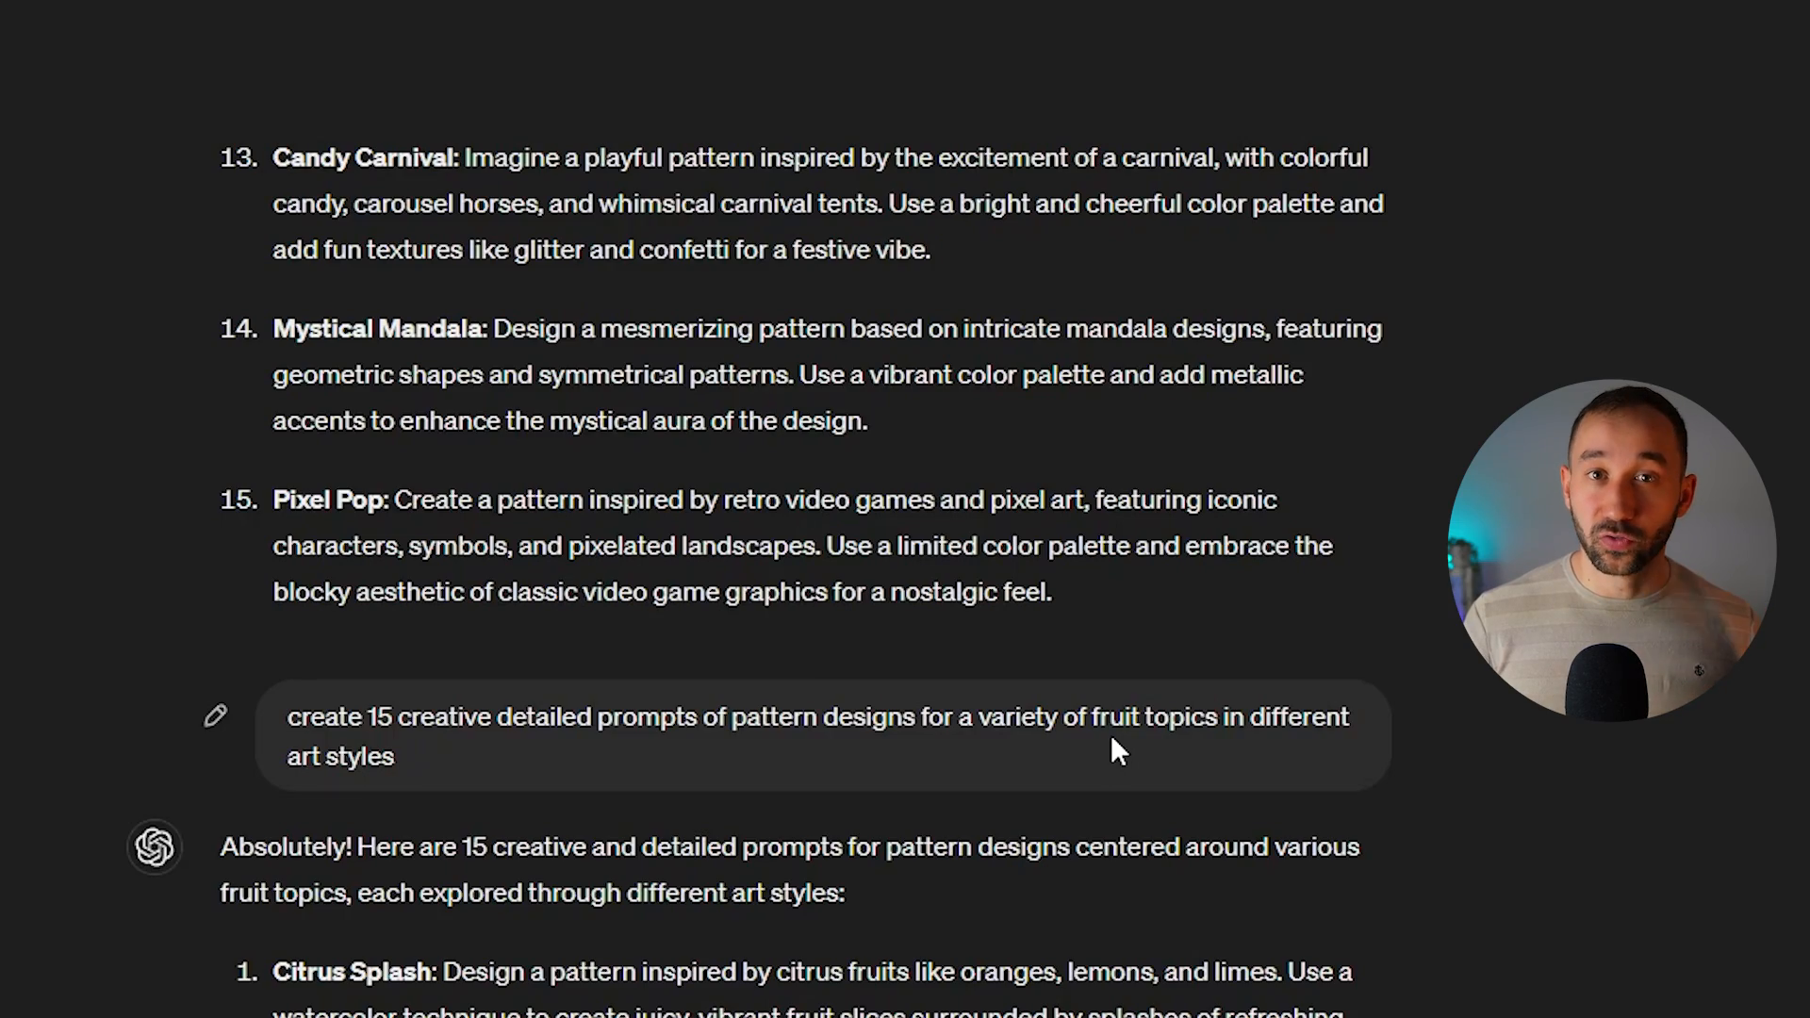
scroll(1099, 877, down, 7)
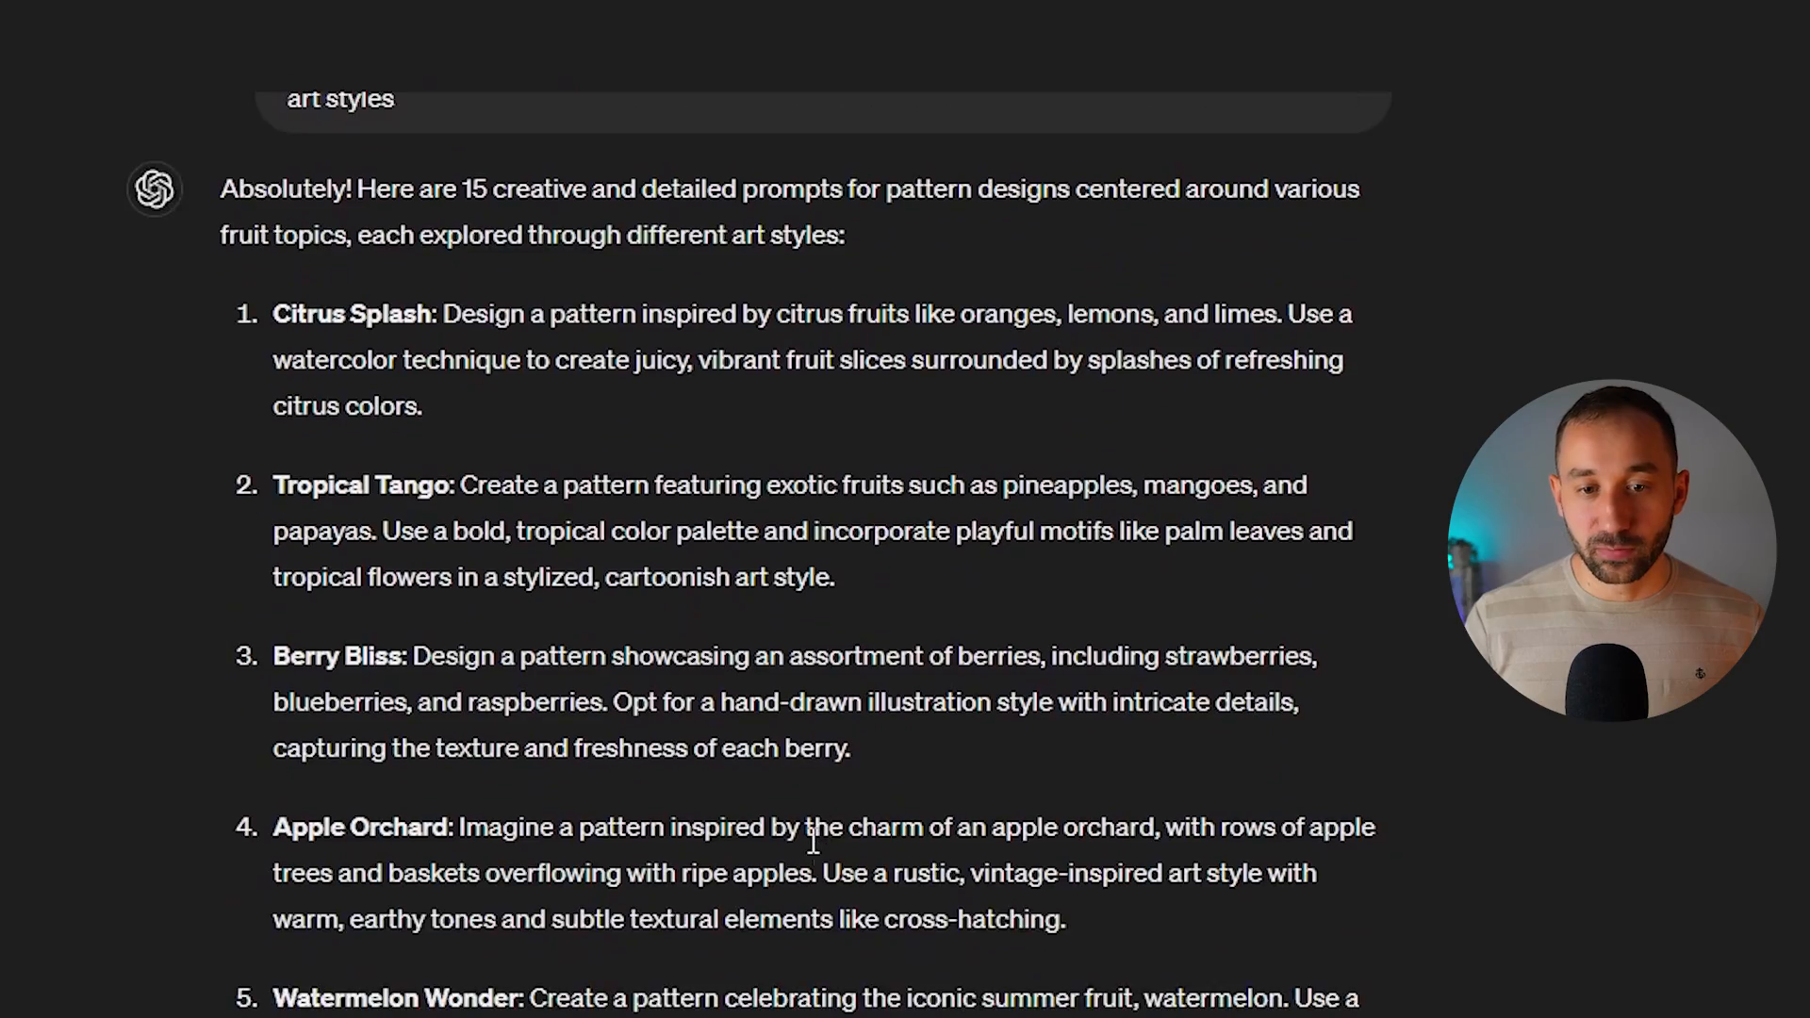
scroll(813, 842, down, 10)
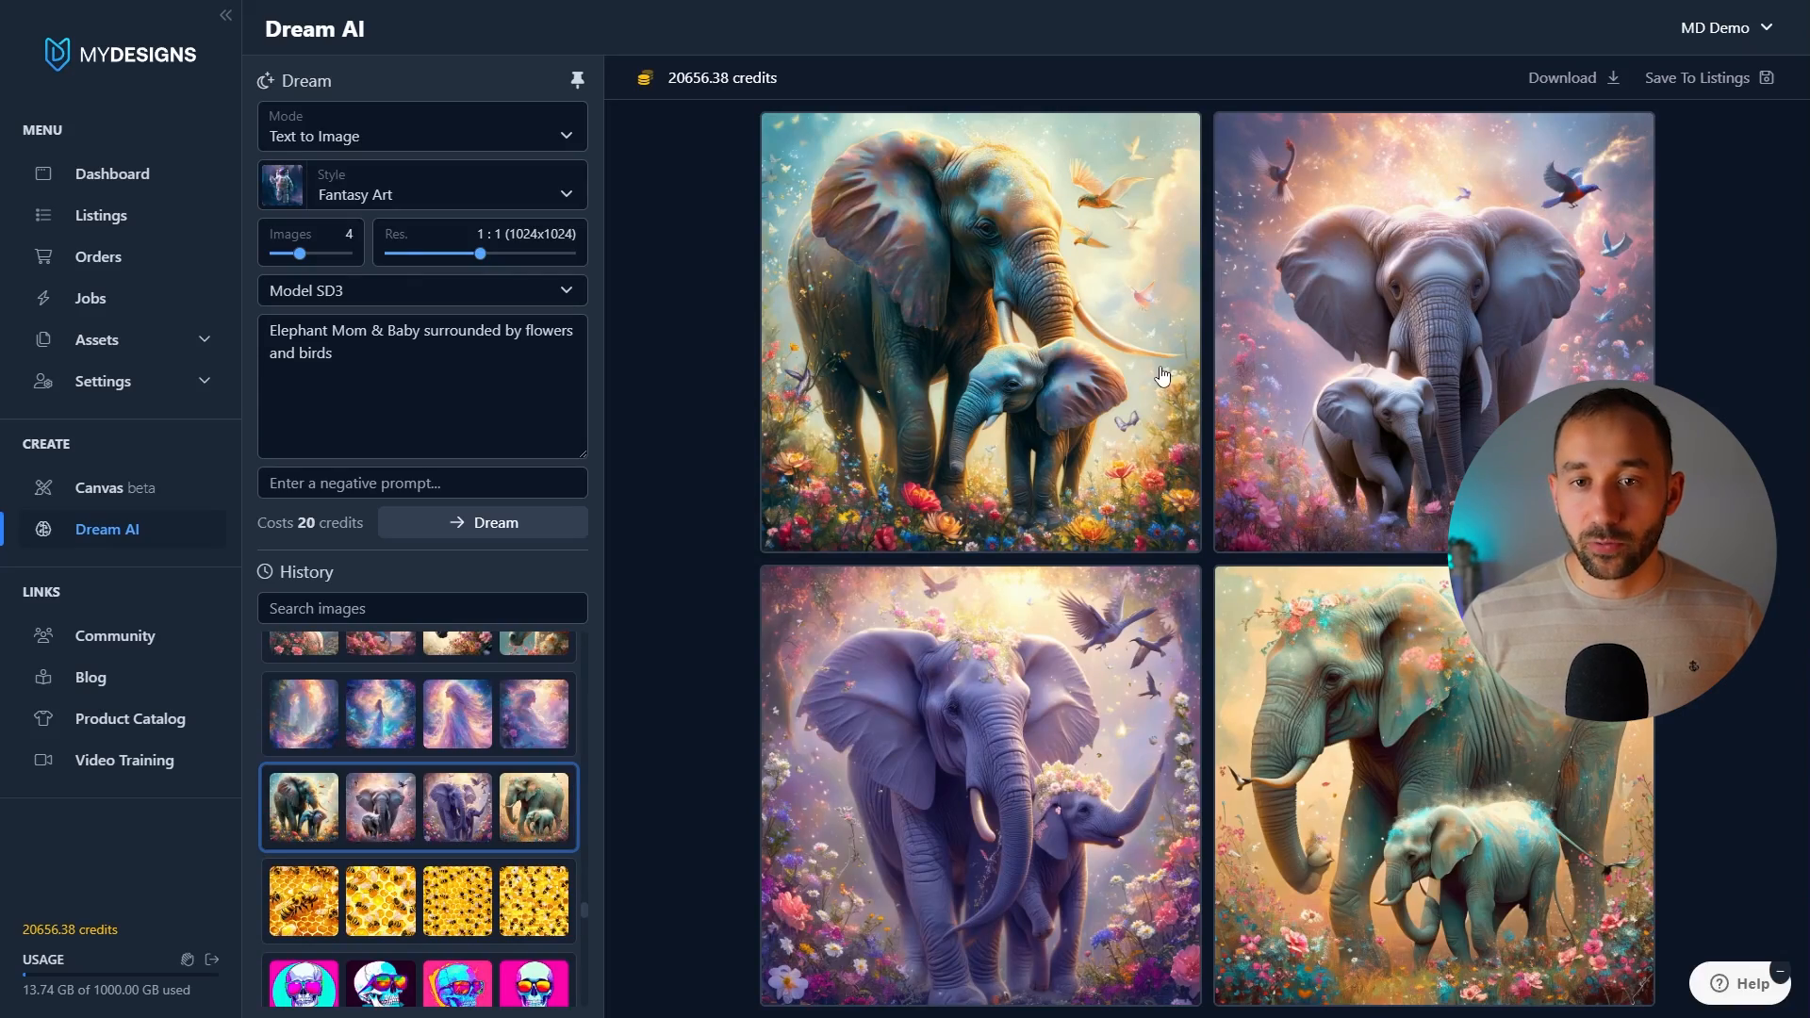
- In Dream AI, save three of the elephant images to Tumbler Wraps DEMO as new listings in the Straight slot, without upscaling
click(1031, 322)
click(1339, 697)
click(1002, 705)
click(1692, 79)
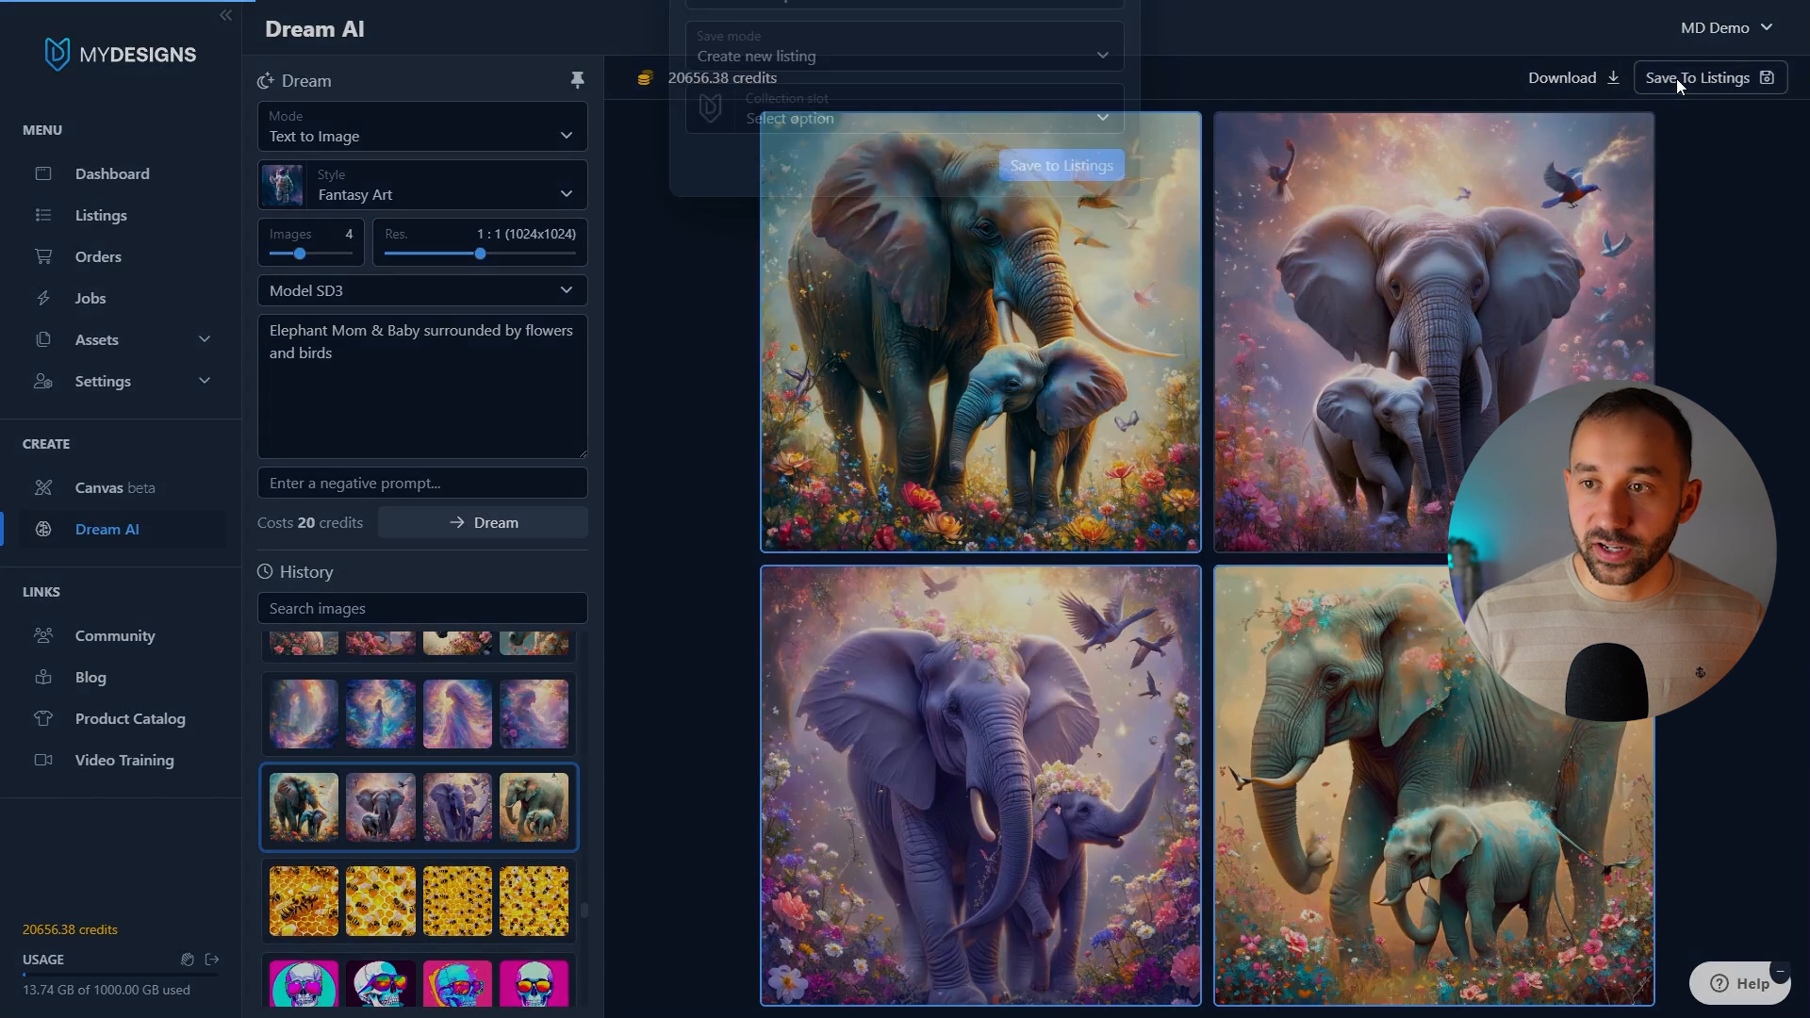
click(831, 325)
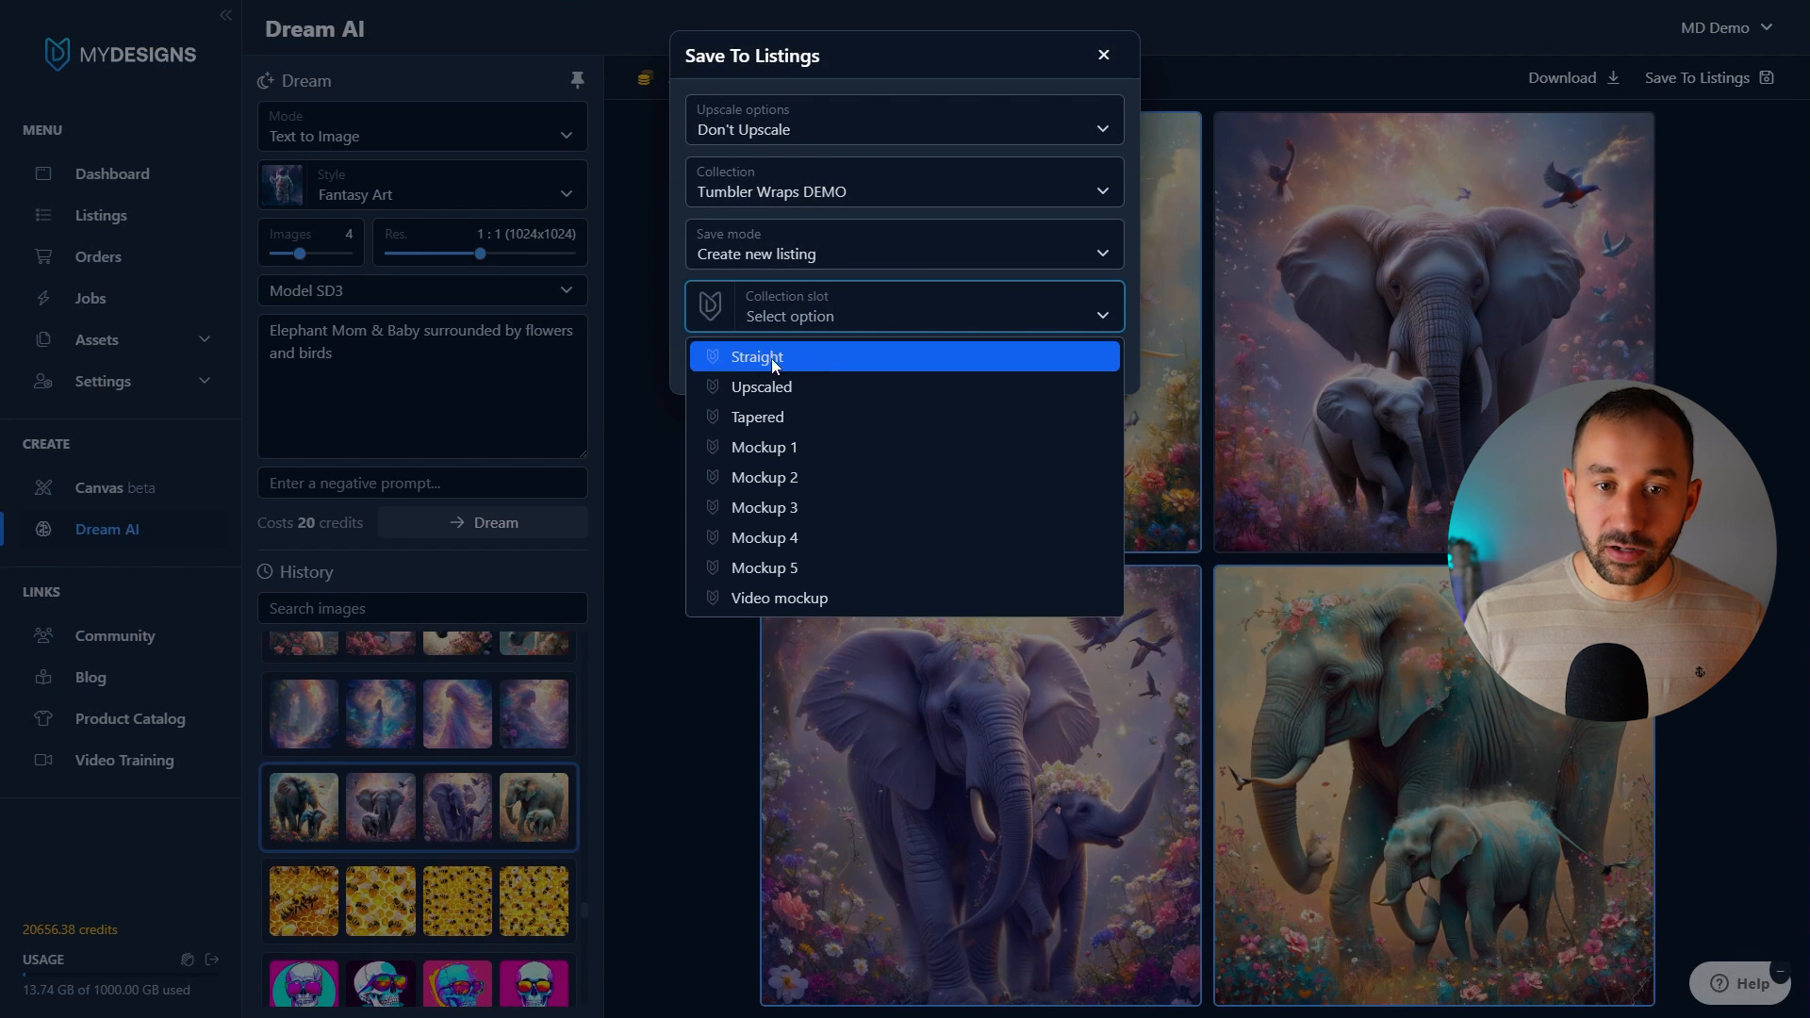
click(802, 360)
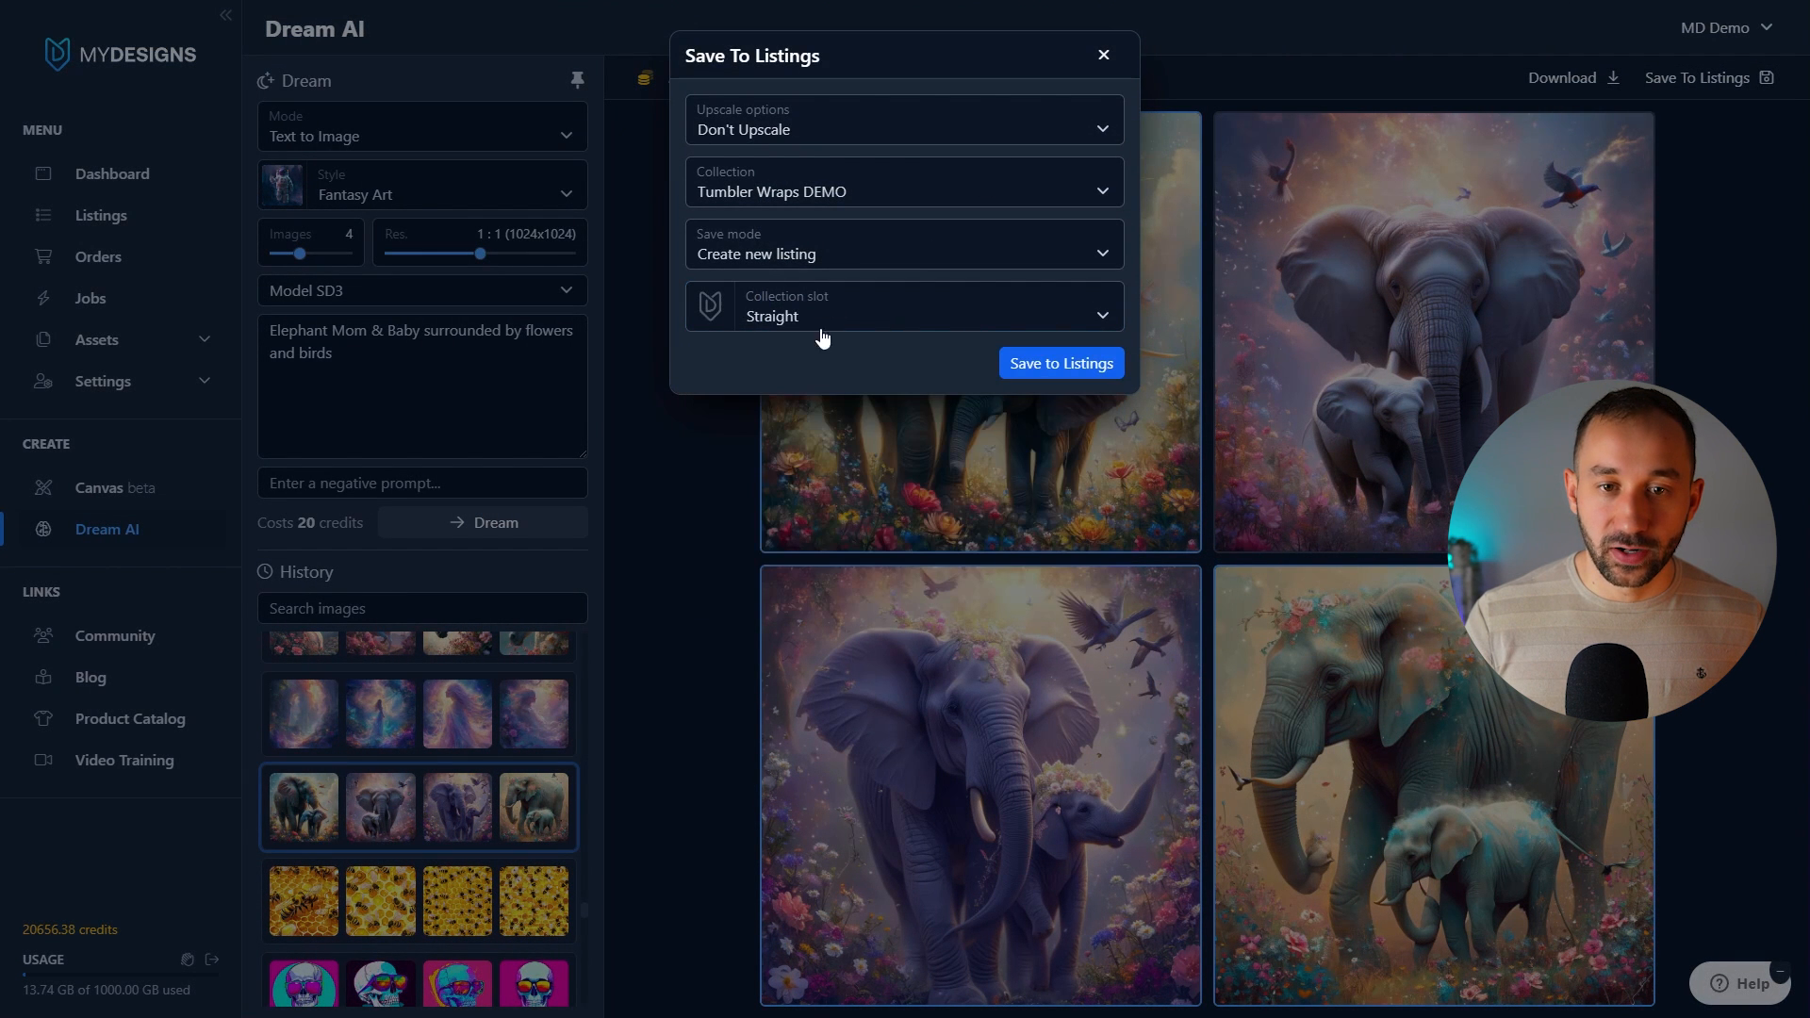
click(1072, 368)
click(1075, 181)
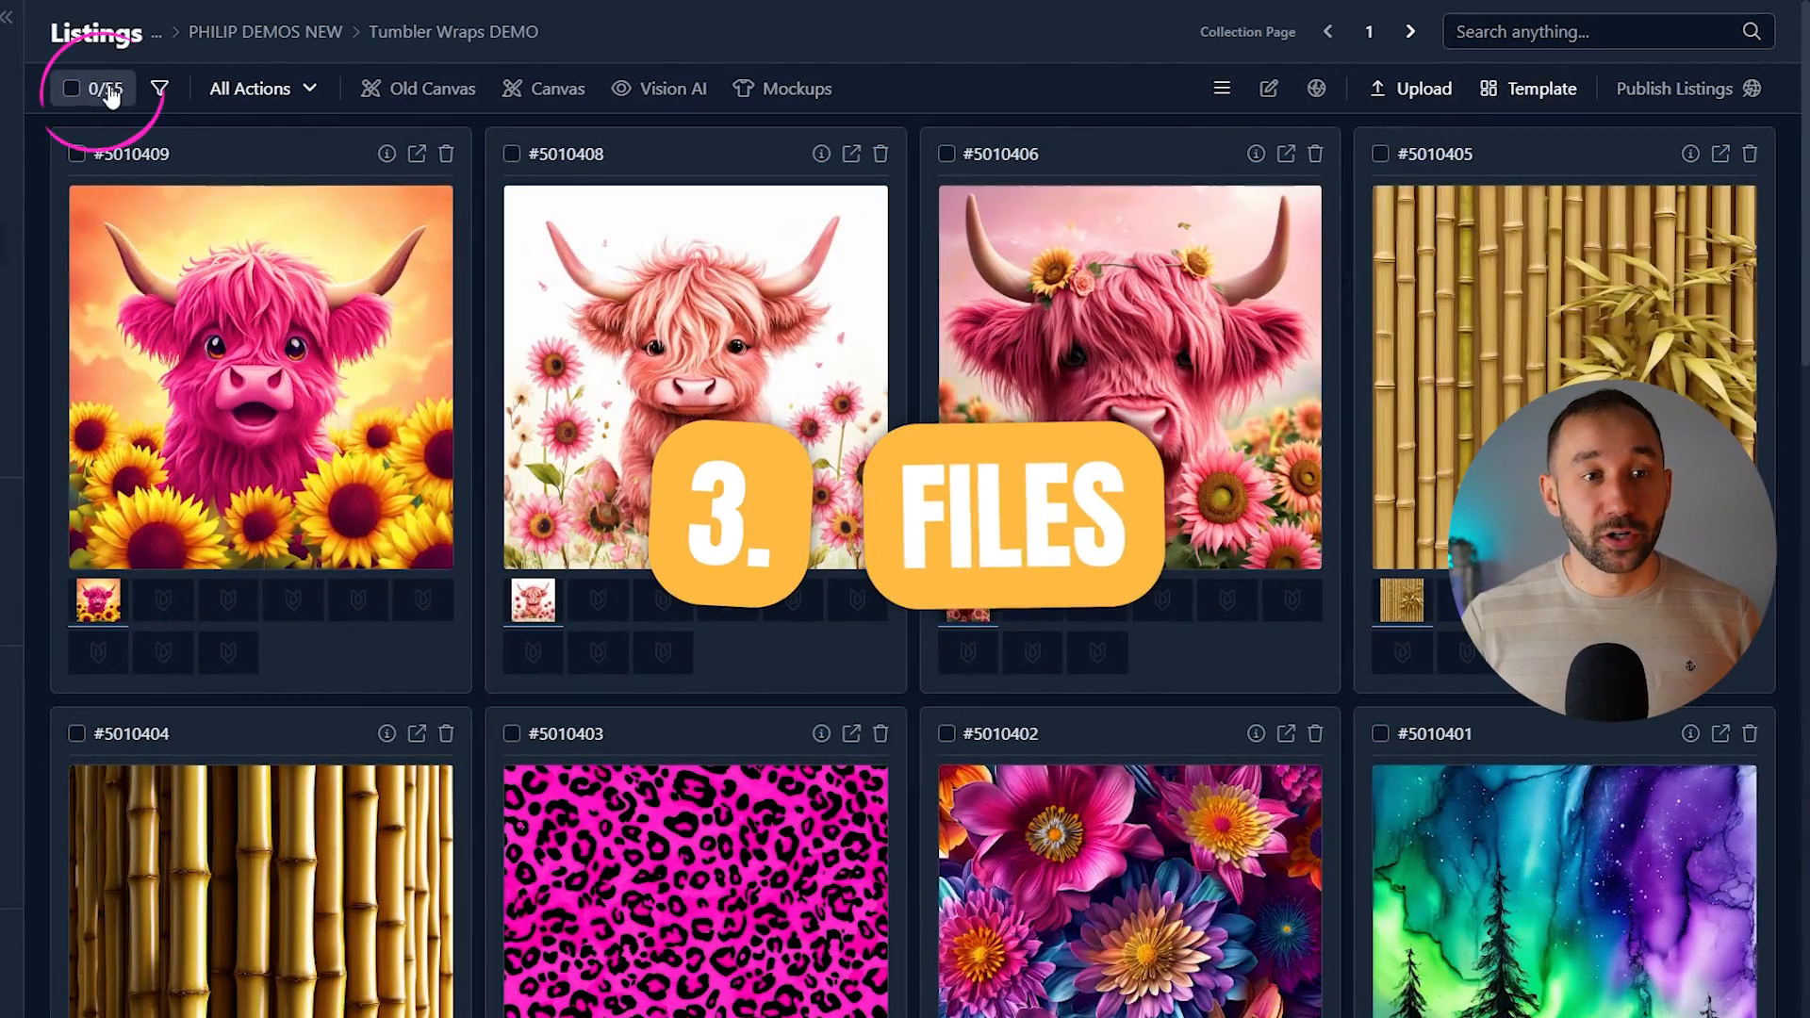
- Look over the listings in the Tumbler Wraps DEMO collection and select all of them
scroll(475, 434, down, 8)
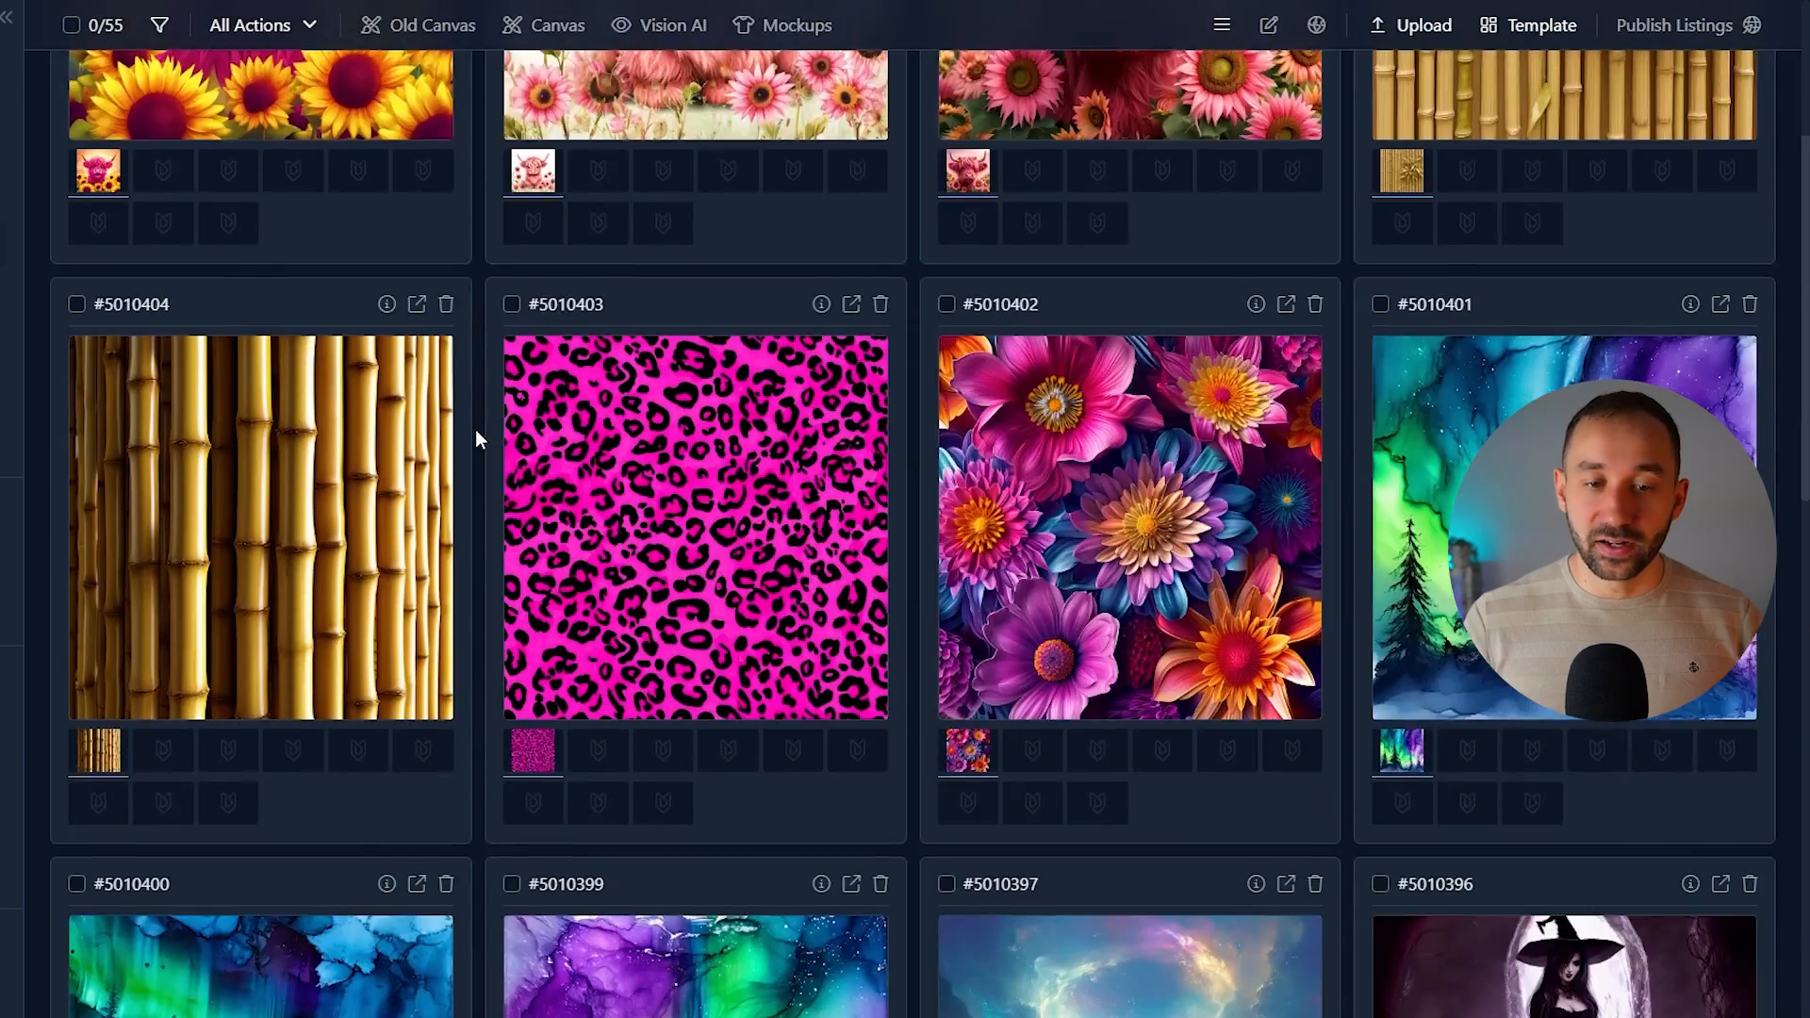
scroll(475, 432, down, 10)
scroll(462, 227, up, 18)
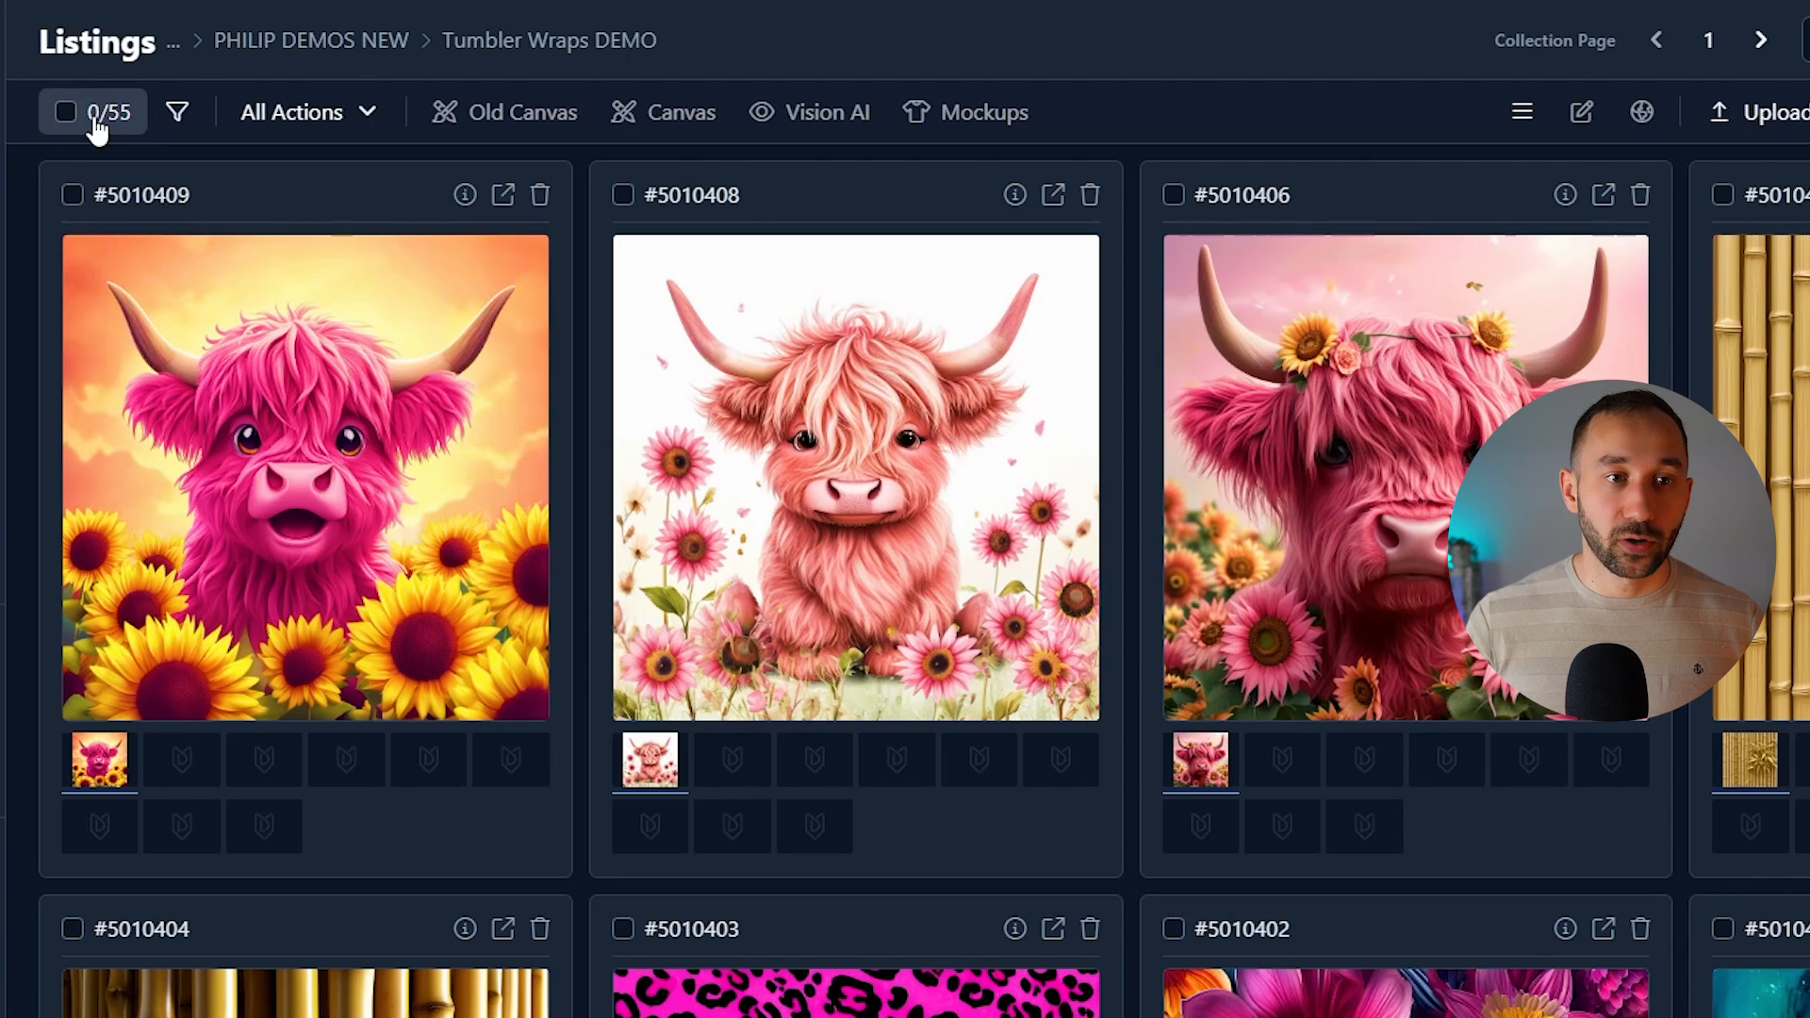
click(96, 123)
click(175, 257)
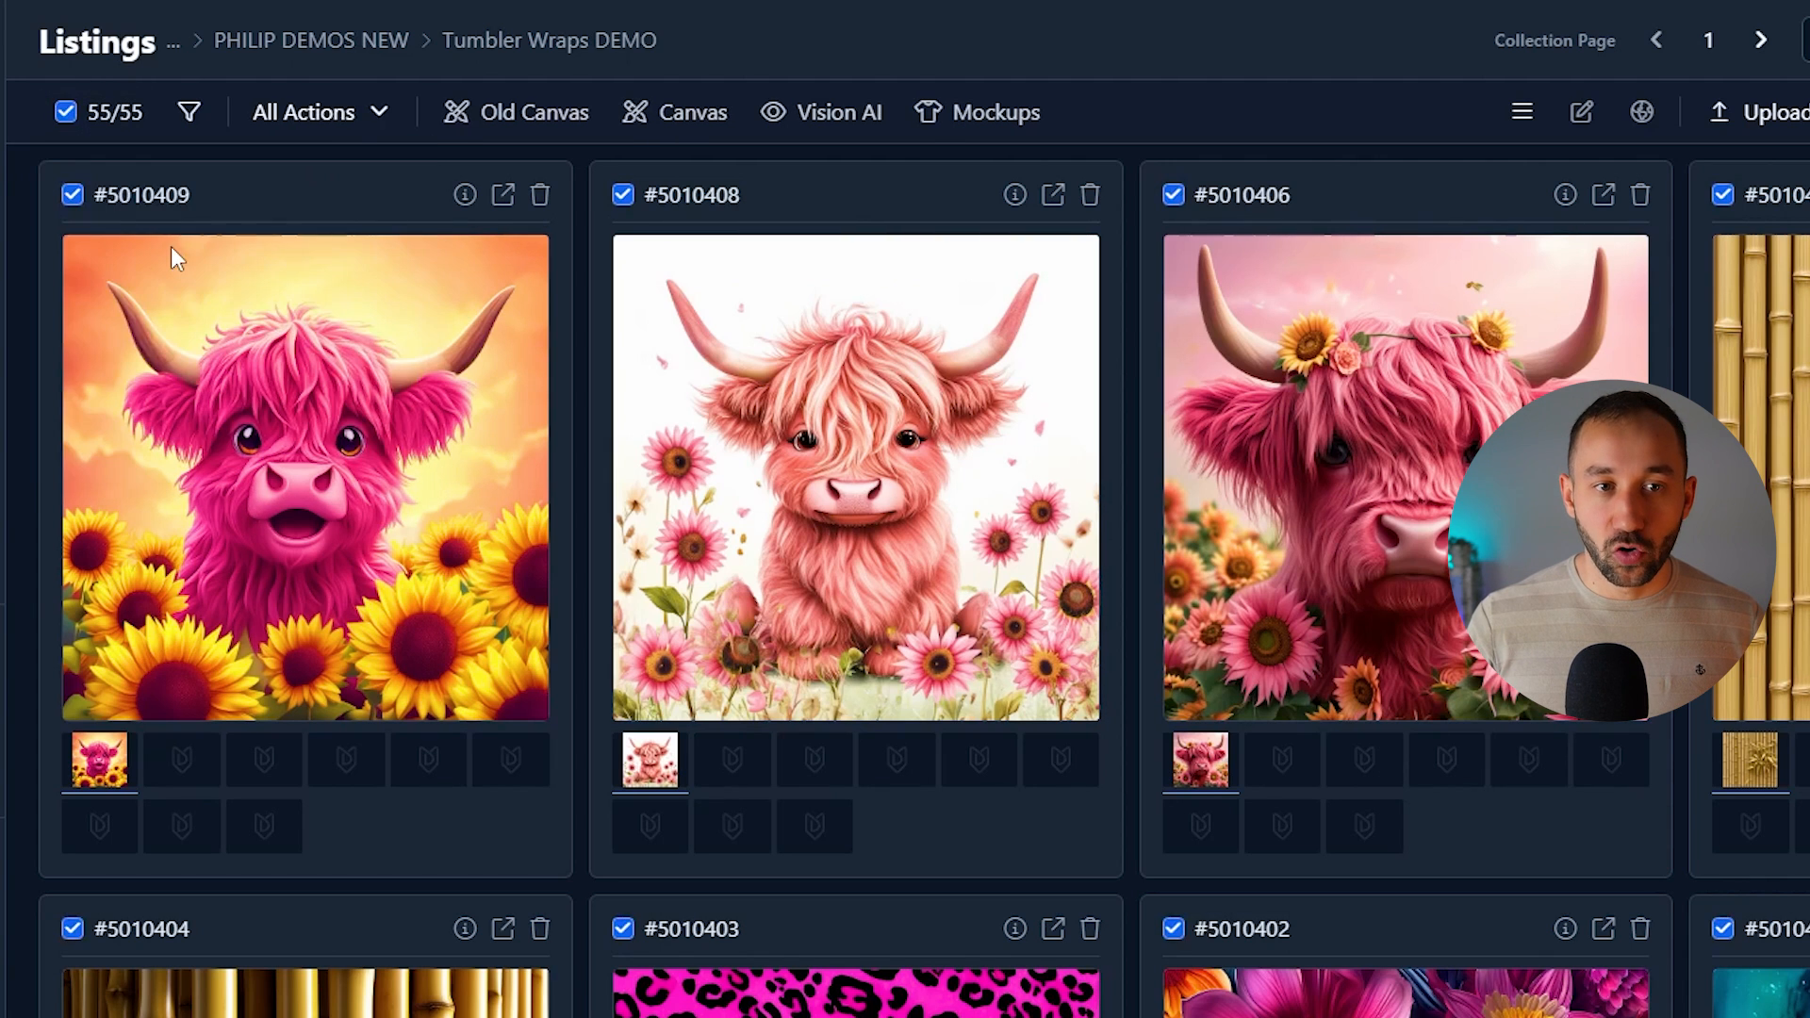
- Upscale the selected listings' images from the Straight slot into the Upscaled slot, with maximum width and height 4096
click(347, 132)
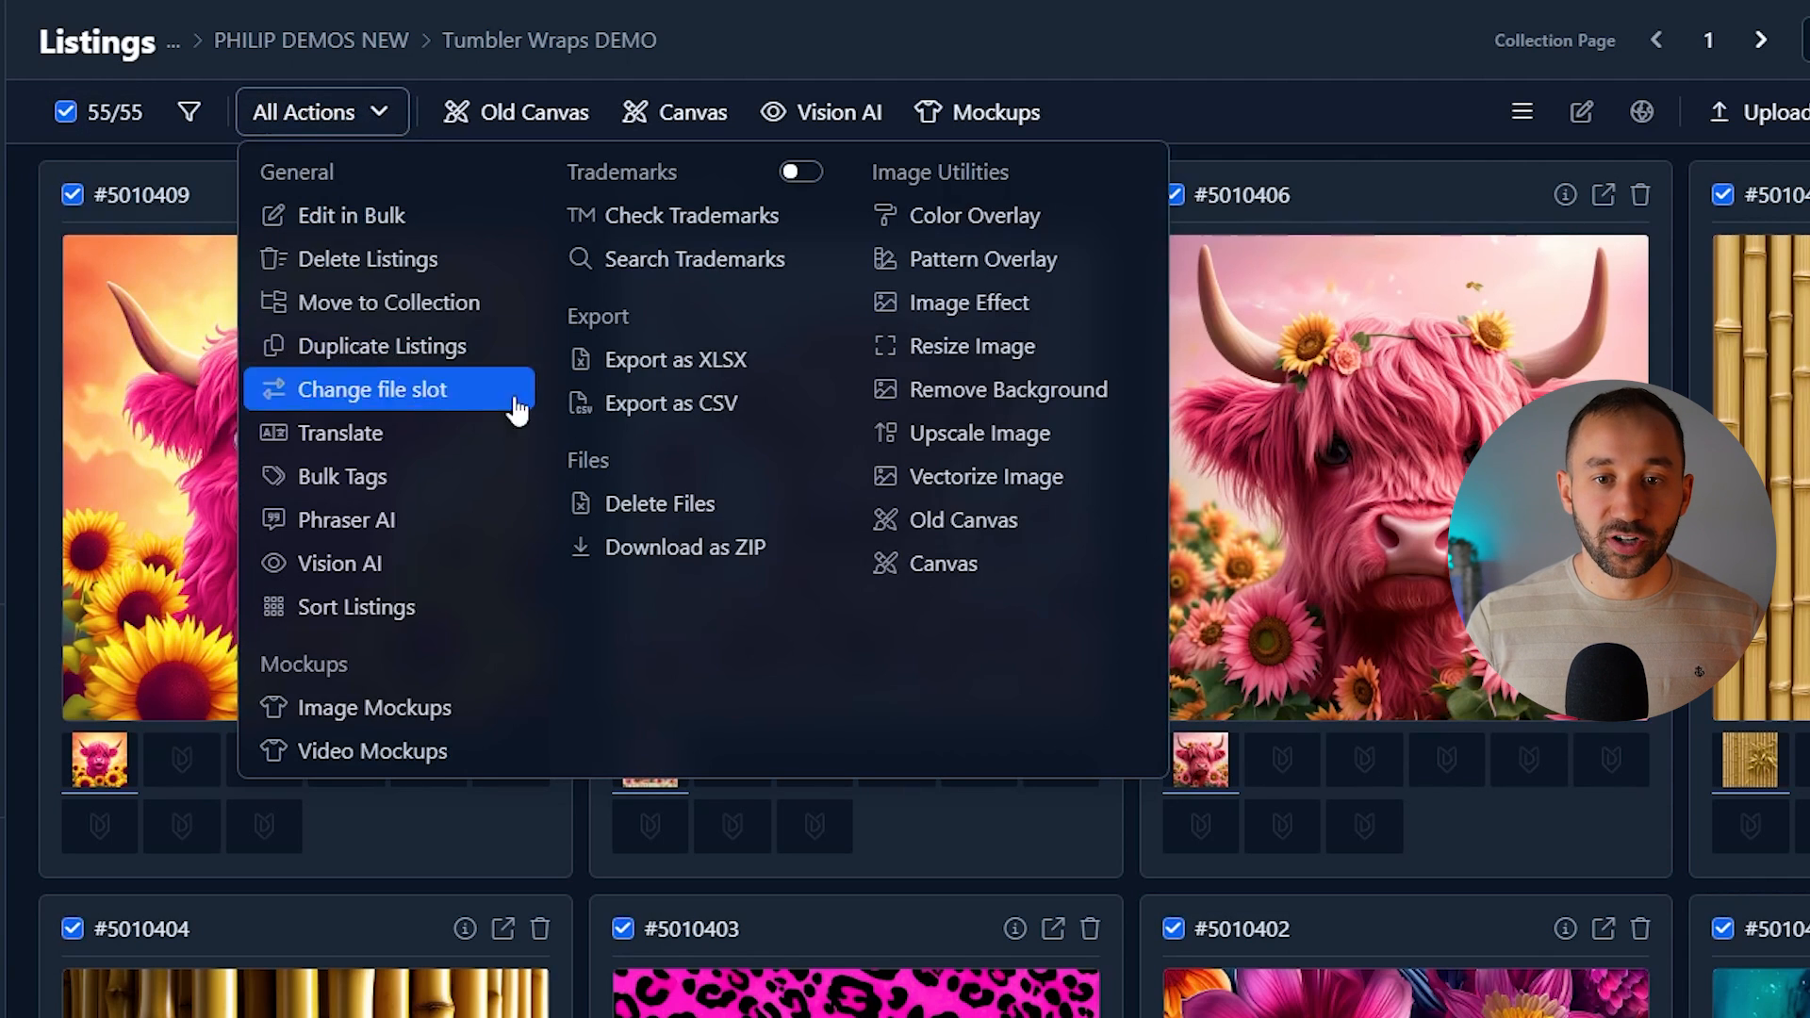
click(1018, 434)
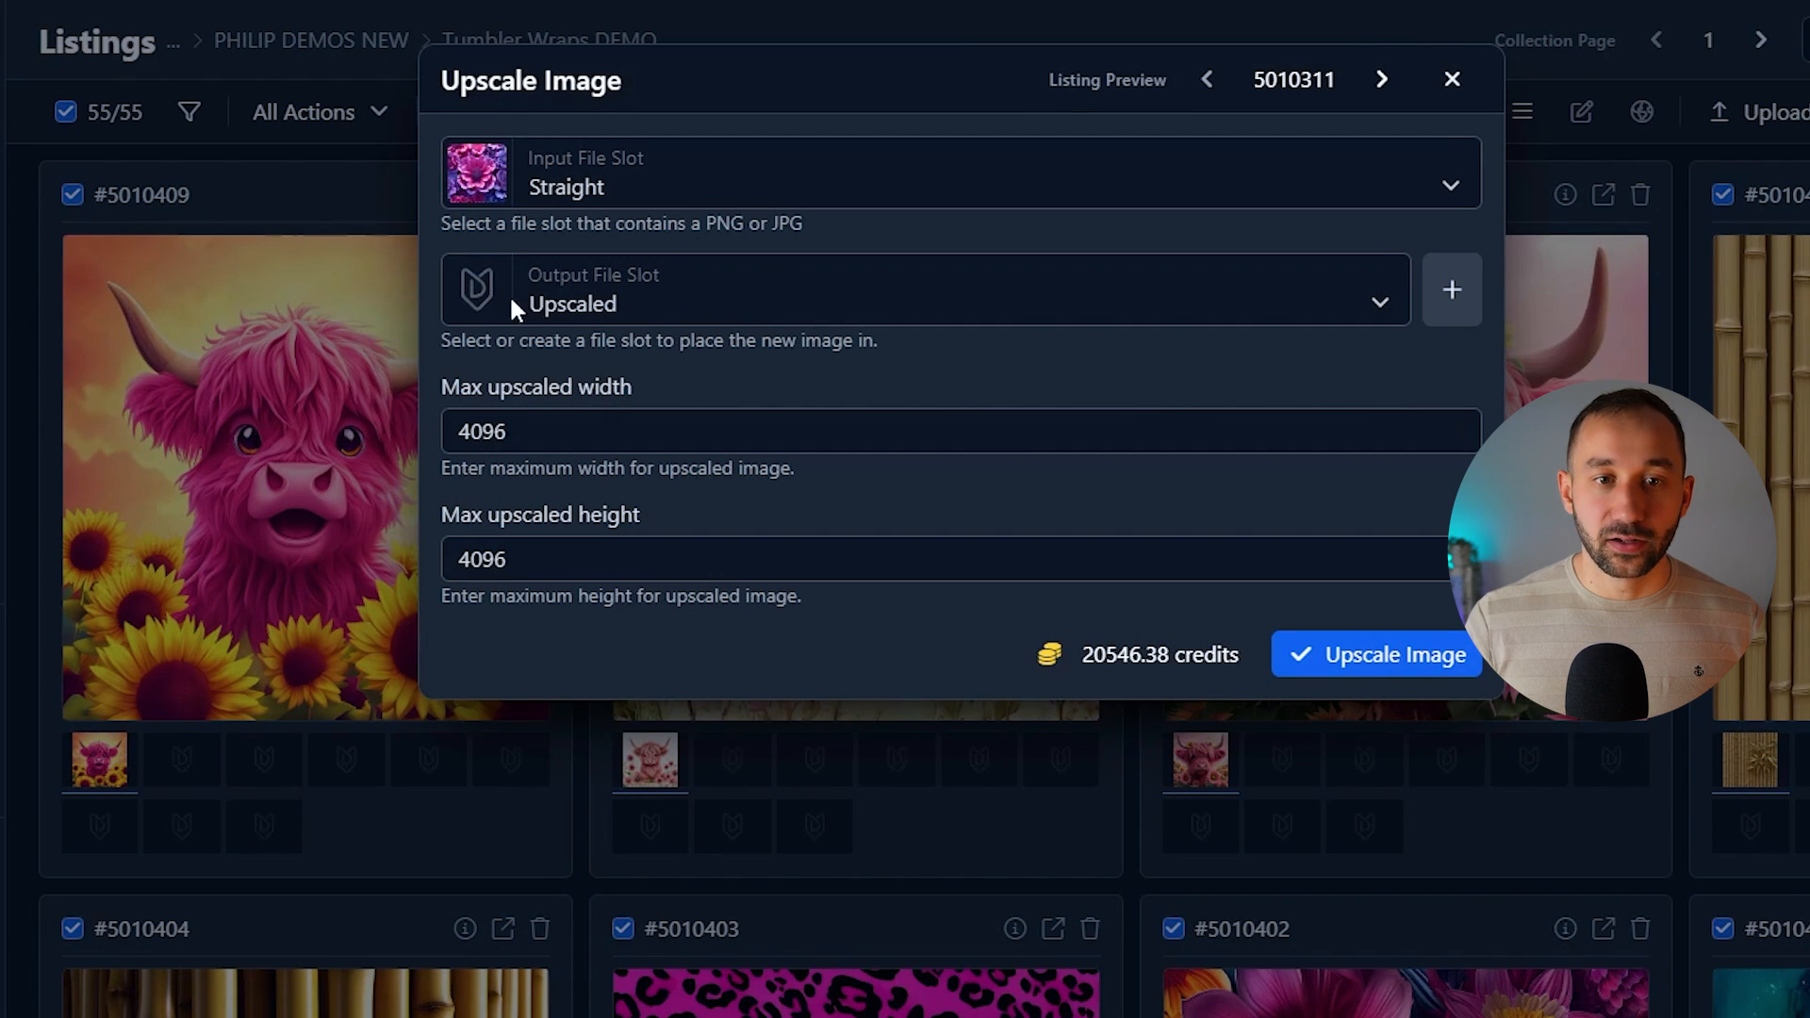
click(660, 312)
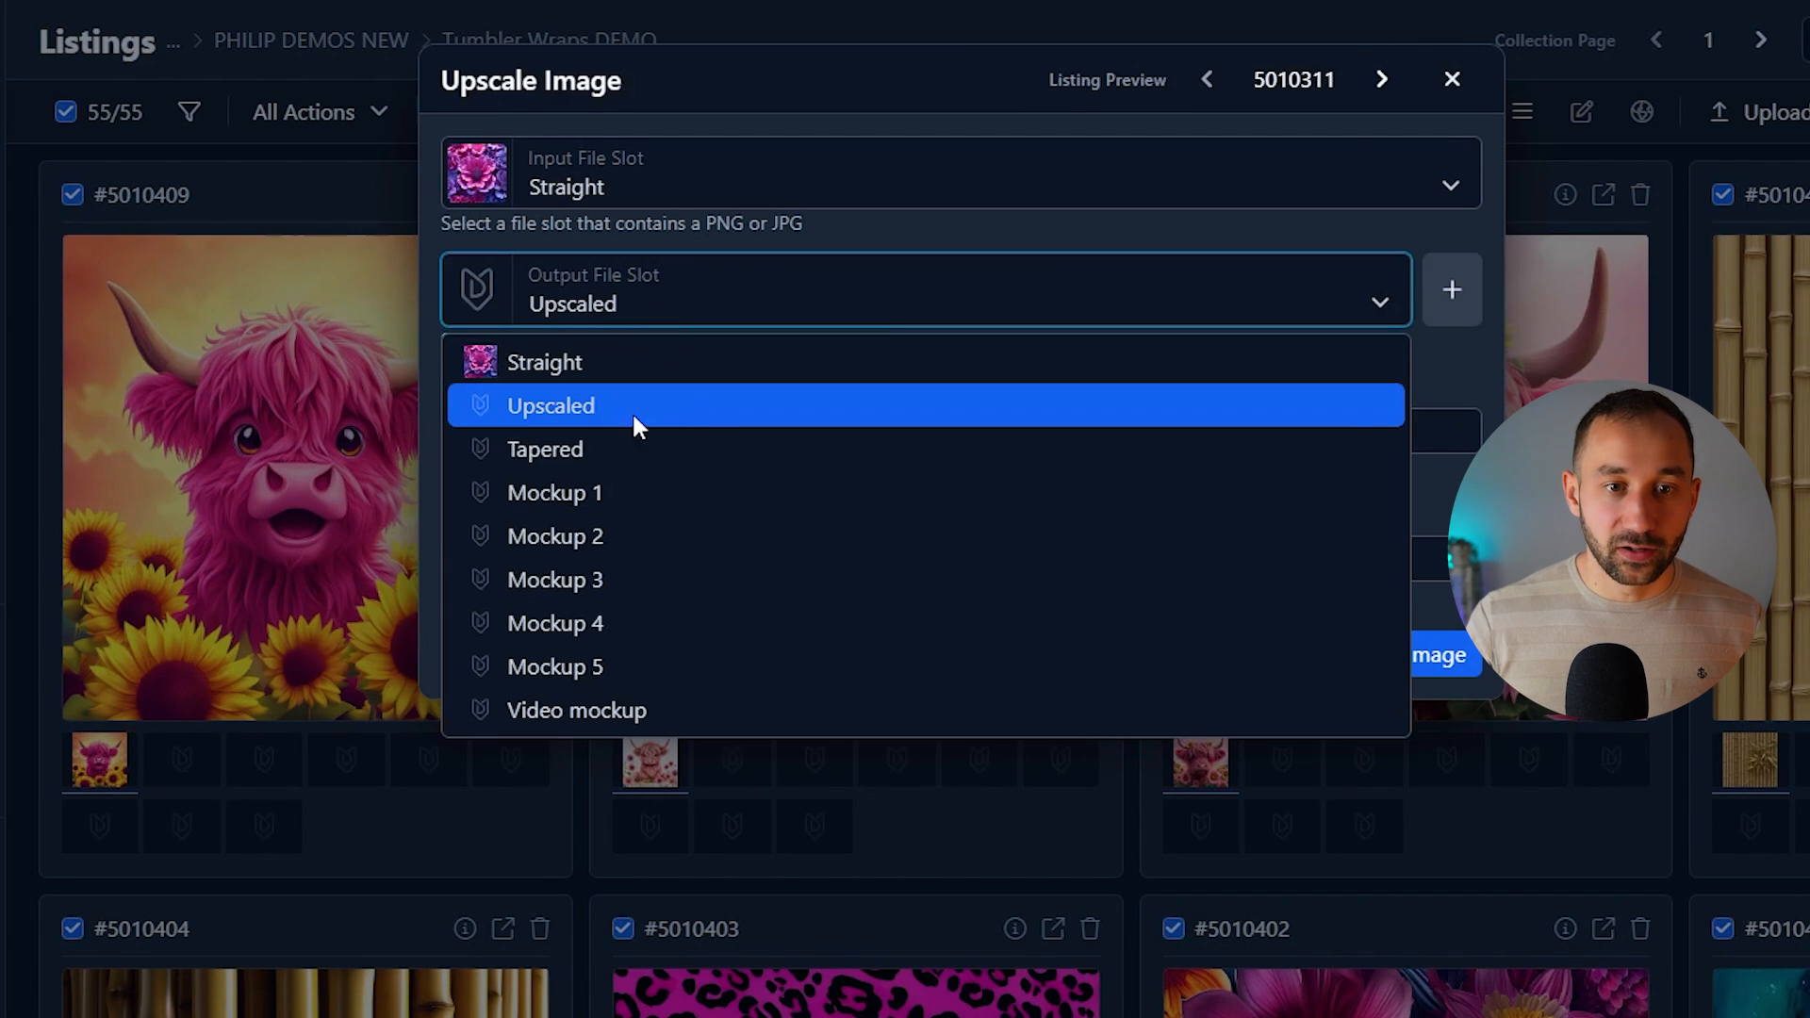
click(614, 407)
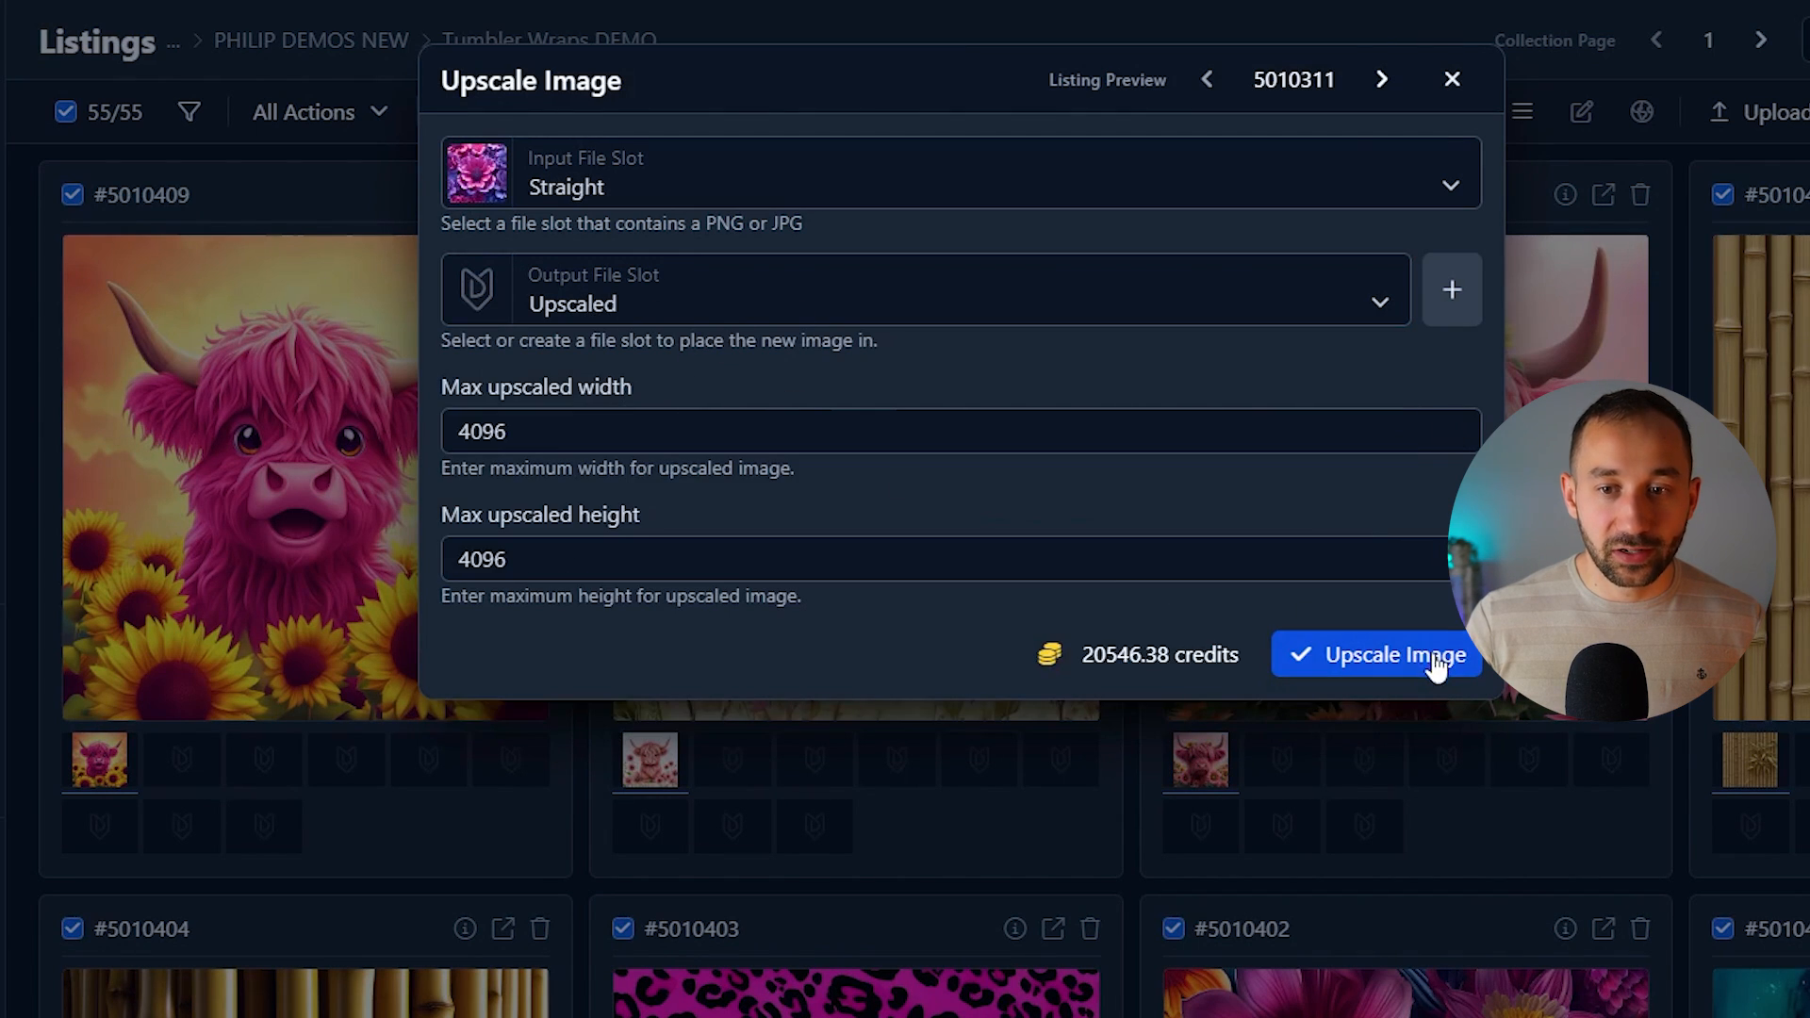
click(1405, 664)
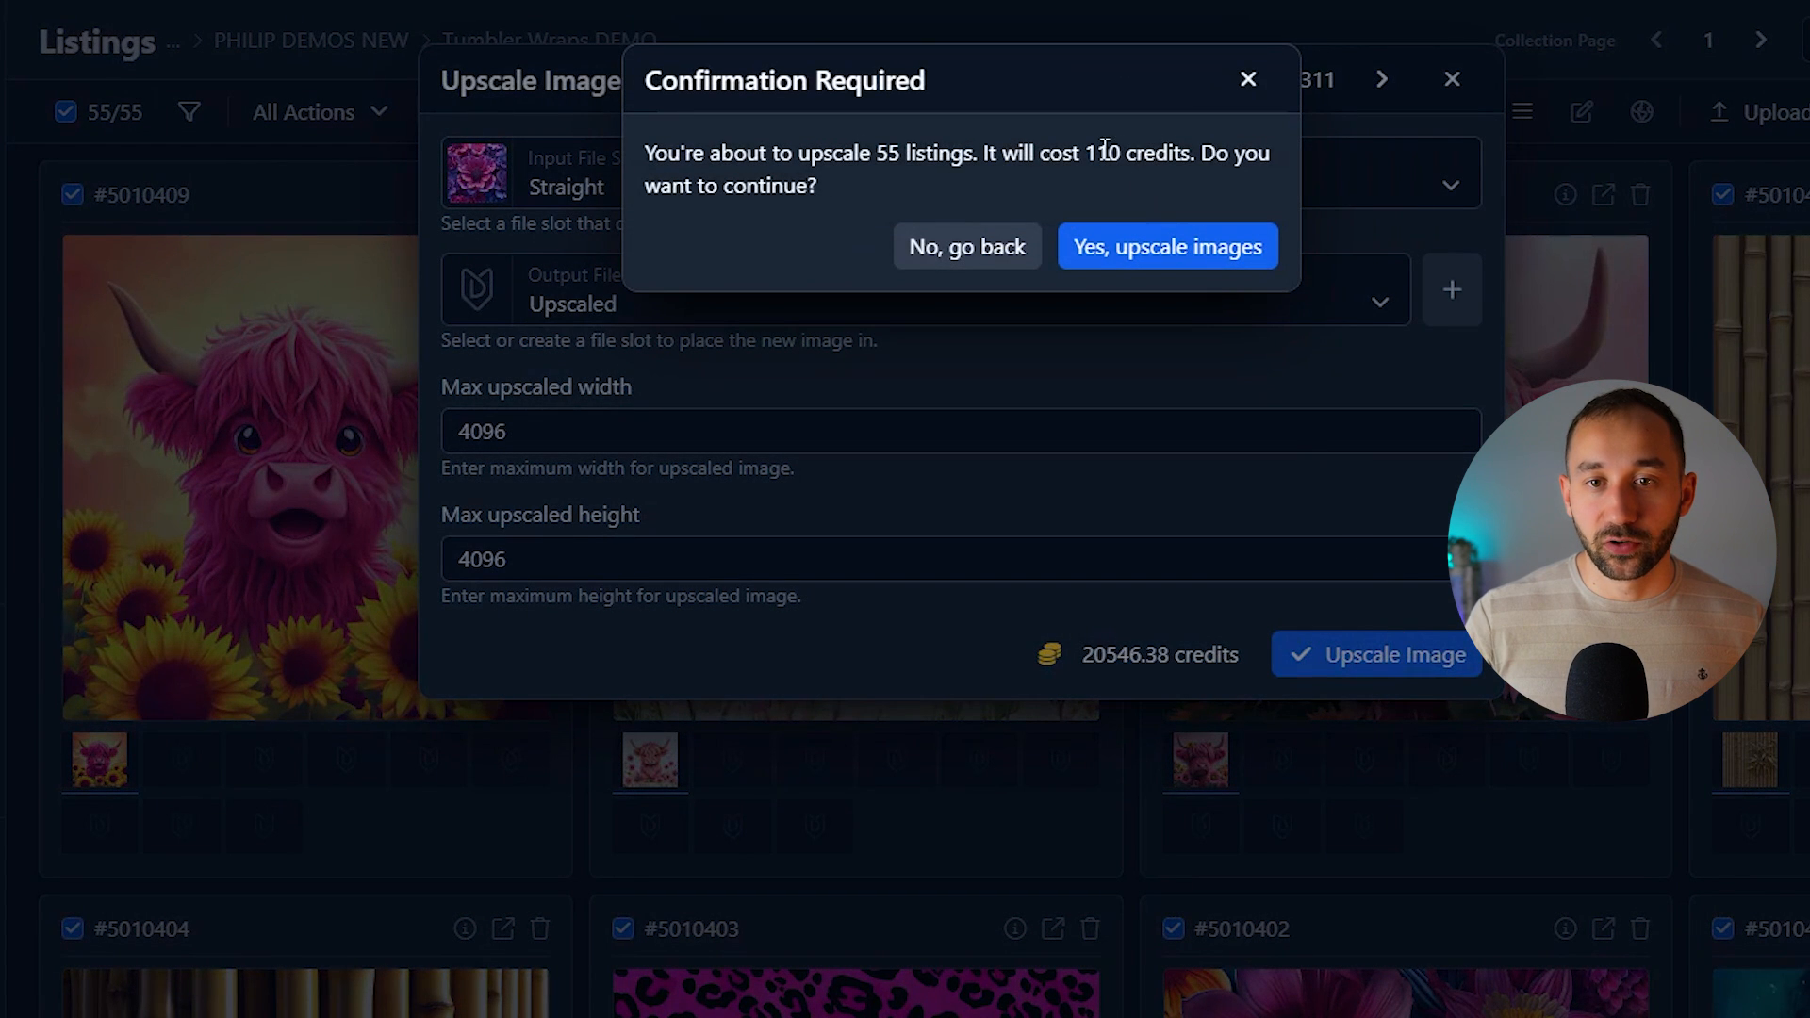
click(1175, 240)
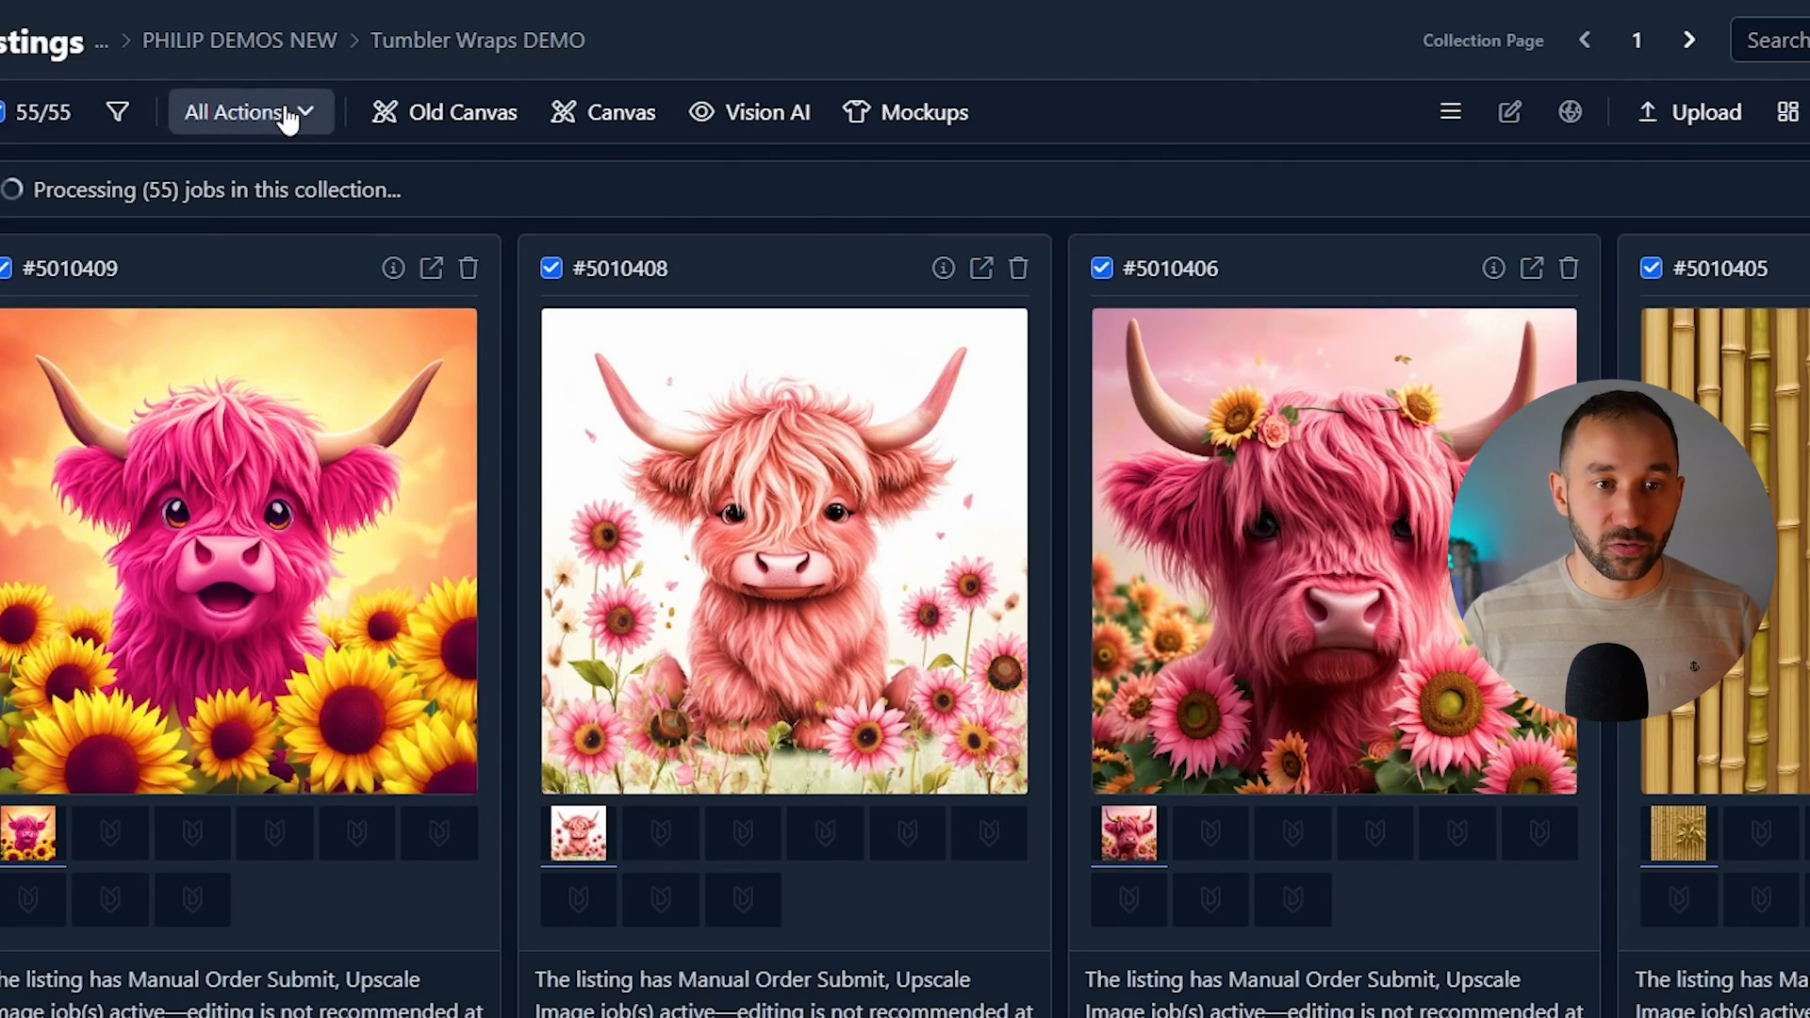
click(287, 115)
click(971, 432)
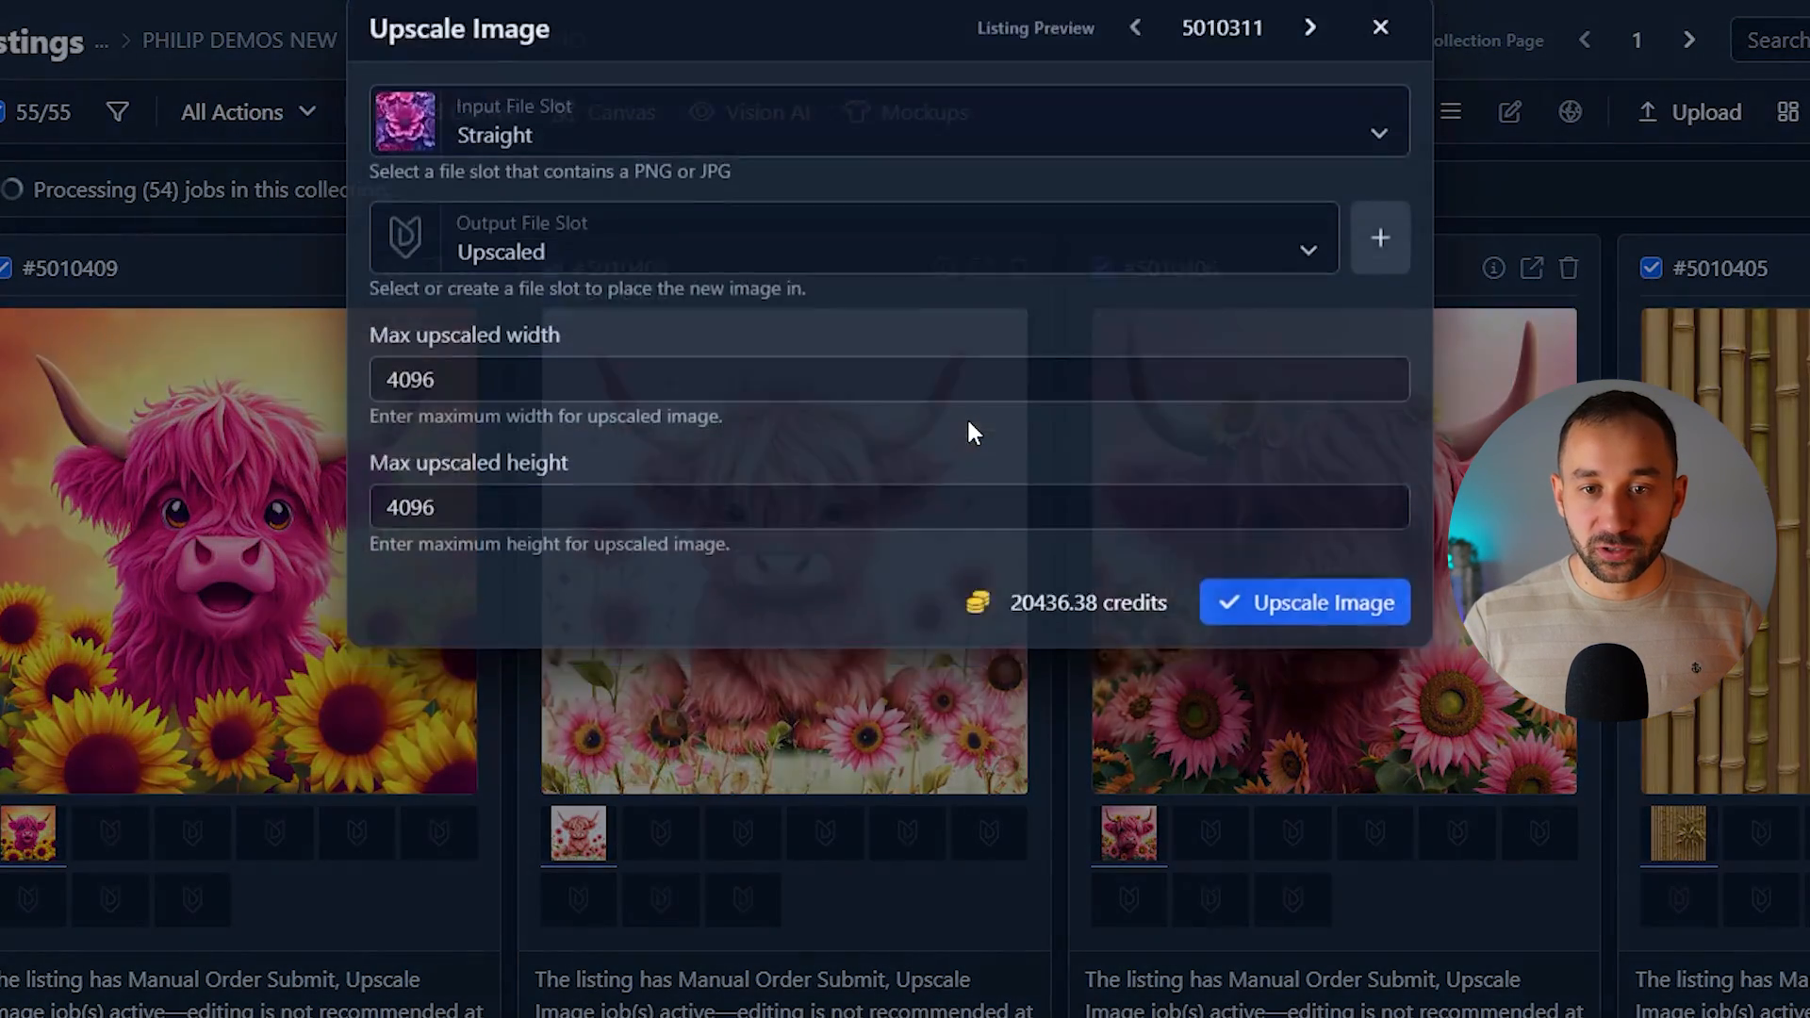
click(1099, 660)
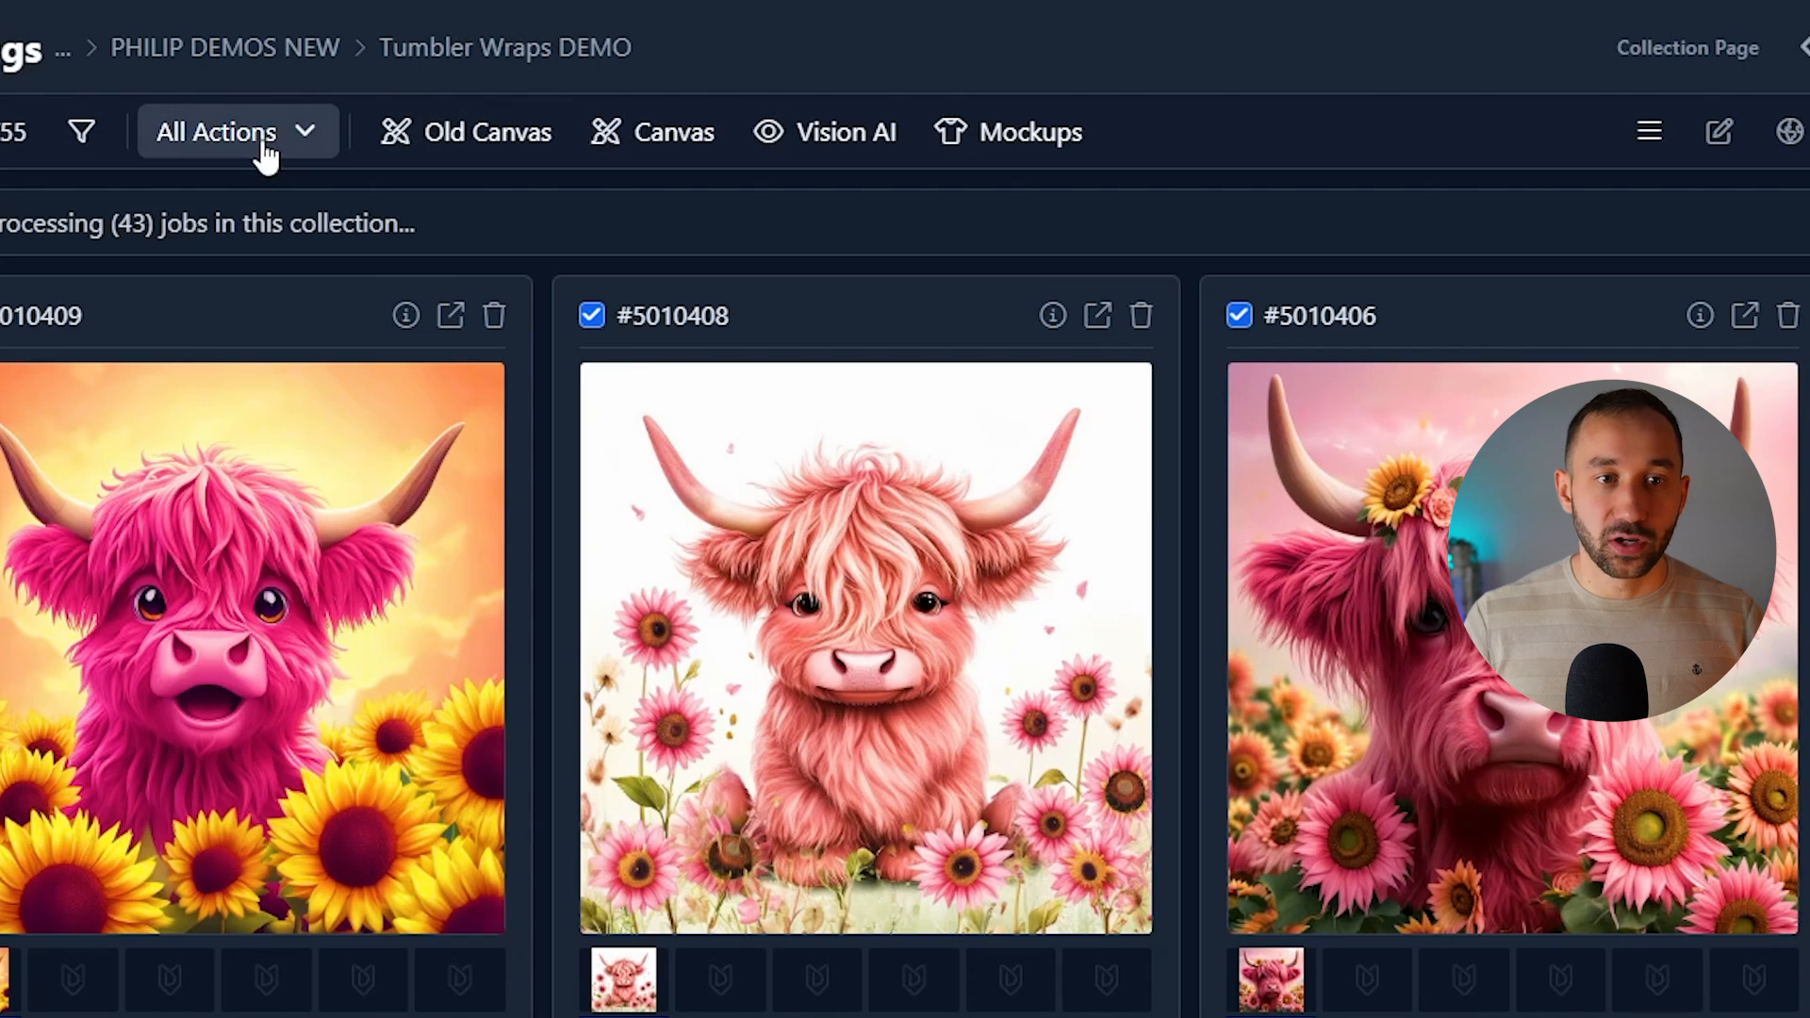
click(231, 149)
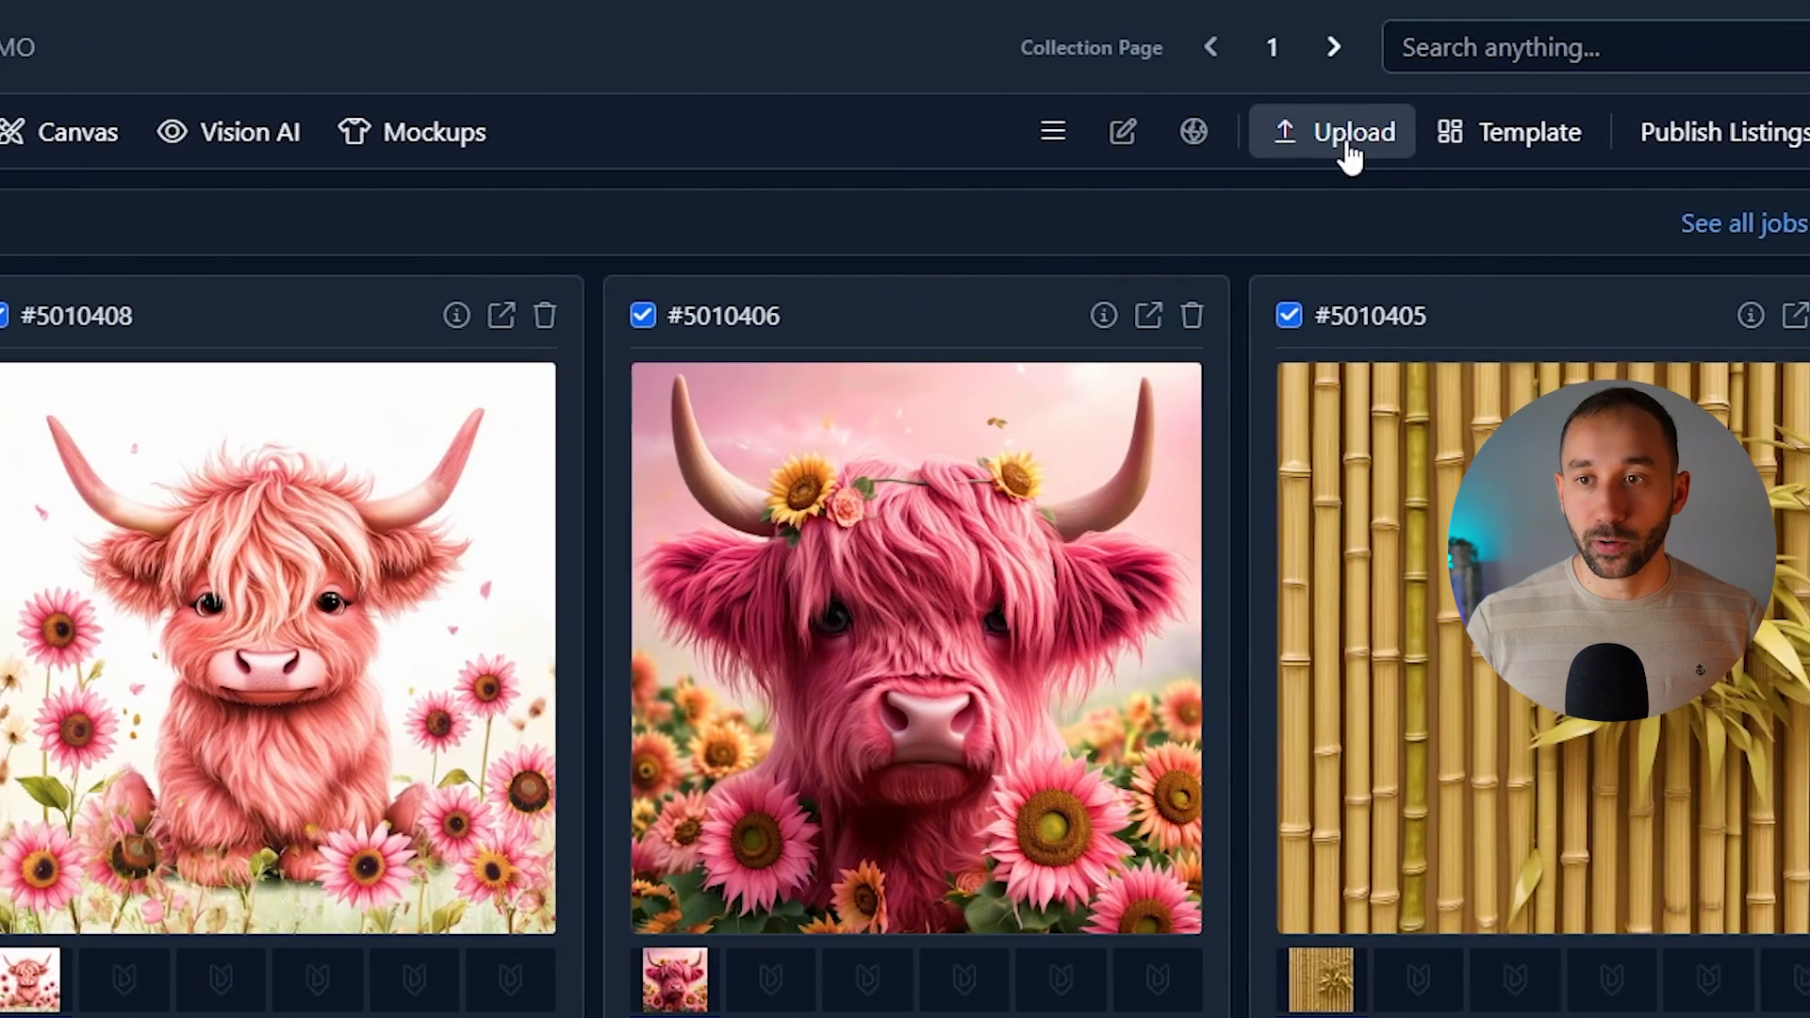
click(1350, 146)
click(711, 136)
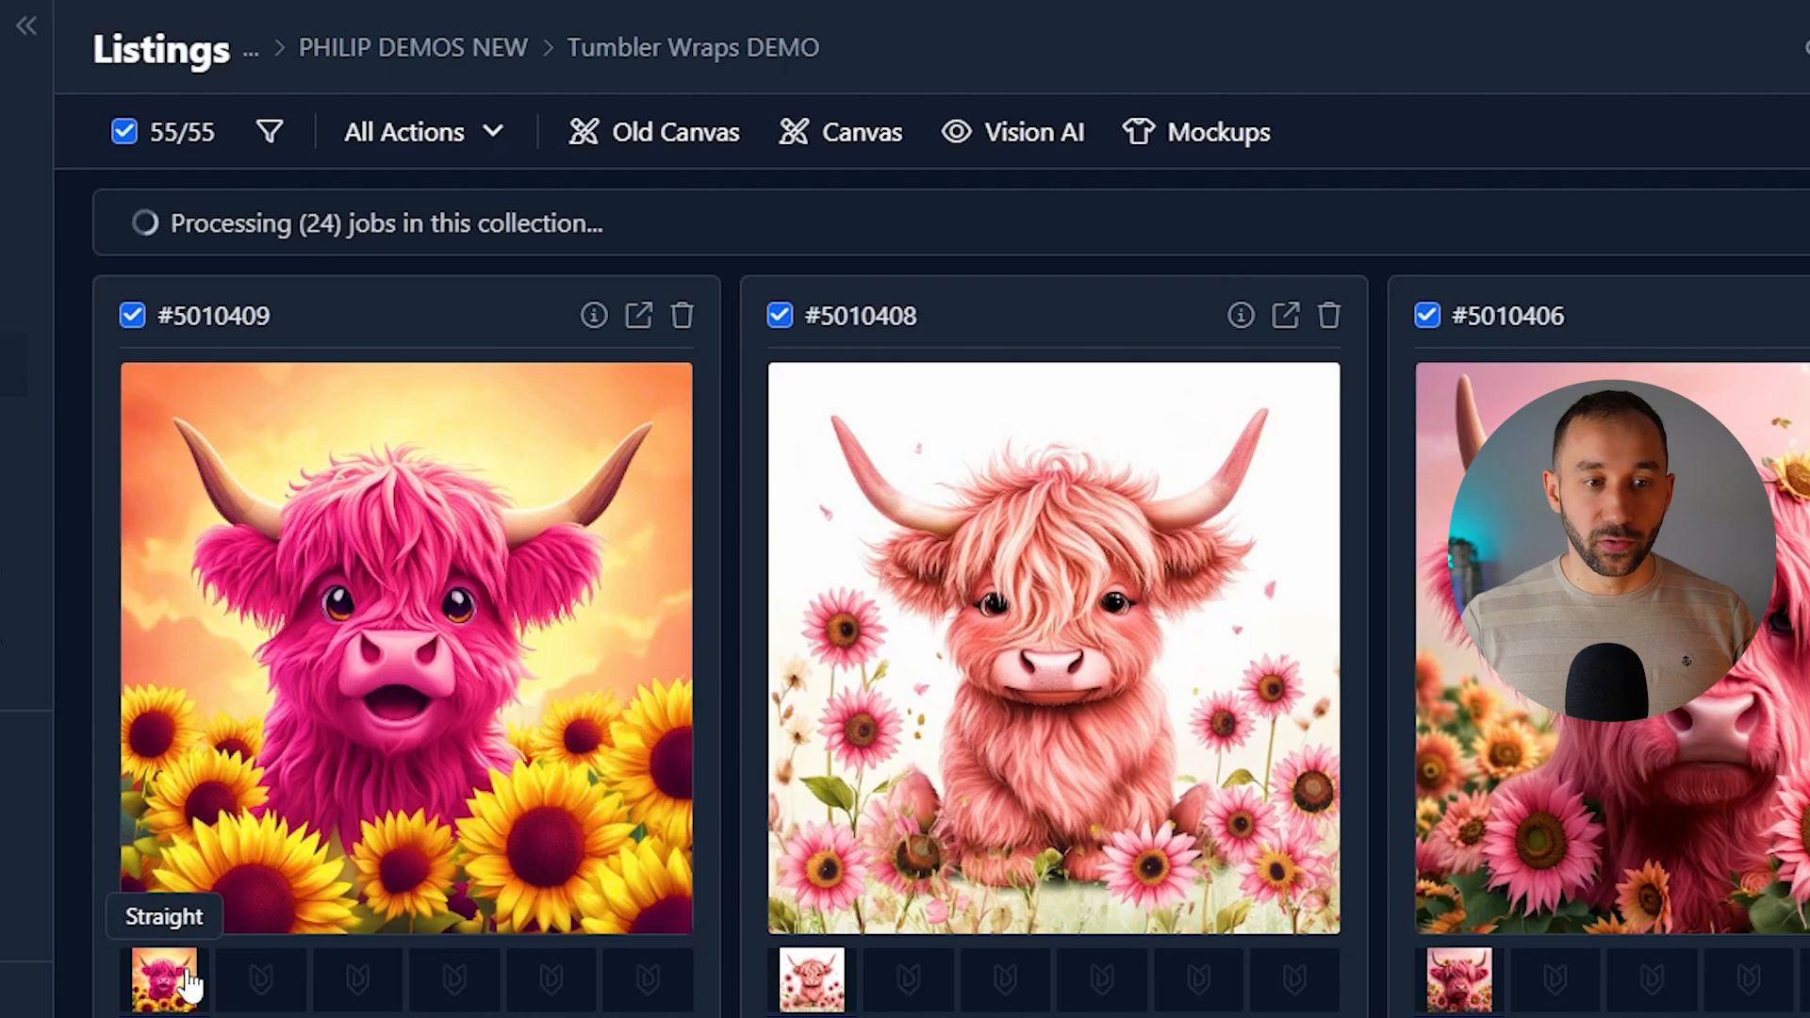
- Show the file details on the listing cards to check the images' dimensions and resolution
click(594, 314)
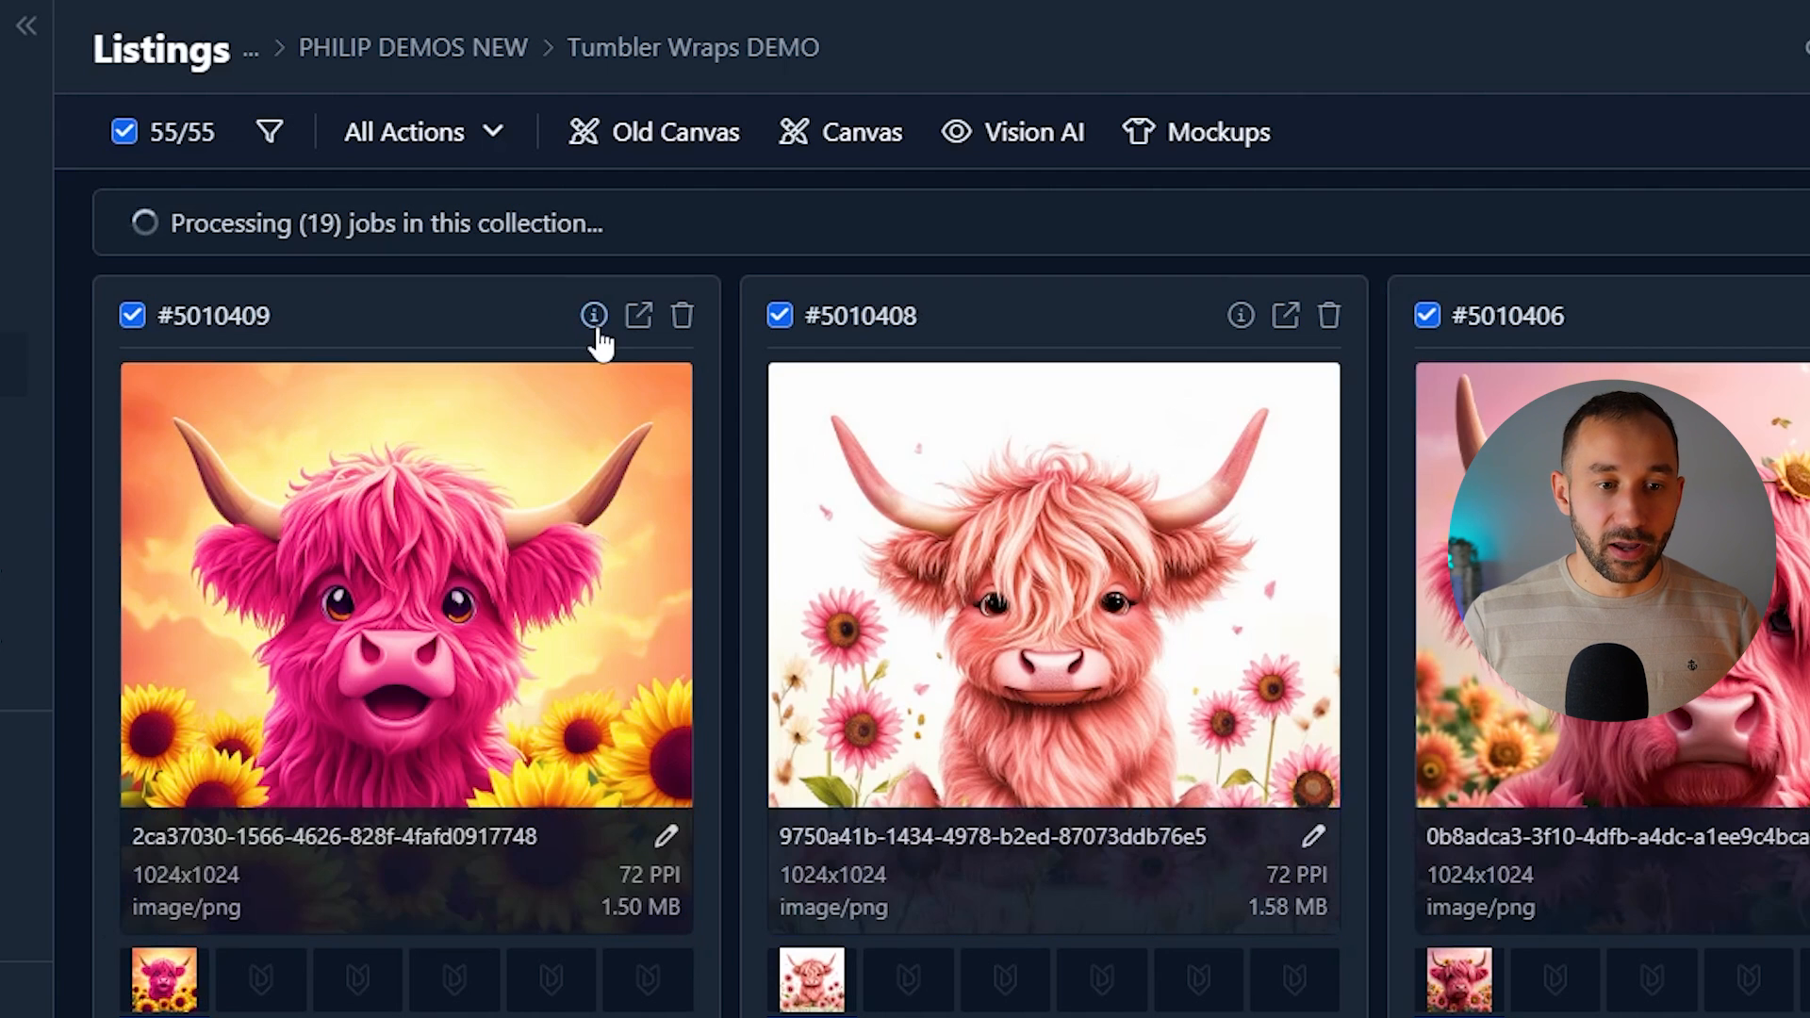
scroll(252, 685, down, 2)
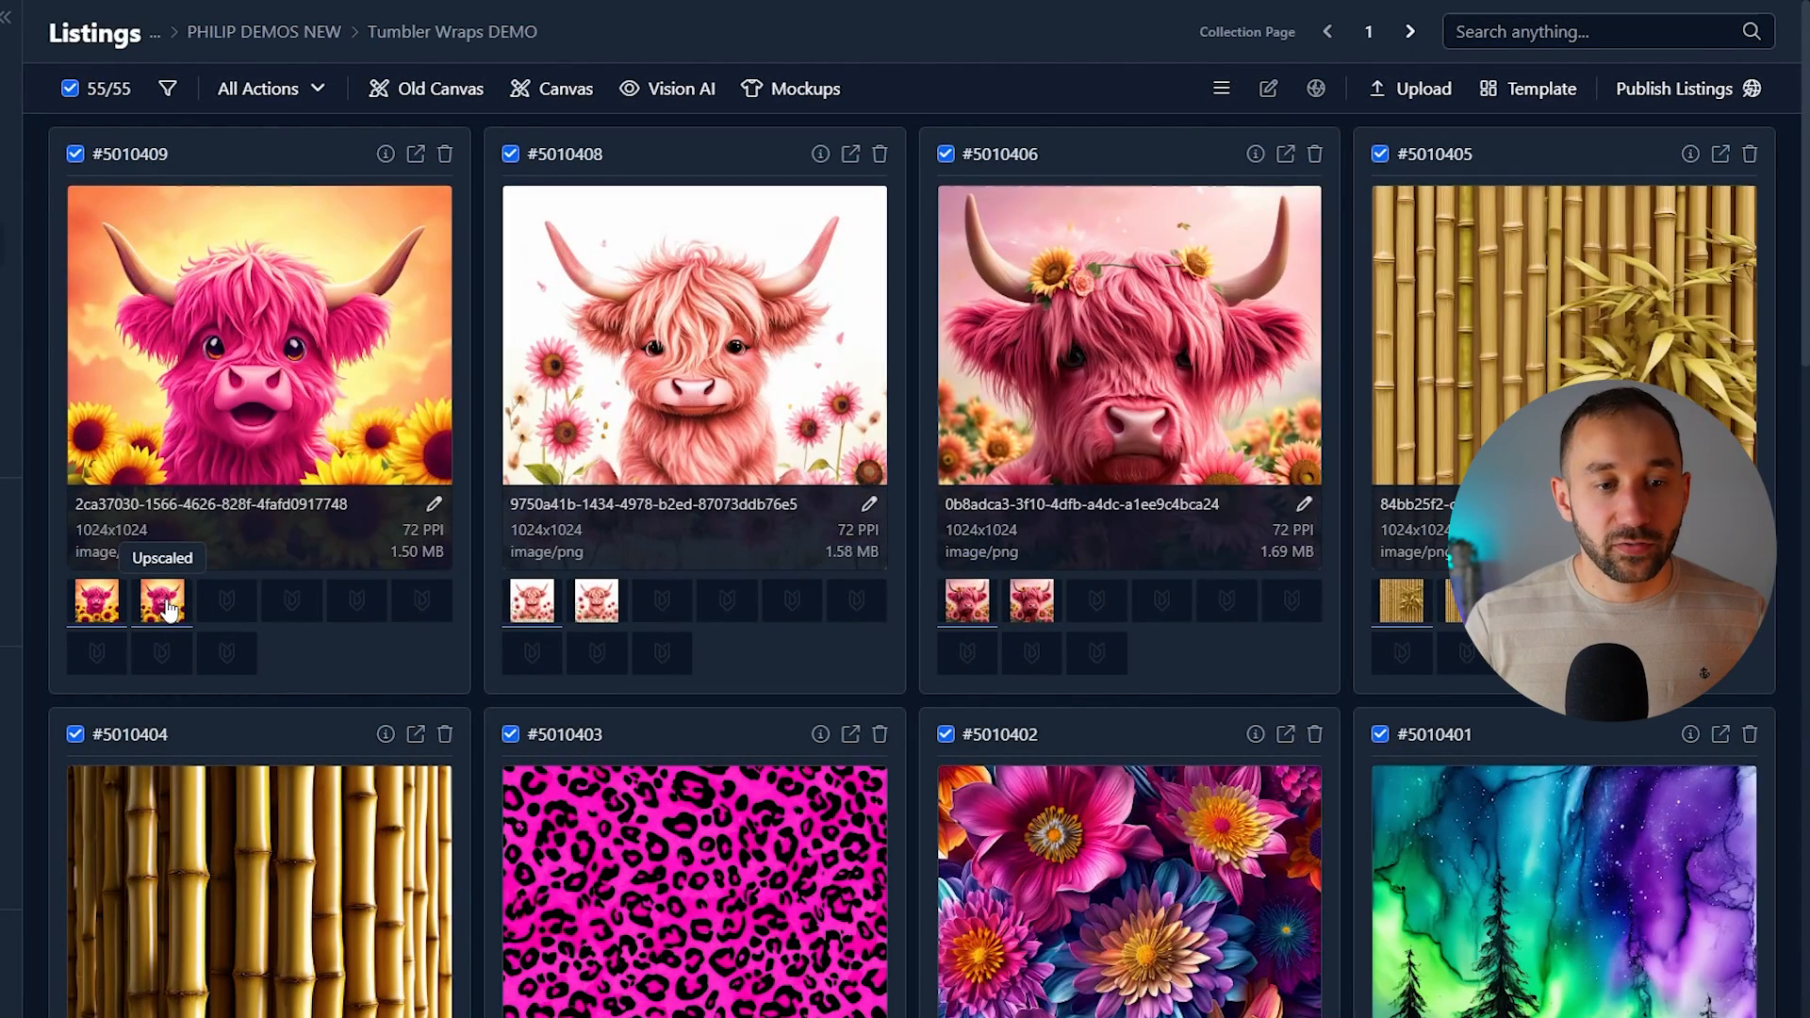
- Show the Upscaled slot's images on the listing cards and check their file dimensions across the collection
click(170, 609)
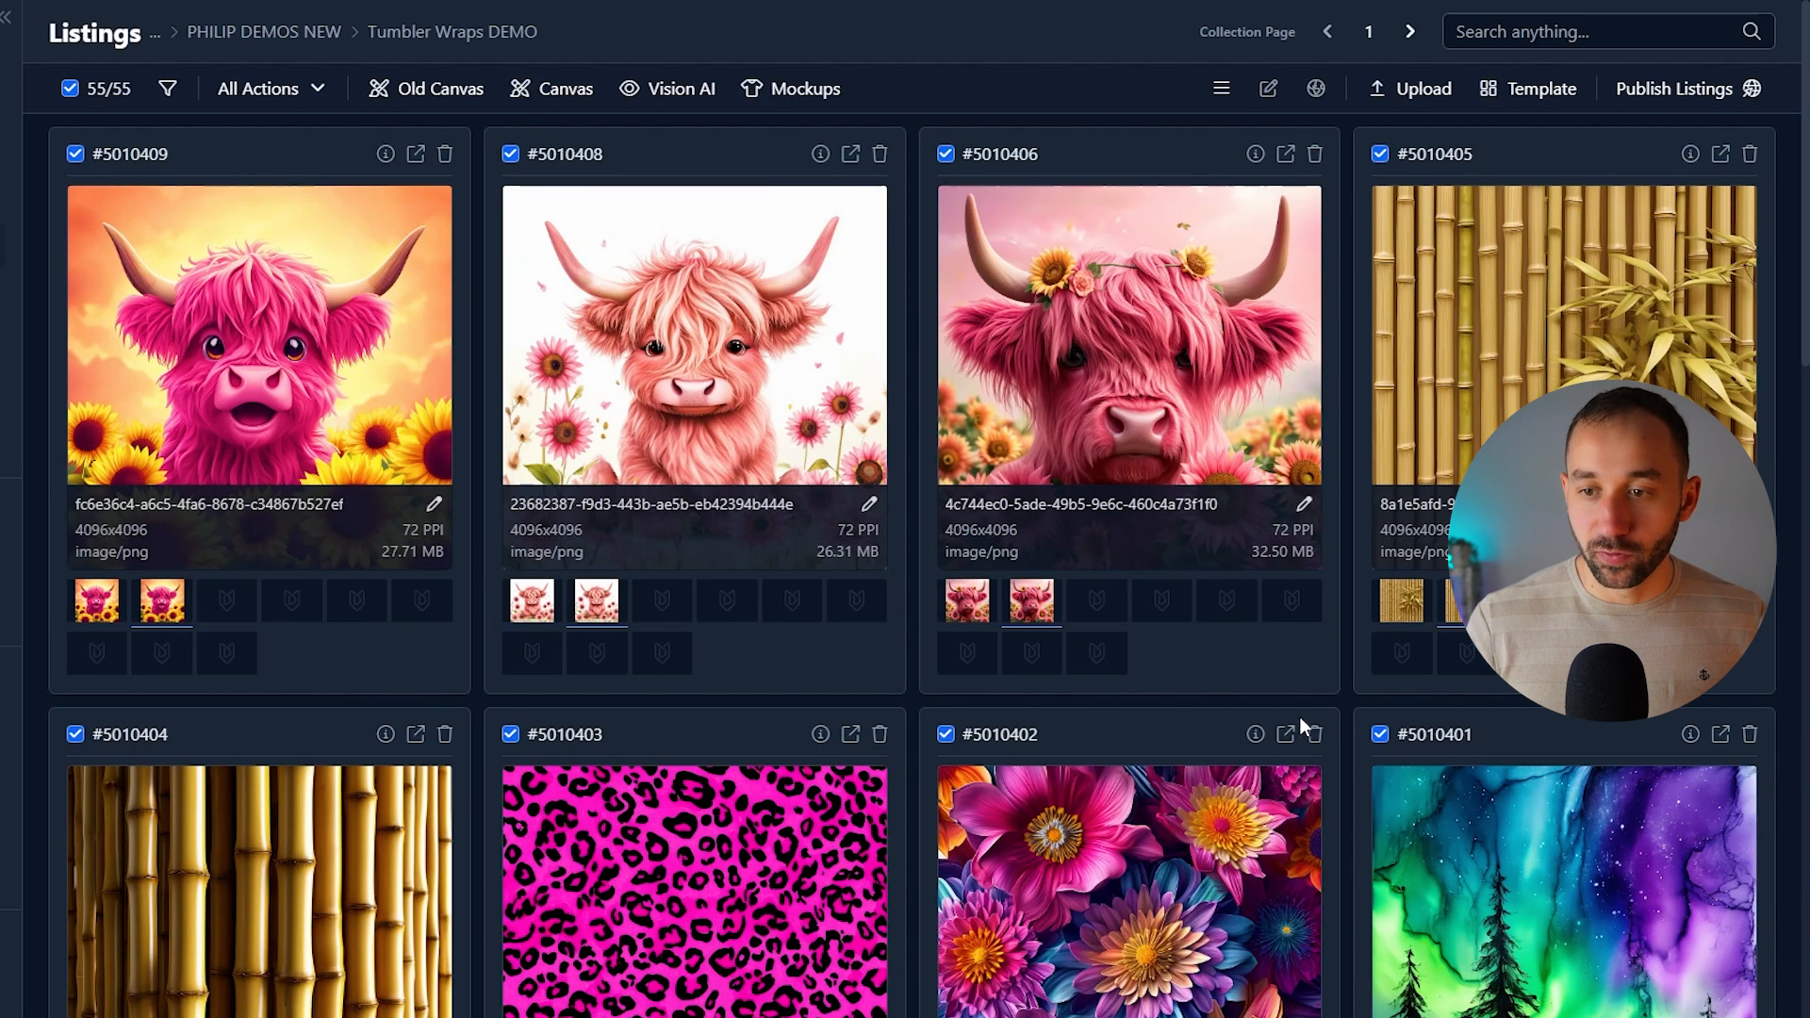
scroll(541, 772, down, 3)
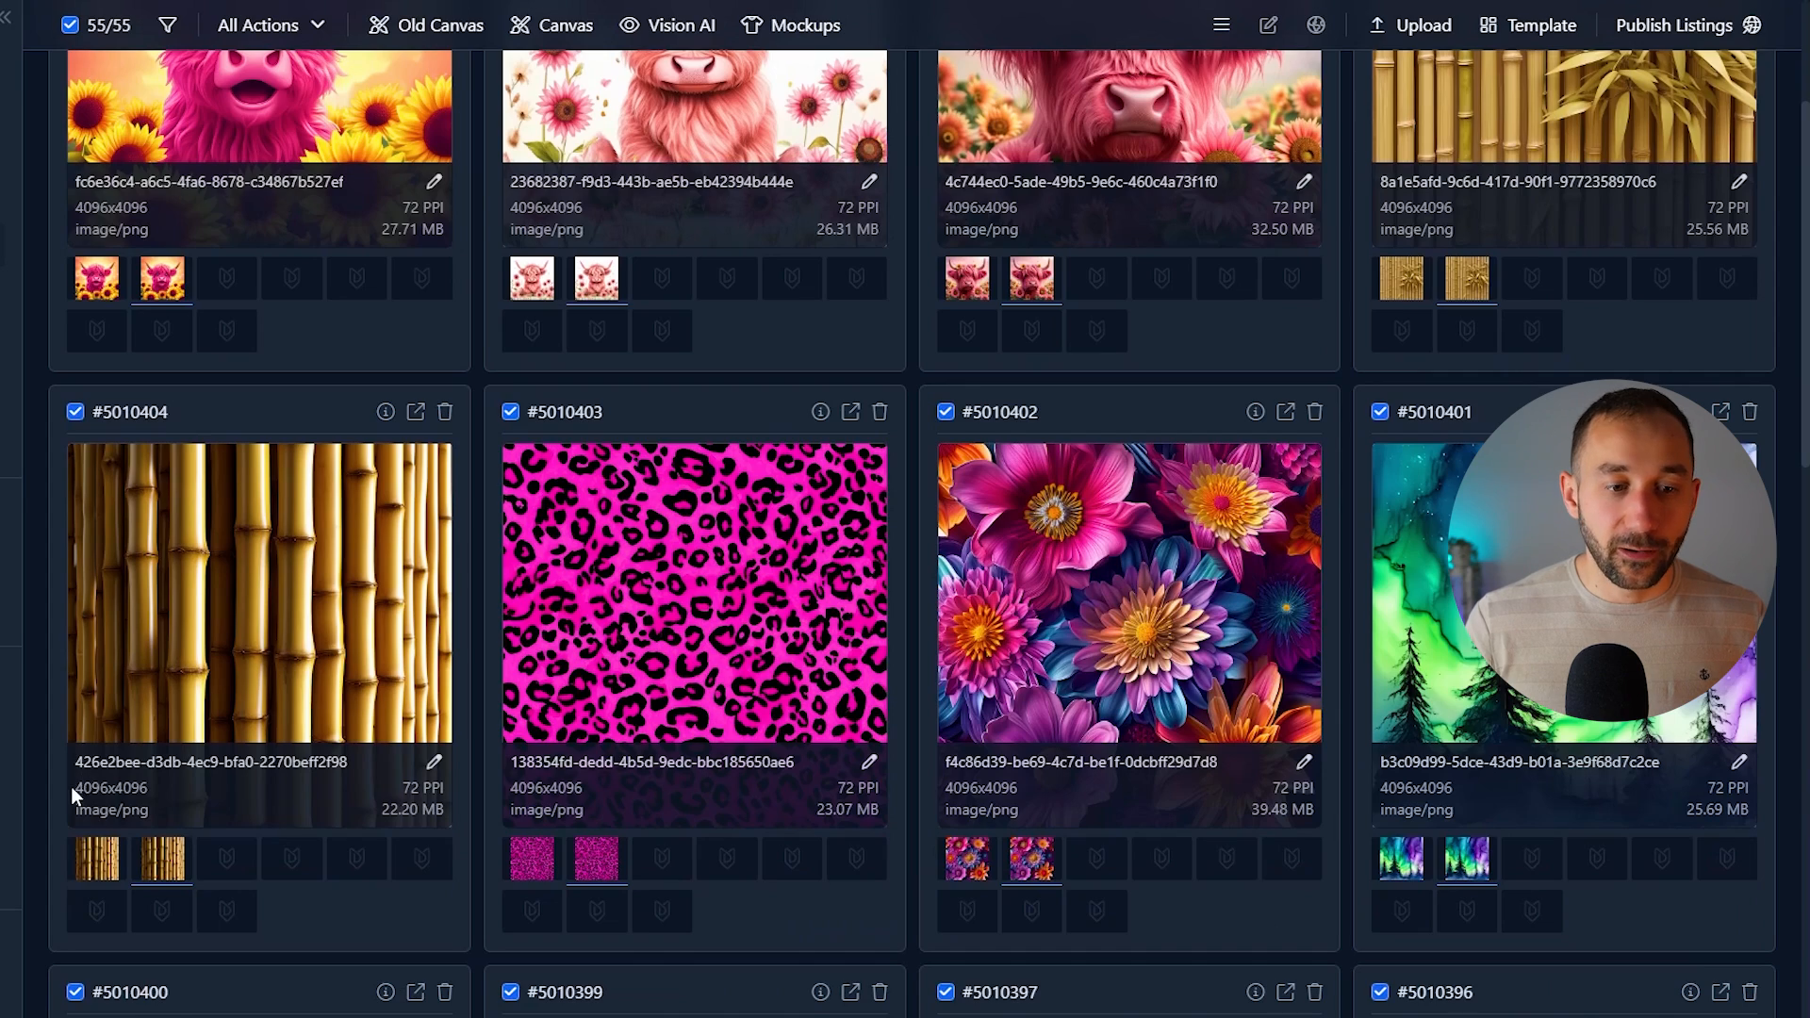
scroll(580, 785, up, 3)
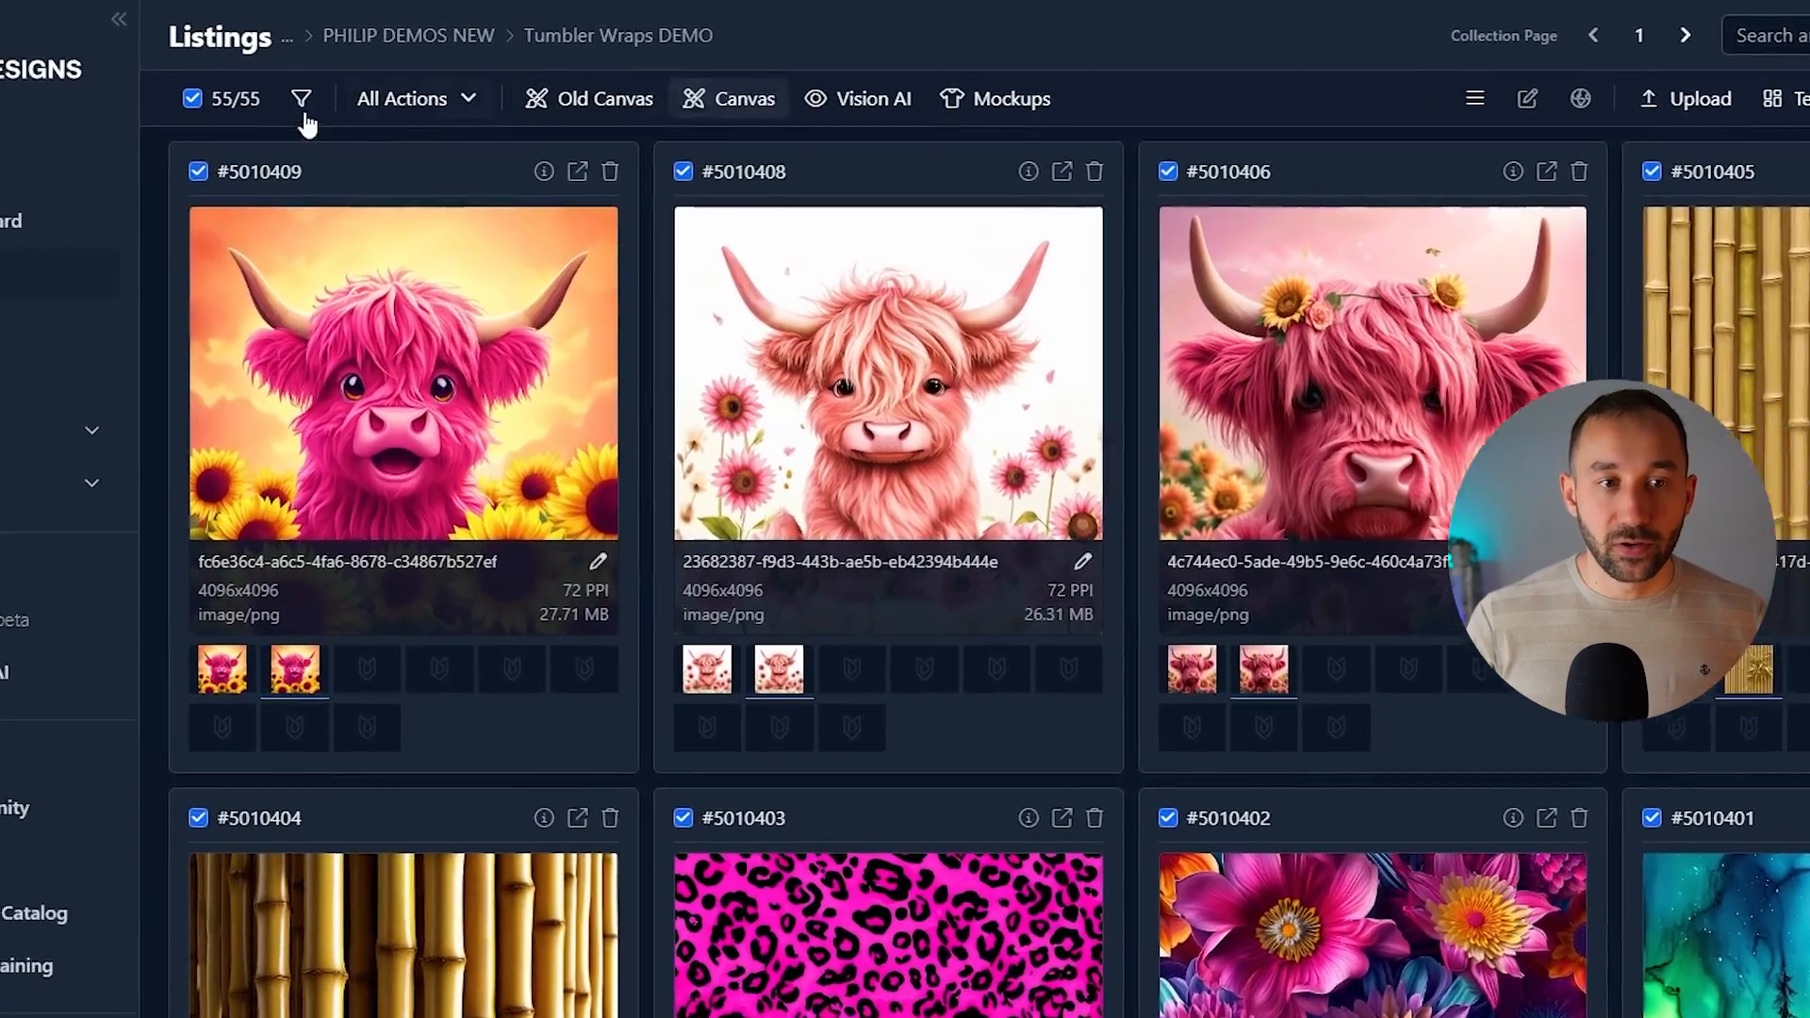
- Open the selected listings in Canvas and create a custom-size artboard 2790 wide by 2460 high
click(109, 87)
click(623, 273)
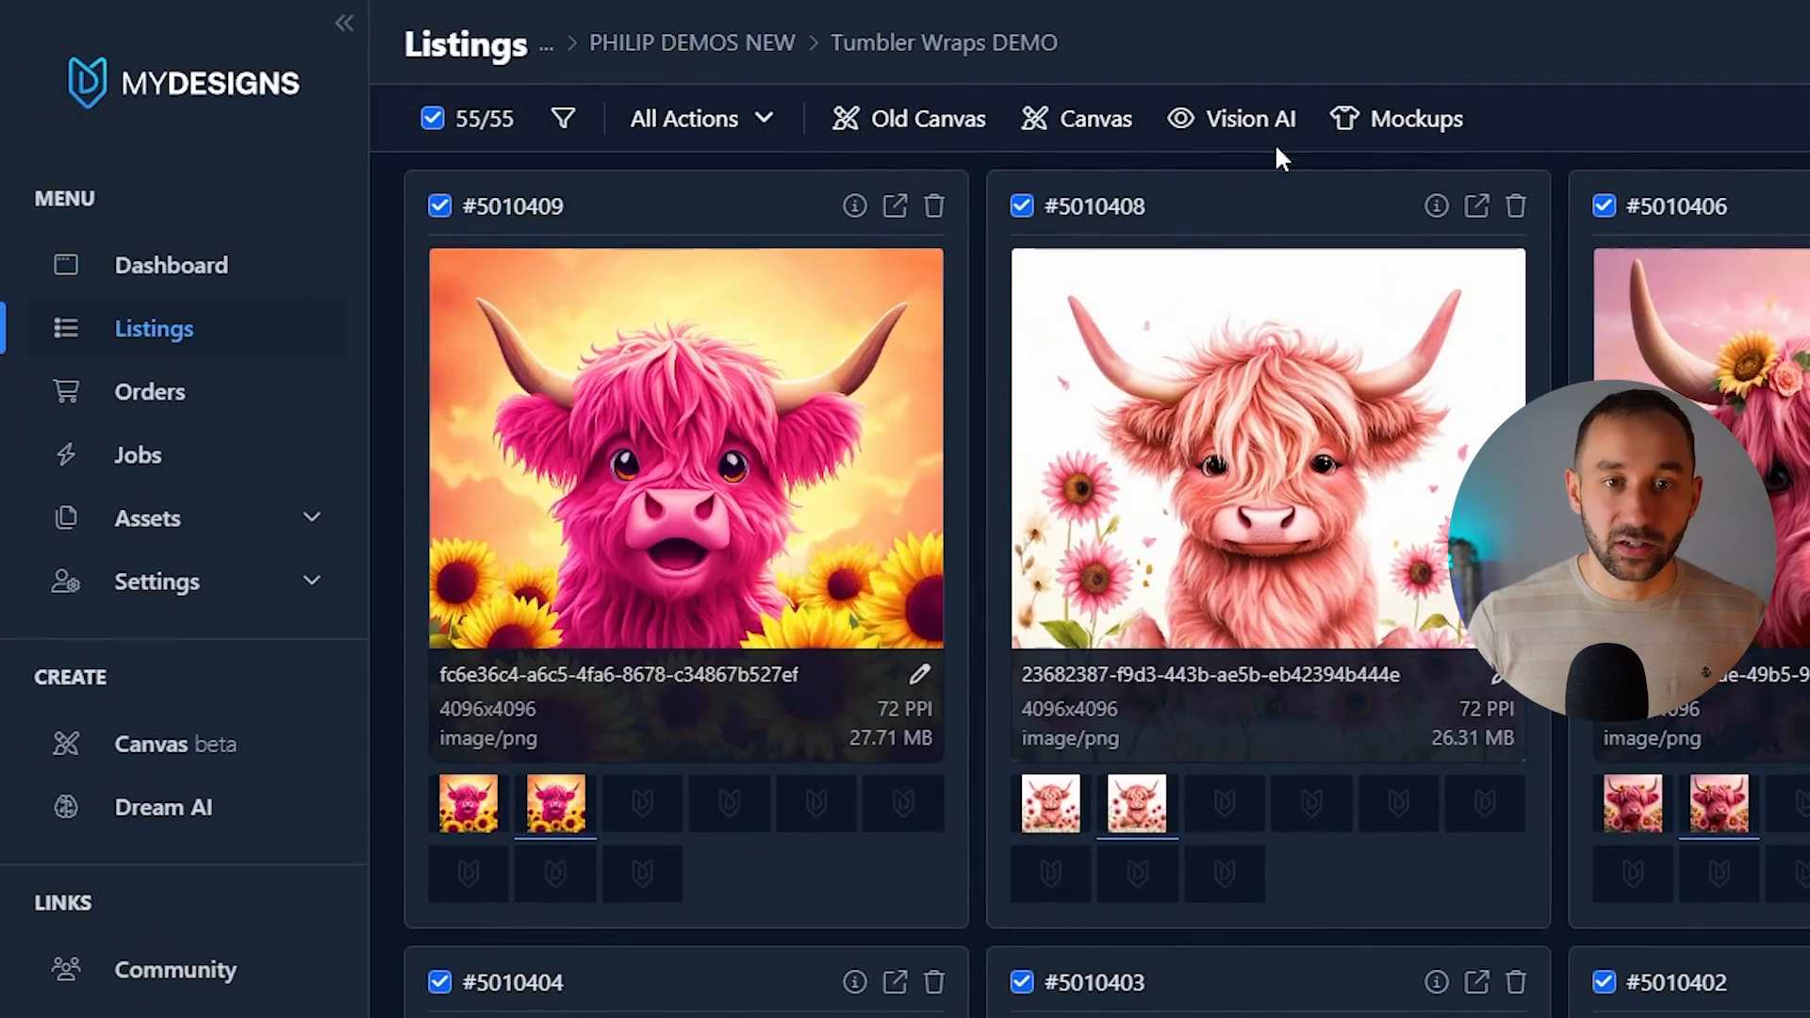
click(1122, 132)
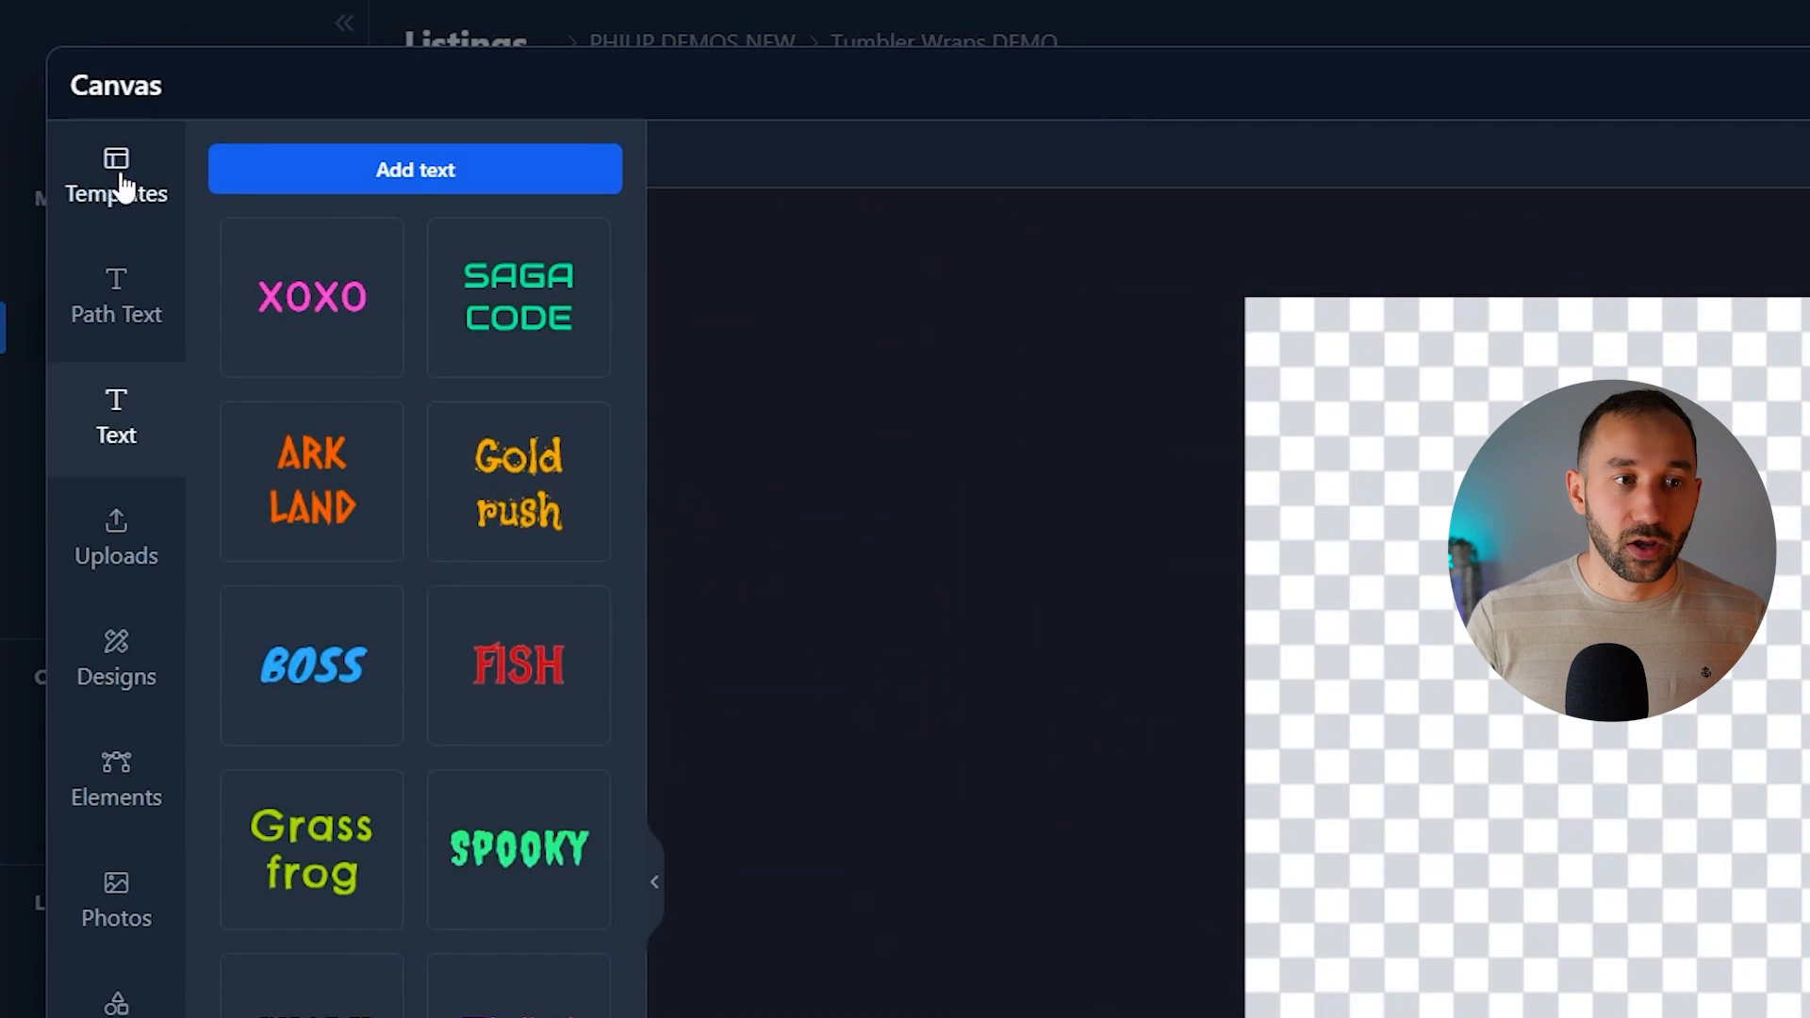
click(146, 188)
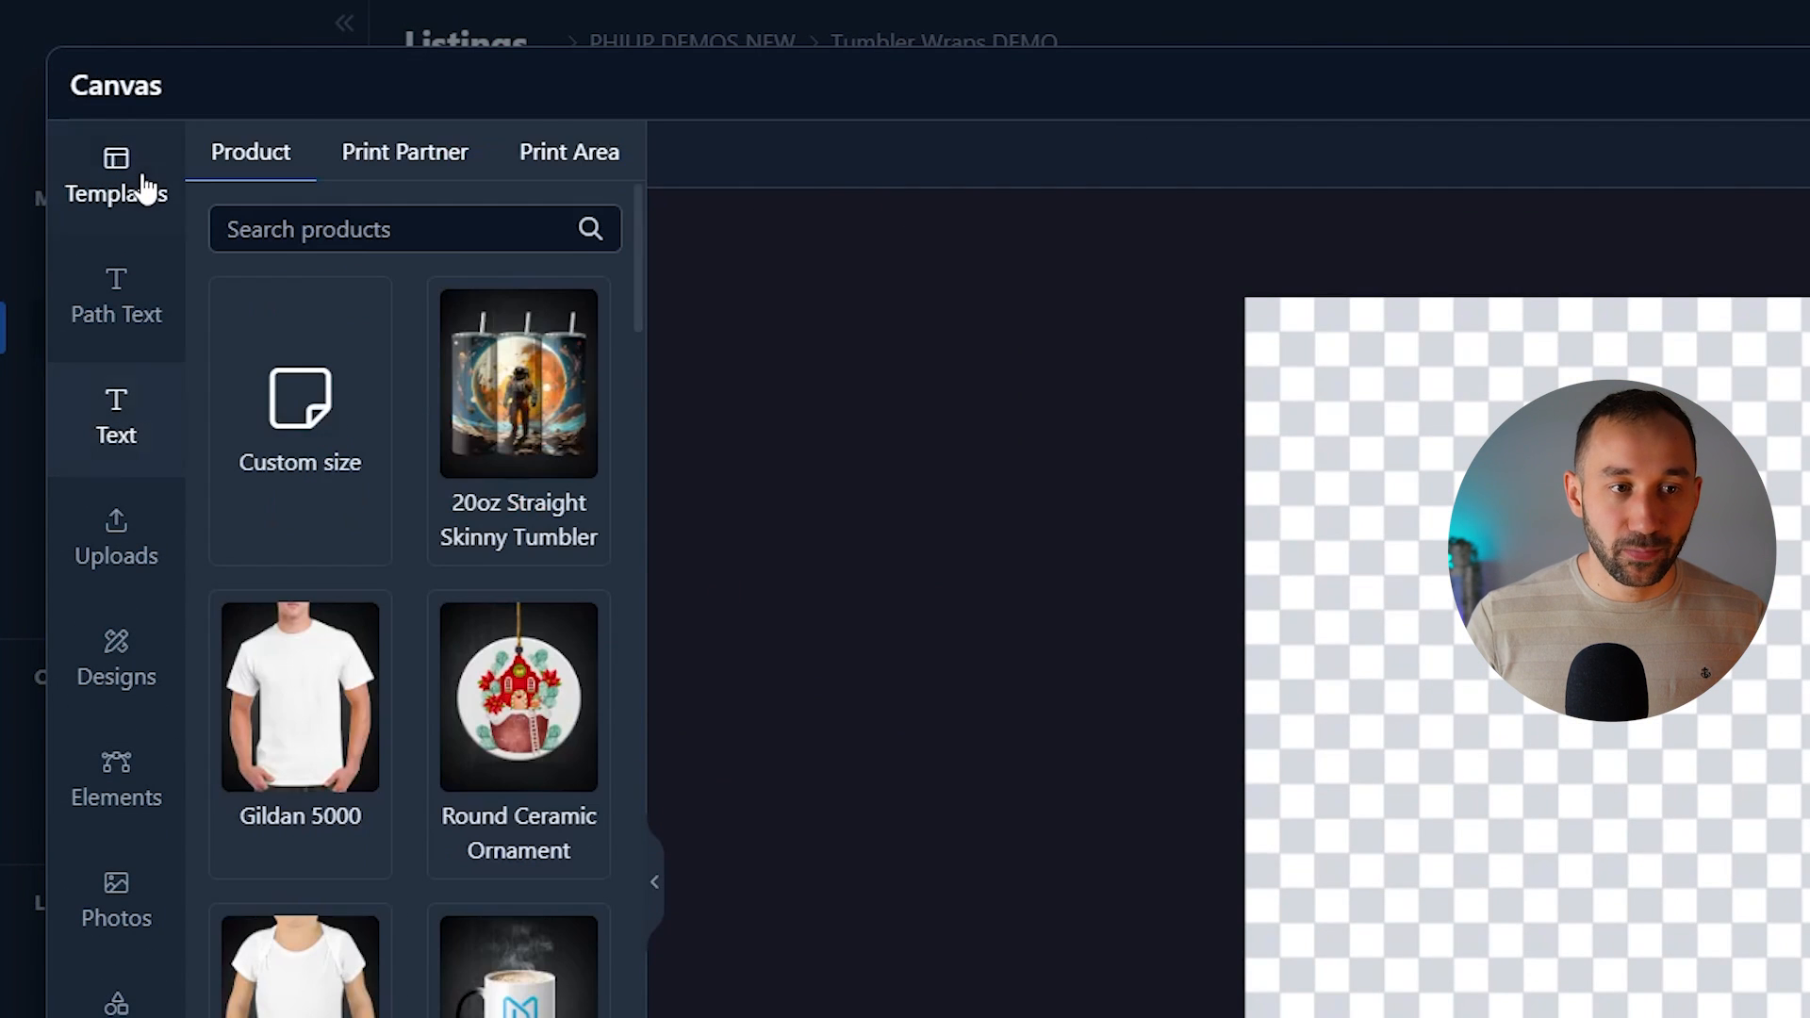
click(317, 460)
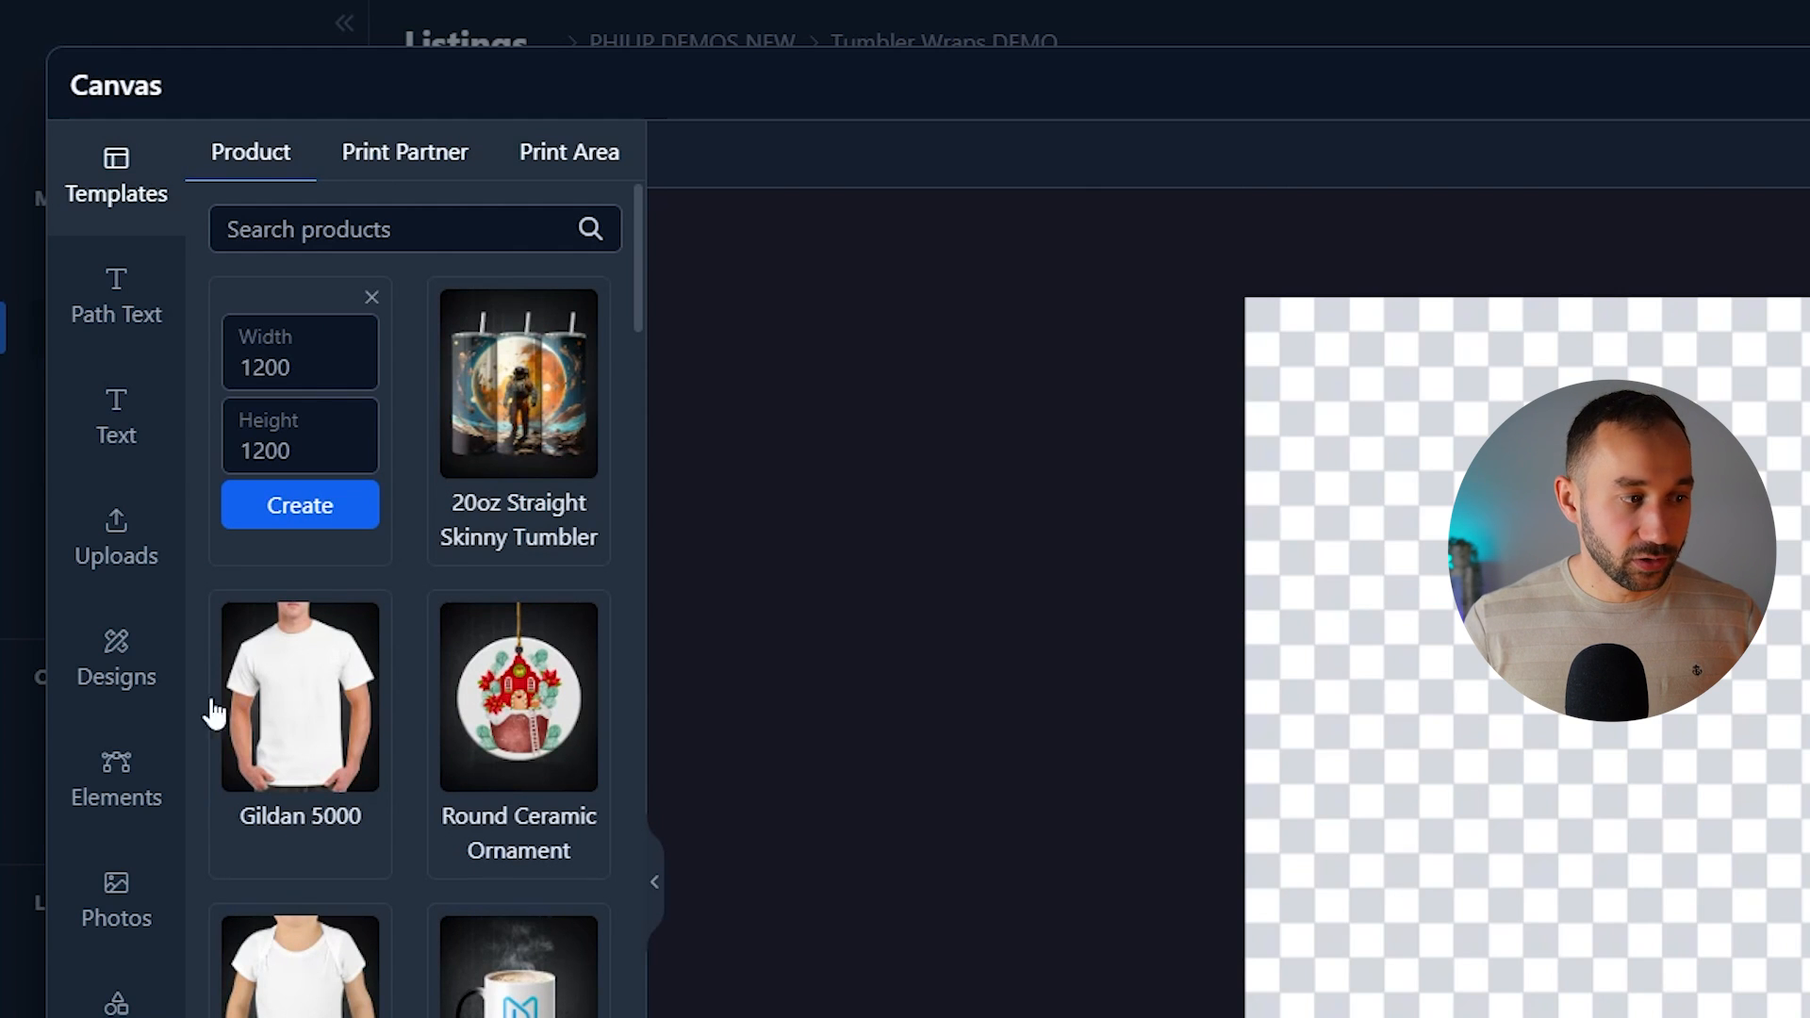
double_click(323, 369)
text(2790)
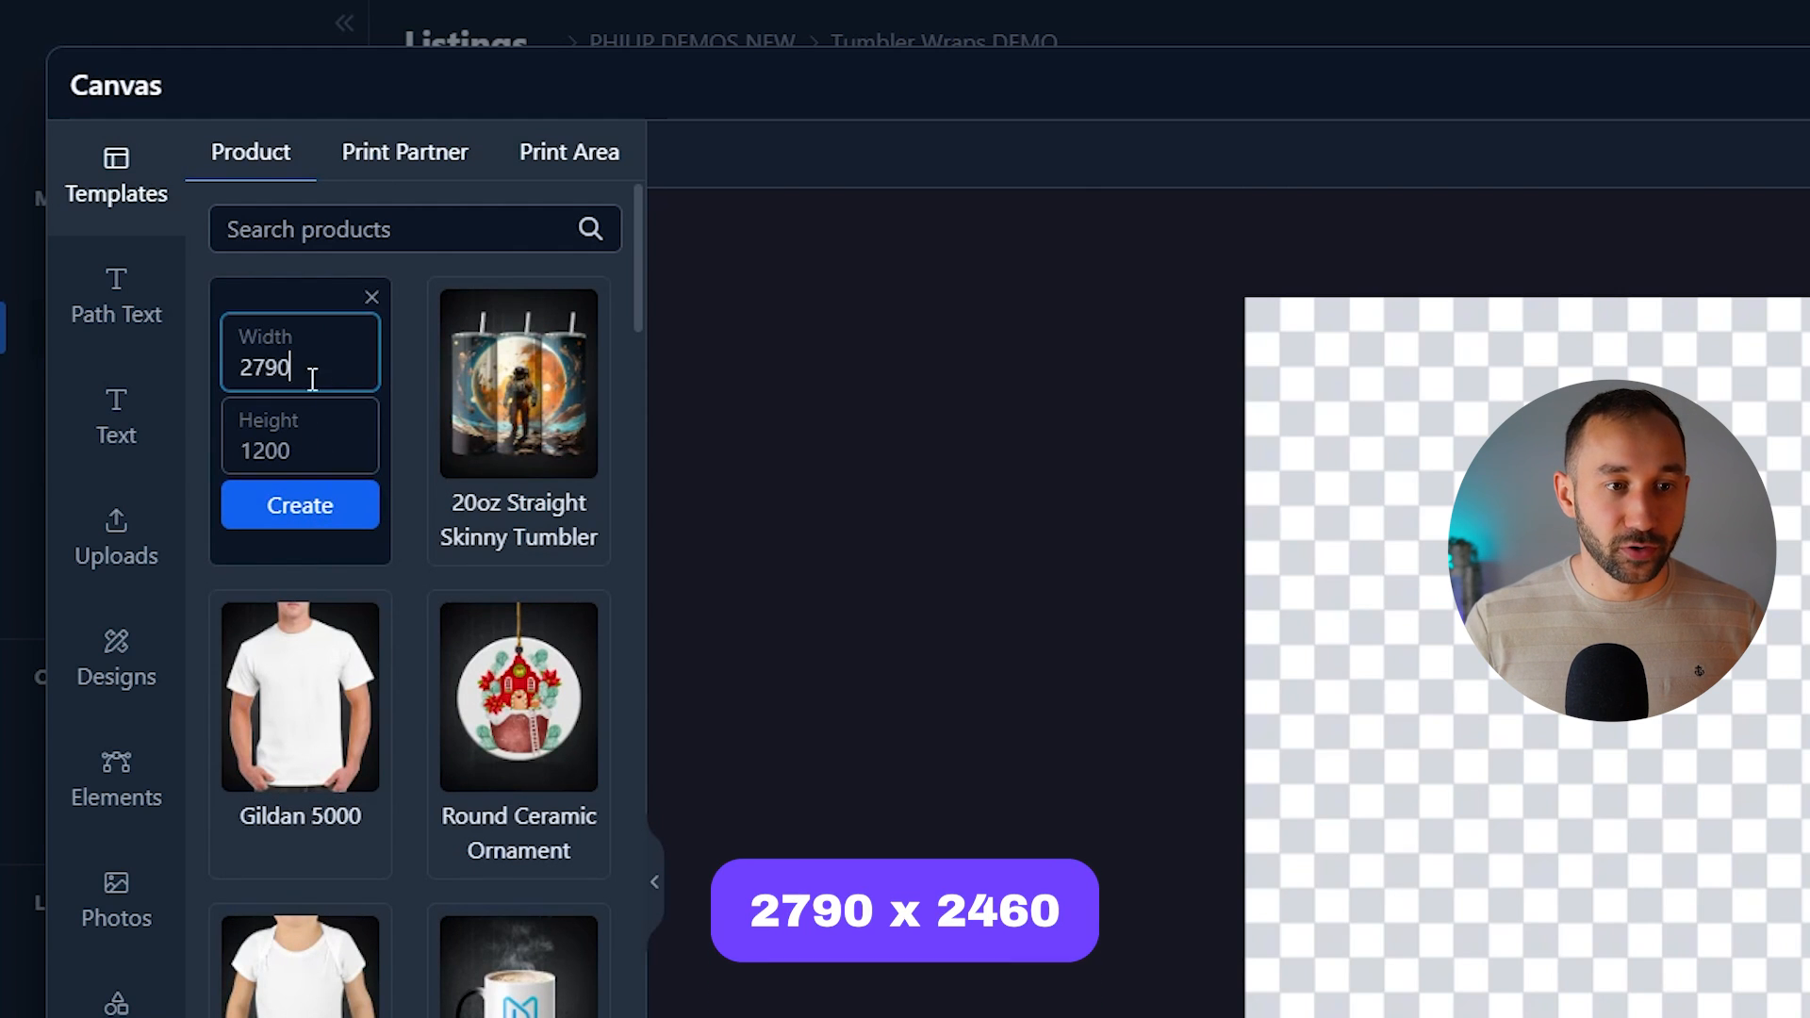
double_click(339, 438)
text(2460)
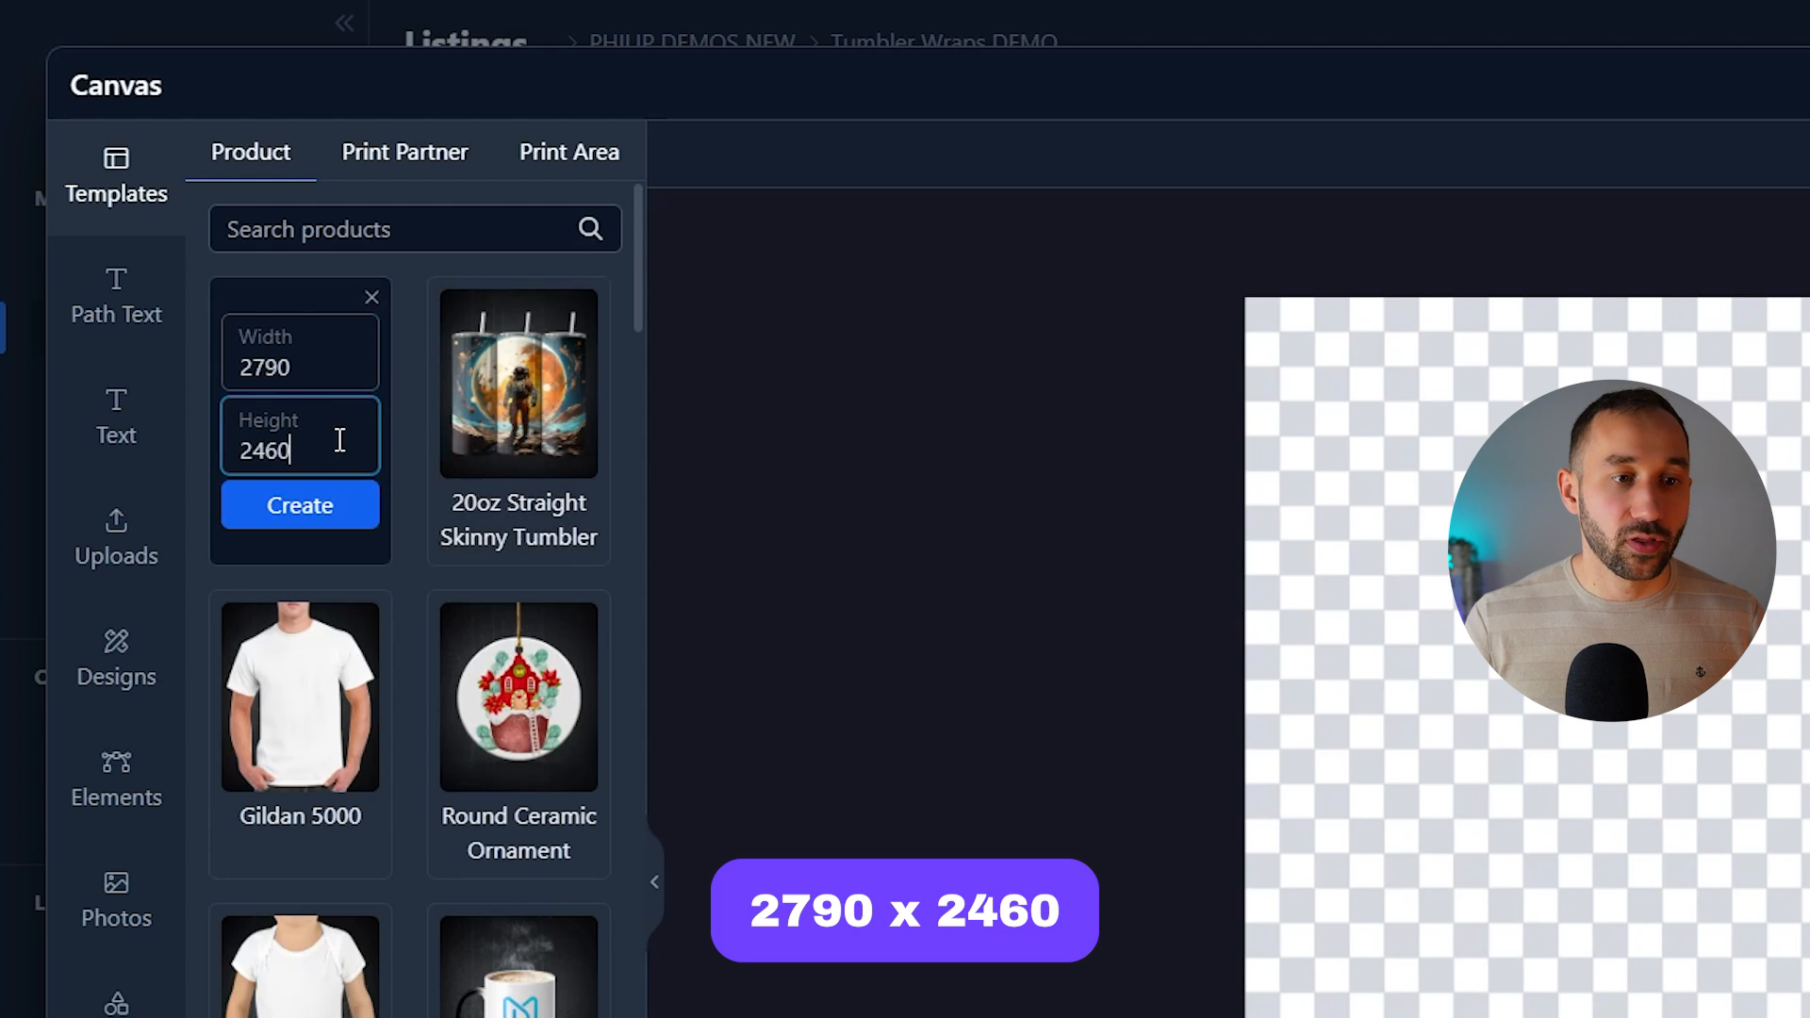
click(339, 526)
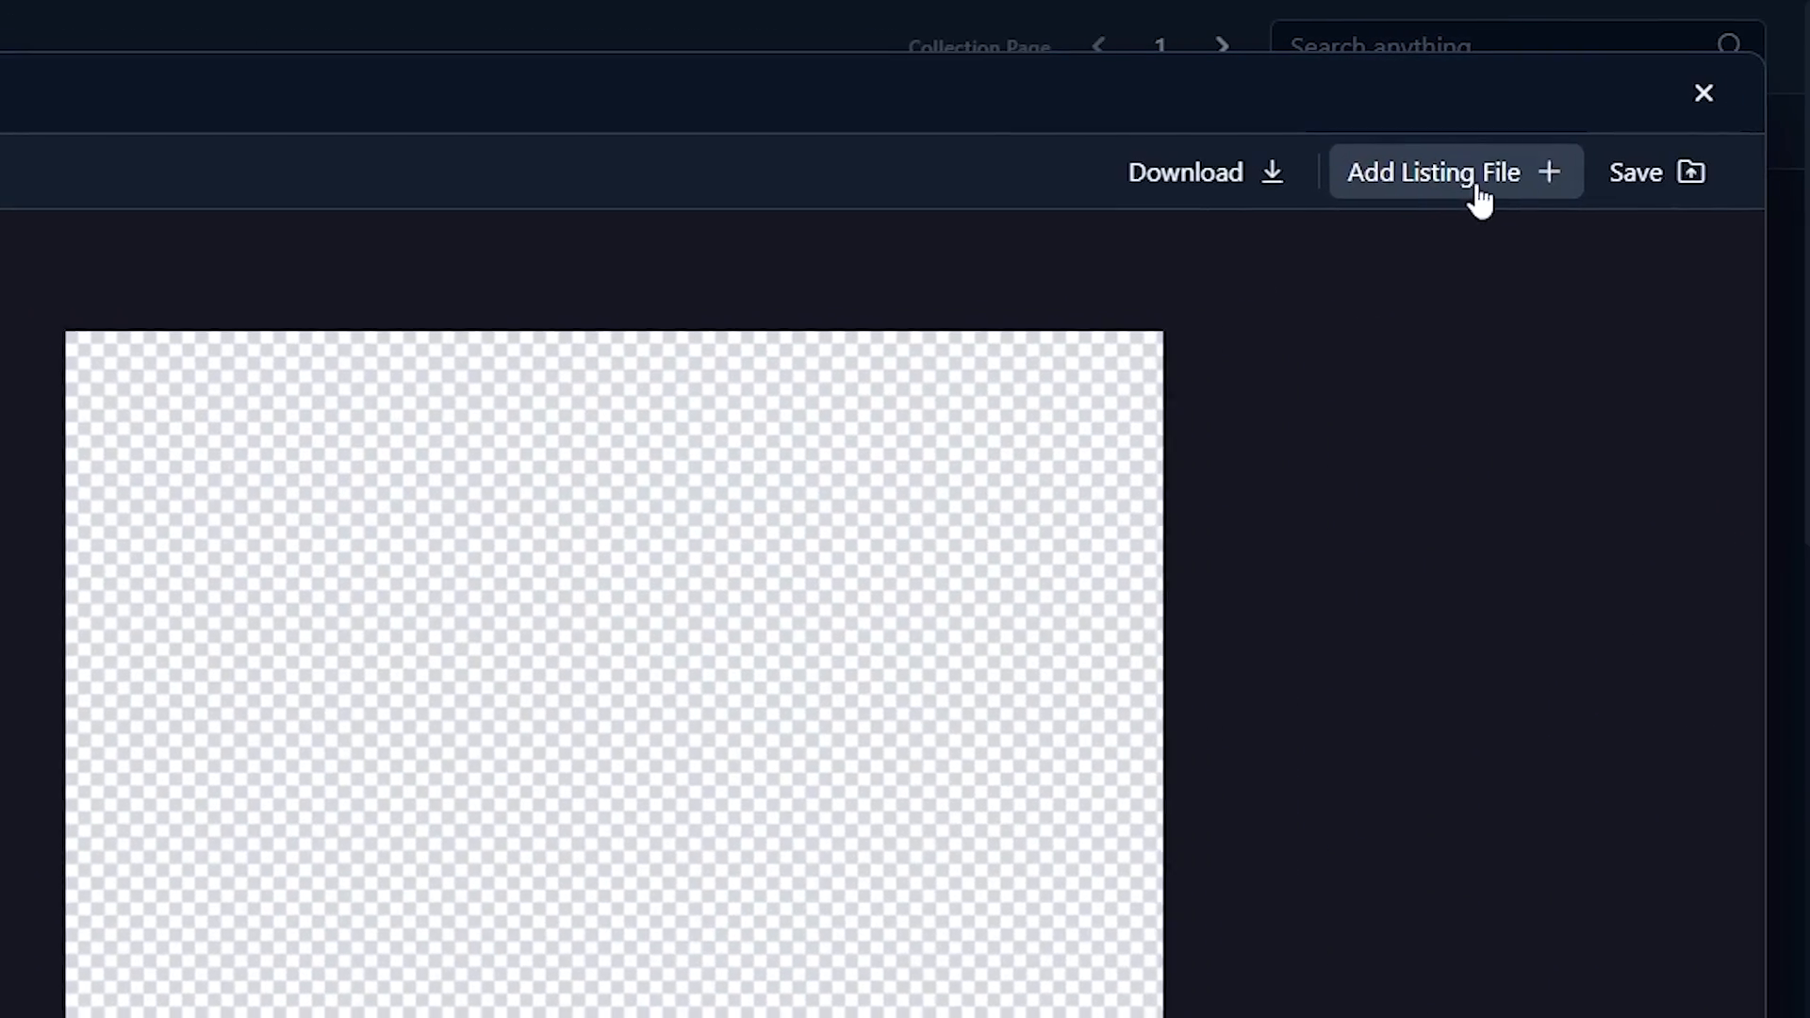
- Add the listing file from the Upscaled slot to the canvases of all listings
click(1478, 189)
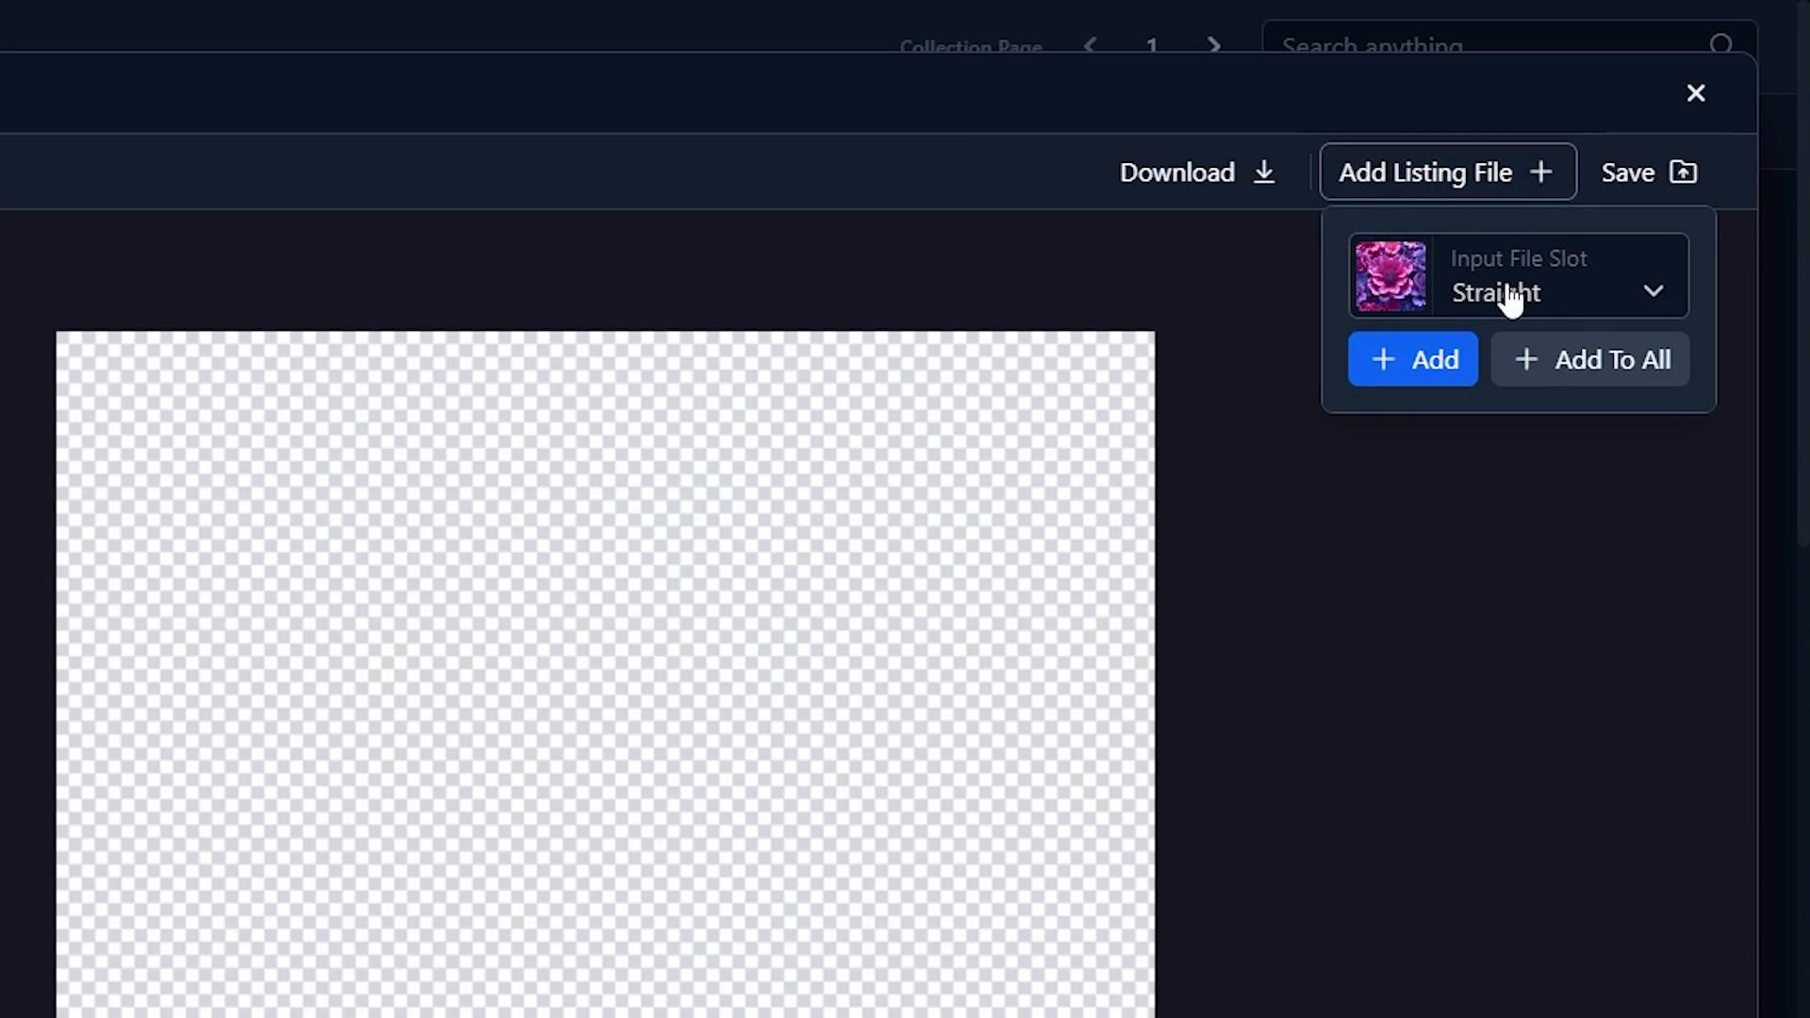
click(1547, 300)
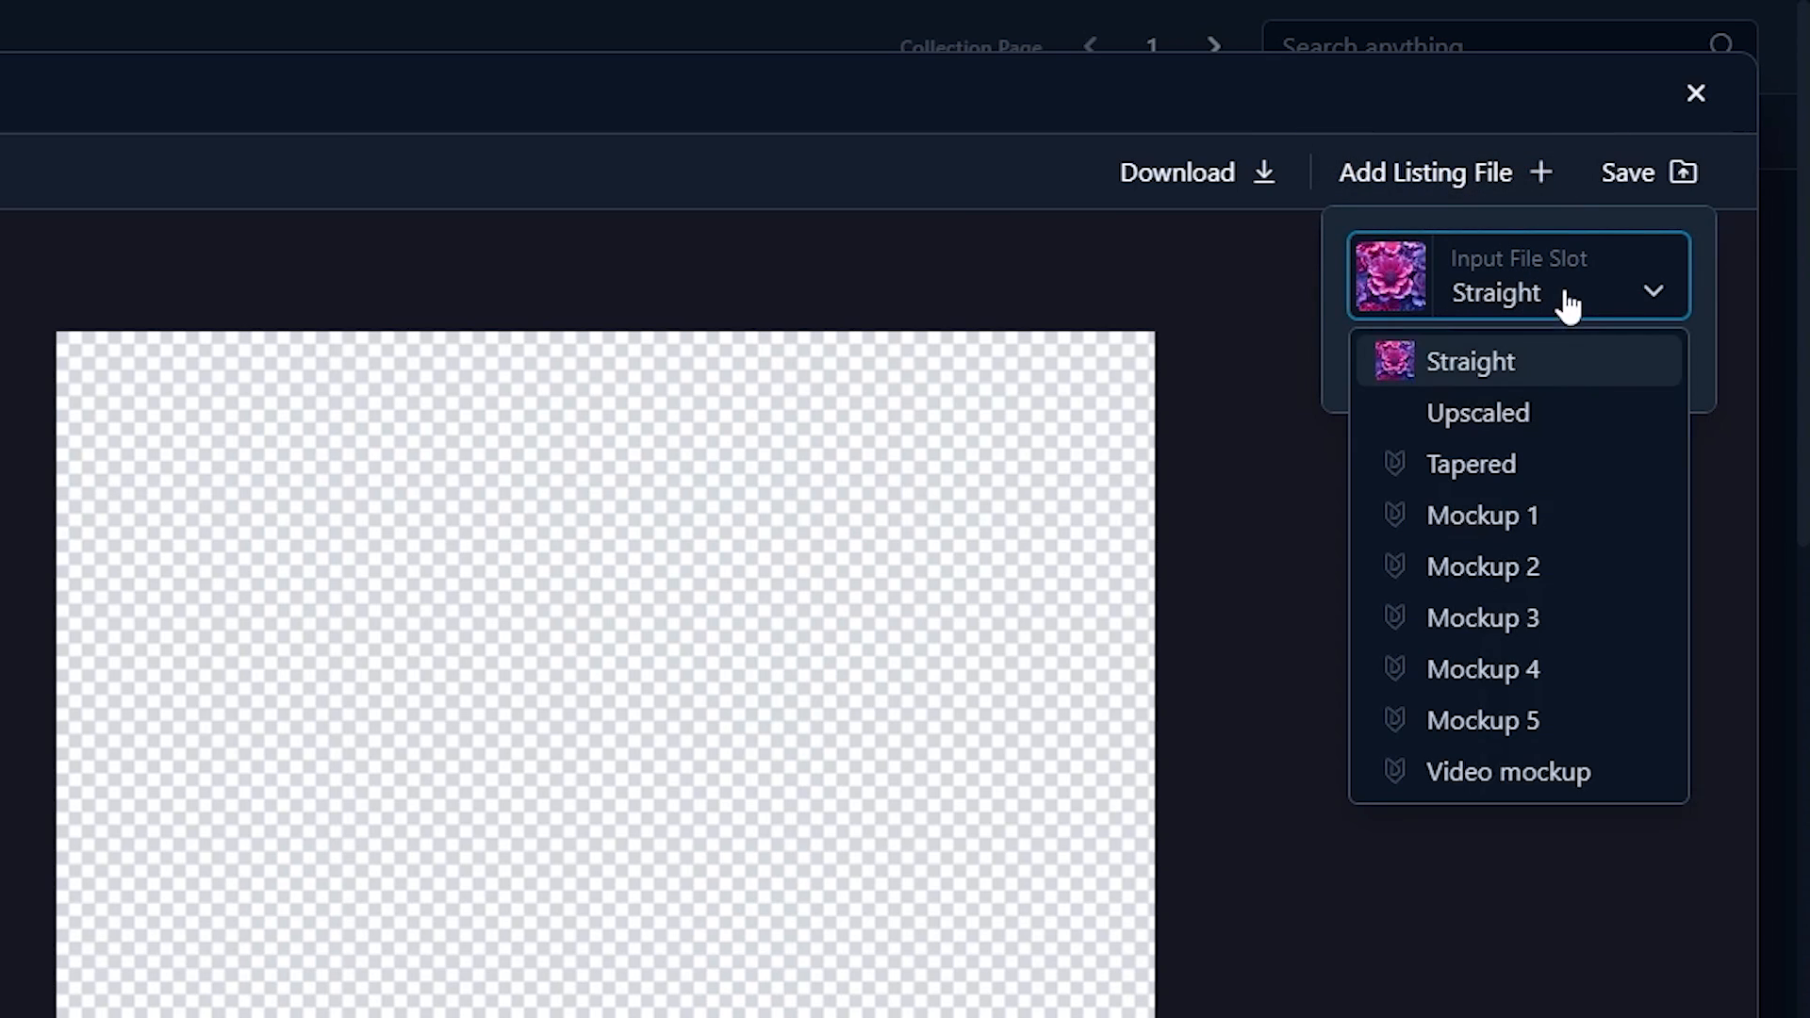
click(1507, 415)
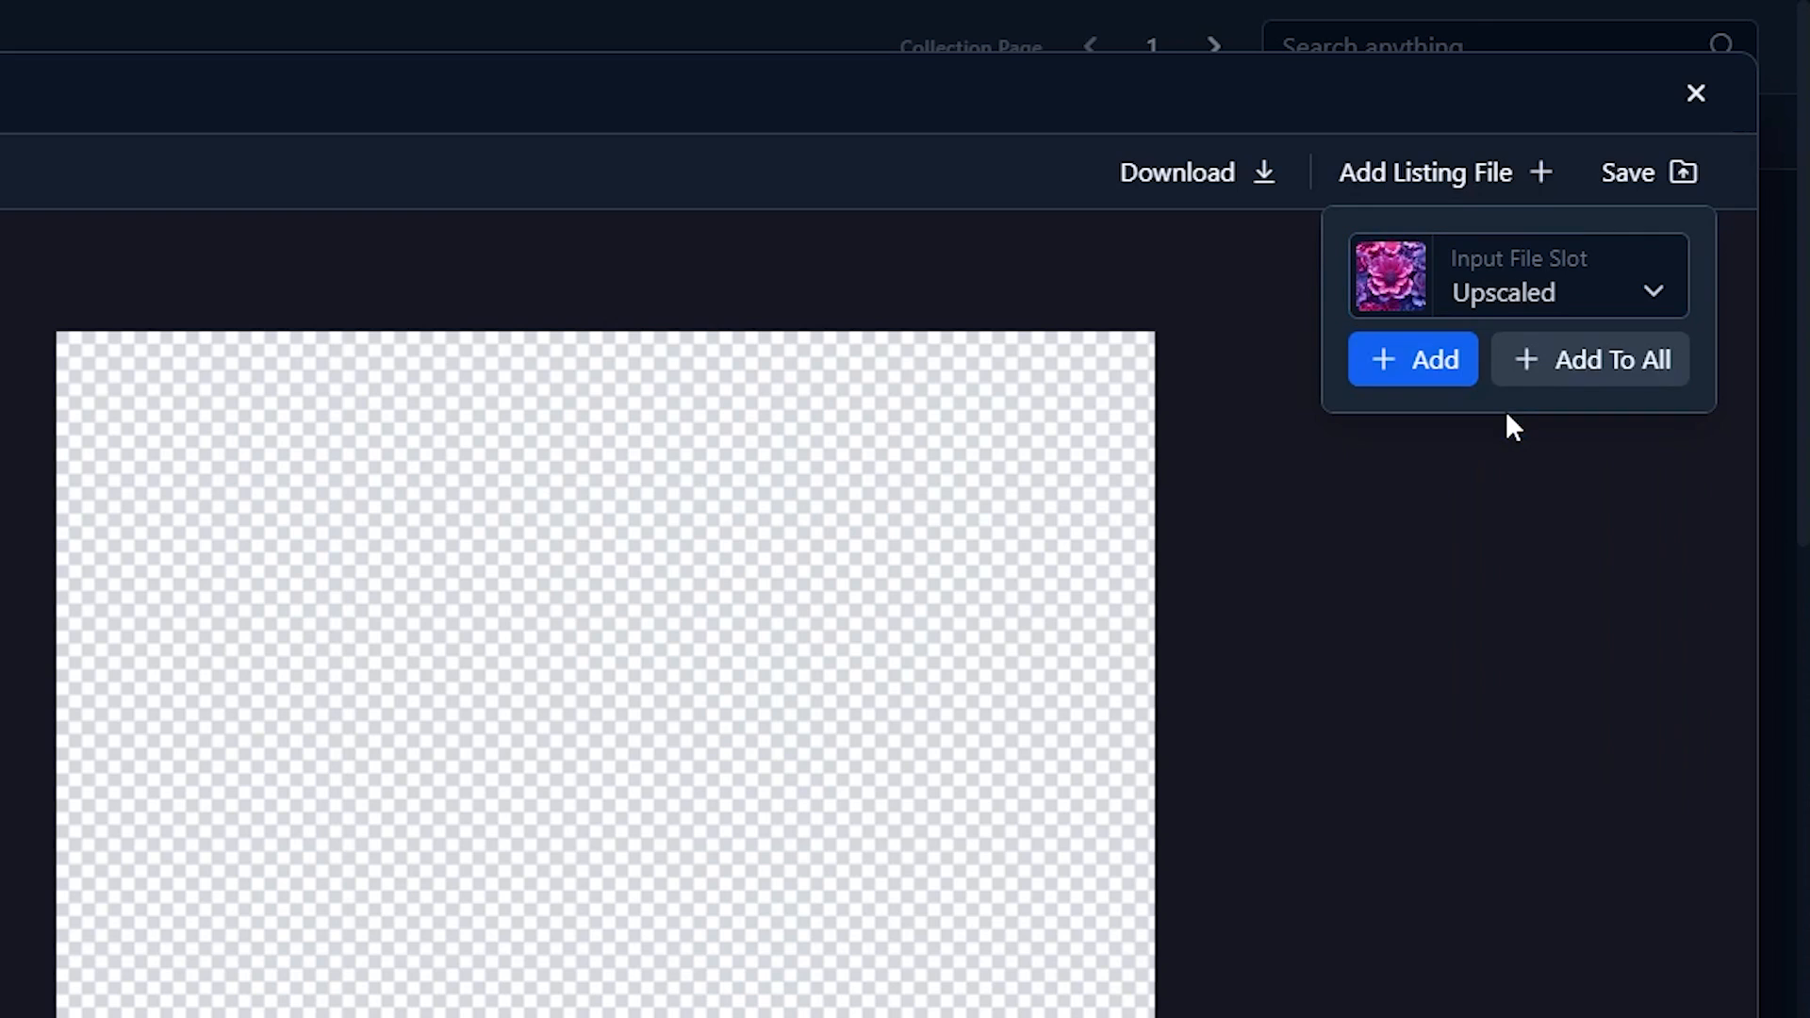
click(1593, 363)
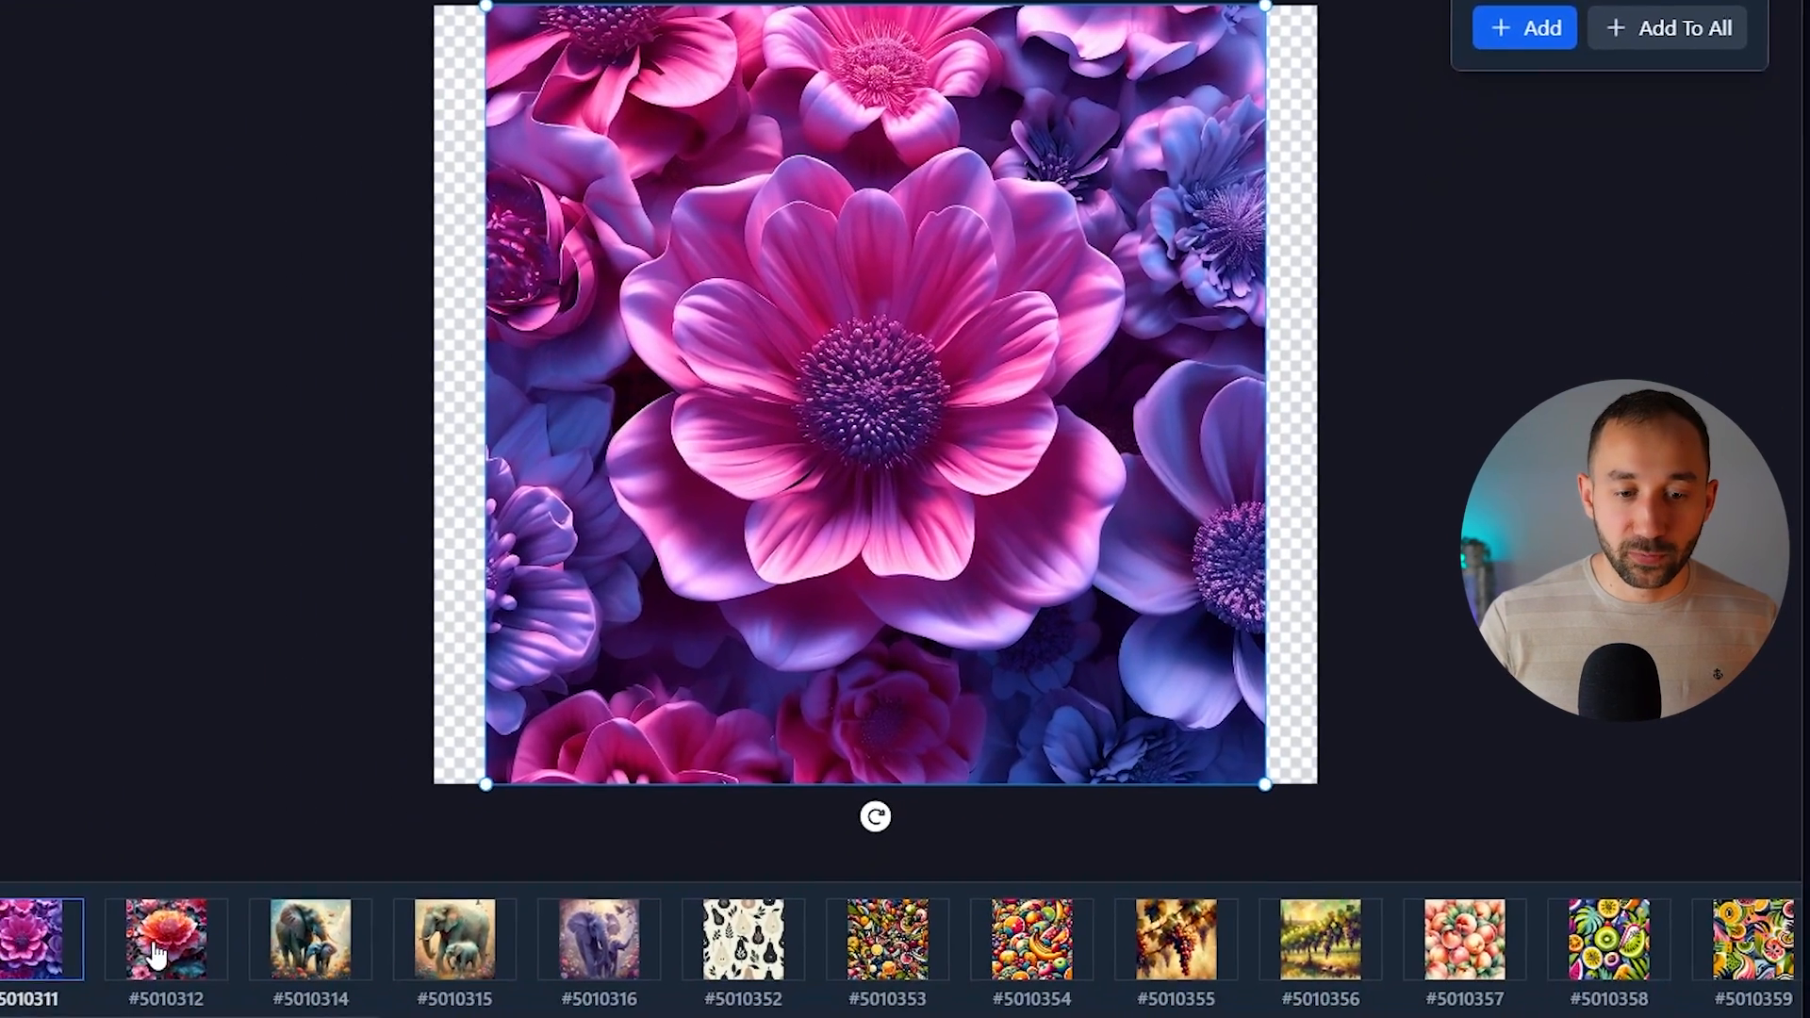
- Look through several listings' canvases to check how the added images fit the artboard, ending on the first flower listing
click(155, 955)
click(400, 882)
click(504, 882)
click(650, 879)
click(757, 886)
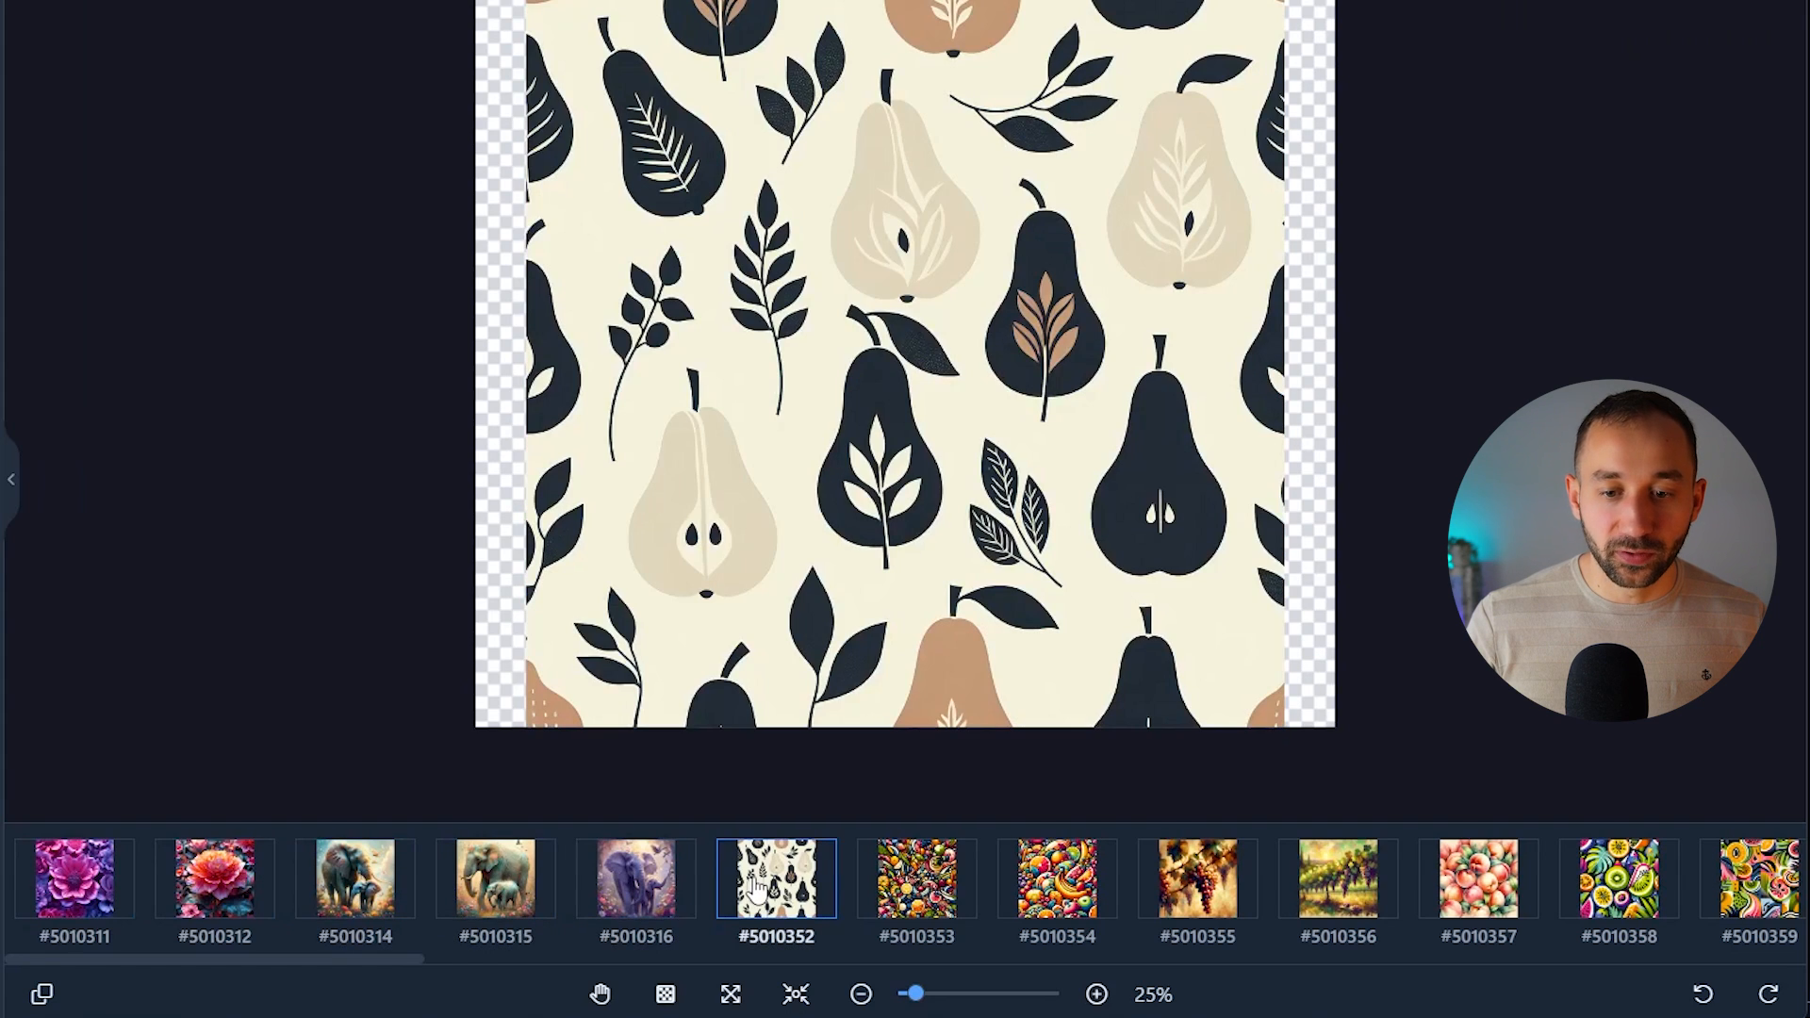
click(924, 896)
click(1070, 900)
click(80, 905)
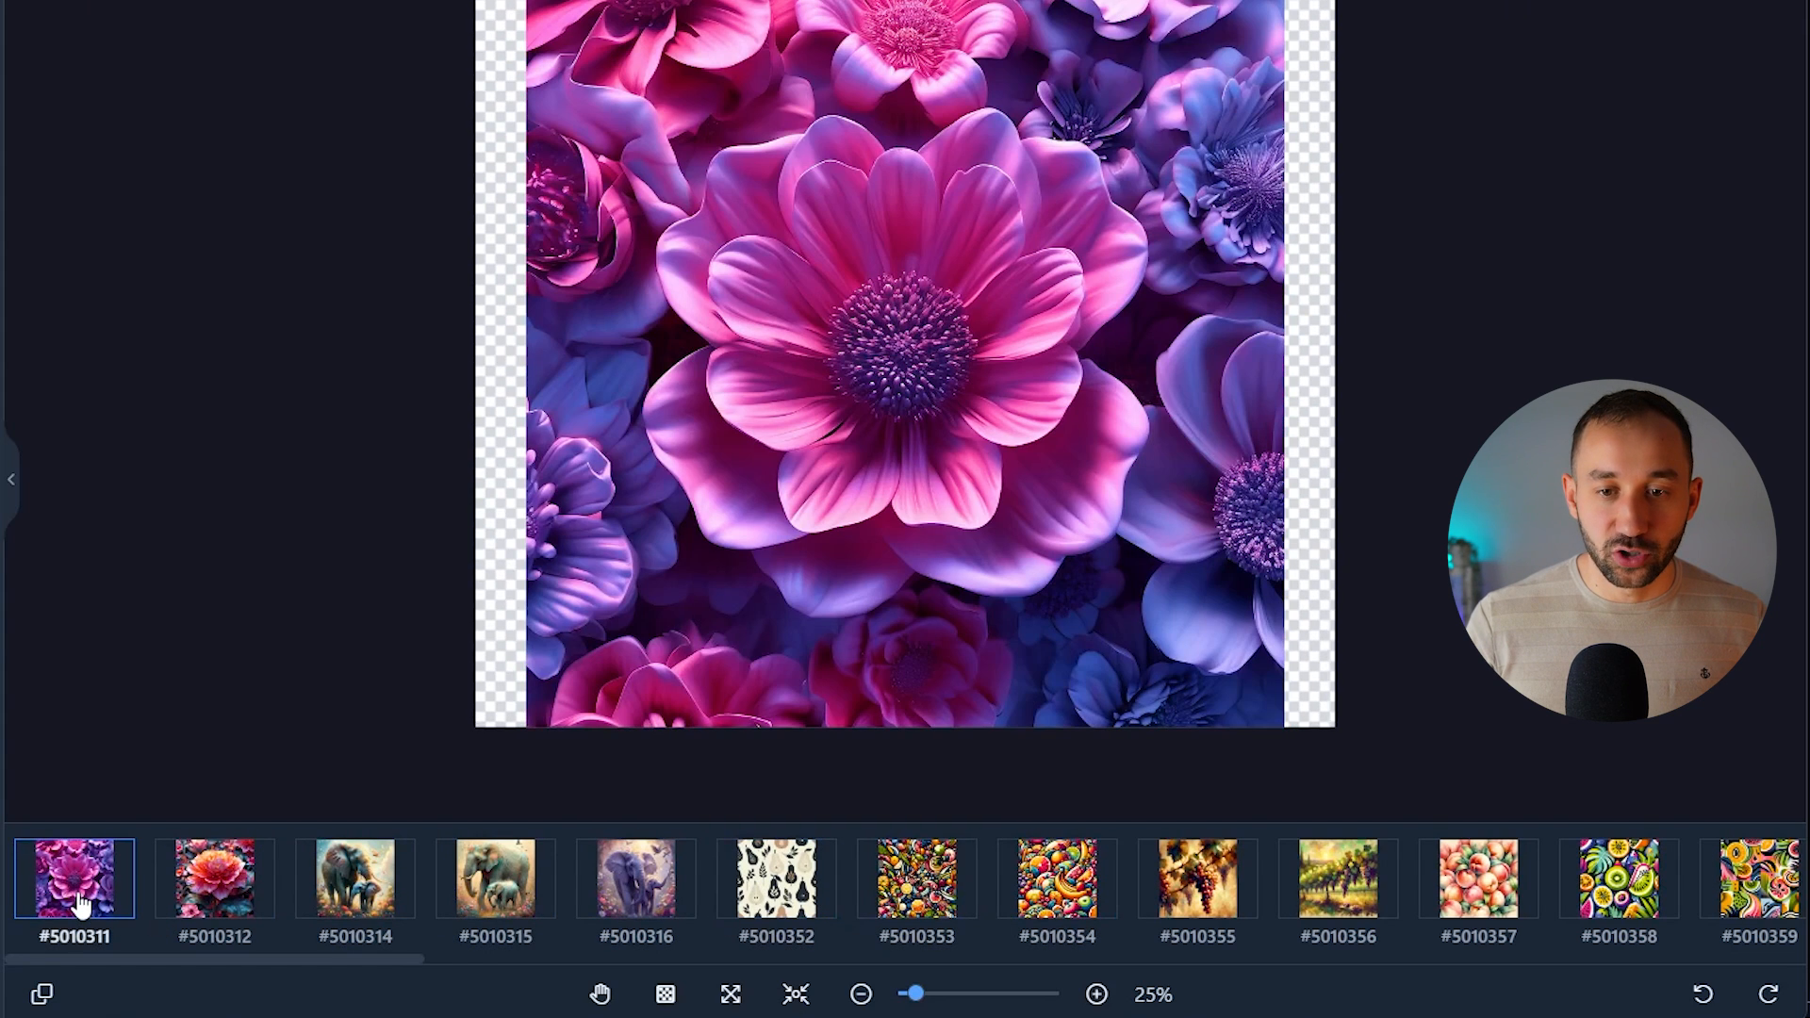
- Reposition the pink flower image and enlarge it proportionally to about 2809 px square so that it covers the whole artboard
click(796, 274)
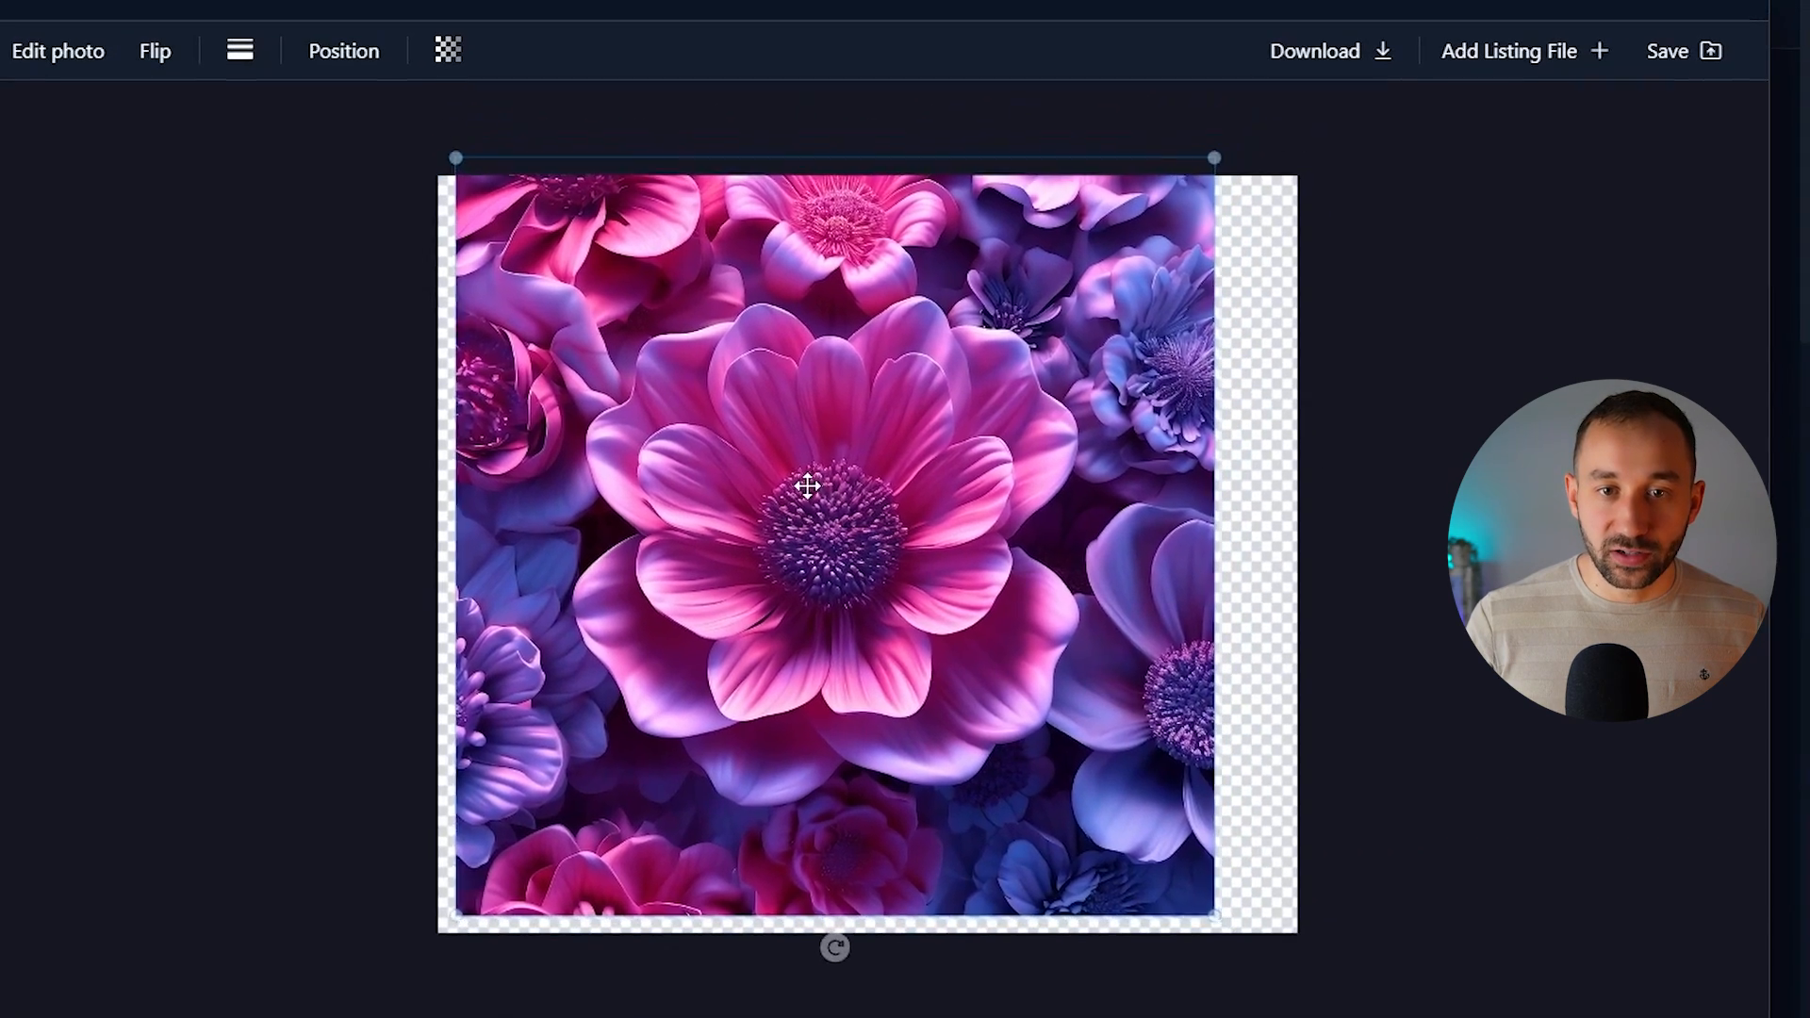
drag(807, 485, 783, 468)
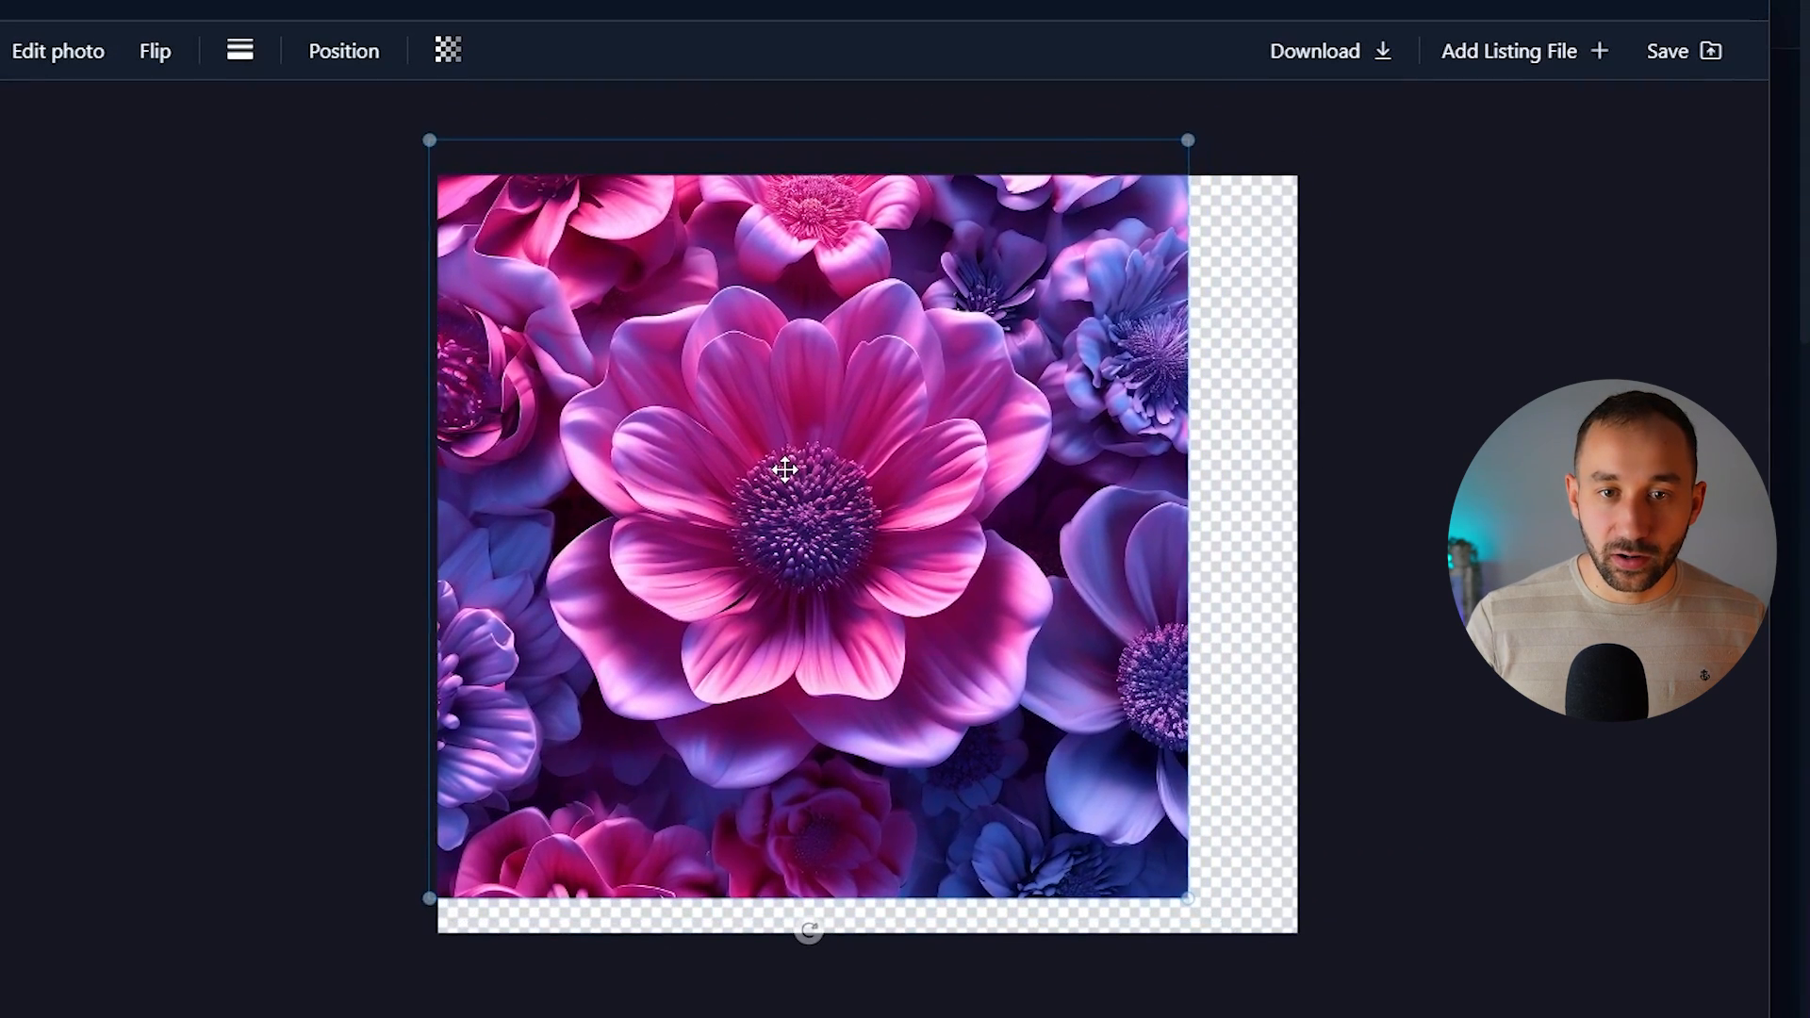
drag(1191, 903, 1327, 971)
drag(1085, 815, 1089, 803)
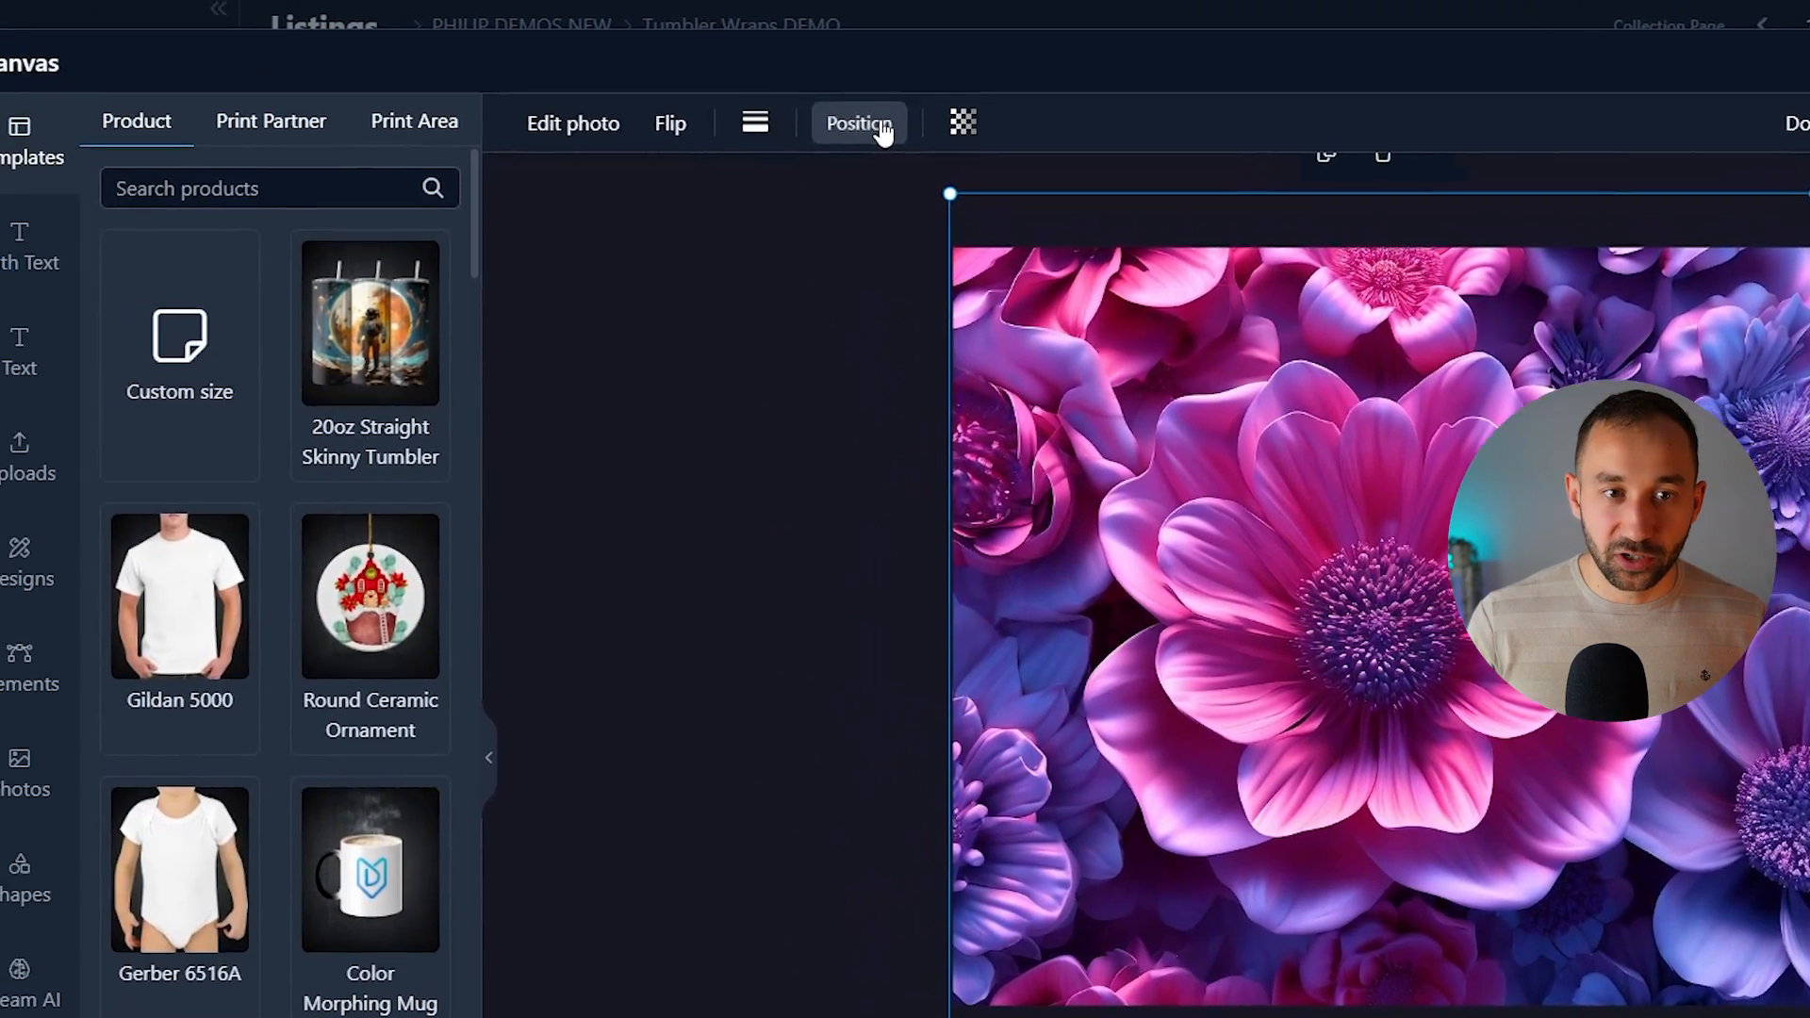
- Align the enlarged flower image to the middle and center of the artboard
click(343, 51)
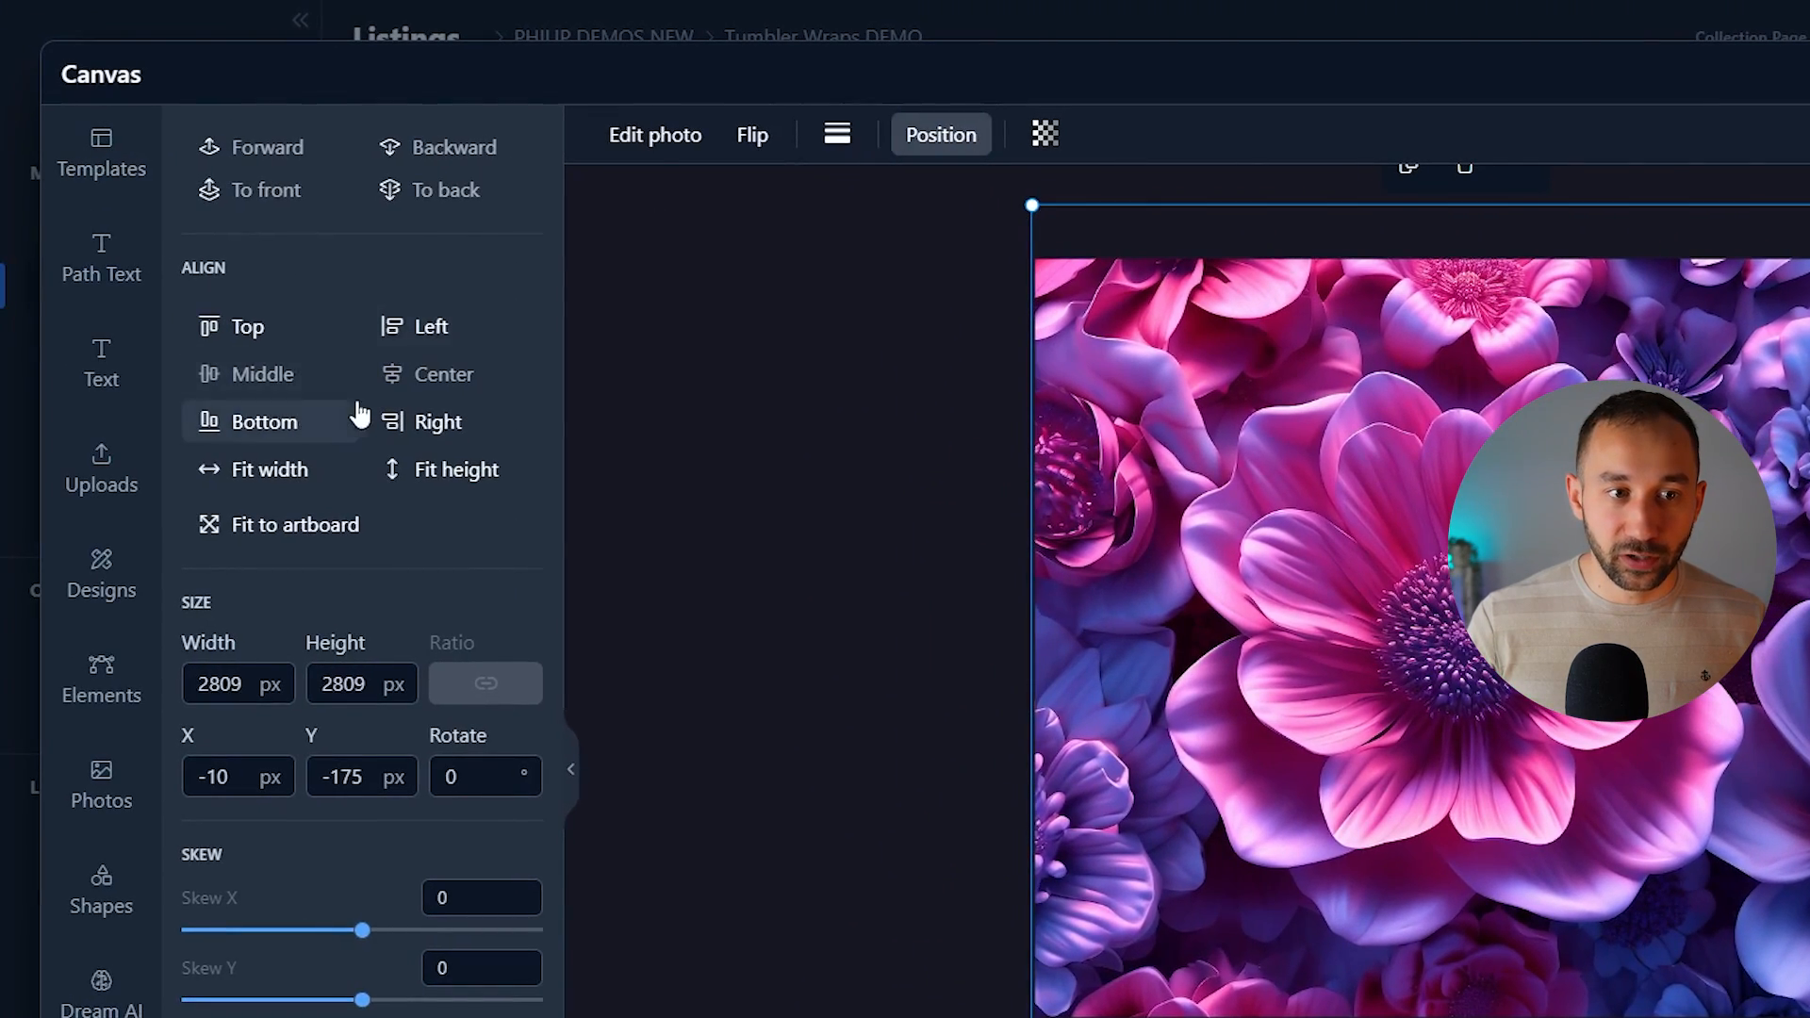
drag(1443, 500, 1427, 530)
click(267, 372)
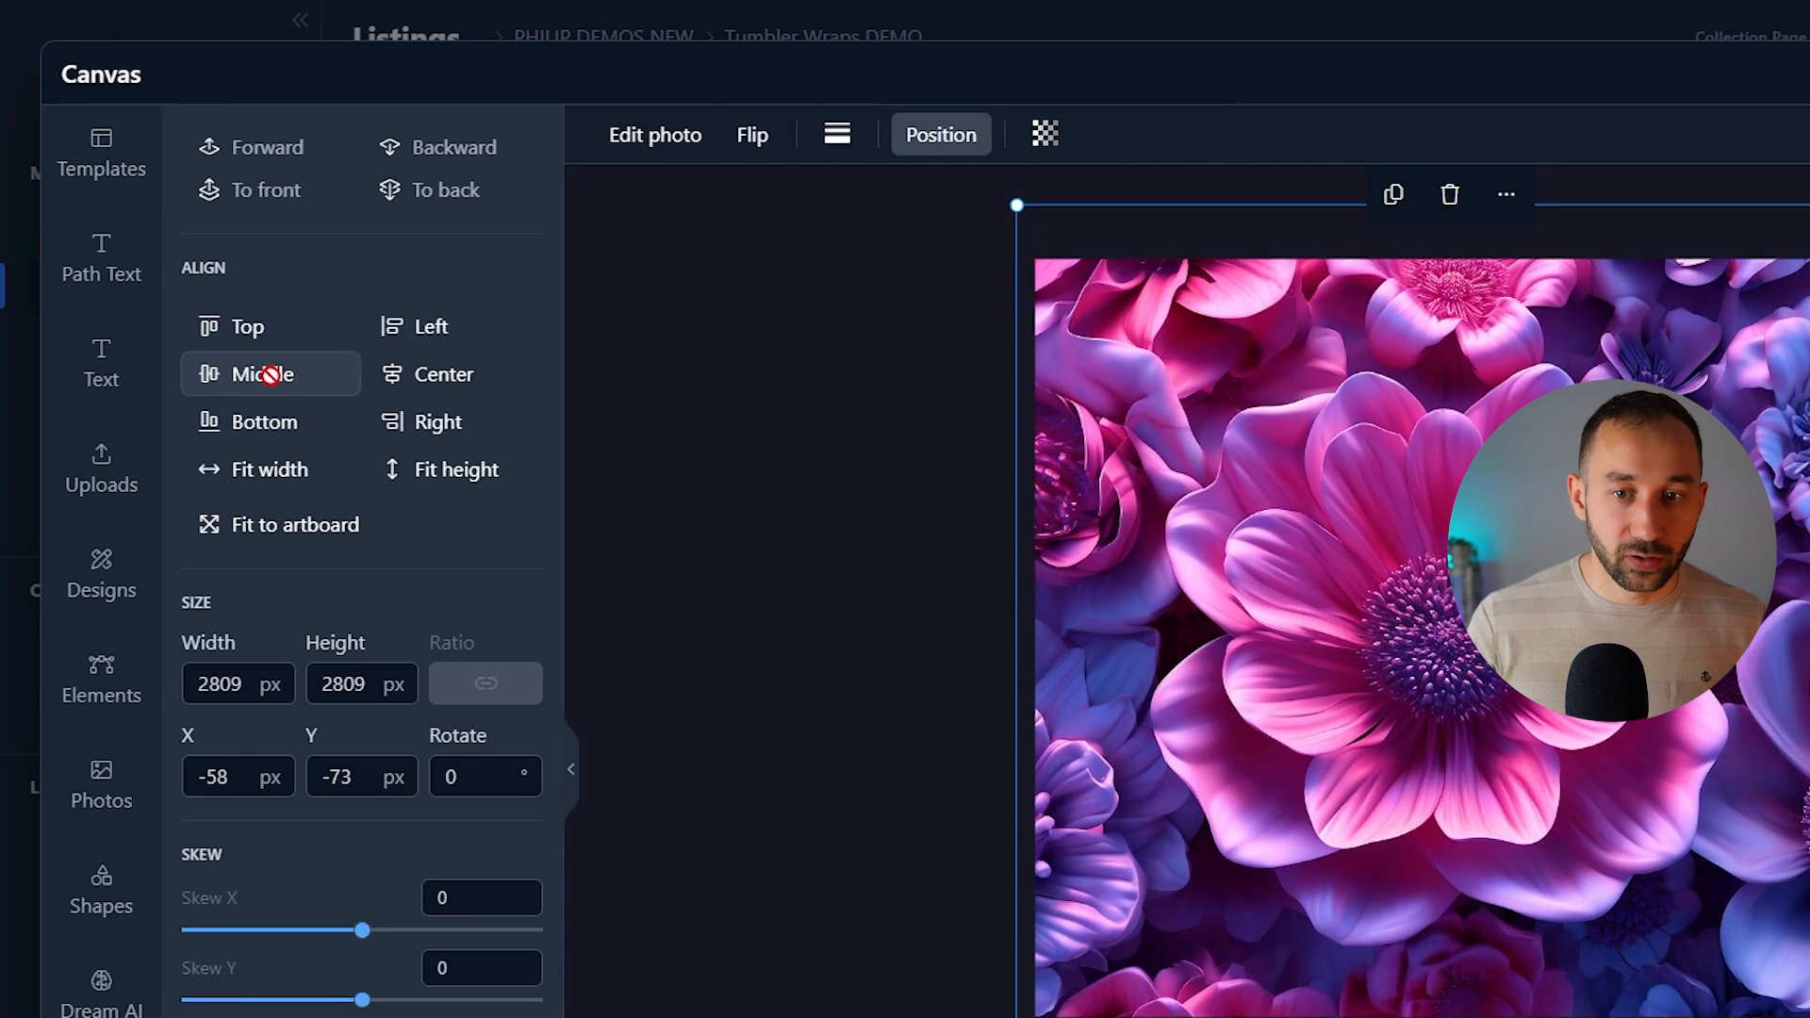
click(454, 377)
drag(1404, 623, 1374, 557)
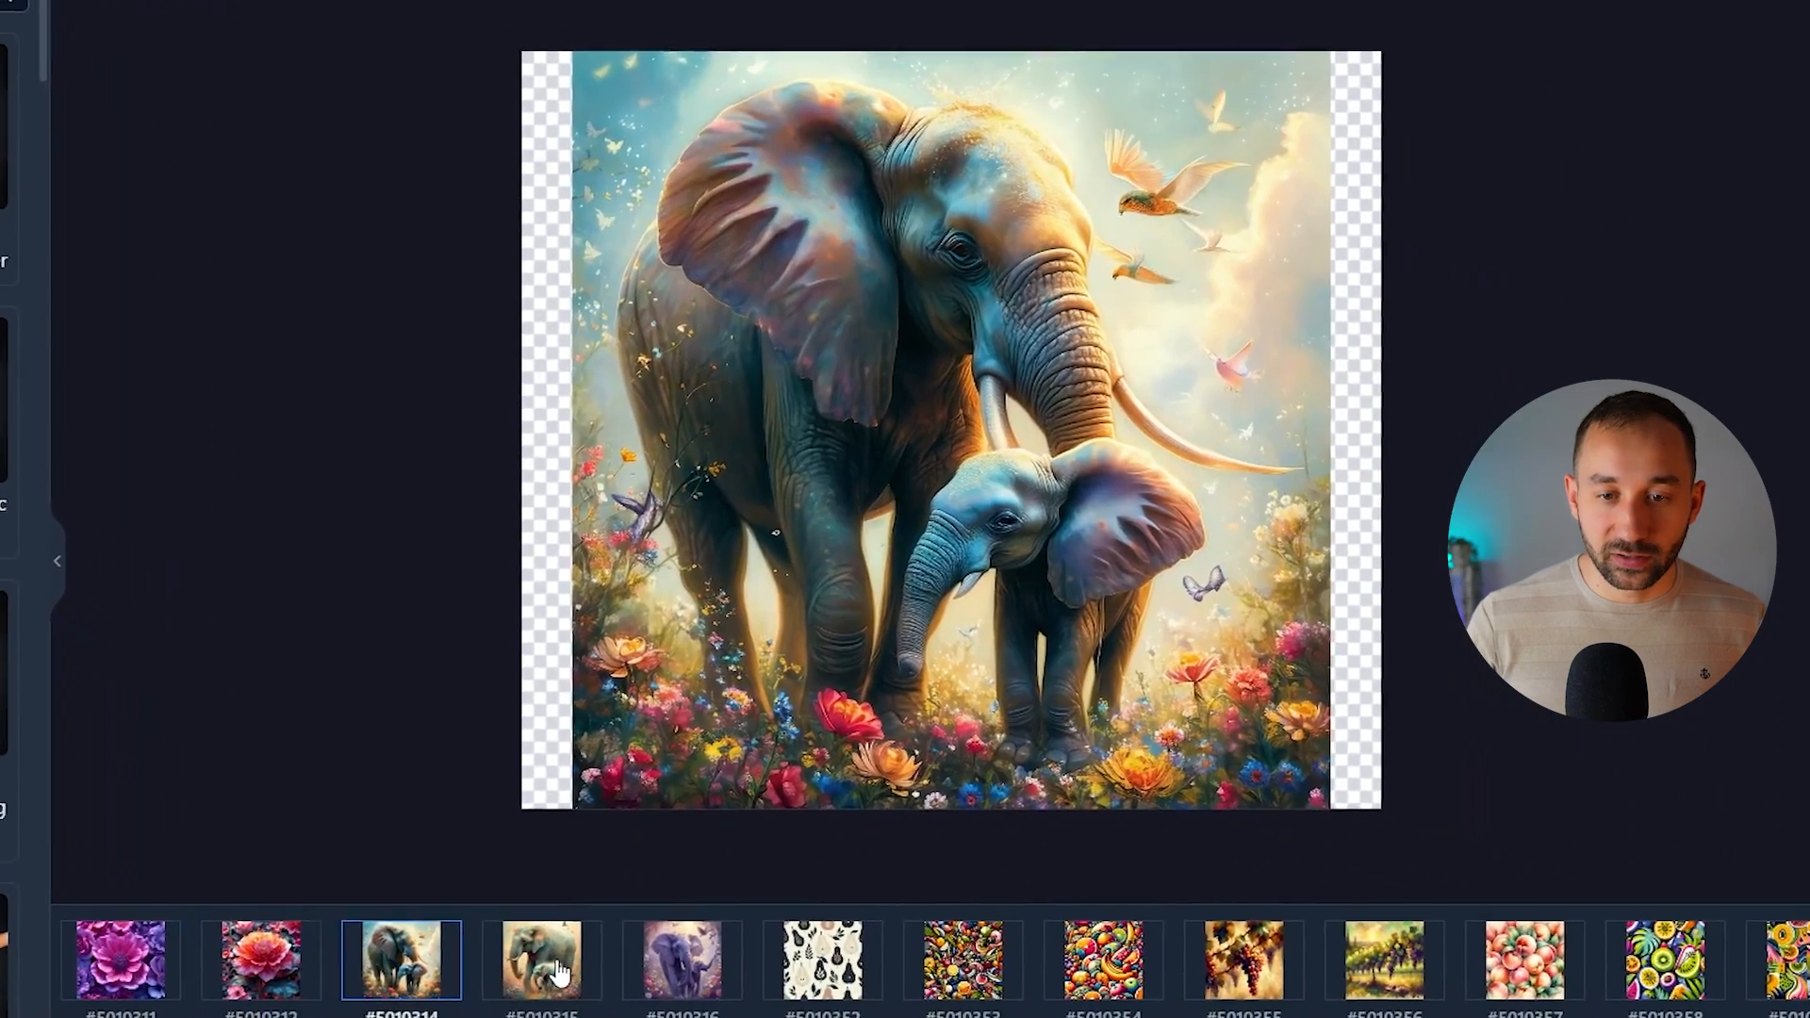
- Check a few other listings' canvases and sync the flower image's size and position to all of them
click(732, 1009)
click(341, 1009)
click(774, 305)
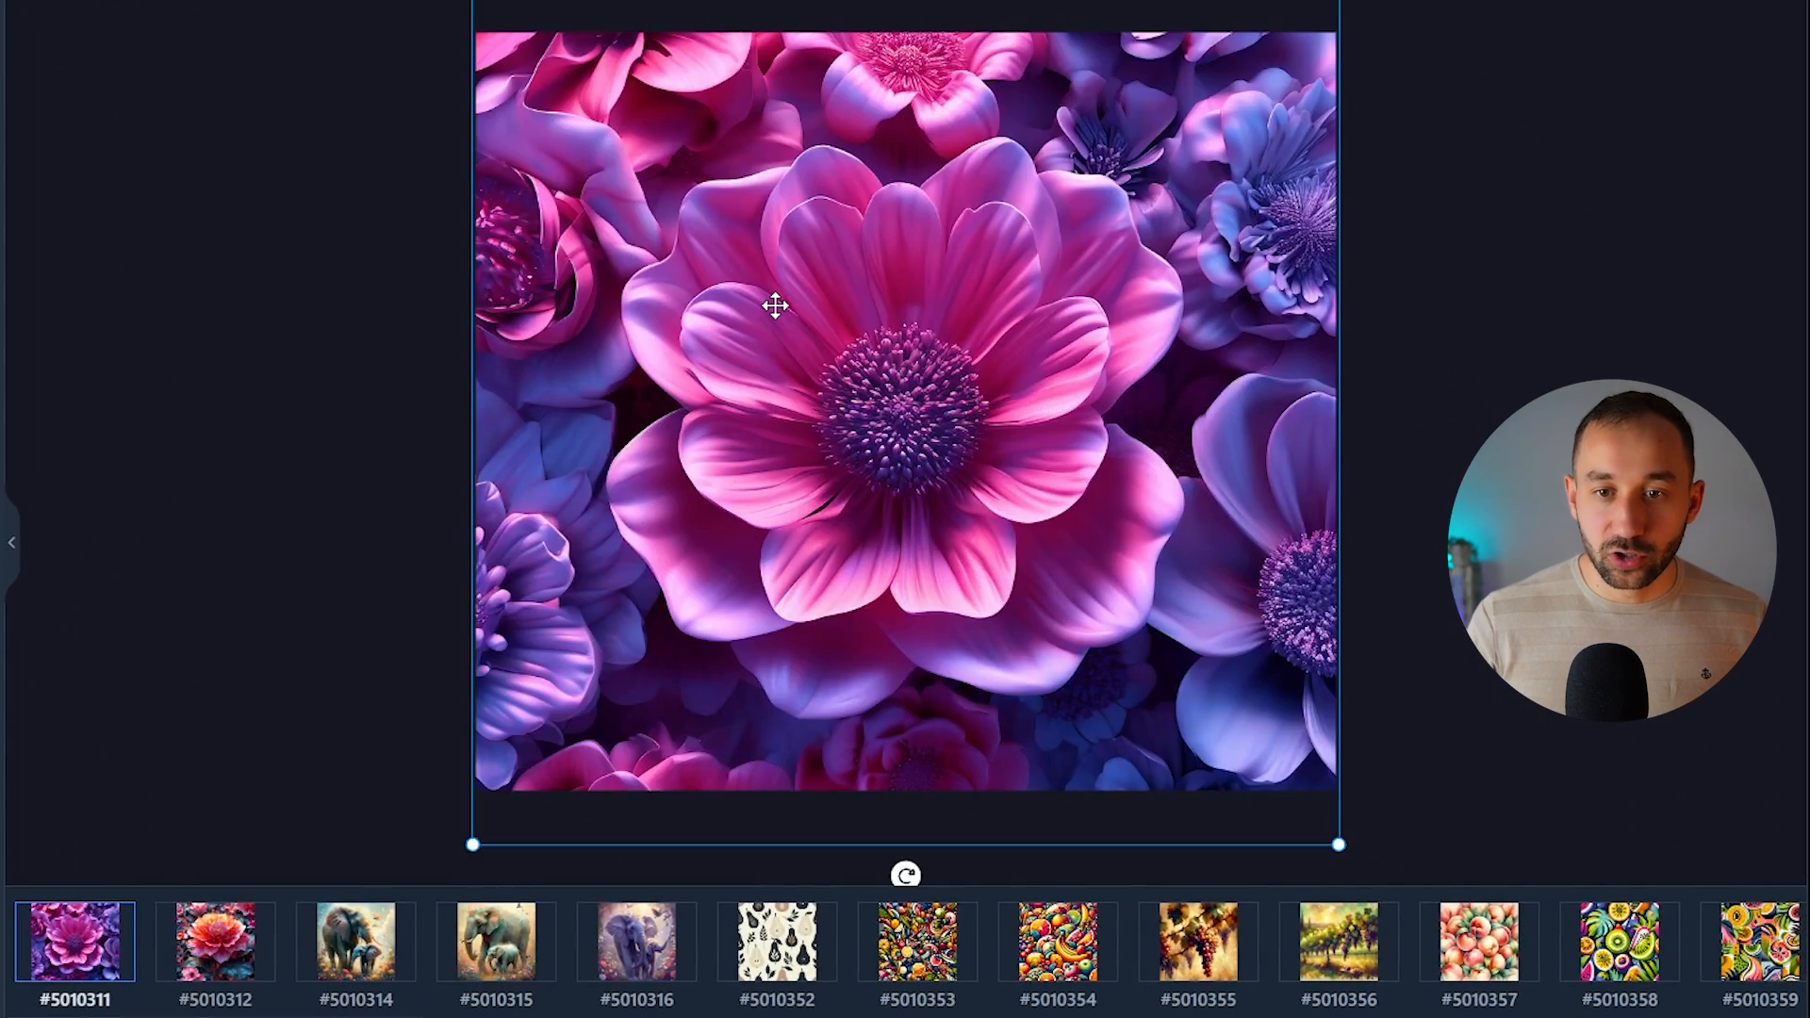
right_click(779, 305)
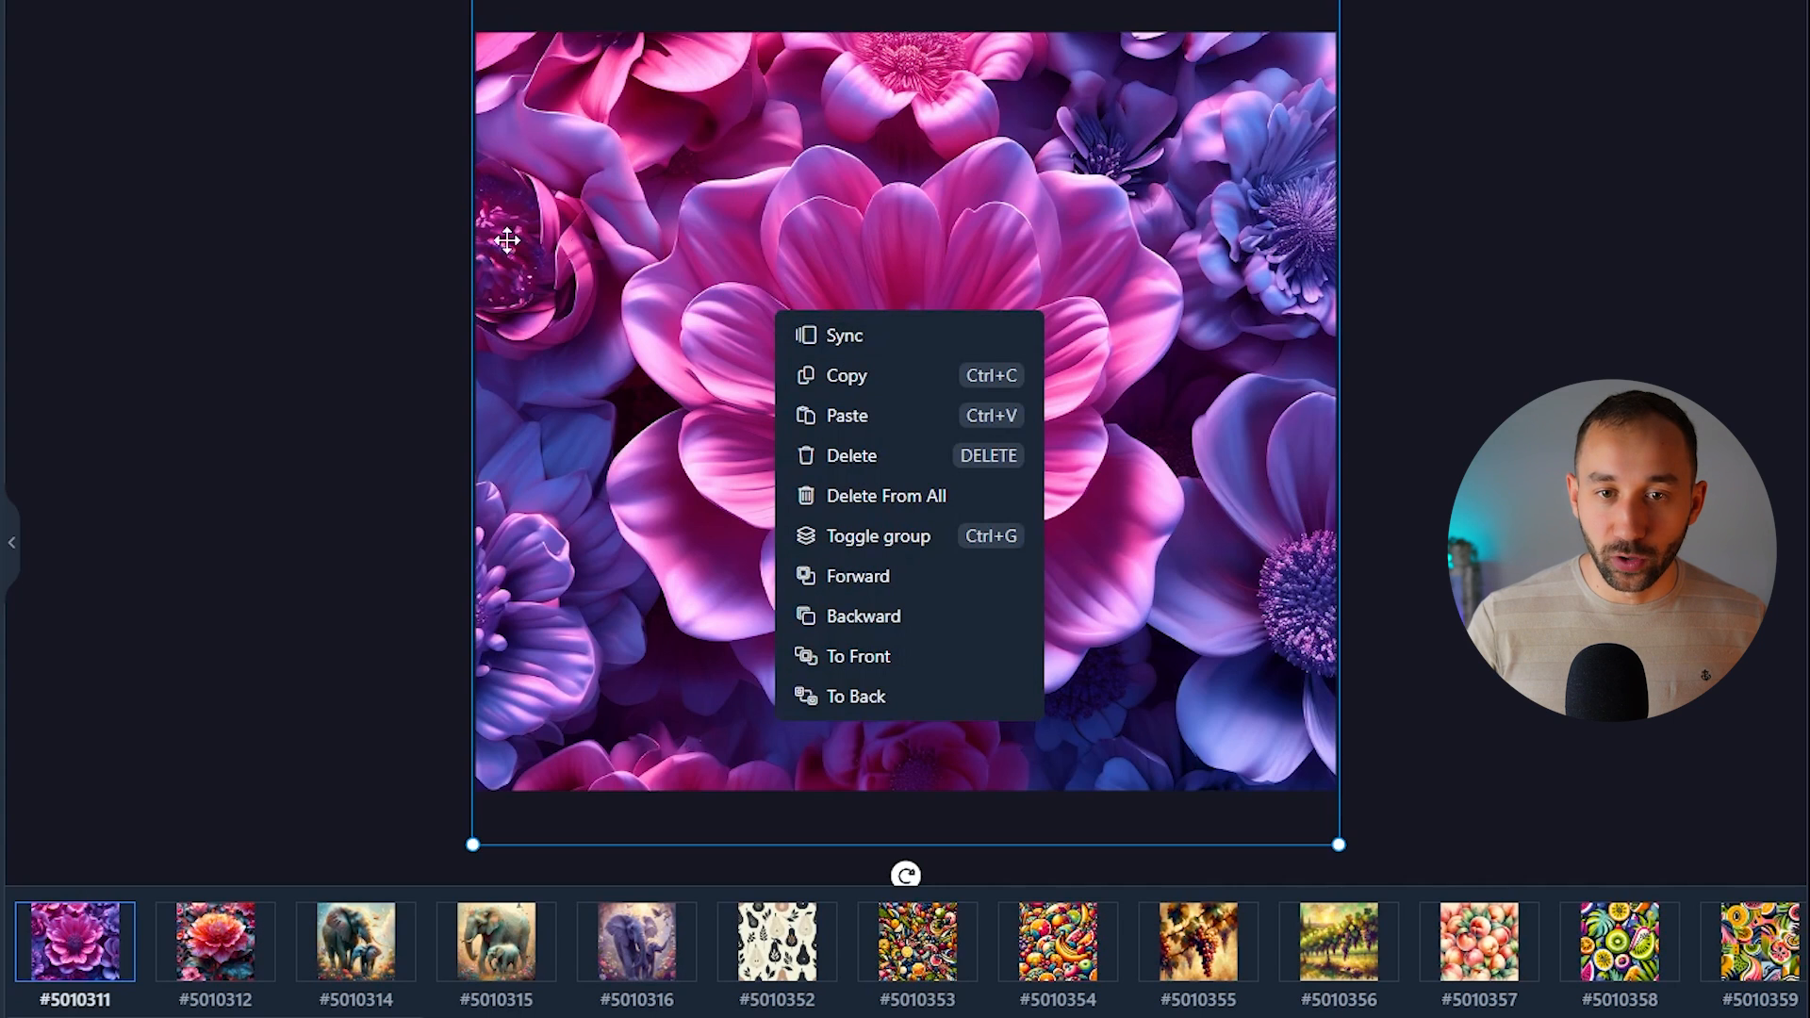
click(886, 349)
- Look through the other listings' canvases to check that their images fill the artboard, and return to the first flower listing
click(215, 943)
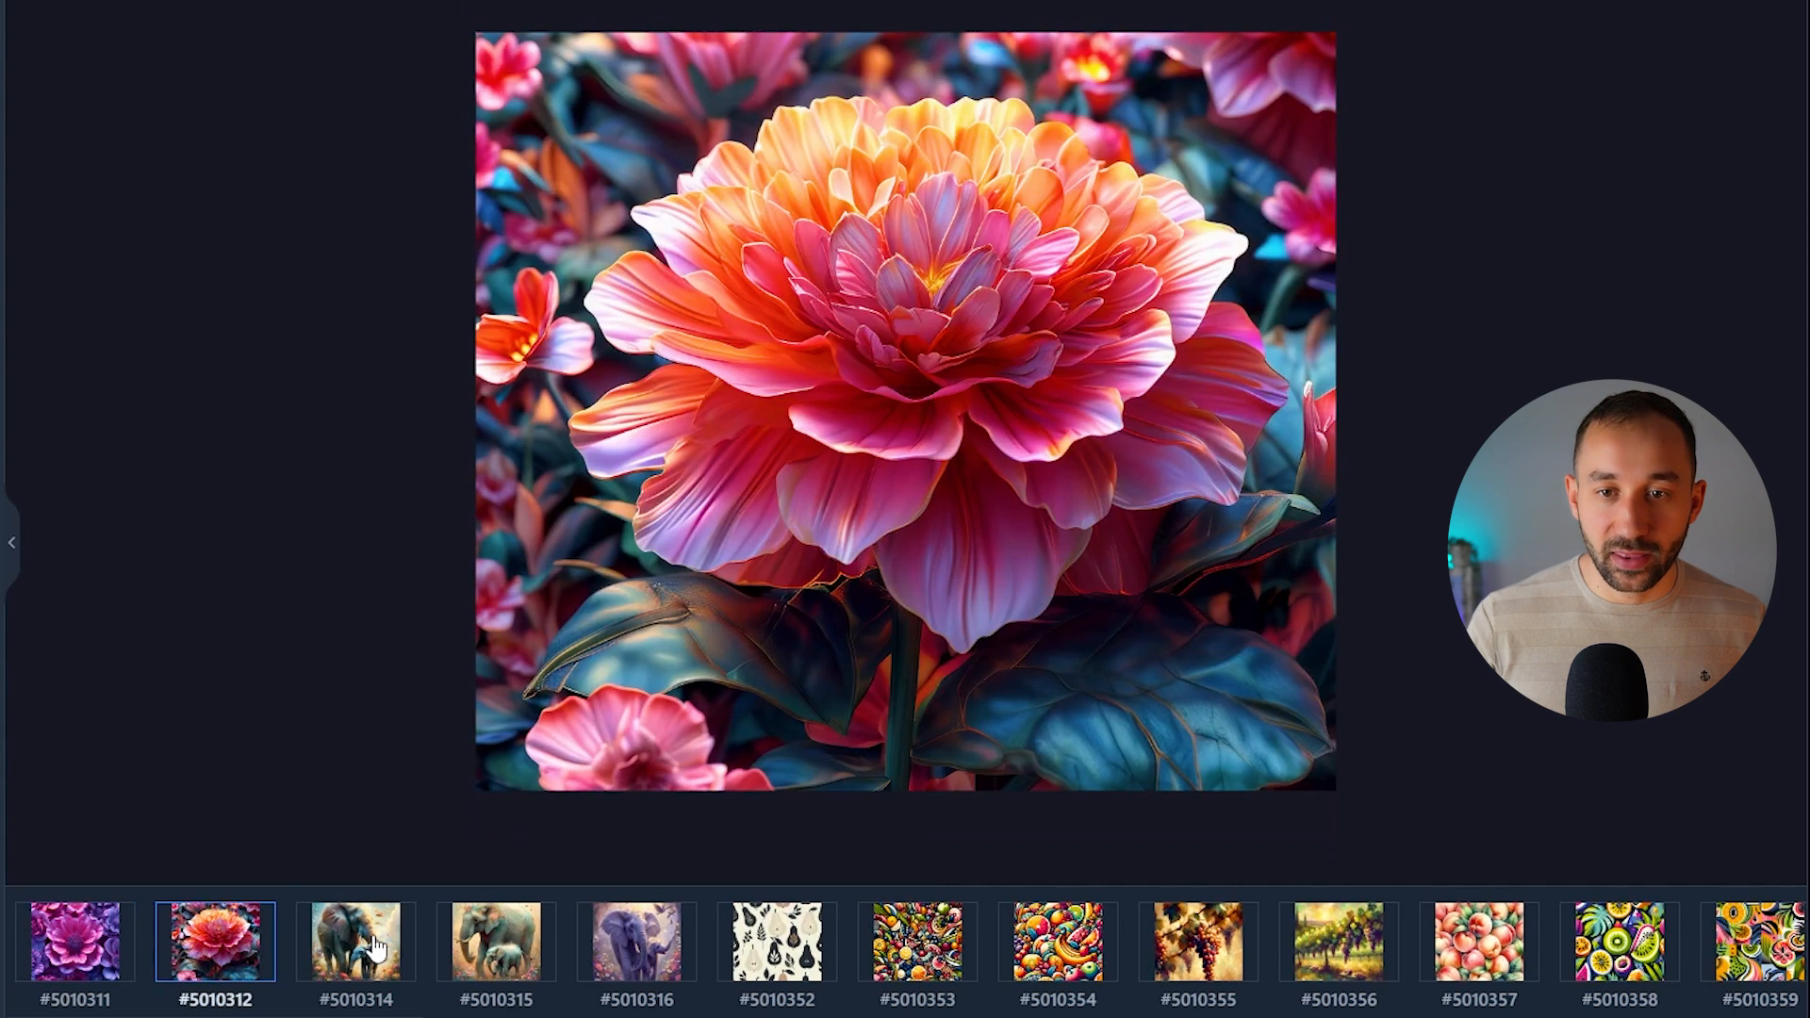
click(376, 946)
click(492, 954)
click(658, 941)
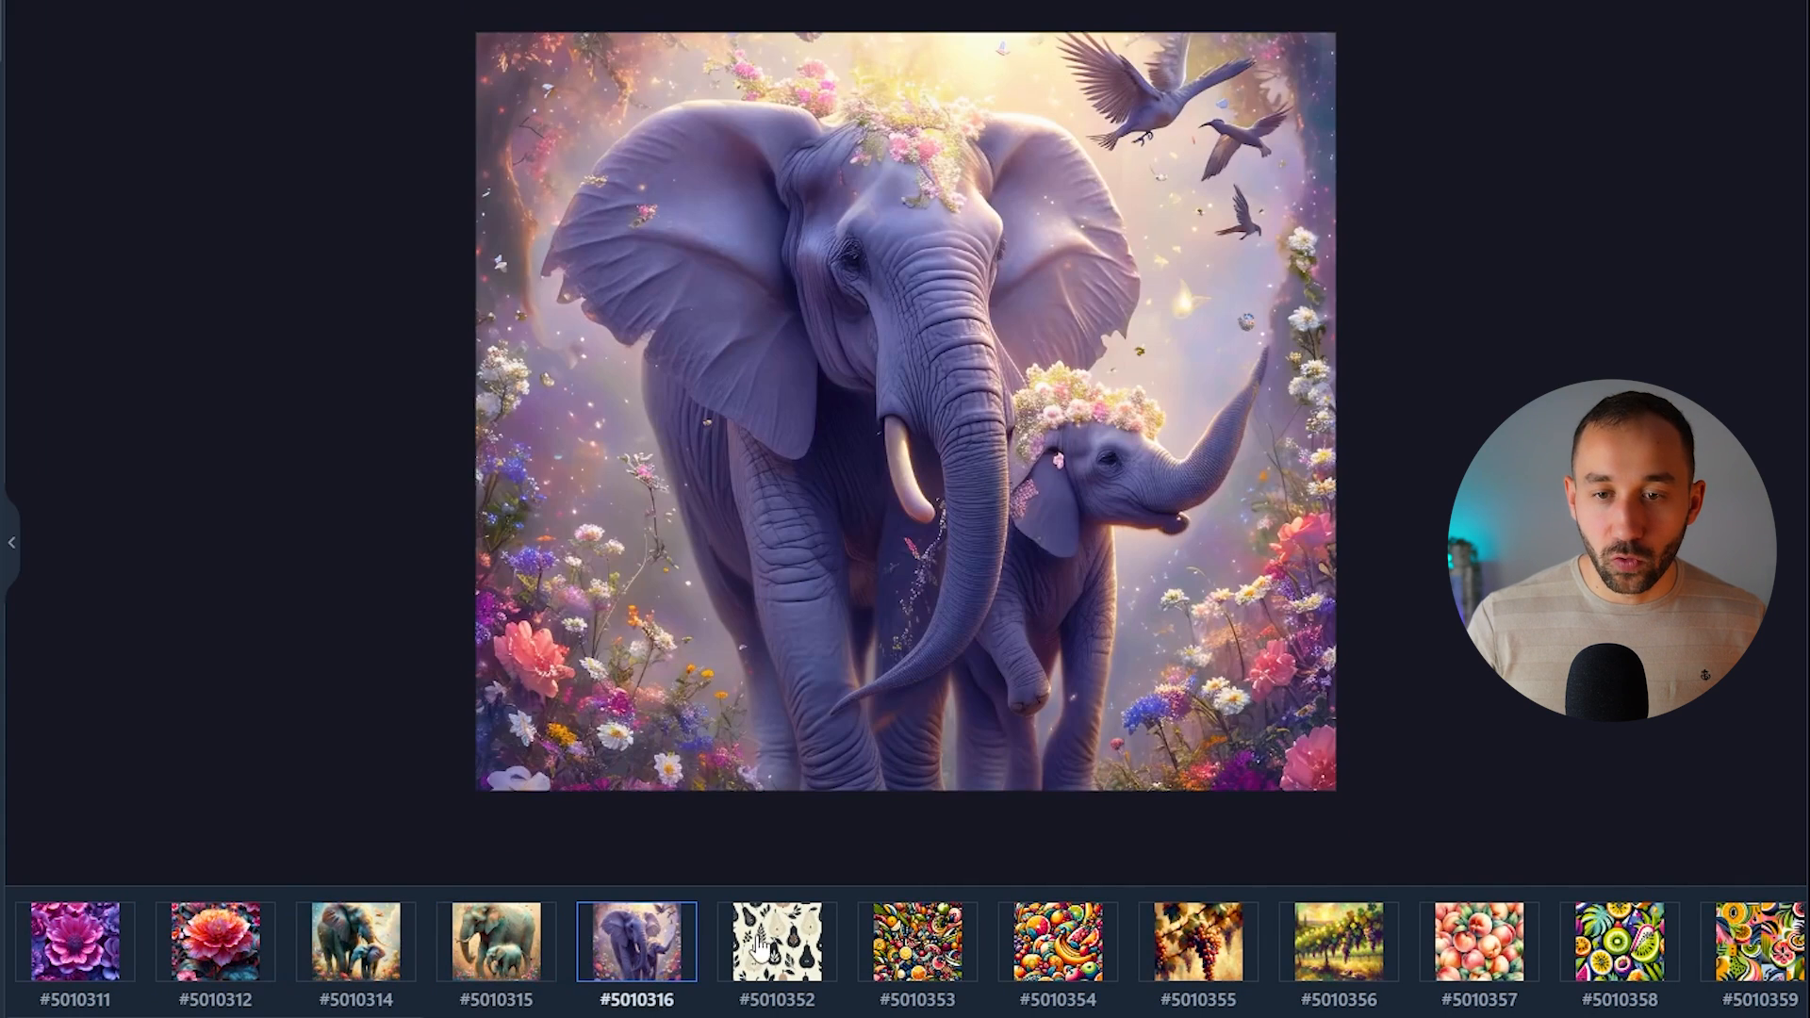
click(771, 944)
click(914, 943)
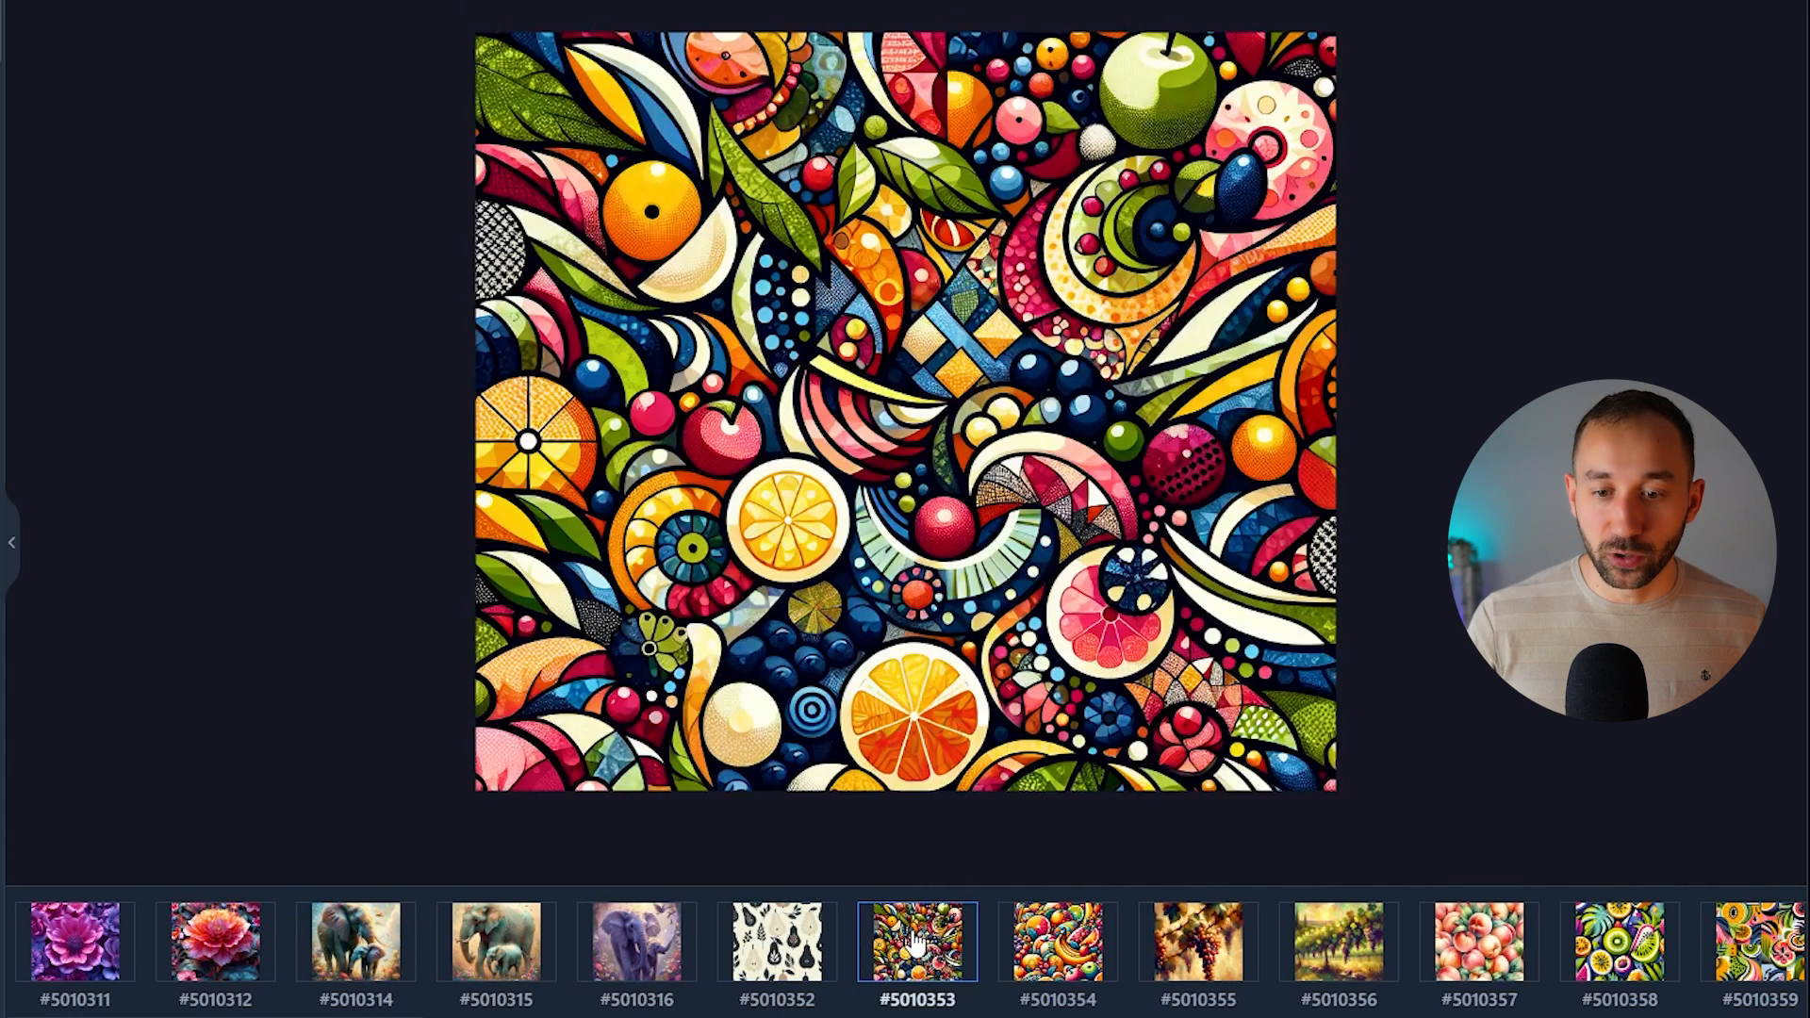
click(1045, 938)
click(1190, 943)
click(90, 942)
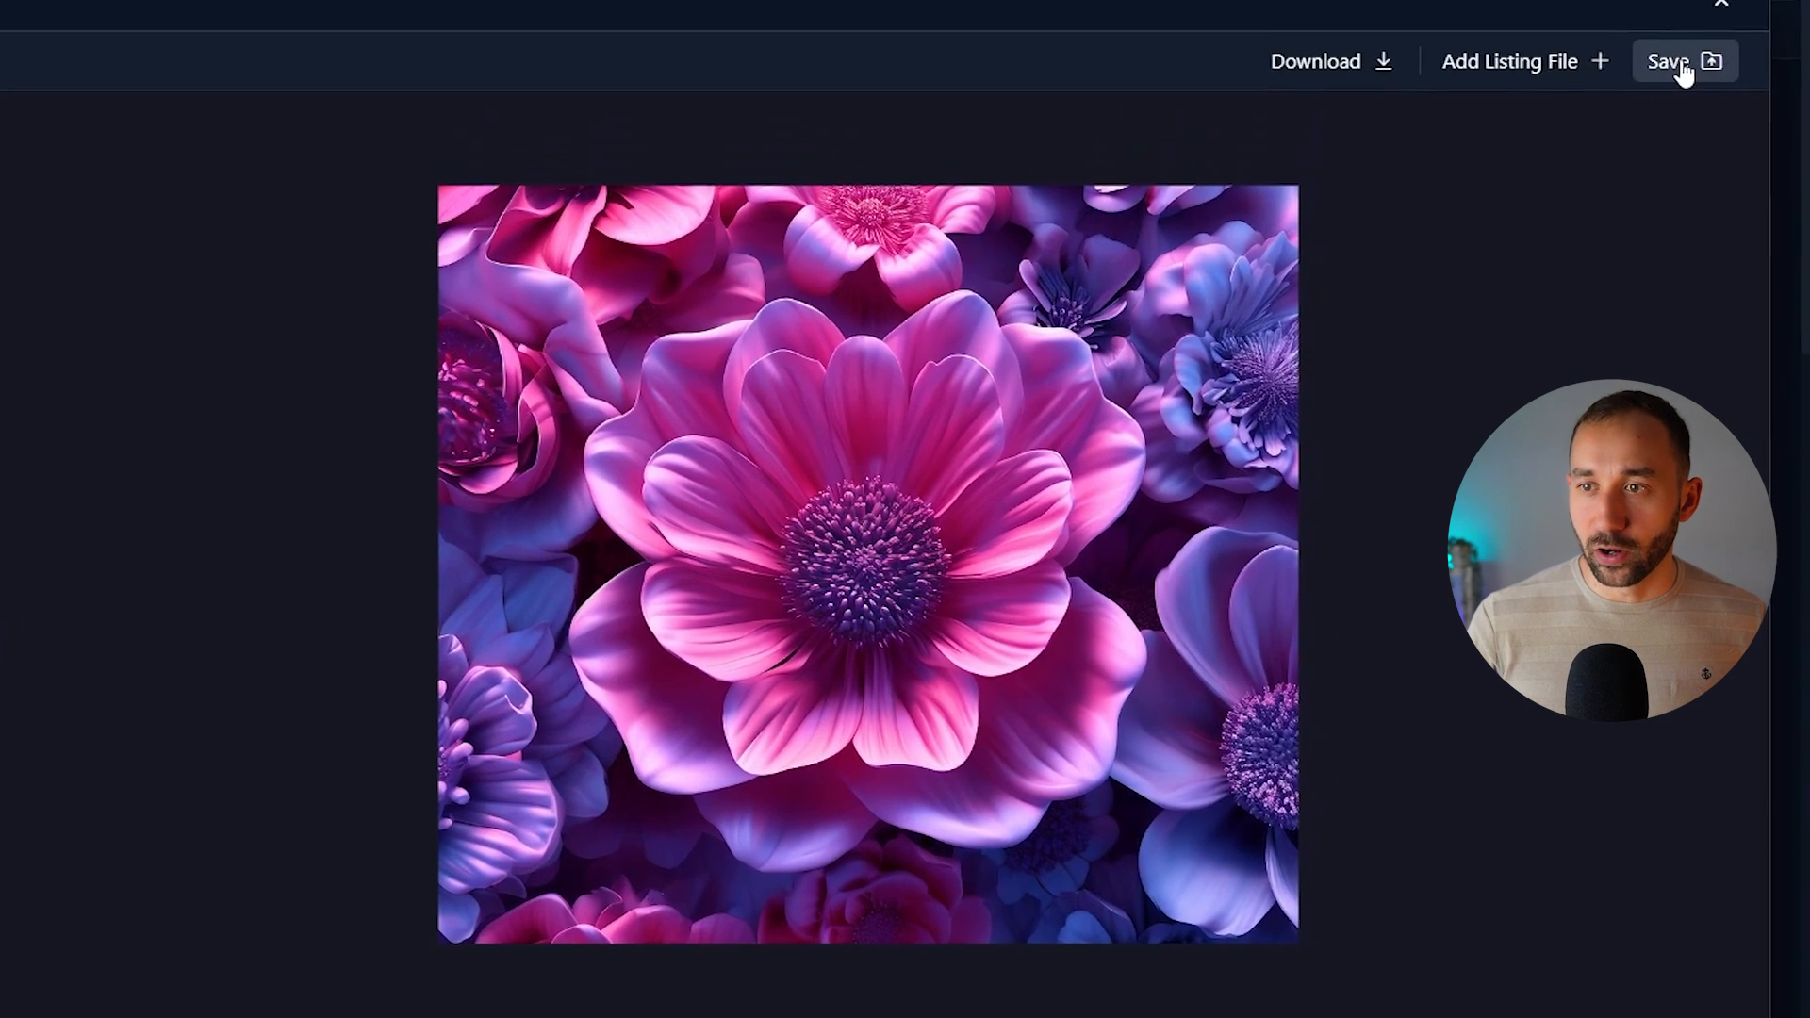
- Save all canvases as JPG to the Straight output slot, overwriting all existing files there
click(1684, 66)
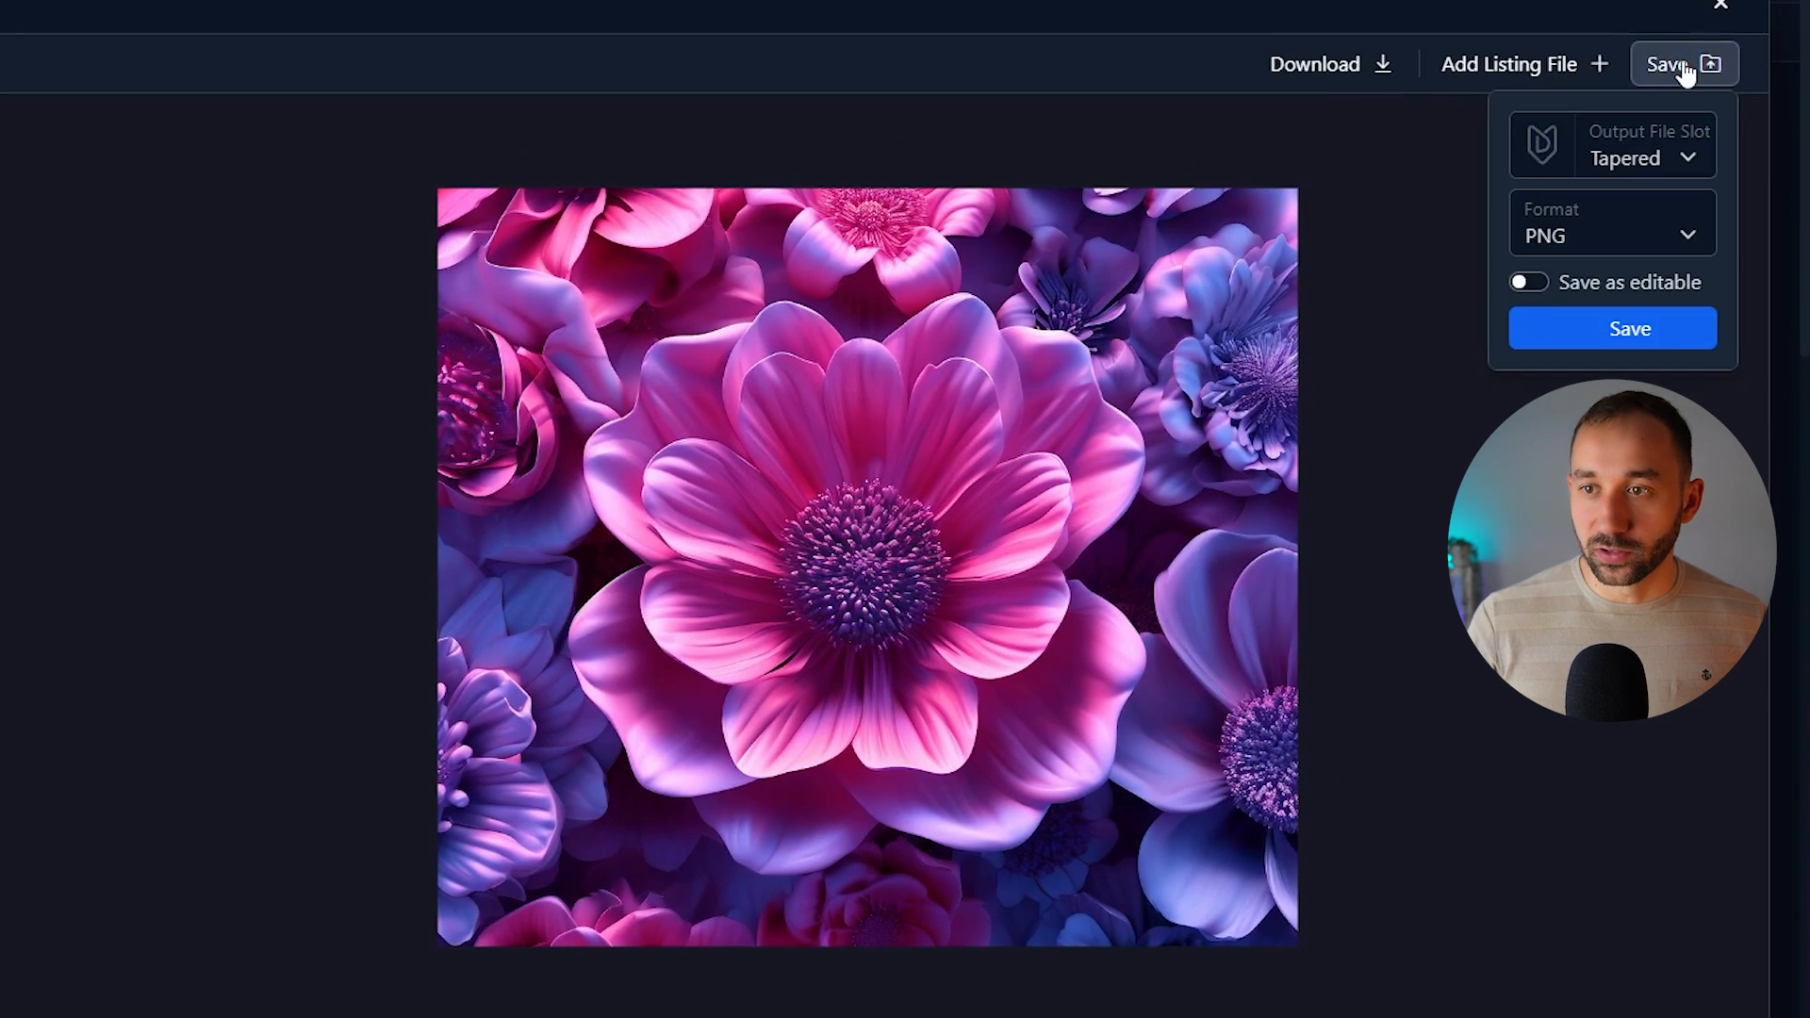
click(1657, 162)
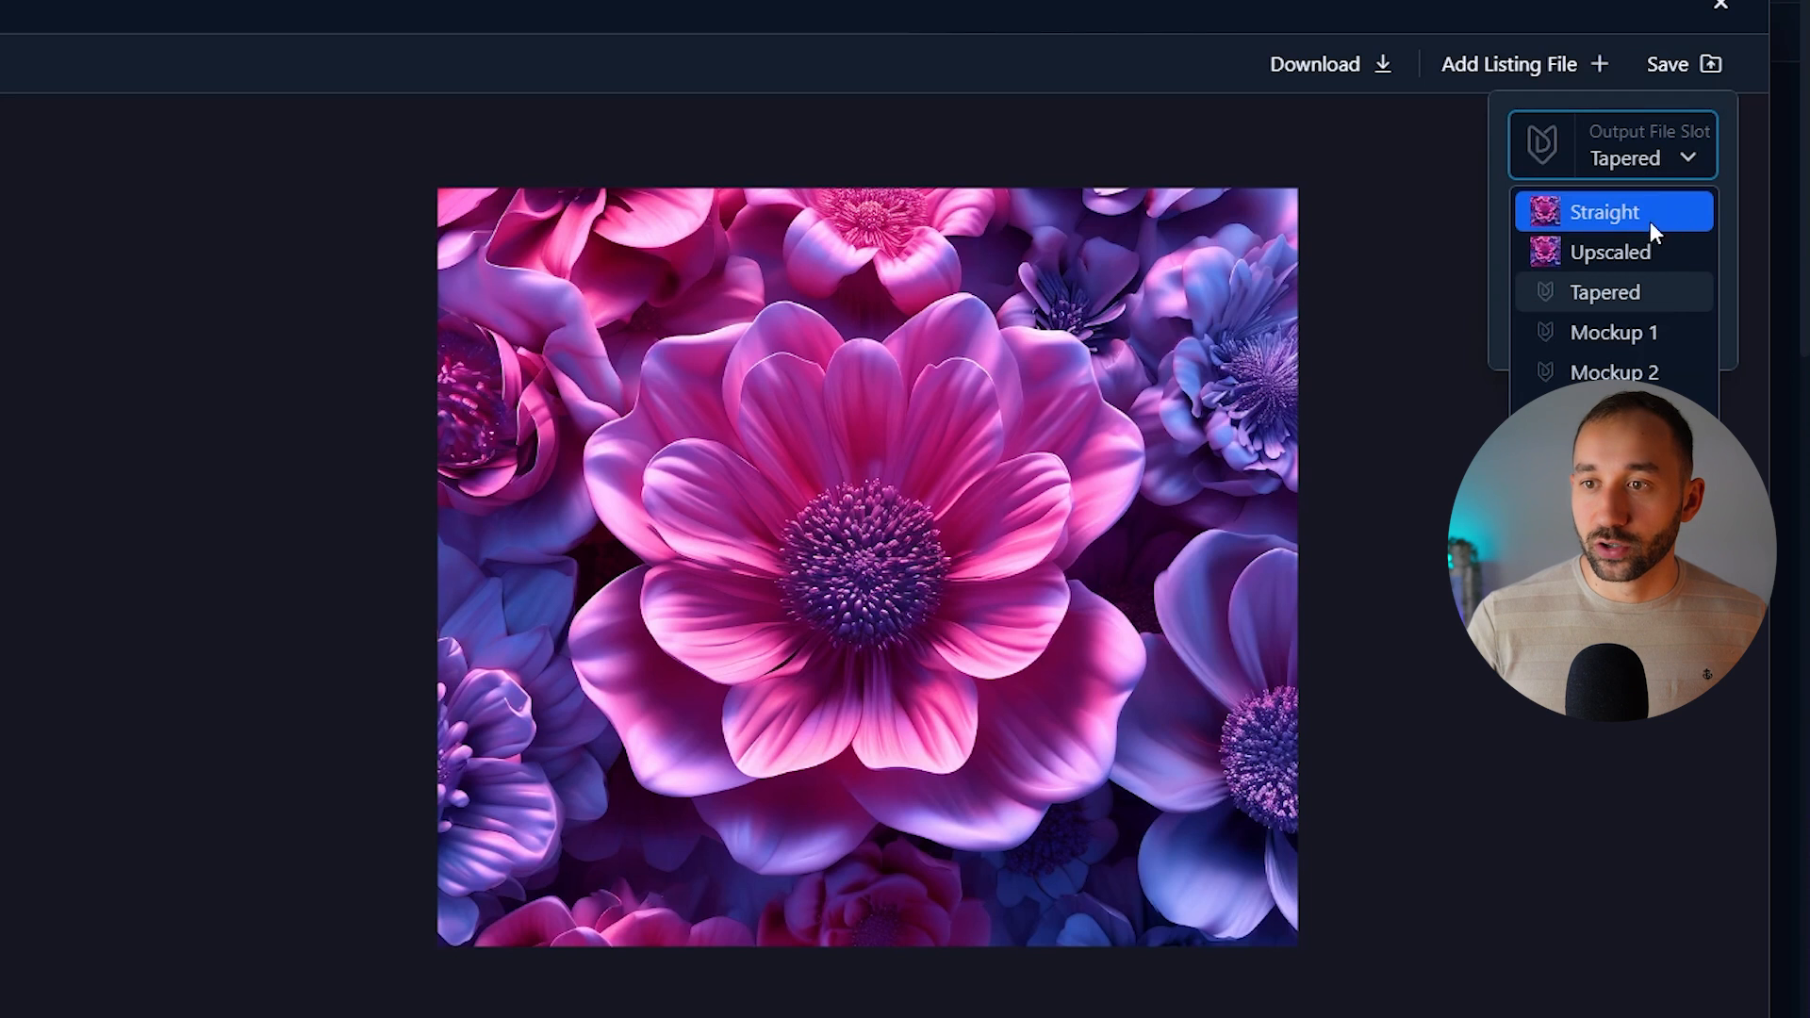
click(1582, 213)
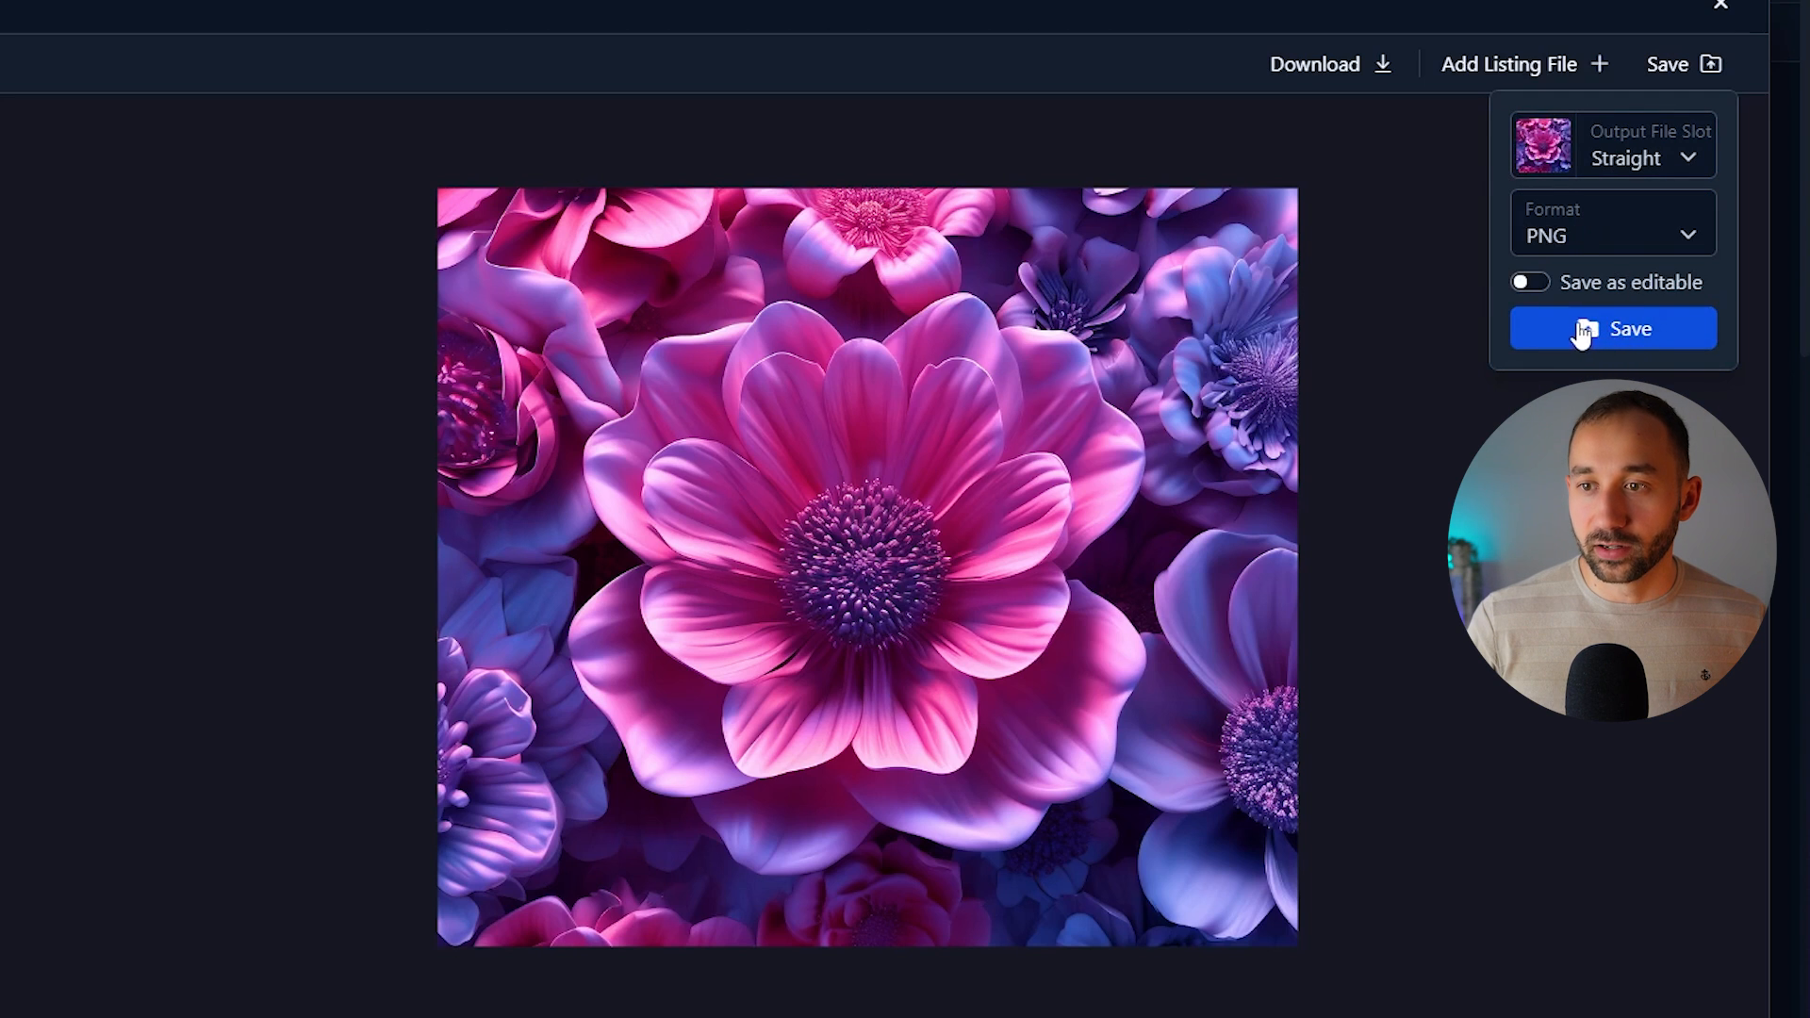
click(1630, 243)
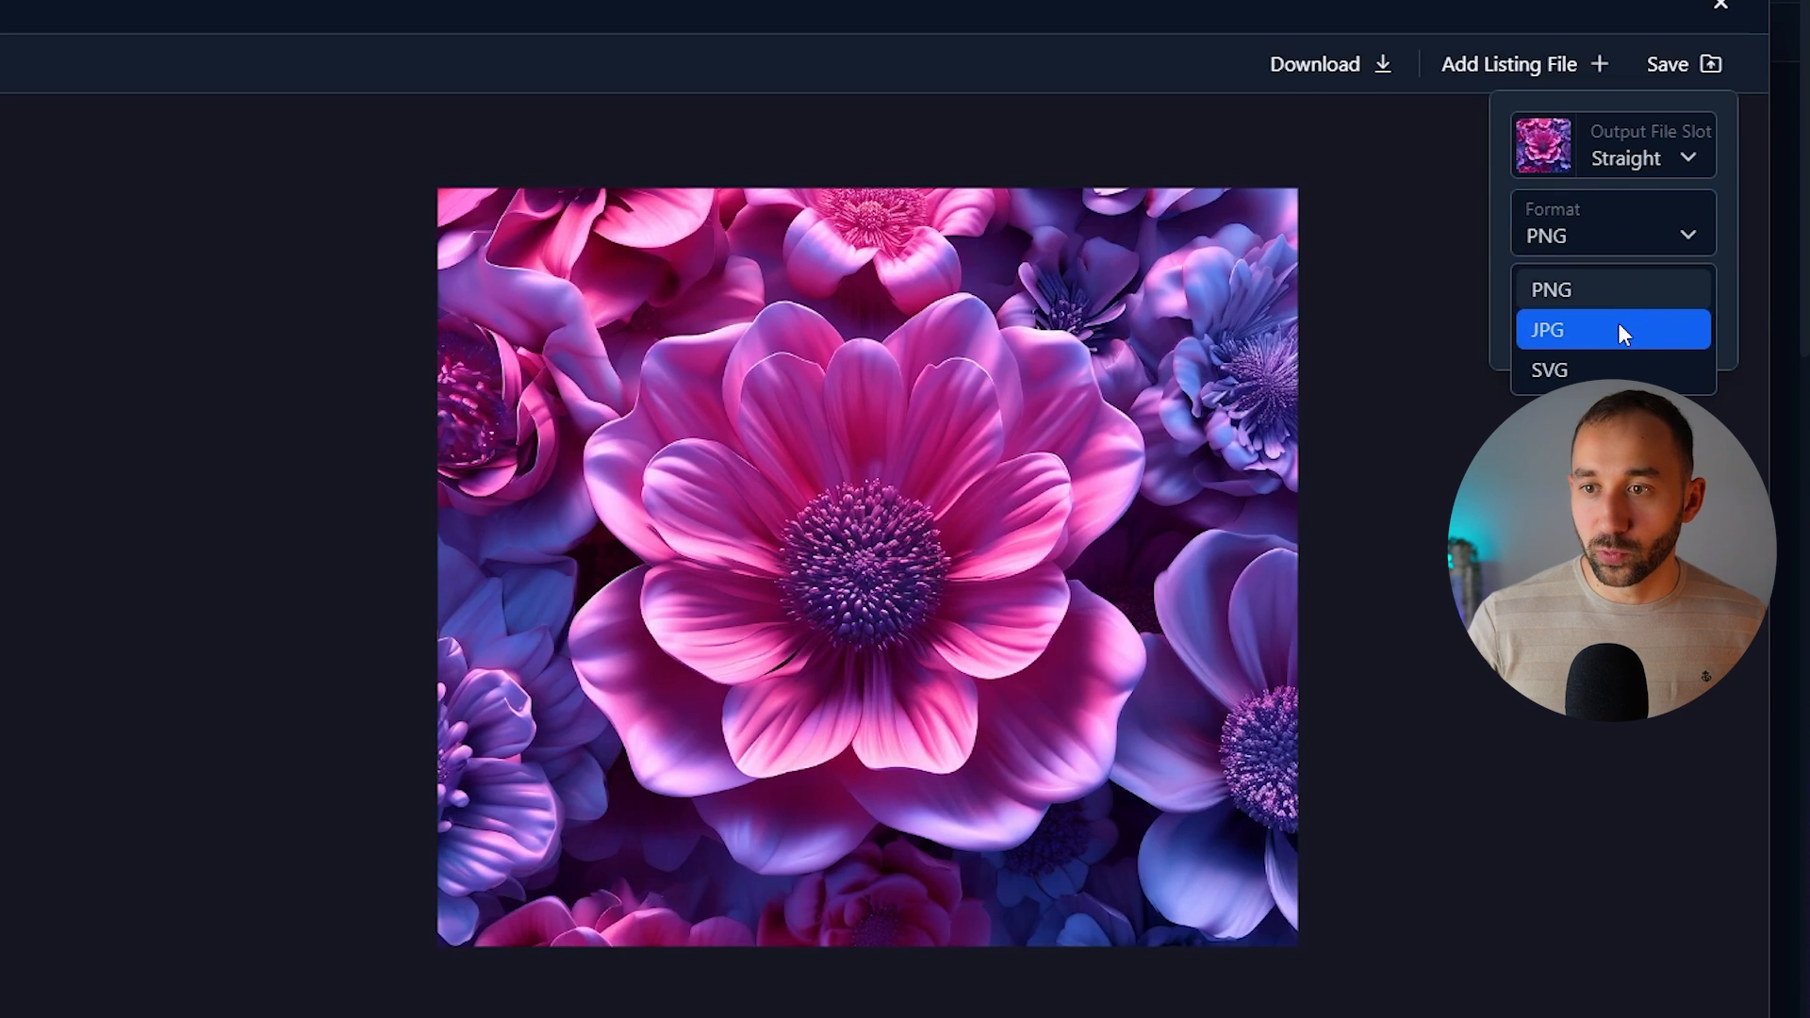
click(1617, 322)
click(1627, 337)
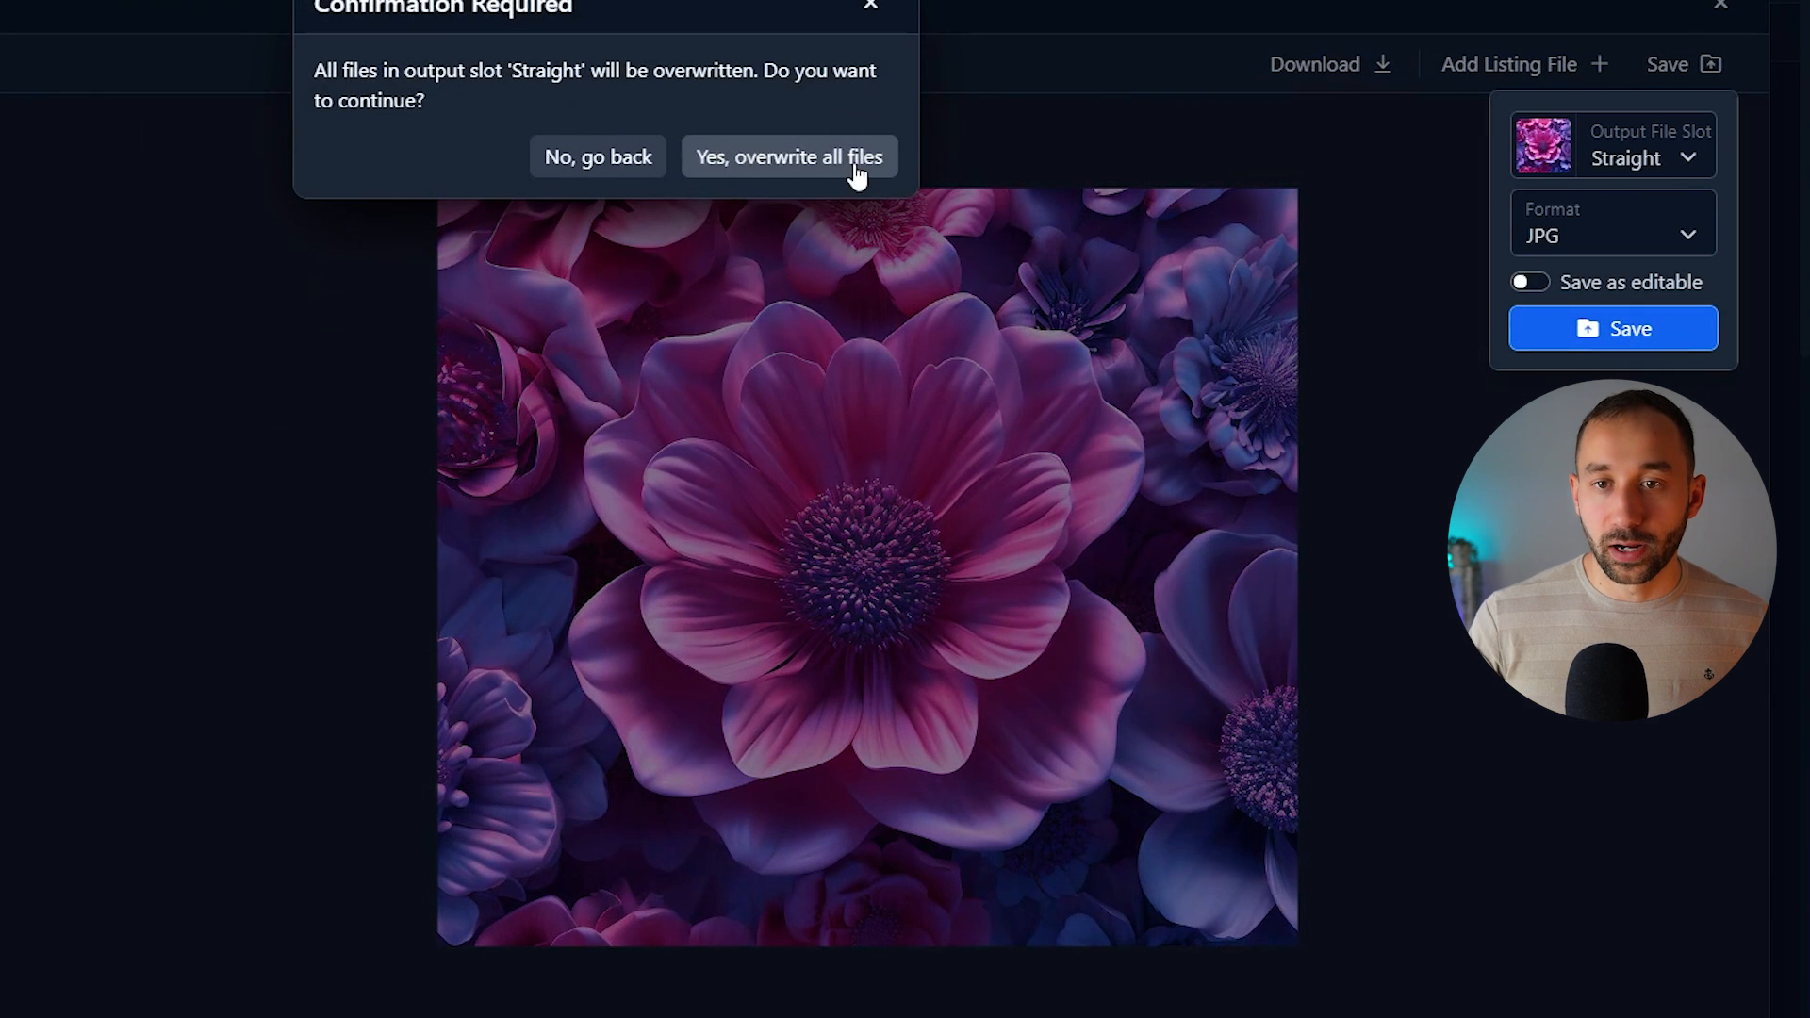
click(857, 162)
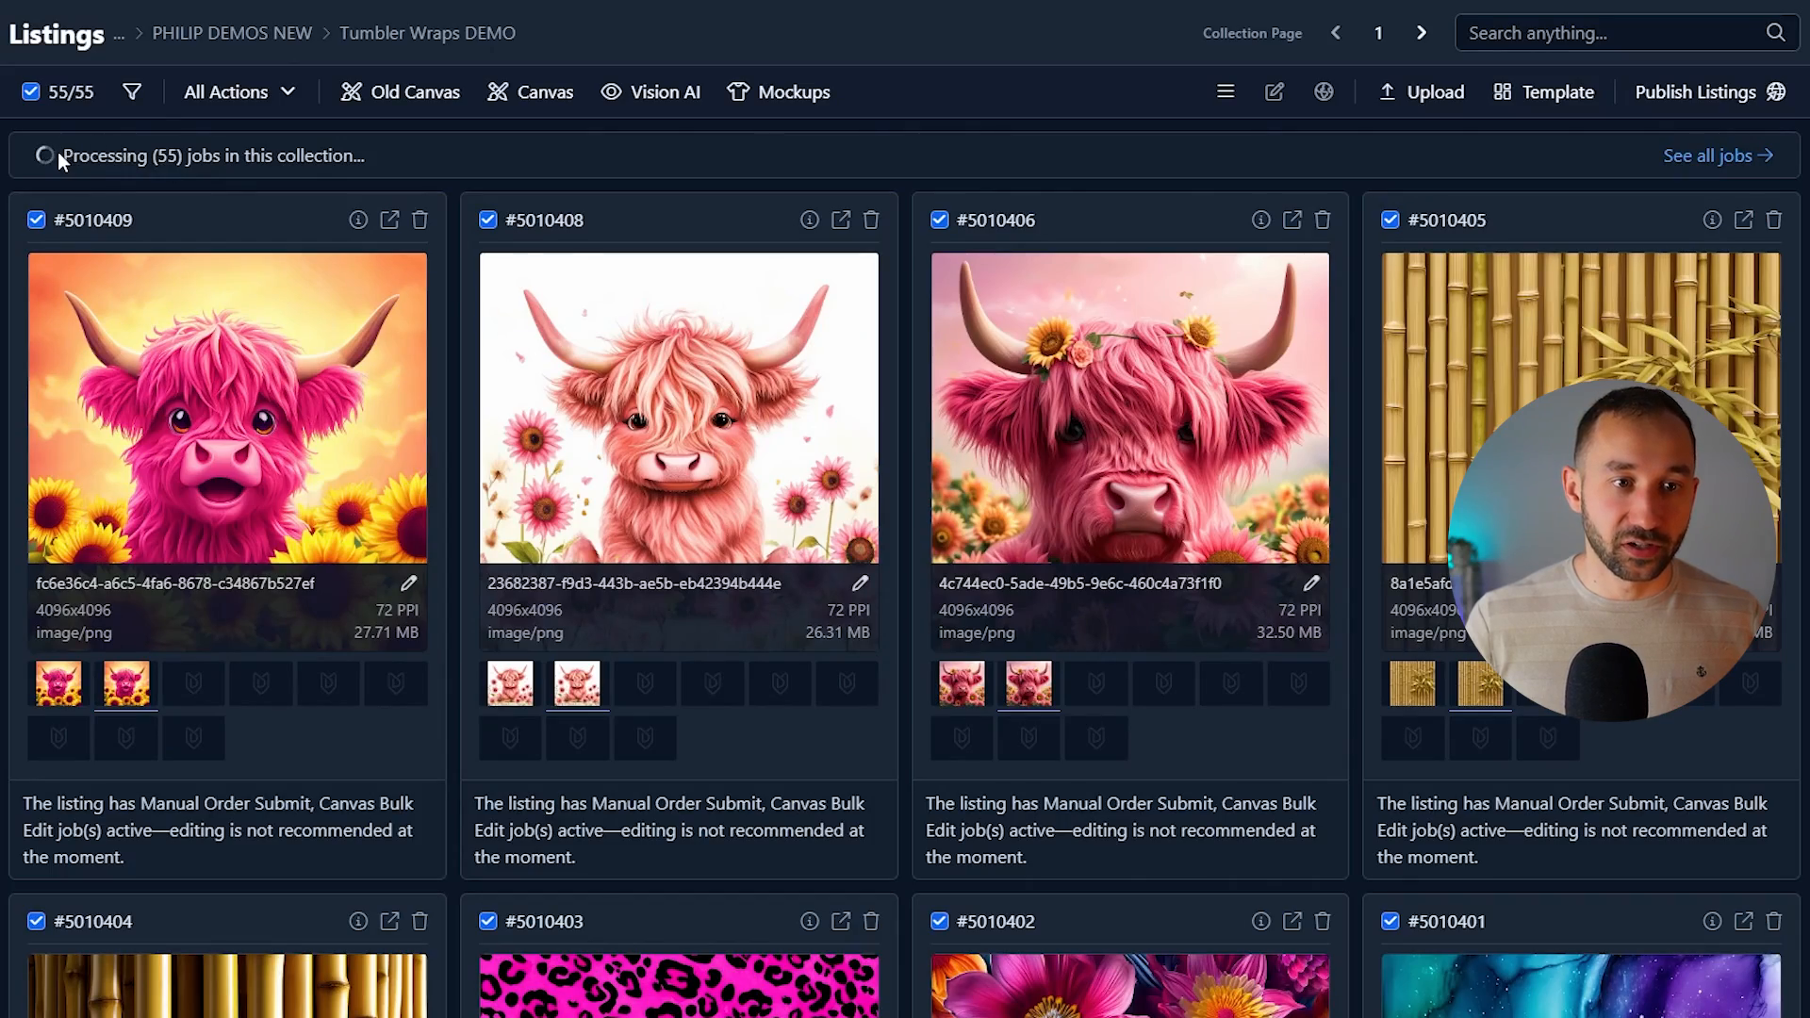
triple_click(66, 157)
click(56, 162)
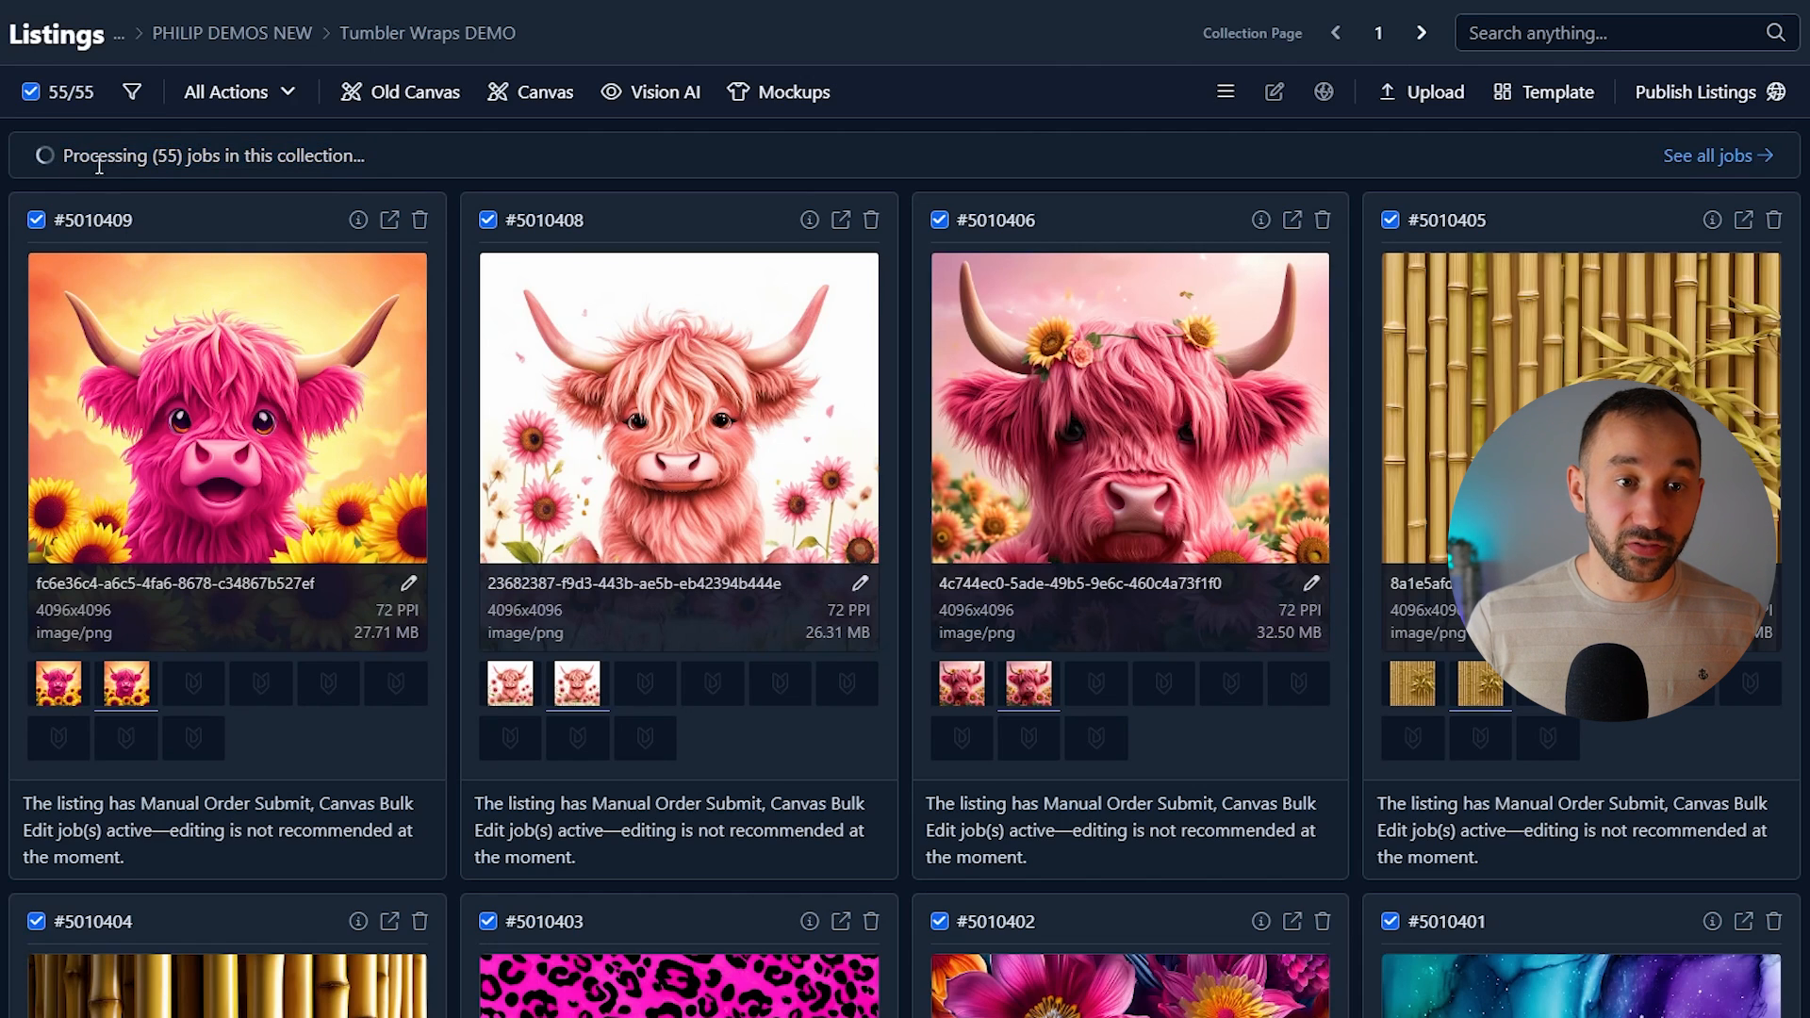
- Switch the listing previews to the Straight file slot
click(359, 220)
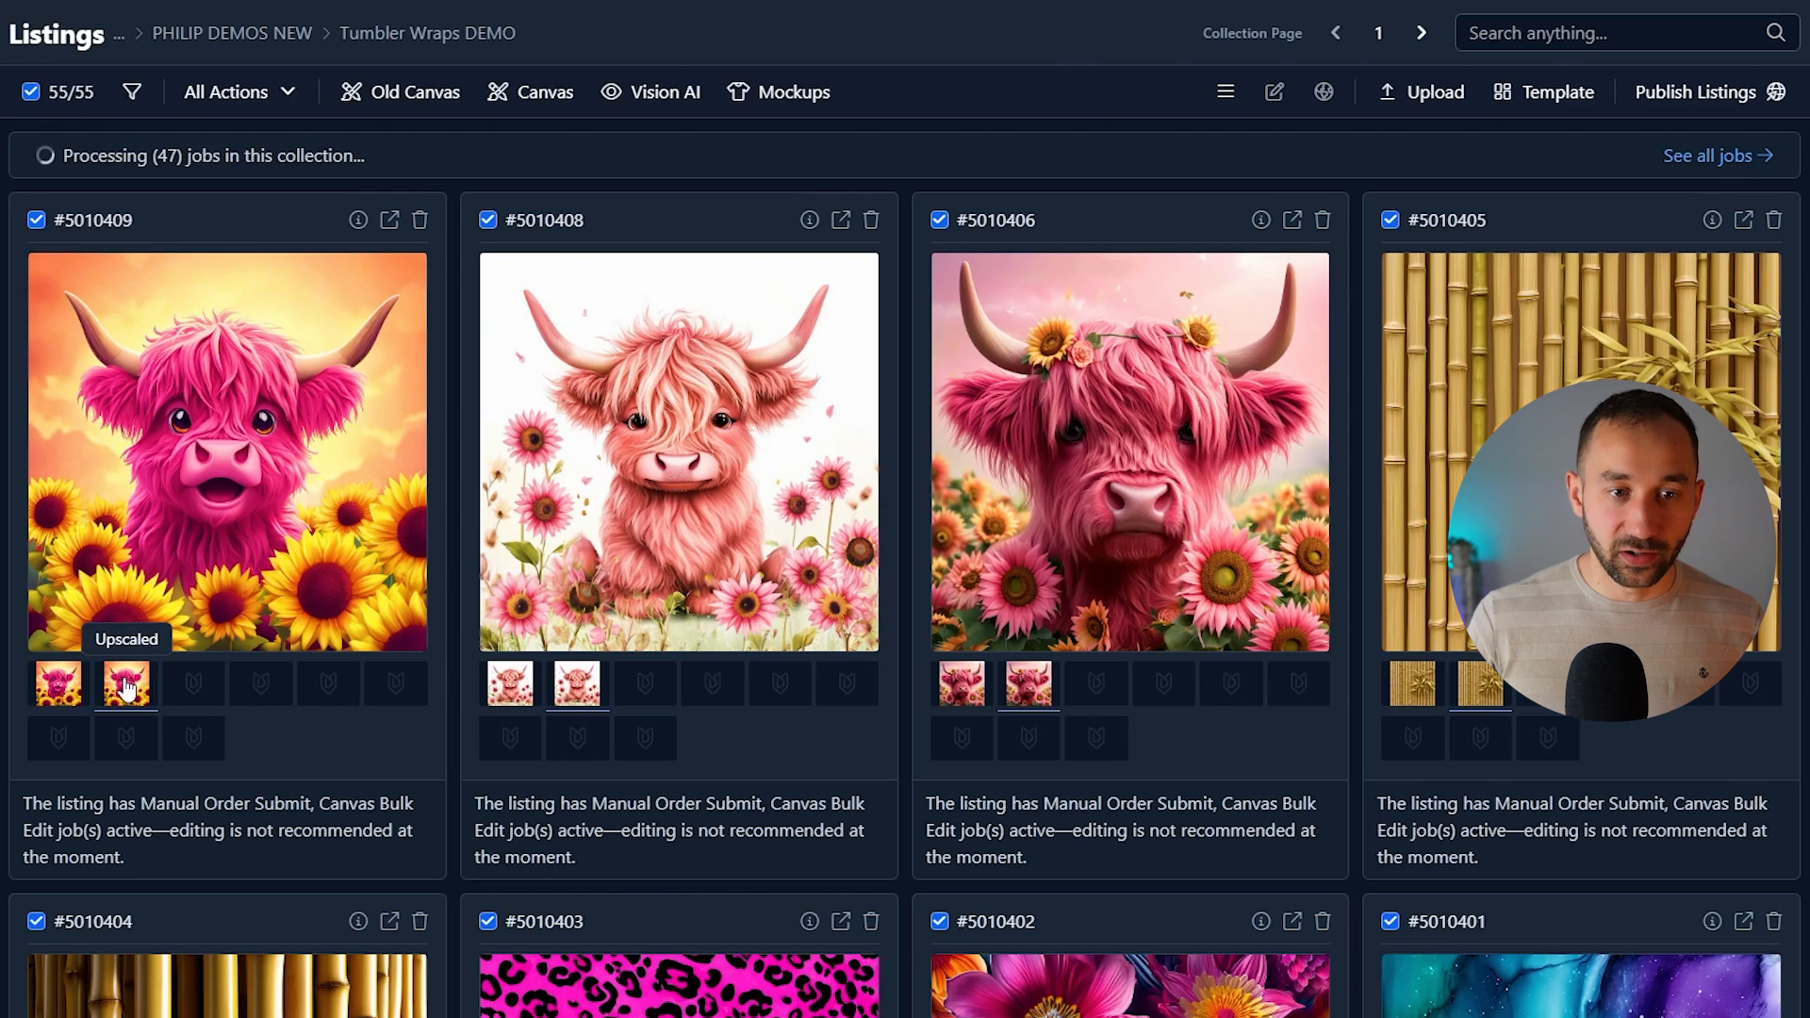
click(60, 686)
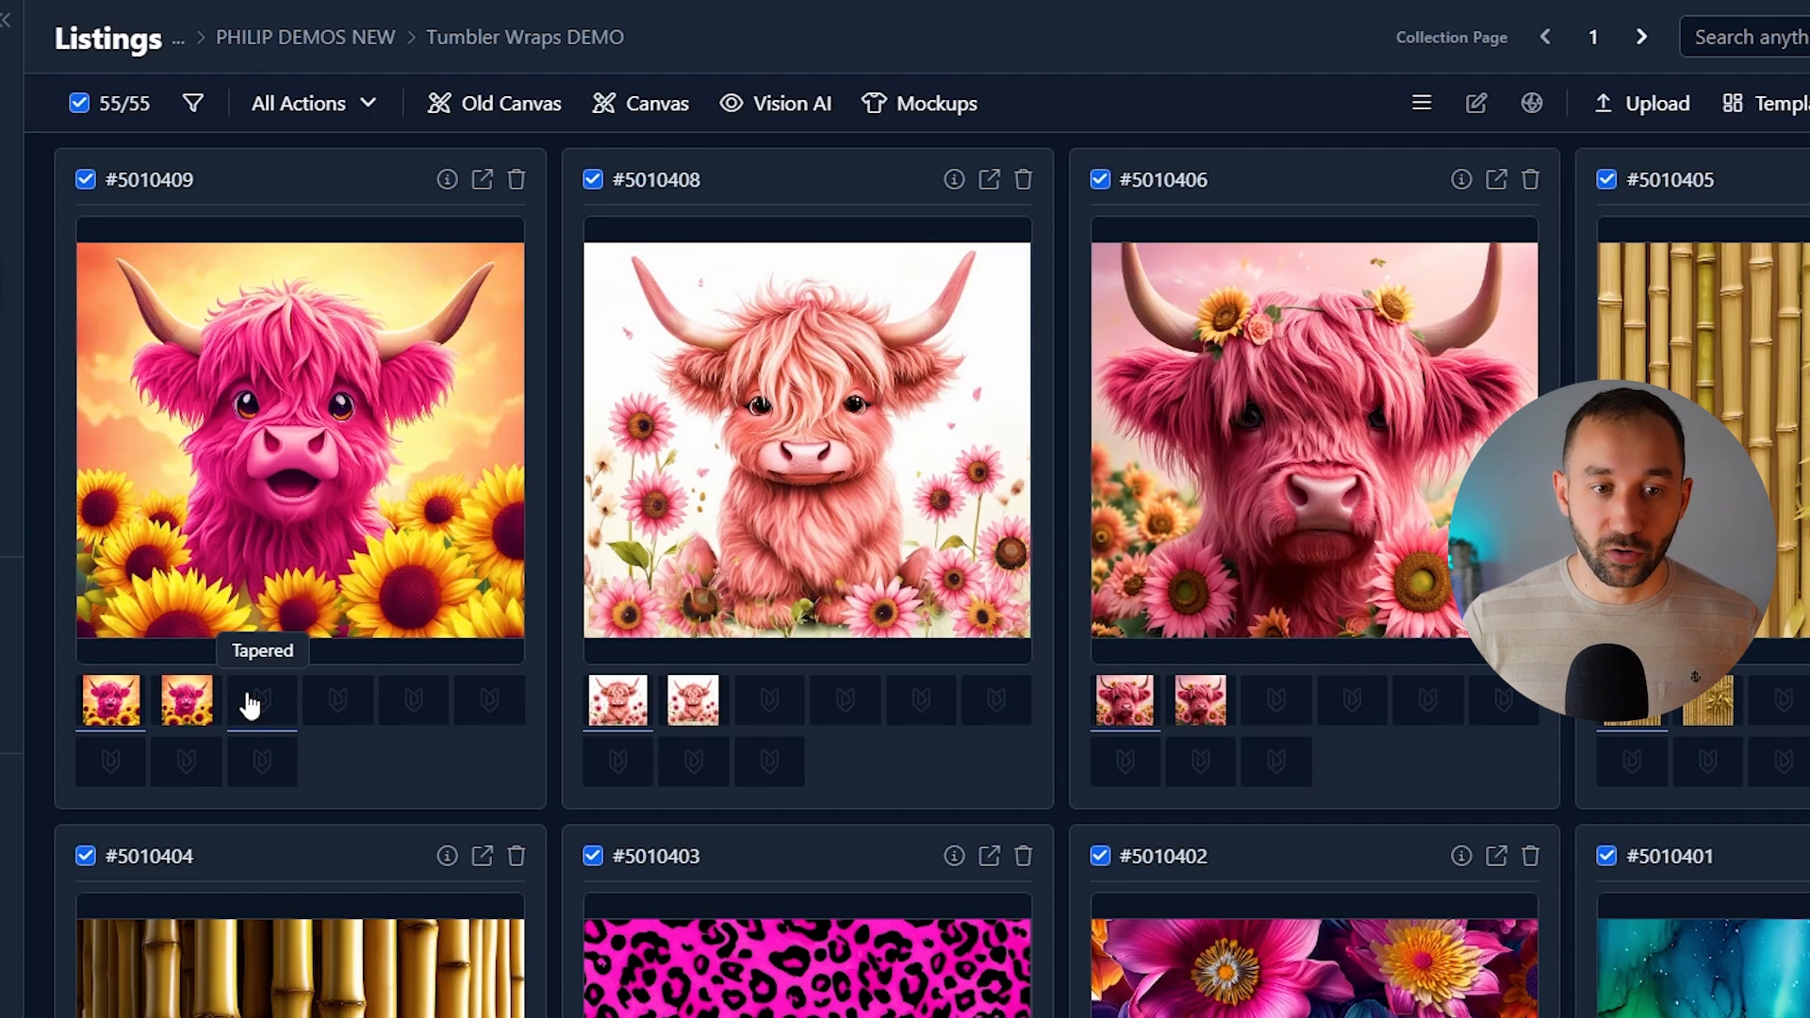
- Select all listings in the collection and open image mockup creation for them
click(122, 103)
click(158, 237)
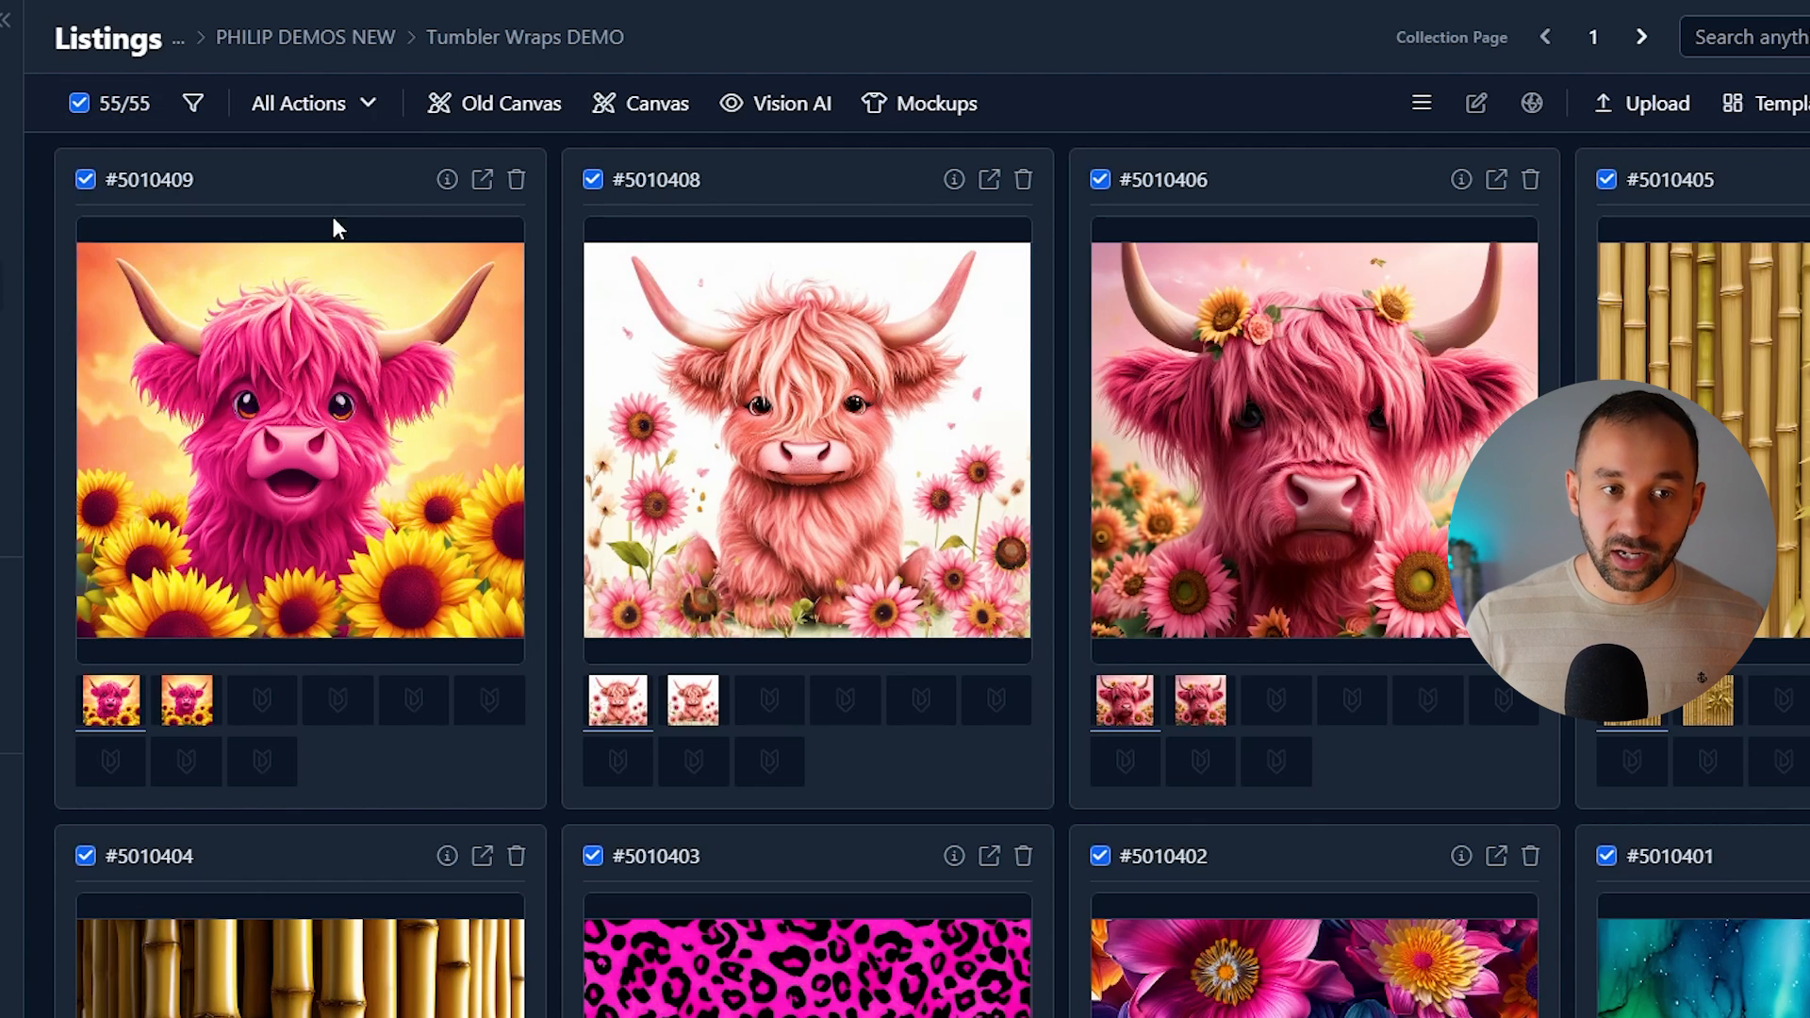
click(934, 107)
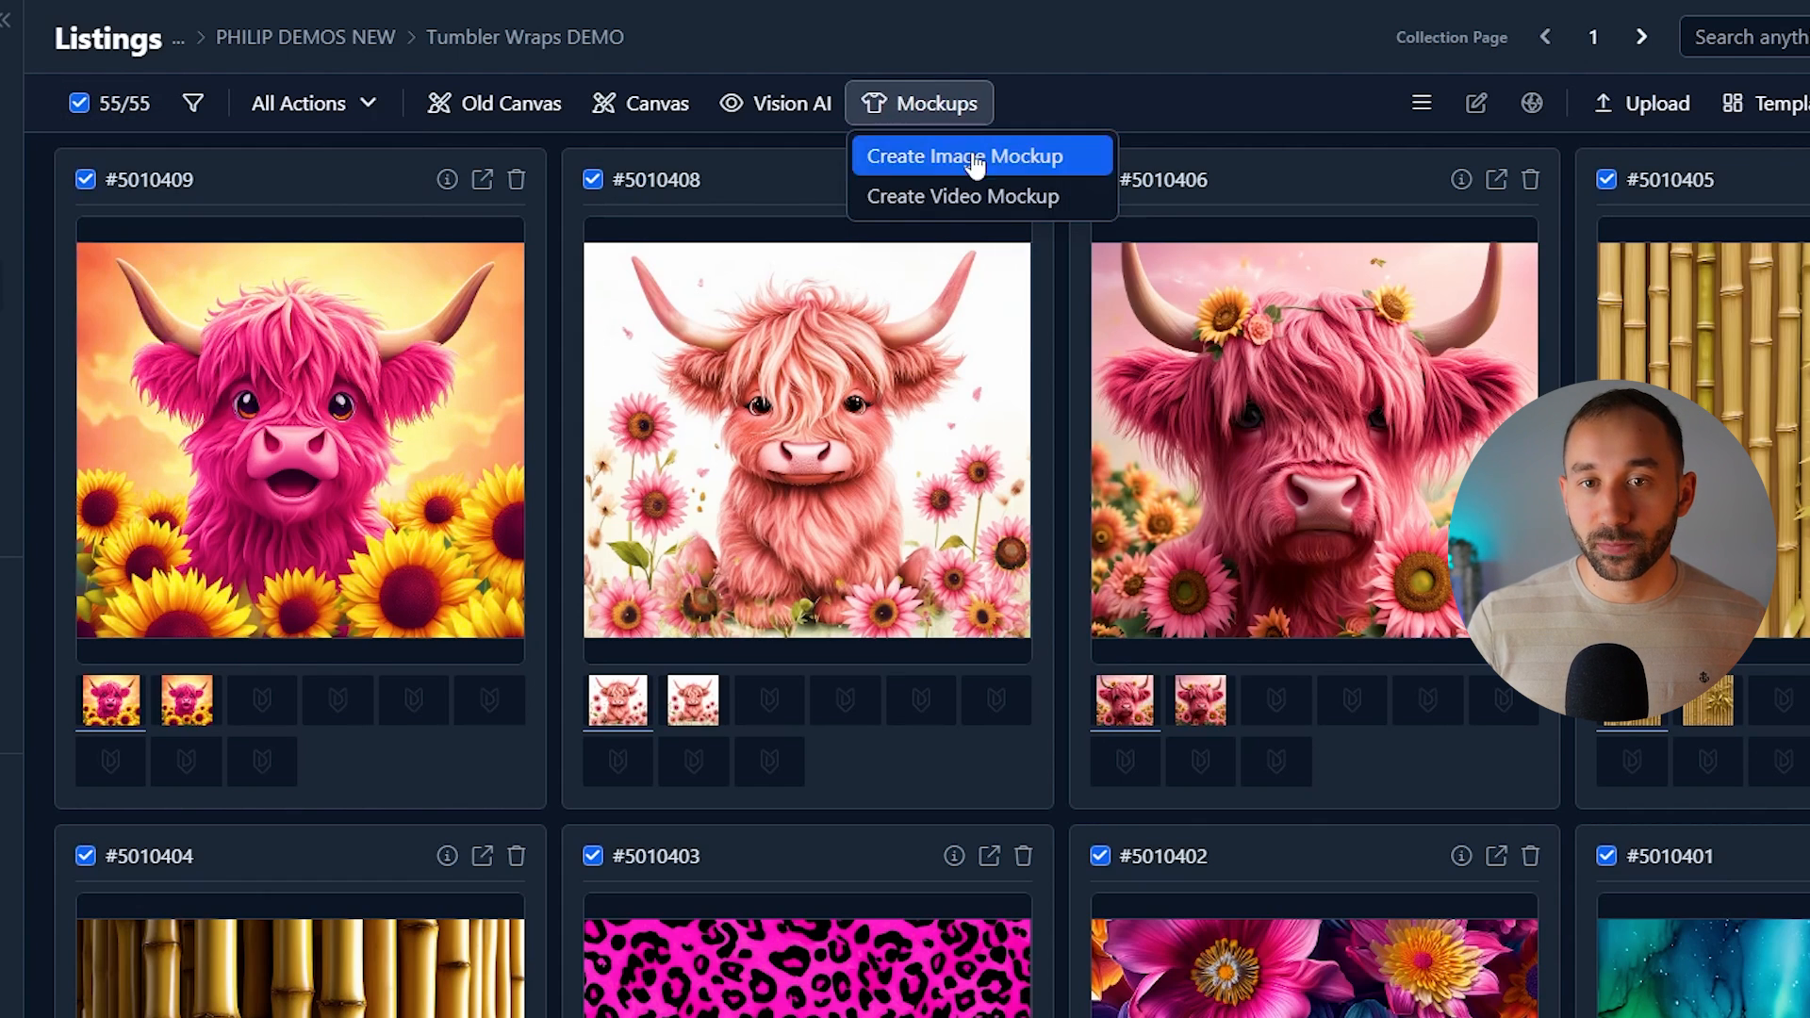
click(983, 166)
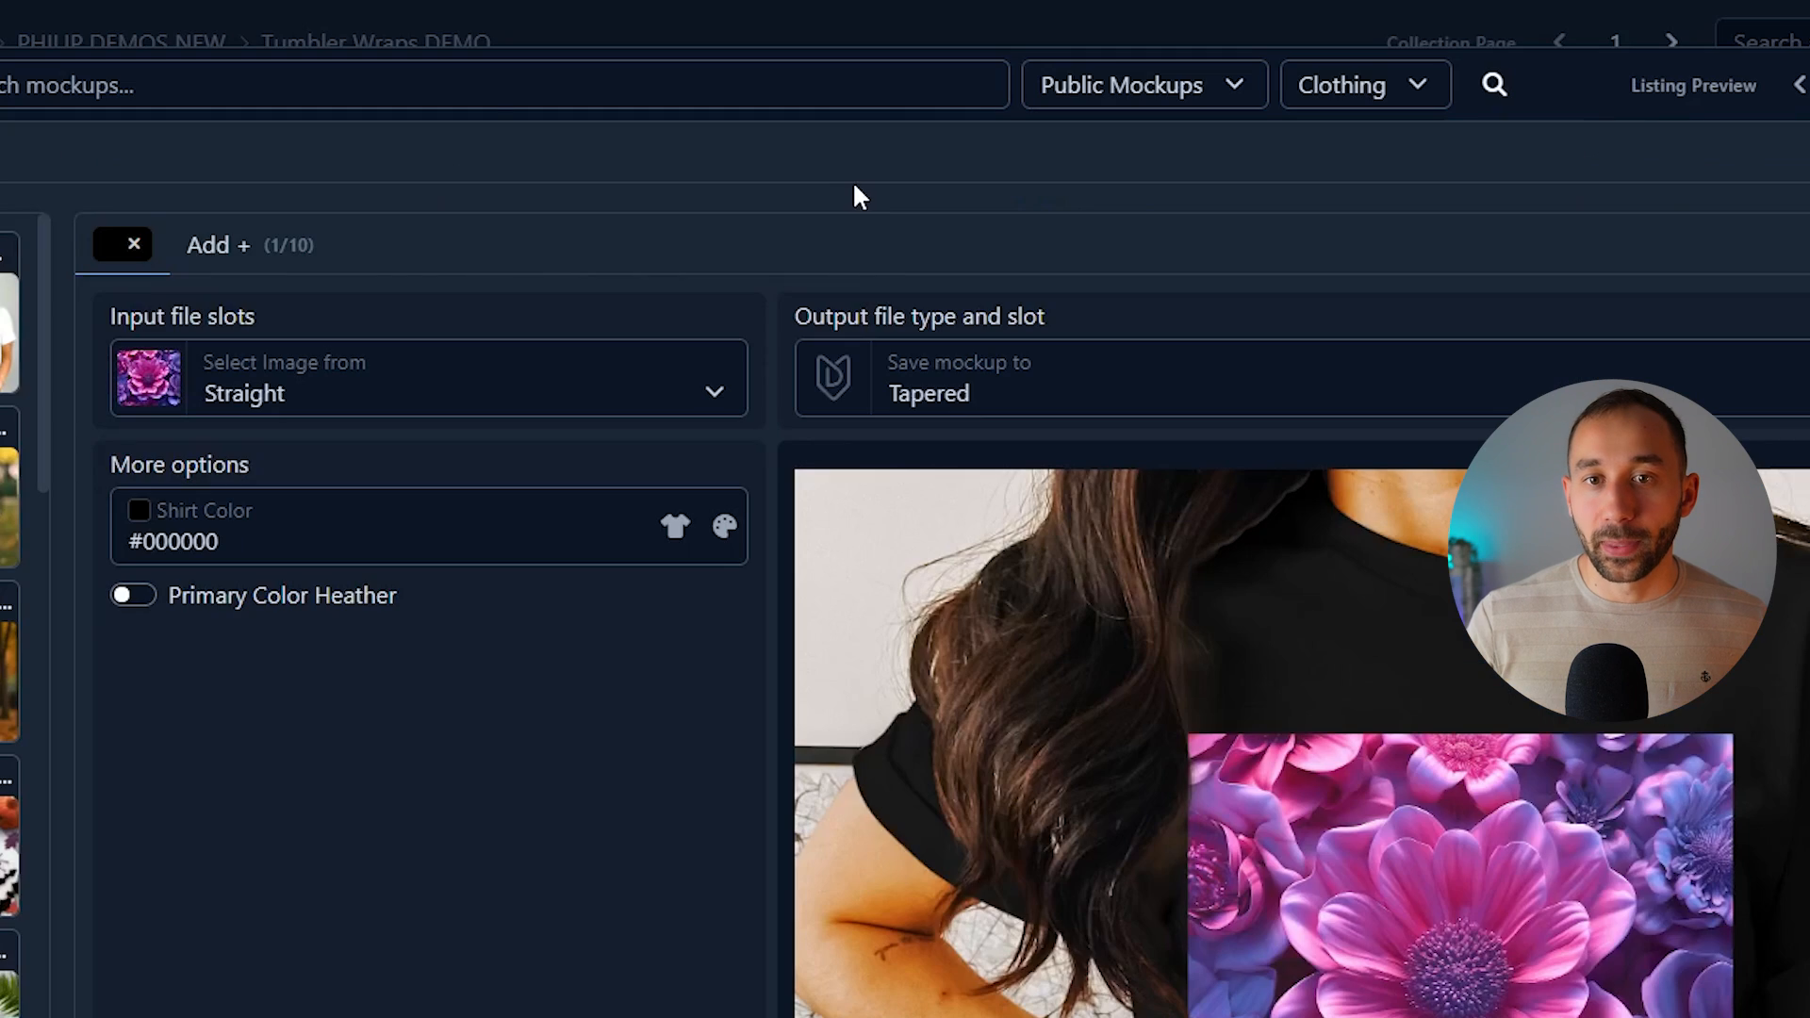
- Filter the public mockups to the Digital category and search for "tumbler"
click(1357, 106)
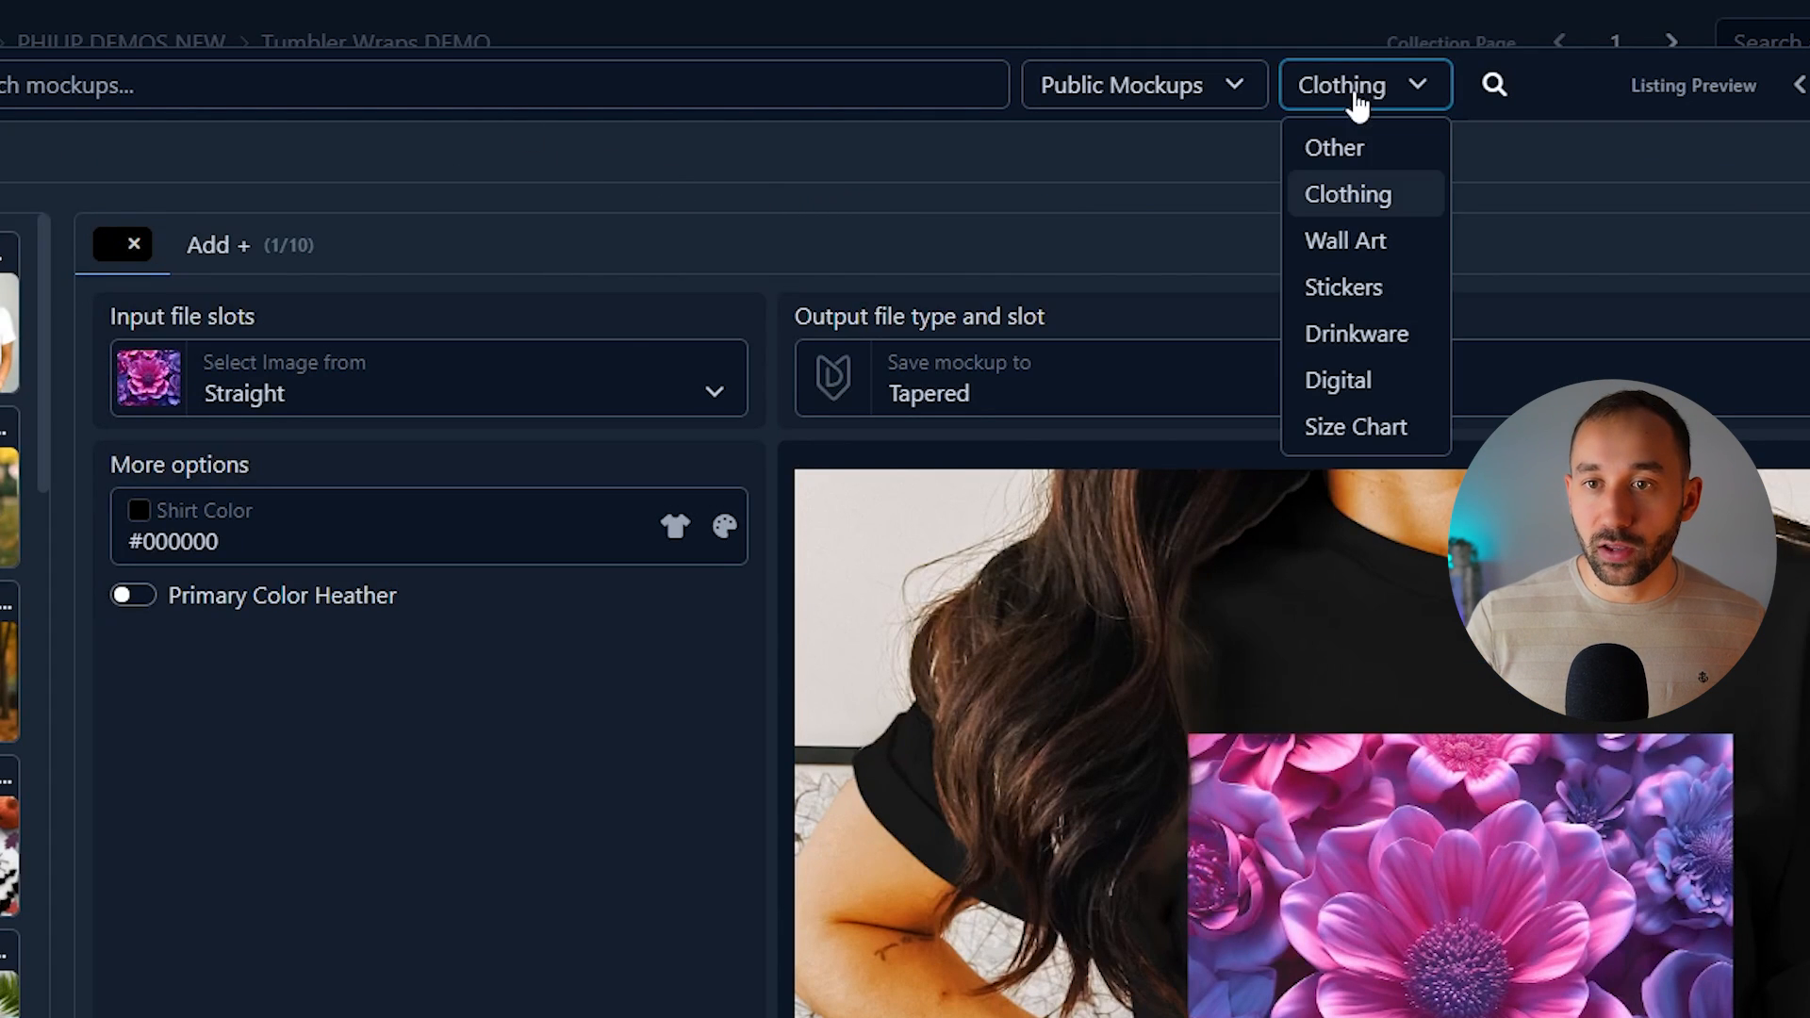
click(1358, 379)
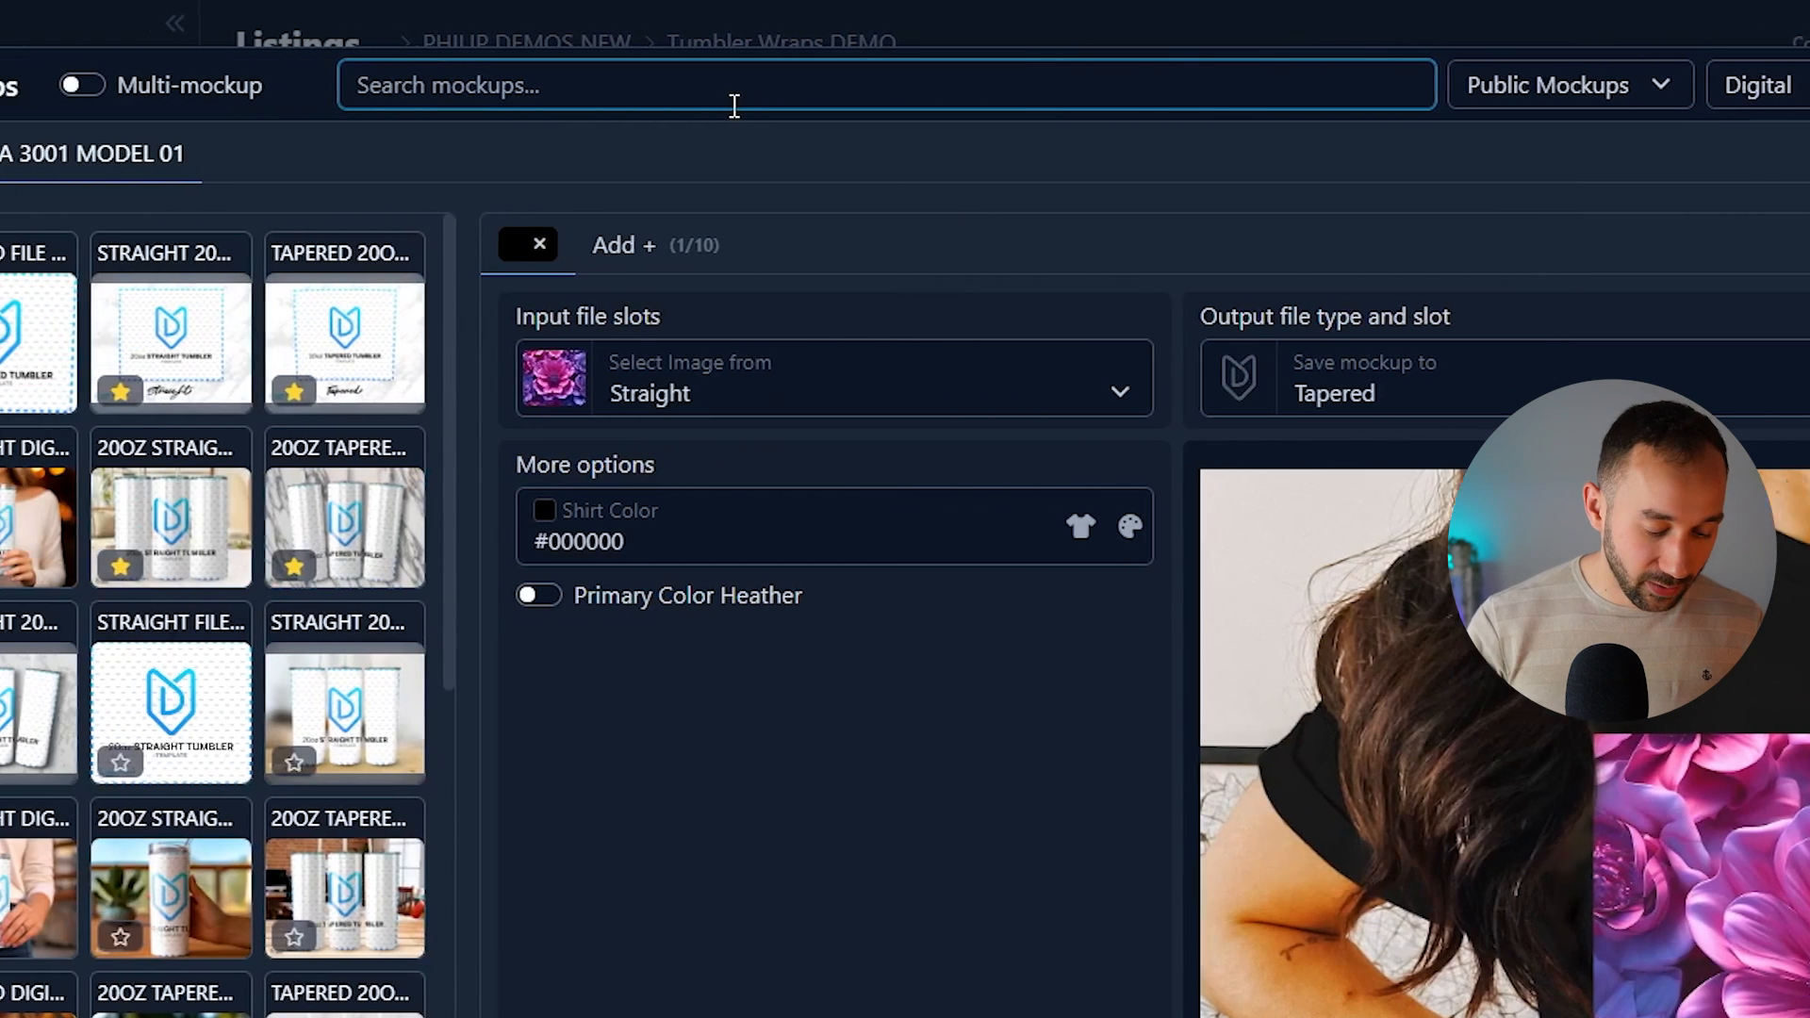
click(332, 105)
text(tumbler)
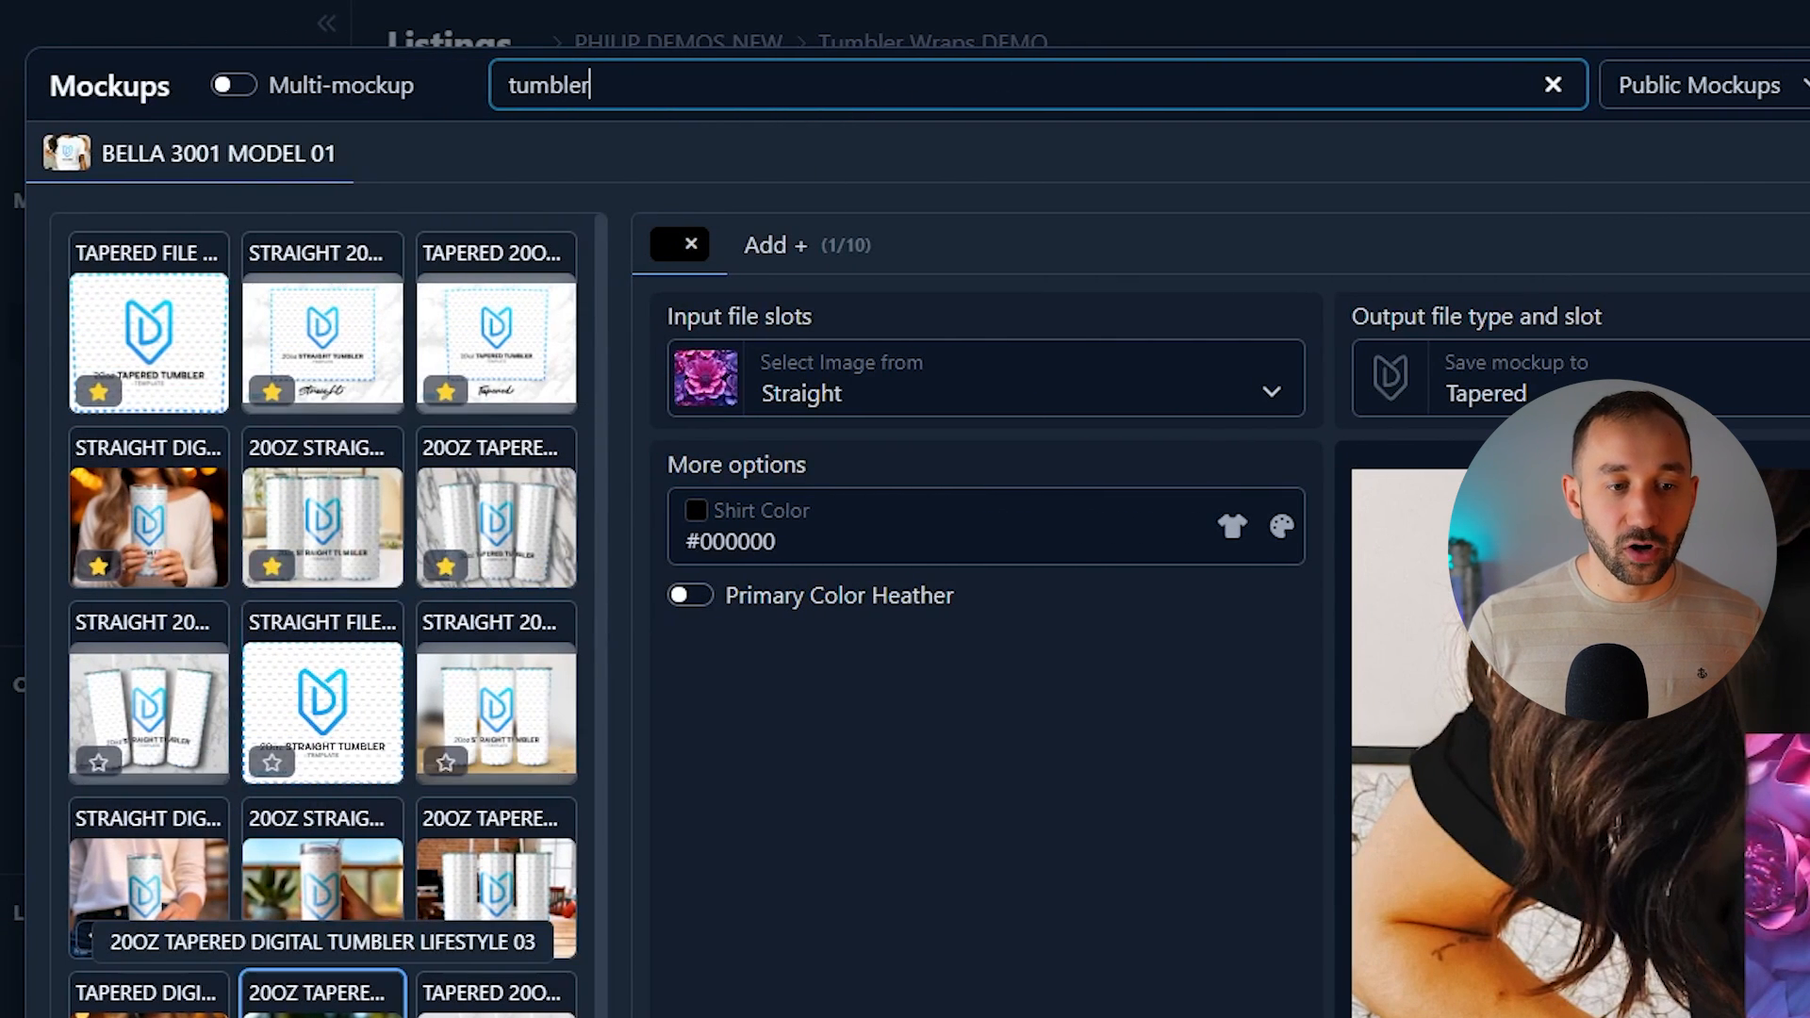
scroll(323, 999, down, 1)
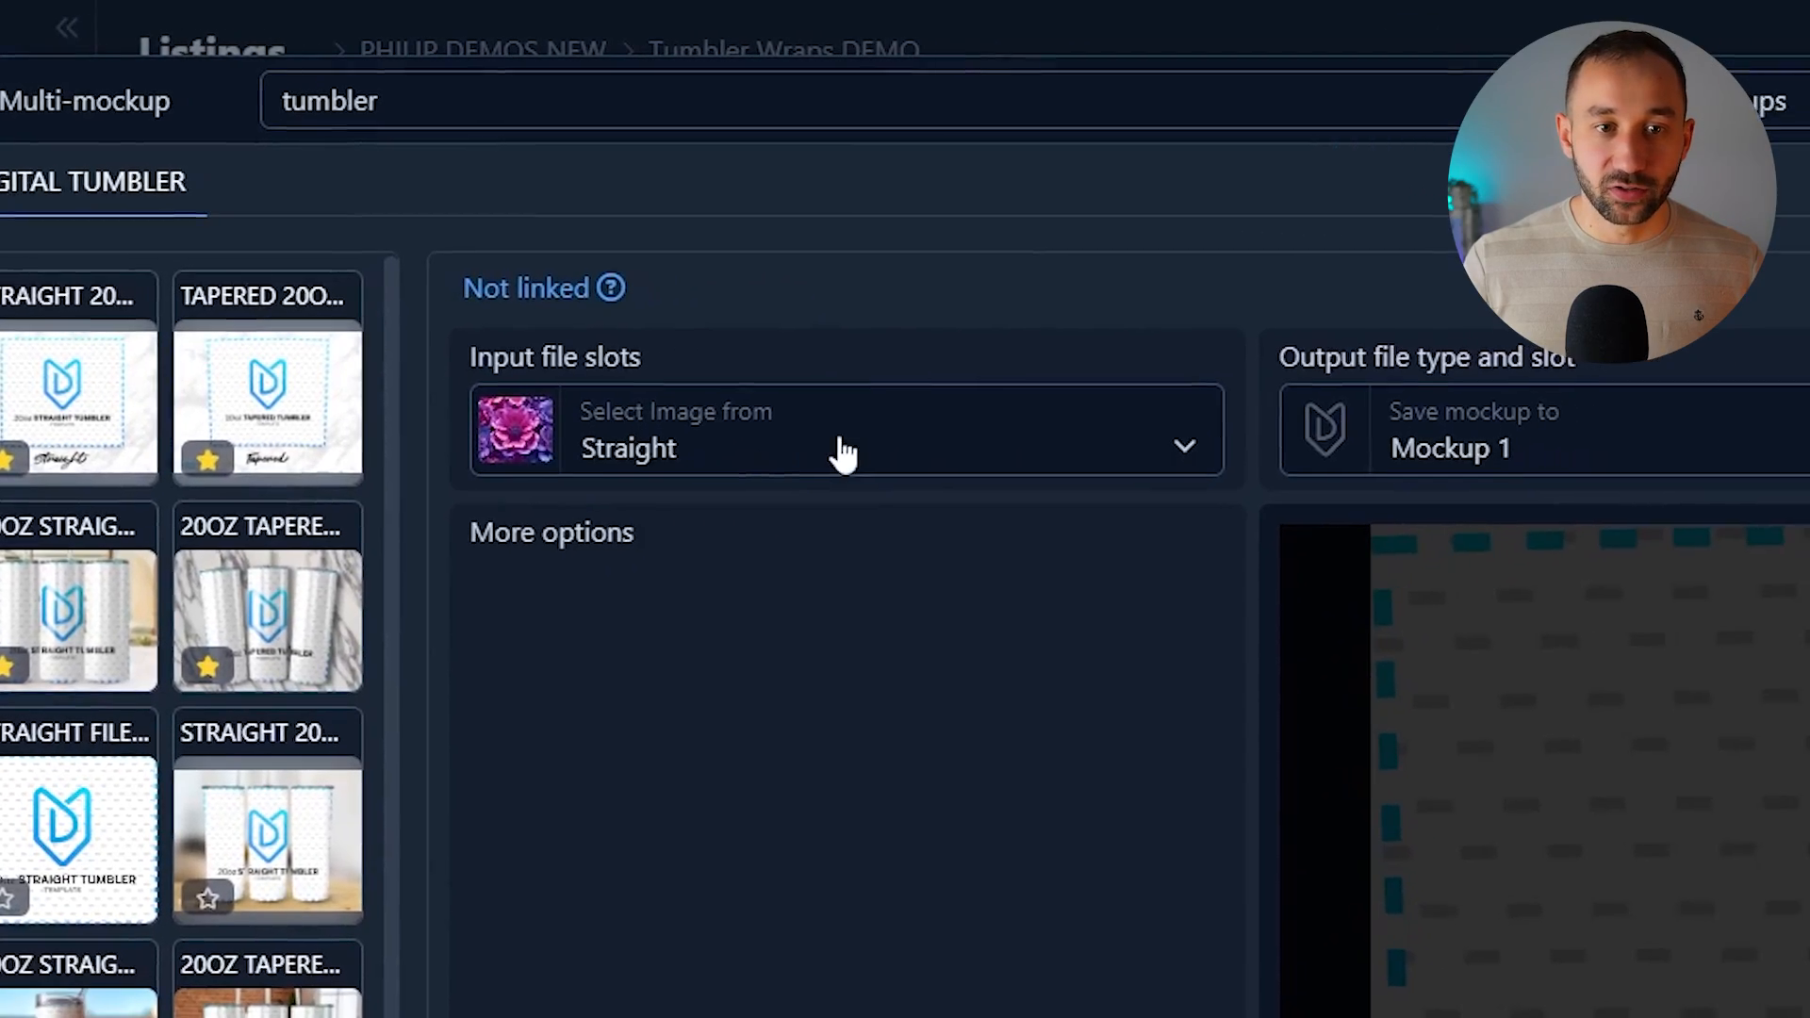
- Set the Tapered File Digital Tumbler mockup to read from the Straight slot and save to the Tapered slot as PNG
click(641, 412)
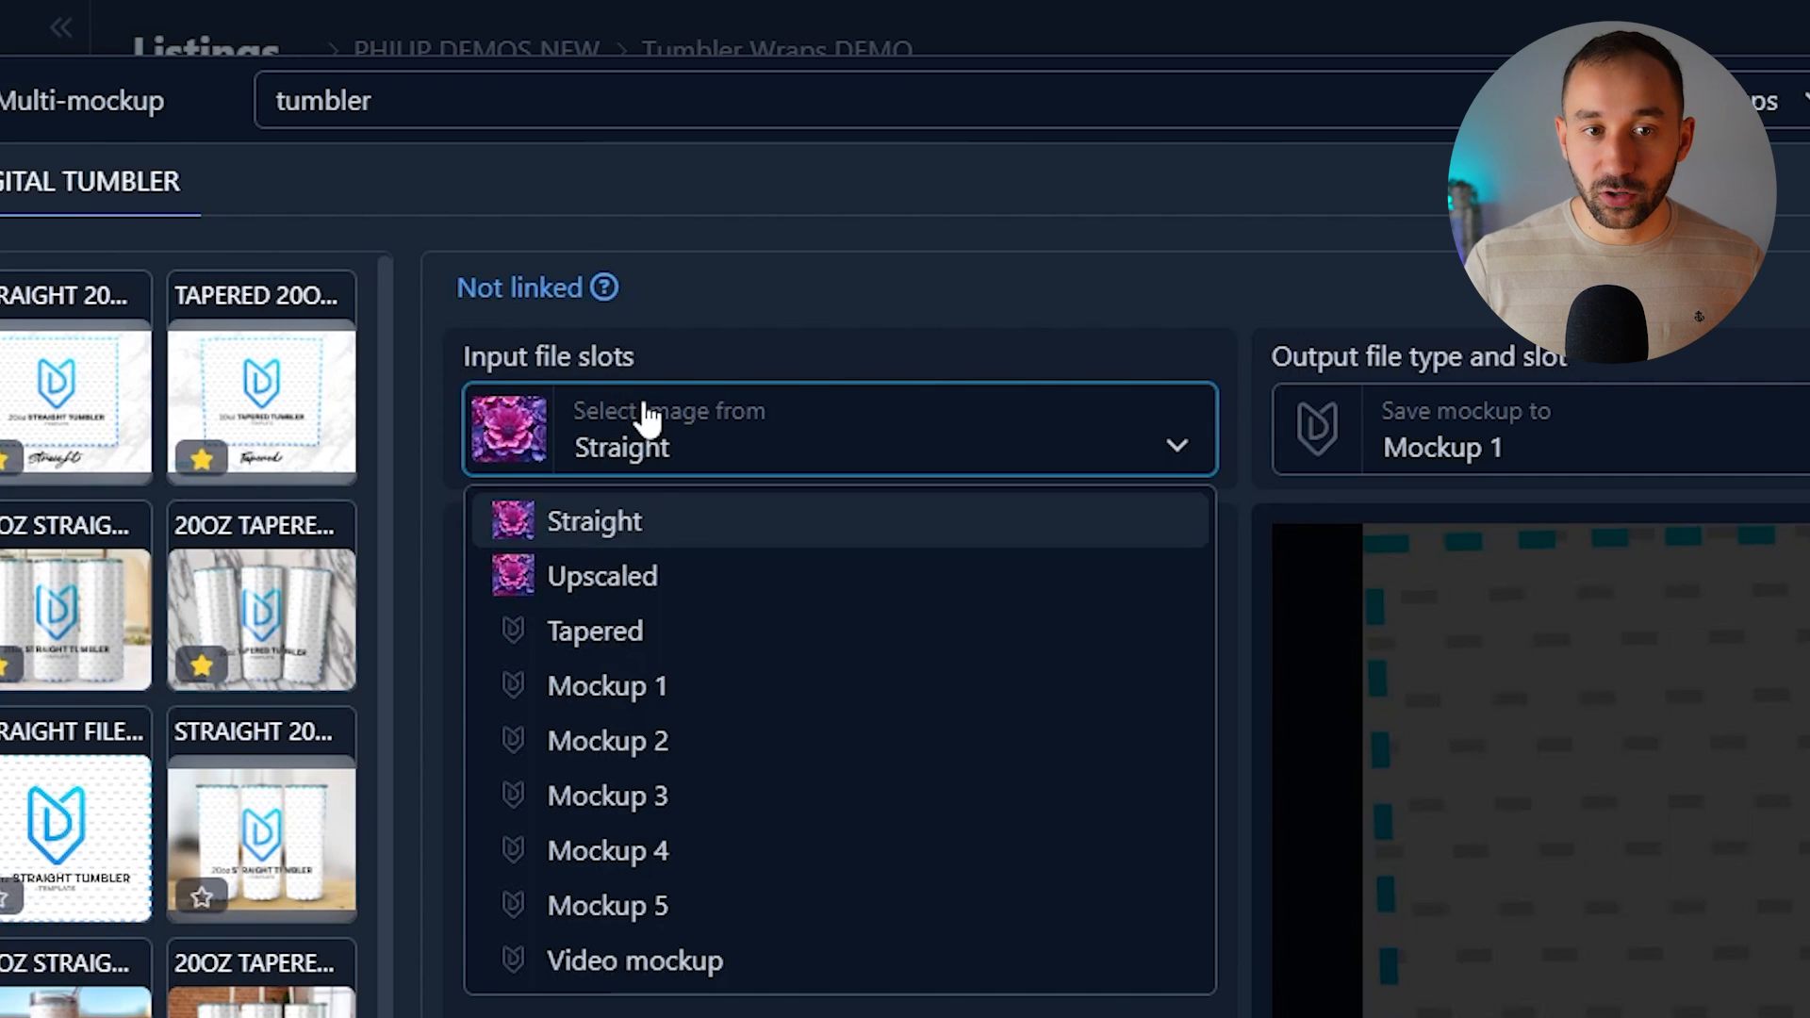
click(671, 523)
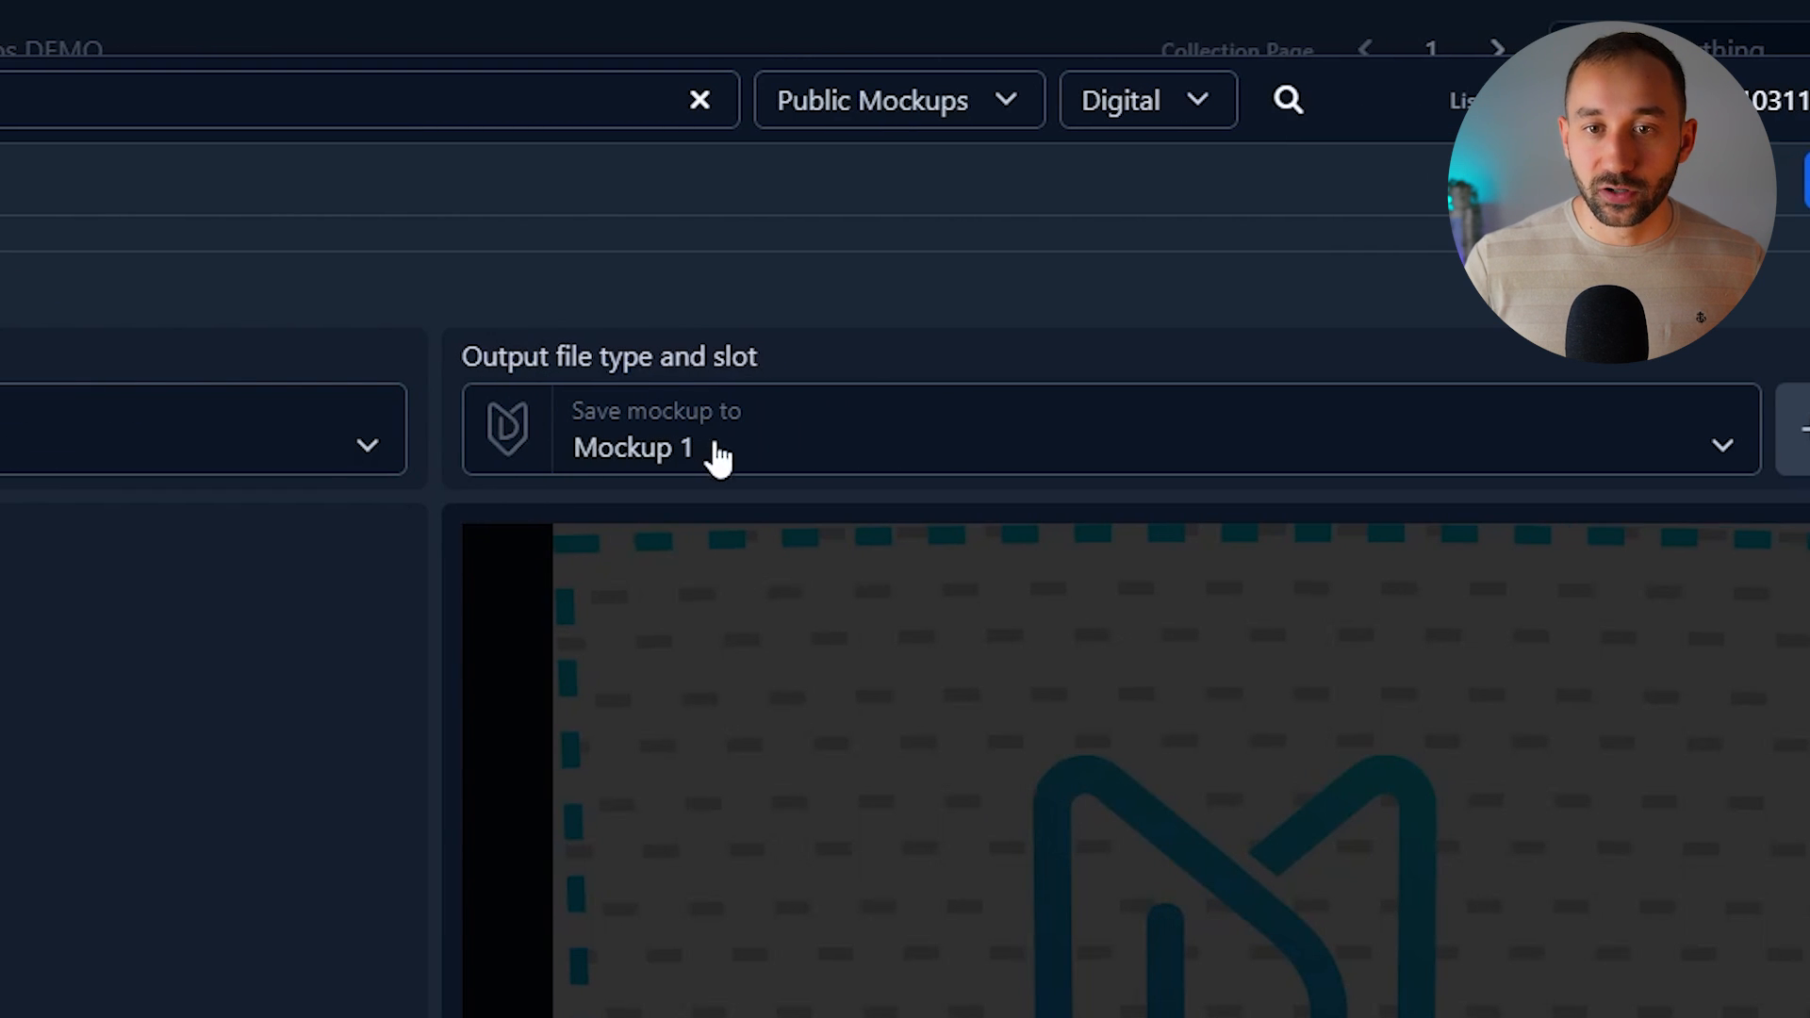
click(719, 459)
click(632, 629)
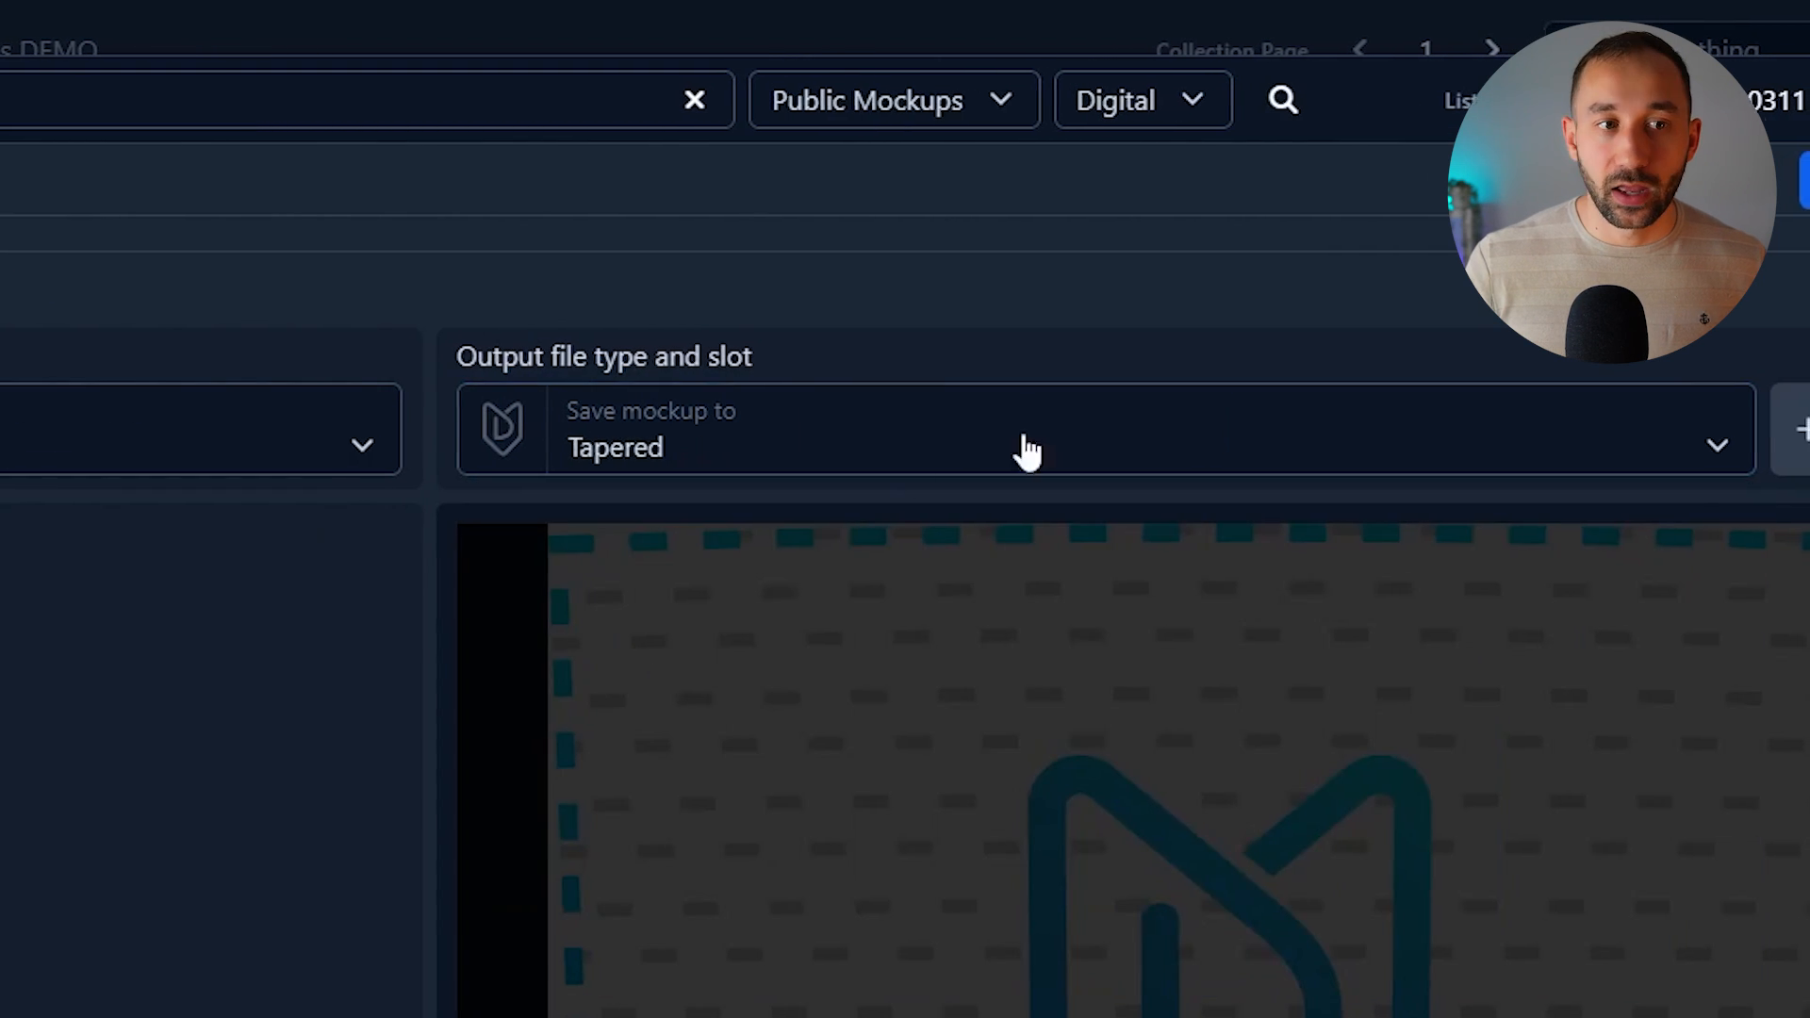
click(1659, 451)
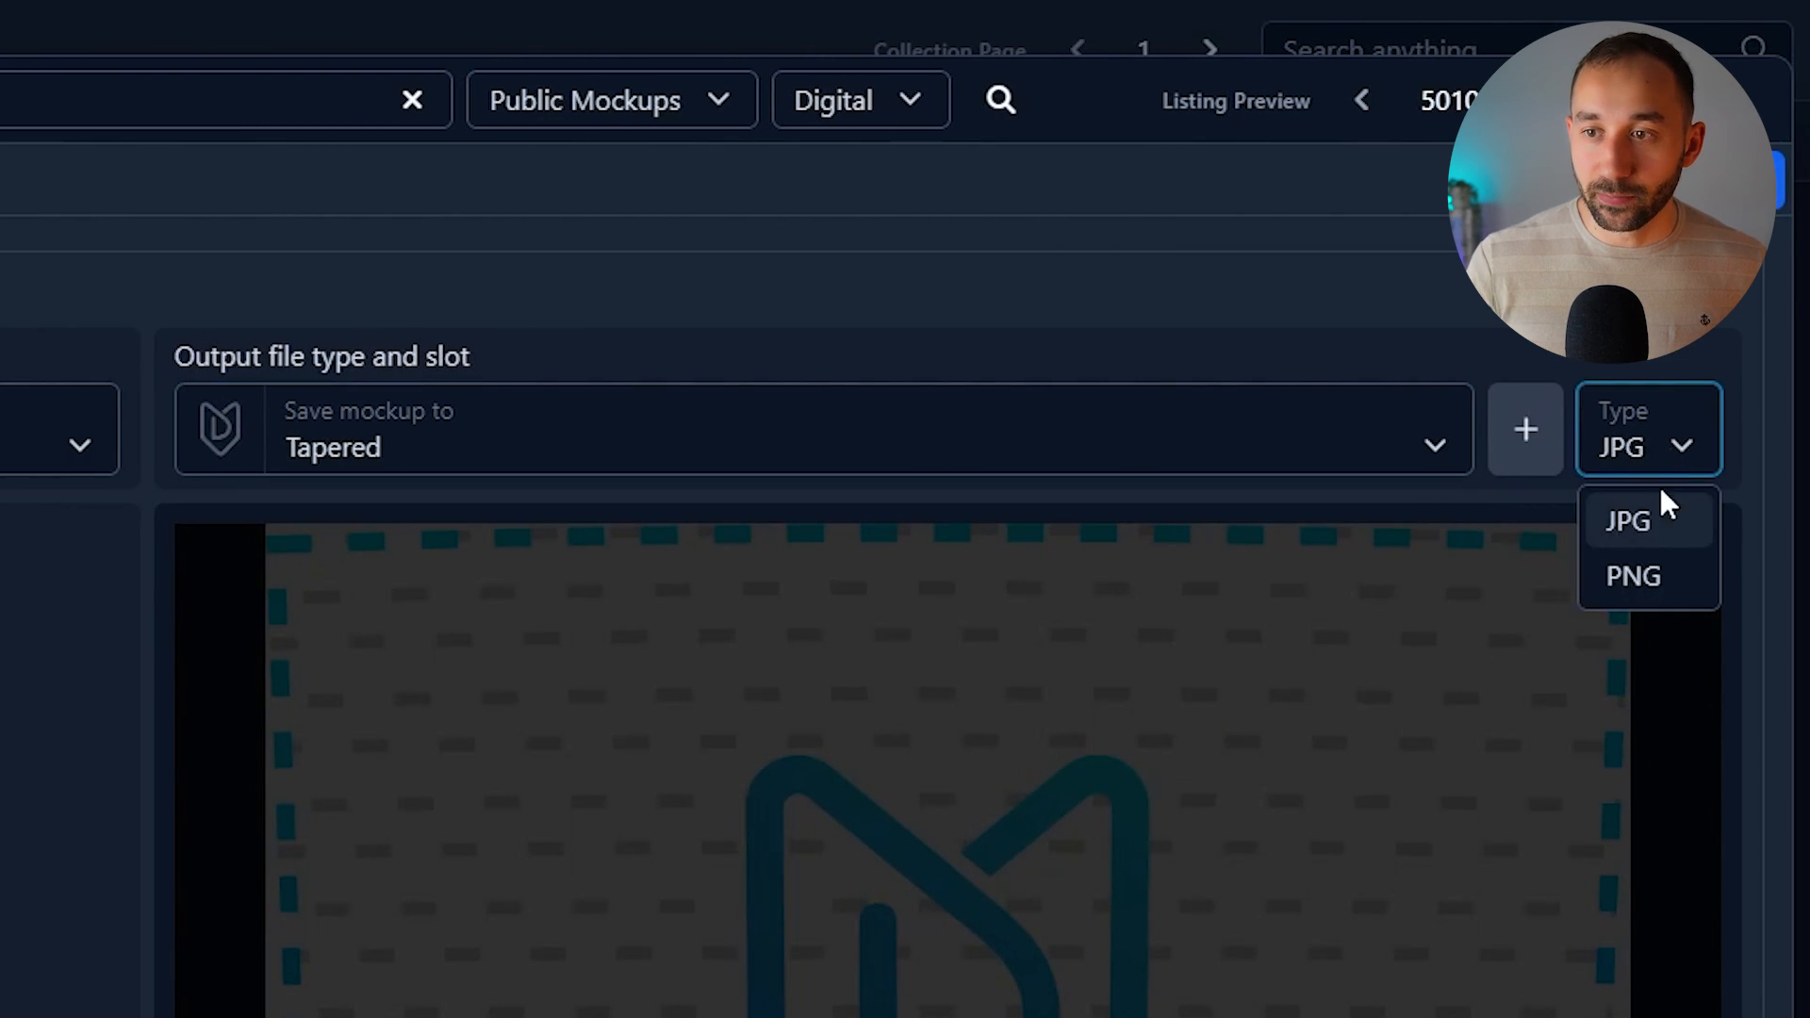
click(1671, 575)
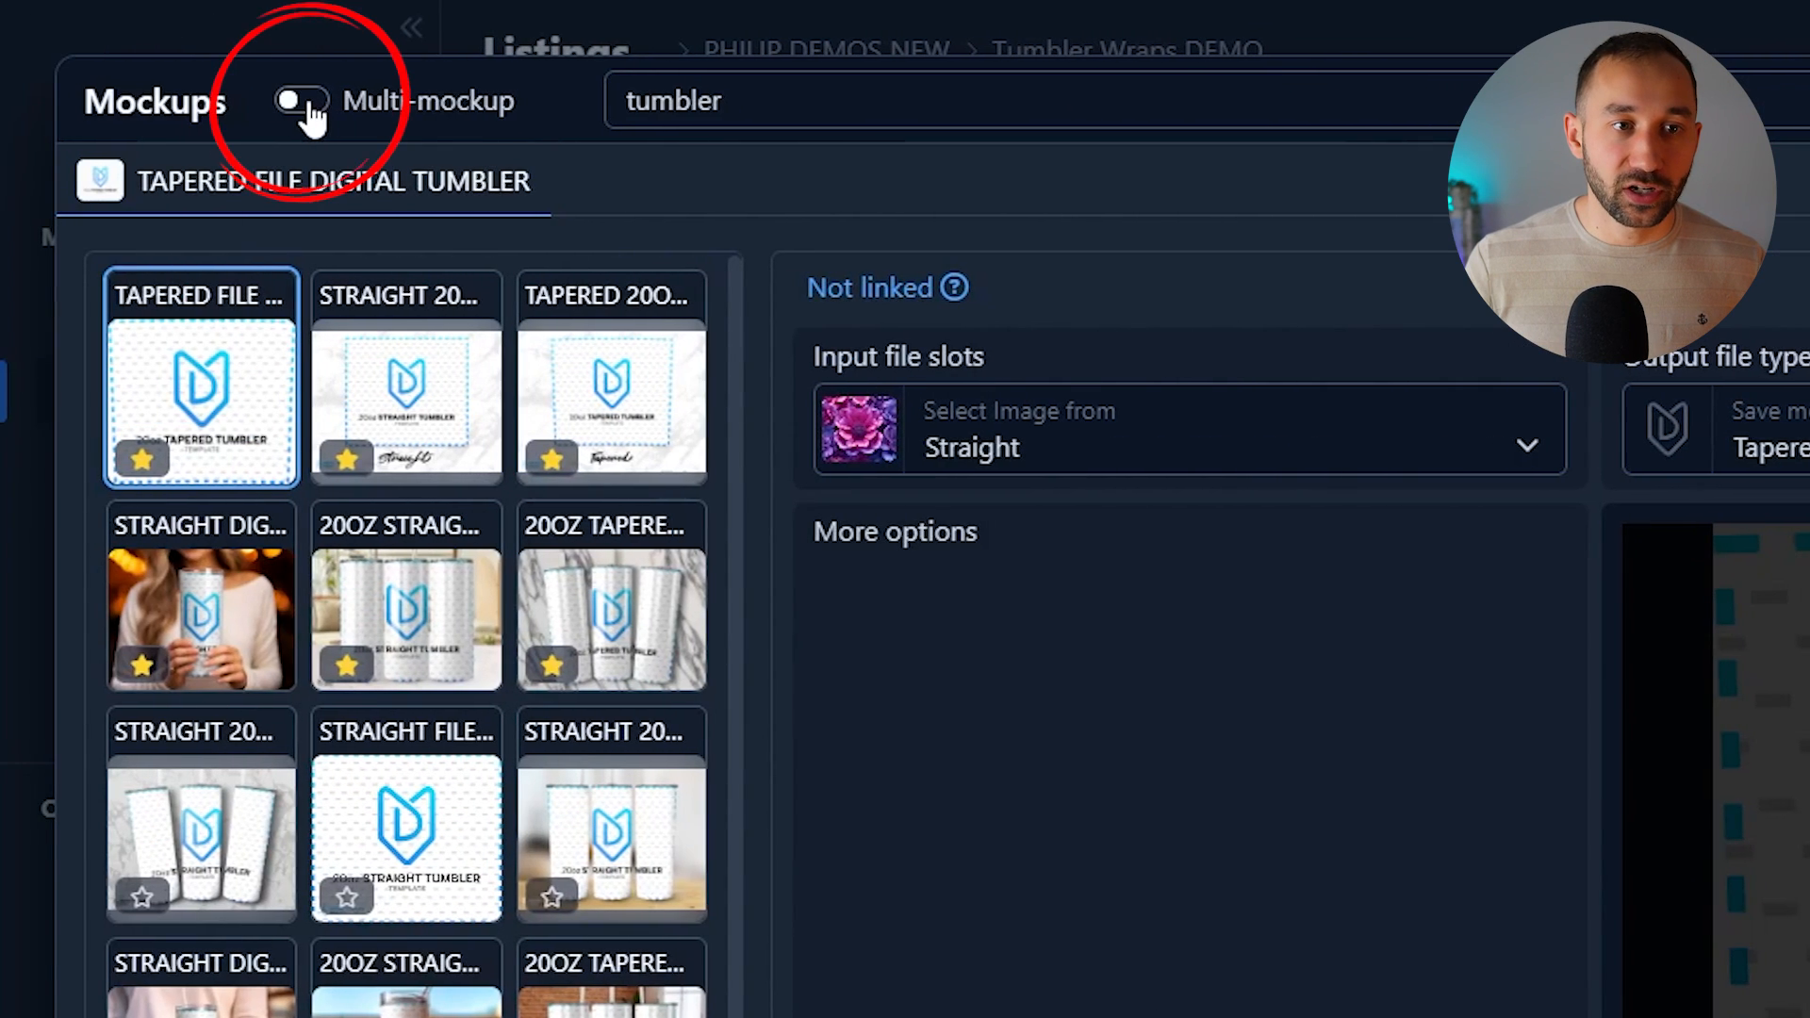
- Enable multi-mockup and add the straight and tapered 20oz templates, the starred straight and tapered three-tumbler mockups, and the Straight Digital Tumbler Lifestyle mockup
click(303, 102)
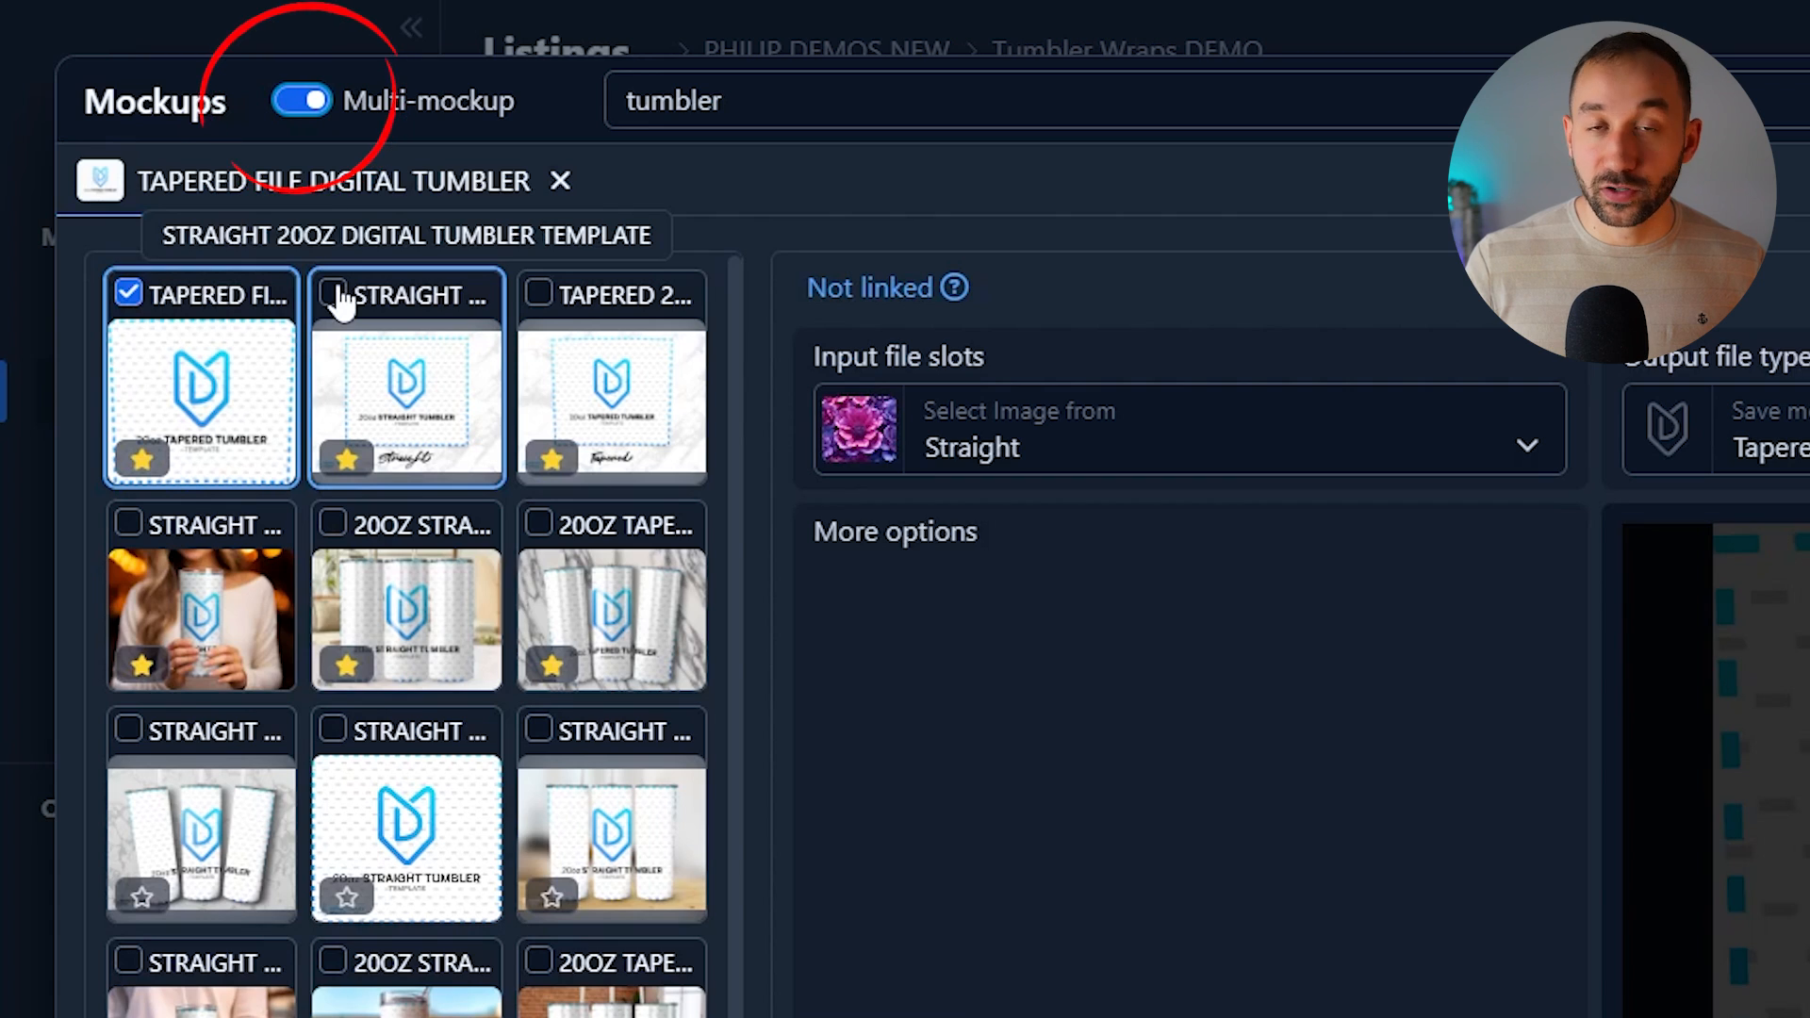
click(335, 294)
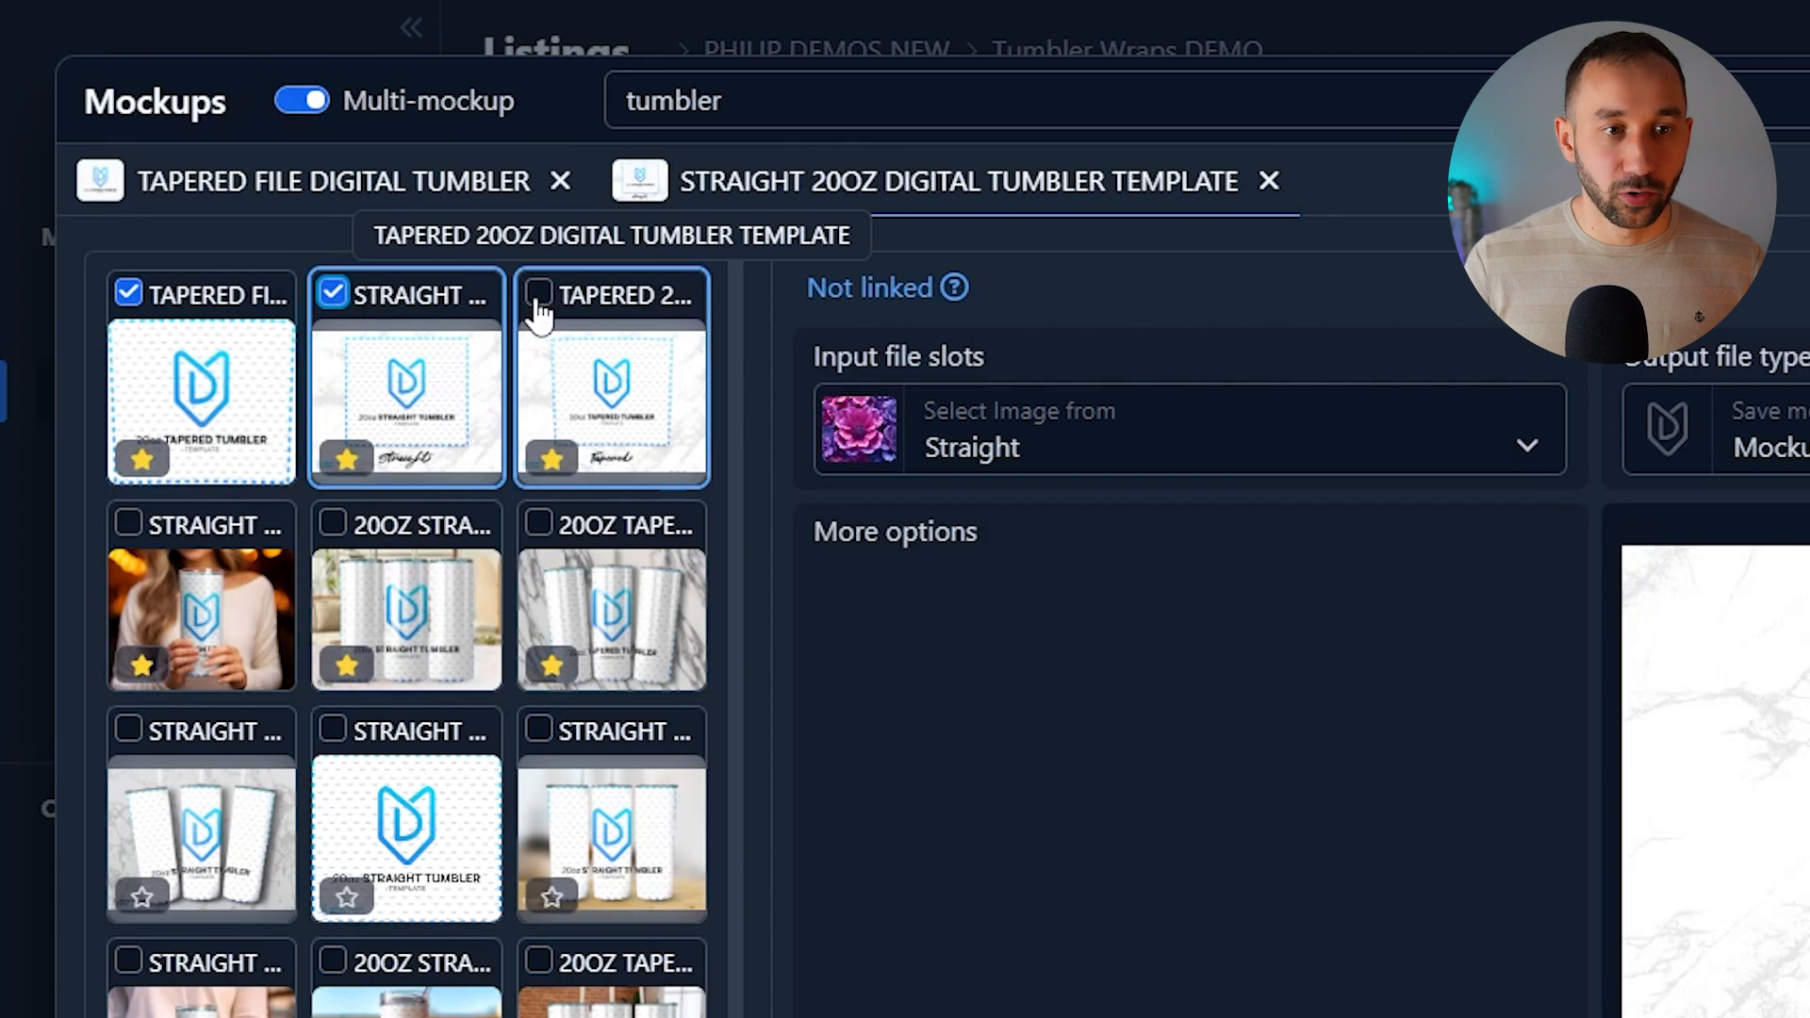
click(538, 294)
click(538, 524)
click(333, 521)
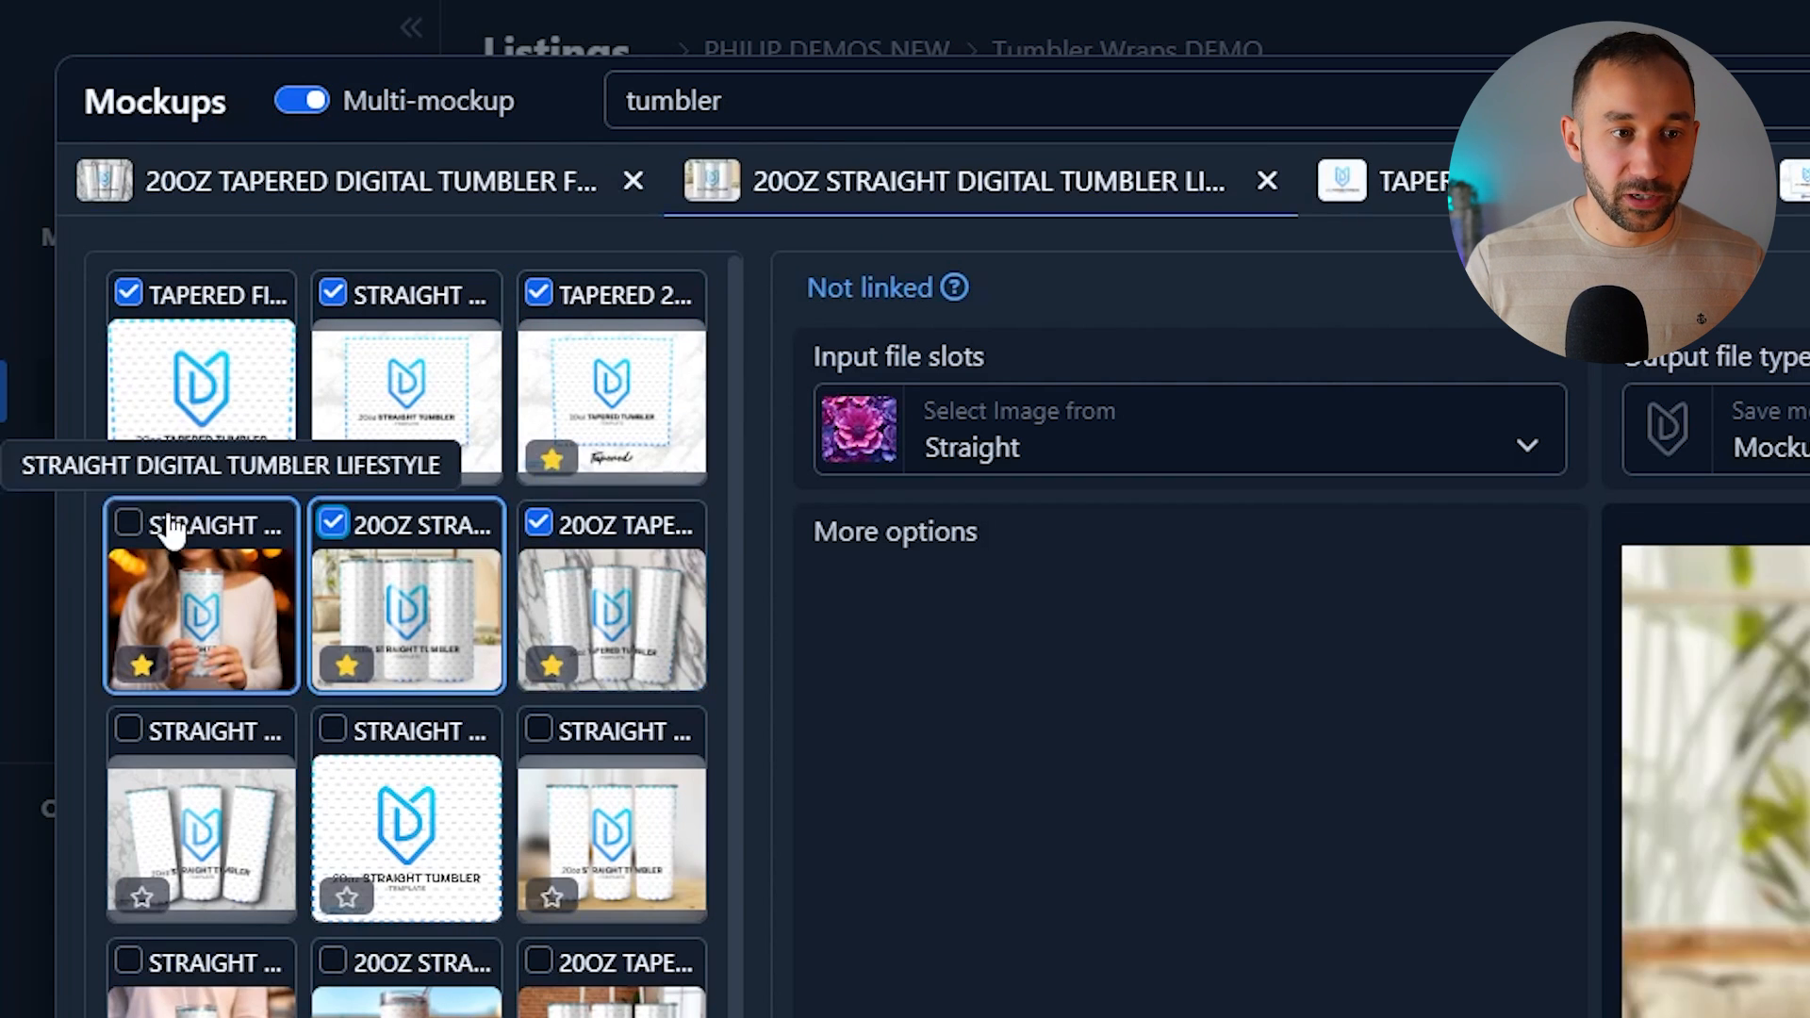
click(128, 524)
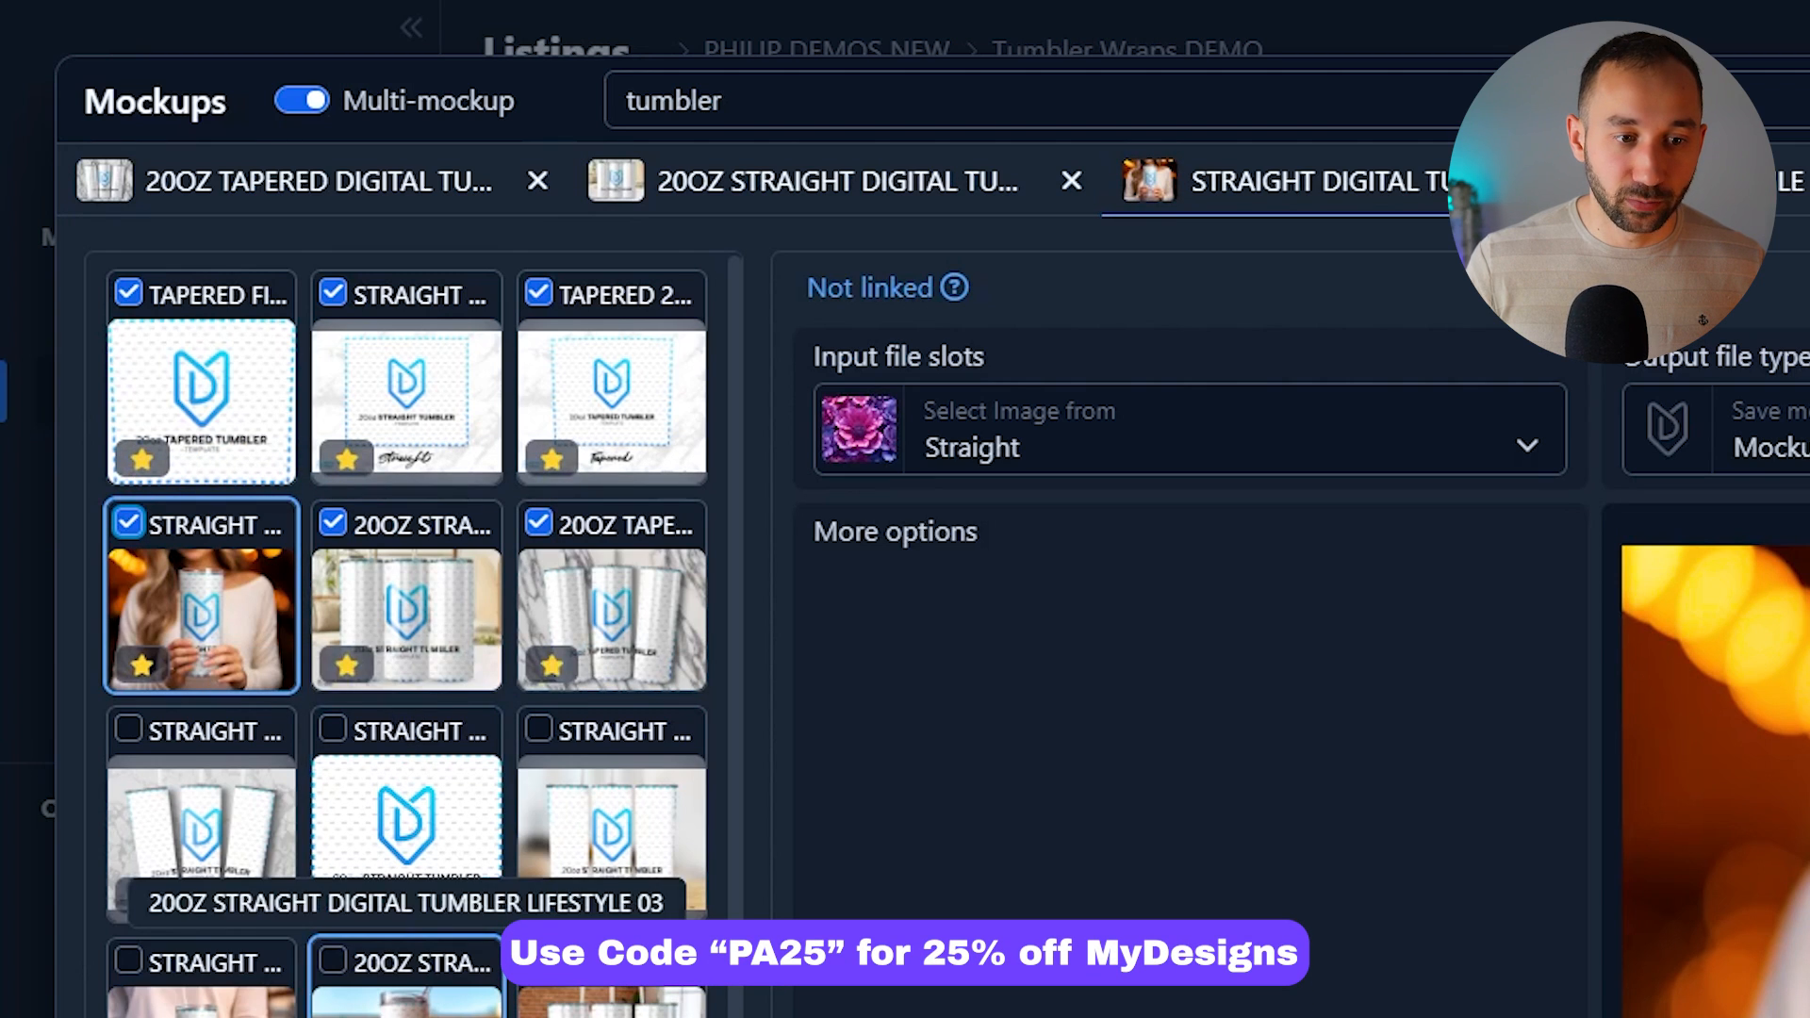
- Go through the added template and lifestyle mockups to check each one's preview, input slot and output slot
click(429, 433)
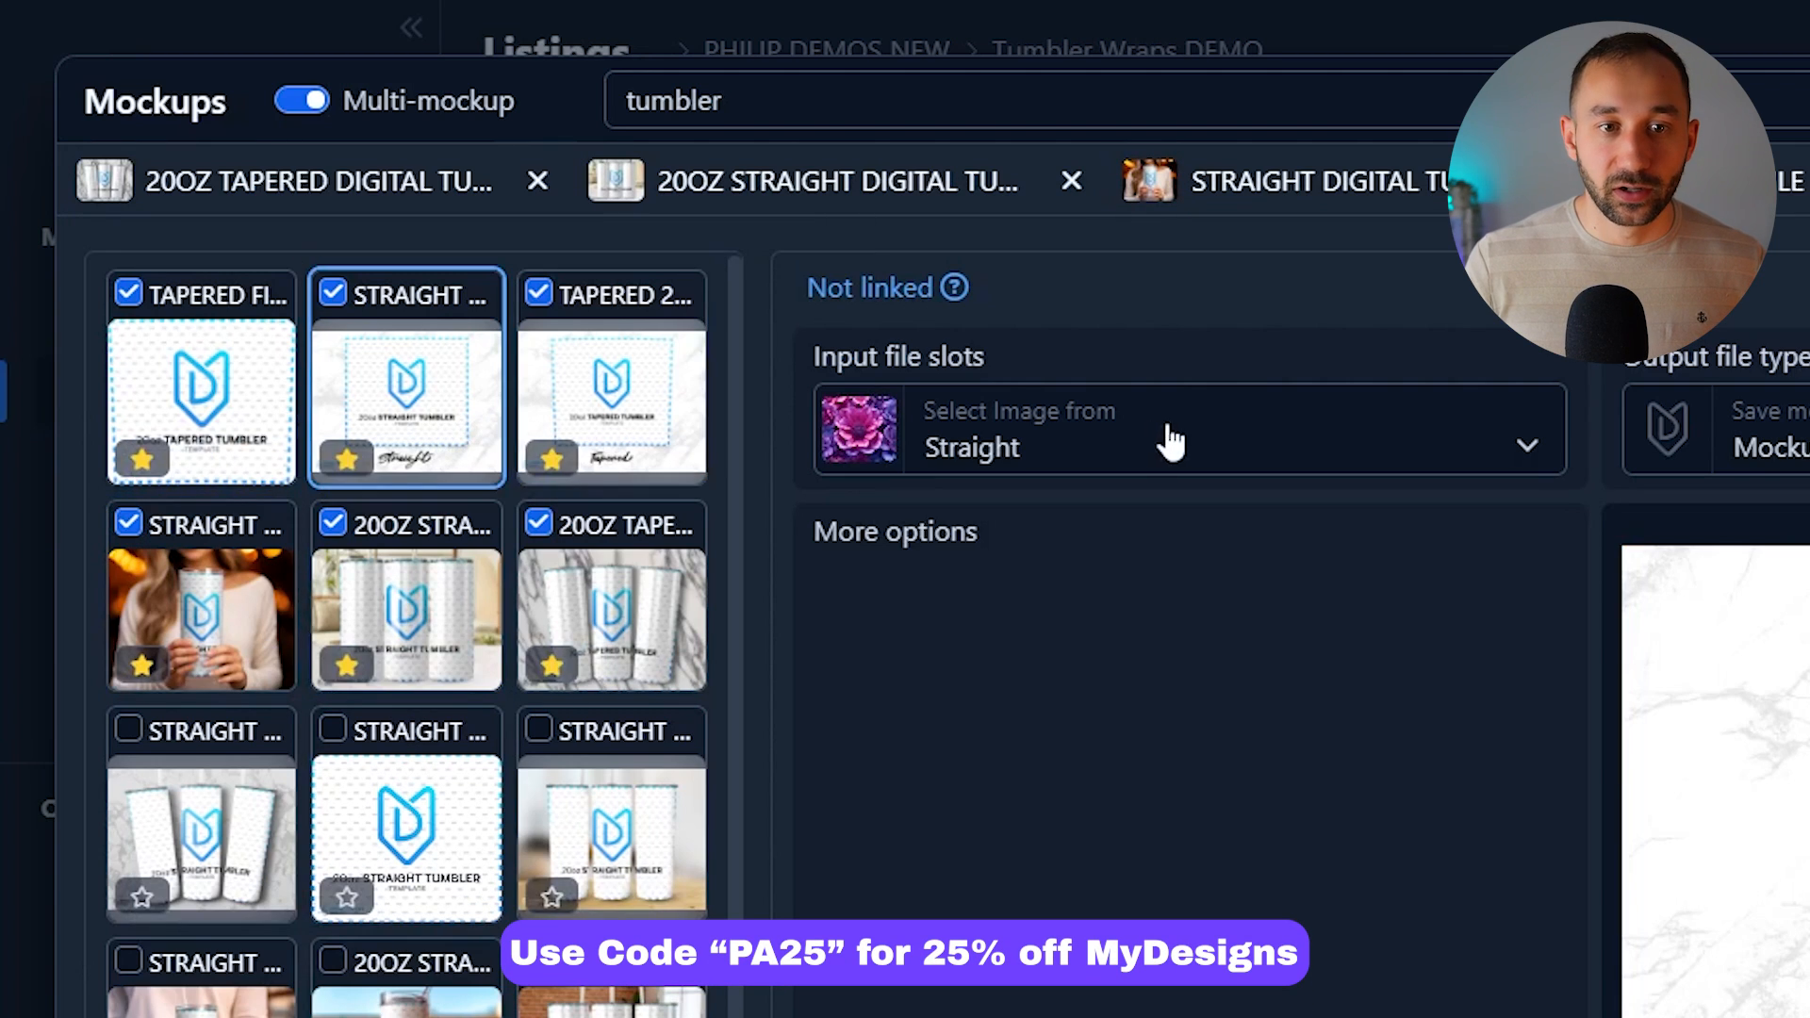
click(666, 416)
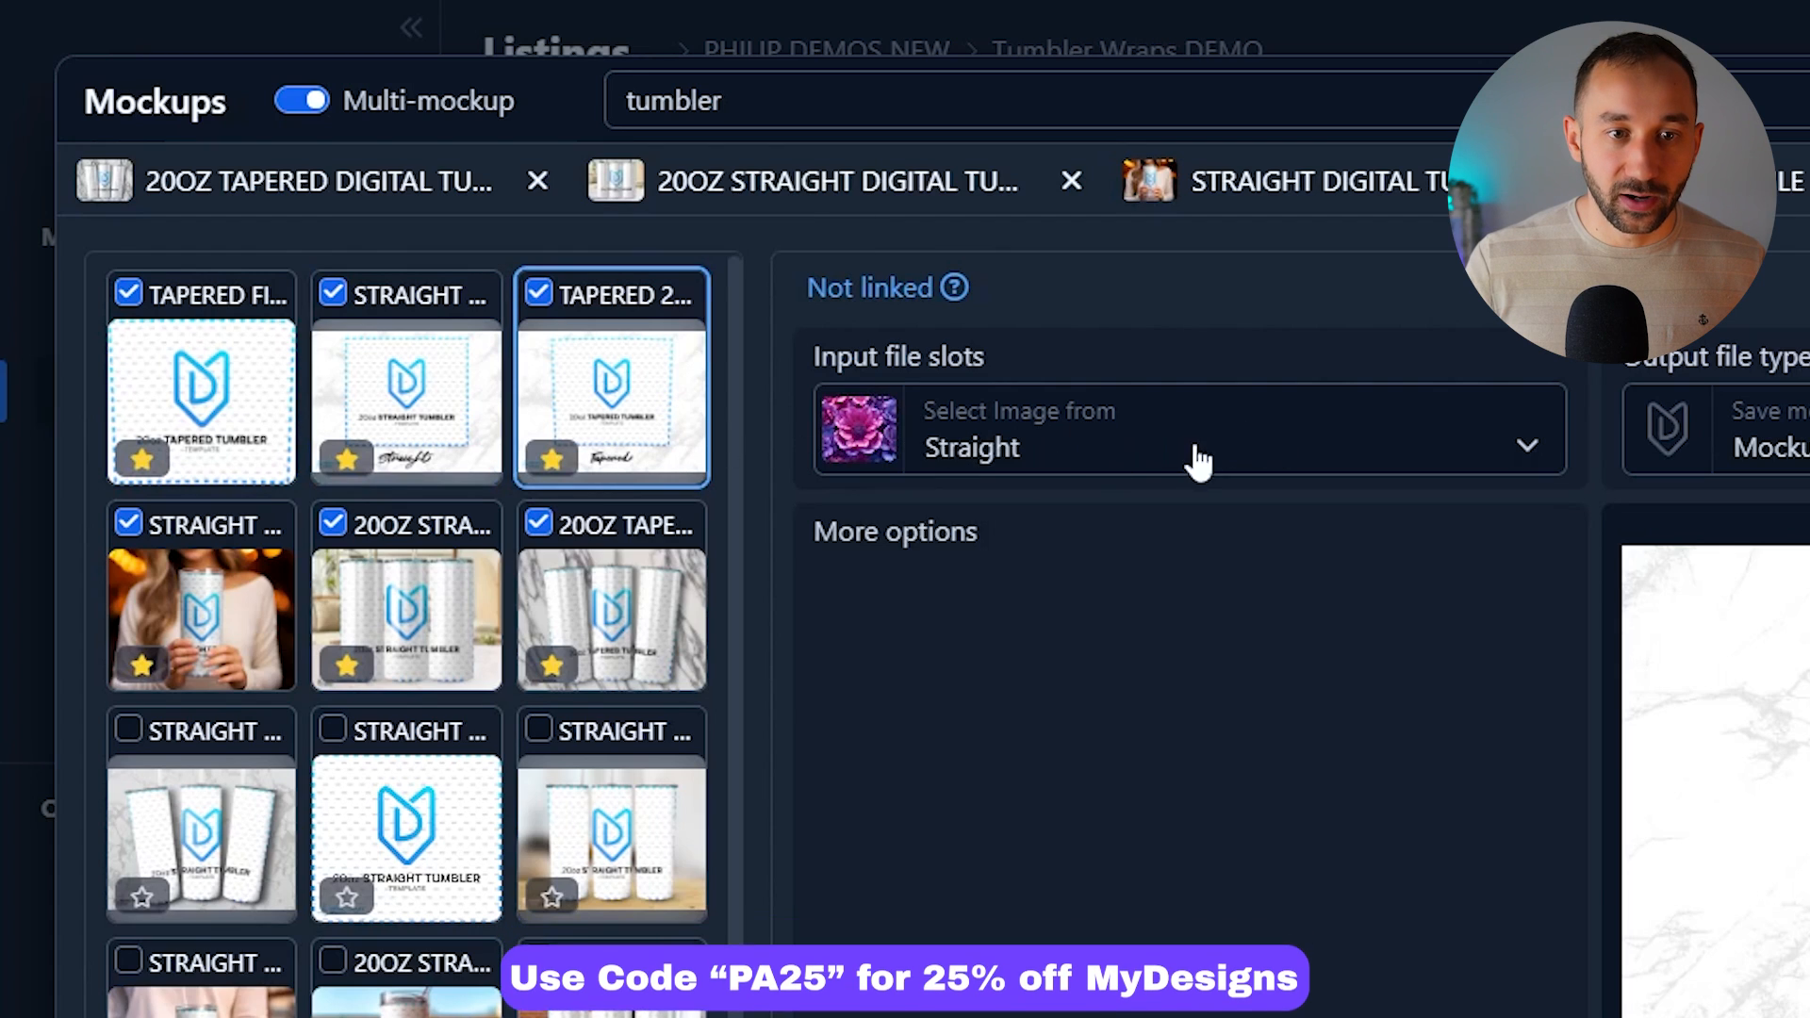
click(160, 646)
click(358, 641)
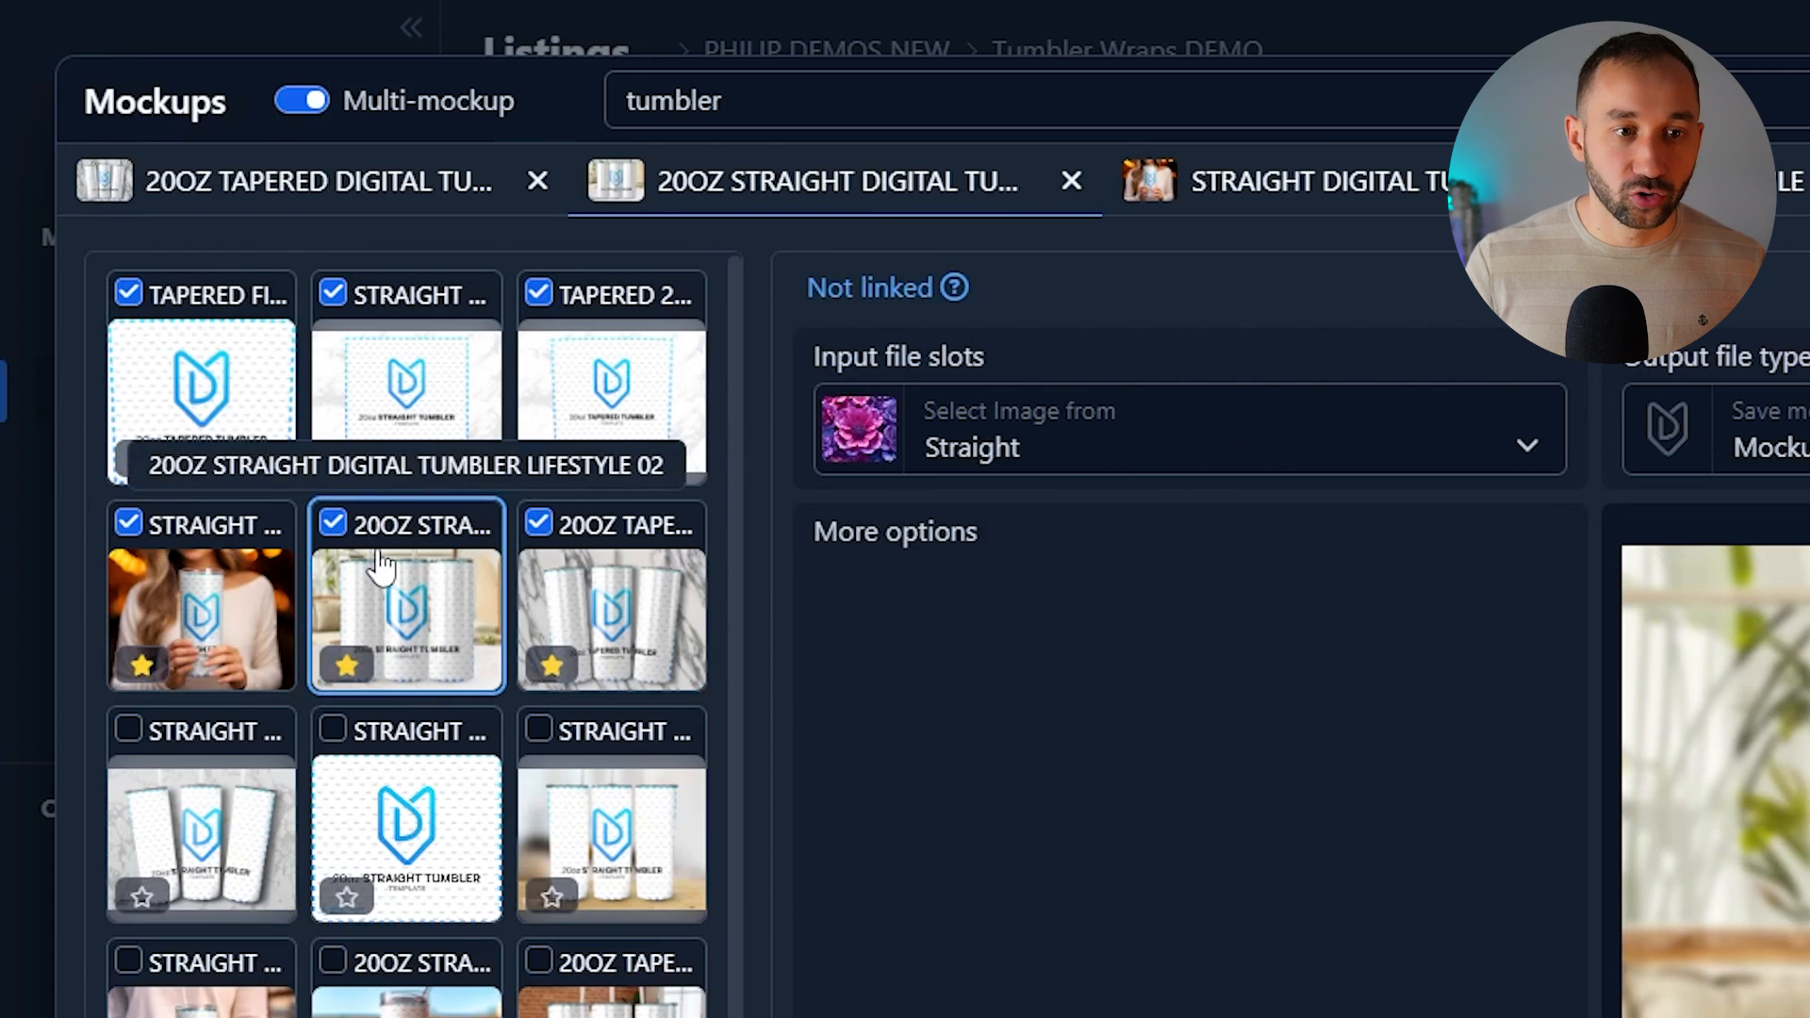
click(472, 450)
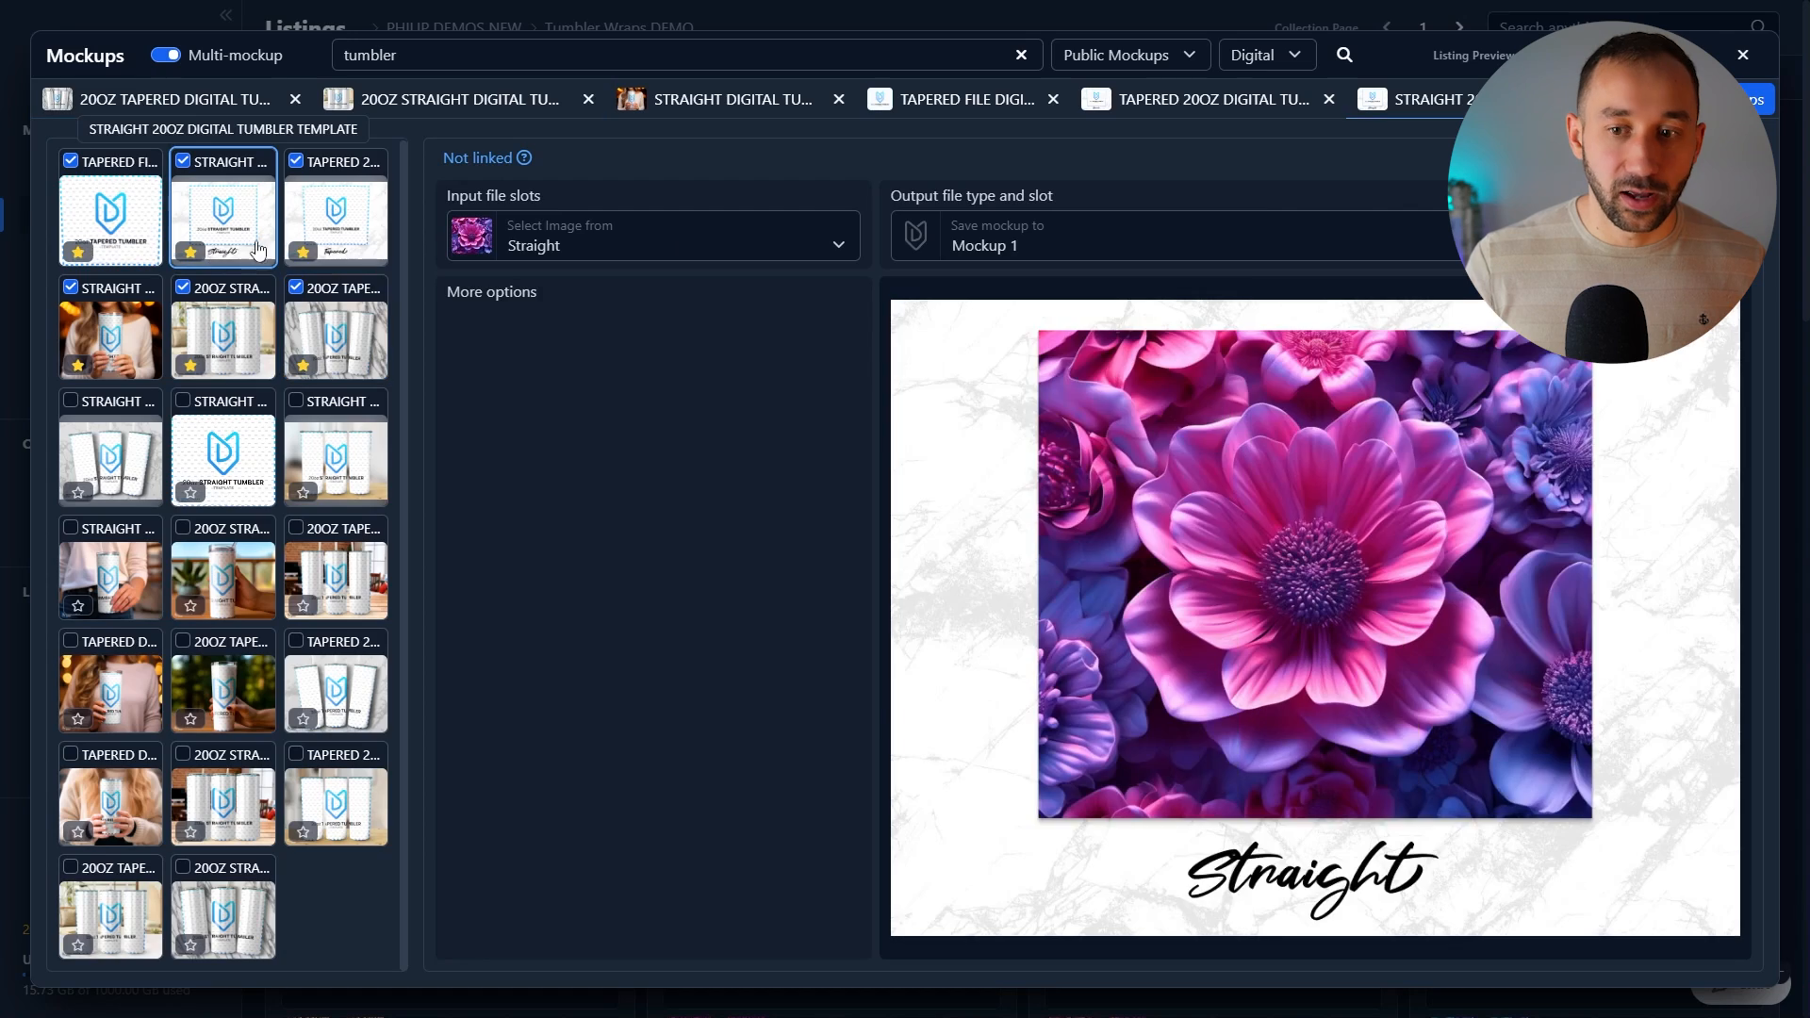
click(366, 243)
click(330, 338)
click(226, 338)
click(115, 335)
- Return to the Tapered File Digital Tumbler mockup and generate all chosen mockups for the selected listings
click(86, 219)
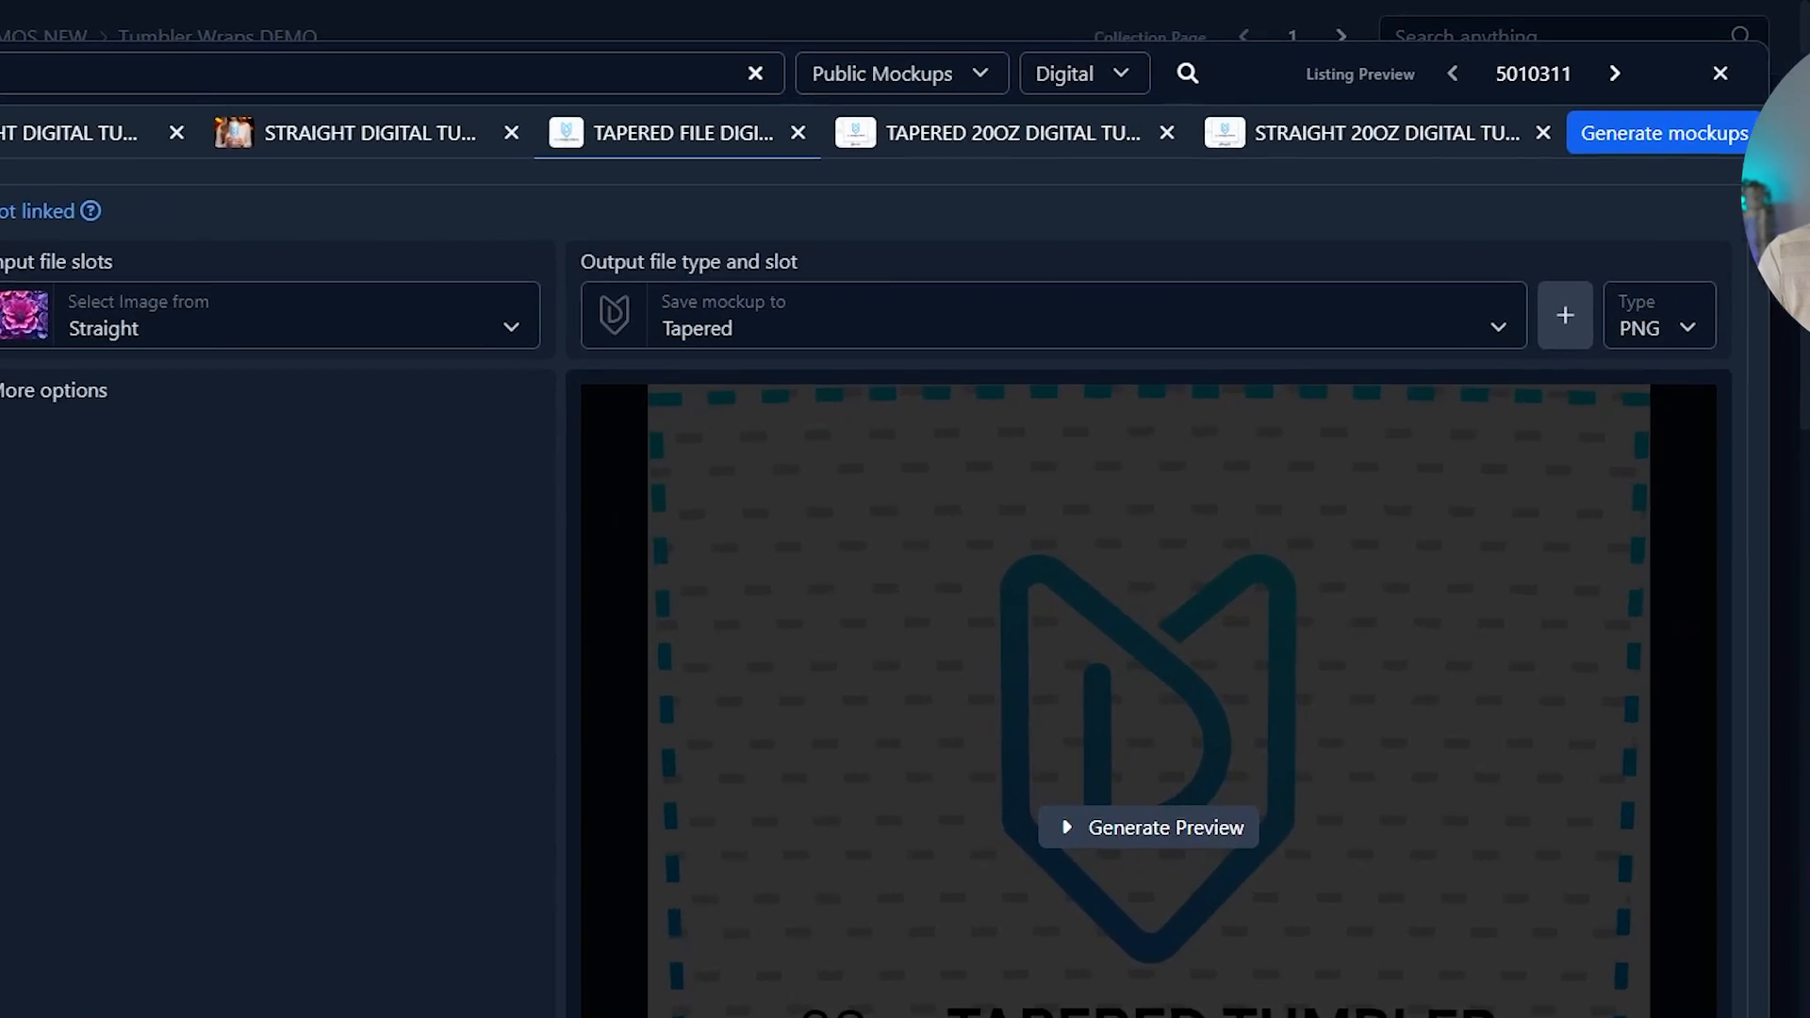
click(1678, 162)
click(709, 334)
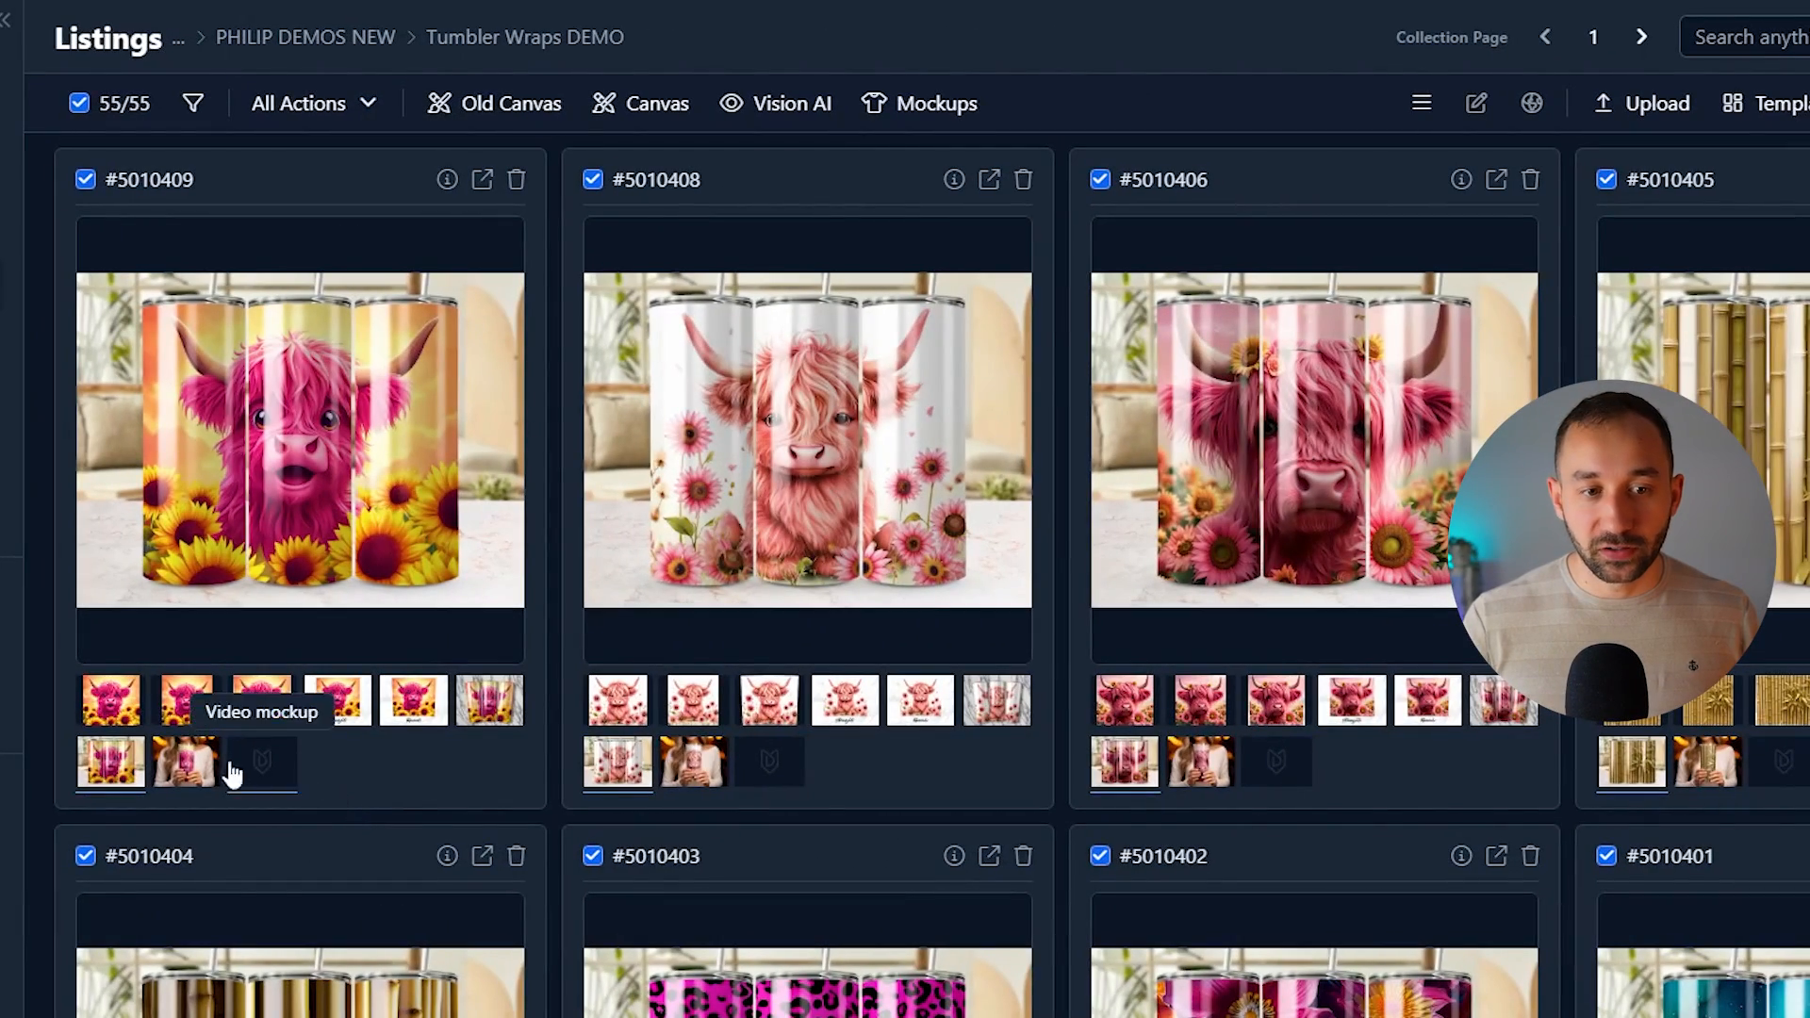
- Display the Mockup 3 slot on the listings and look through the generated tumbler mockups
click(488, 707)
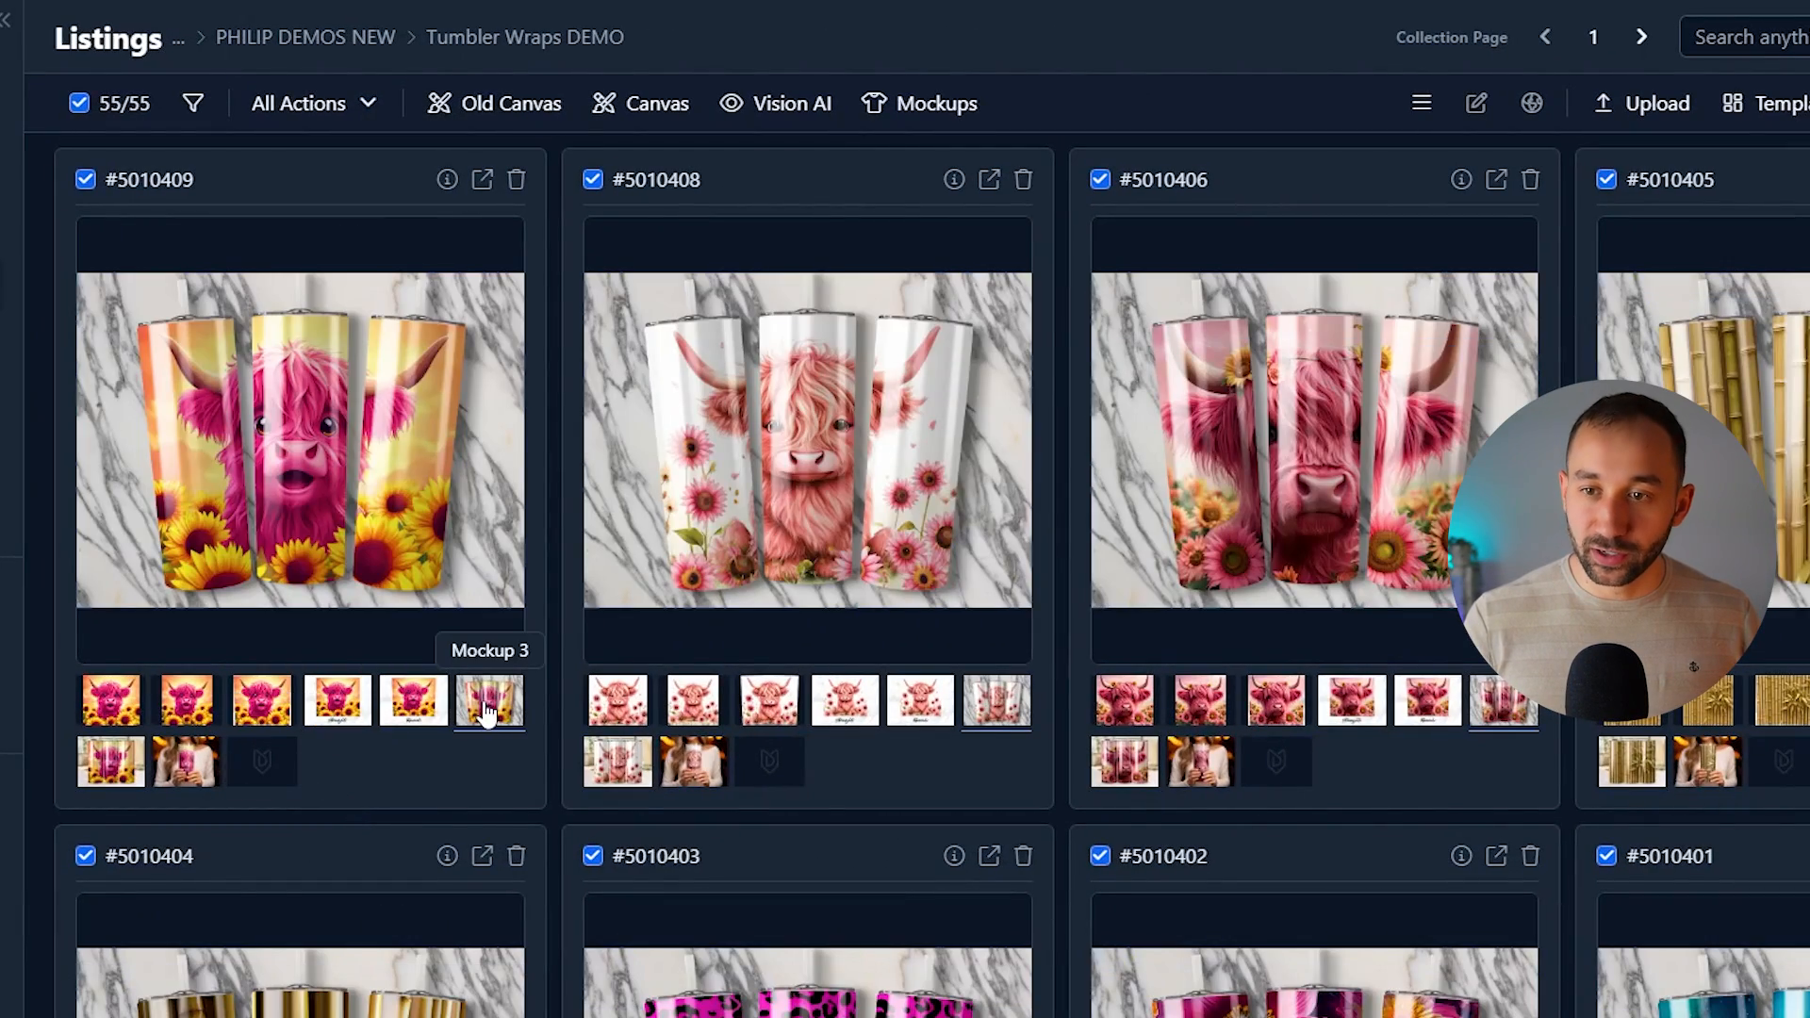
scroll(486, 713, down, 8)
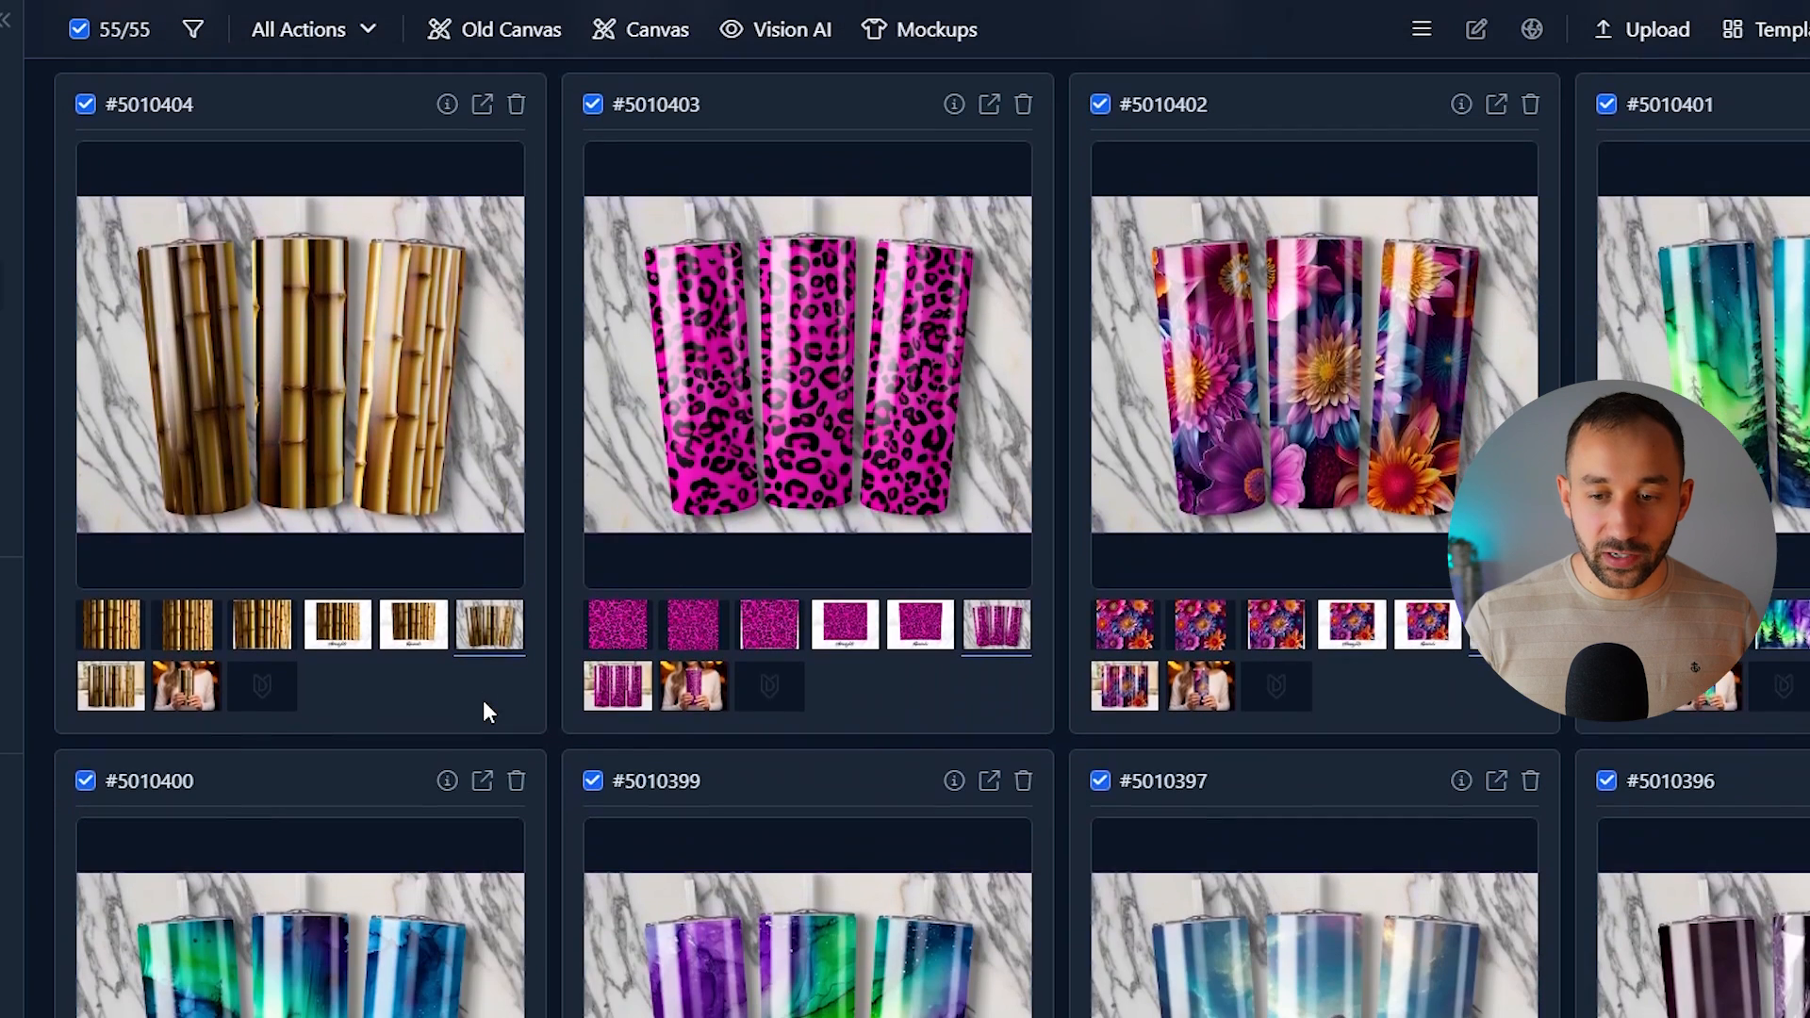
scroll(483, 699, up, 10)
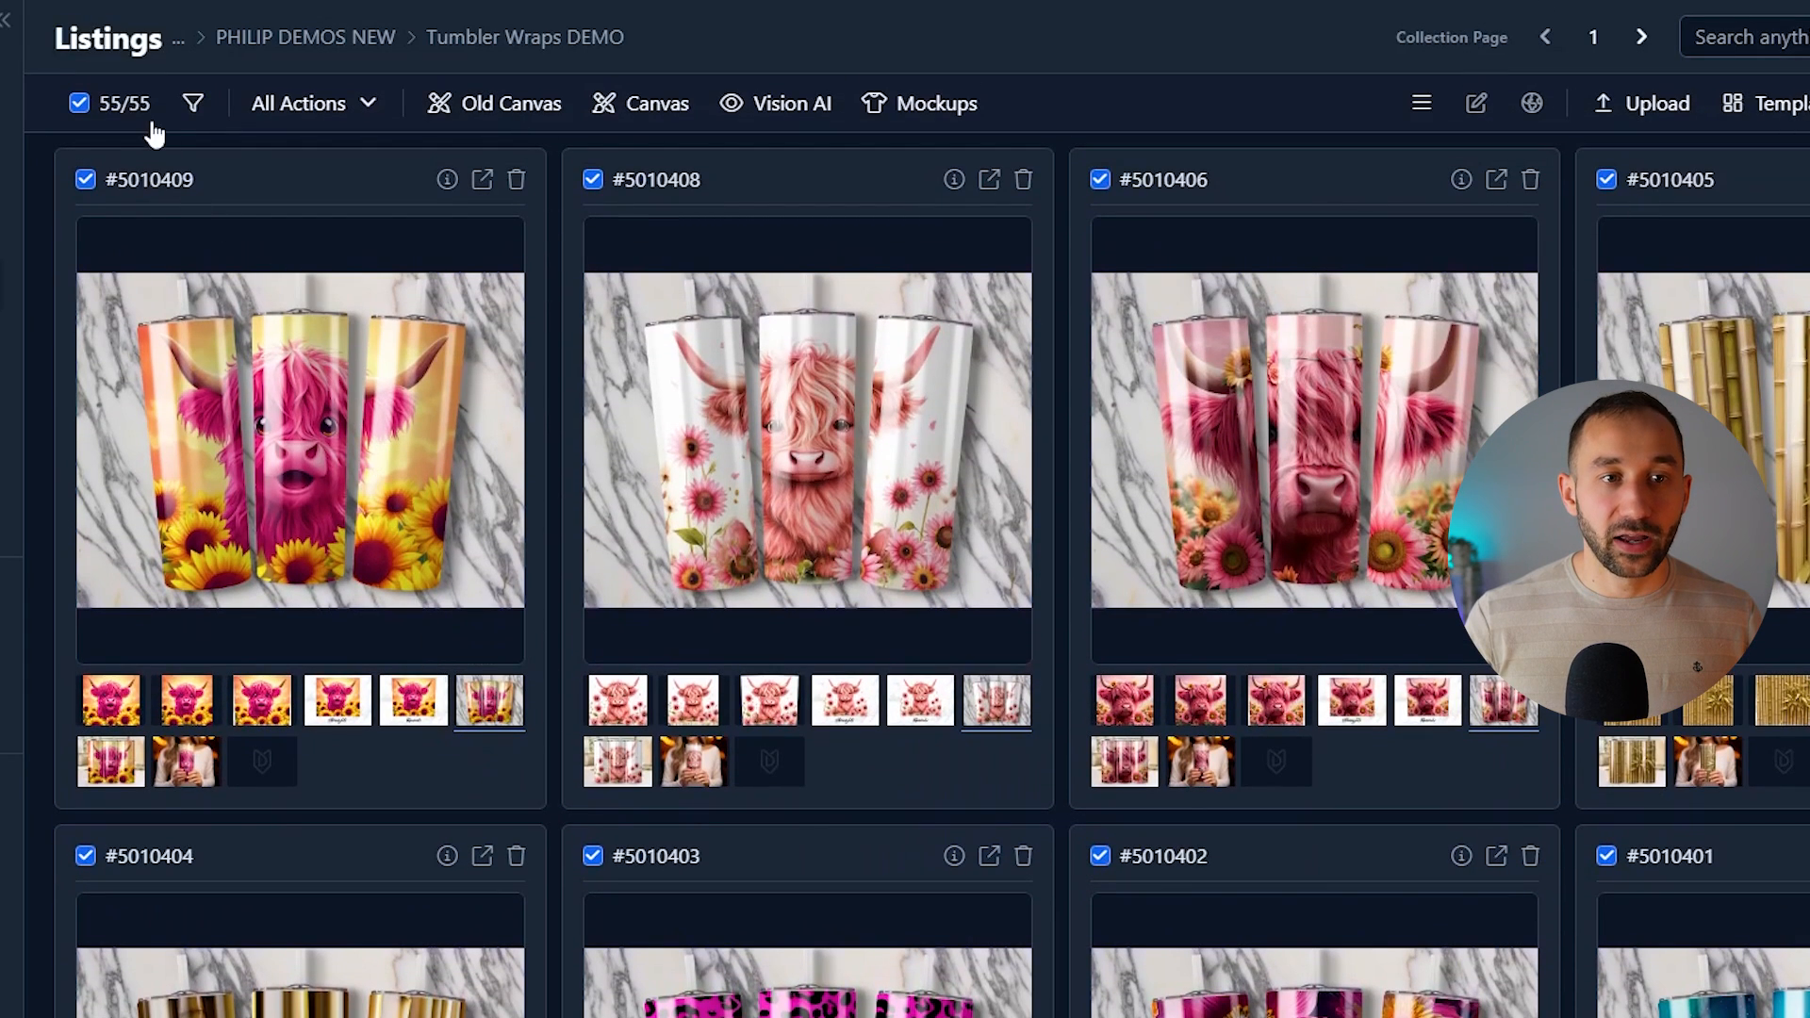
- Select all listings again and open video mockup creation for them
click(157, 132)
click(165, 236)
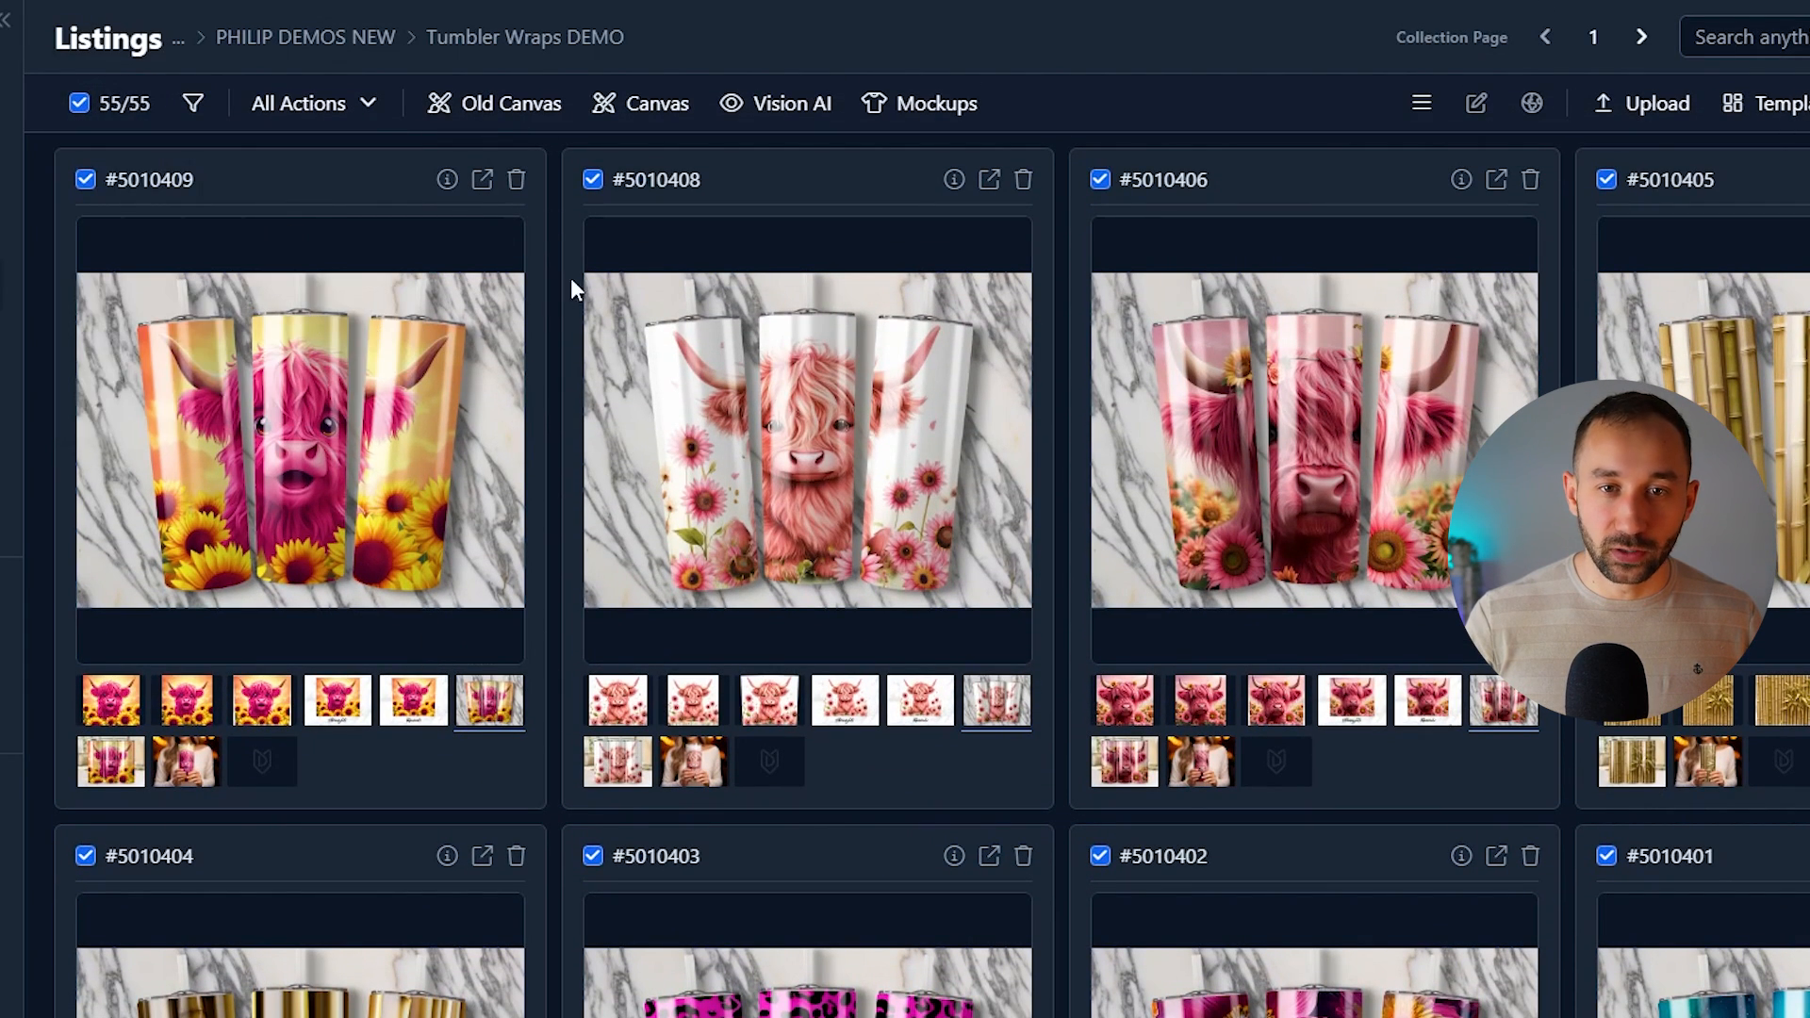
click(945, 108)
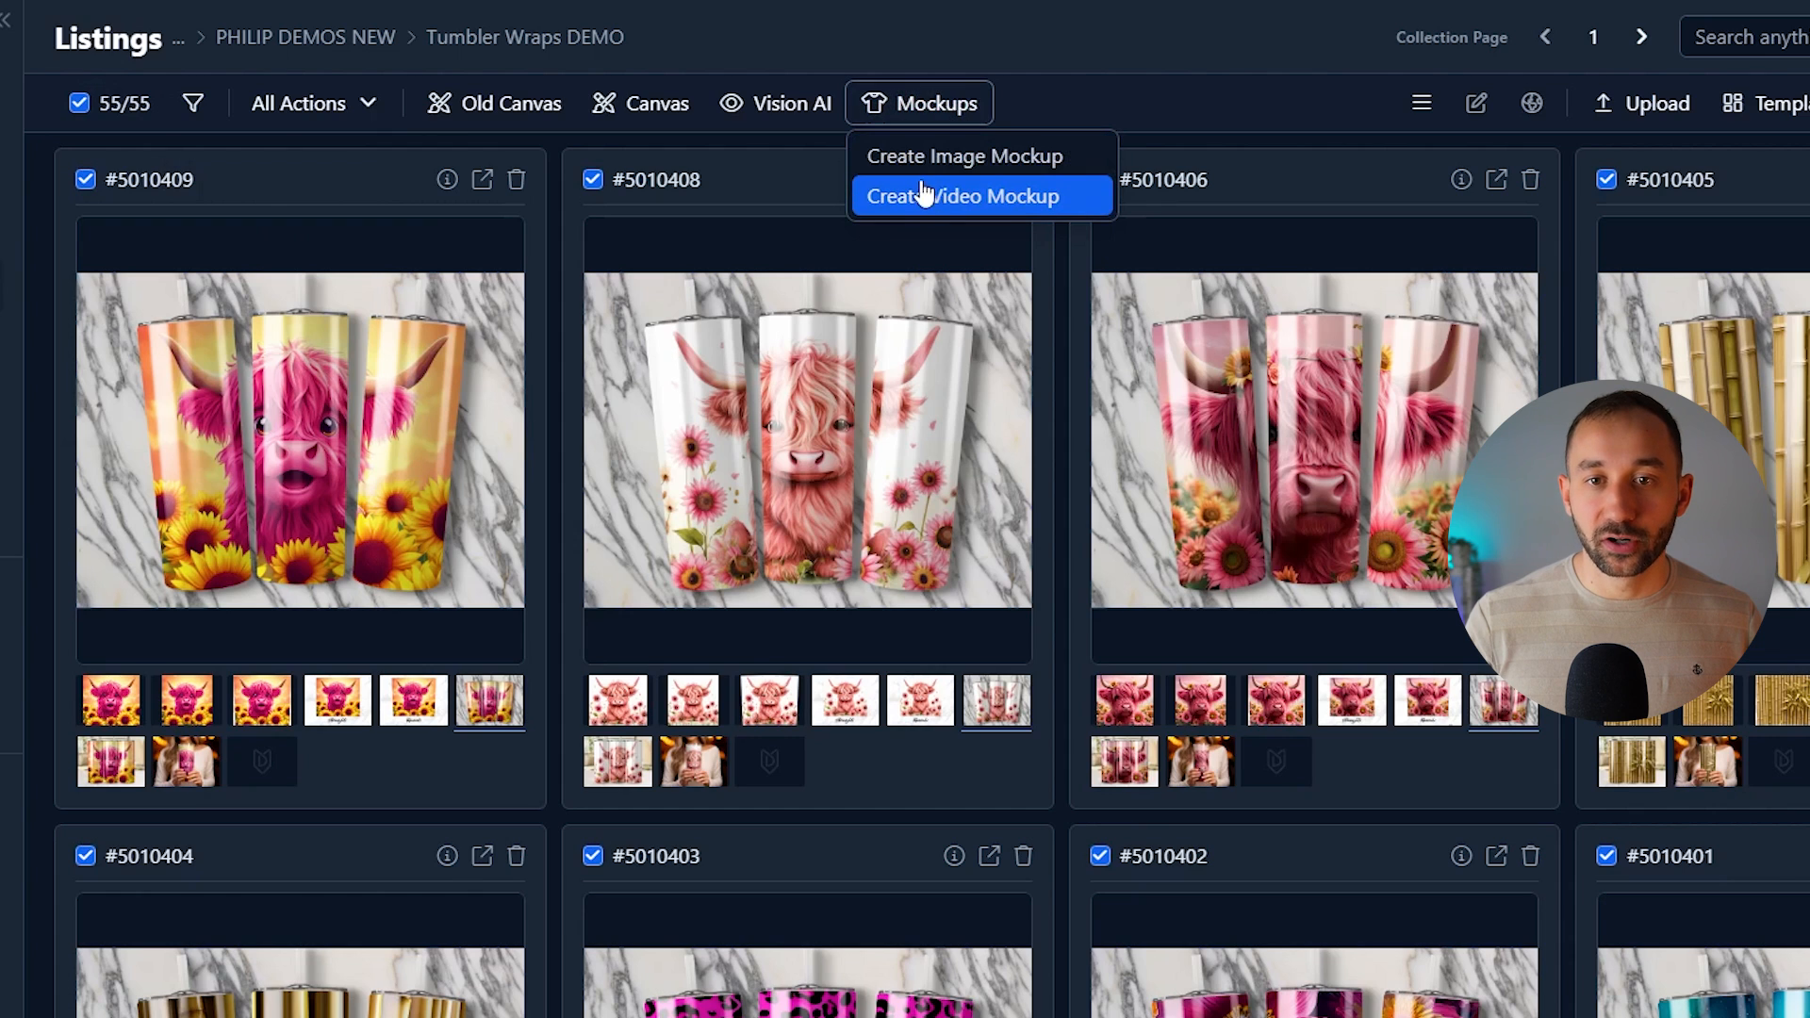
click(1031, 198)
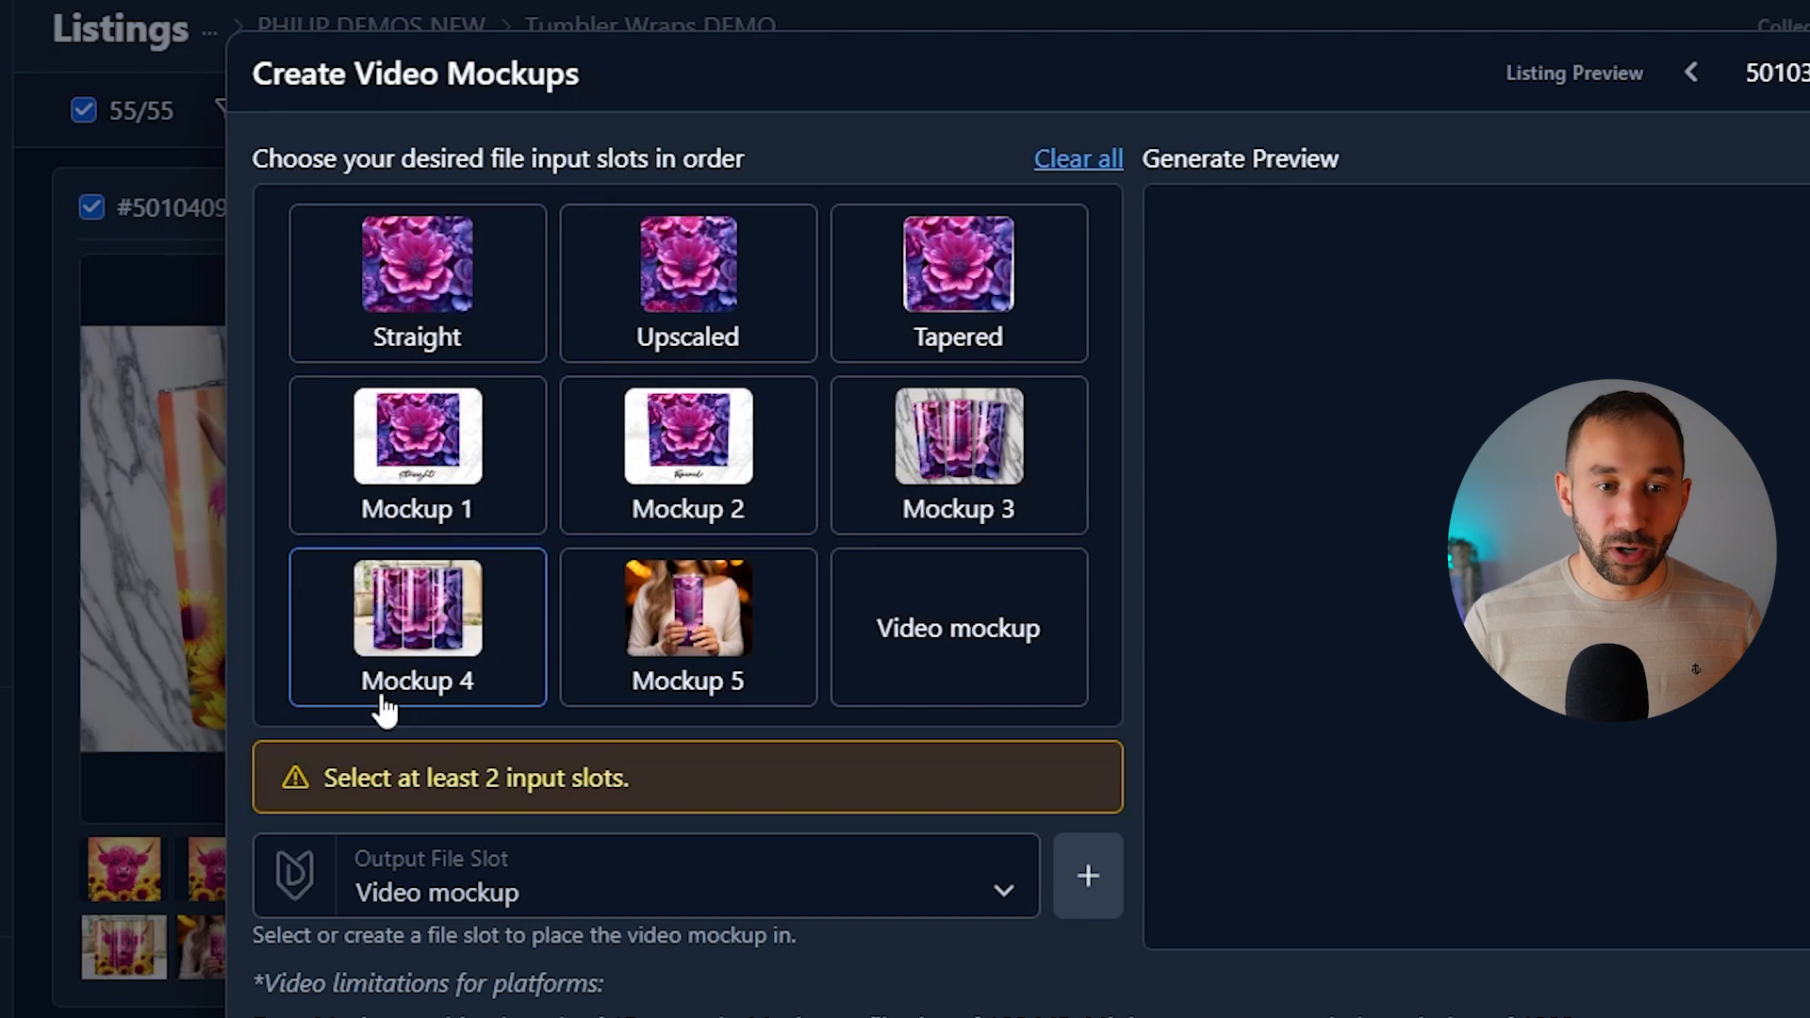
- Choose Mockup 4, Mockup 1, Mockup 3, Mockup 2 and Mockup 5 in that order and submit the video mockups to the Video mockup slot
click(448, 627)
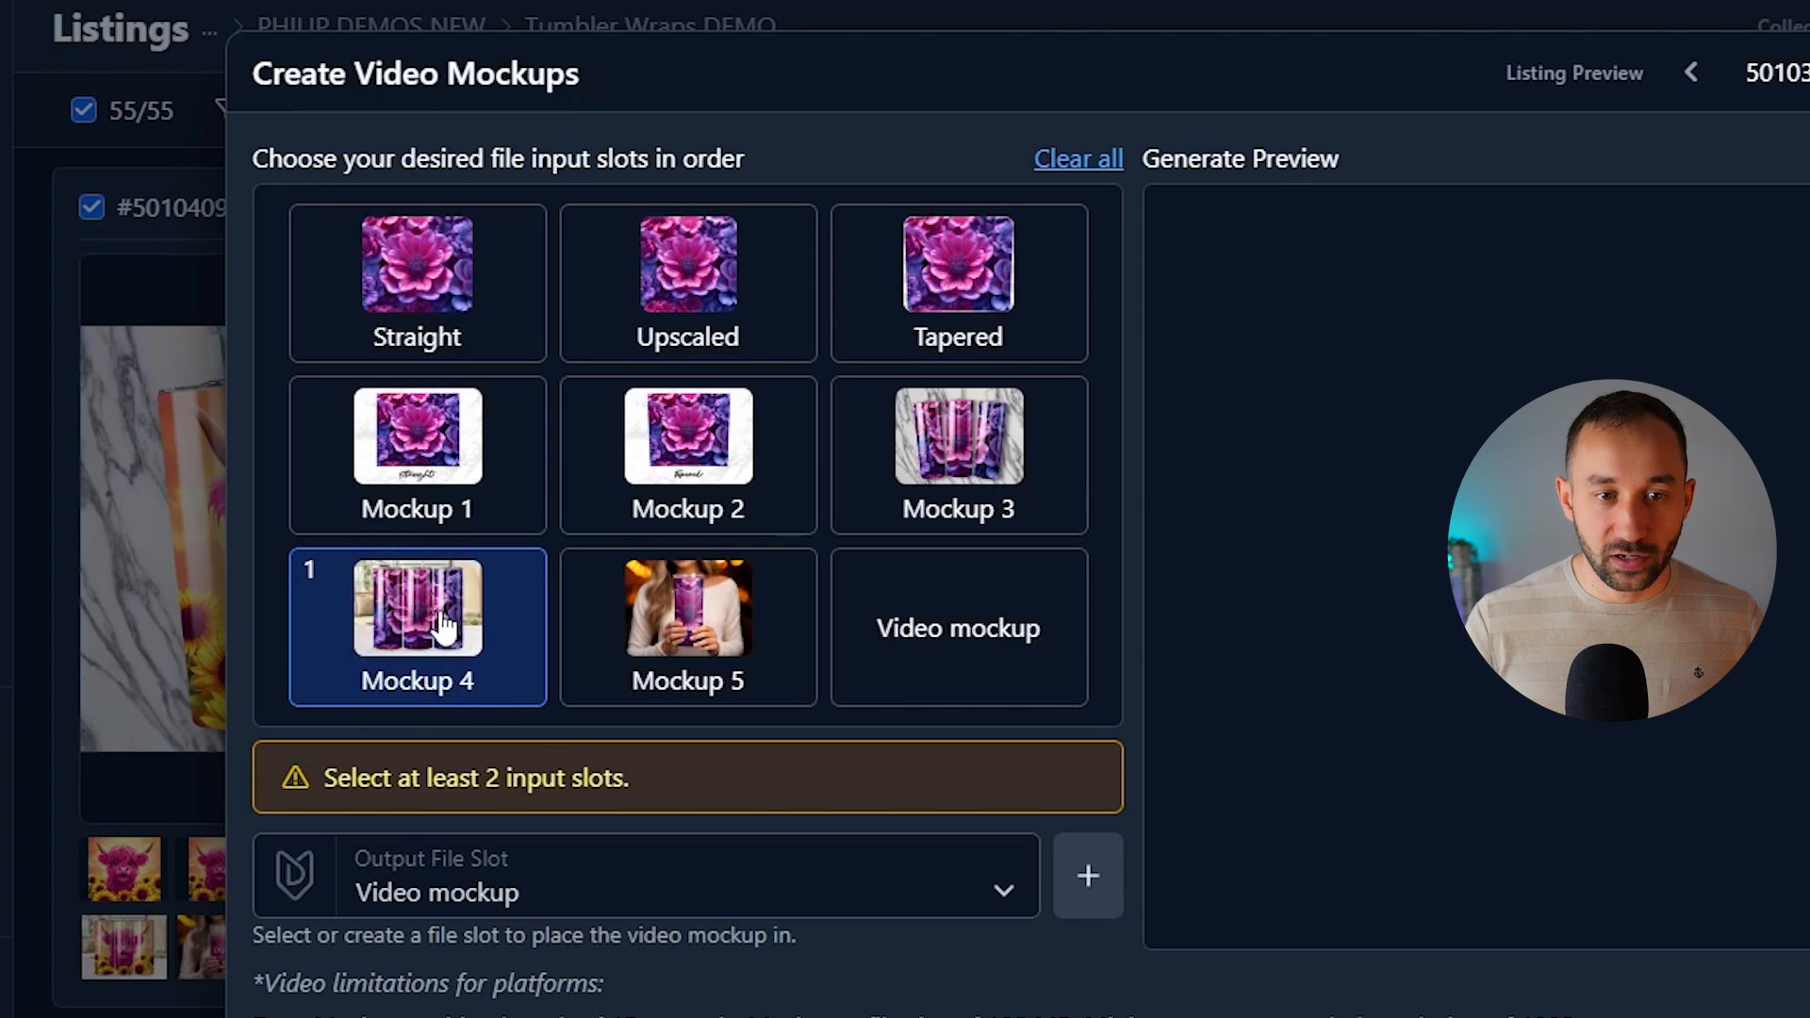
click(426, 442)
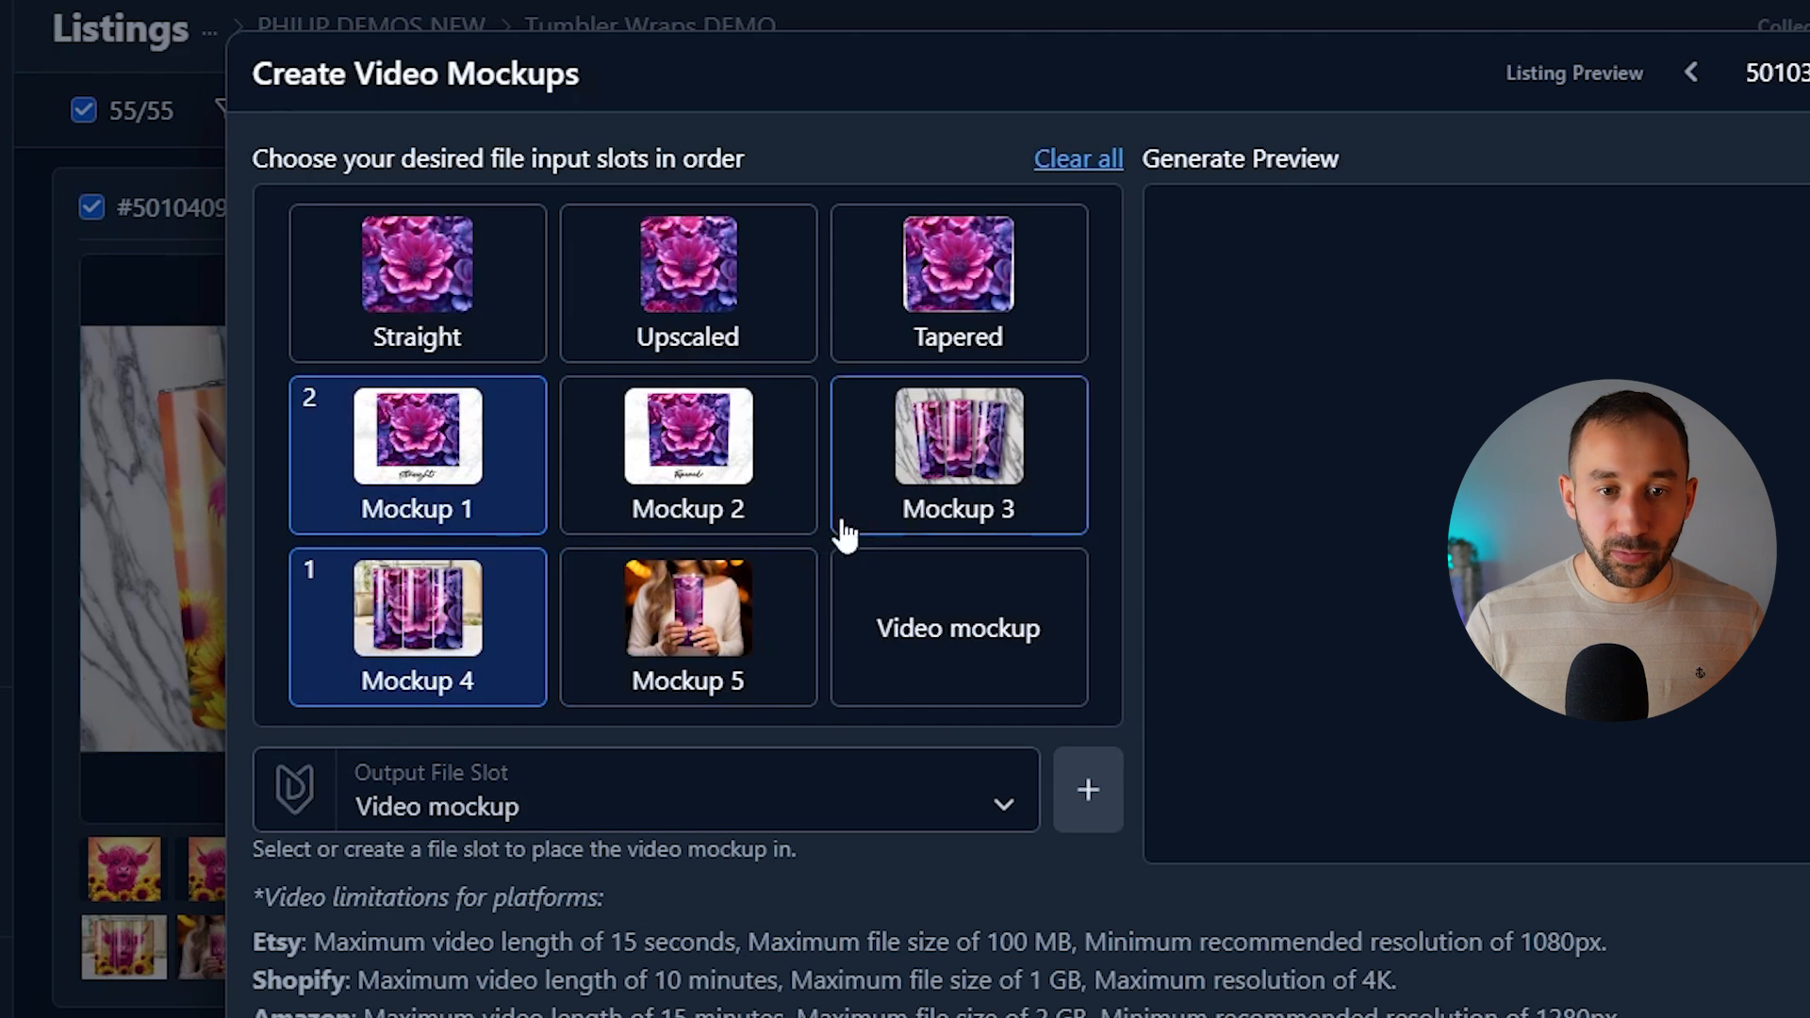
click(1011, 454)
click(684, 455)
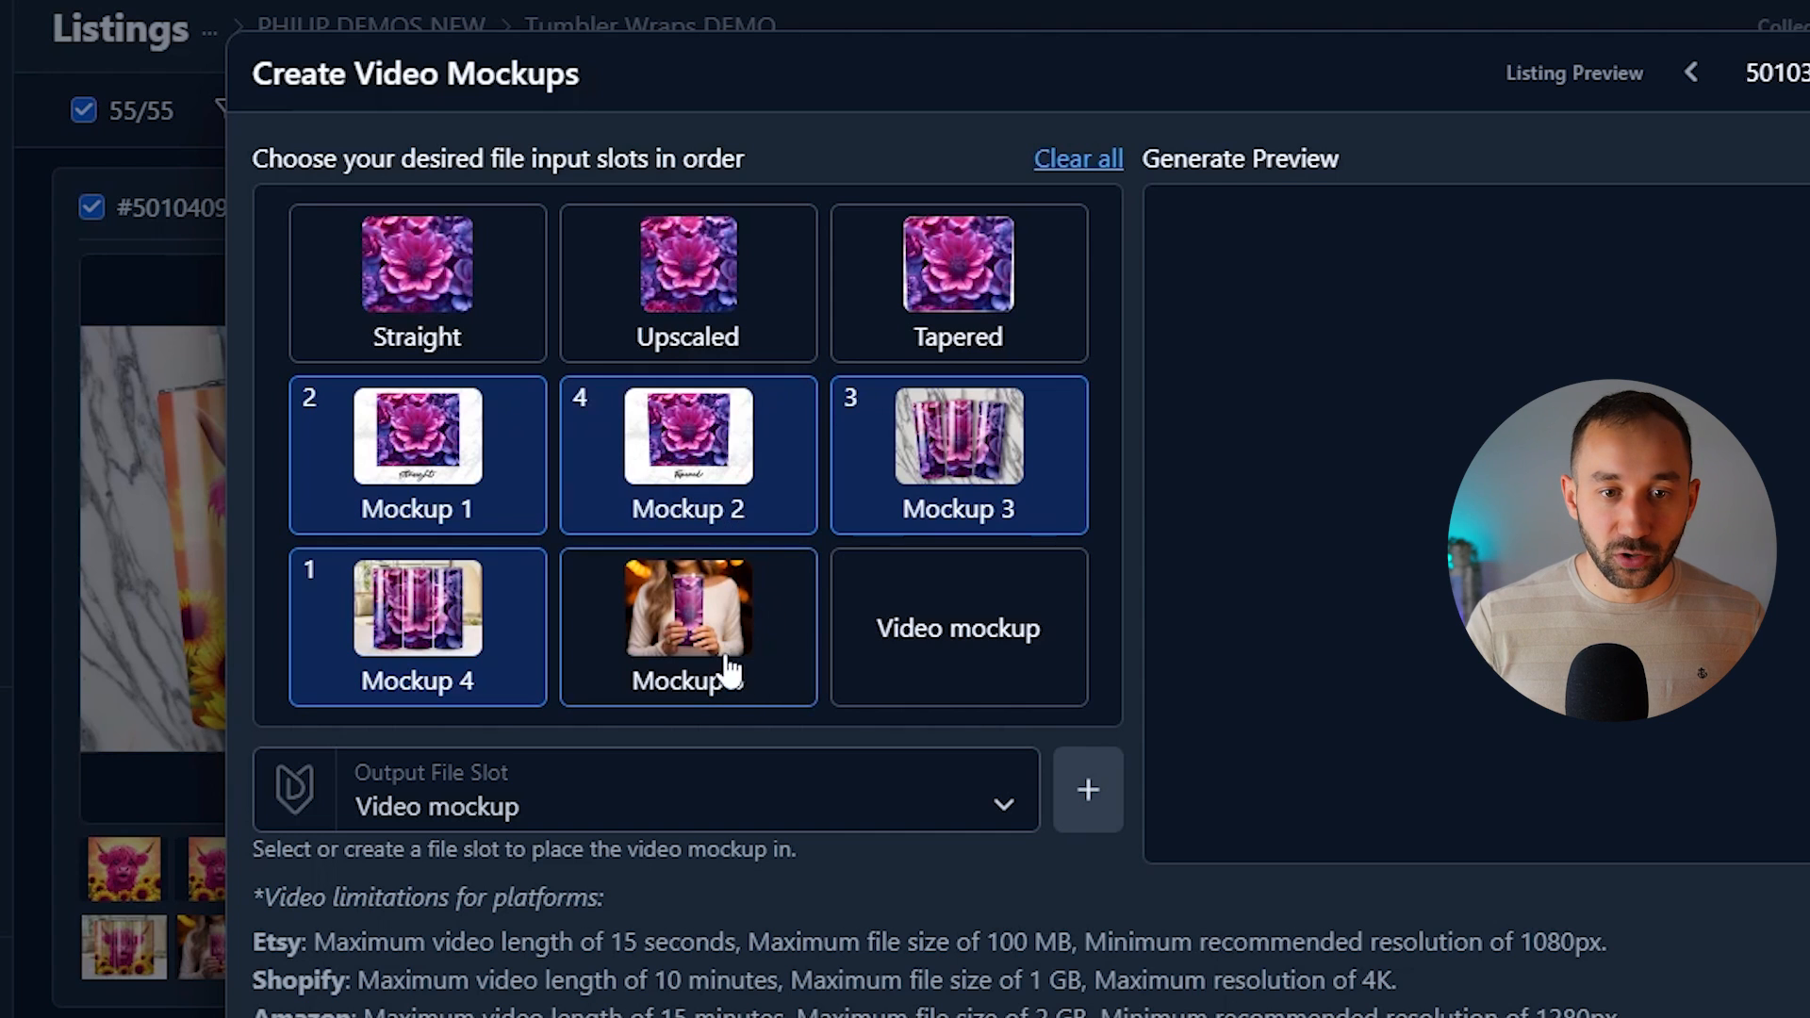
click(744, 681)
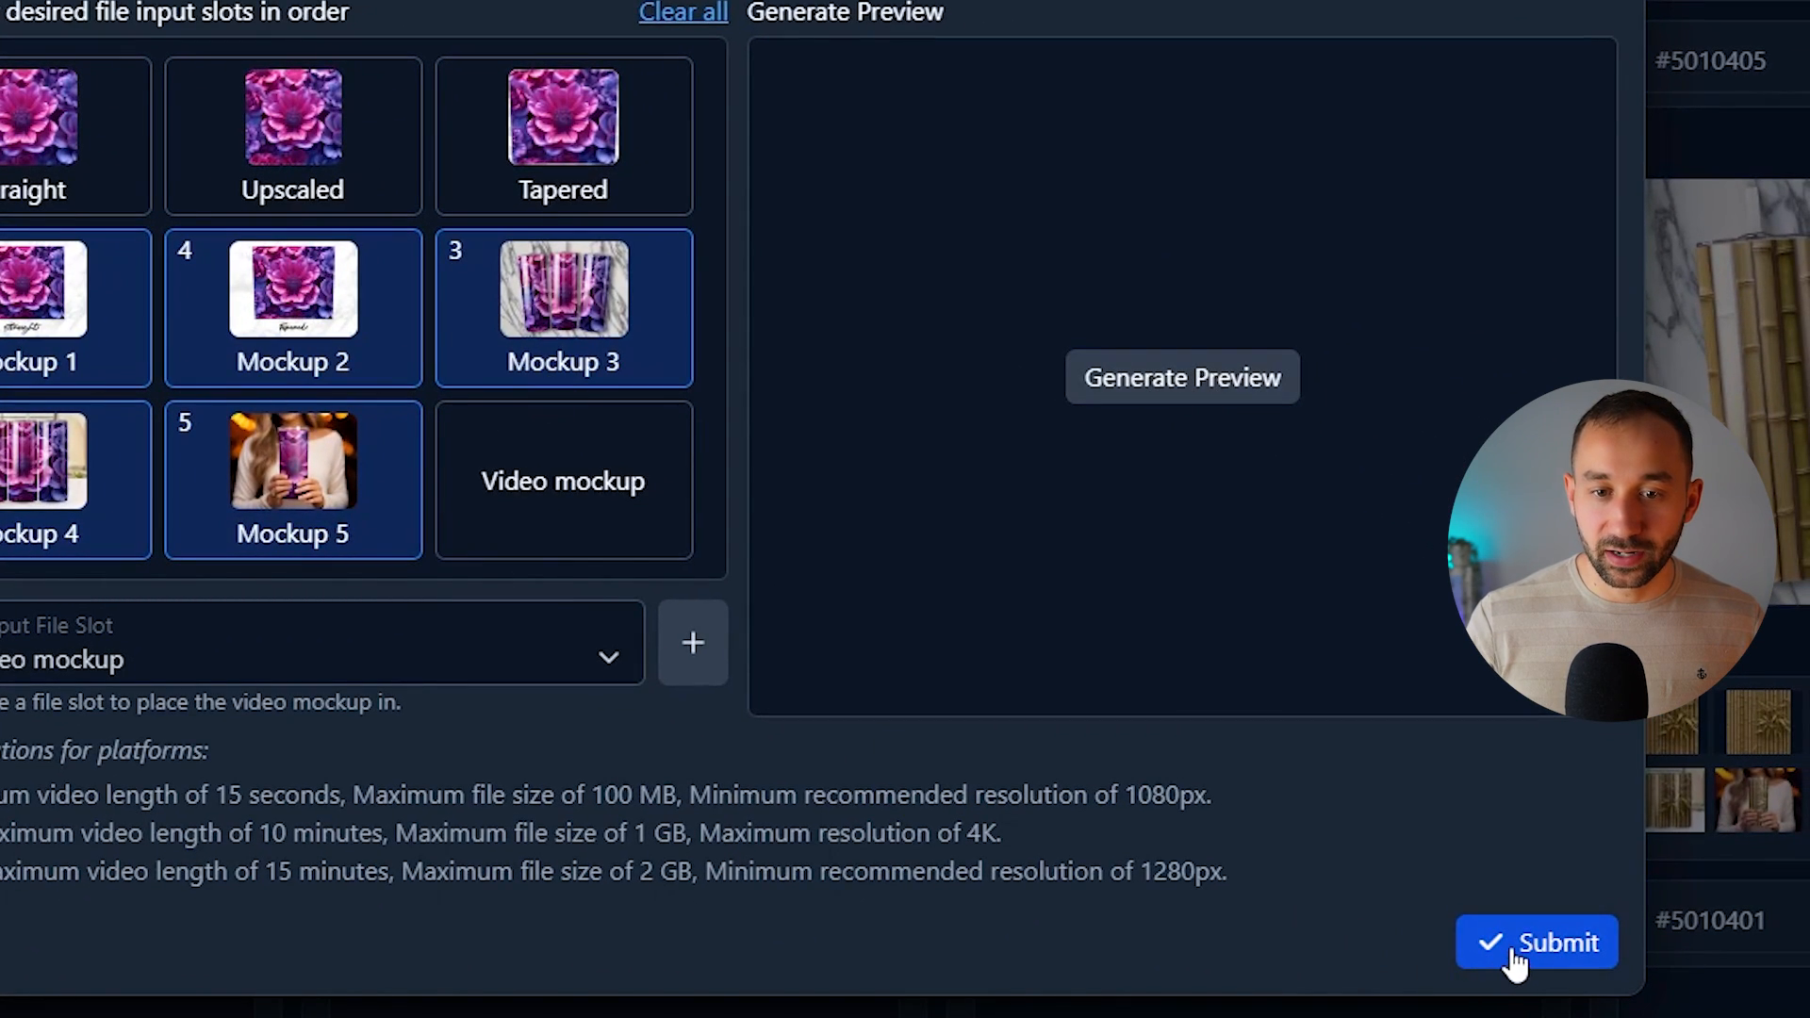
click(1537, 943)
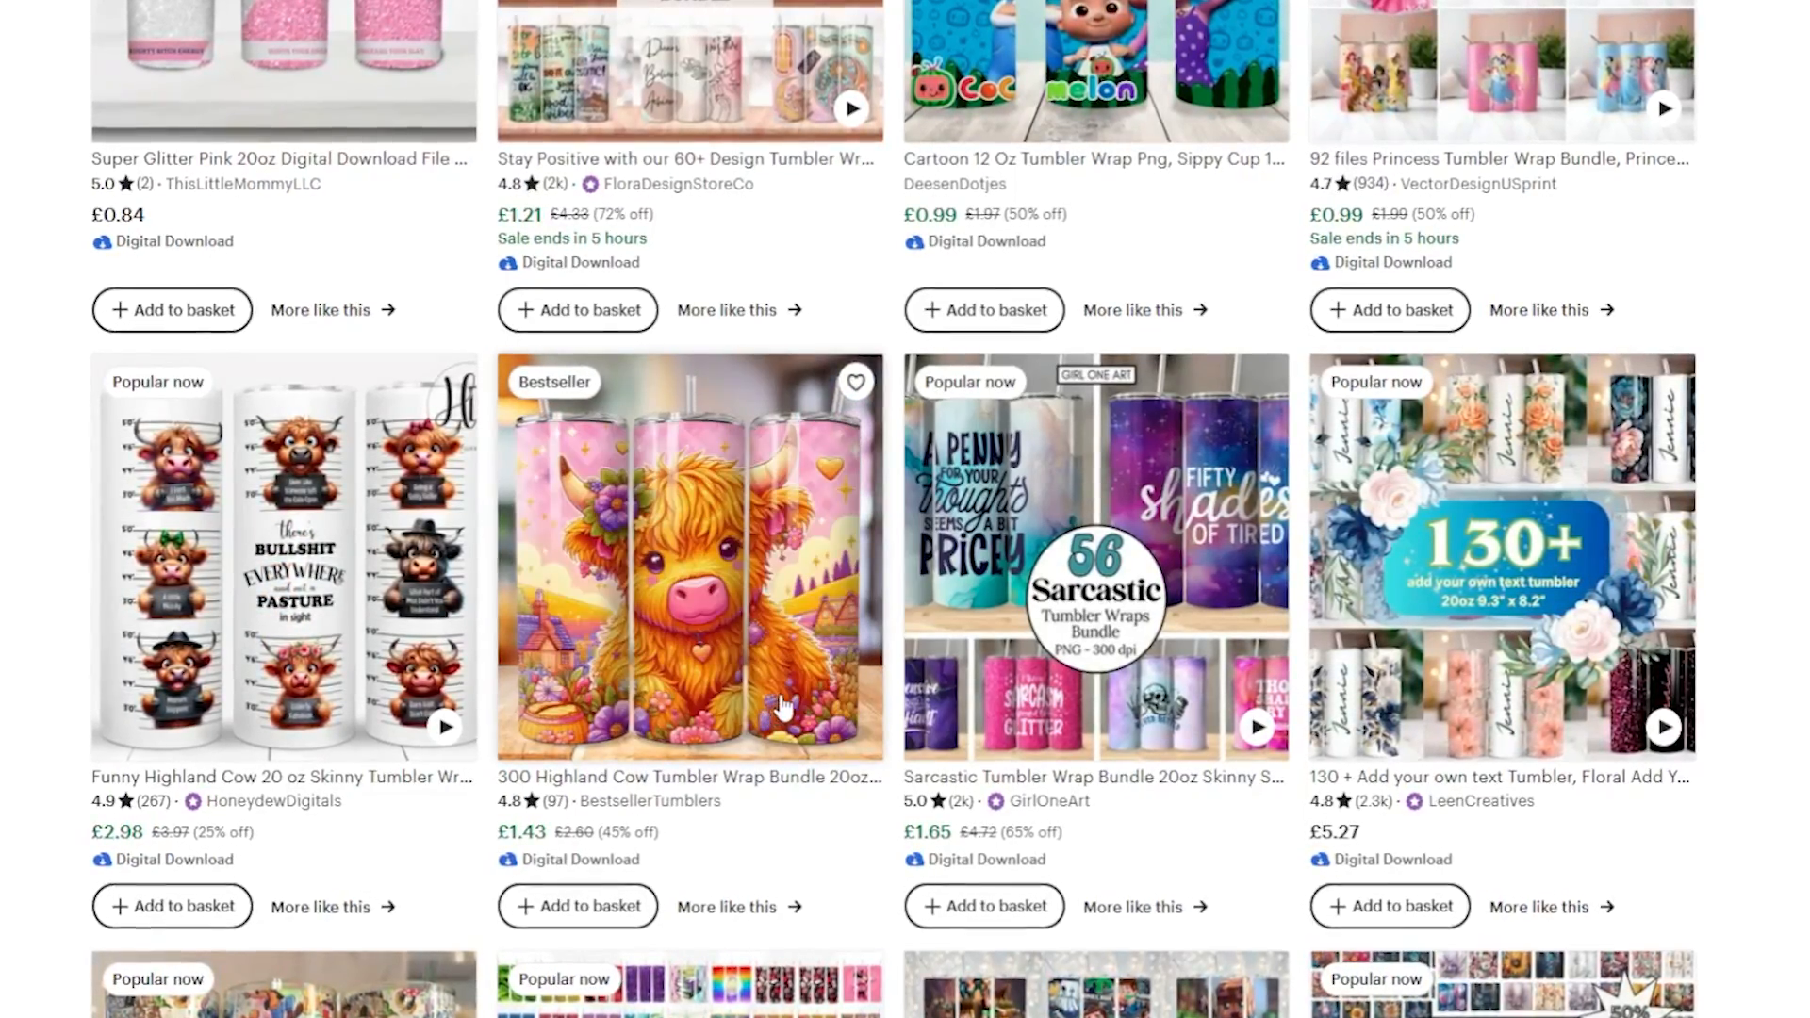
- Switch the listings to the detailed view with title, description and tag fields, and select all listings
mouse_move(1163, 706)
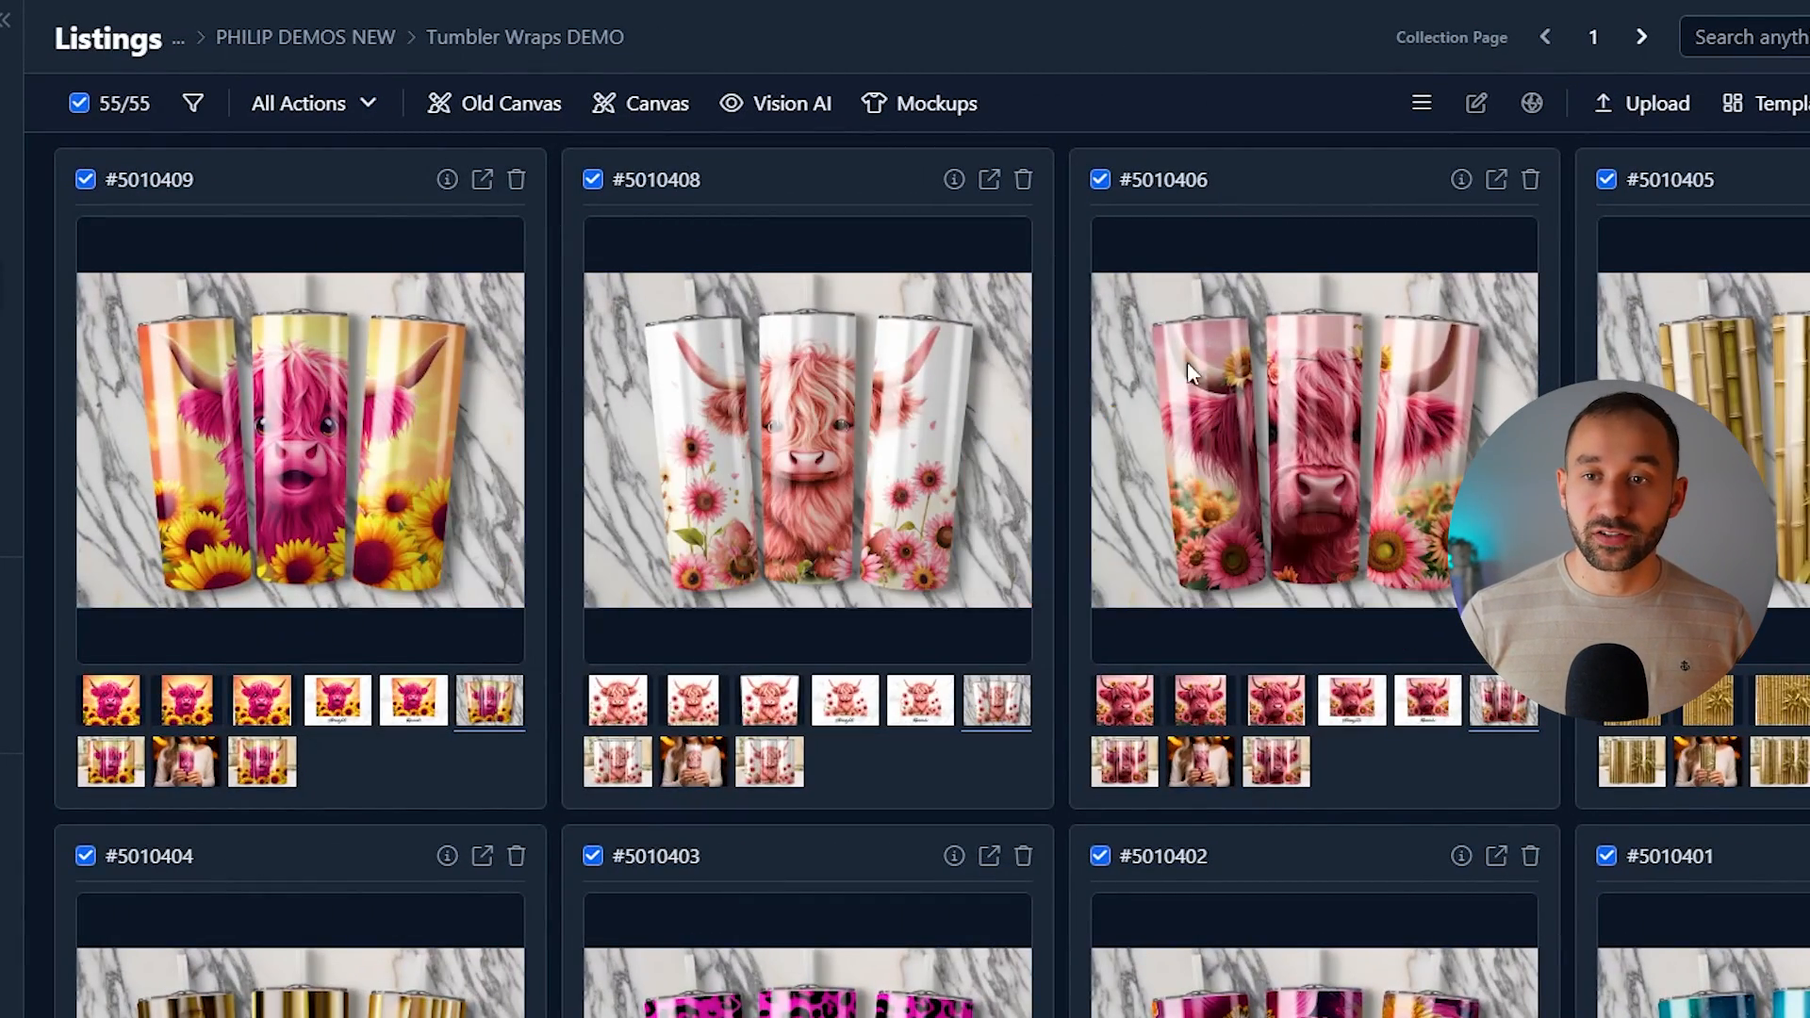
click(1424, 106)
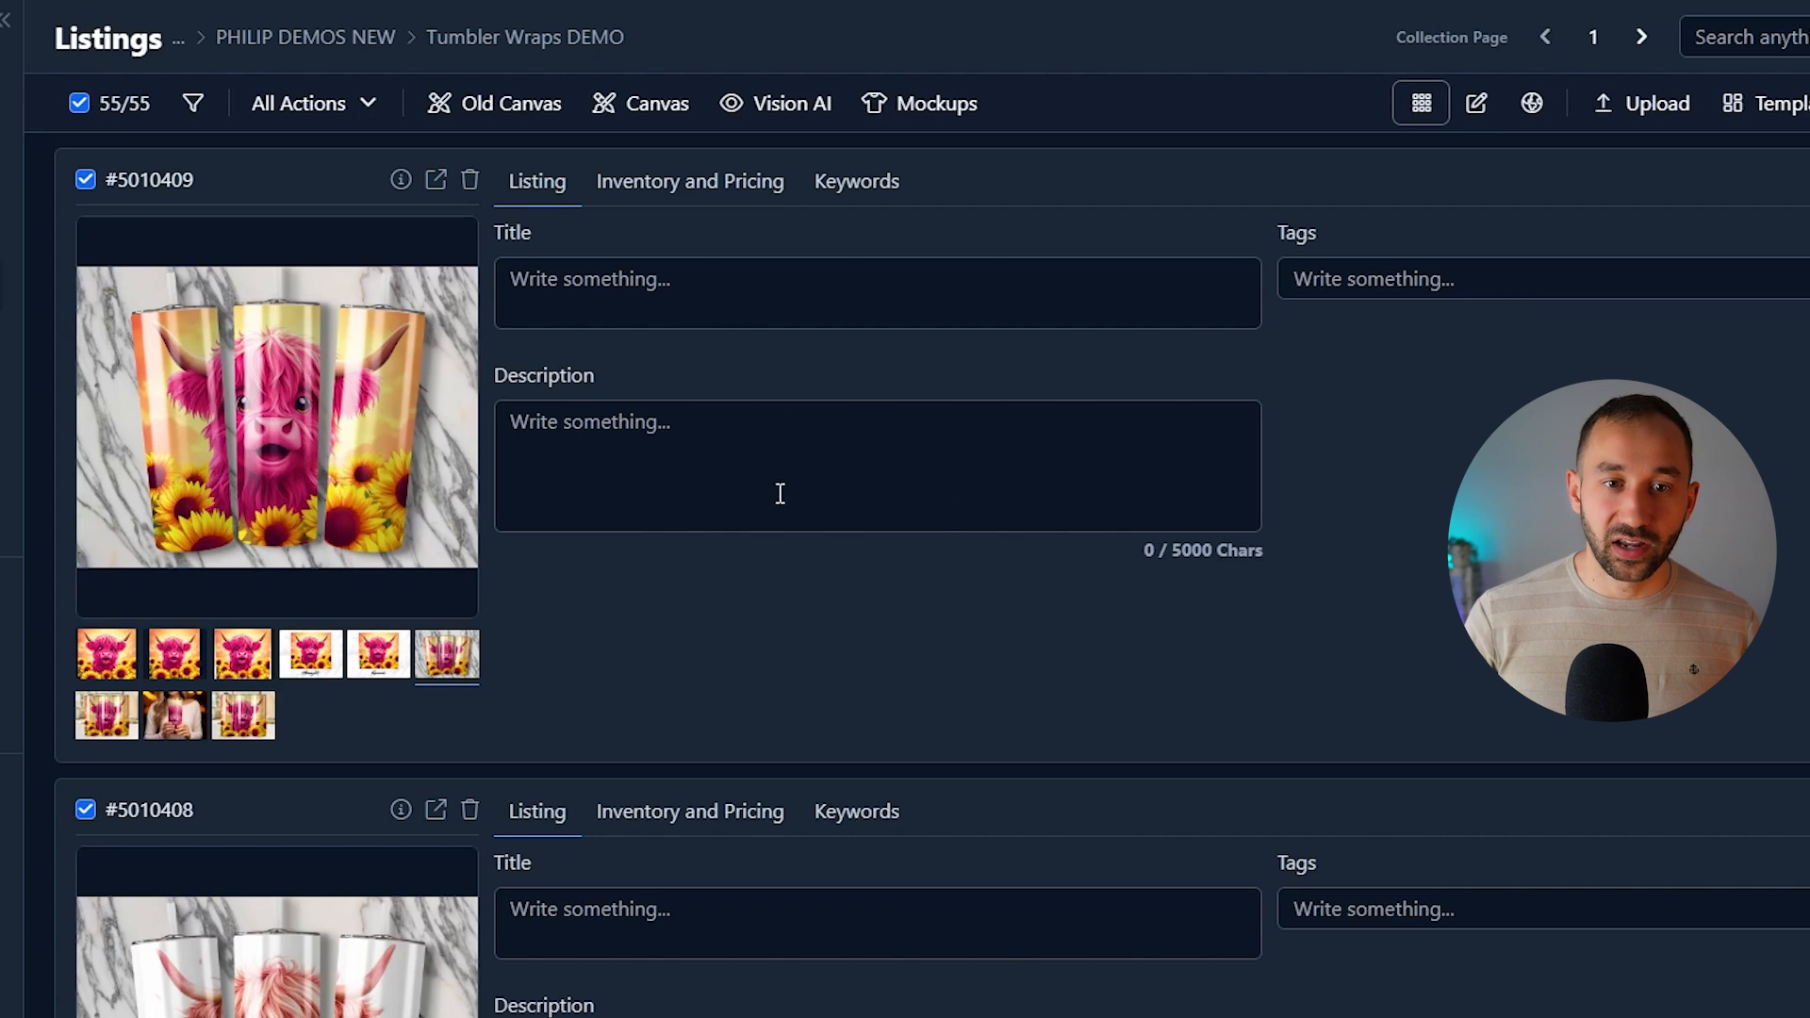
scroll(1196, 562, down, 5)
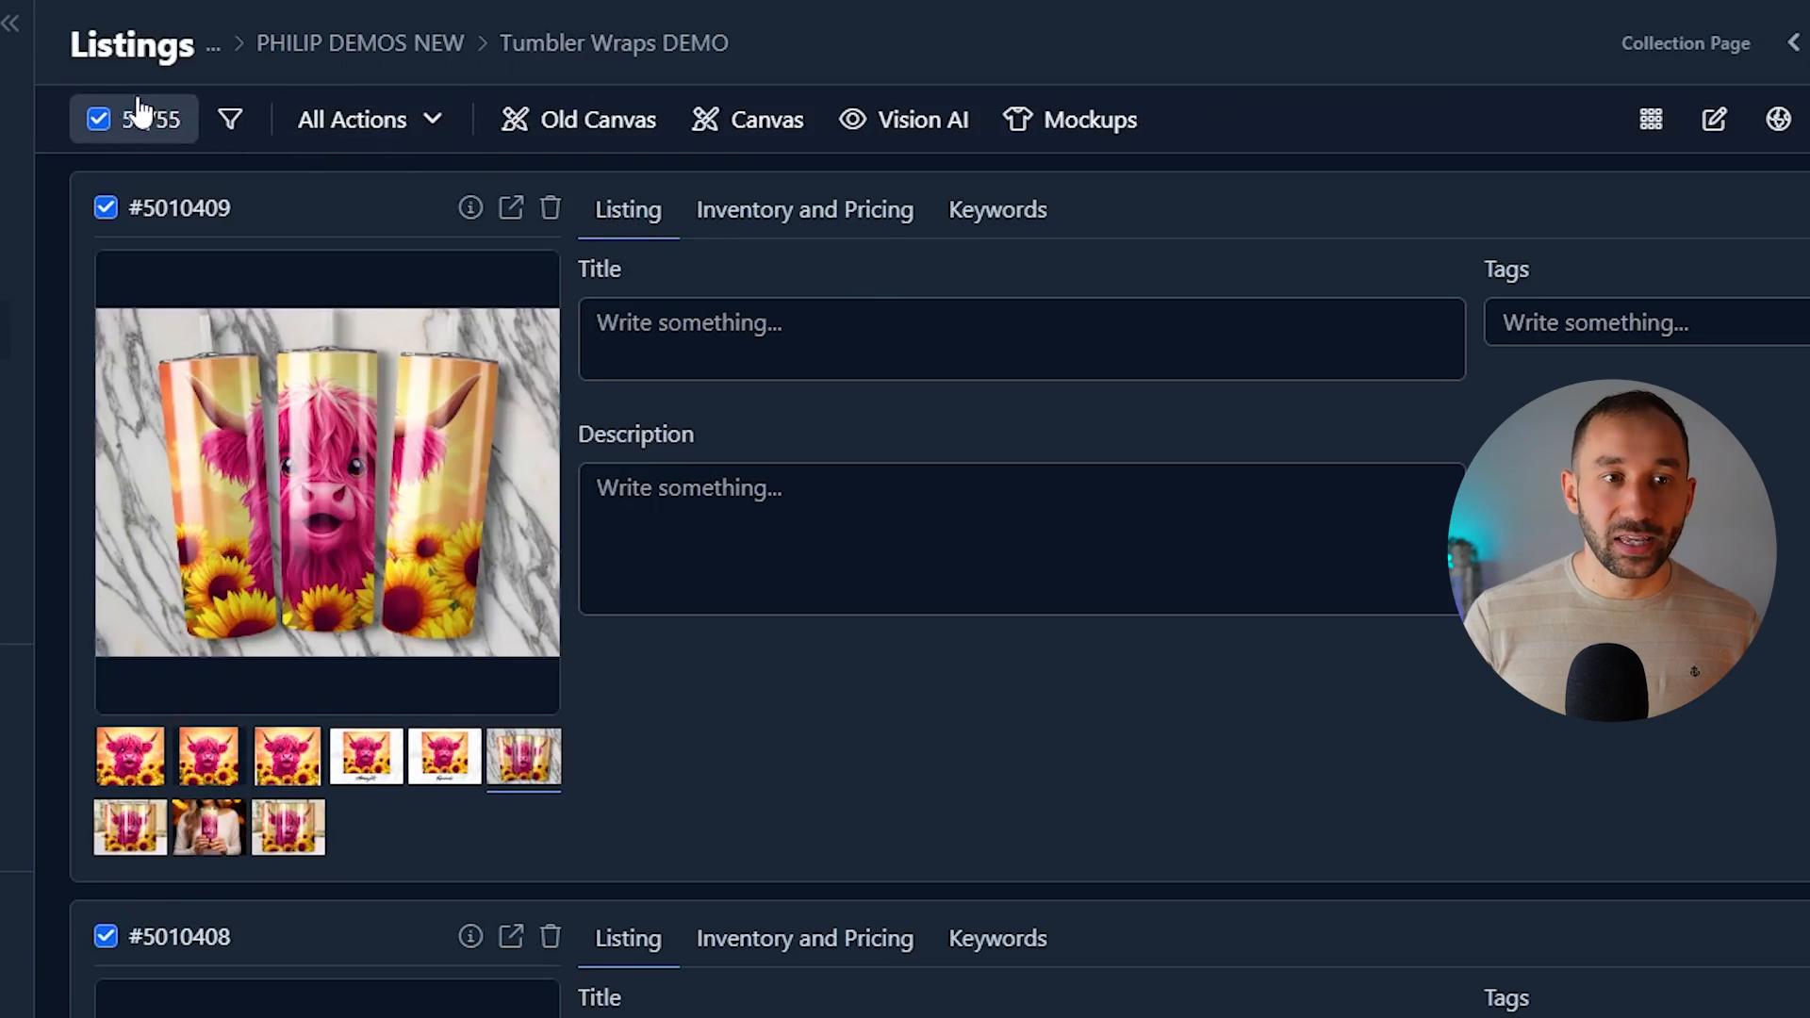
click(140, 111)
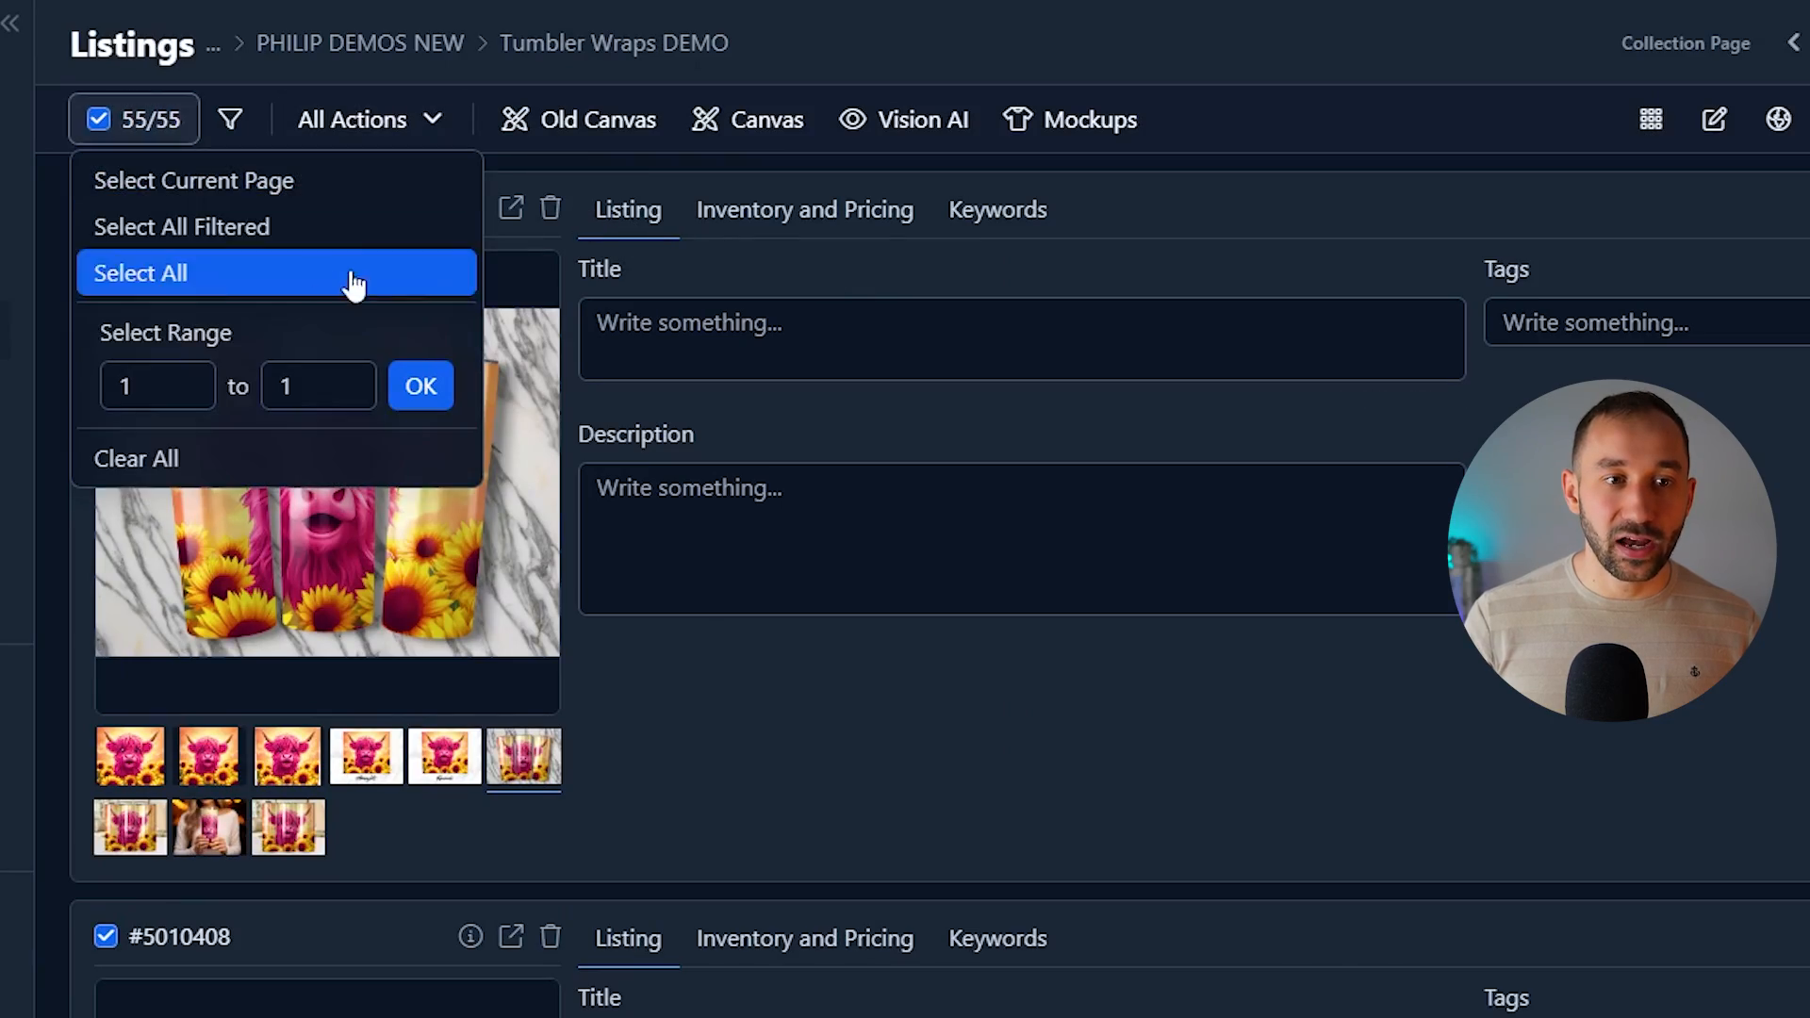
click(218, 271)
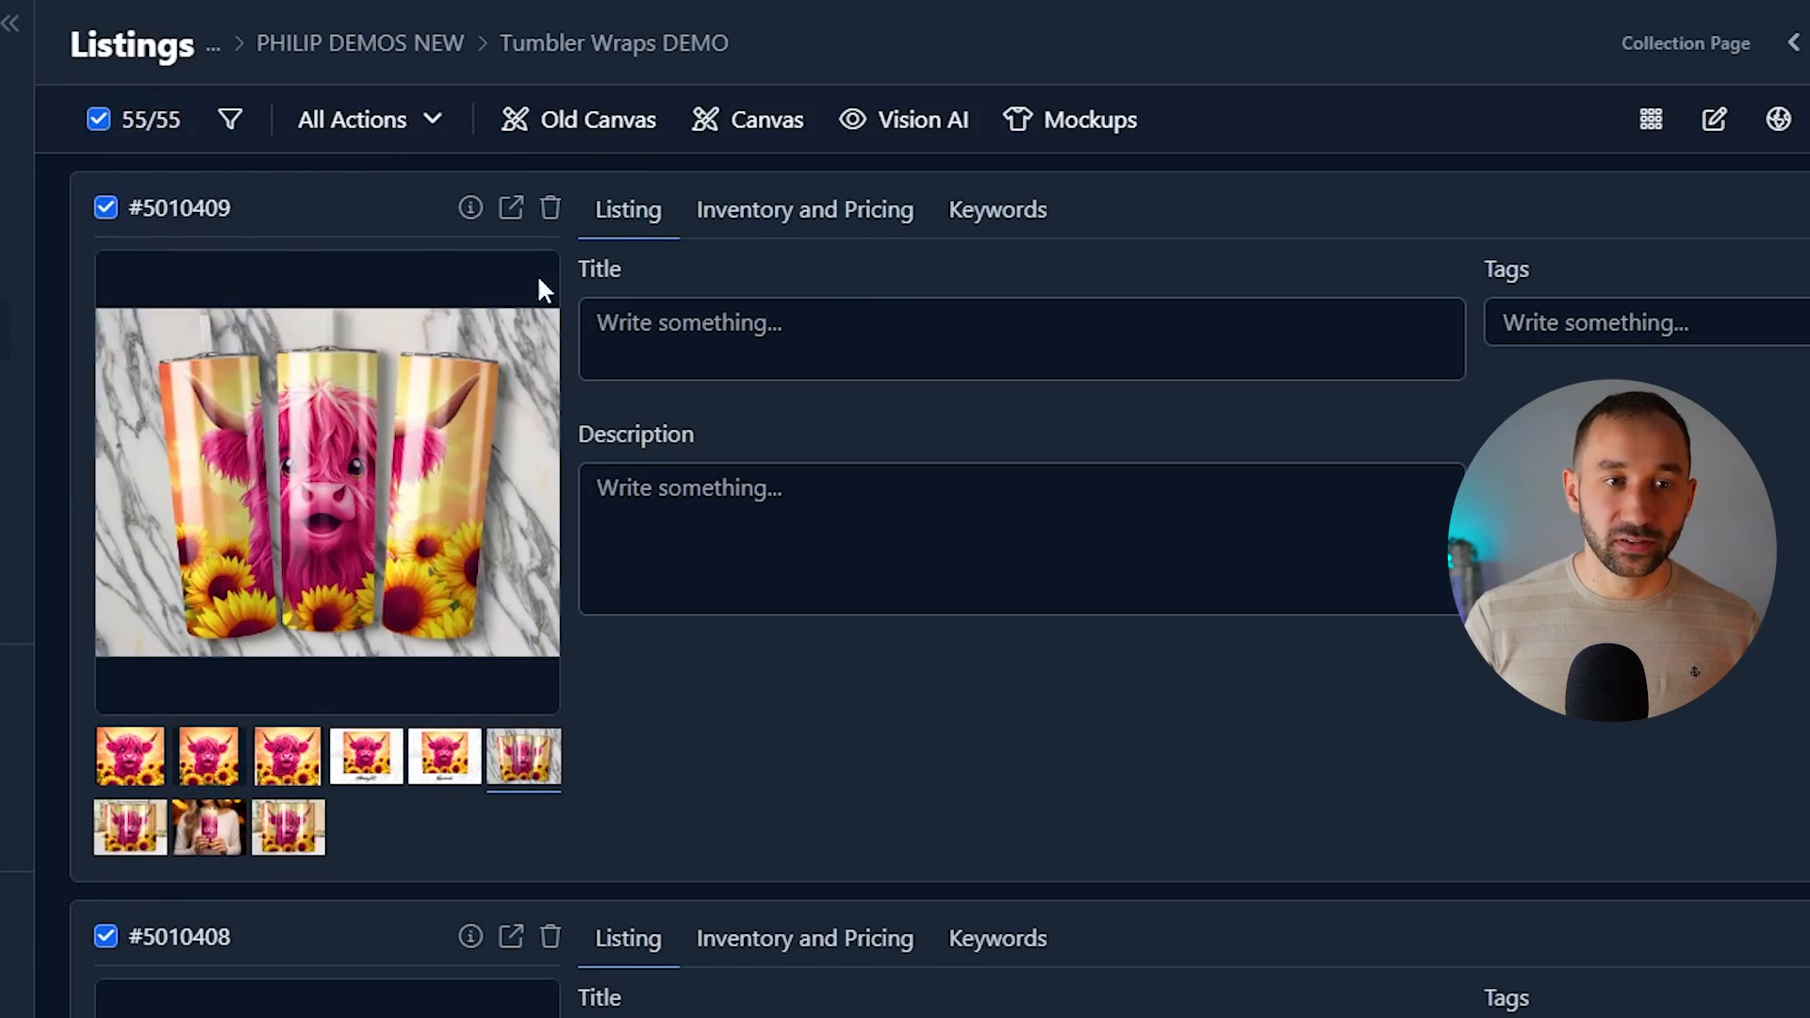
- Open Vision AI for the selected listings, choosing Digital as the product type and Mockup 4 as the input file slot
click(910, 120)
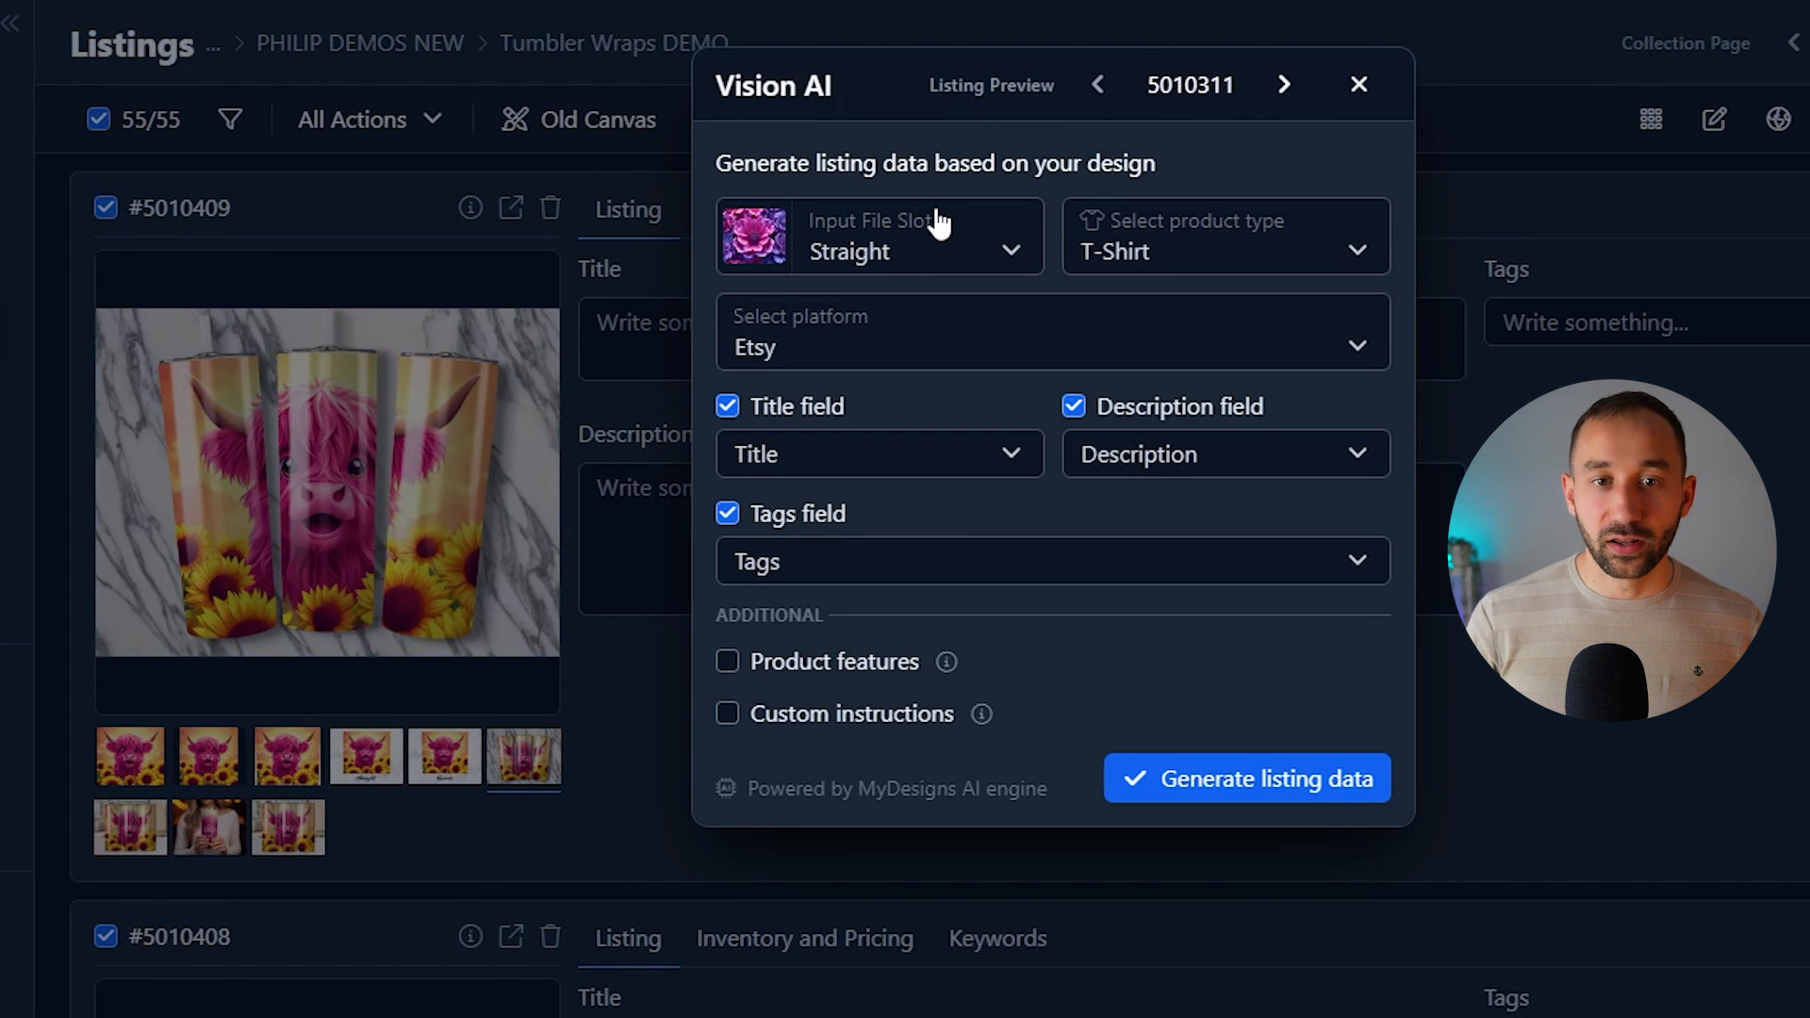
click(1221, 255)
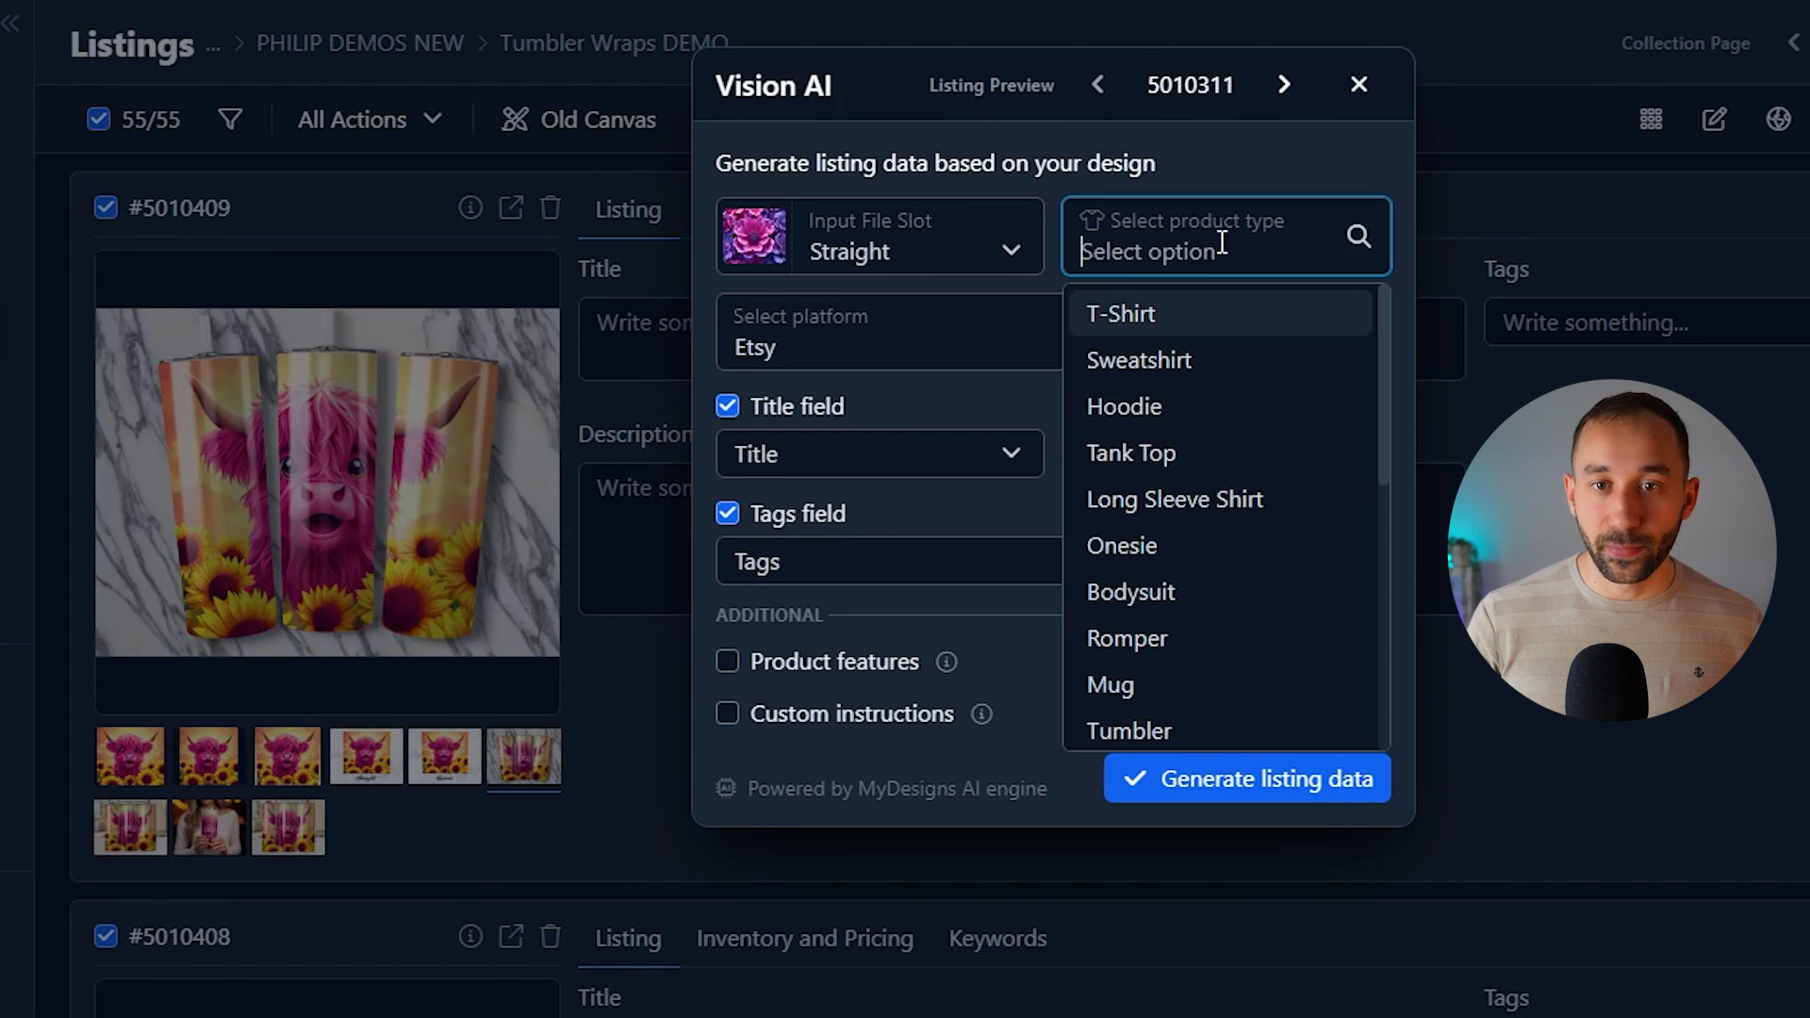
scroll(1238, 426, down, 3)
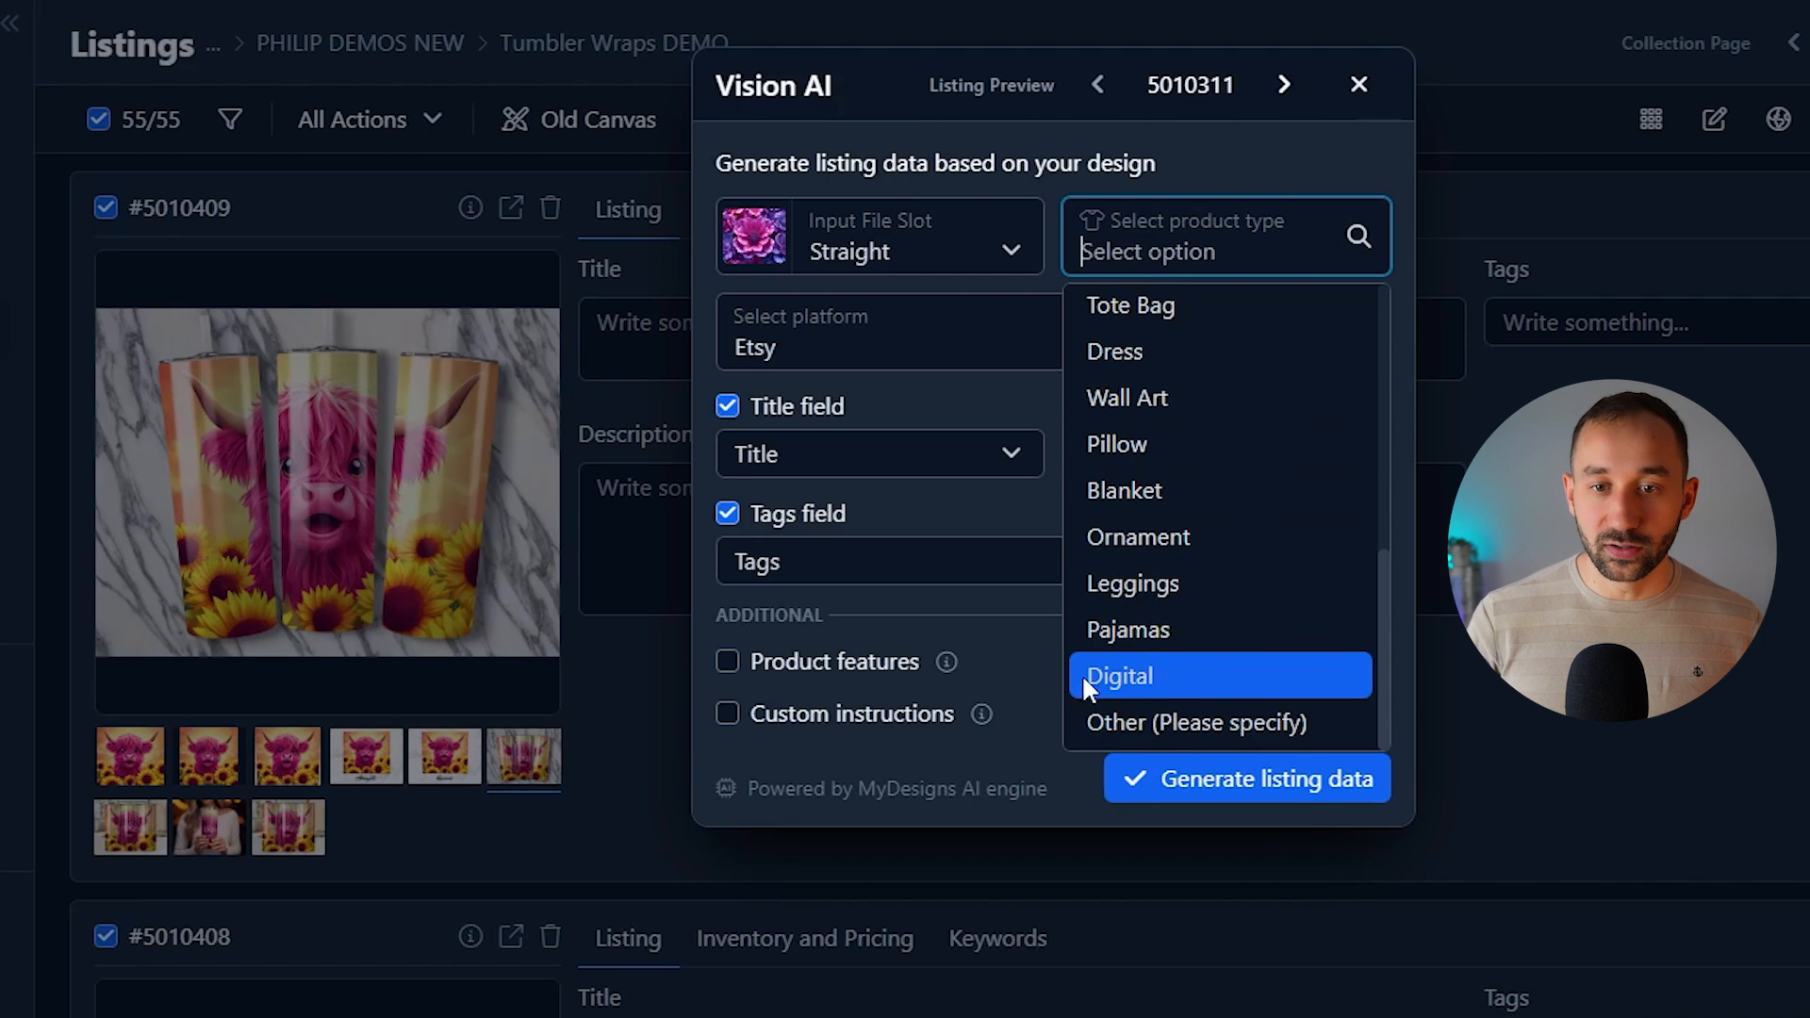
click(1215, 693)
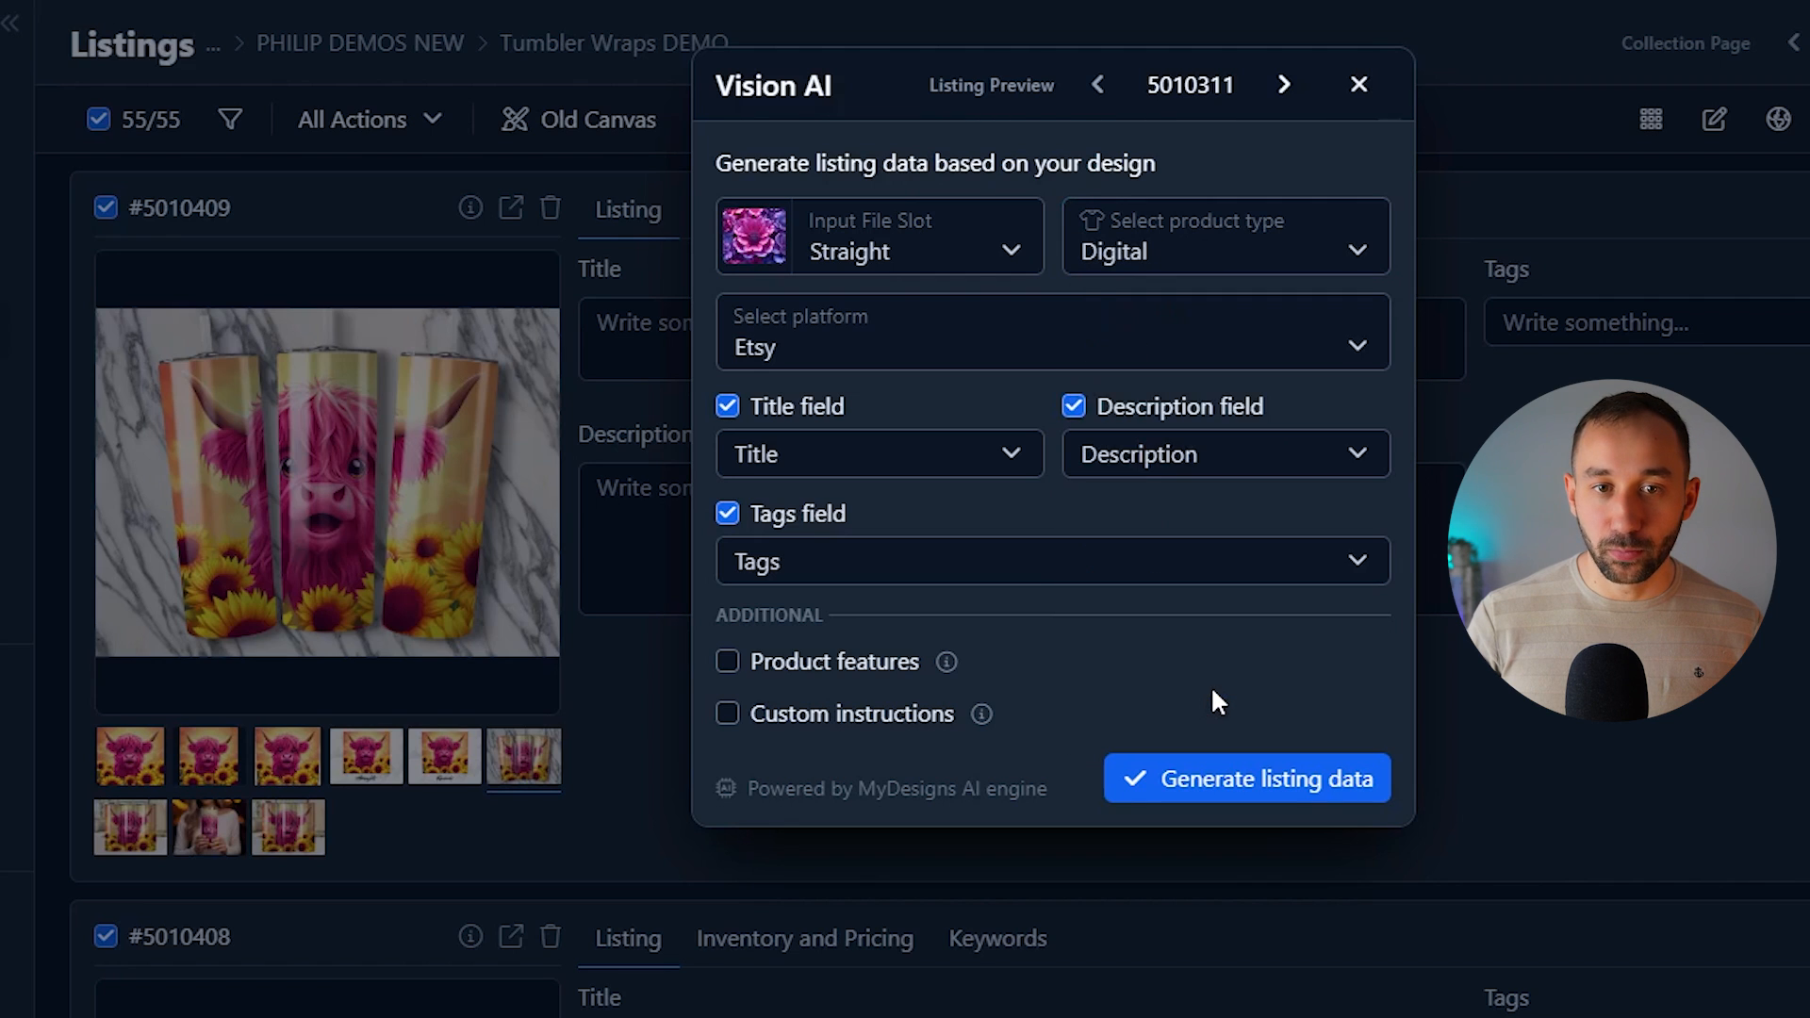
click(956, 260)
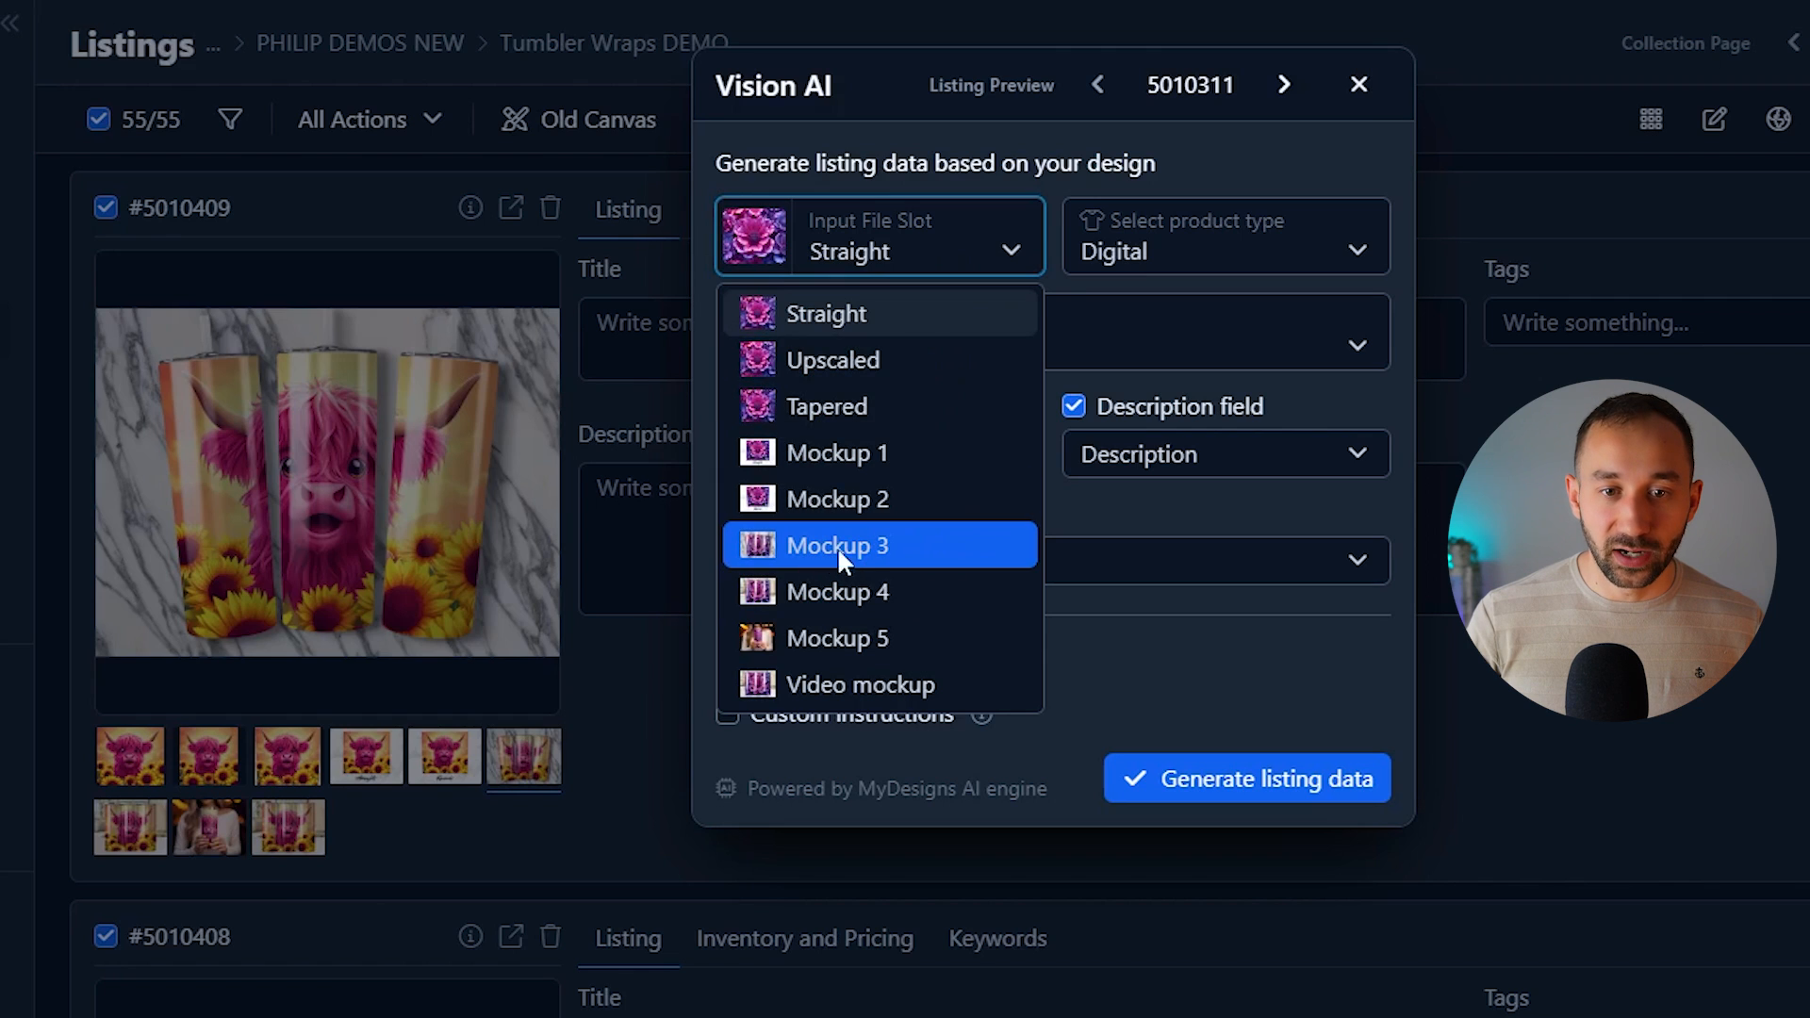
click(877, 590)
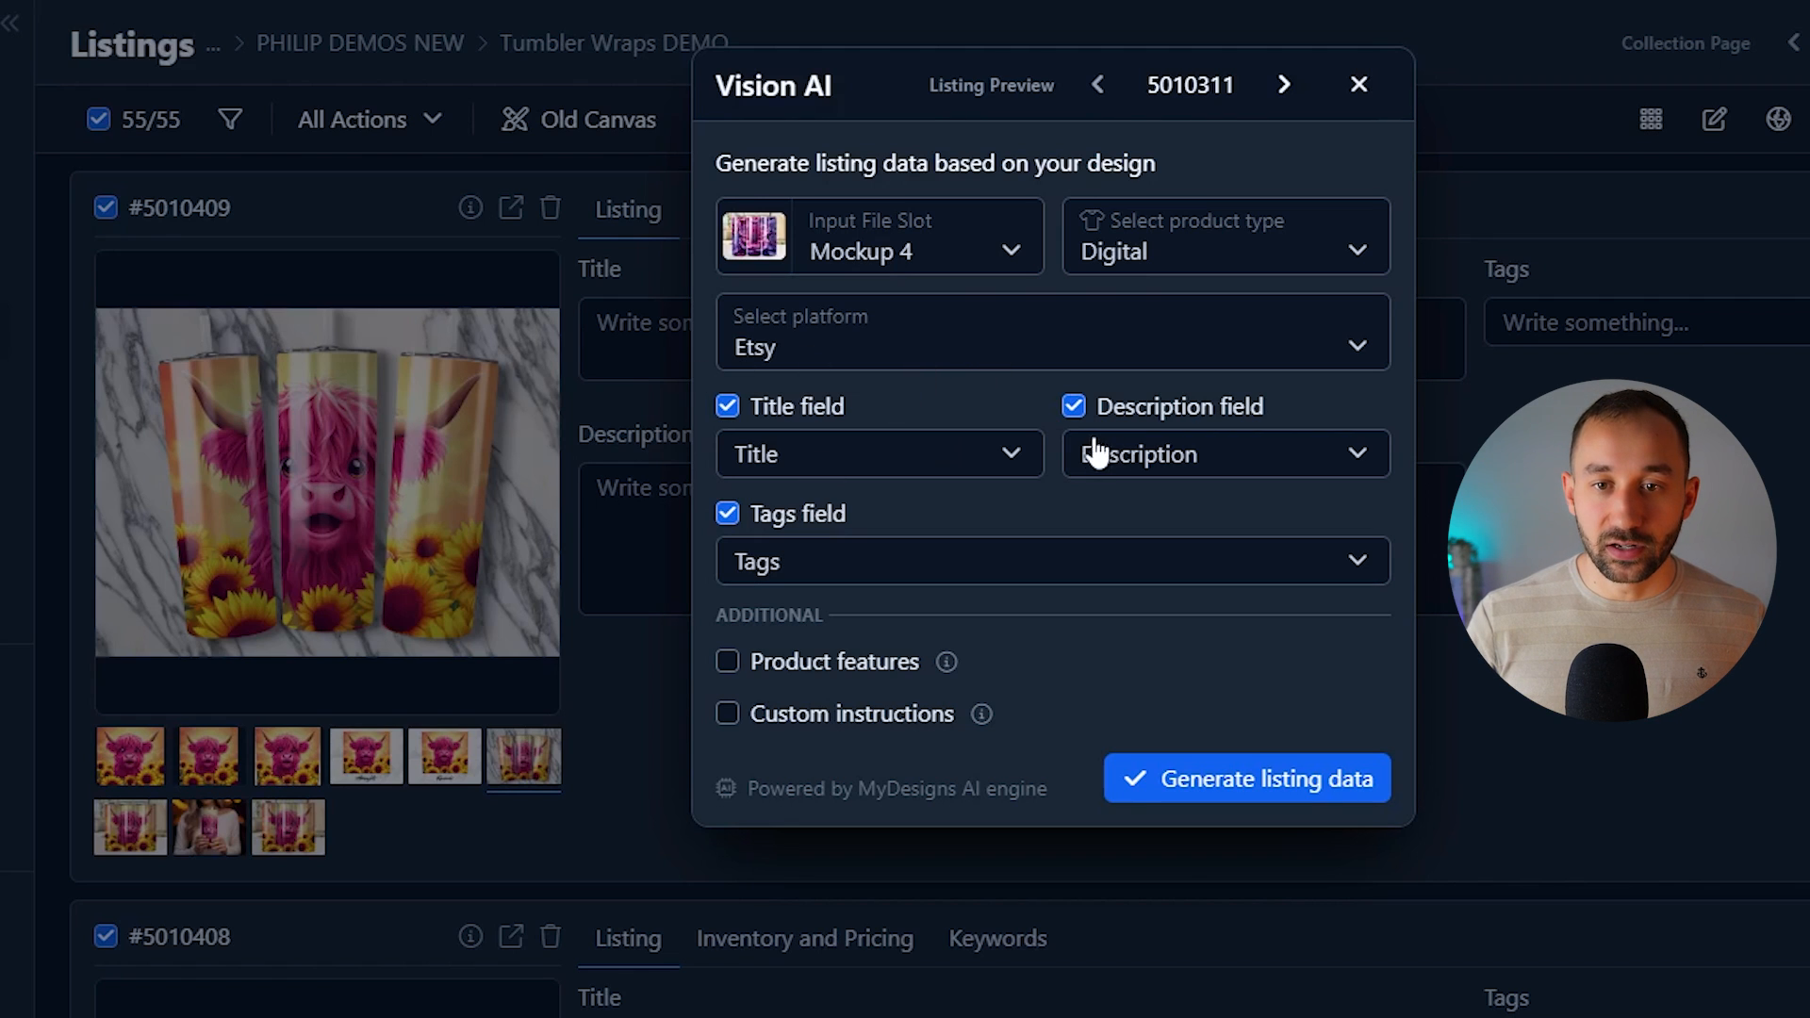
- Enable custom instructions and enter "straight, tapered, png, 20oz skinny tumbler wraps, commercial use"
click(728, 715)
click(938, 771)
key(ctrl+v)
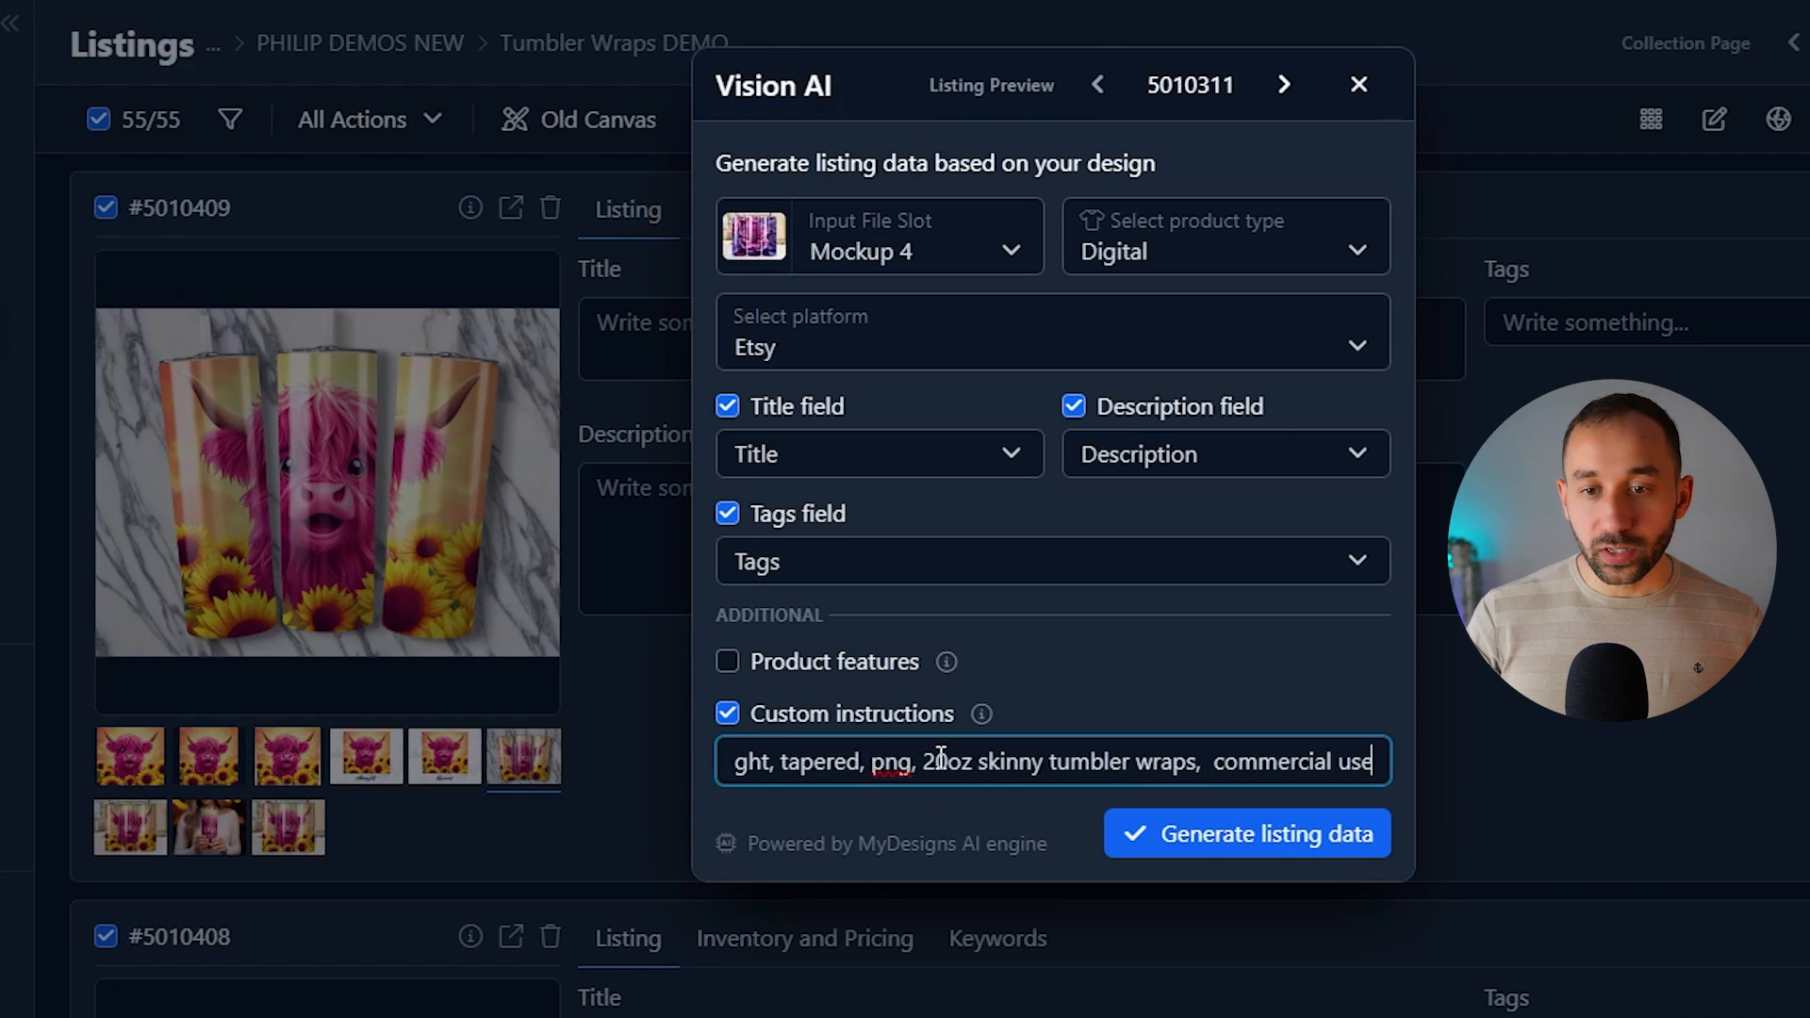
- Remove the extra space before "commercial use" in the custom instructions and run Vision AI on all selected listings
drag(1273, 766, 666, 762)
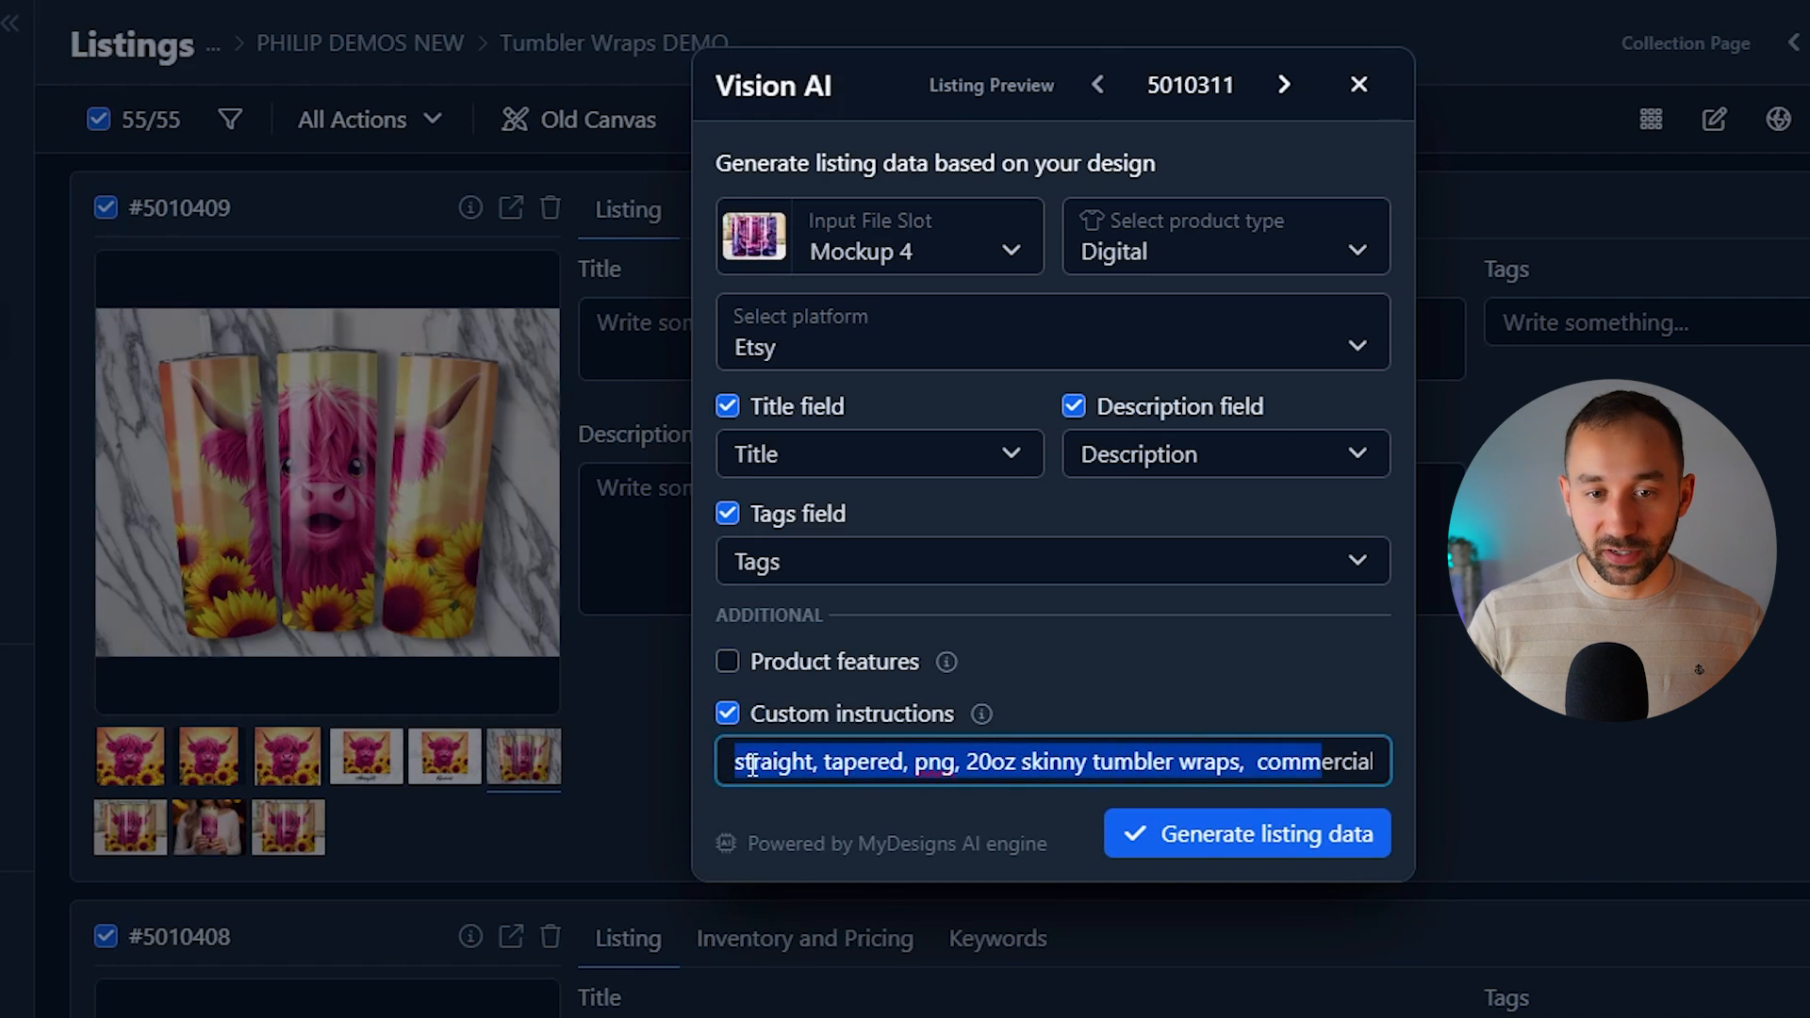
click(816, 766)
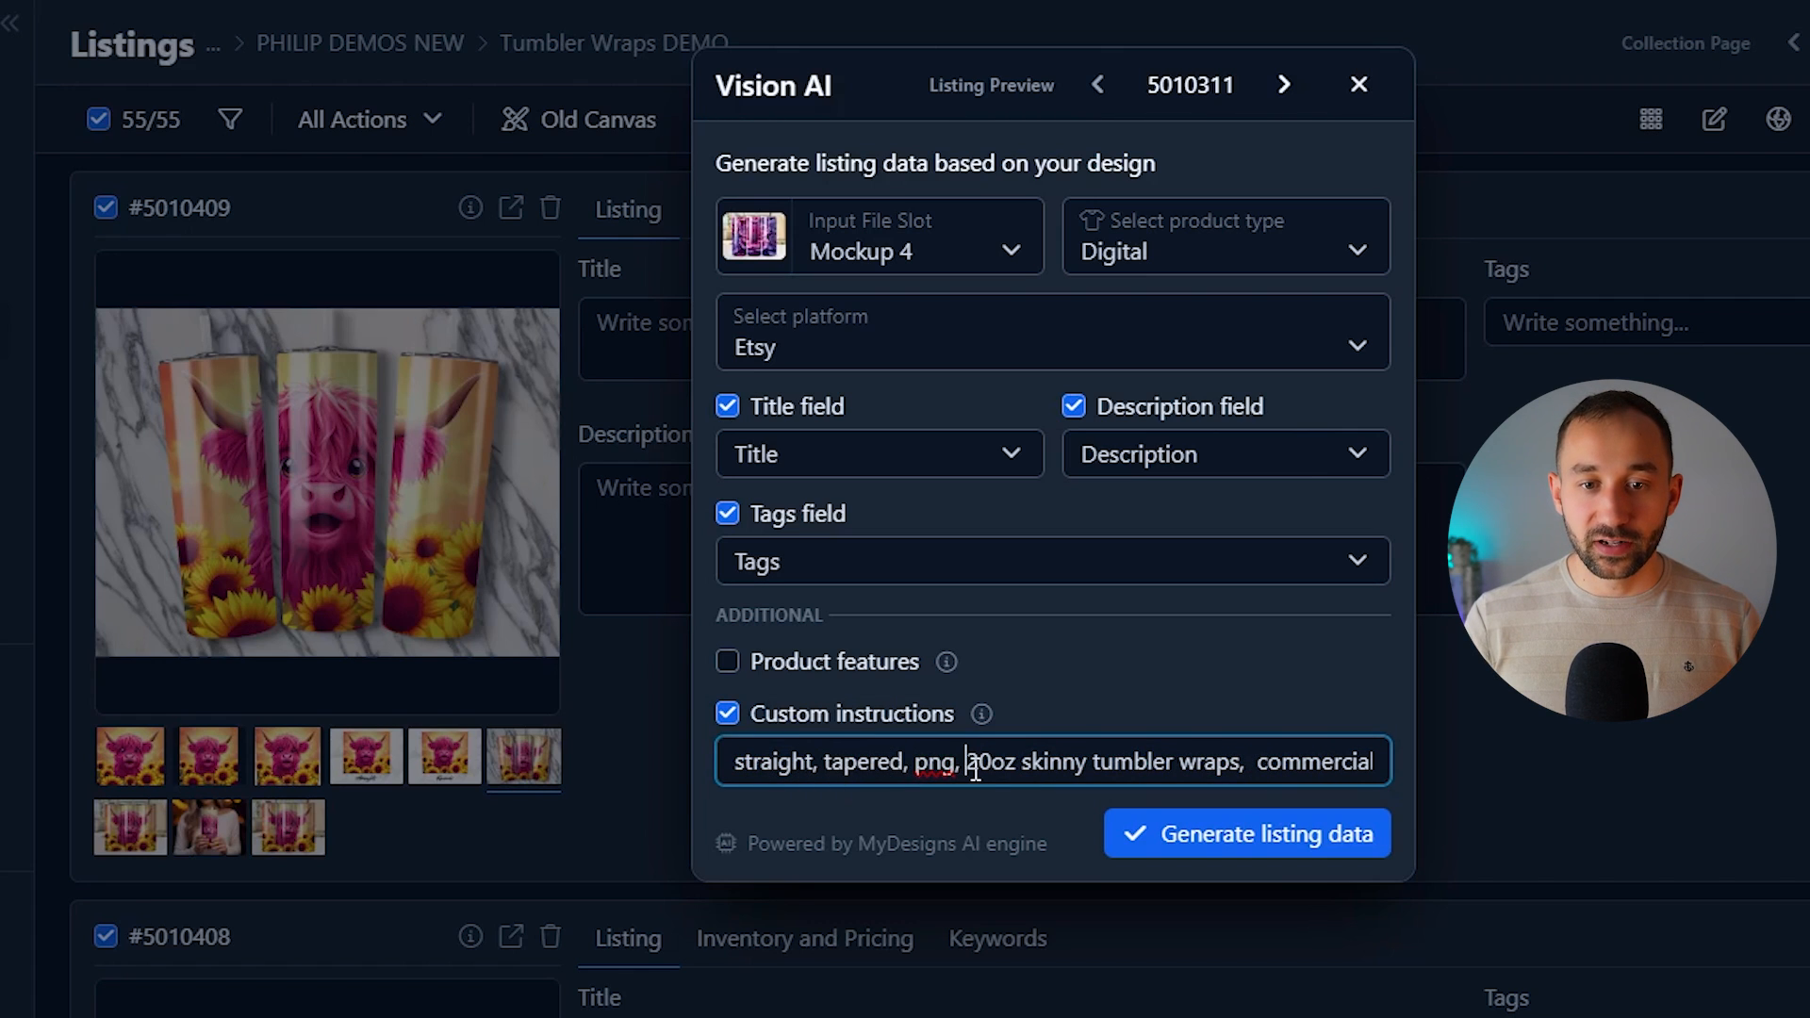
key(Right)
key(Right)
key(Right)
key(Right)
key(Right)
key(Right)
key(Right)
key(Right)
key(Right)
key(Right)
key(Right)
key(Right)
key(Right)
key(Right)
key(Right)
key(Right)
key(Right)
key(Right)
key(Right)
key(Right)
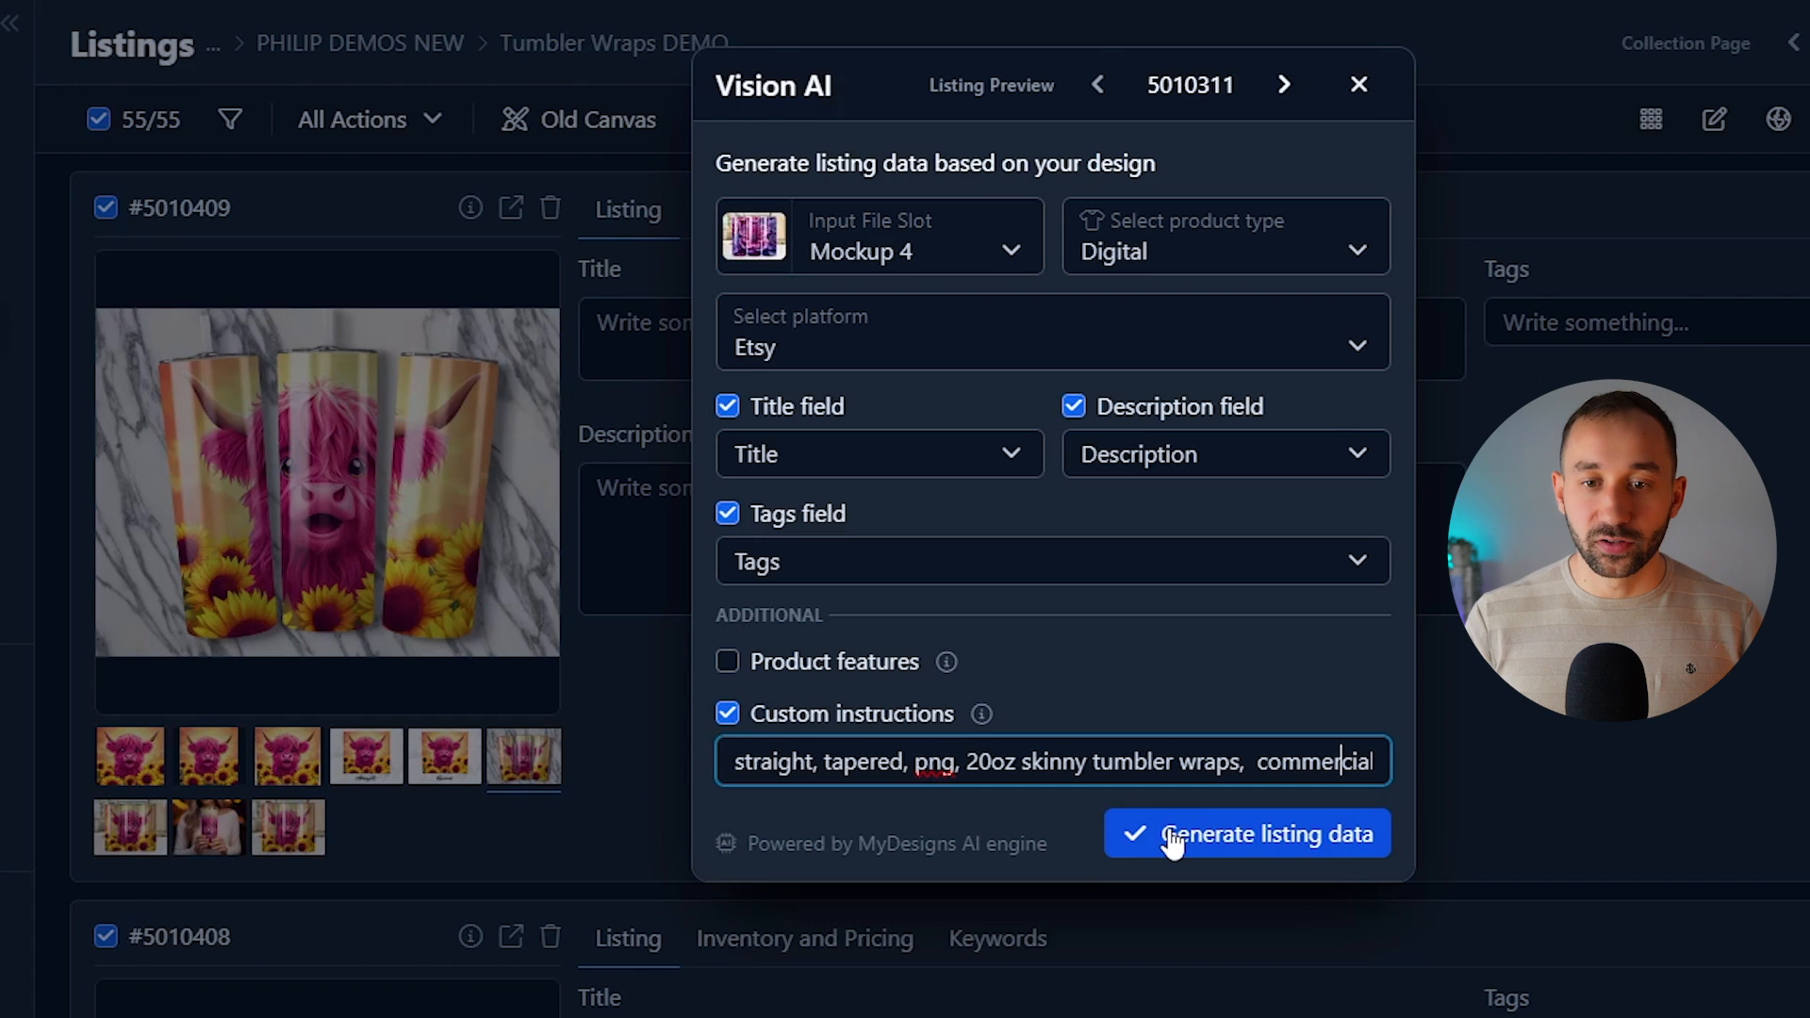
key(Right)
key(Right)
key(Right)
key(Right)
text(use)
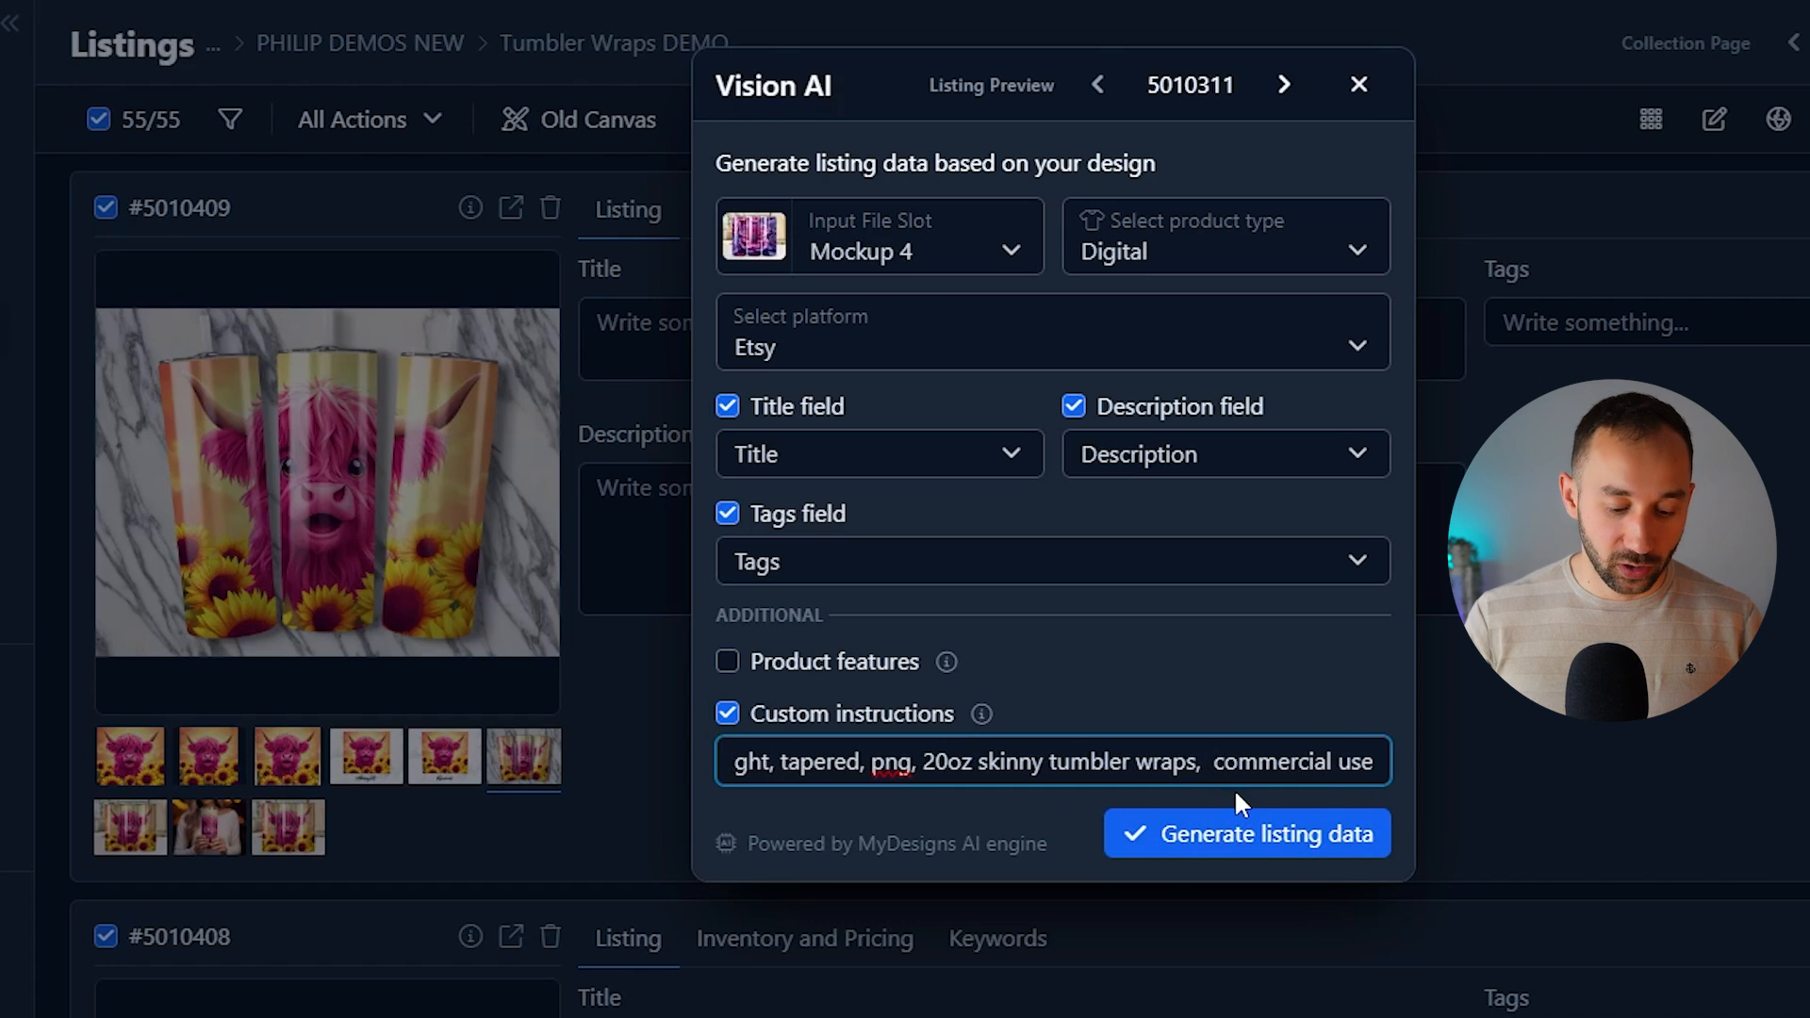
key(BackSpace)
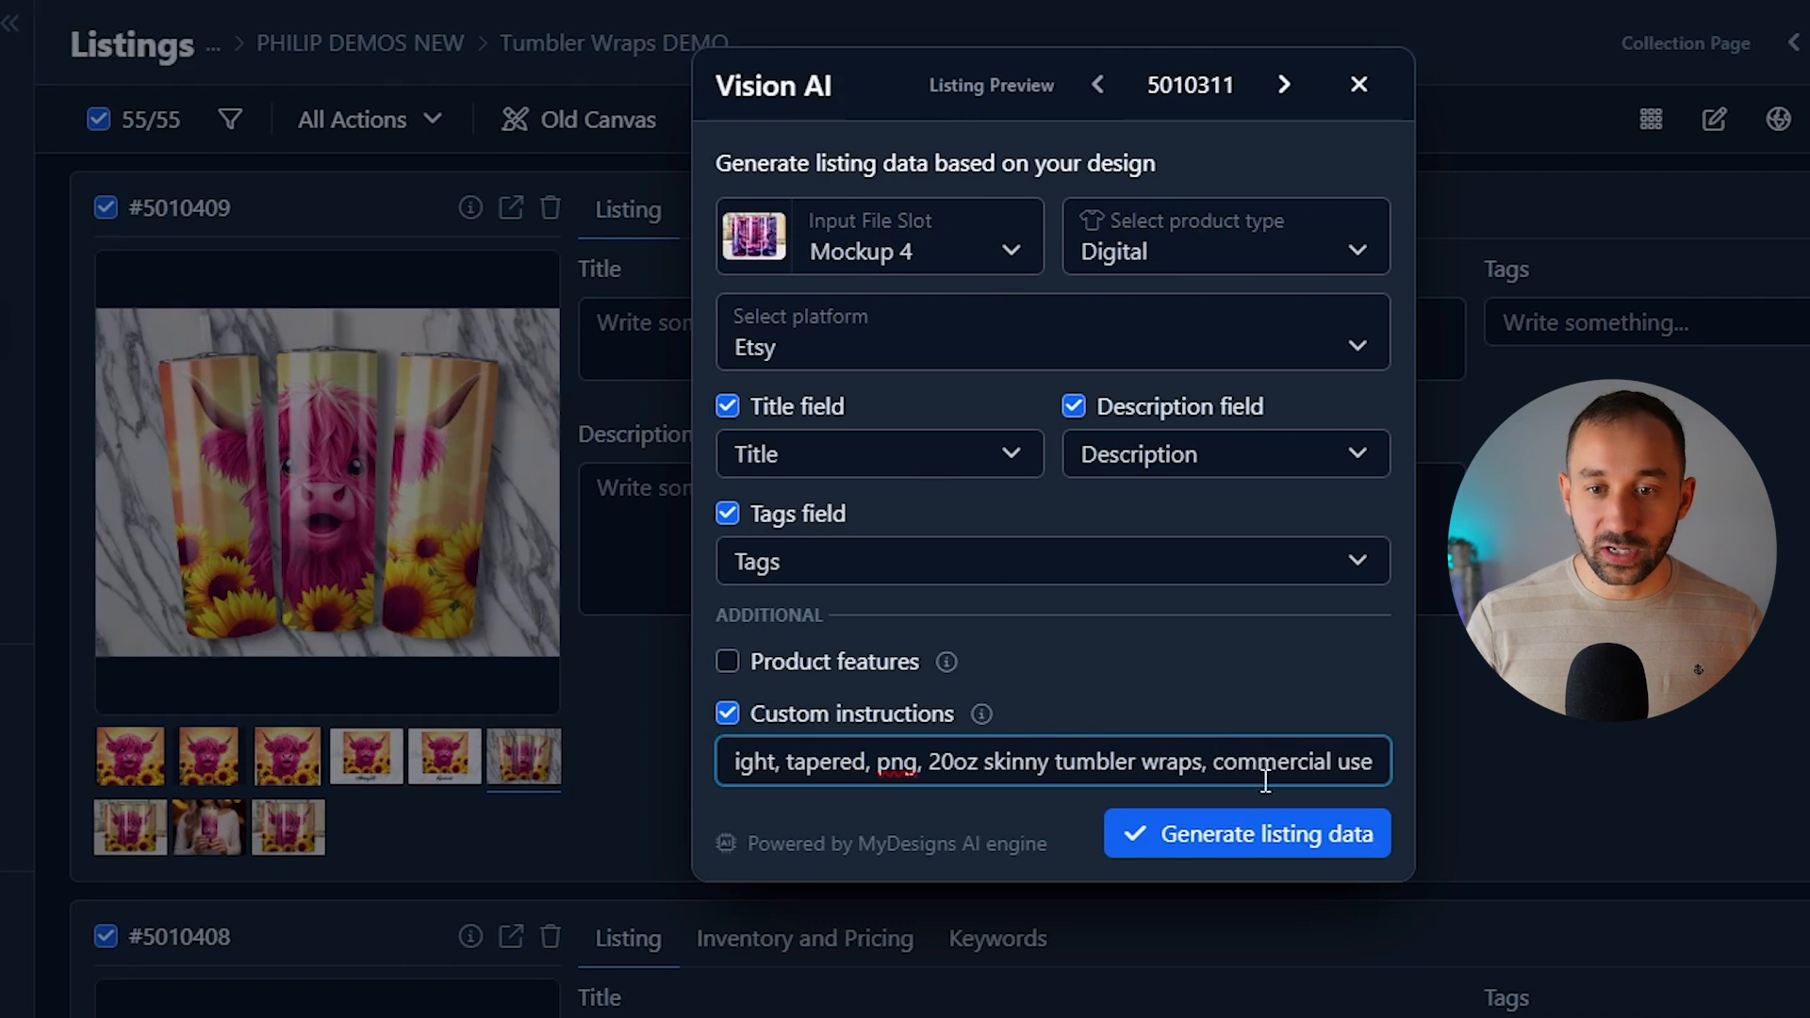
click(1278, 853)
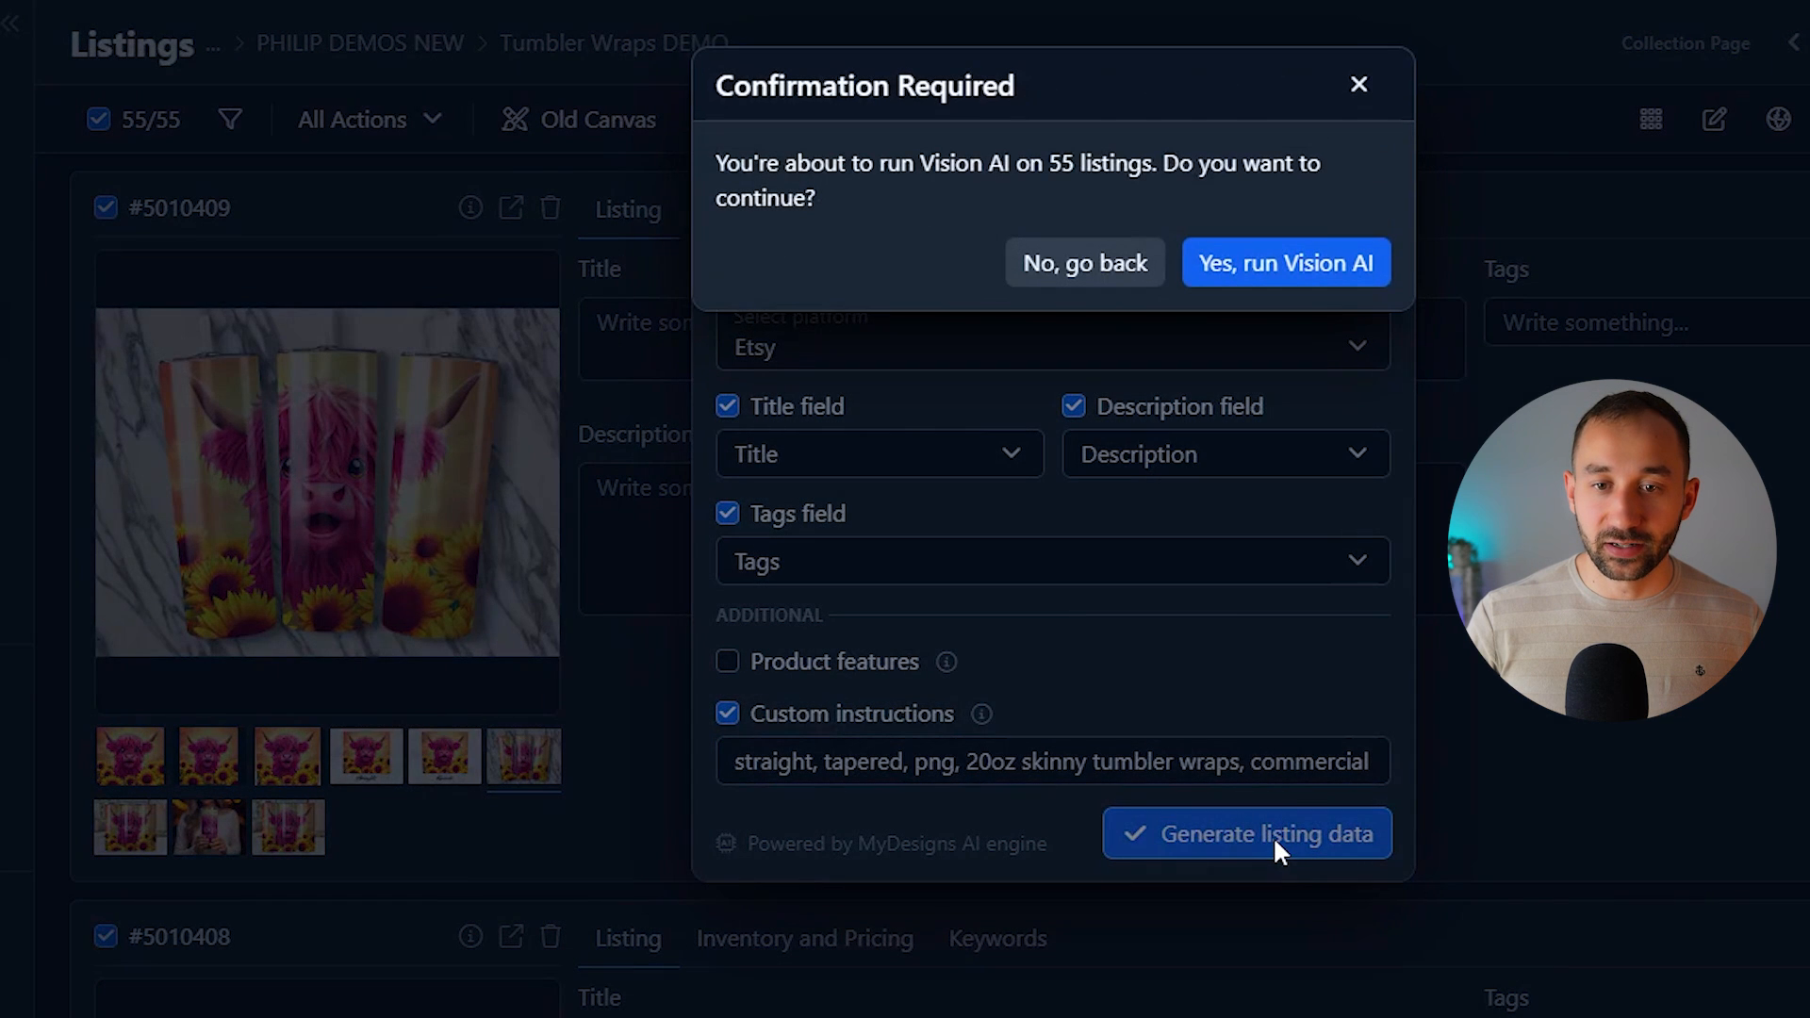
click(1262, 275)
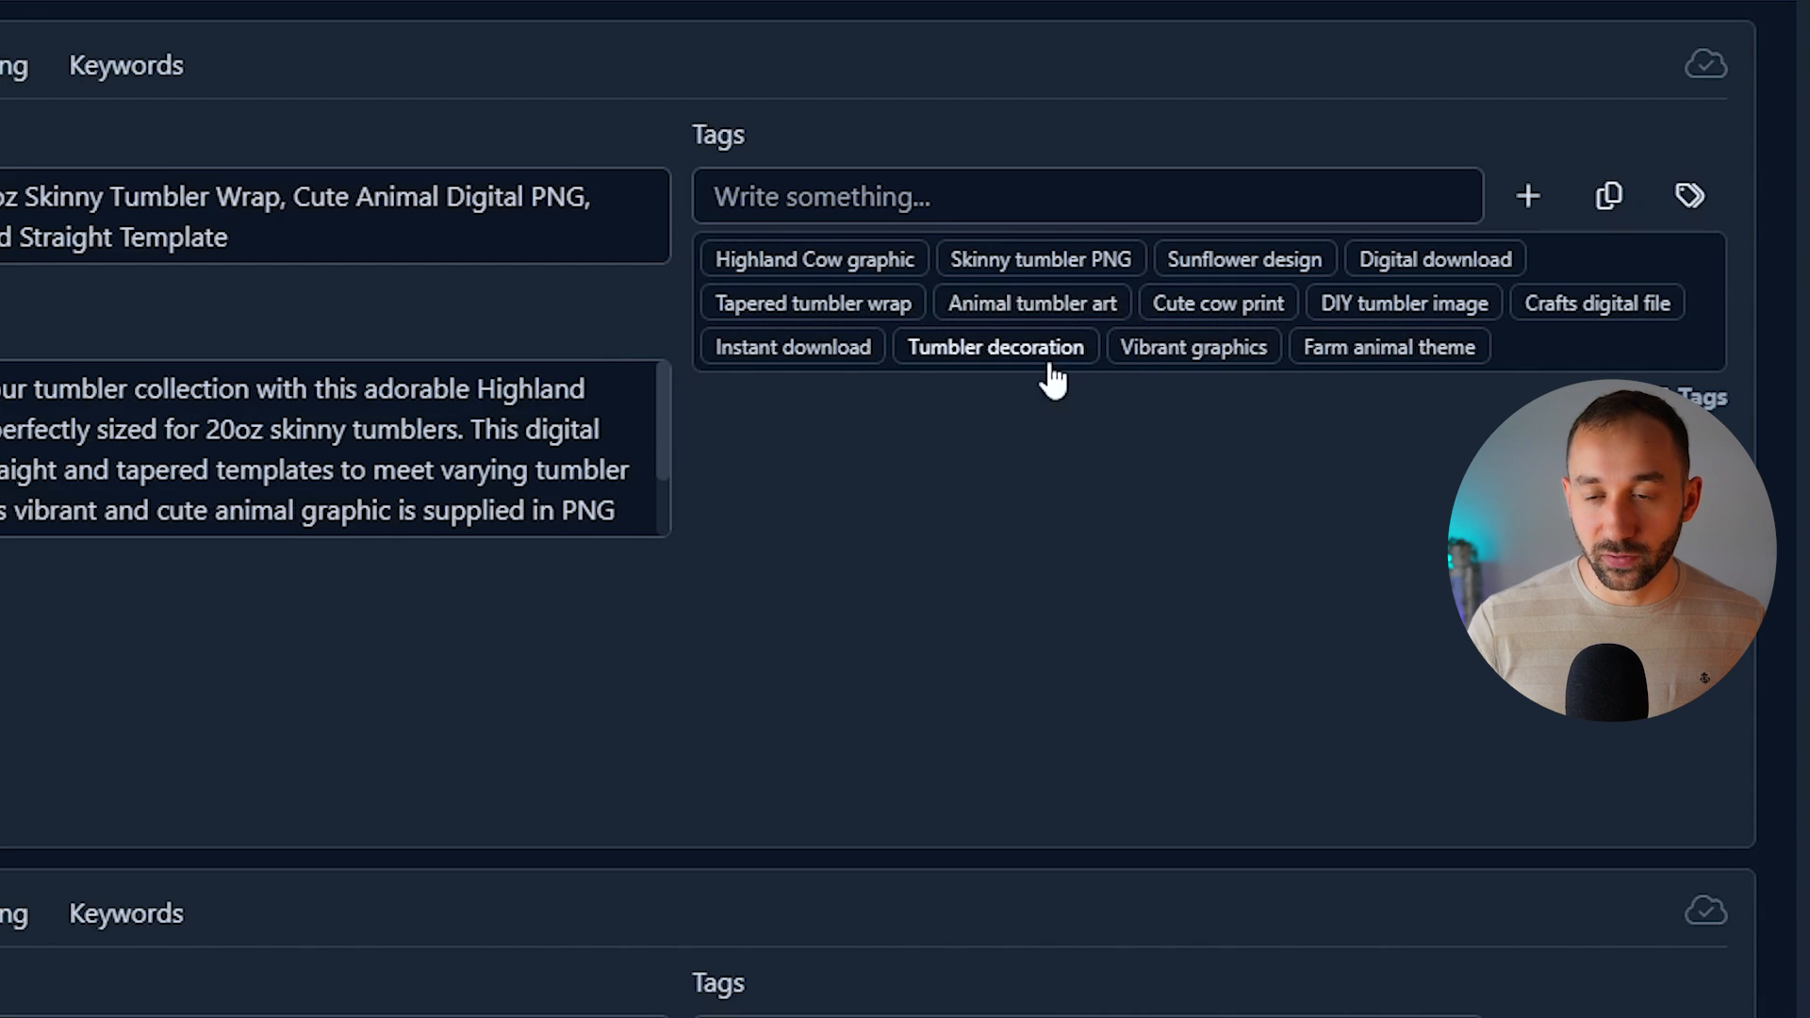
- Review the generated titles, descriptions and tags of the tumbler wrap listings, including the tags of the Colorful Butterfly listing
click(94, 433)
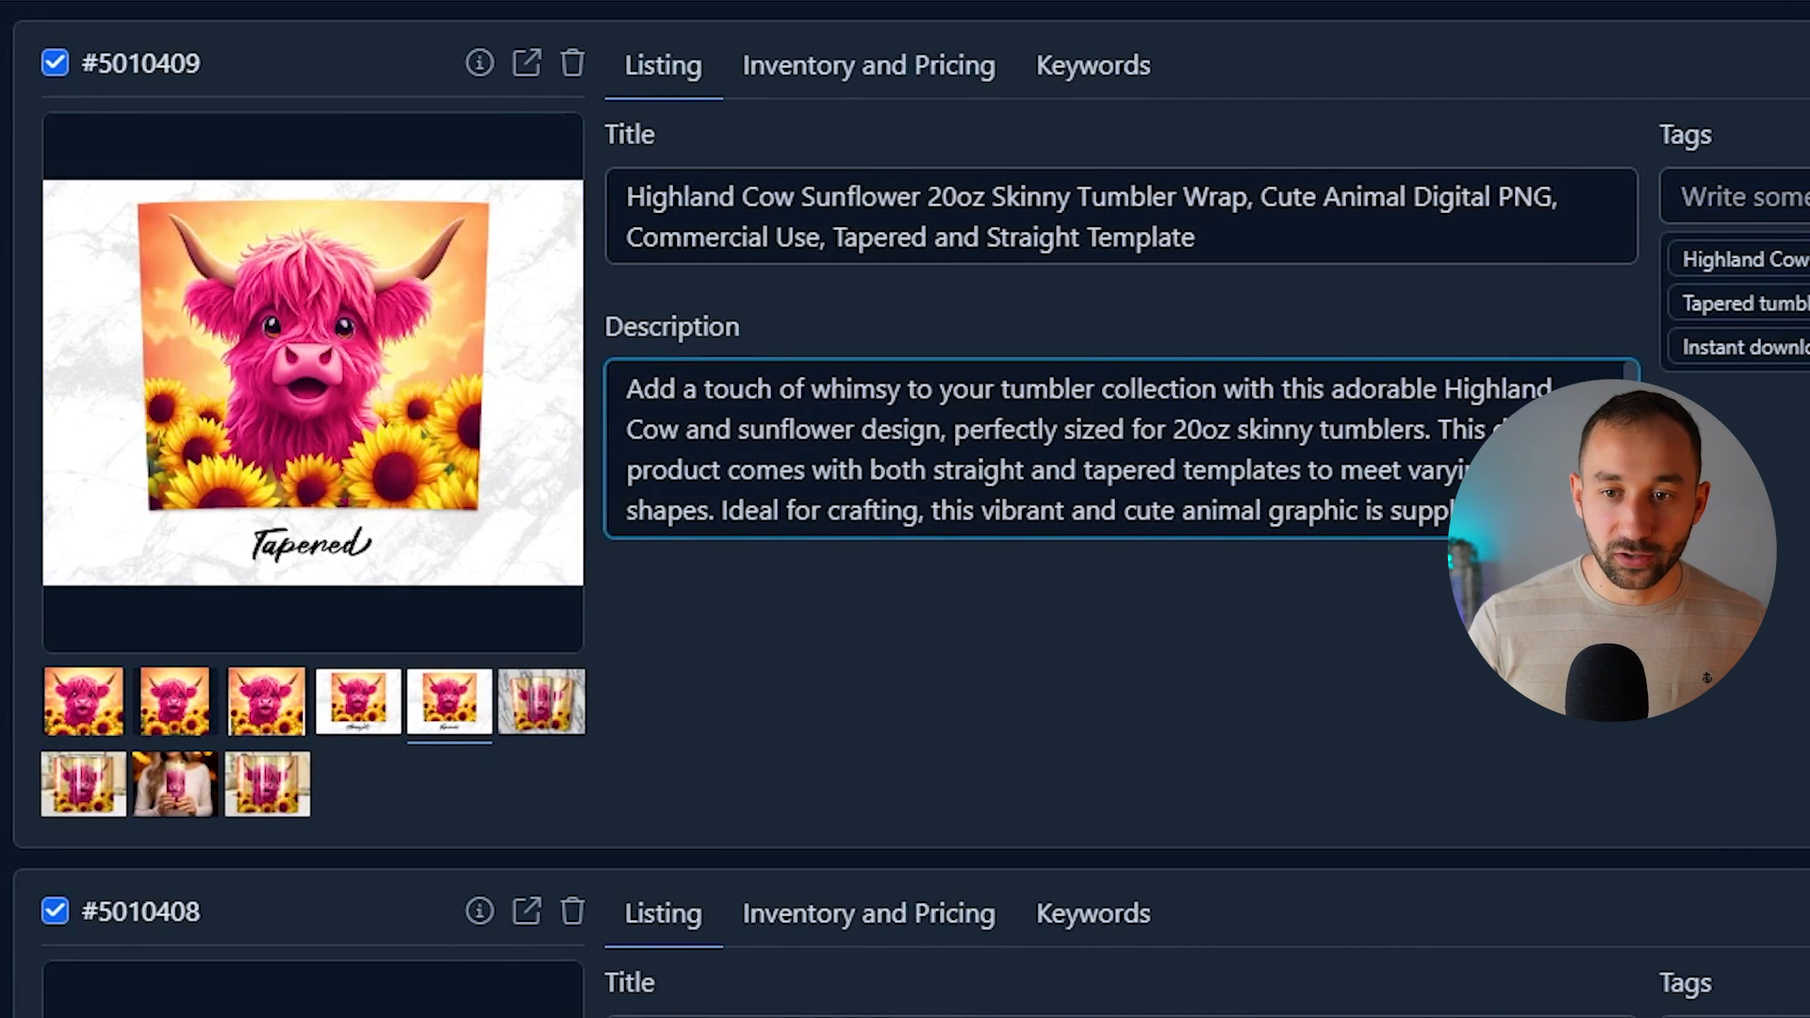
scroll(1777, 698, down, 3)
scroll(1728, 677, down, 20)
scroll(1220, 675, down, 4)
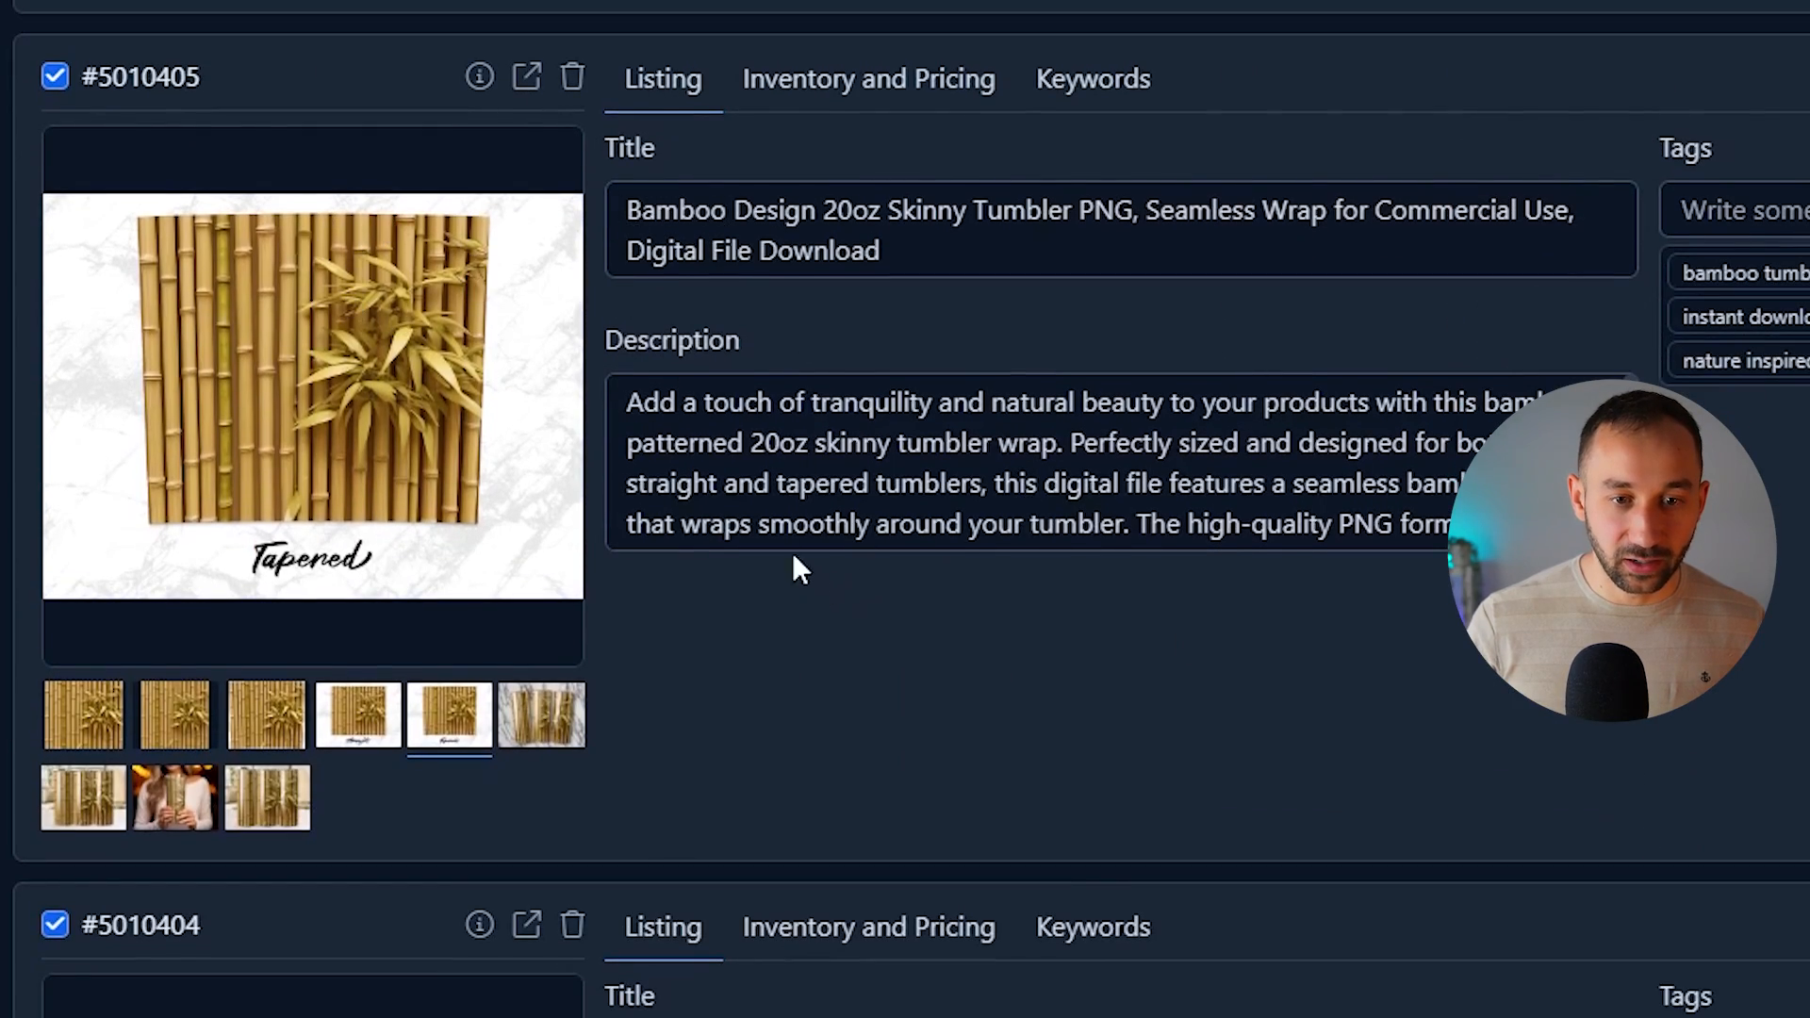
scroll(798, 574, down, 2)
scroll(1002, 563, down, 1)
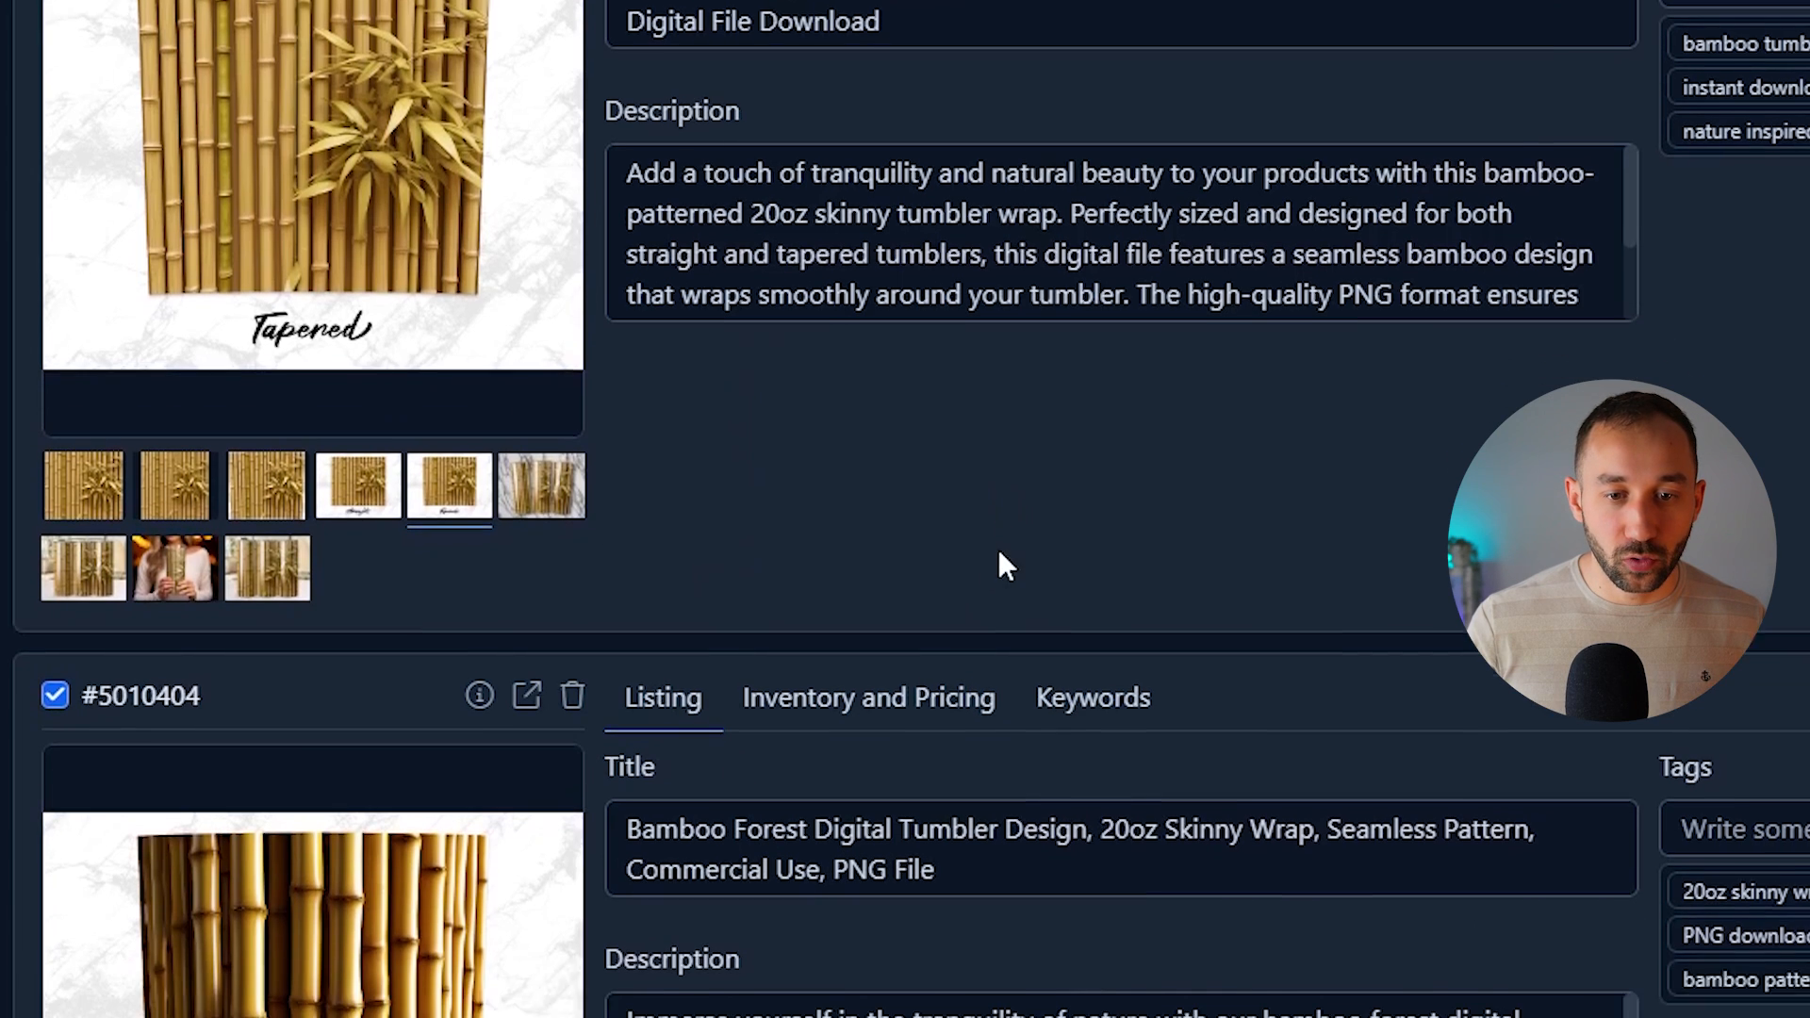
scroll(1003, 564, down, 12)
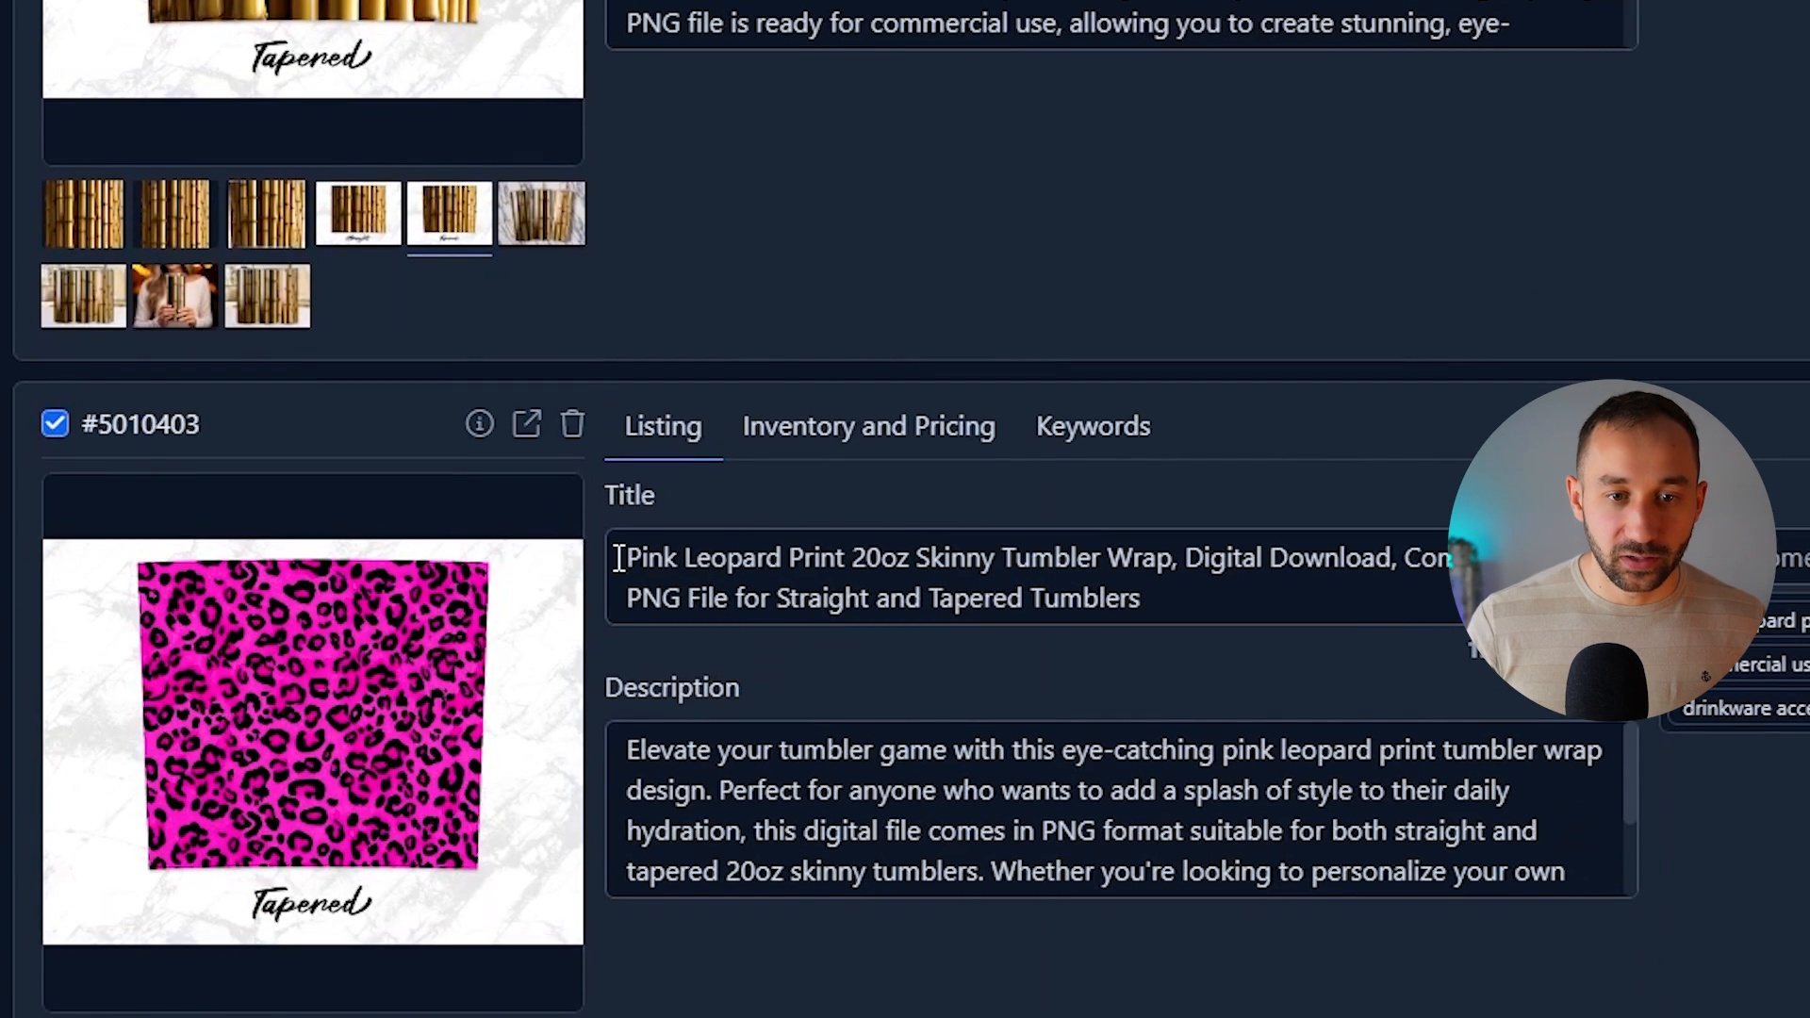
scroll(707, 754, down, 8)
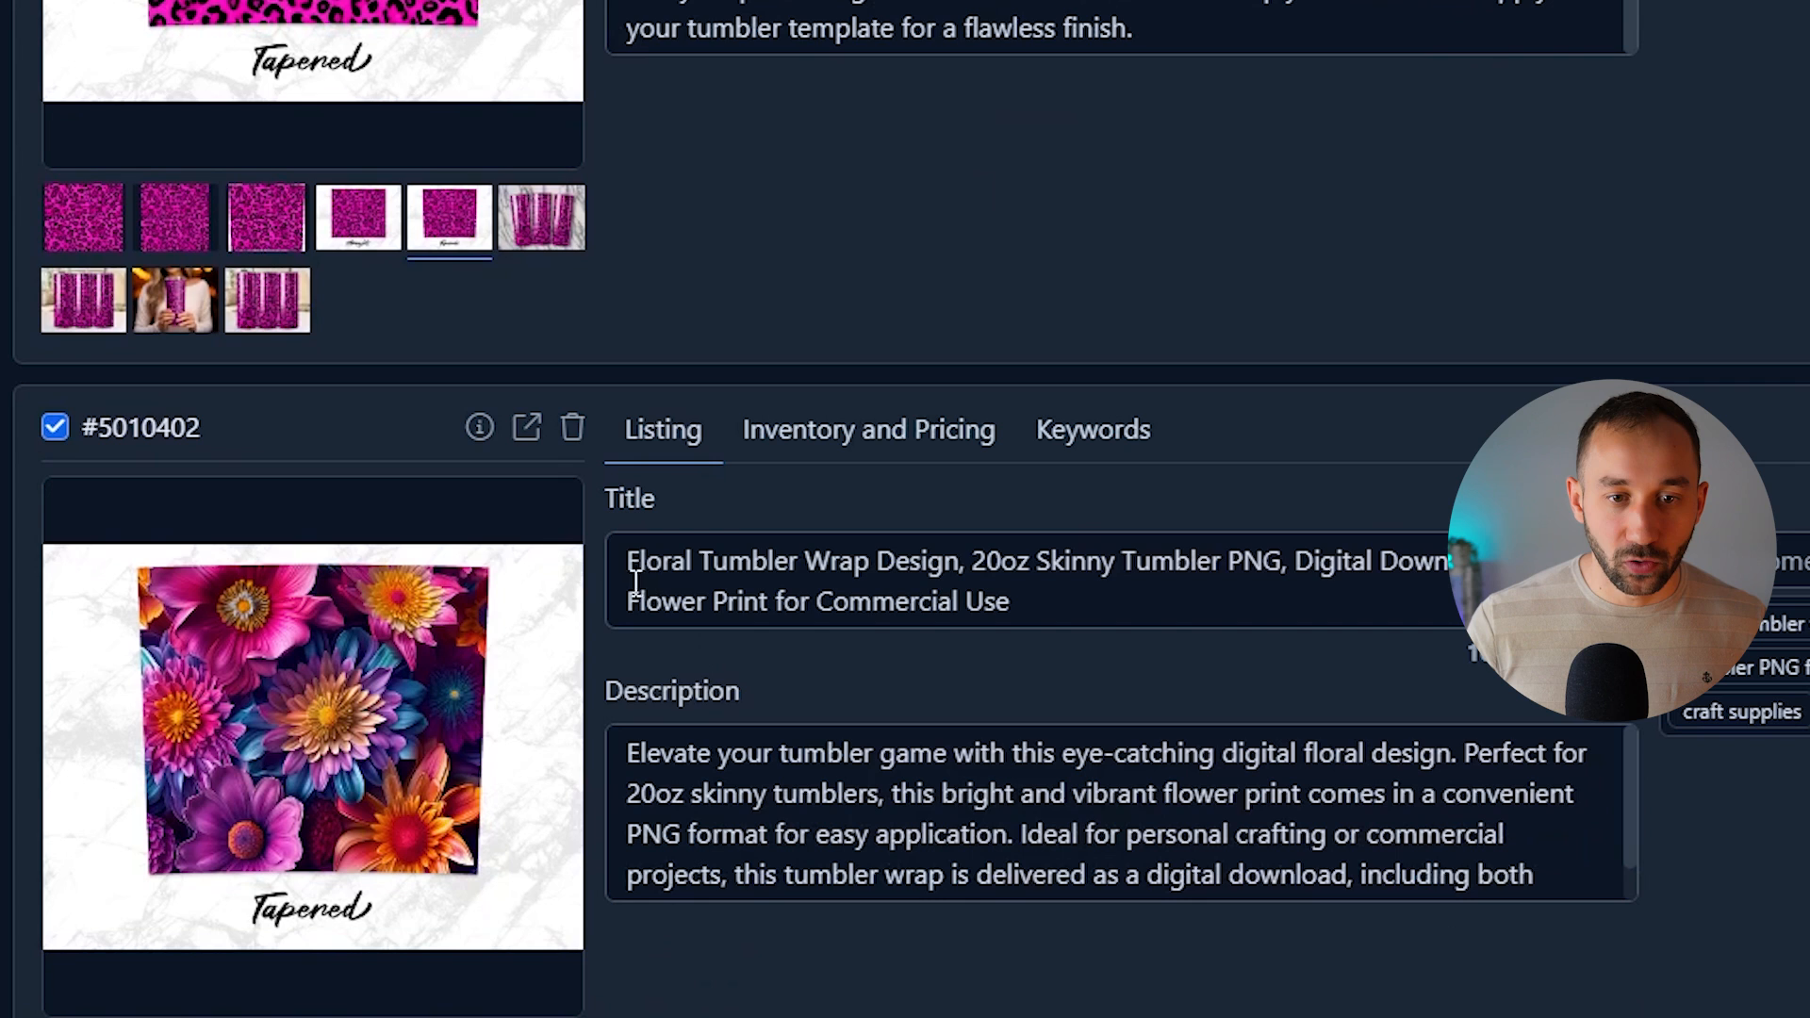
scroll(884, 776, down, 8)
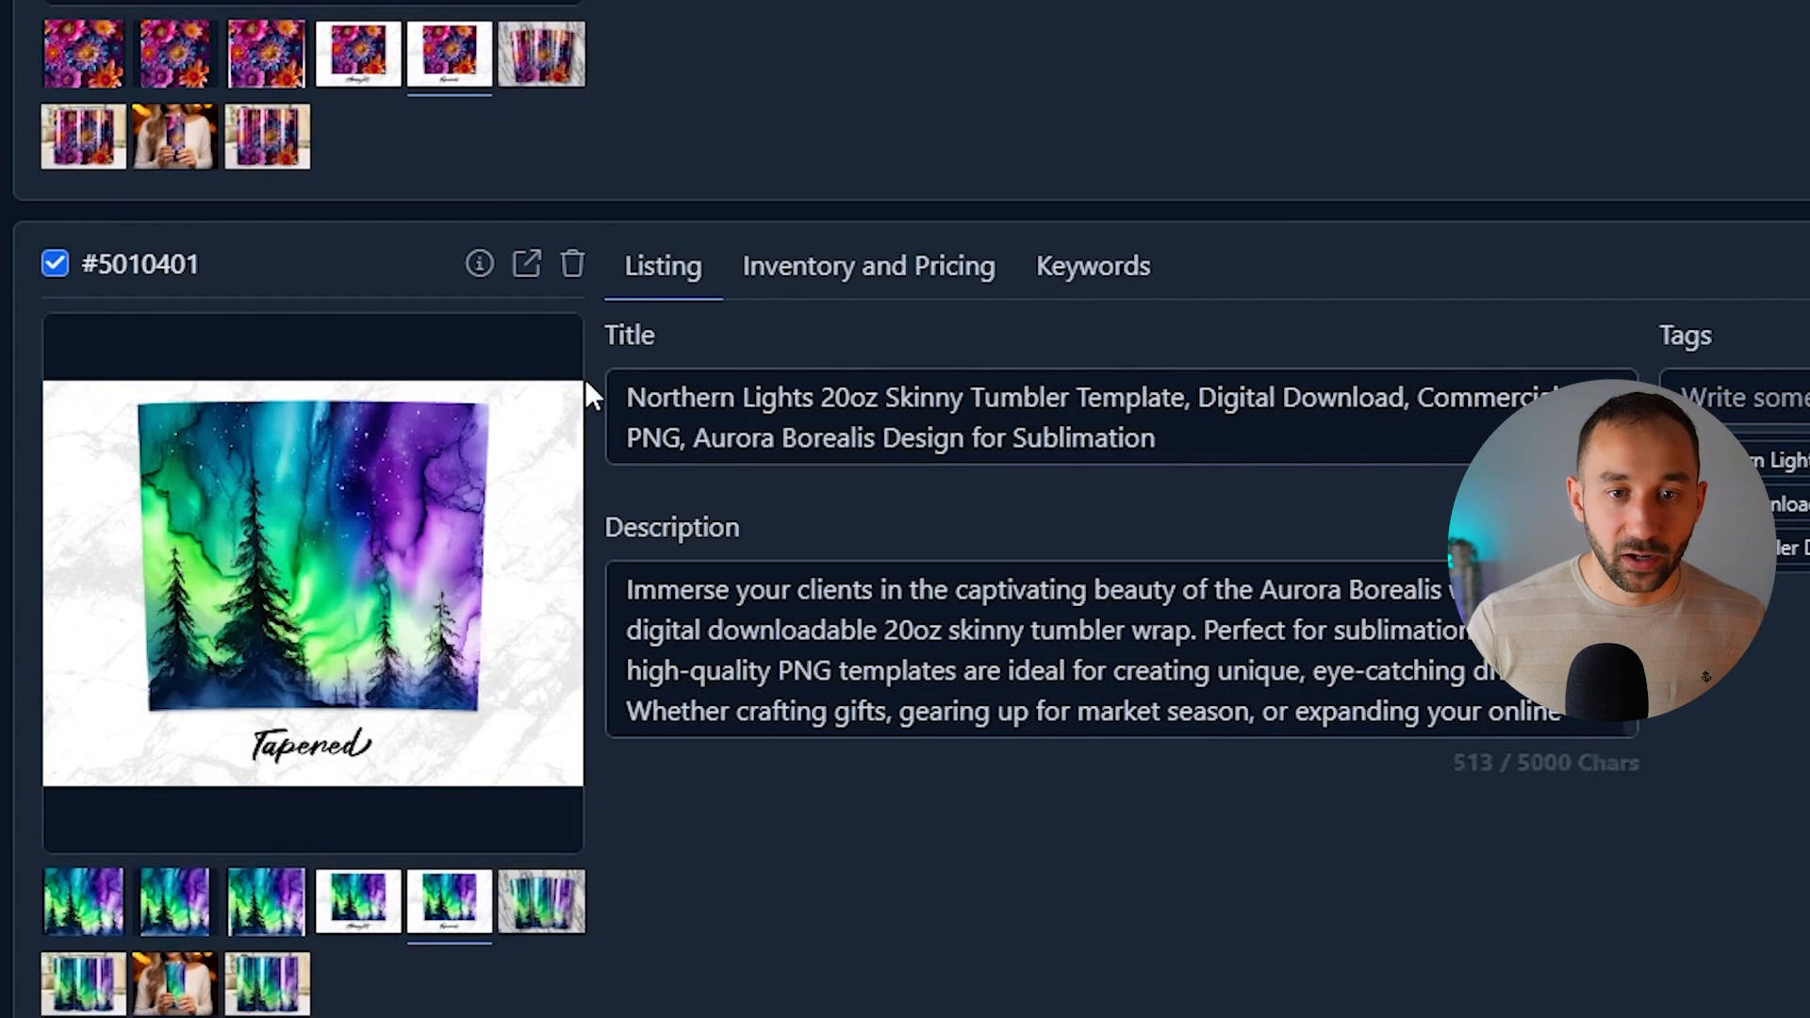
drag(813, 397, 625, 397)
click(929, 907)
scroll(929, 907, down, 5)
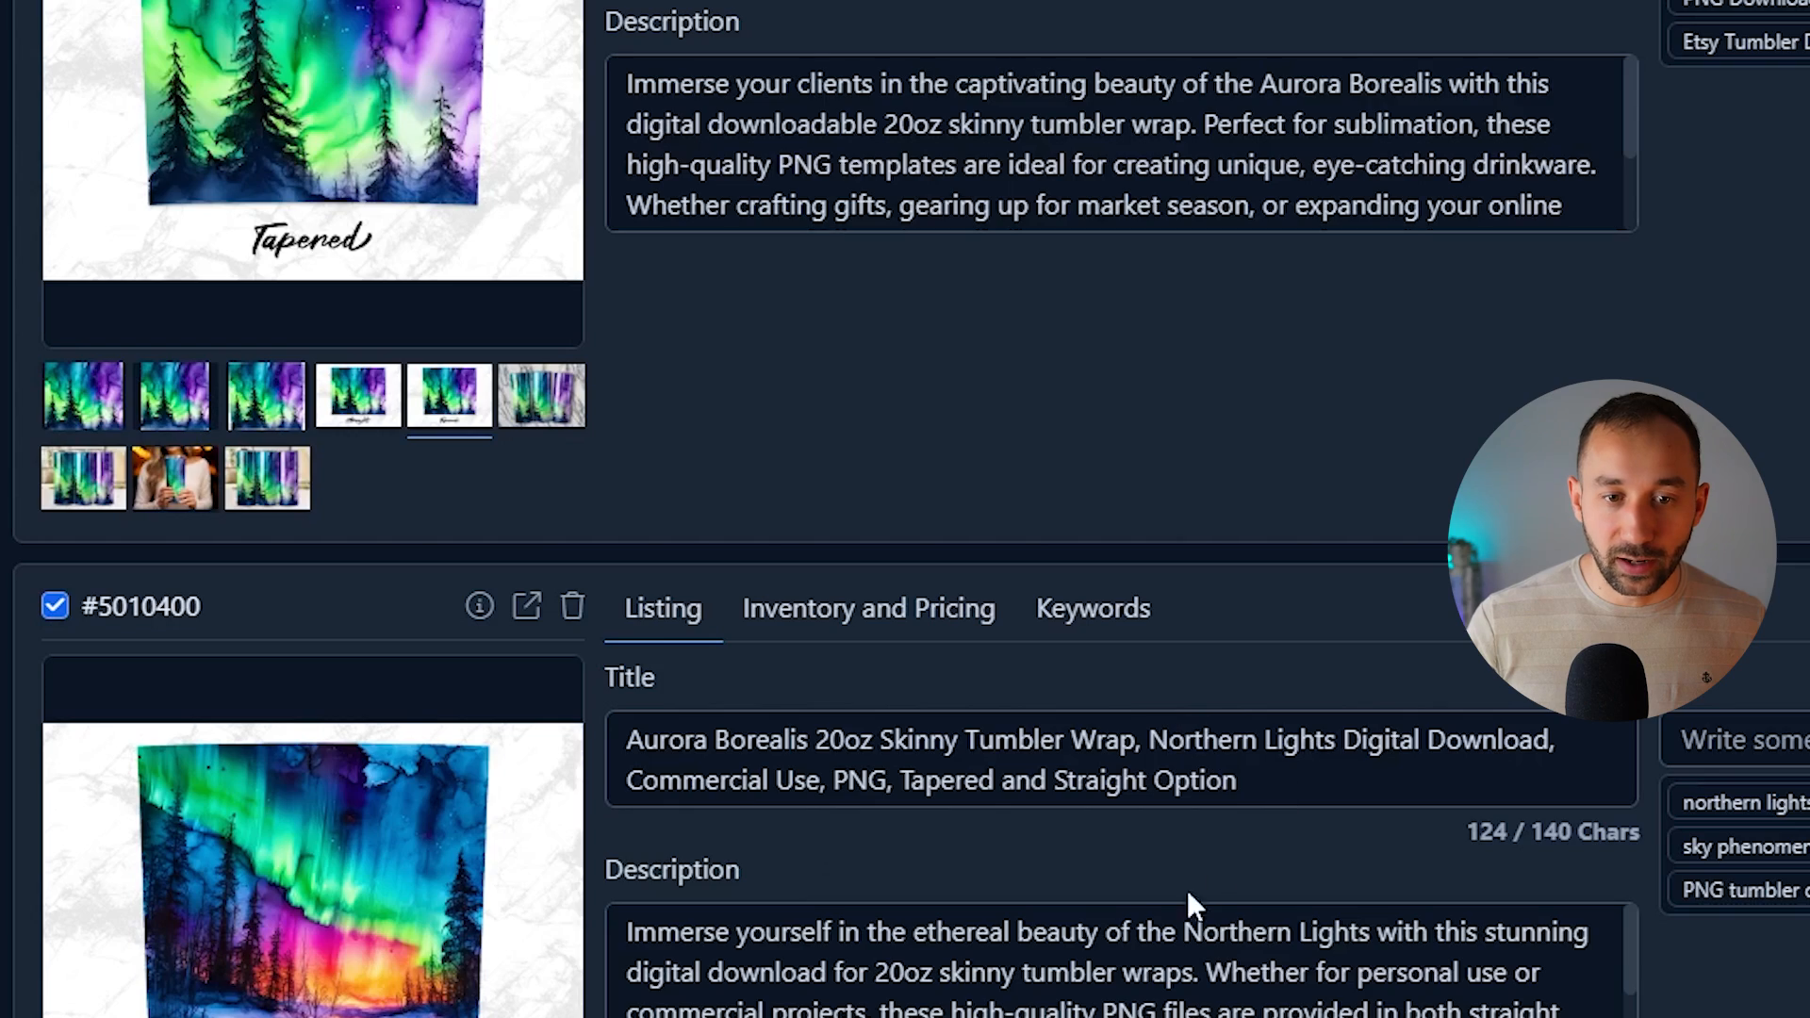
scroll(1216, 878, down, 20)
scroll(820, 613, down, 18)
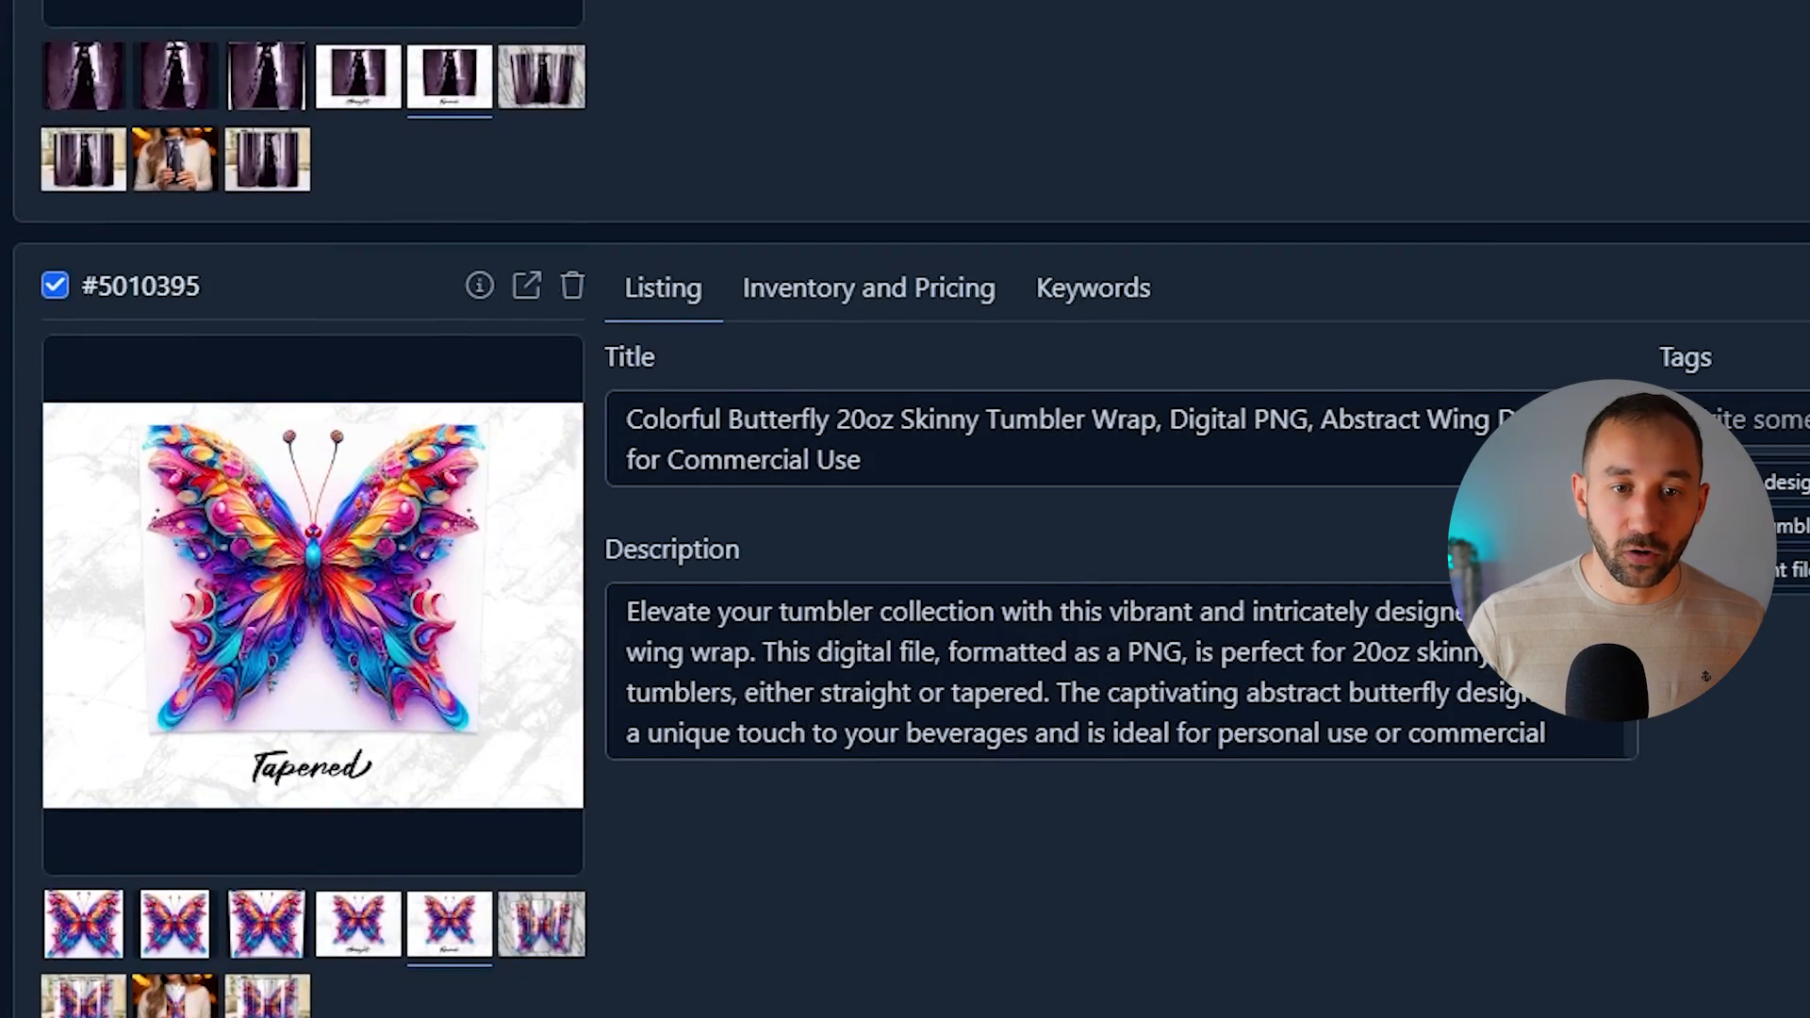
scroll(905, 509, down, 10)
scroll(905, 509, up, 6)
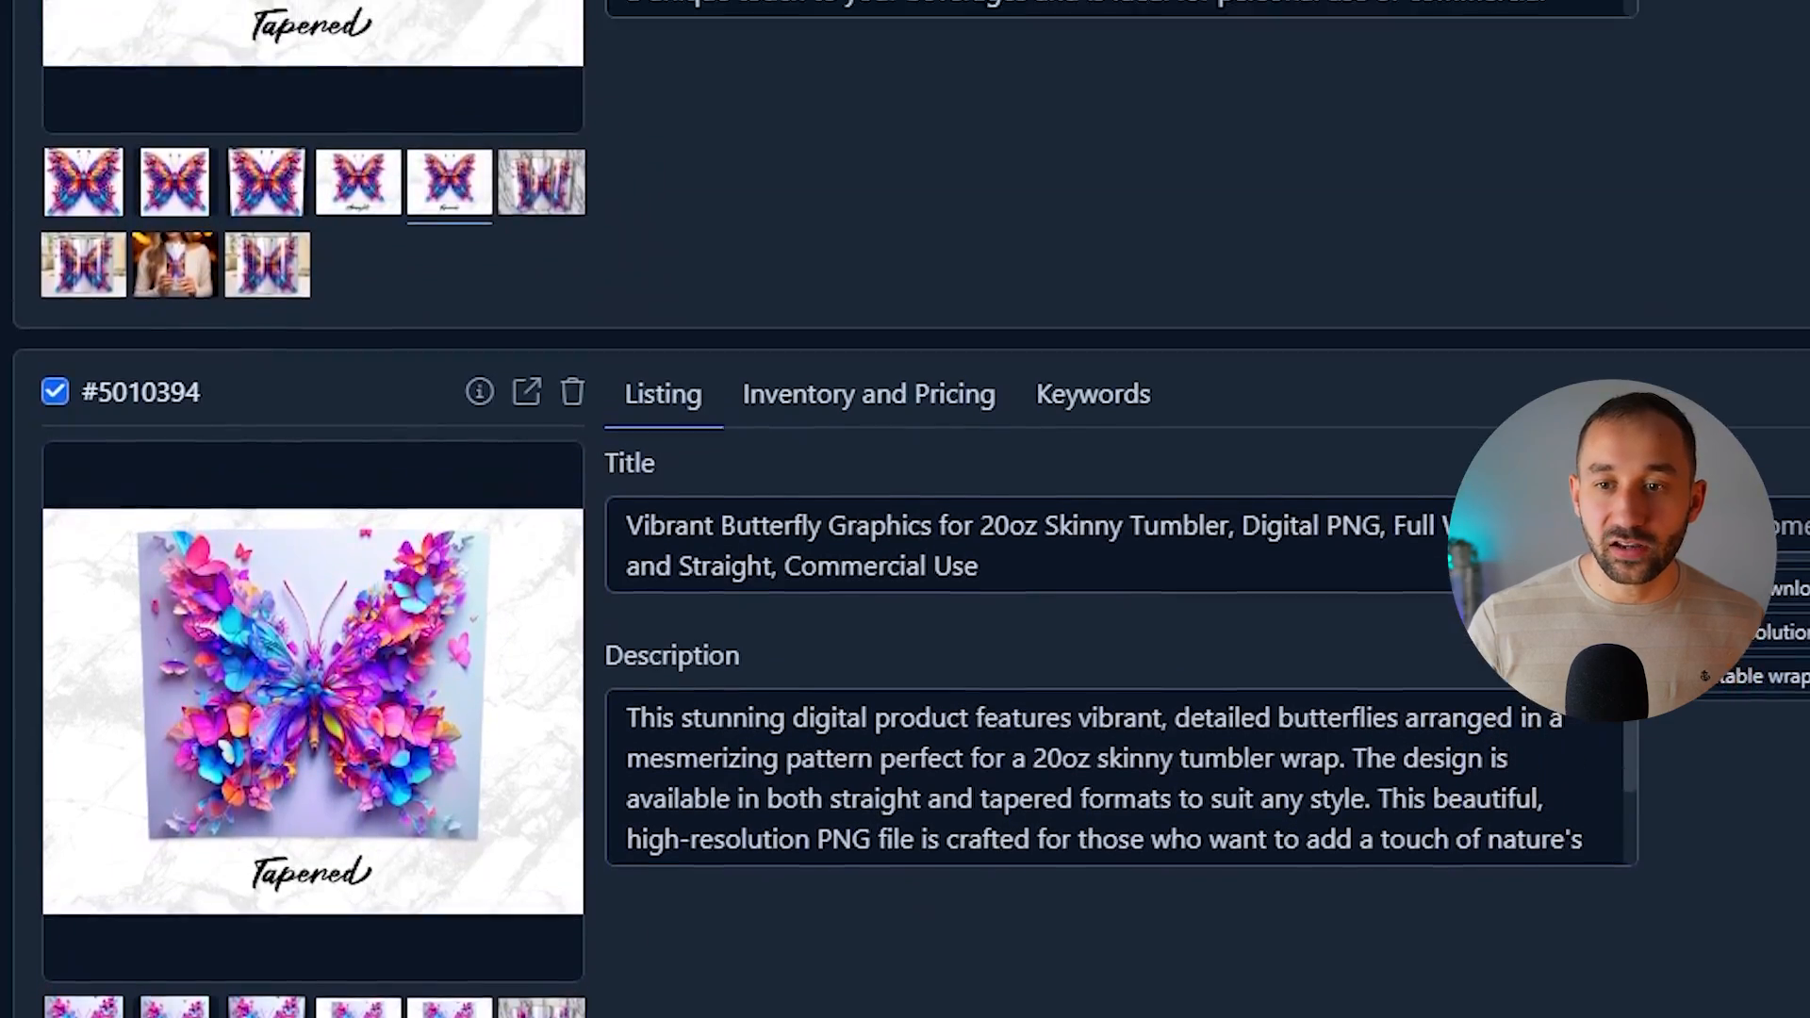
scroll(905, 509, down, 1)
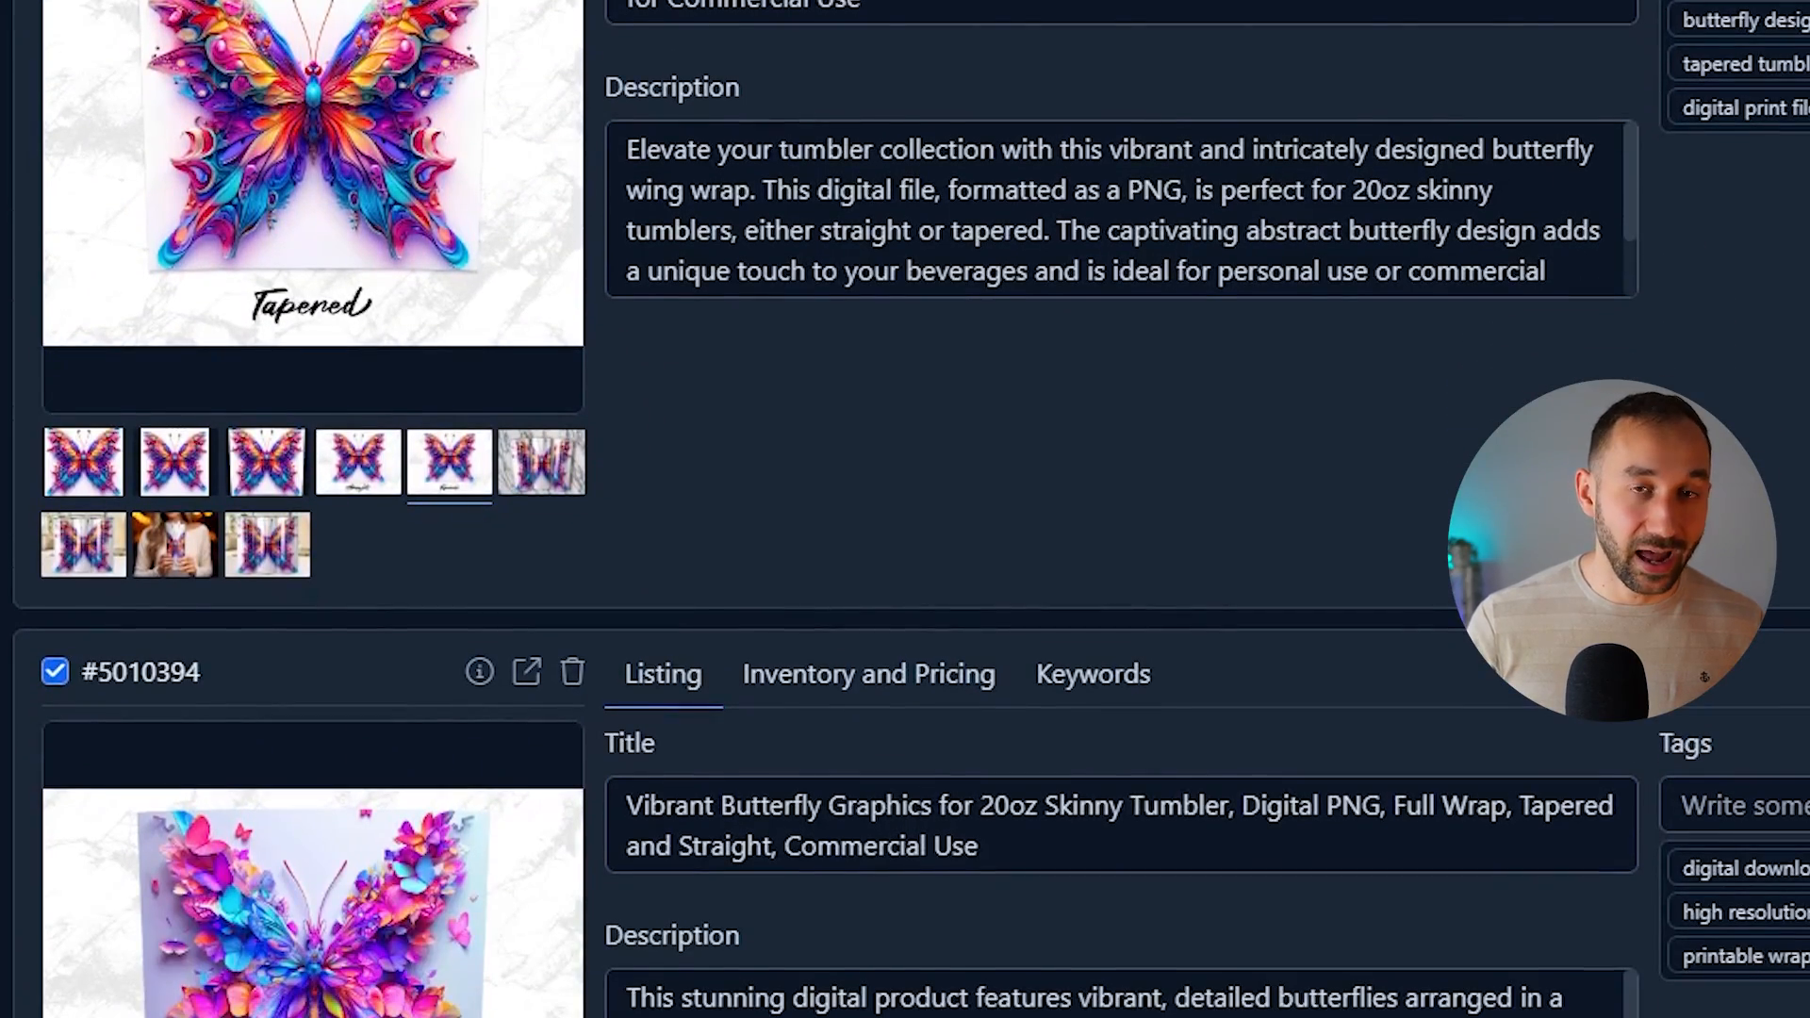
scroll(905, 509, up, 7)
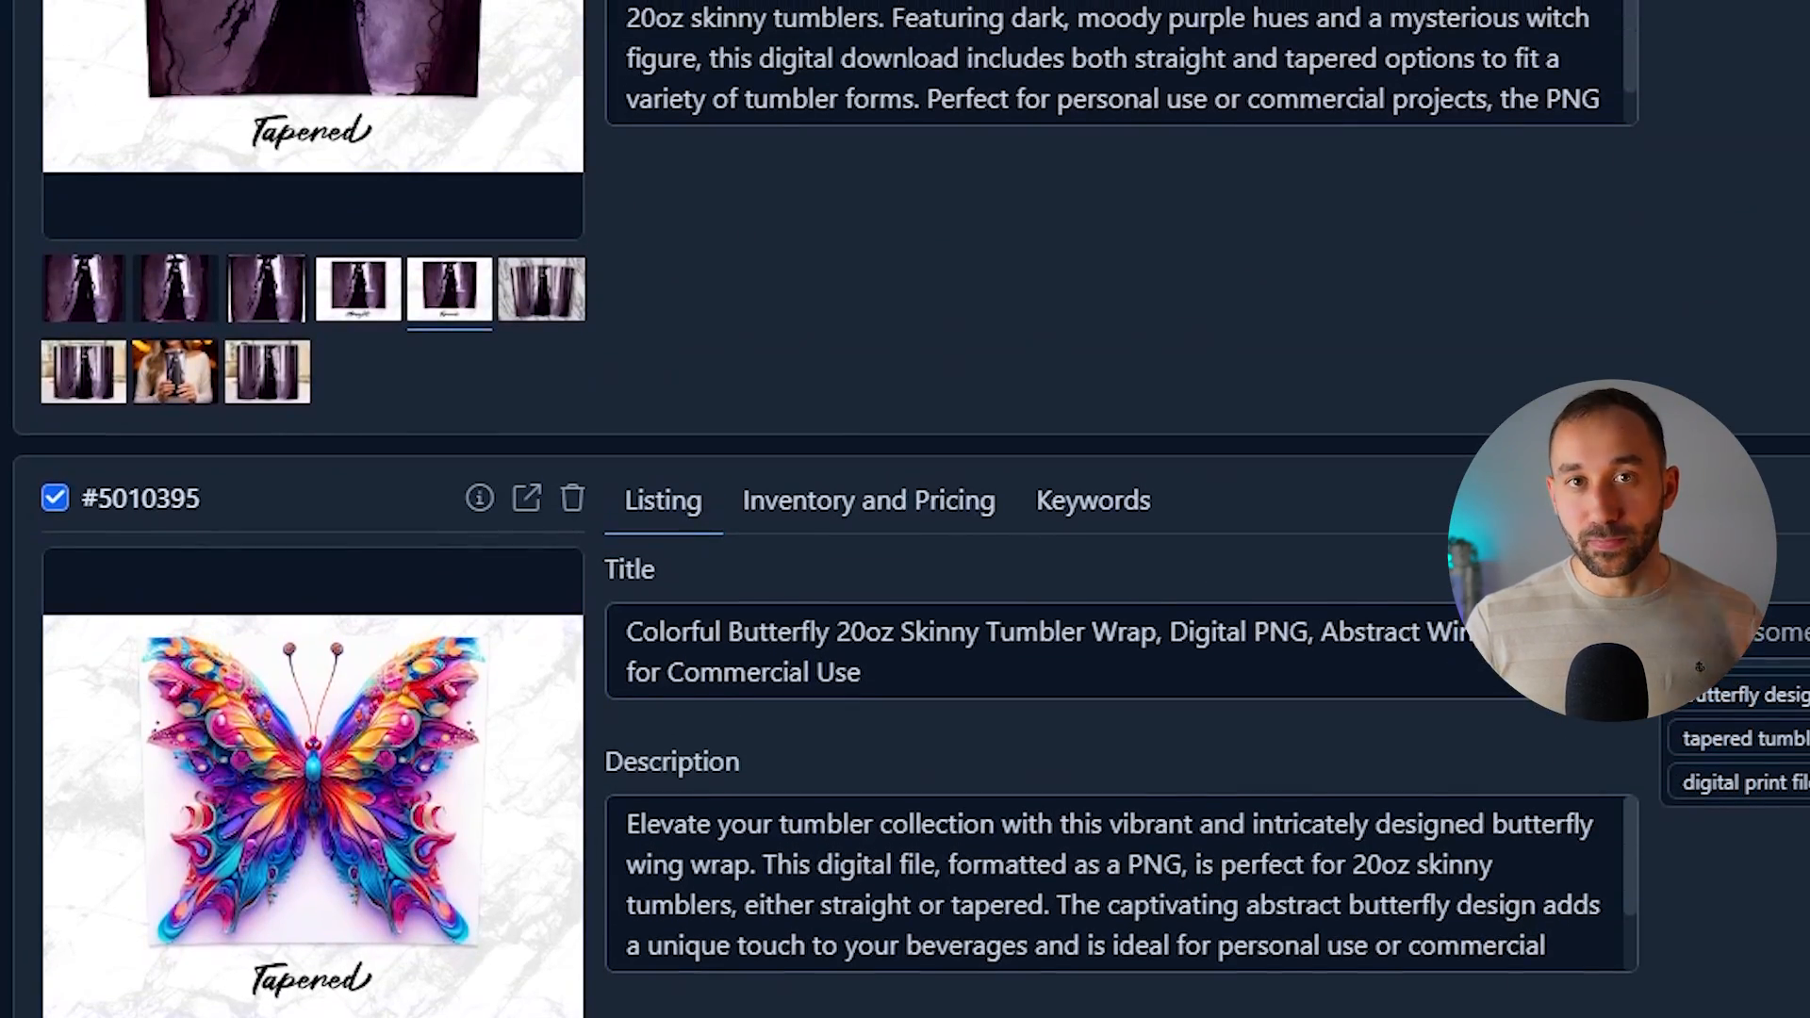
scroll(905, 509, up, 1)
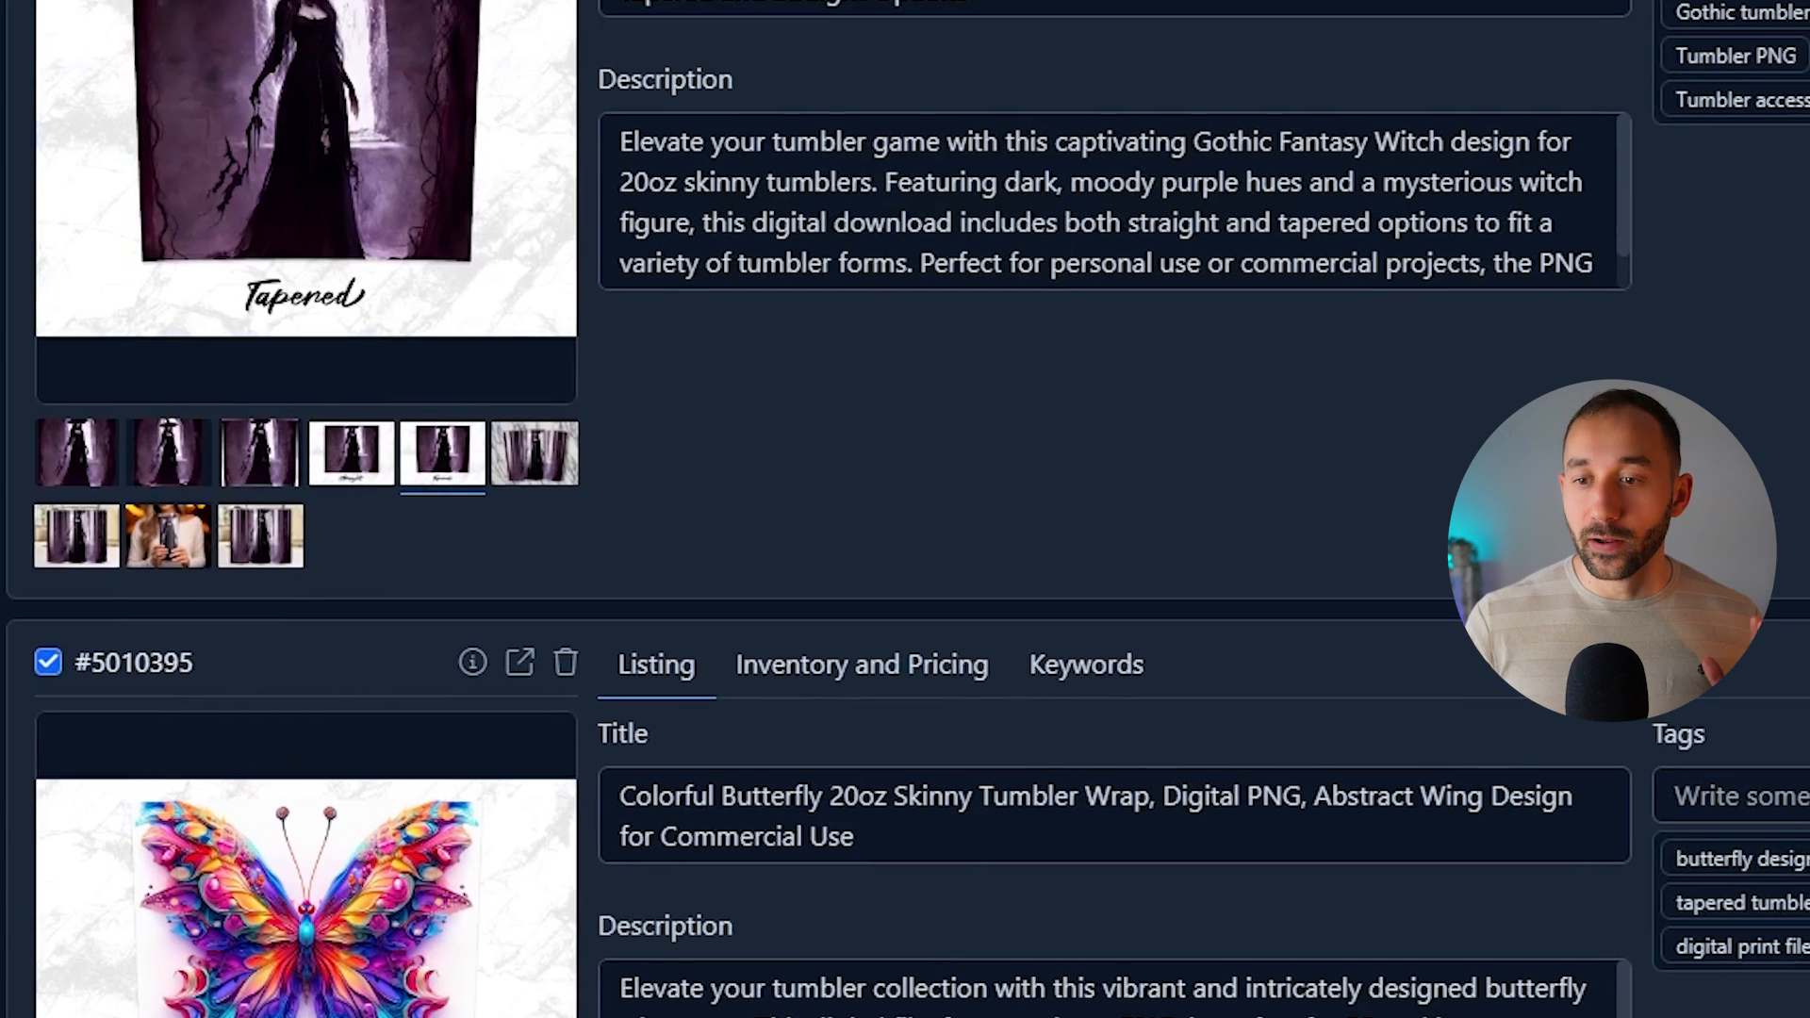
scroll(905, 509, down, 1)
click(1414, 509)
click(1687, 780)
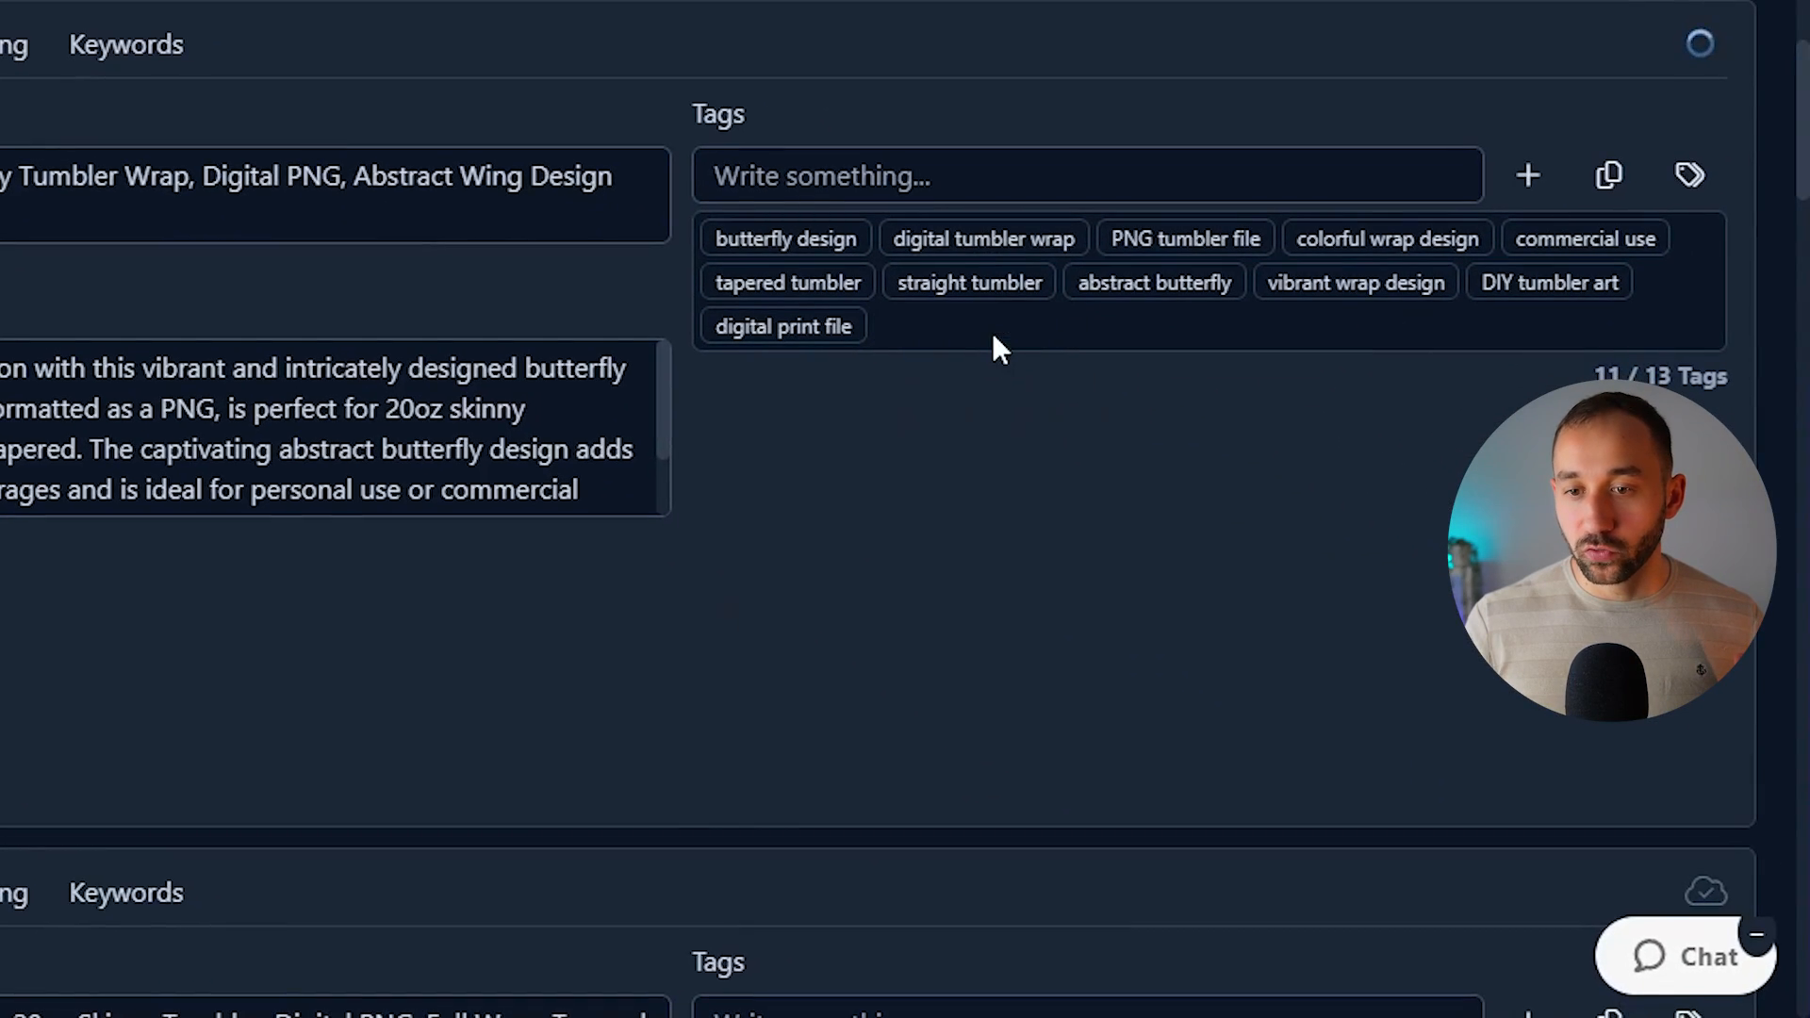
click(781, 339)
click(837, 182)
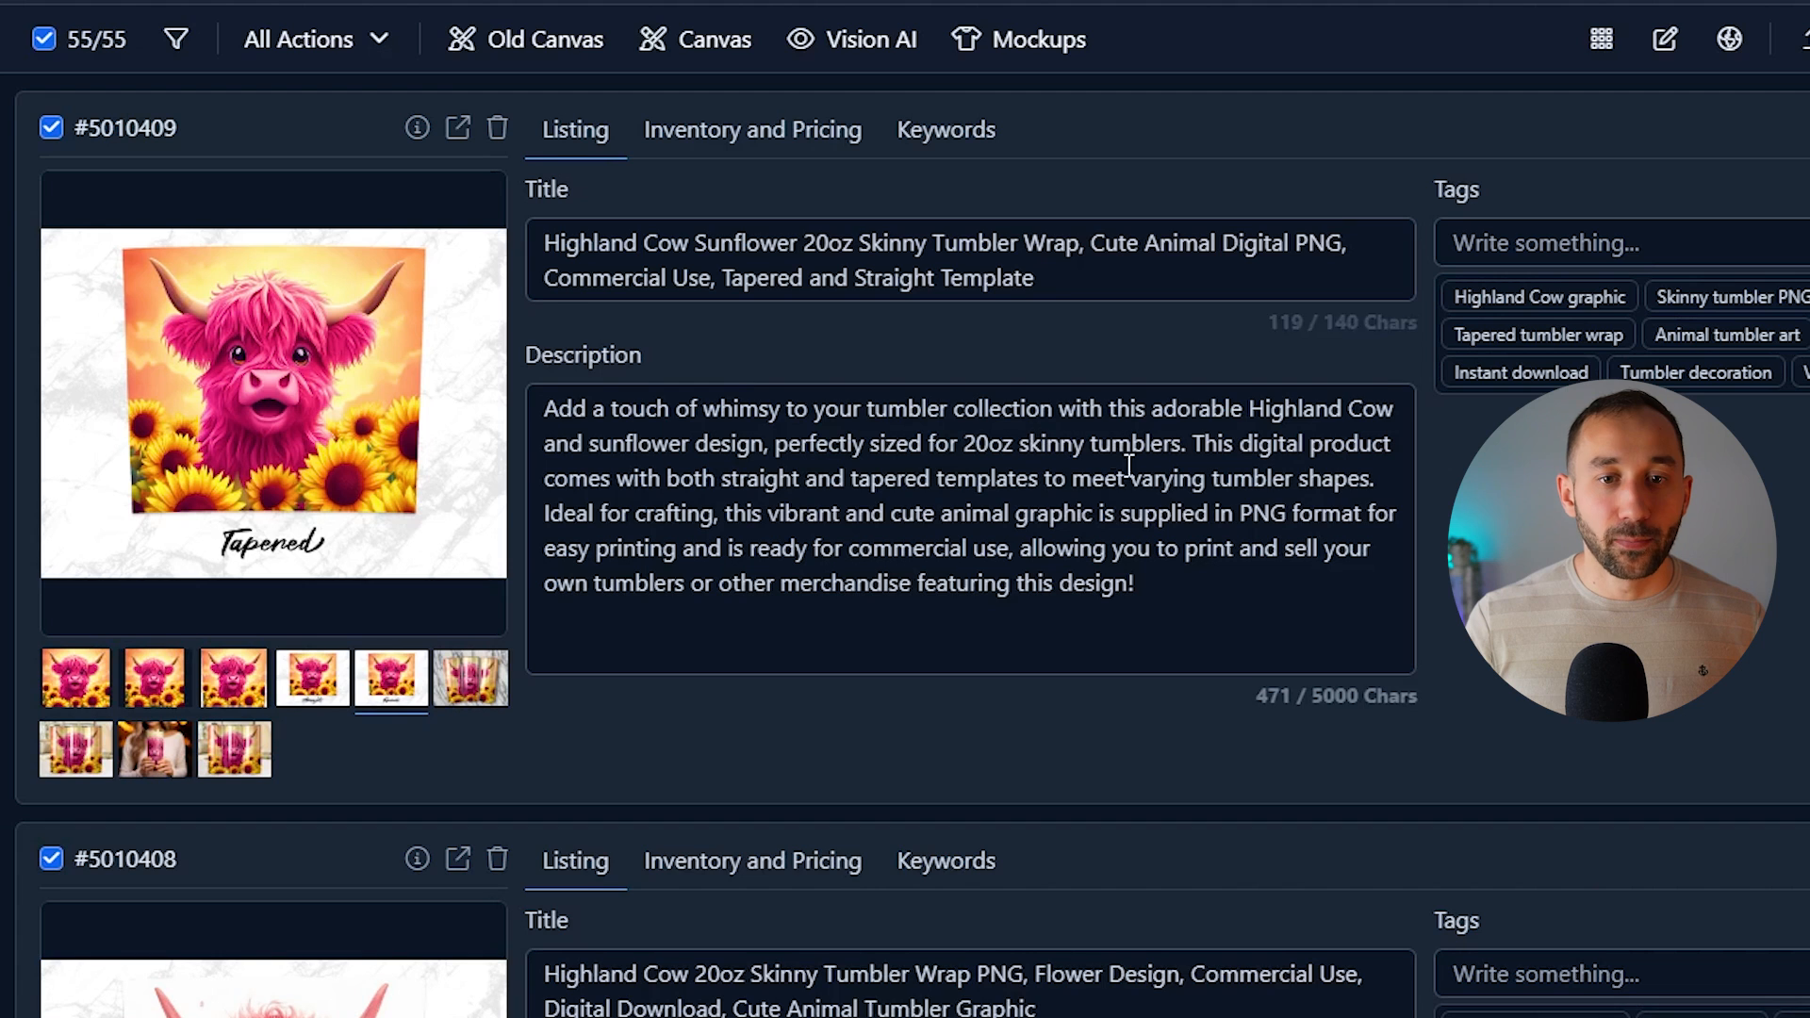
- Enlarge the description box of the Highland Cow Sunflower listing and open bulk editing for all selected listings
click(1340, 649)
drag(1407, 663, 1459, 1015)
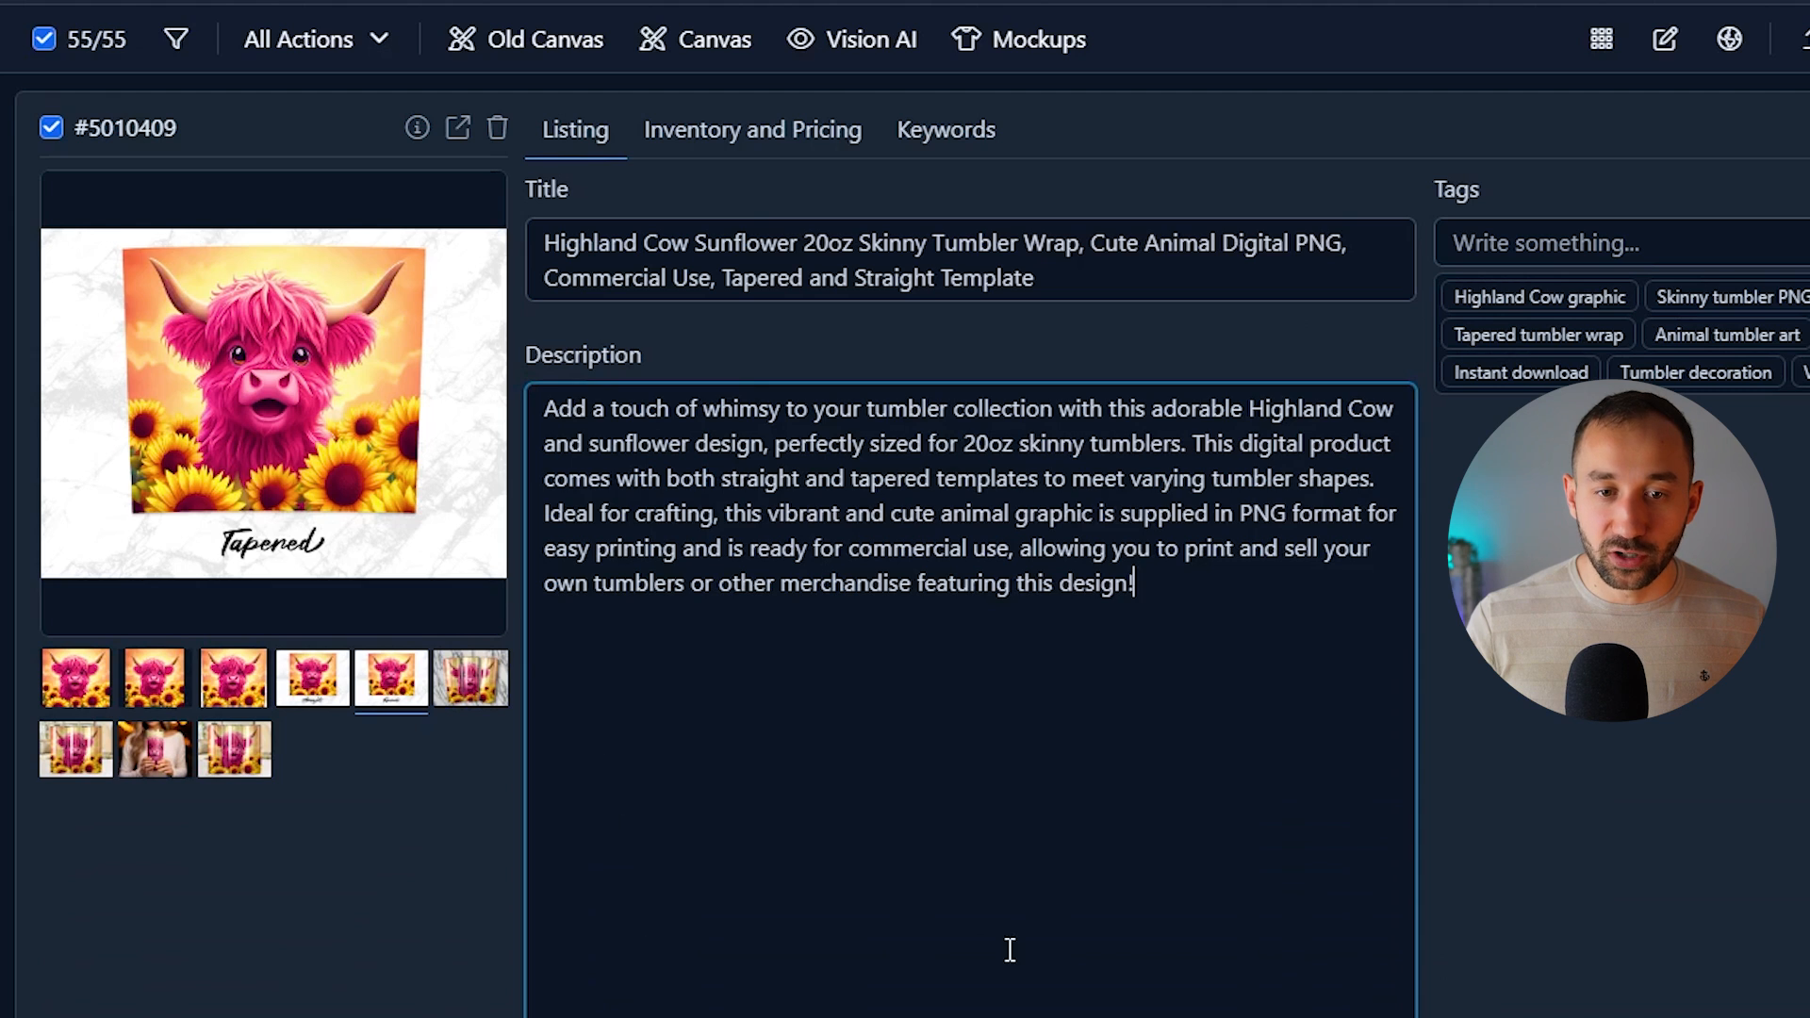
click(296, 52)
click(315, 150)
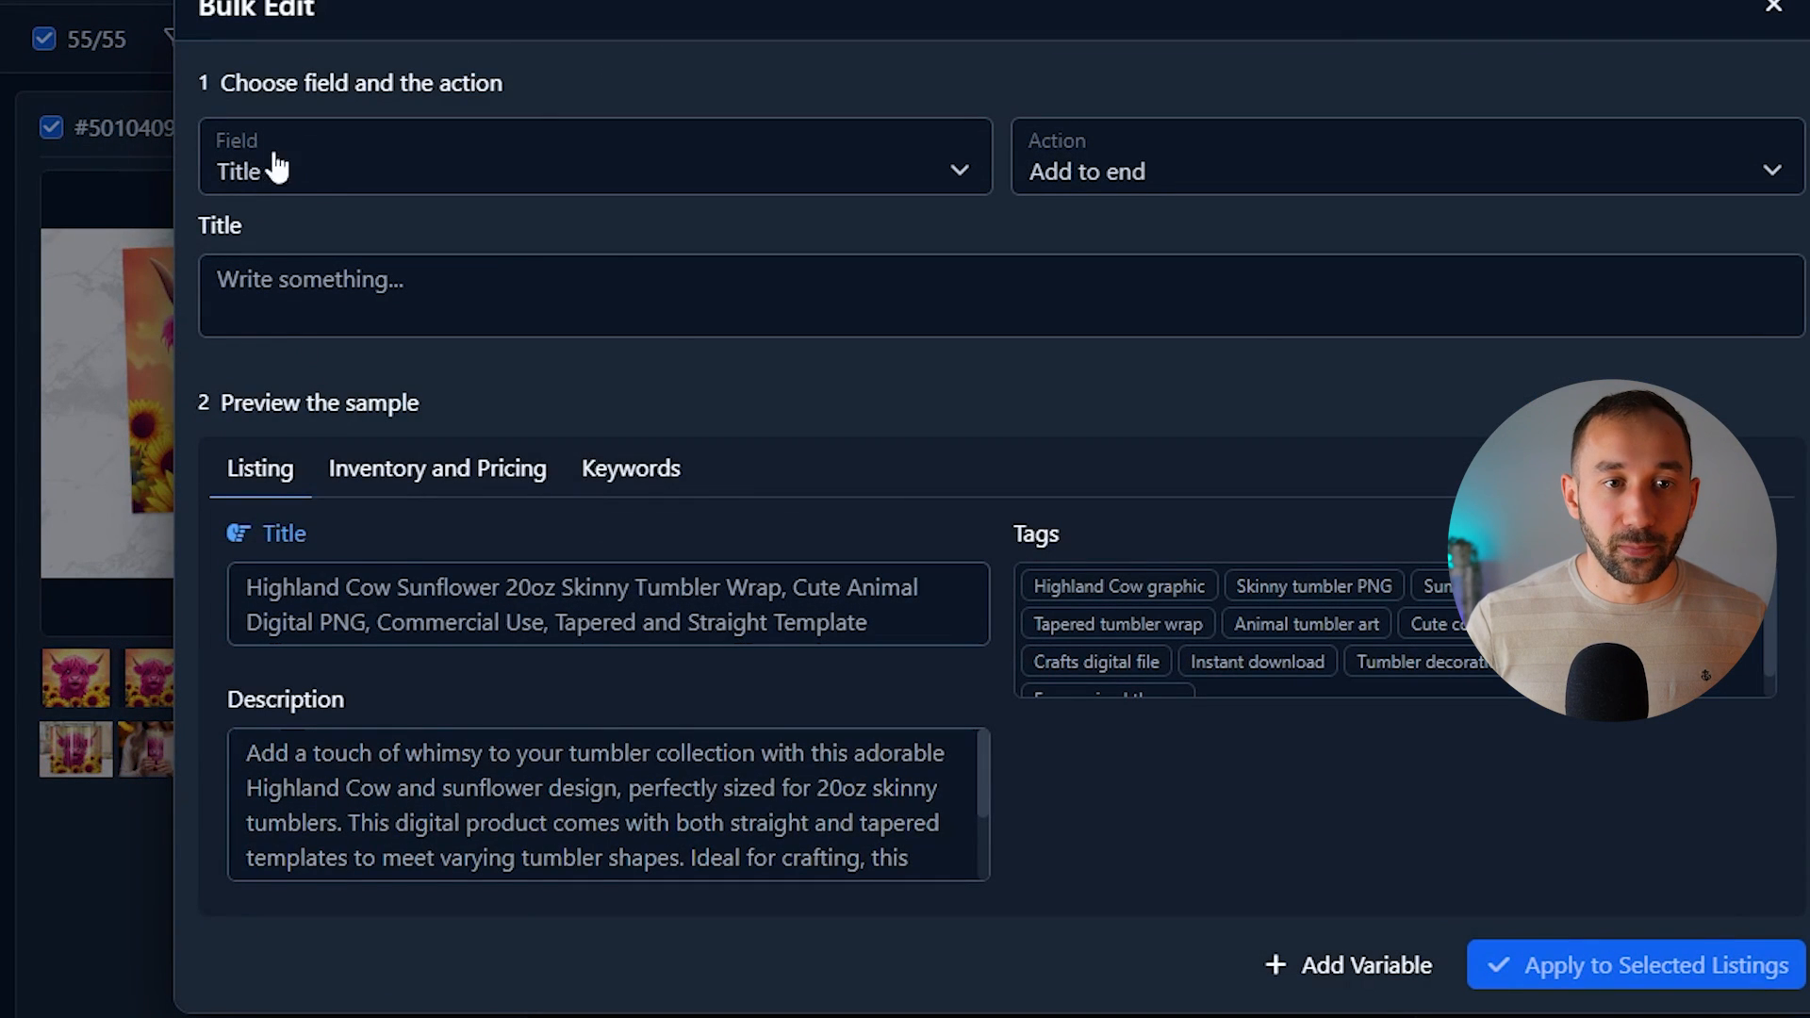
click(369, 171)
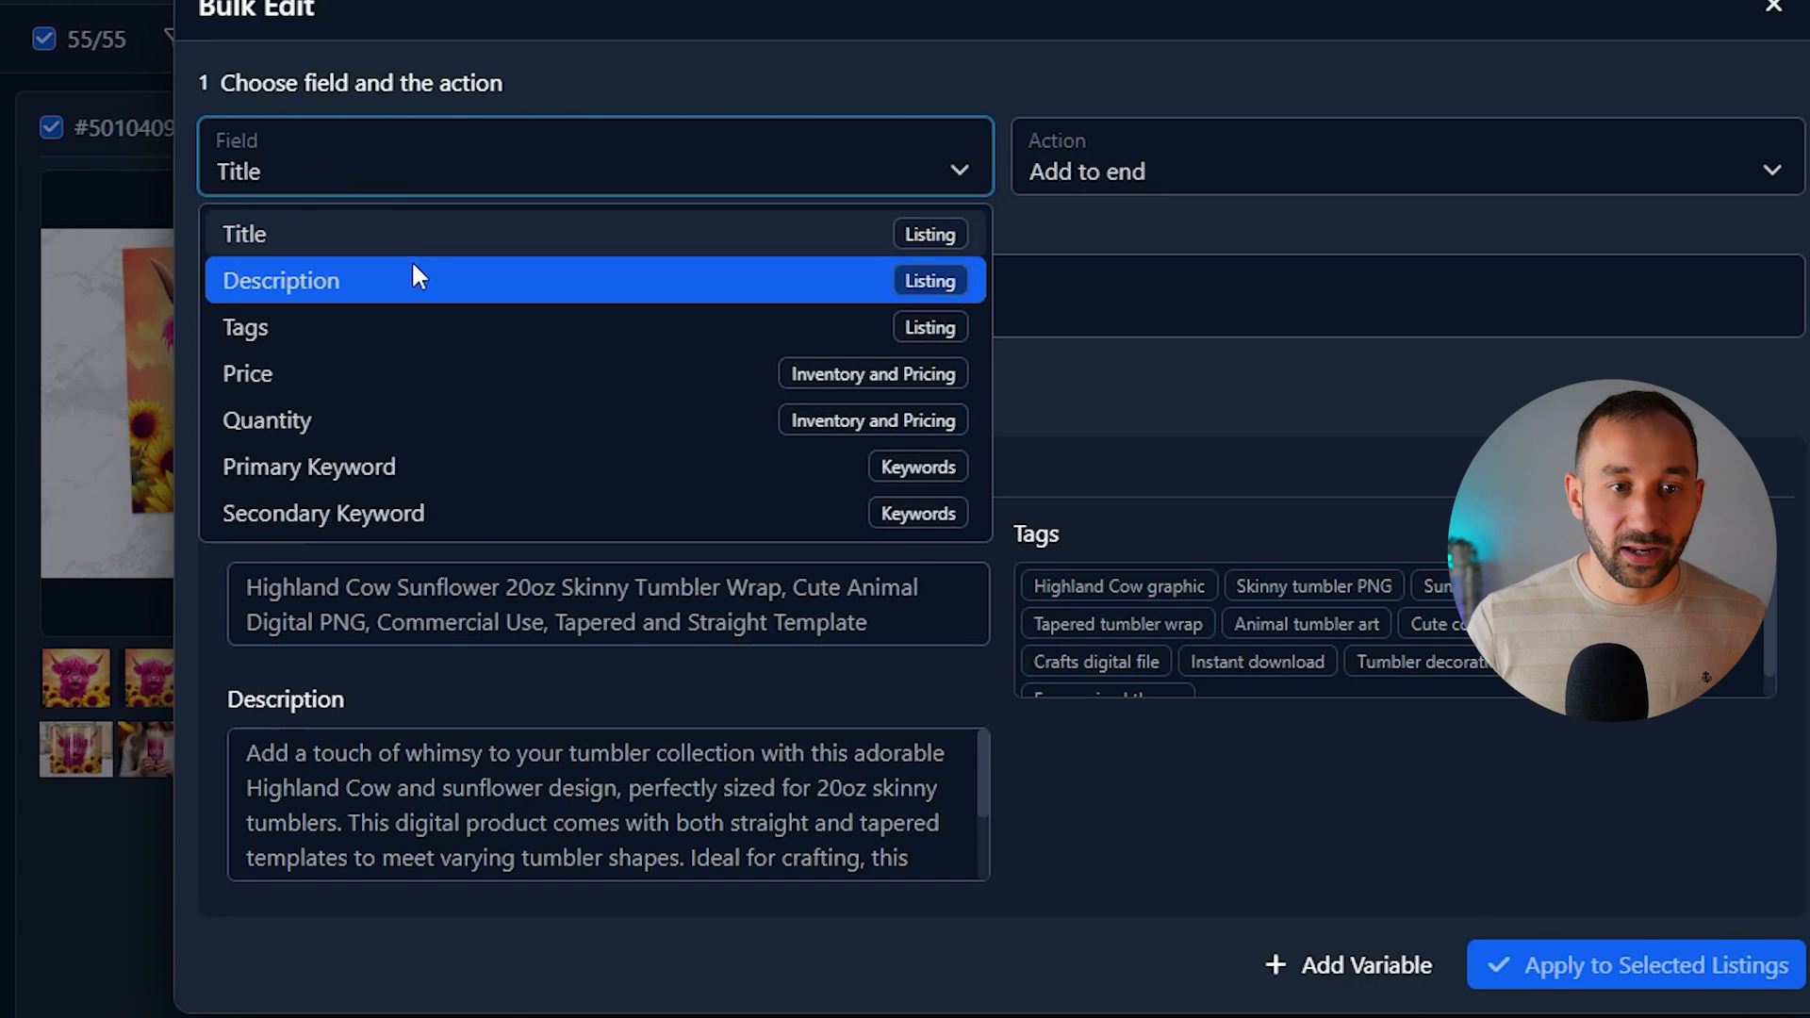
click(351, 282)
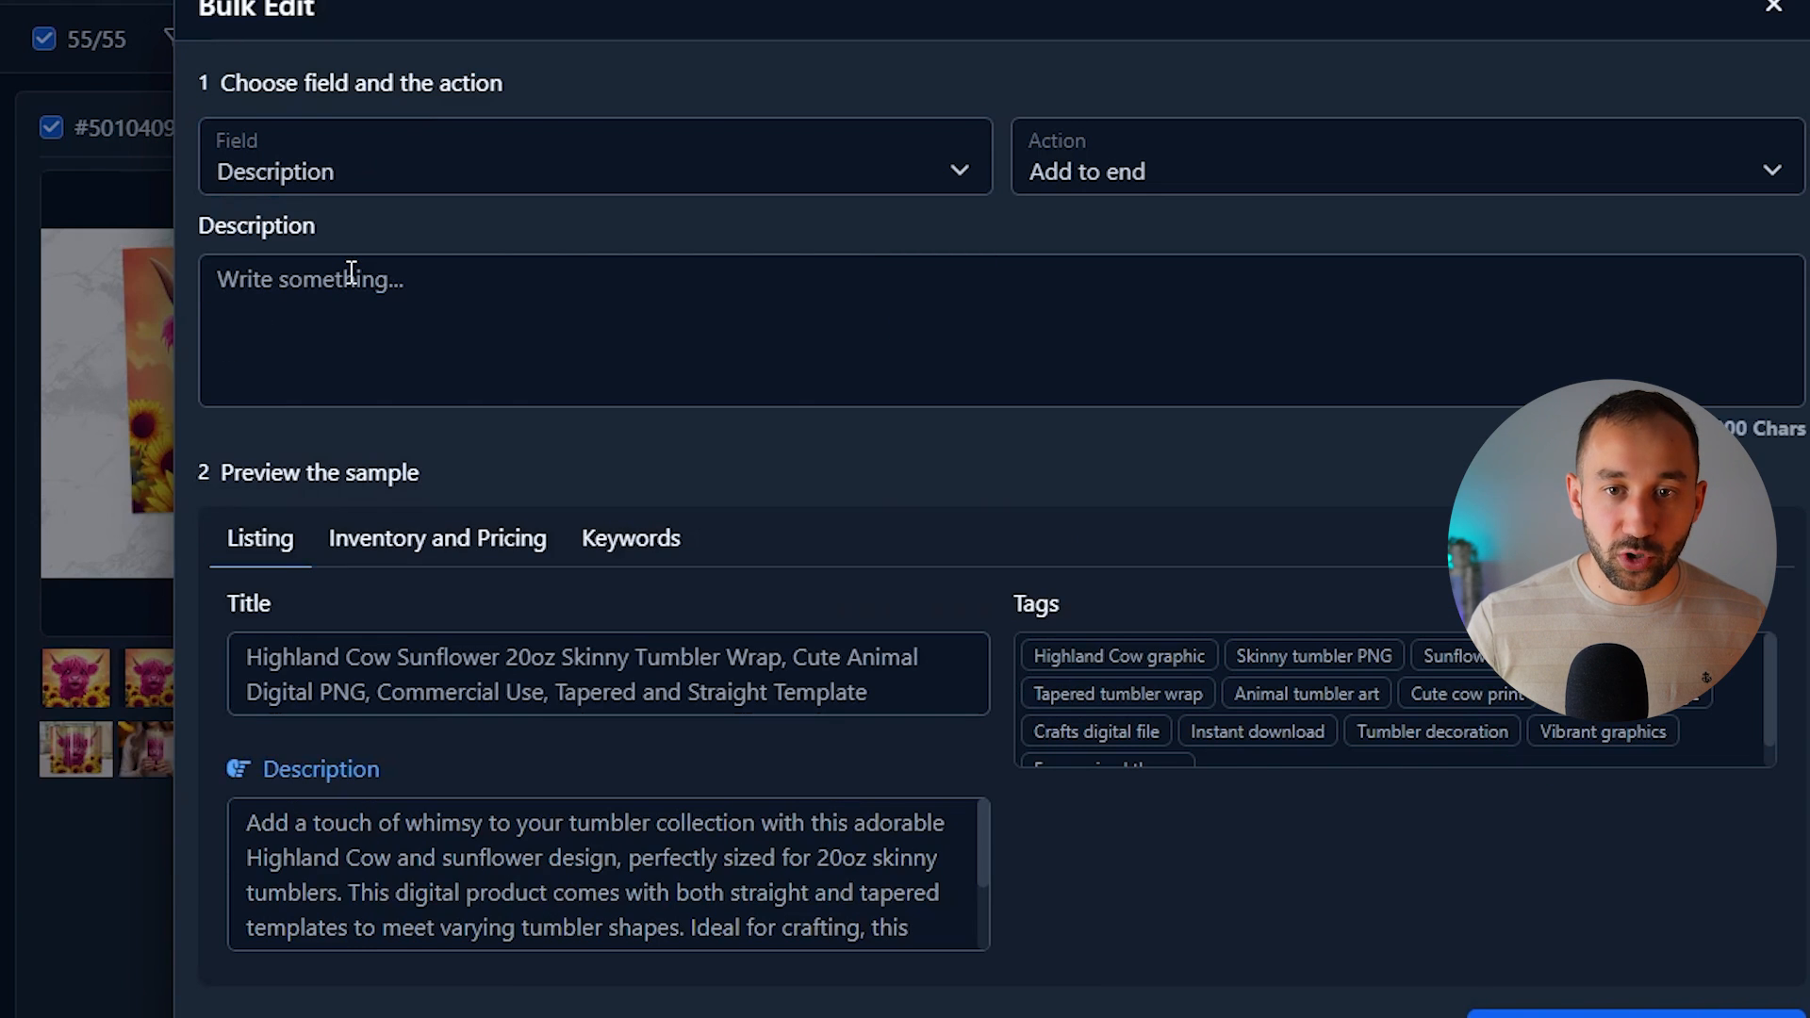
click(1185, 191)
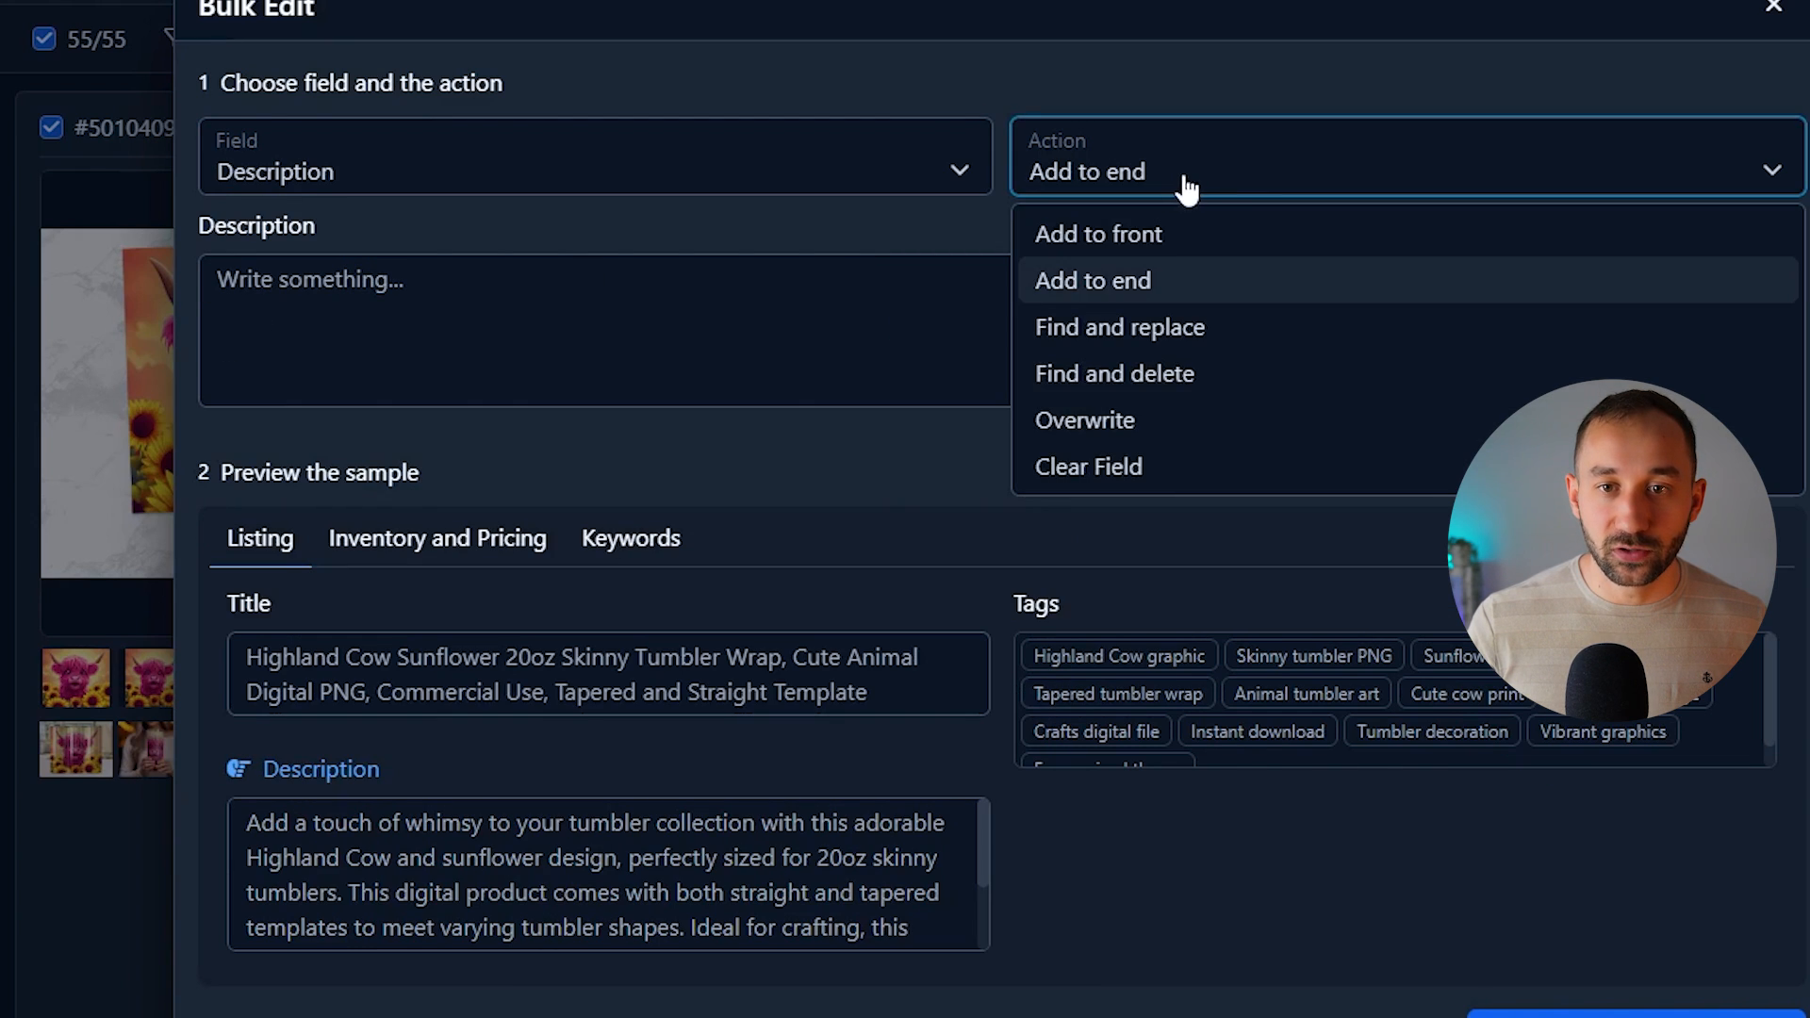
click(1275, 285)
click(353, 333)
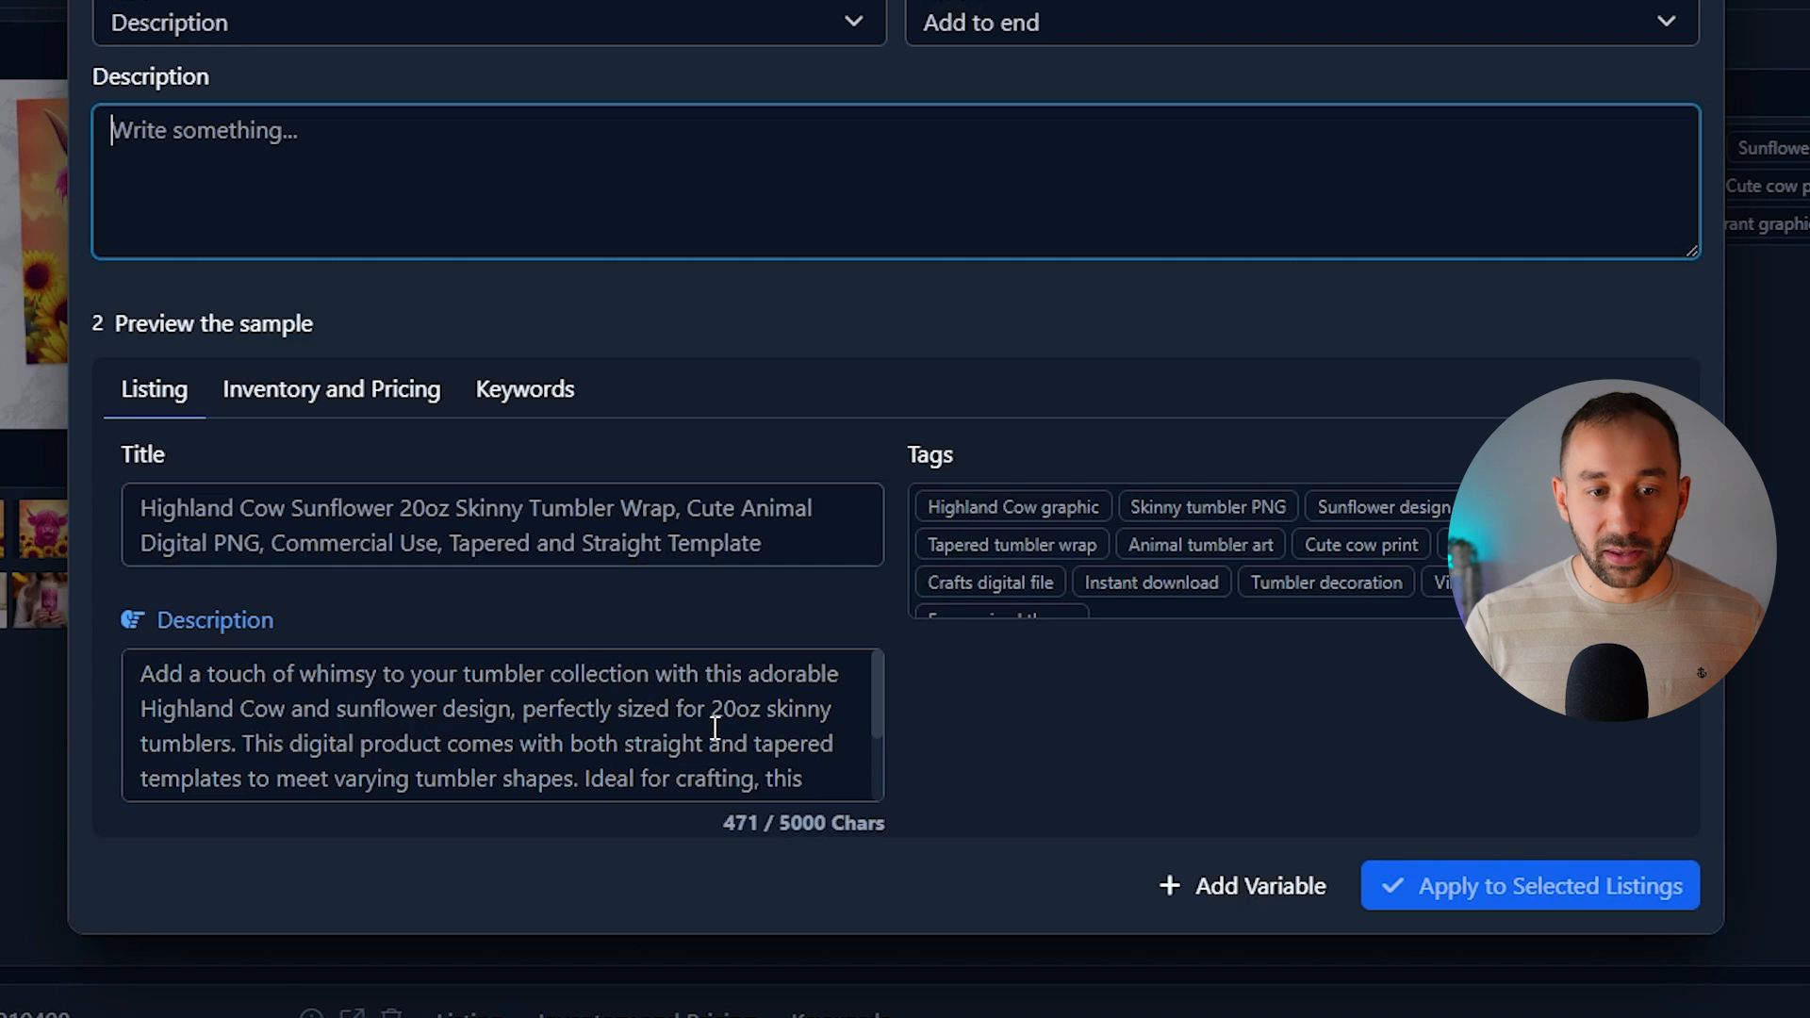
click(1677, 2)
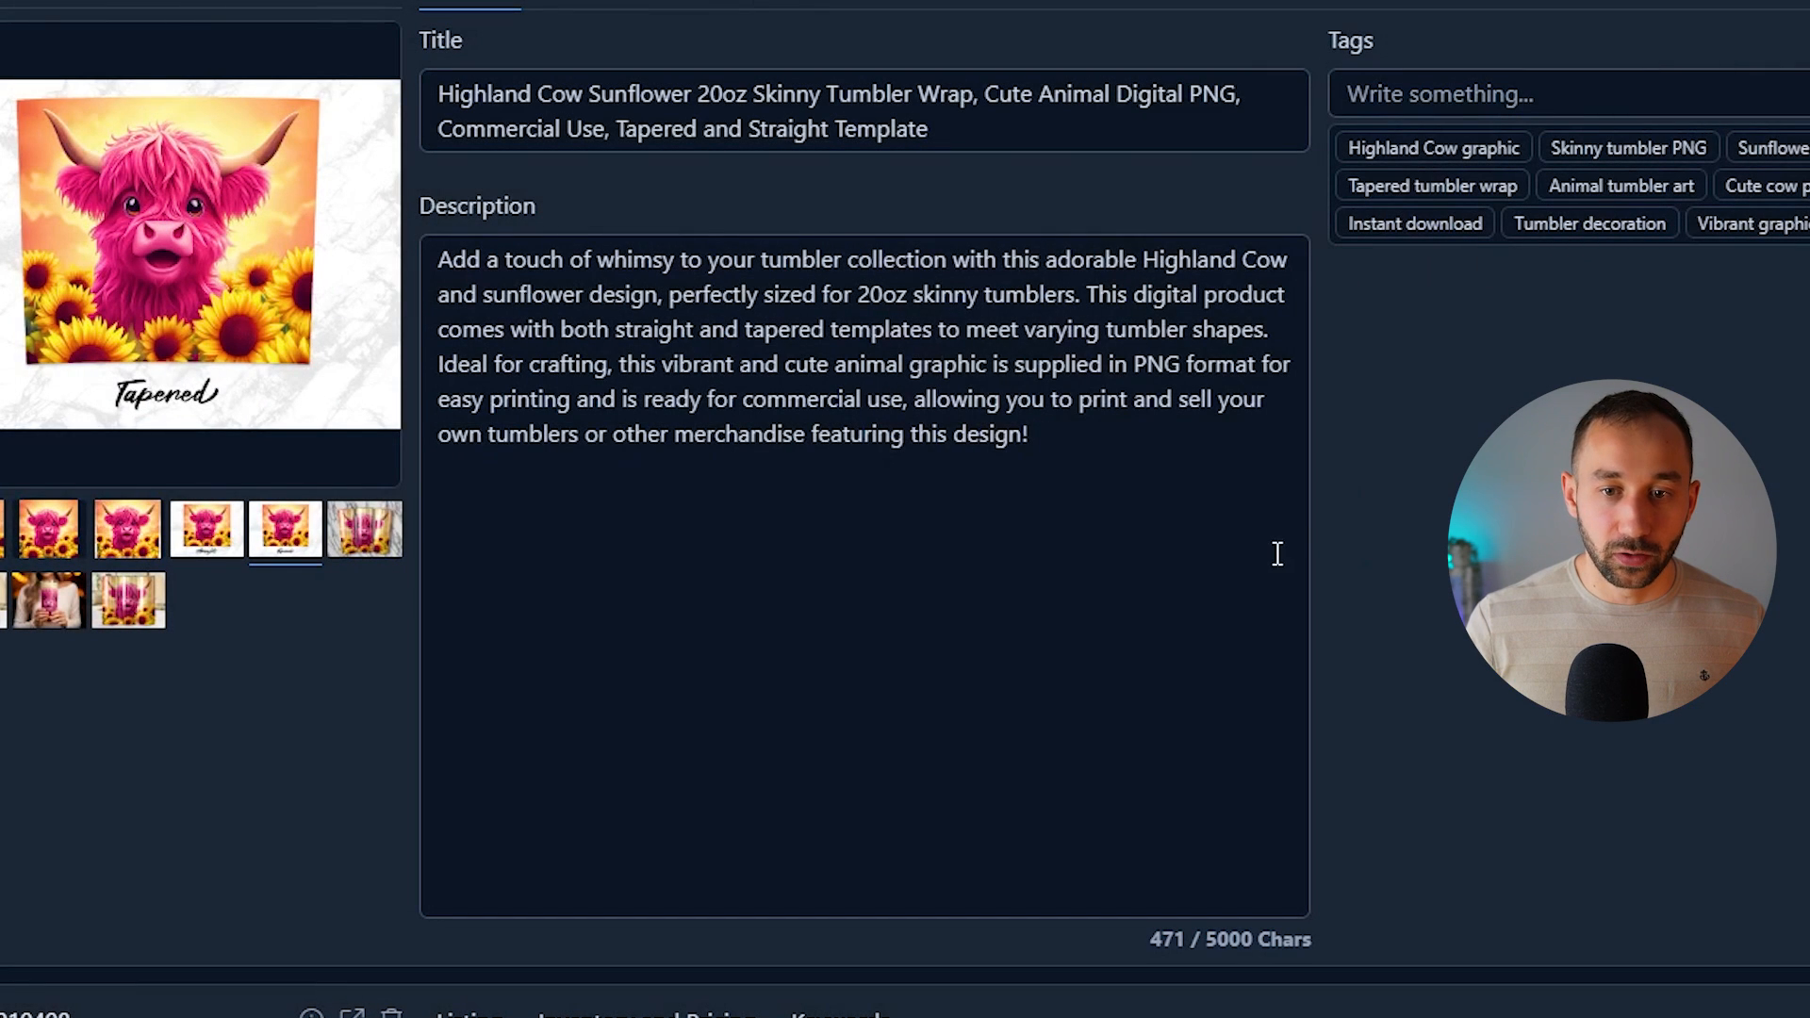
- Shrink the description box of the Highland Cow Sunflower listing to just below its text and look over the listings
click(869, 558)
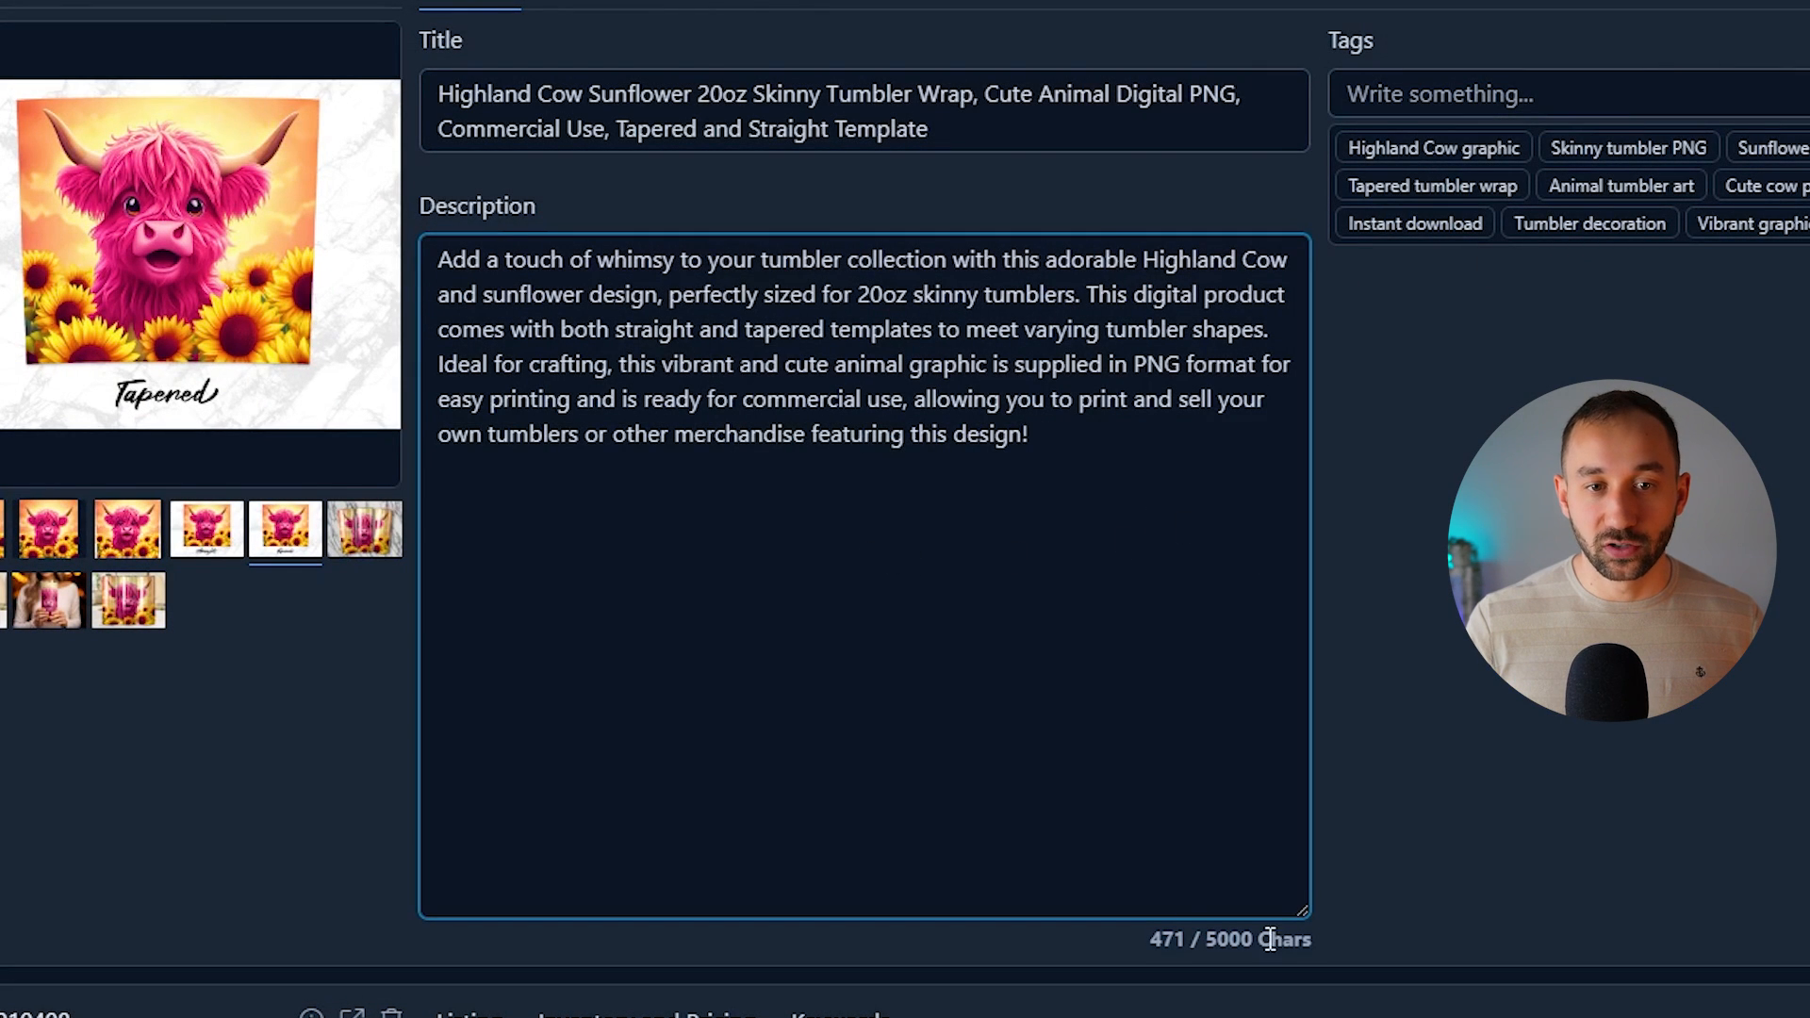
drag(1301, 908, 1340, 510)
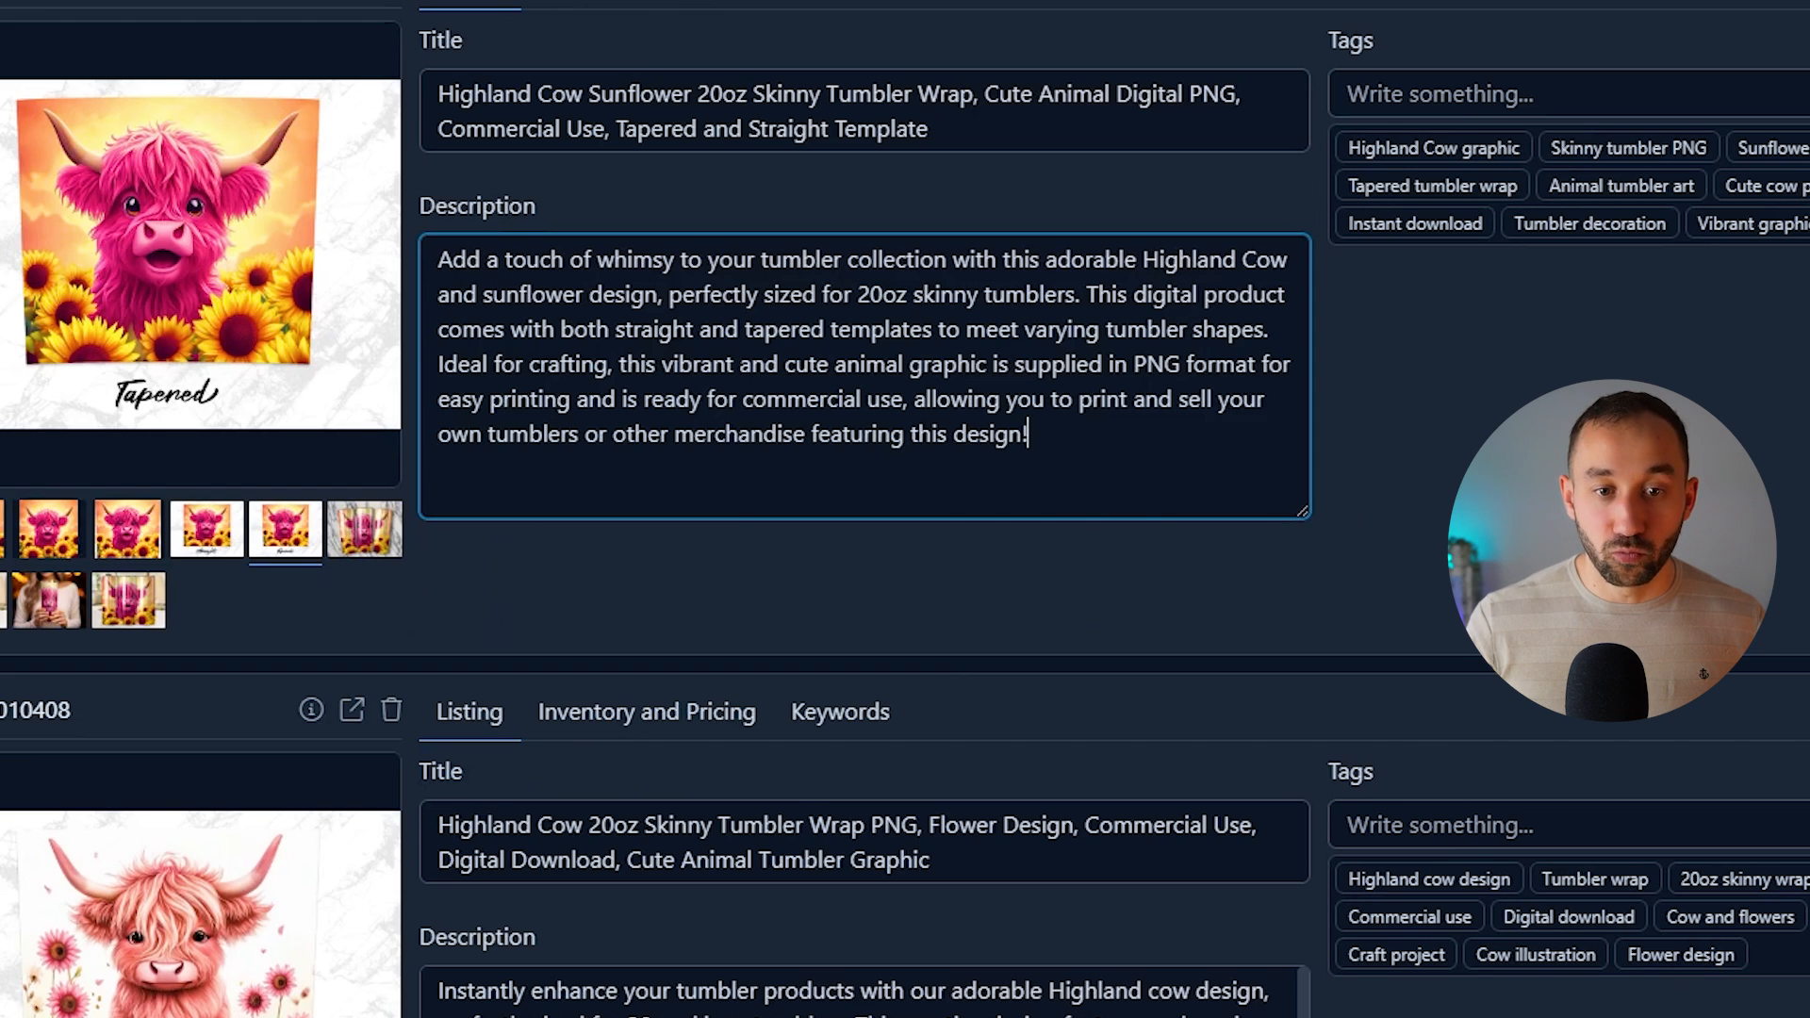
click(1509, 528)
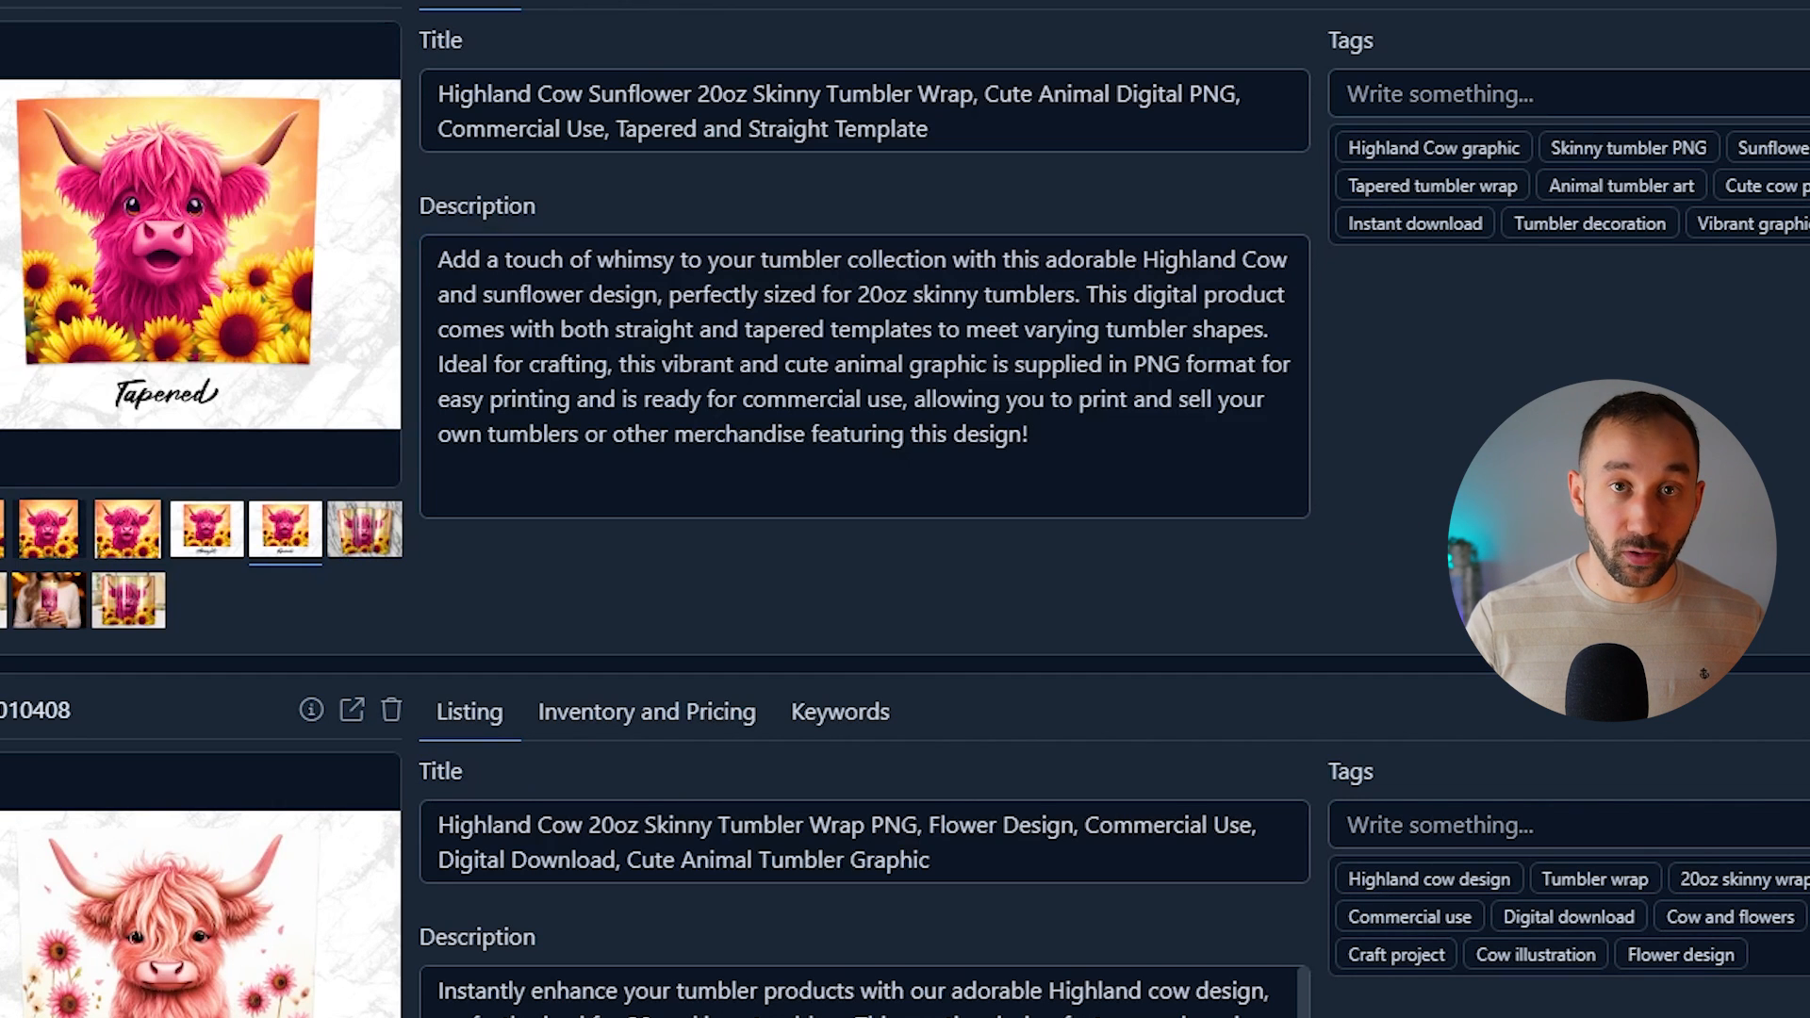
scroll(1508, 528, down, 7)
scroll(1508, 527, up, 7)
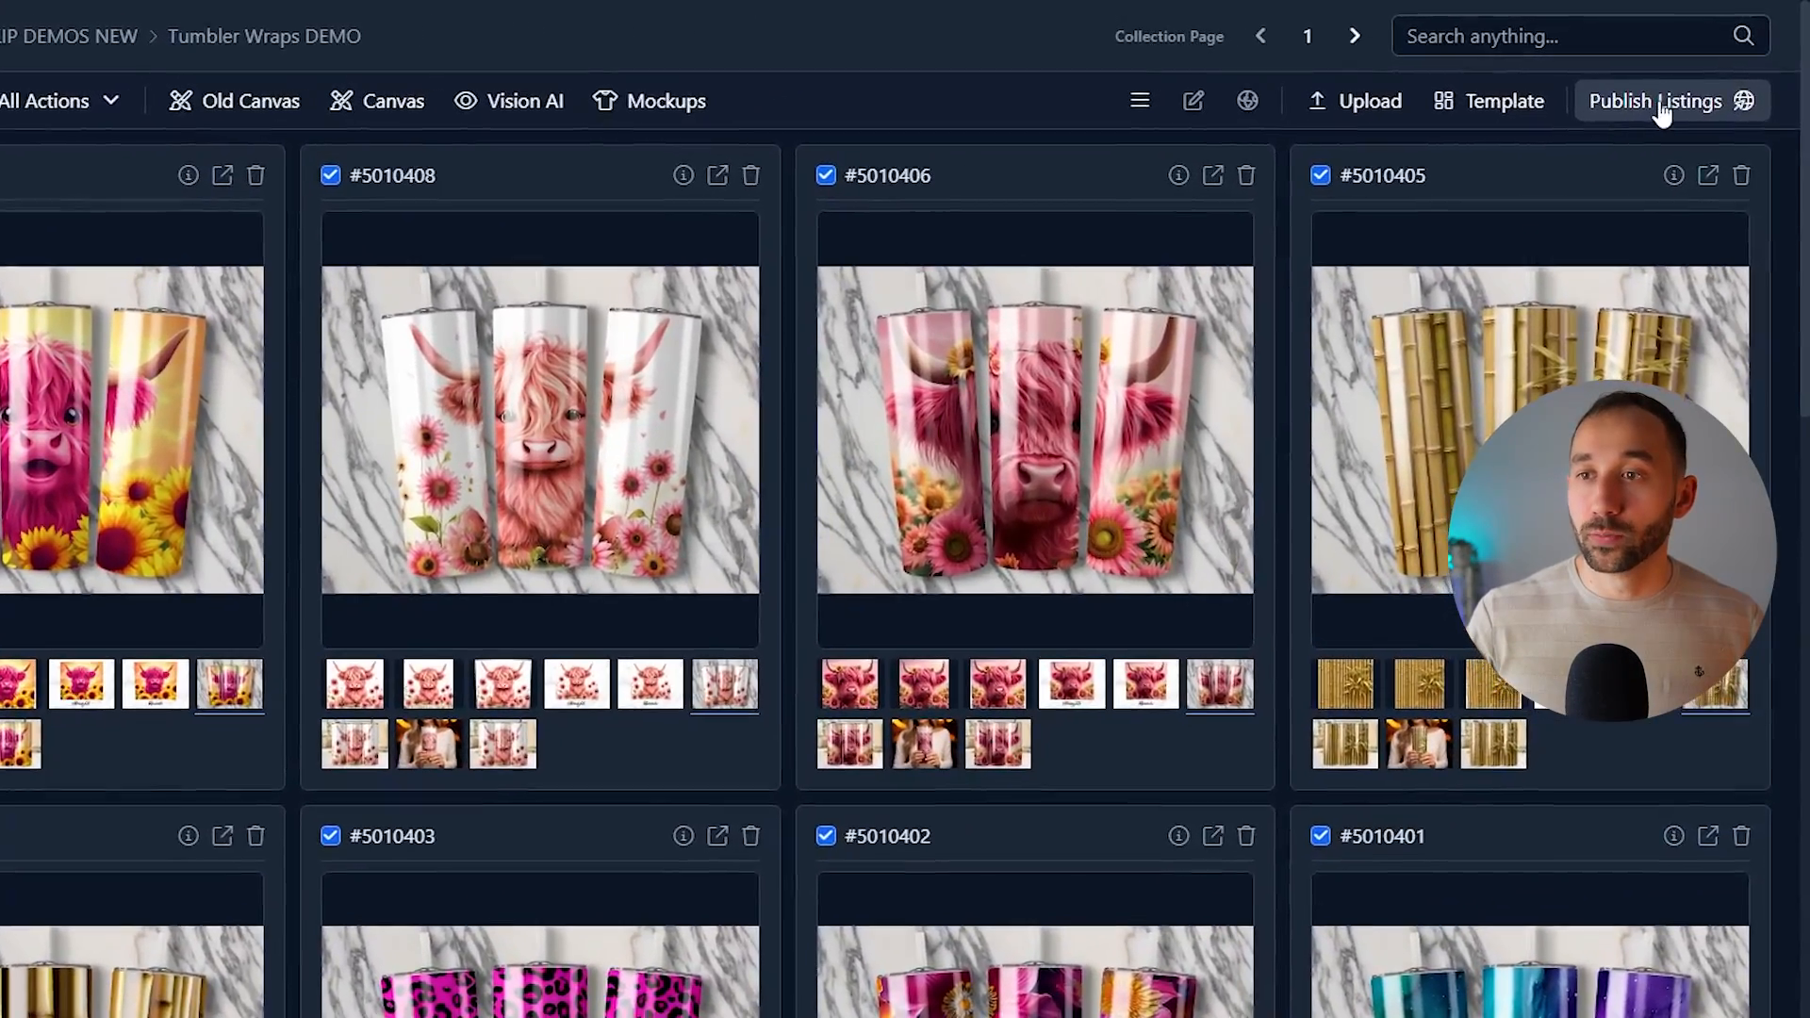
- Start digital publishing of the selected listings in the "Select files to sell" mode with the Straight and Tapered files
click(1661, 111)
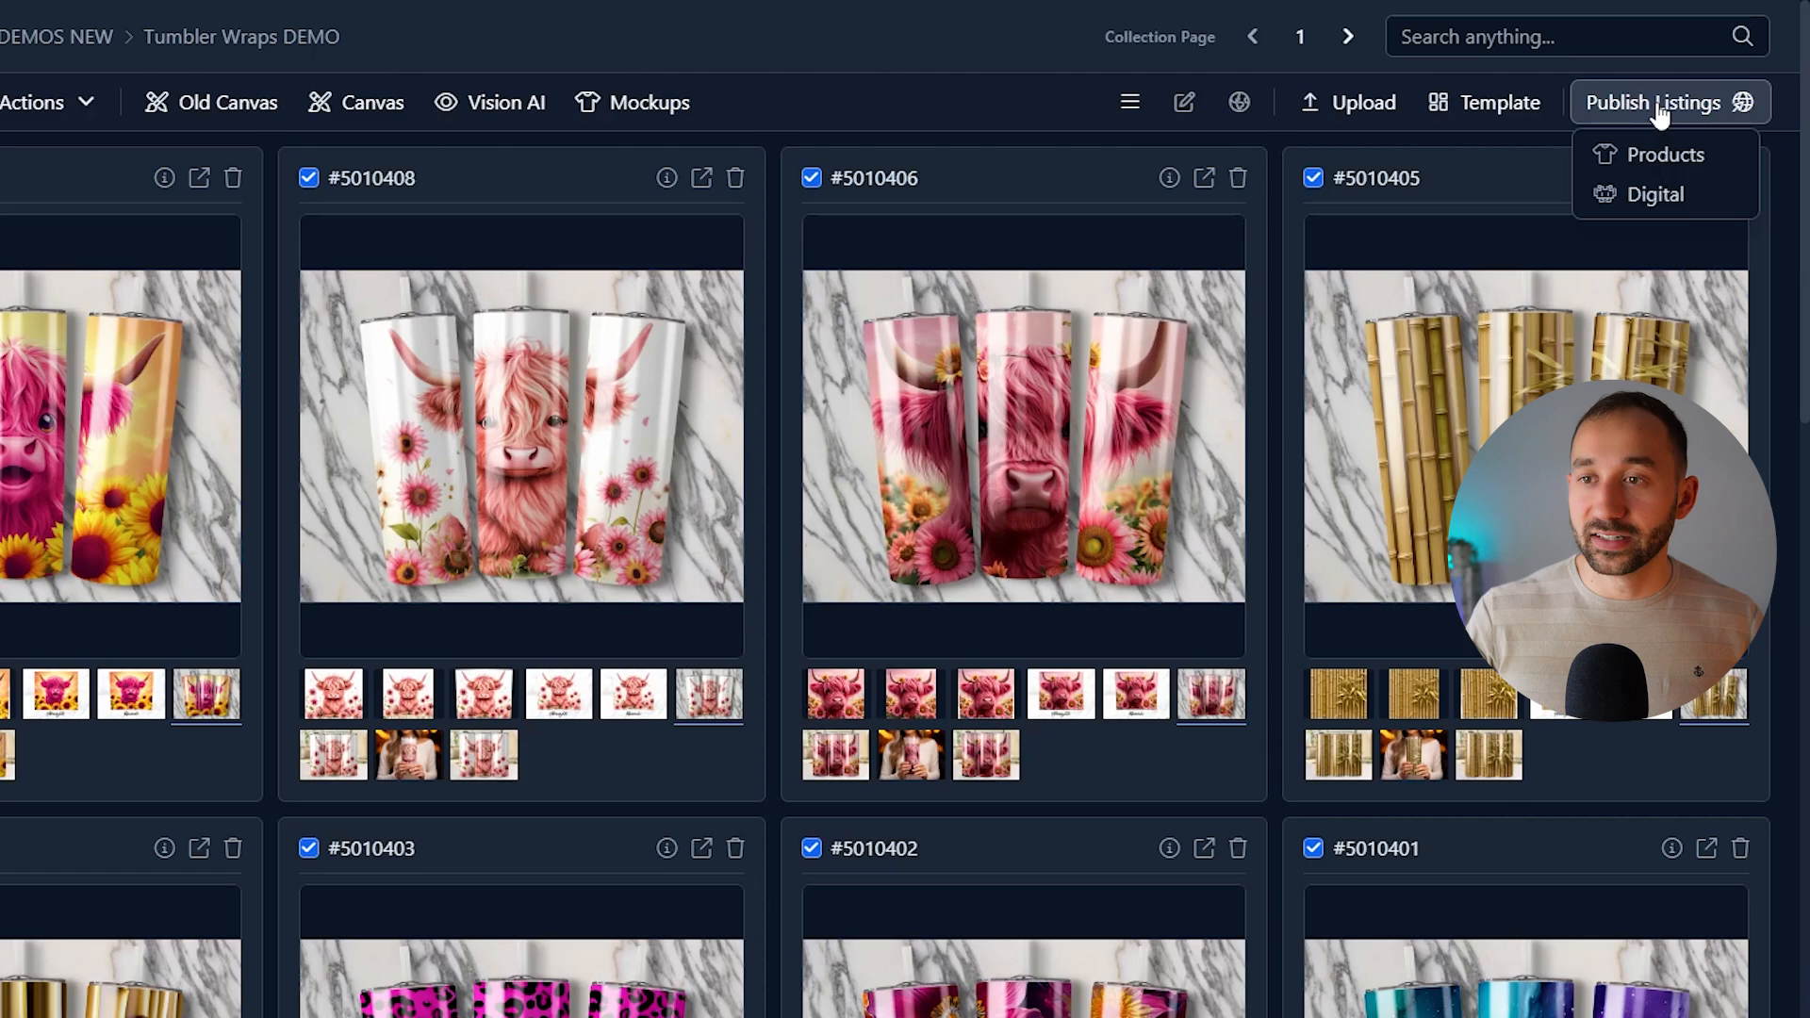
click(1676, 200)
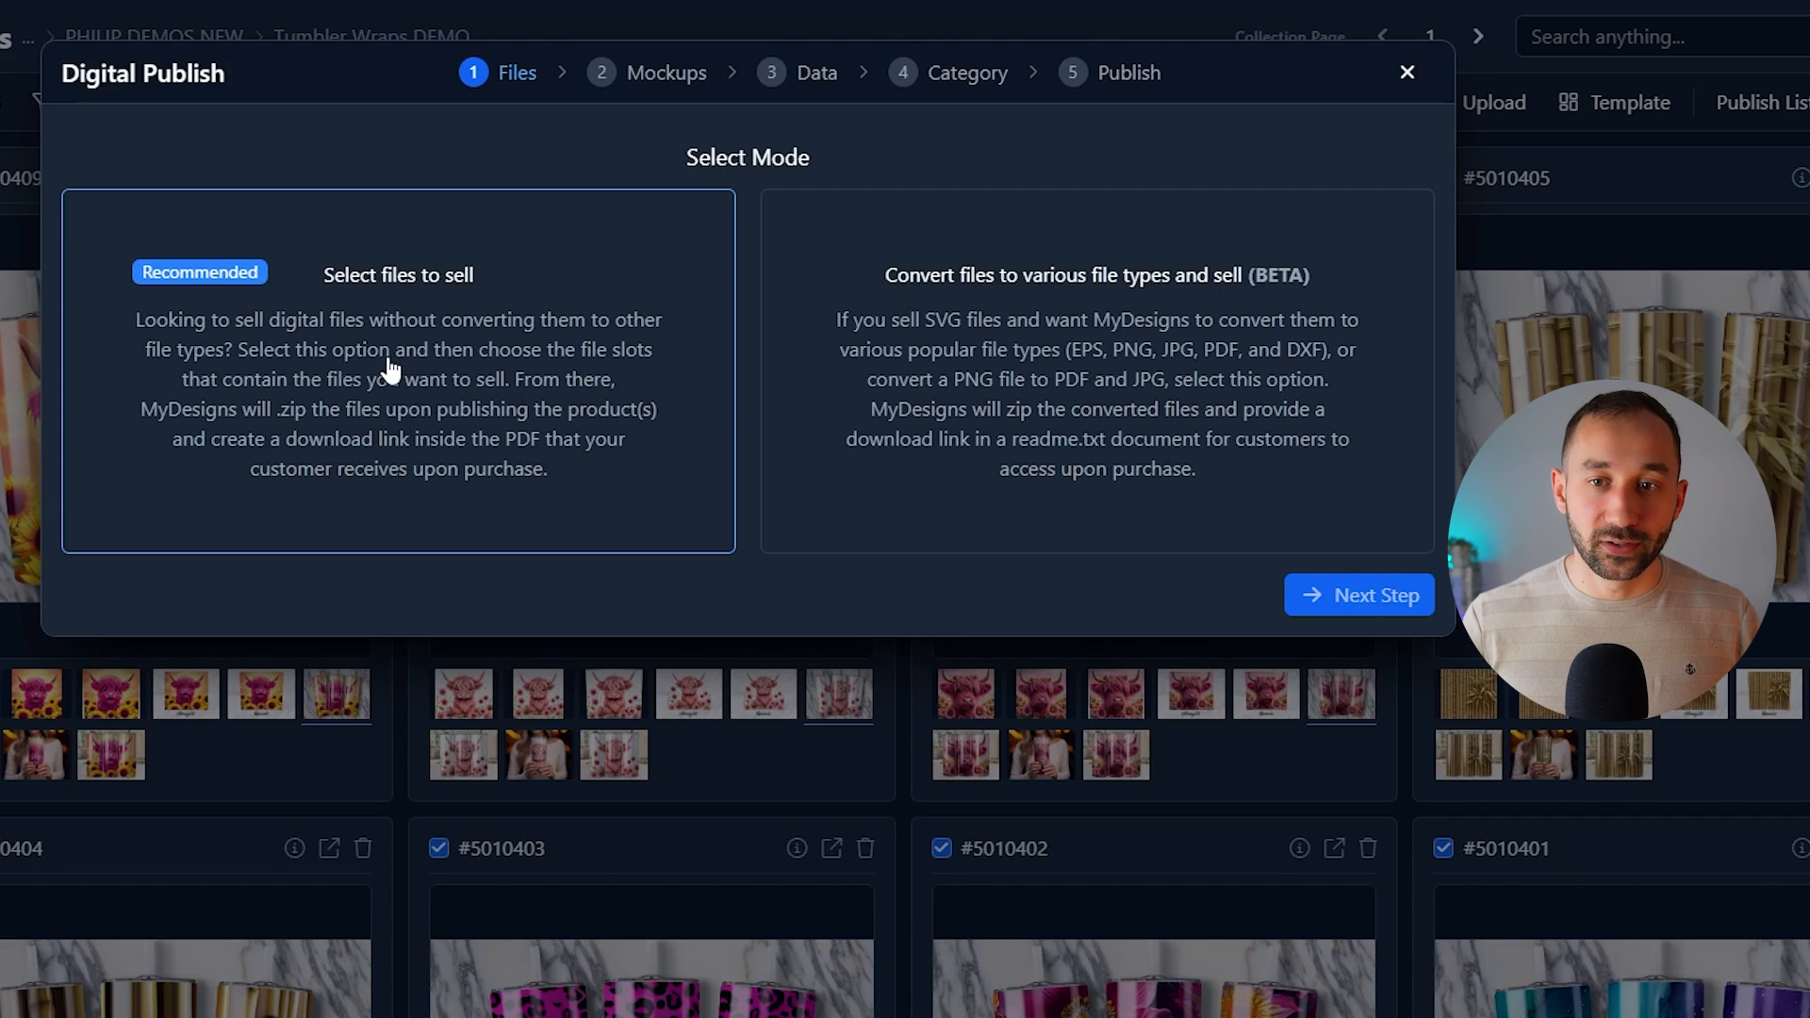
click(390, 370)
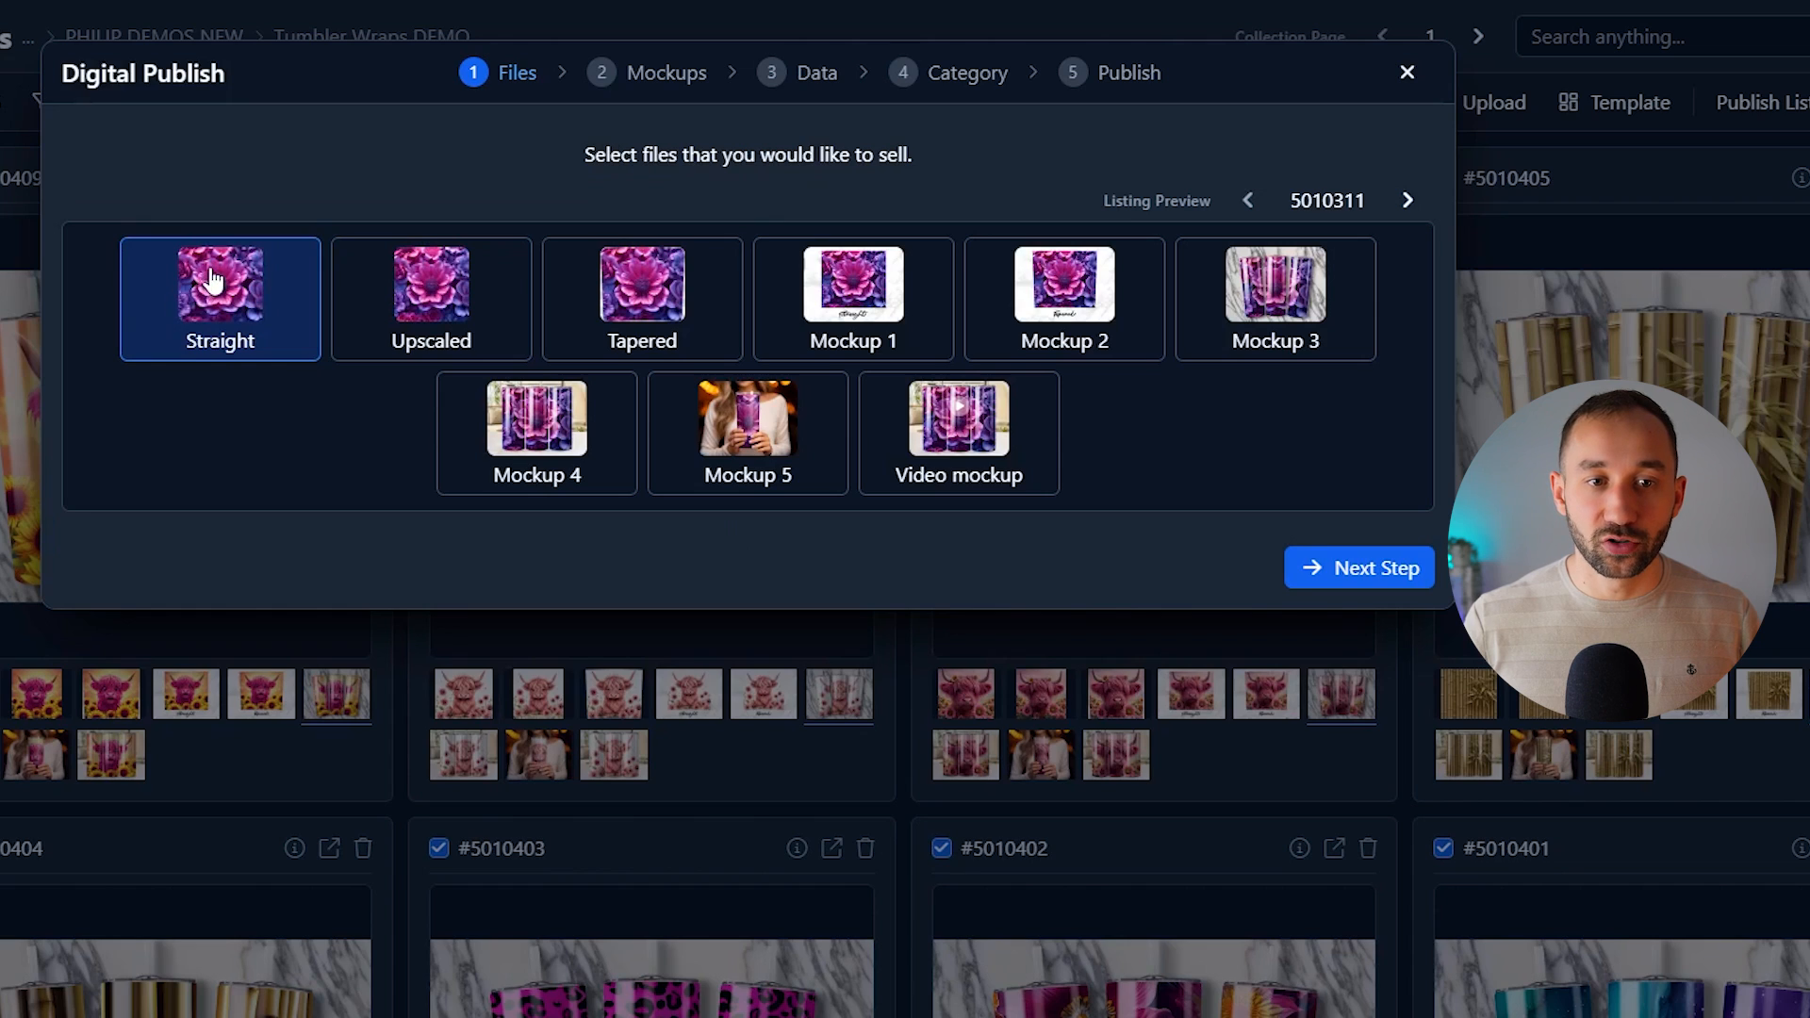
click(667, 287)
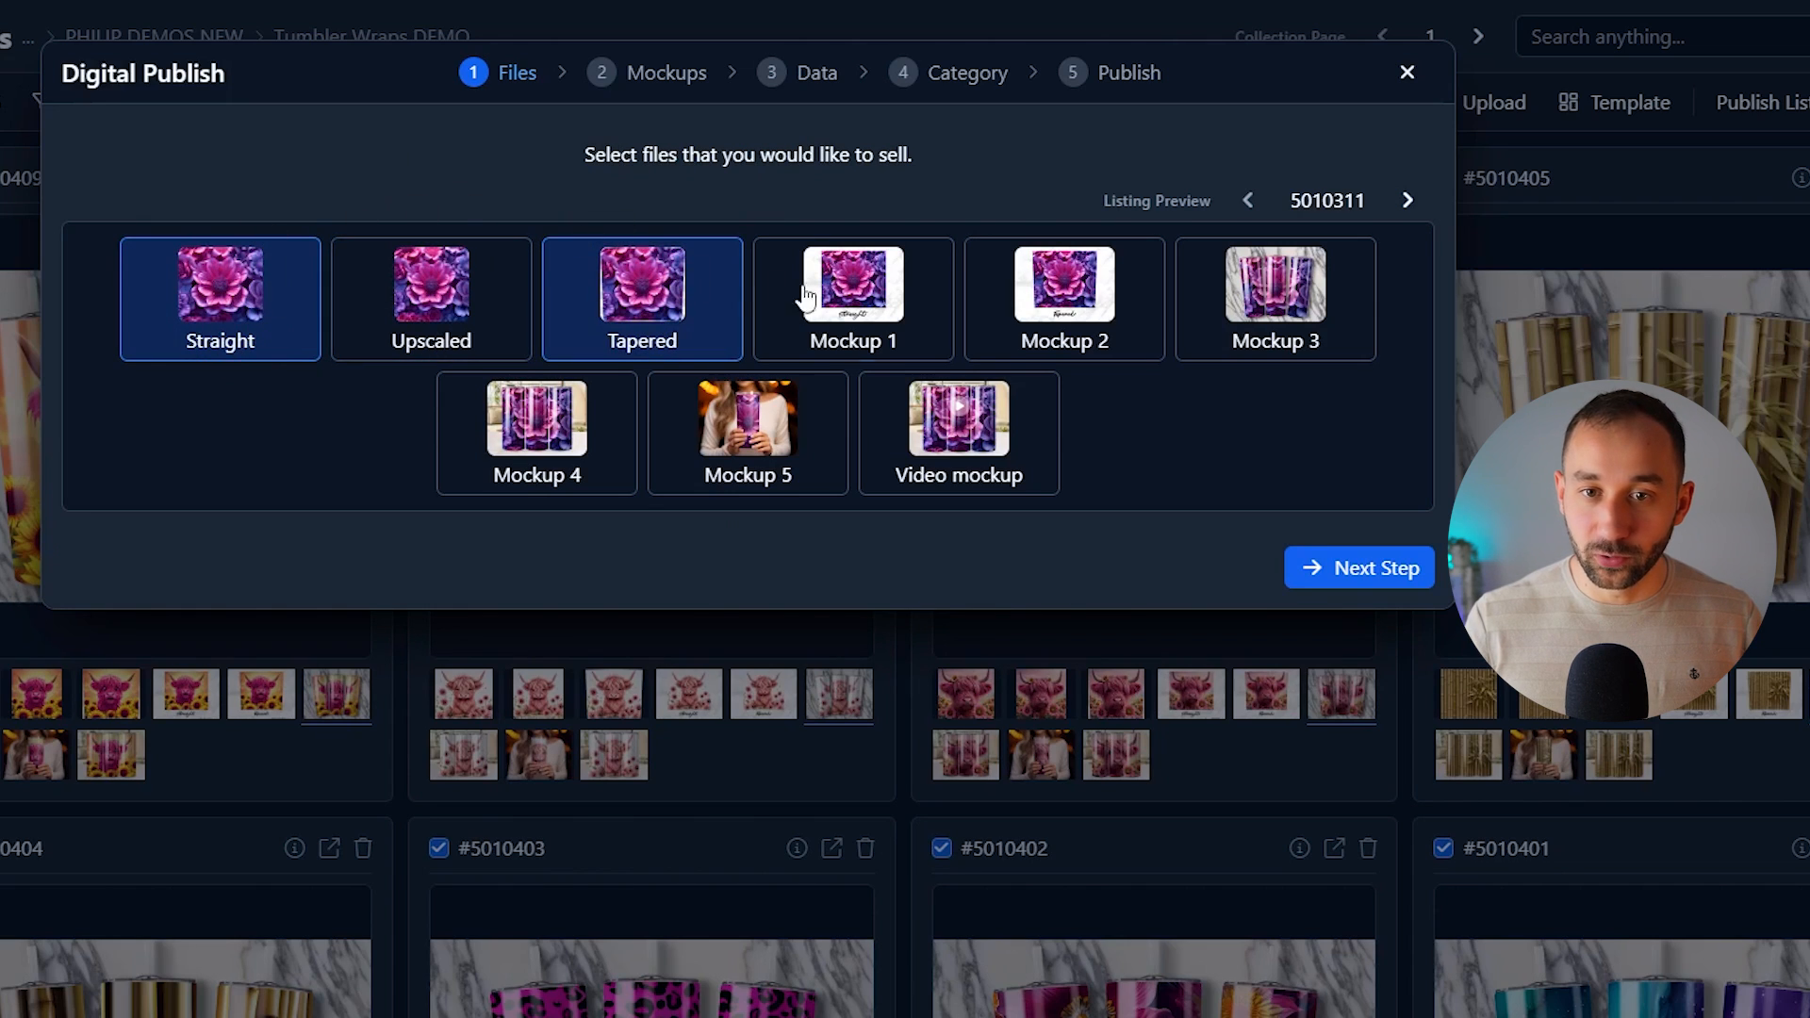
click(1353, 566)
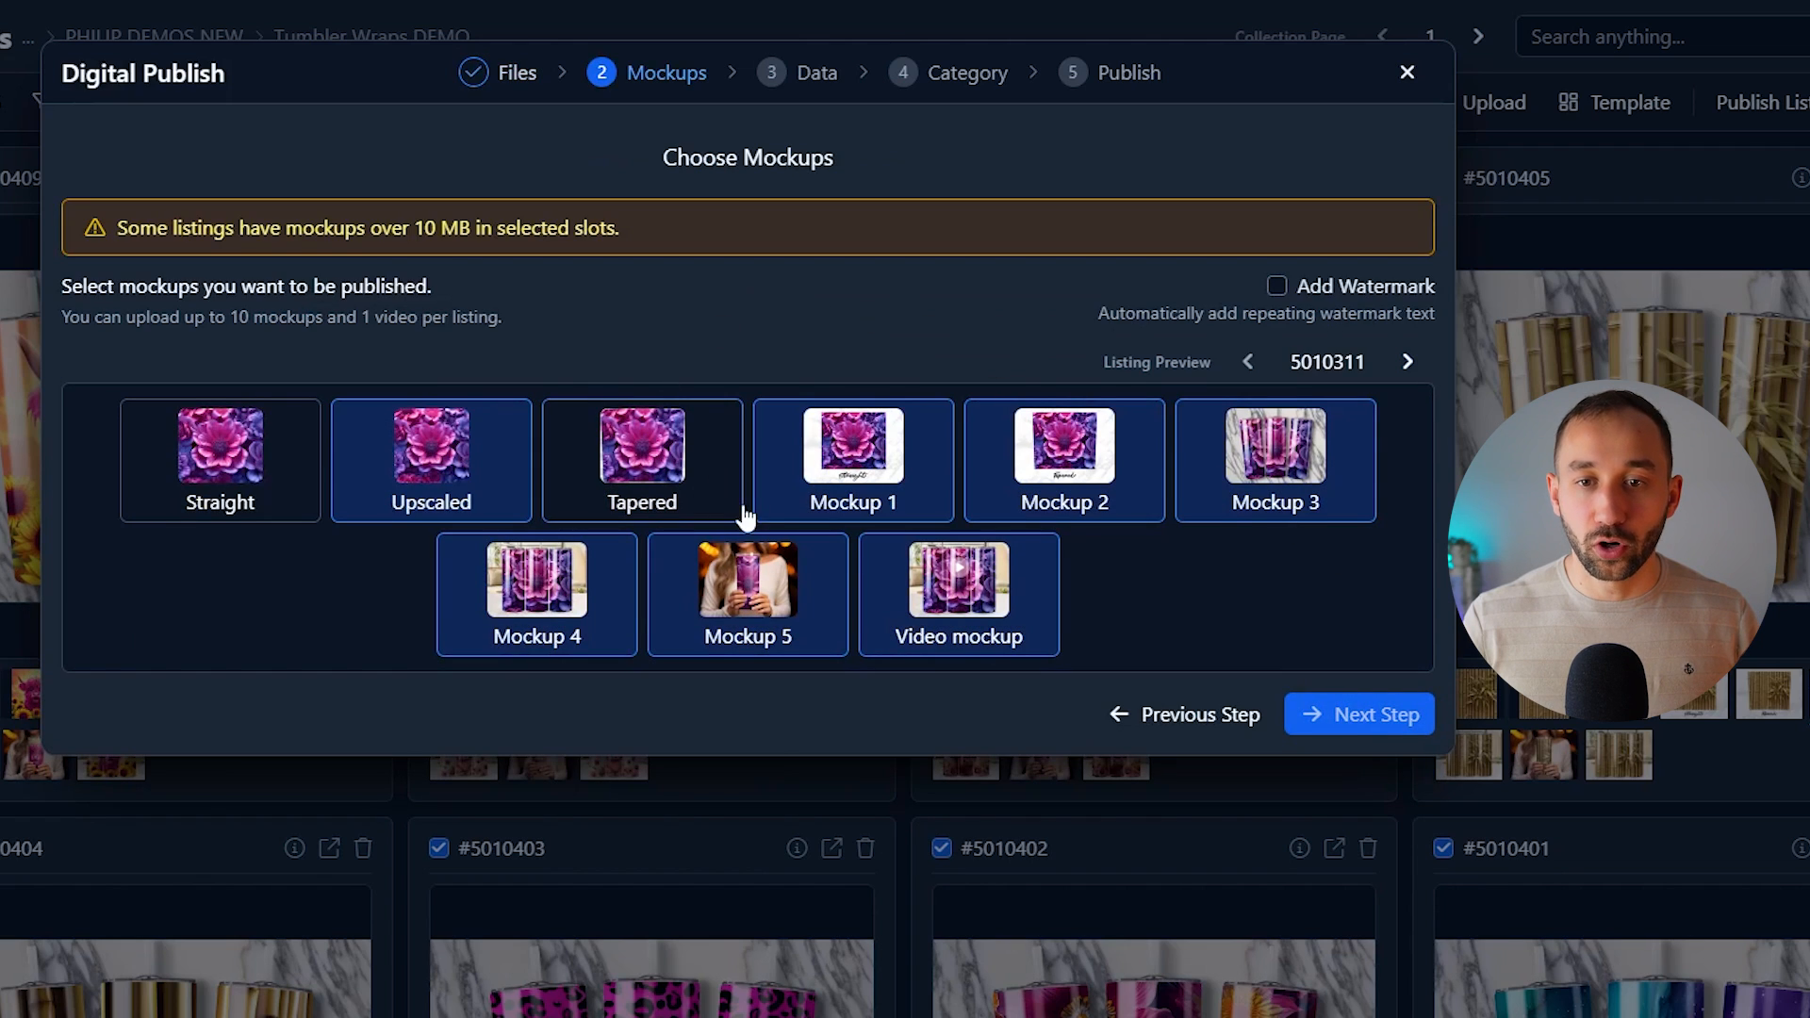
- Exclude the Upscaled image from the published mockups and add the watermark text "SHOPNAME"
click(452, 462)
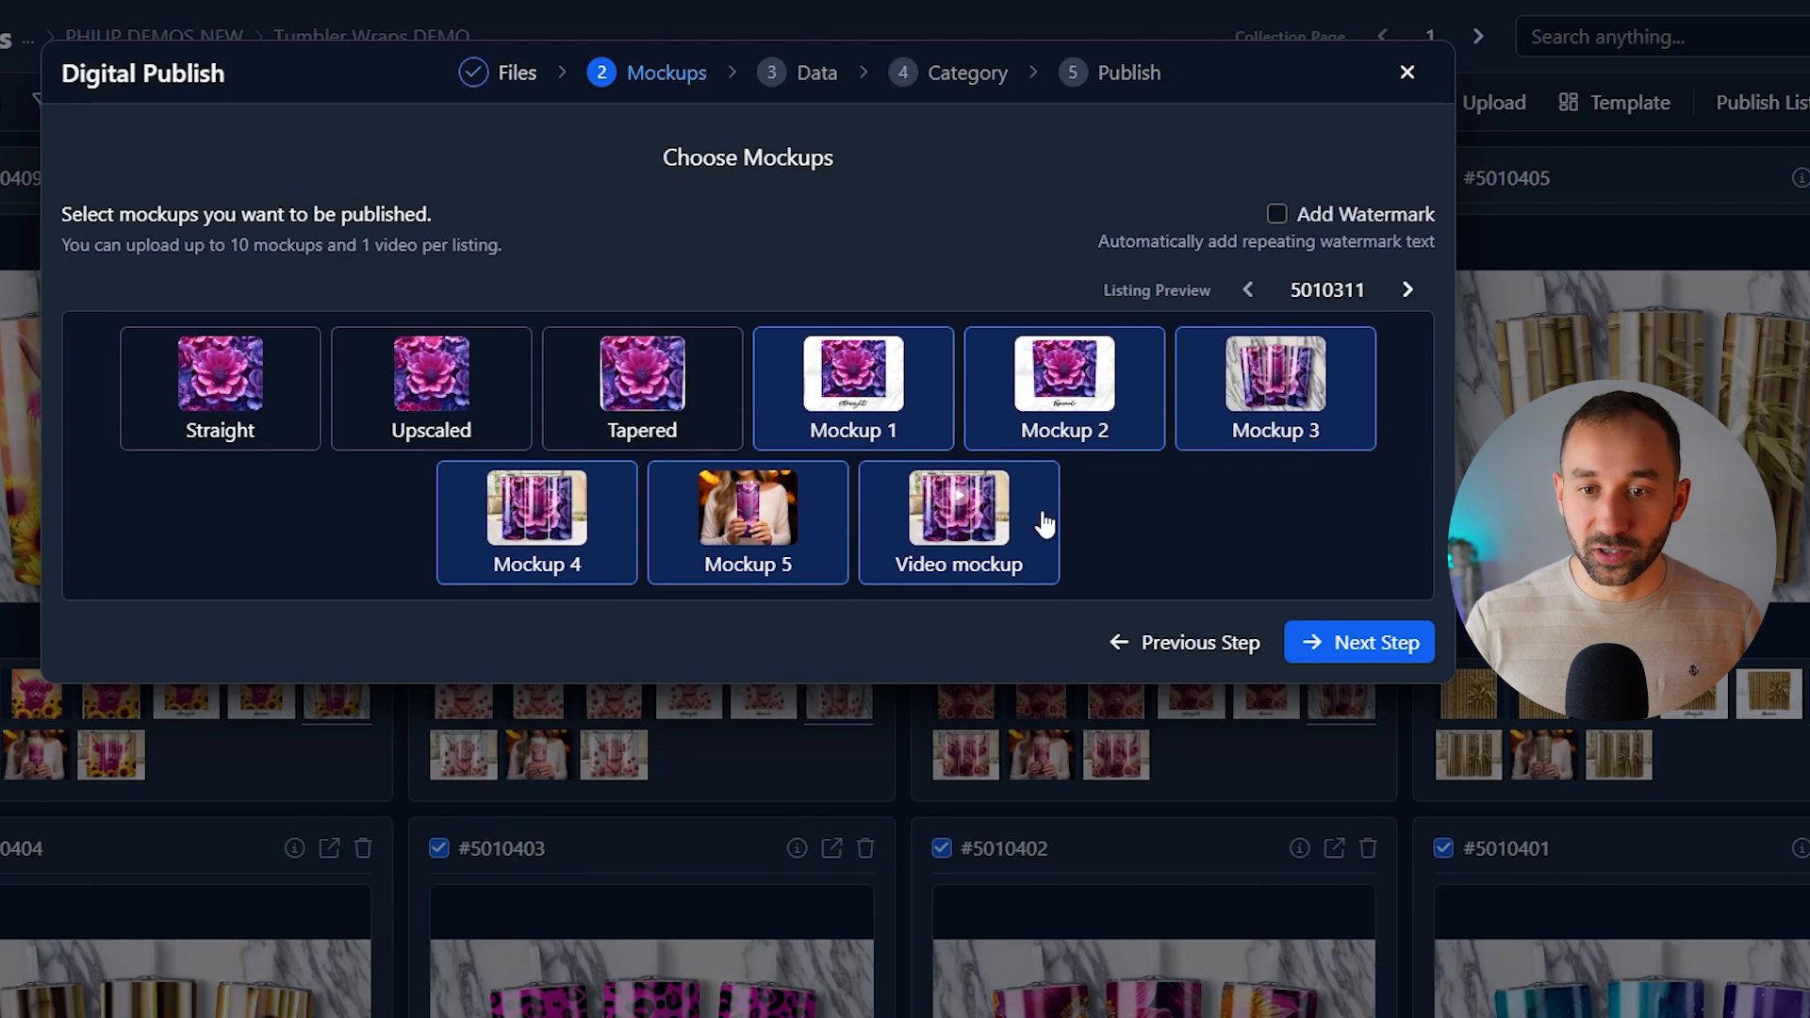
click(1277, 215)
click(1278, 247)
text(SHOP)
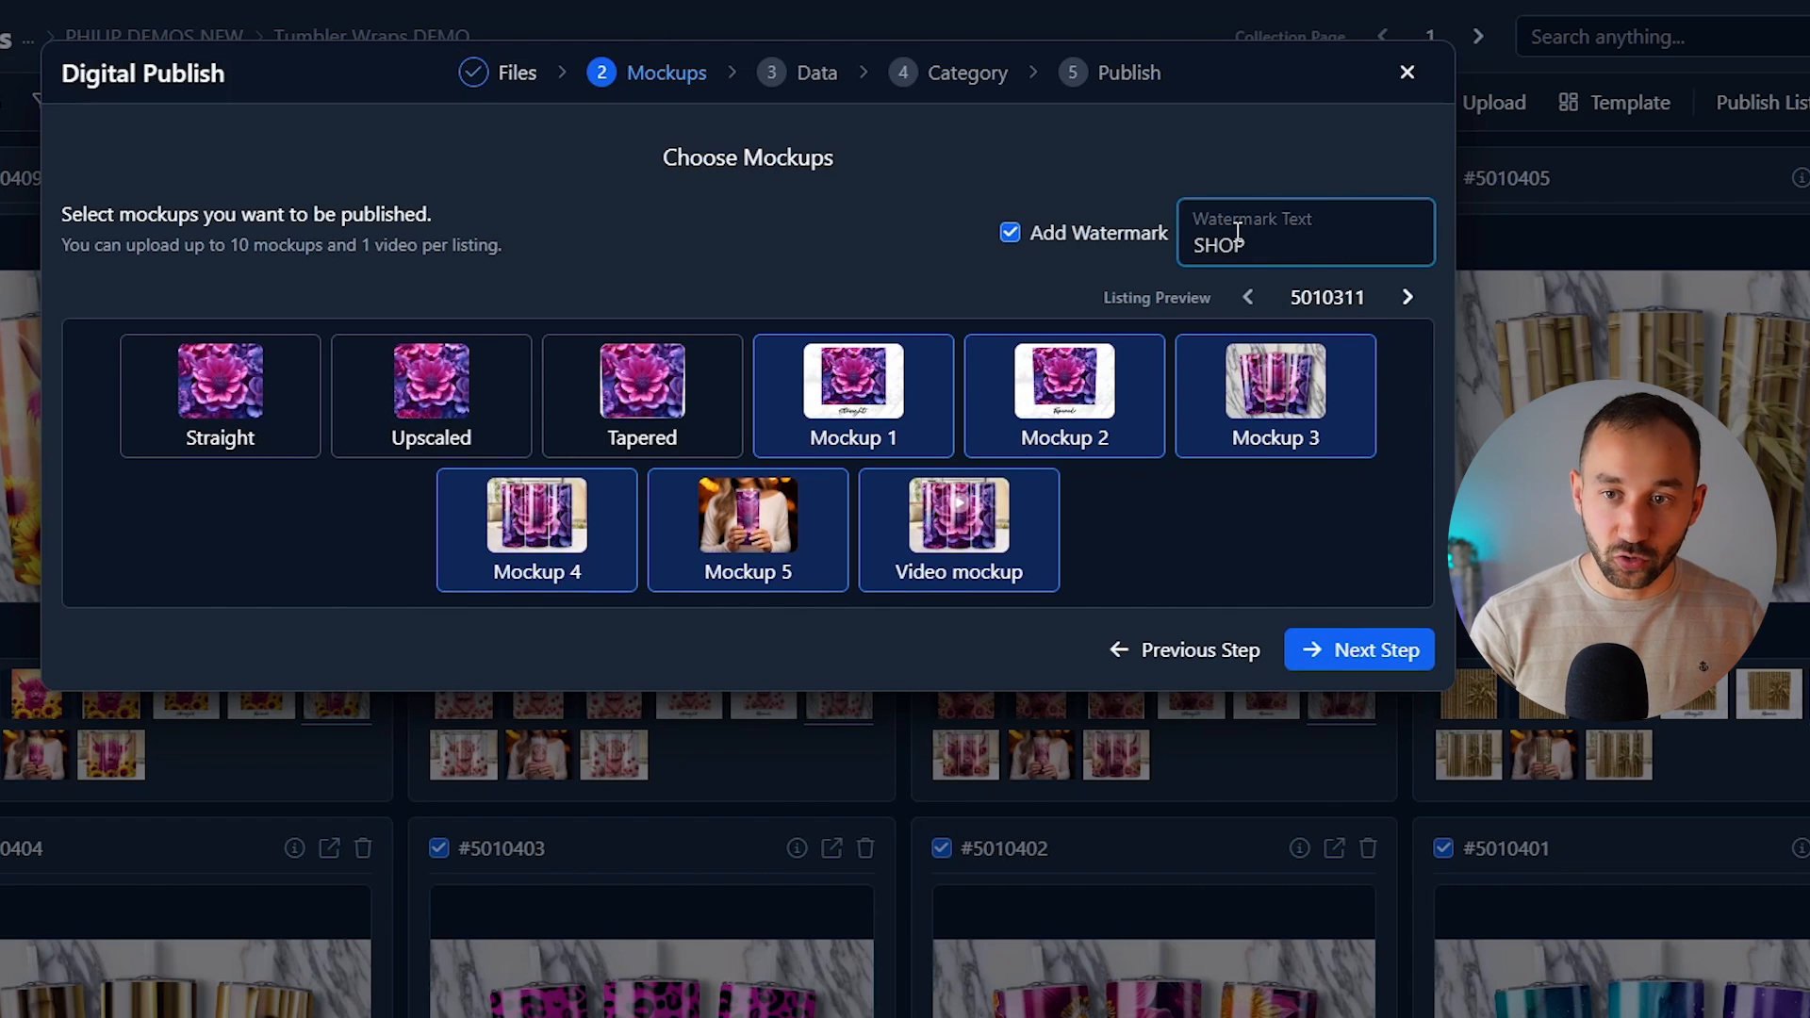
text(NAME)
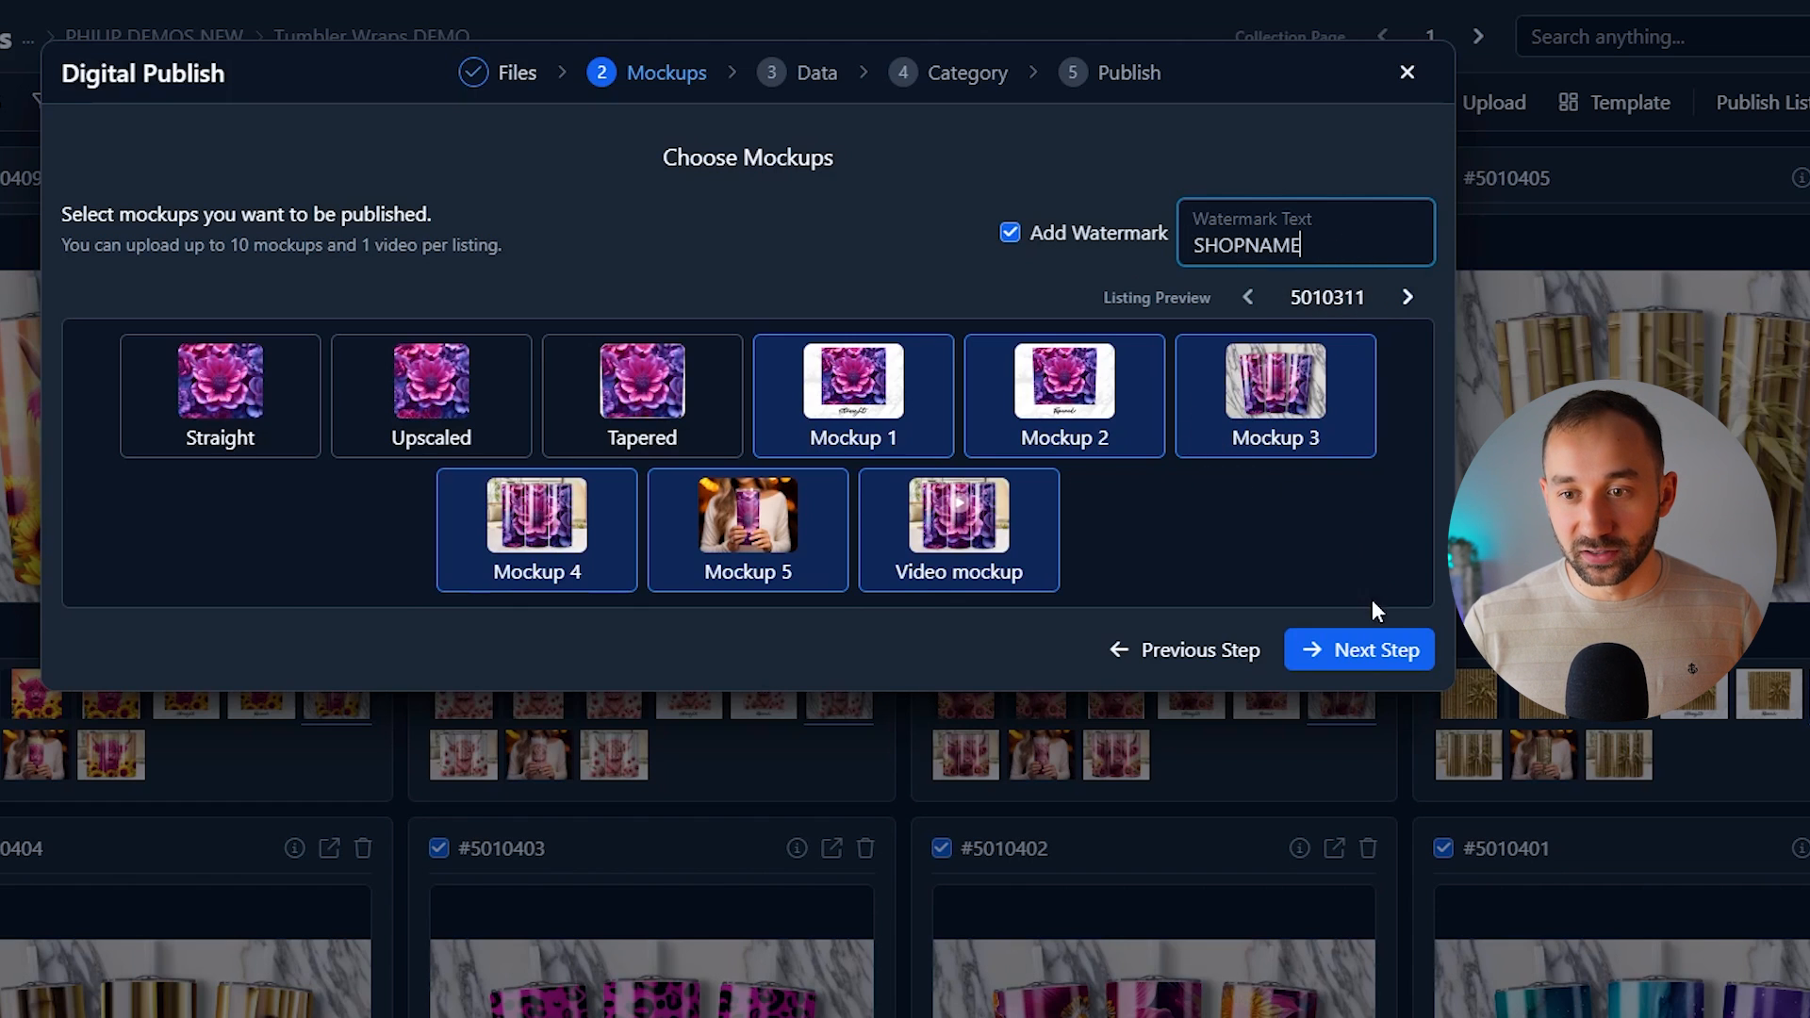
click(1363, 649)
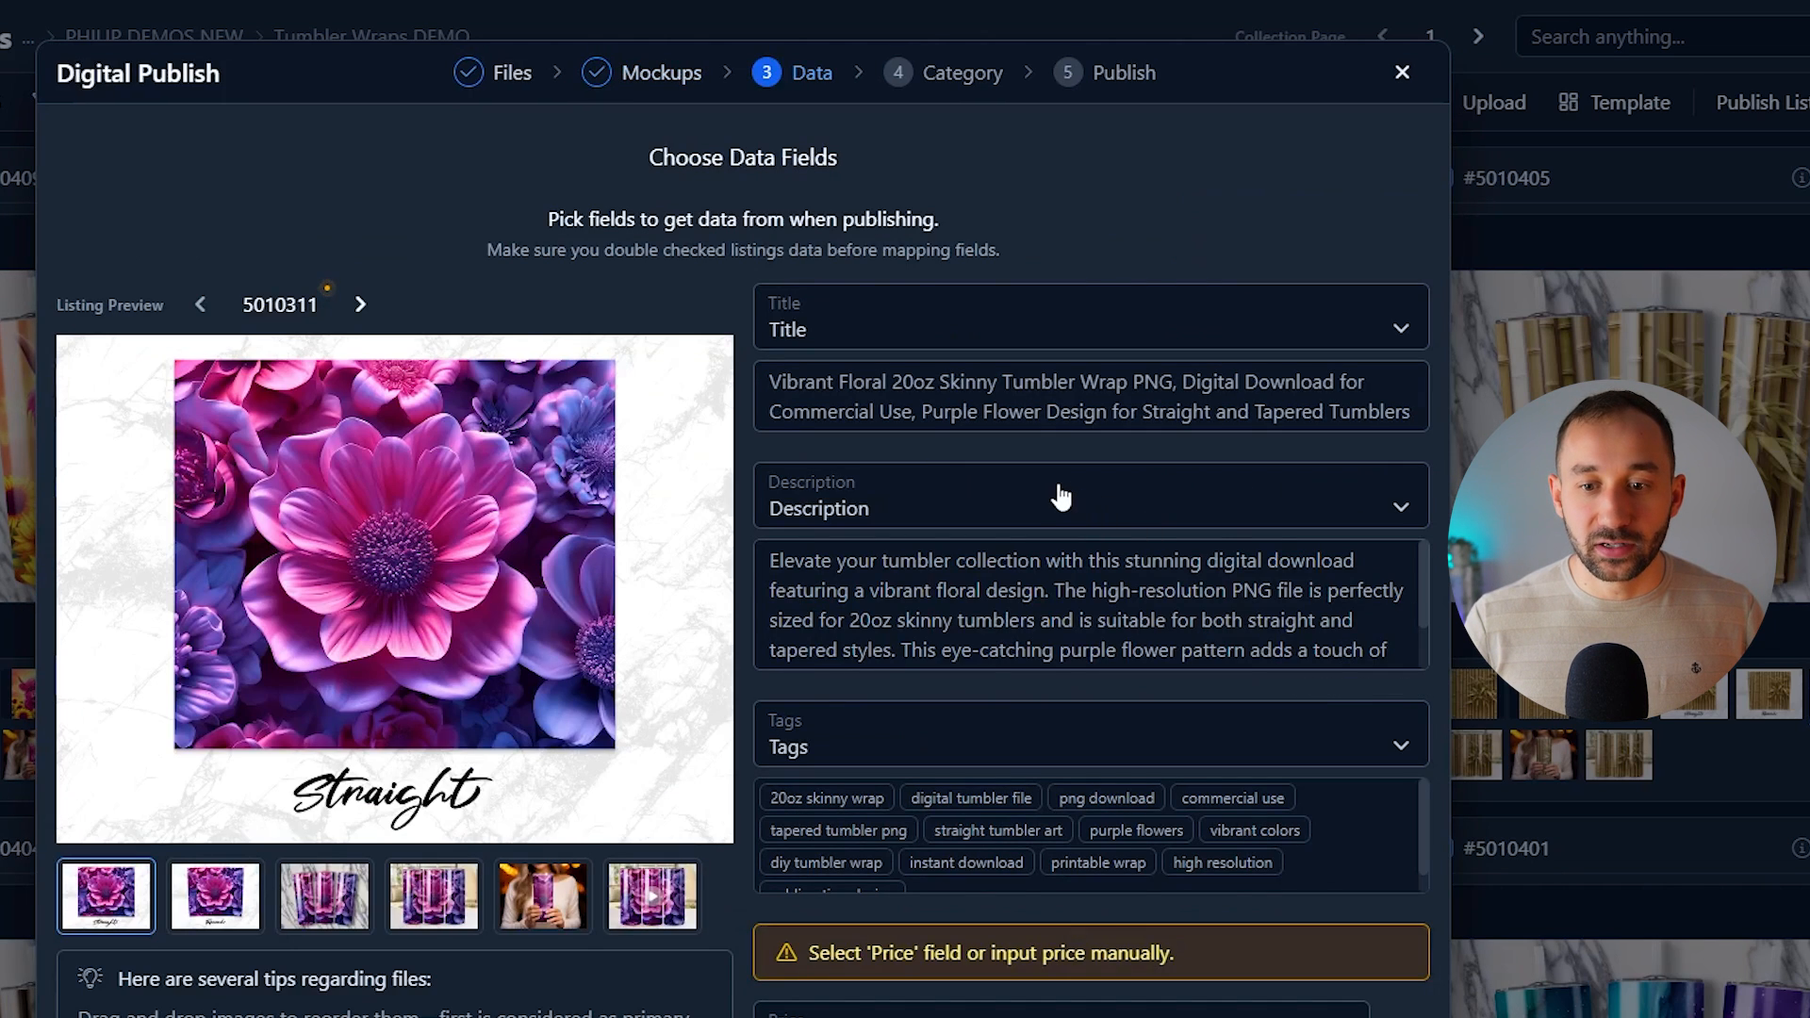
- Bulk edit the listings to a price of 7.99 and a quantity of 999
scroll(1061, 497, down, 5)
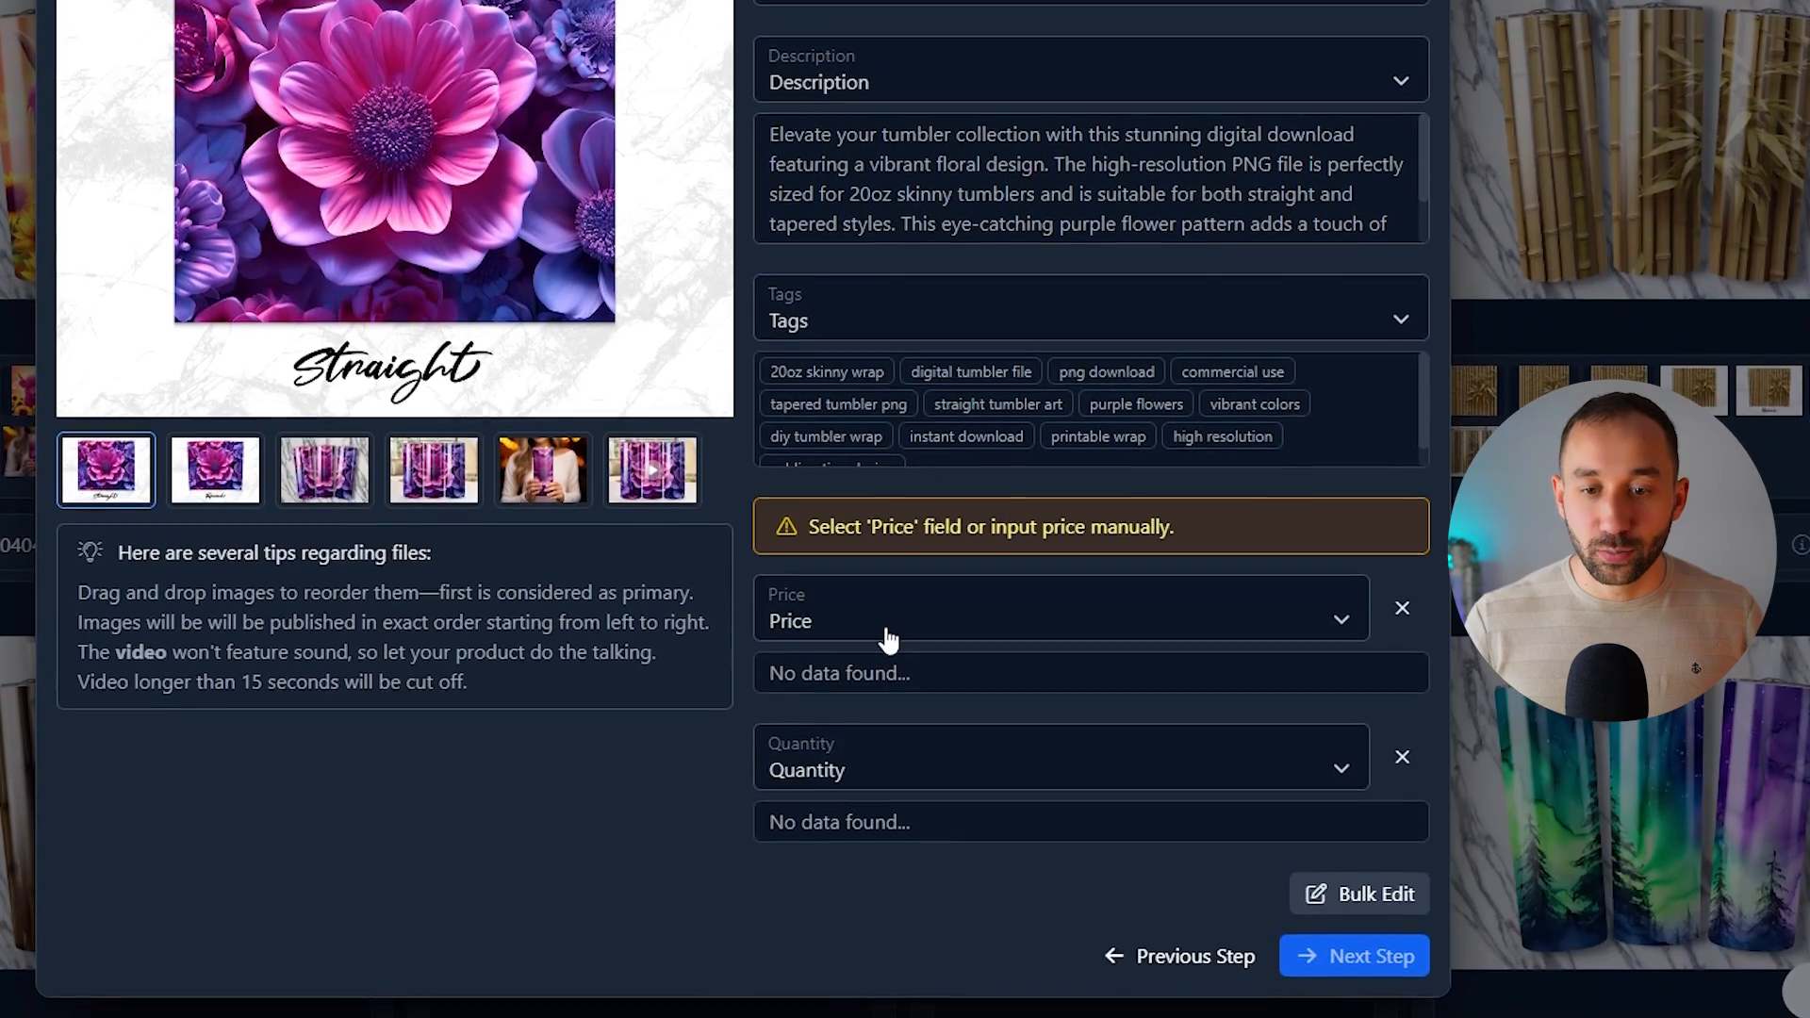
click(1353, 903)
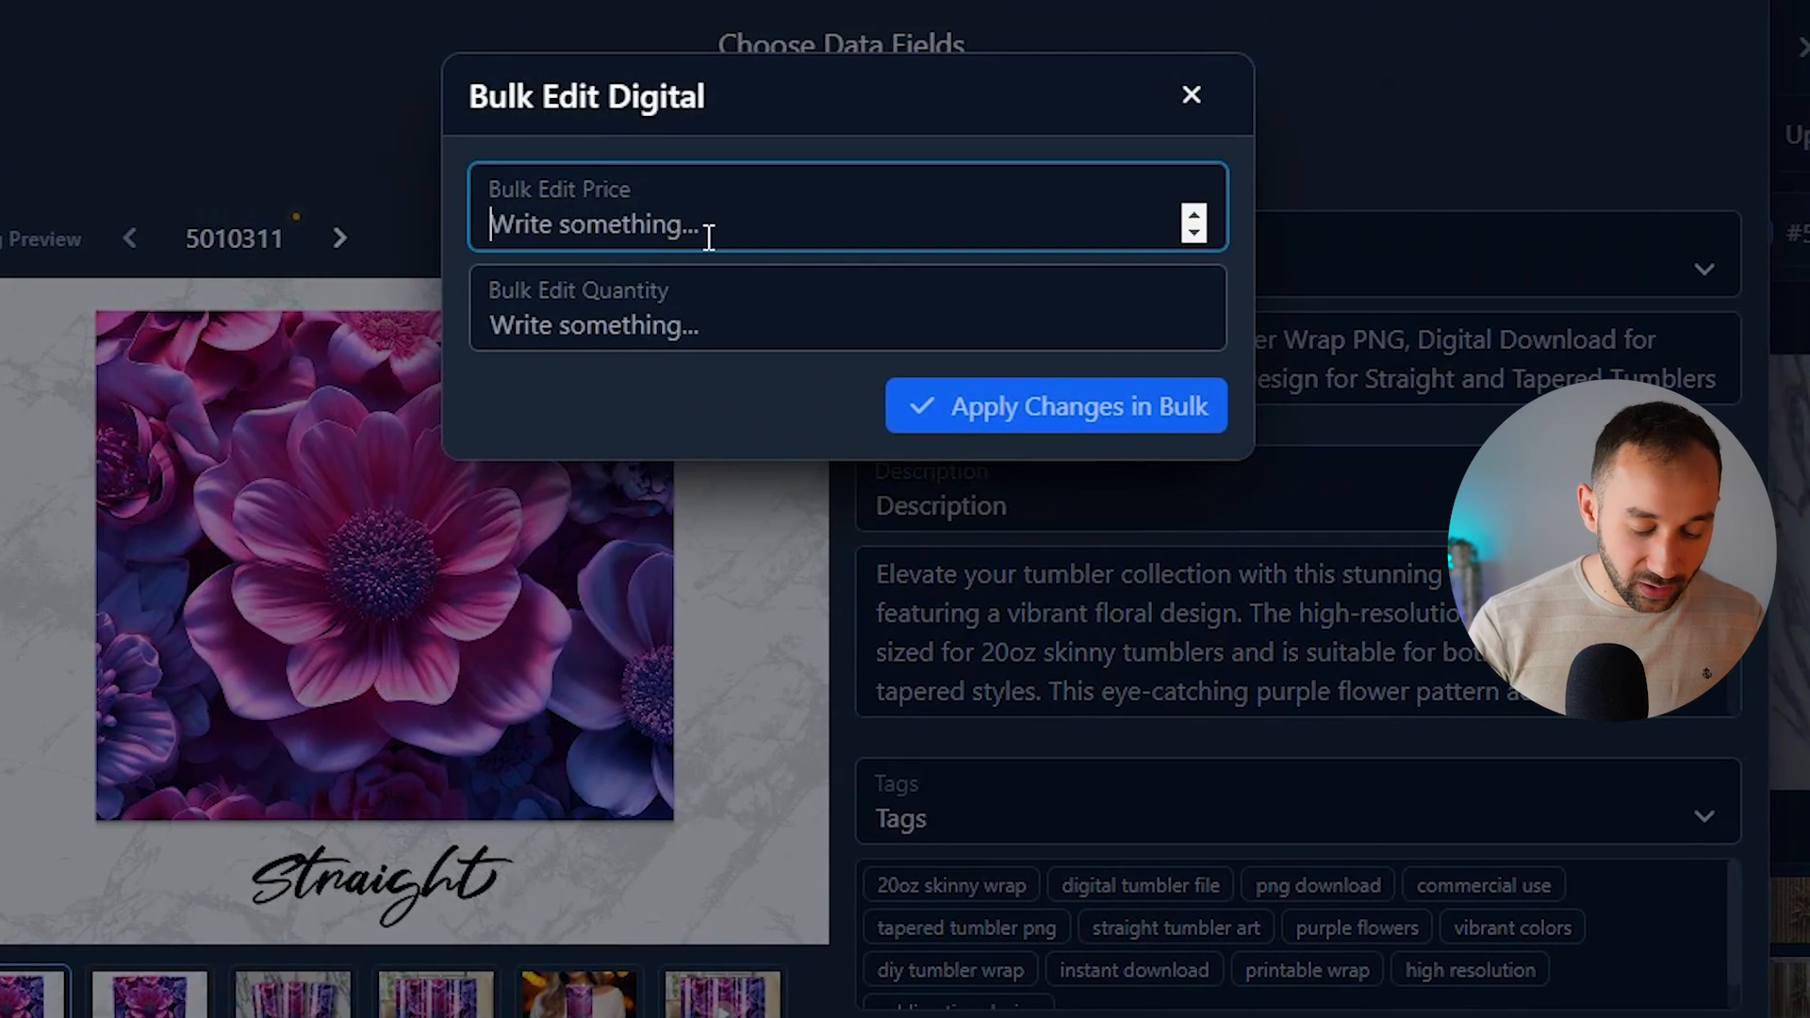
text(7.99)
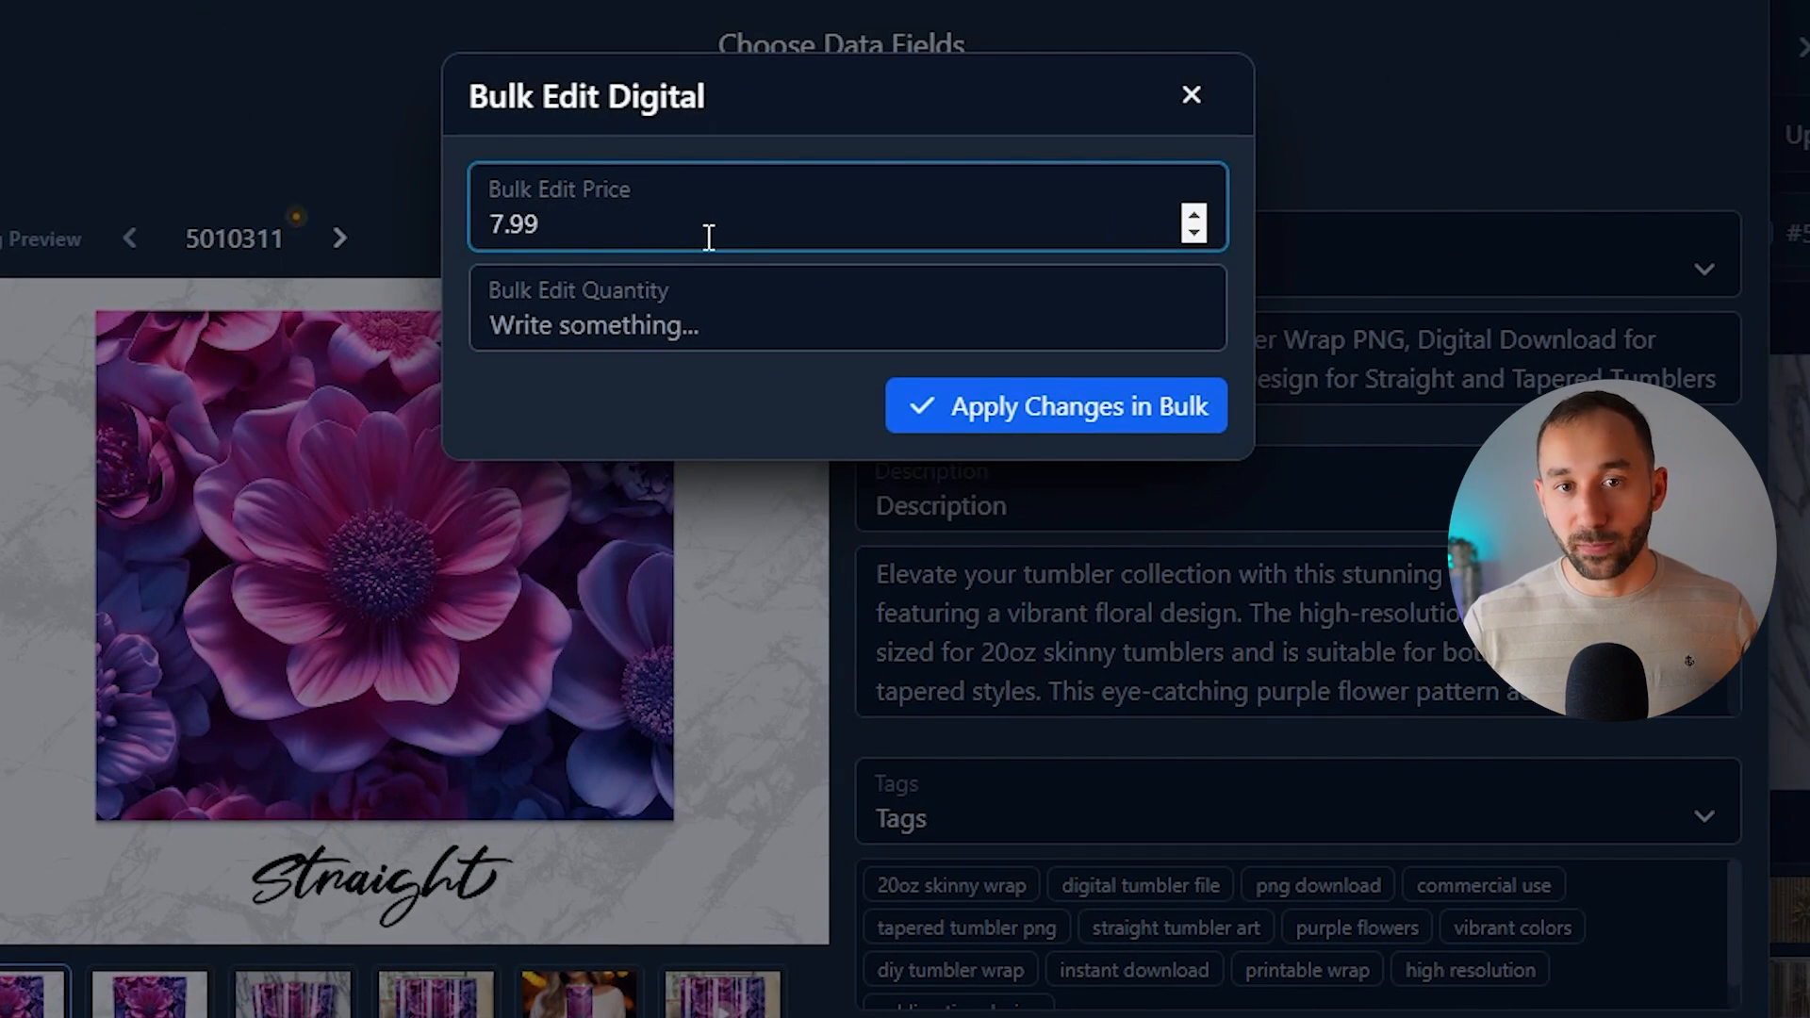
click(657, 331)
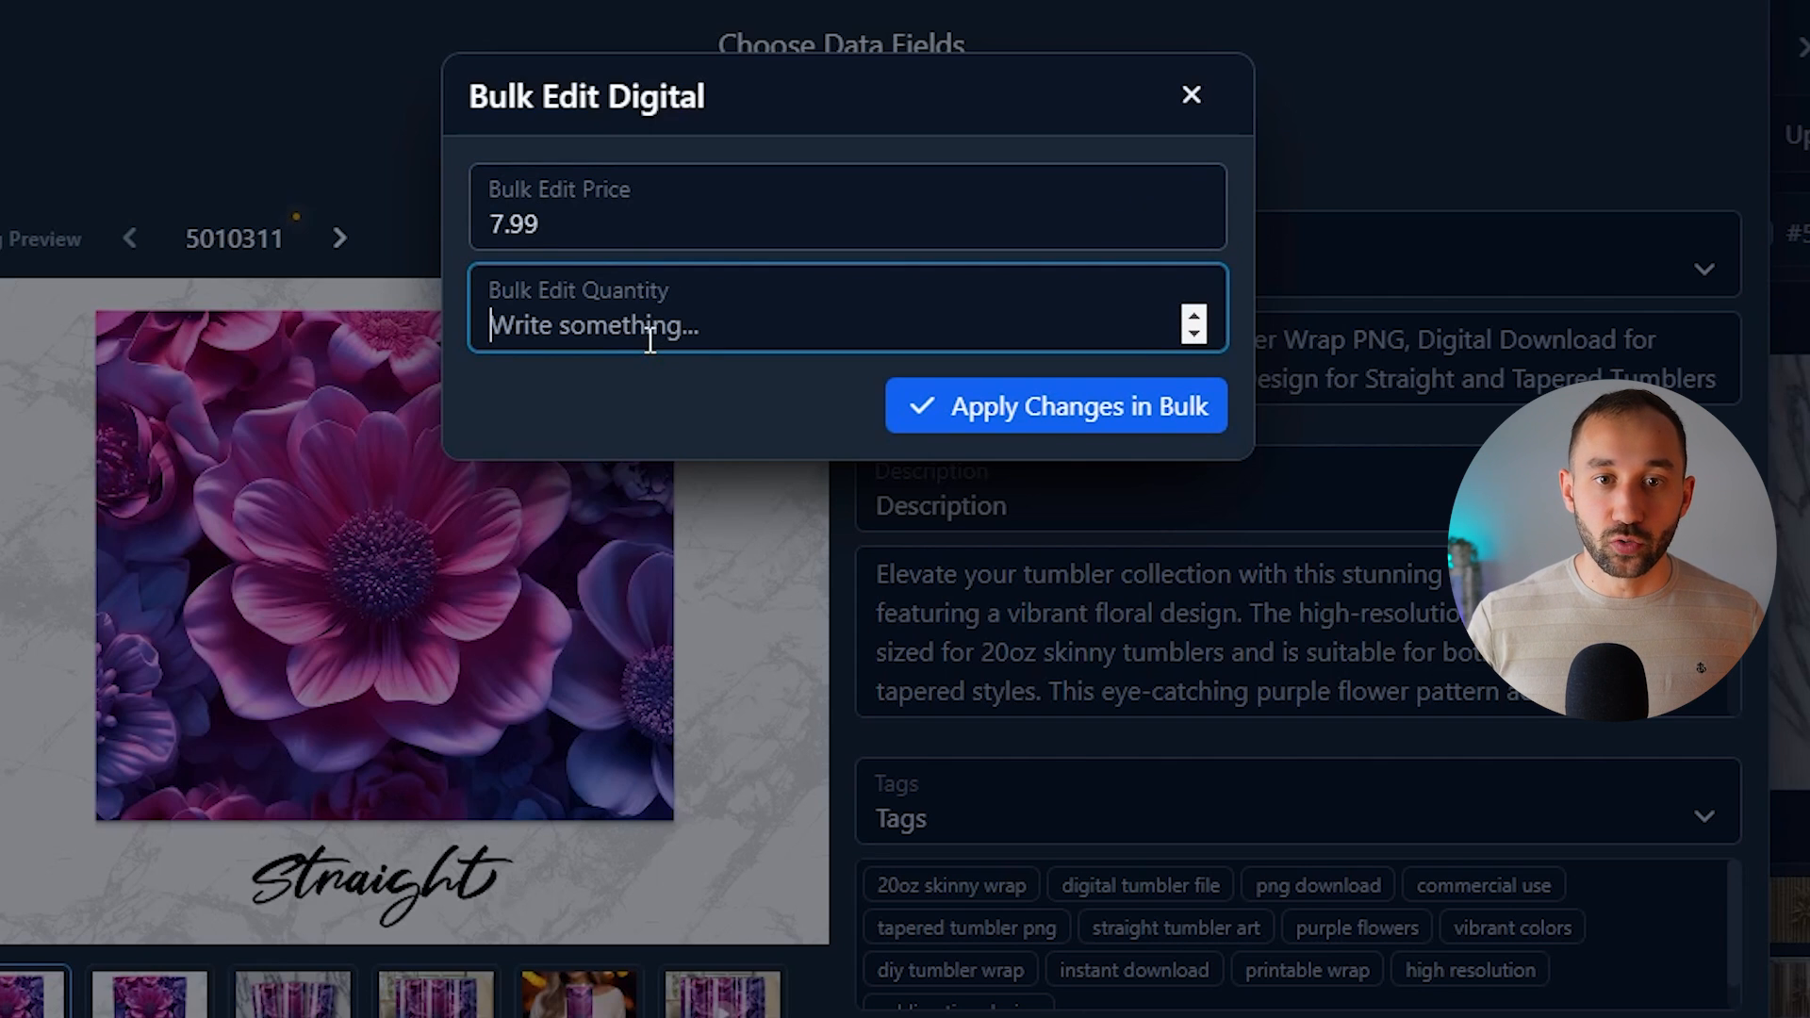
text(999)
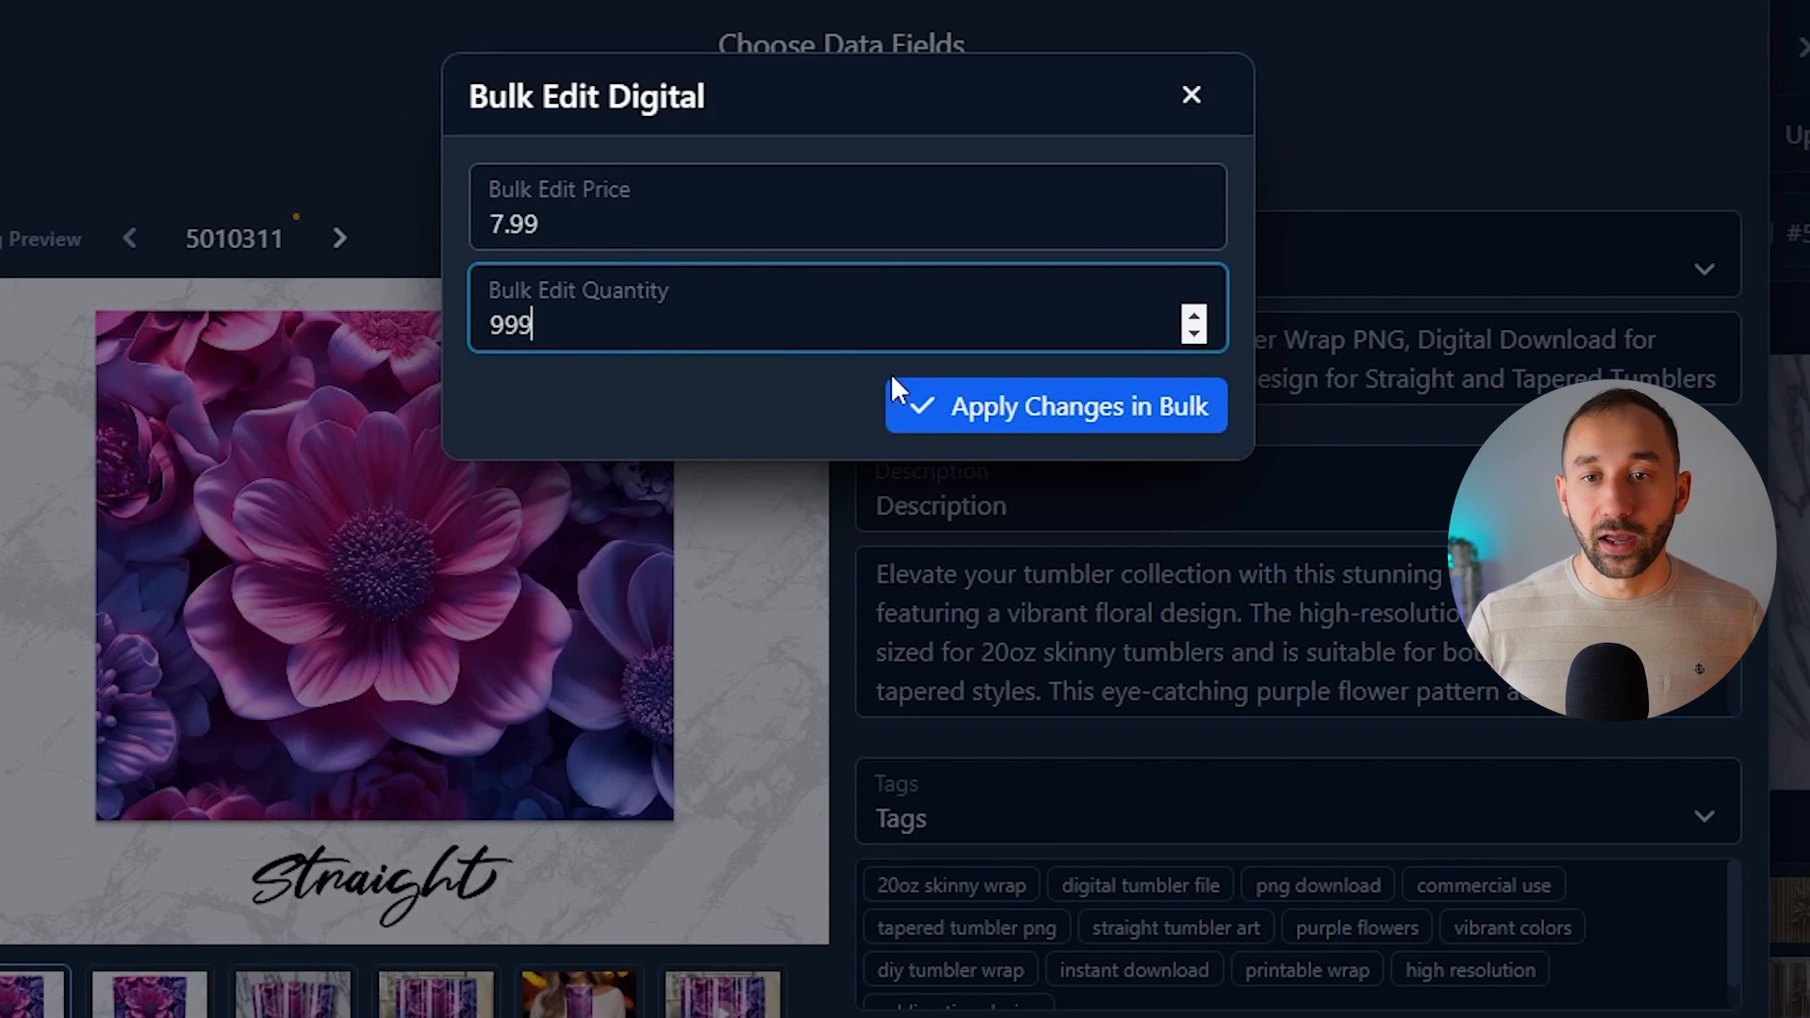
click(907, 396)
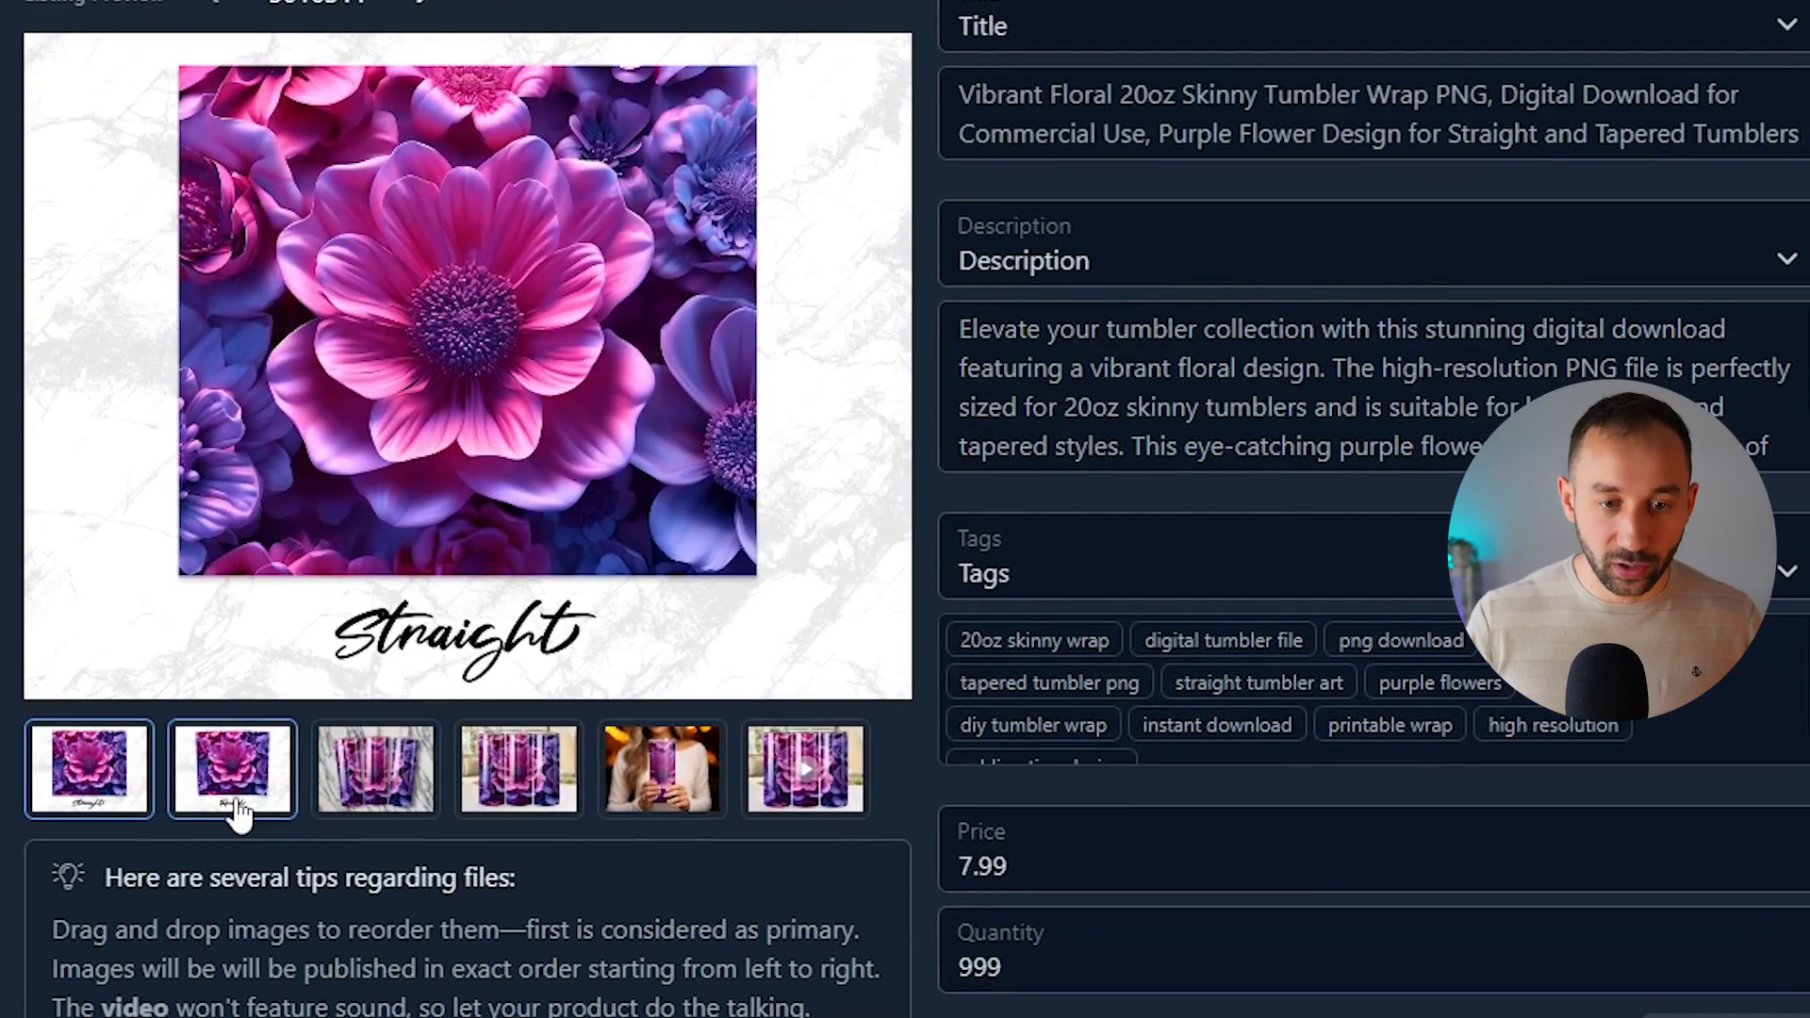
- Reorder the mockups: three tumblers in the living room first, then straight, tapered, hand-held tumbler and marble background, with the video last
click(520, 769)
drag(520, 782, 75, 778)
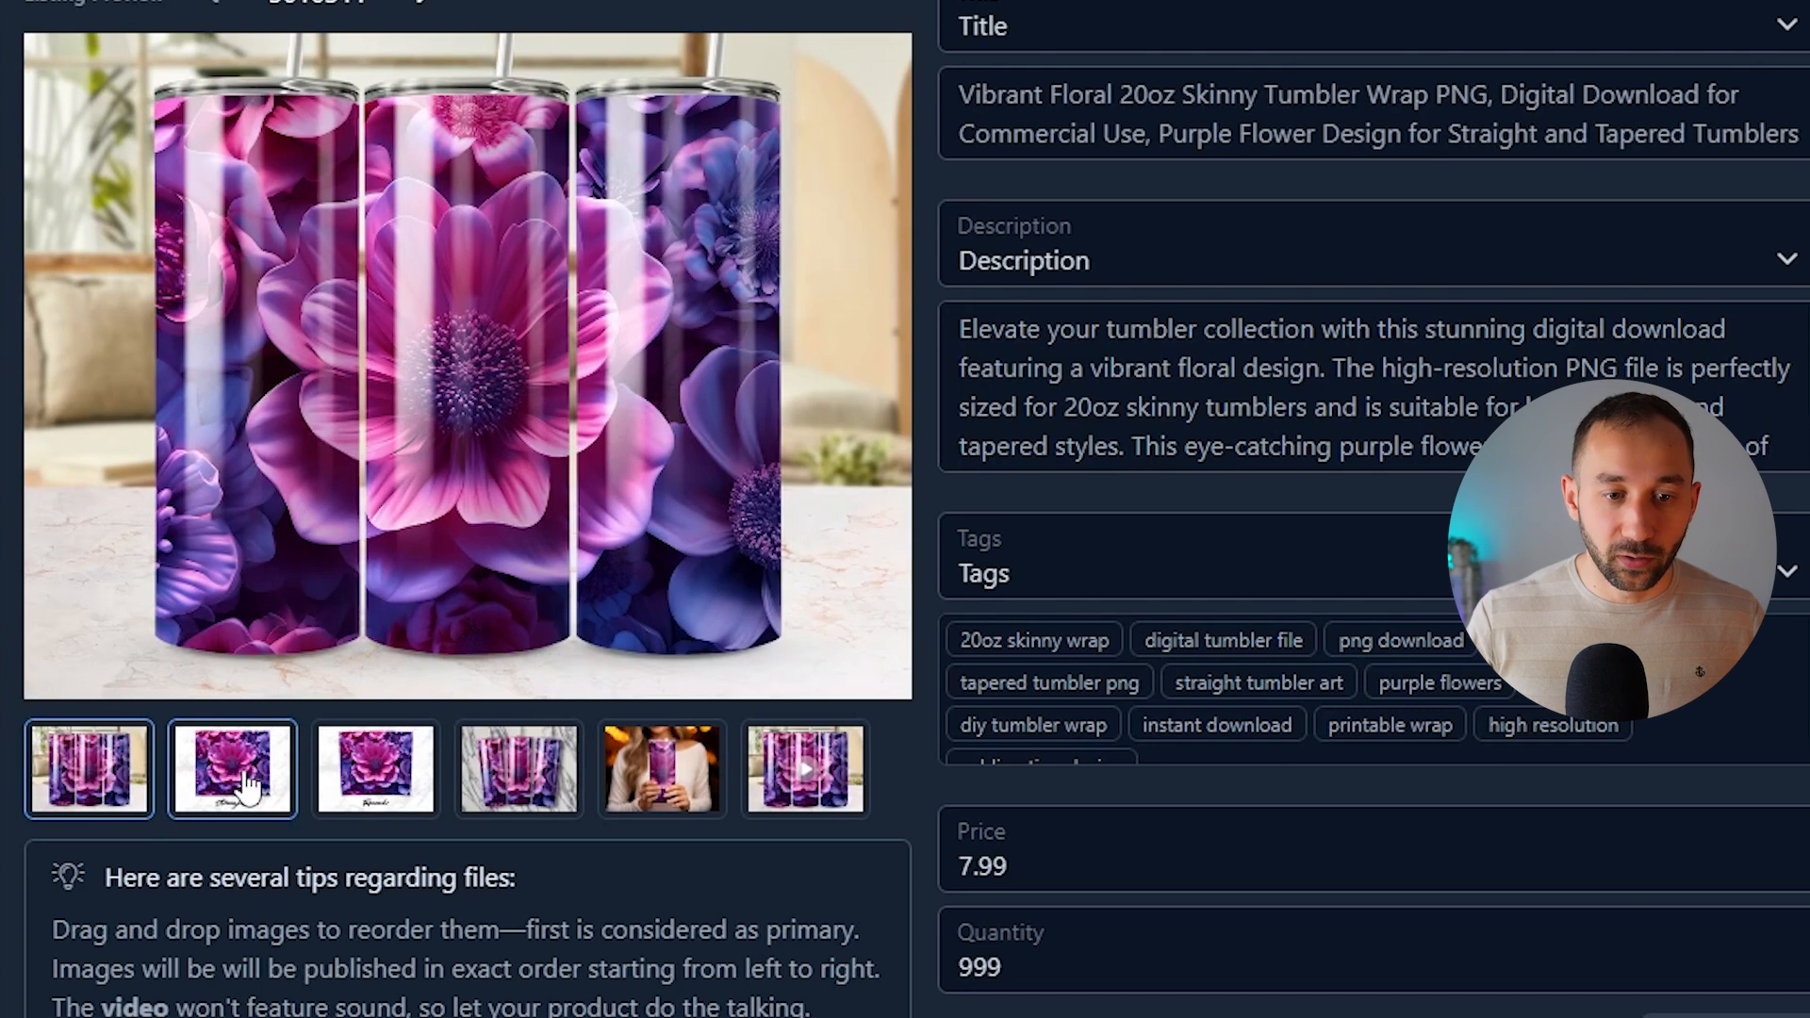
click(853, 764)
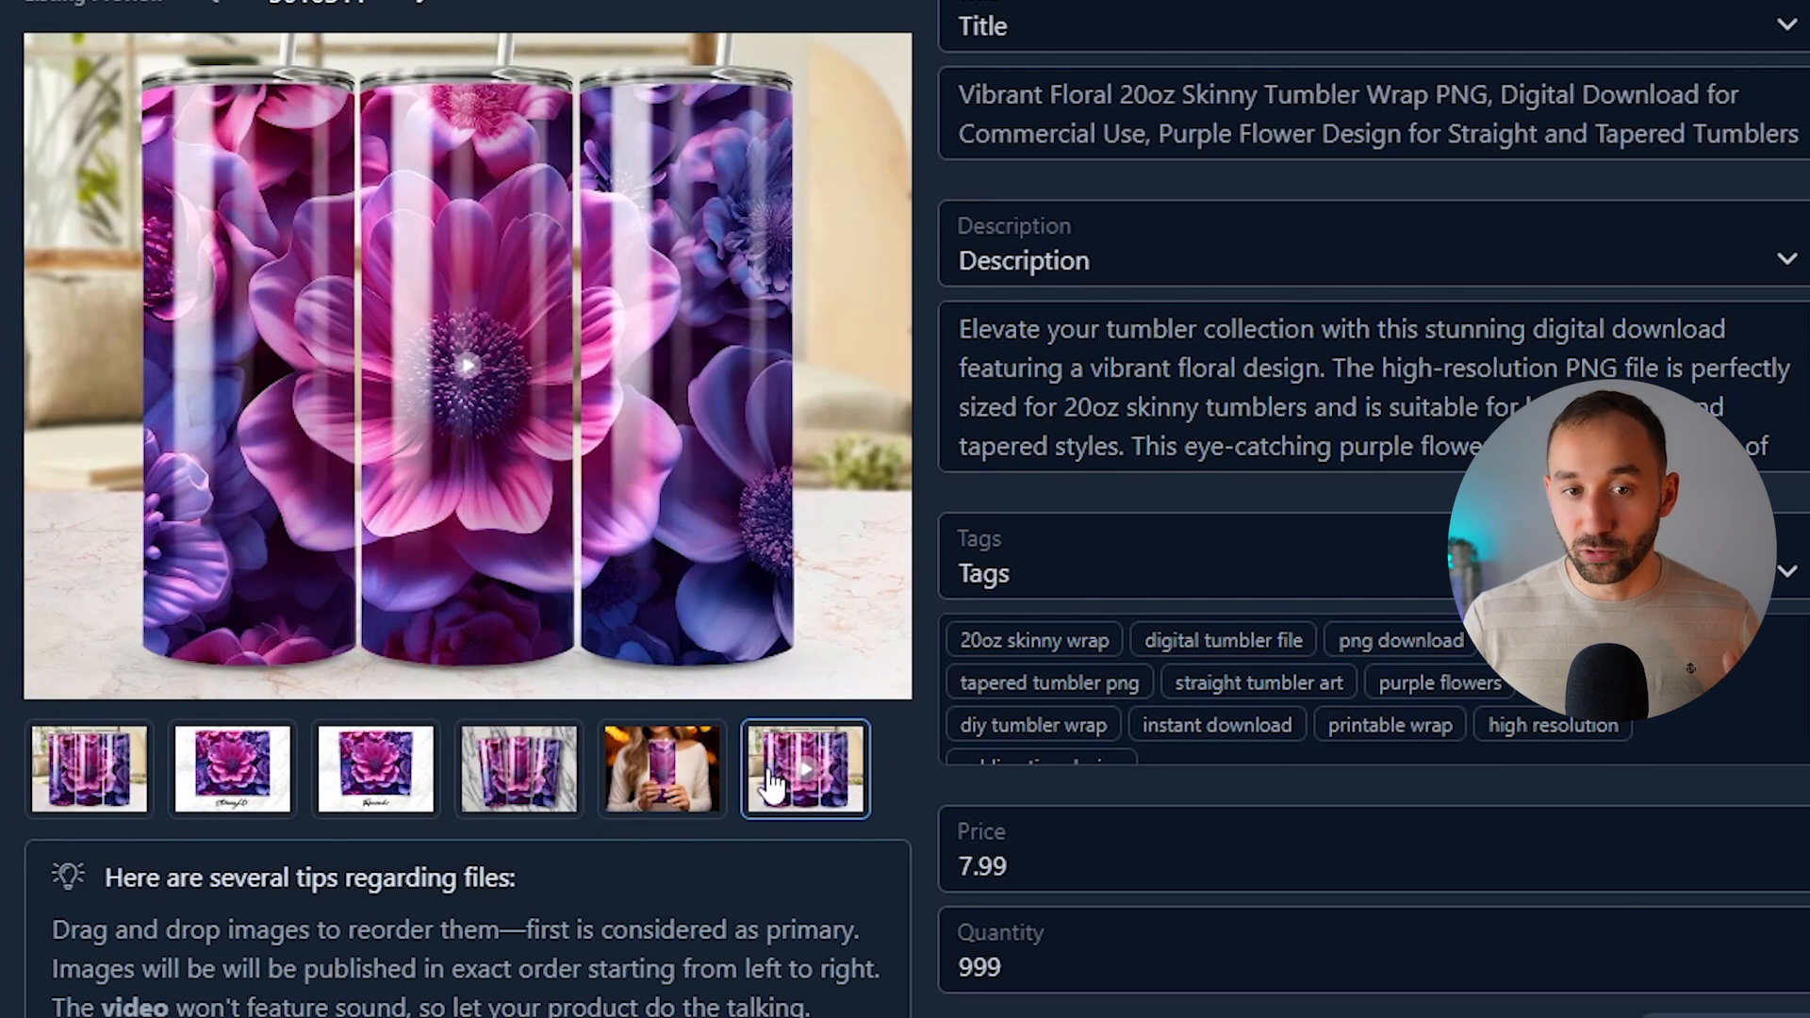
drag(815, 781, 853, 773)
mouse_move(671, 775)
mouse_down()
mouse_move(385, 775)
mouse_move(647, 773)
mouse_up()
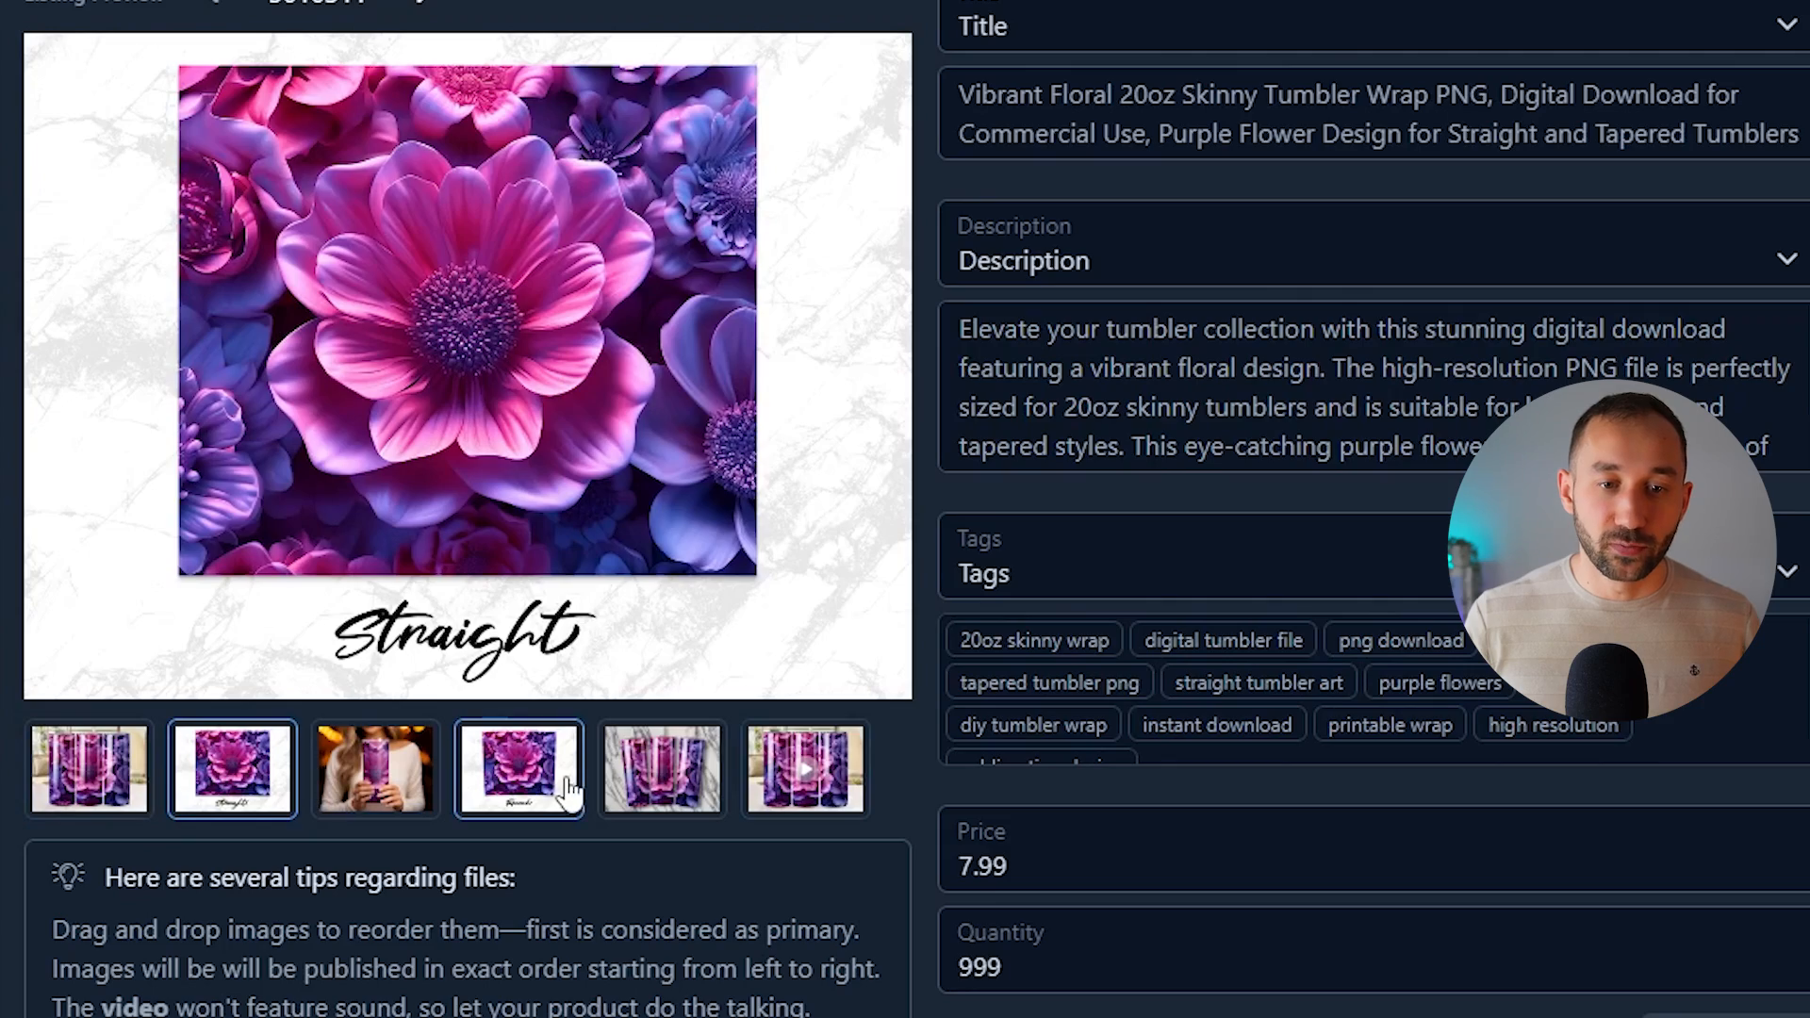
drag(516, 769, 377, 769)
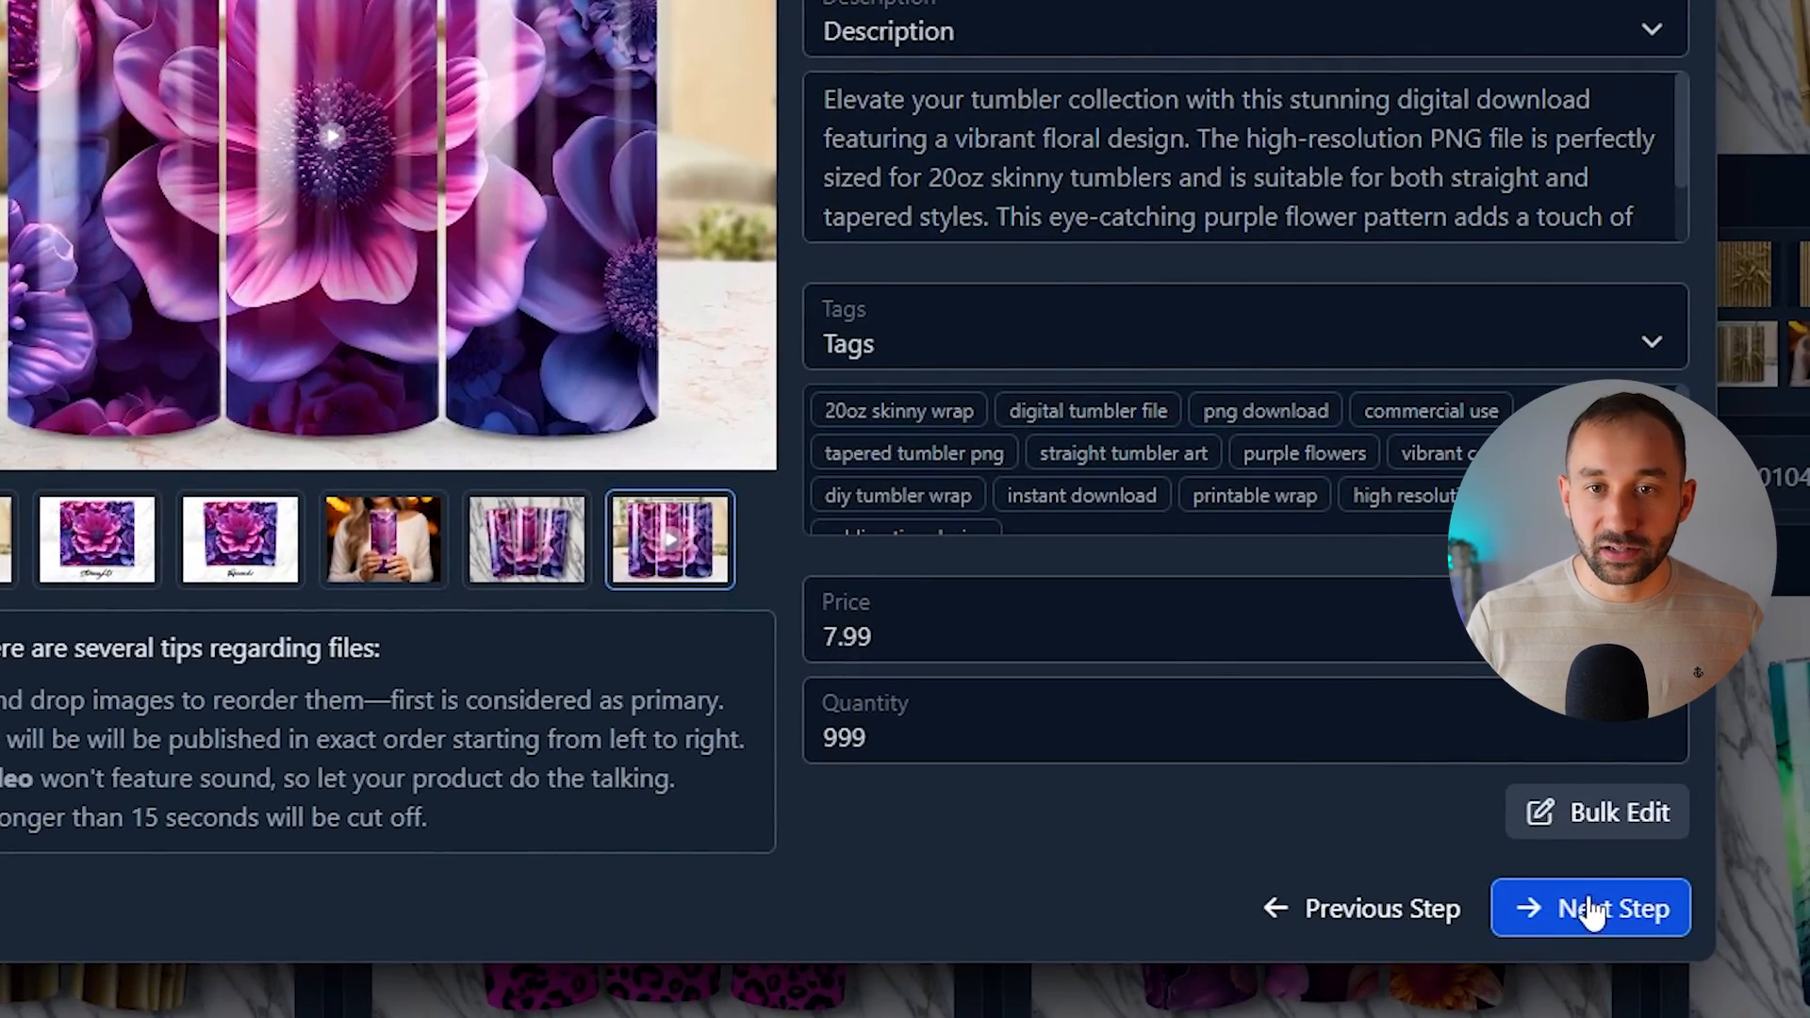
- Keep MDSVGShop and the Digital category, check the listing previews and publish the listings to Etsy as drafts
click(1589, 910)
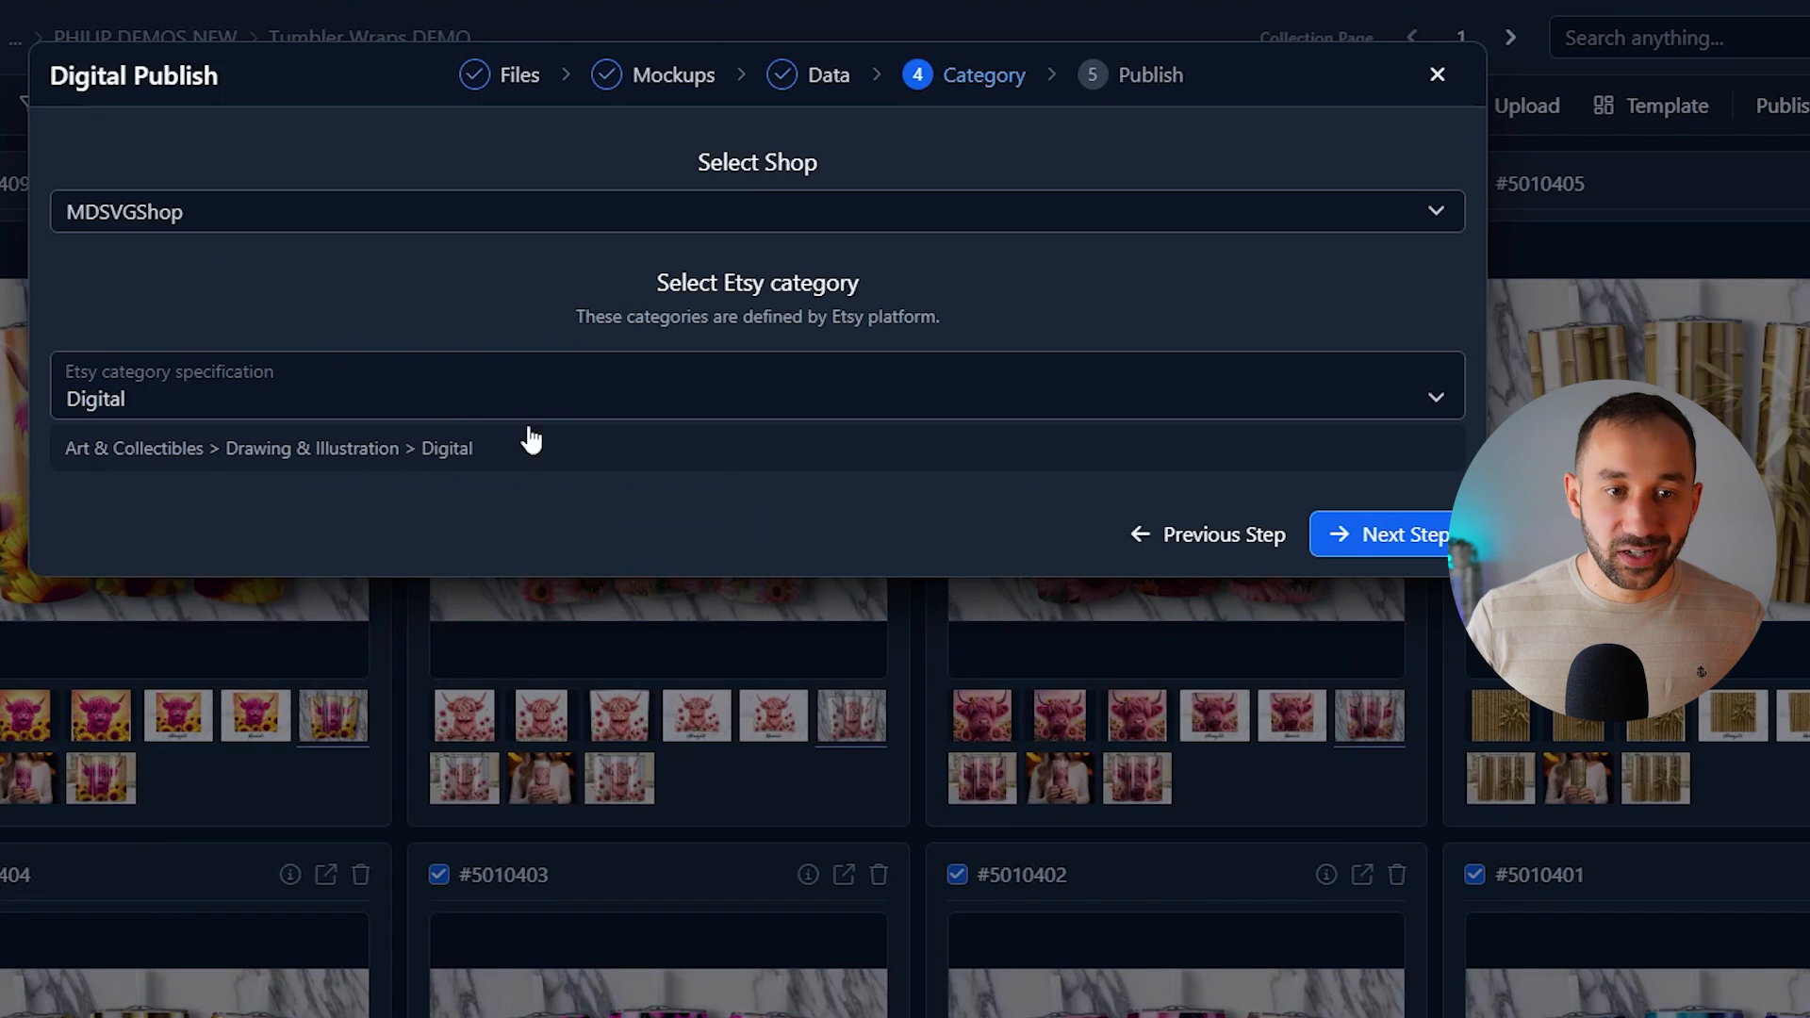
click(1400, 551)
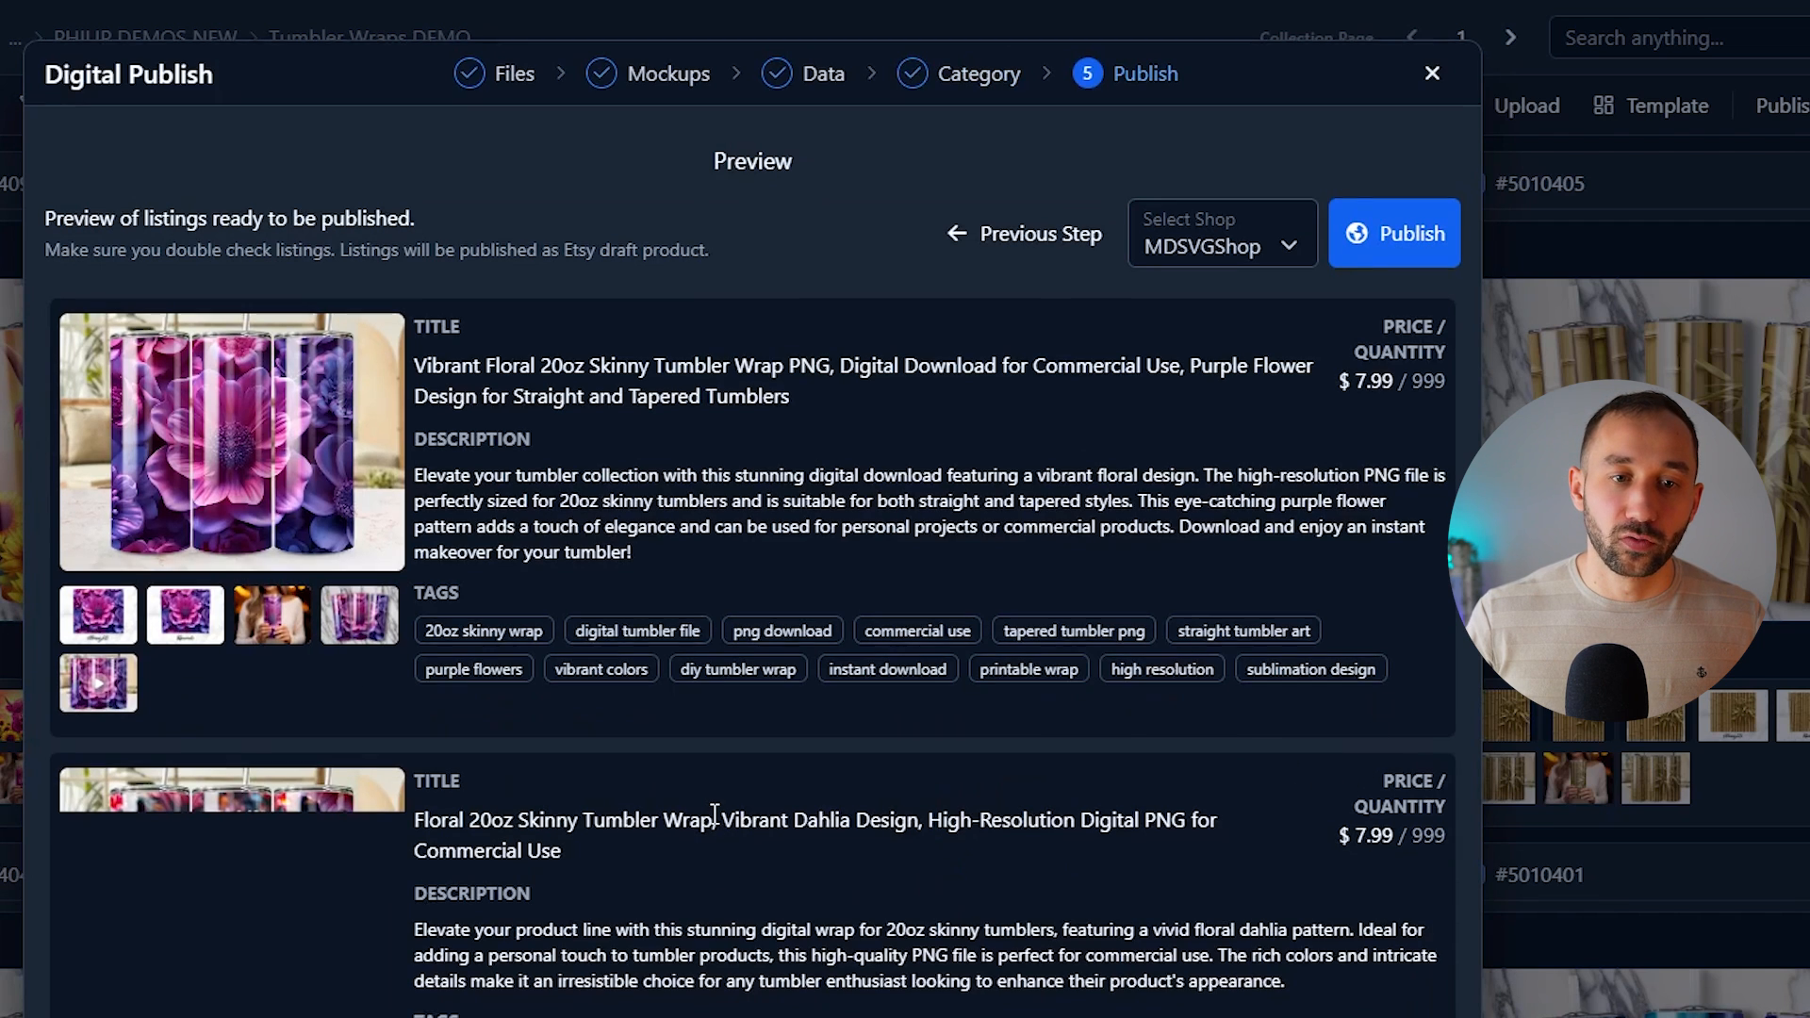
scroll(671, 775, down, 4)
scroll(1025, 892, down, 3)
scroll(1118, 954, up, 7)
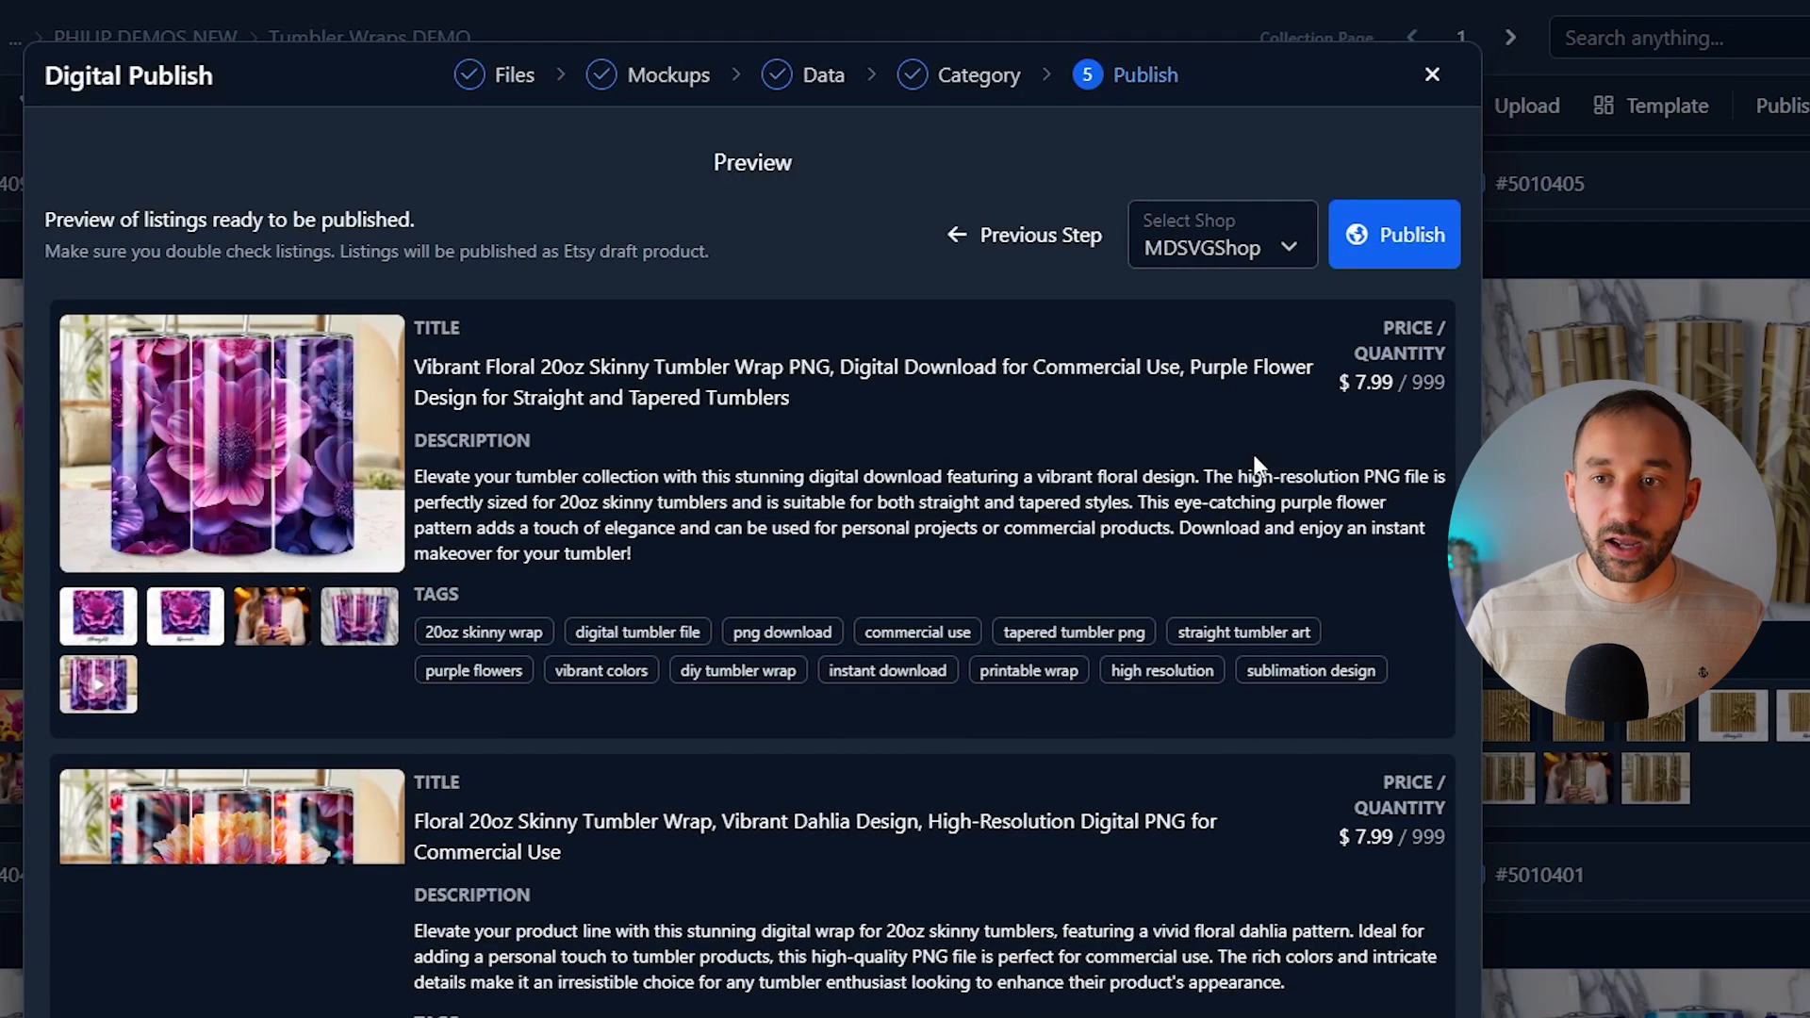
click(1413, 247)
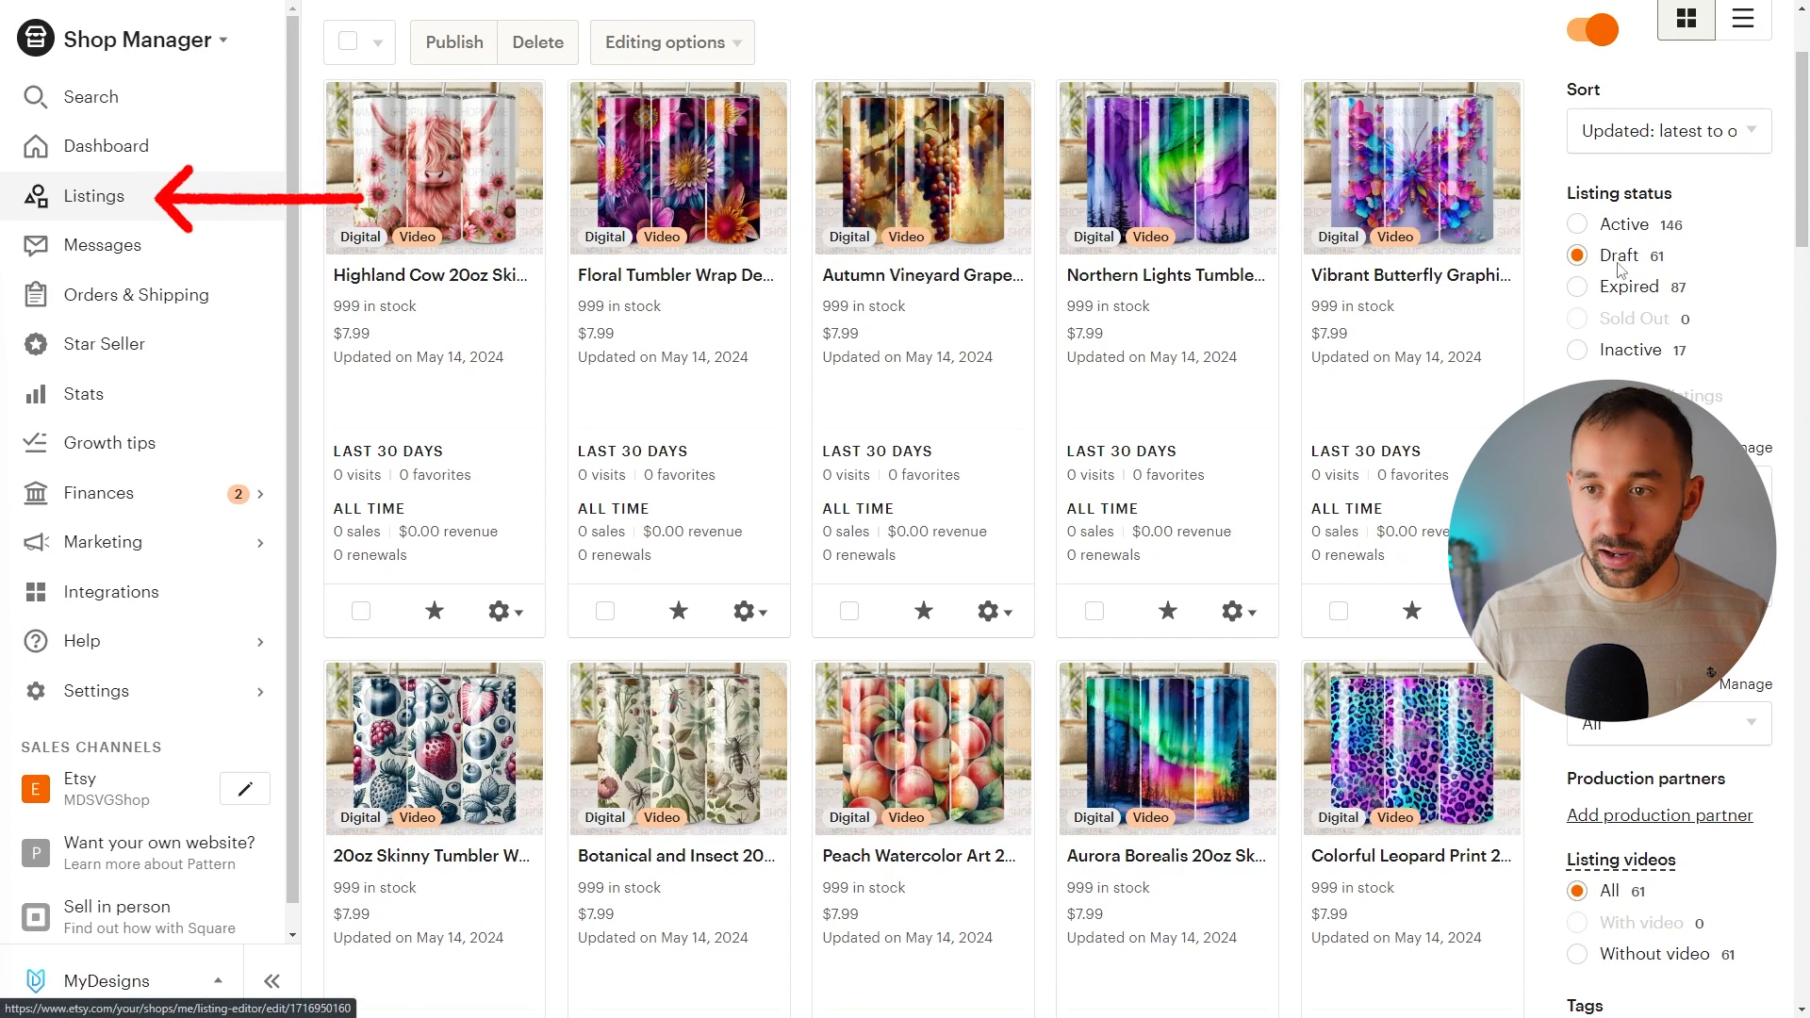
- In the Etsy Shop Manager, look over the draft tumbler listings, select the drafts on all pages and start publishing them
scroll(741, 283, down, 1)
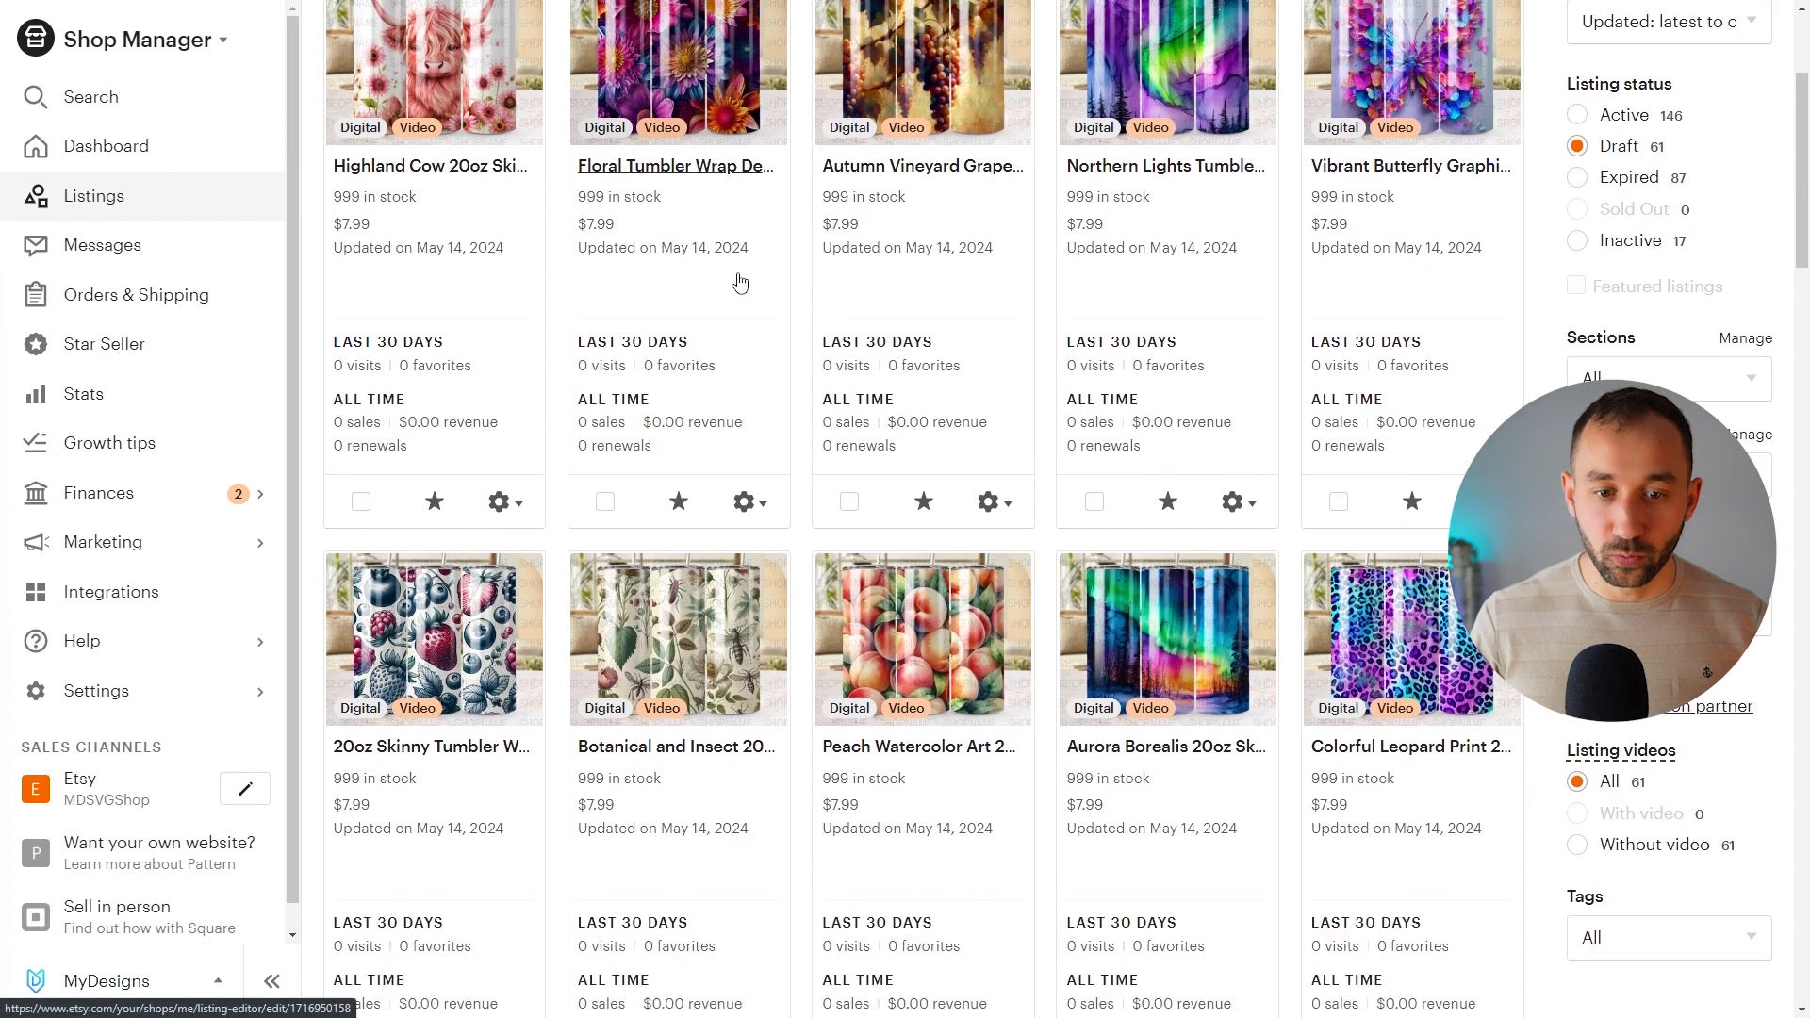
scroll(740, 283, down, 5)
scroll(745, 302, up, 7)
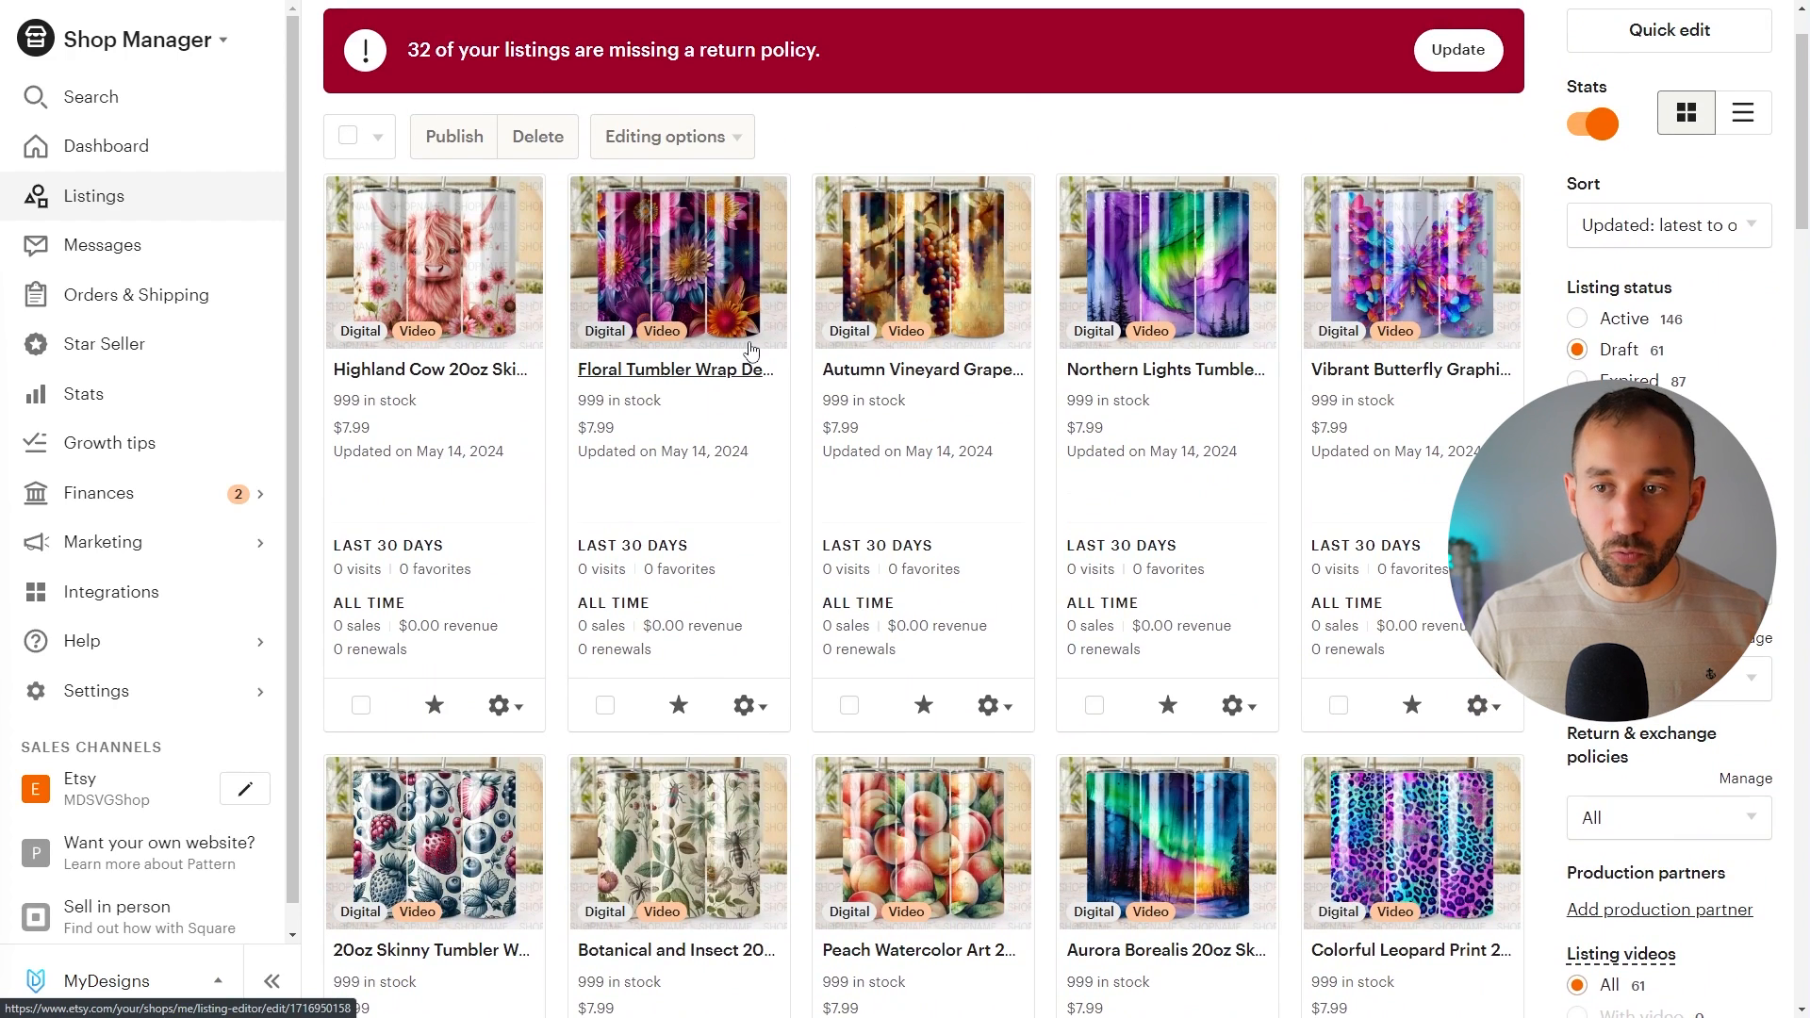
scroll(751, 351, down, 1)
click(372, 44)
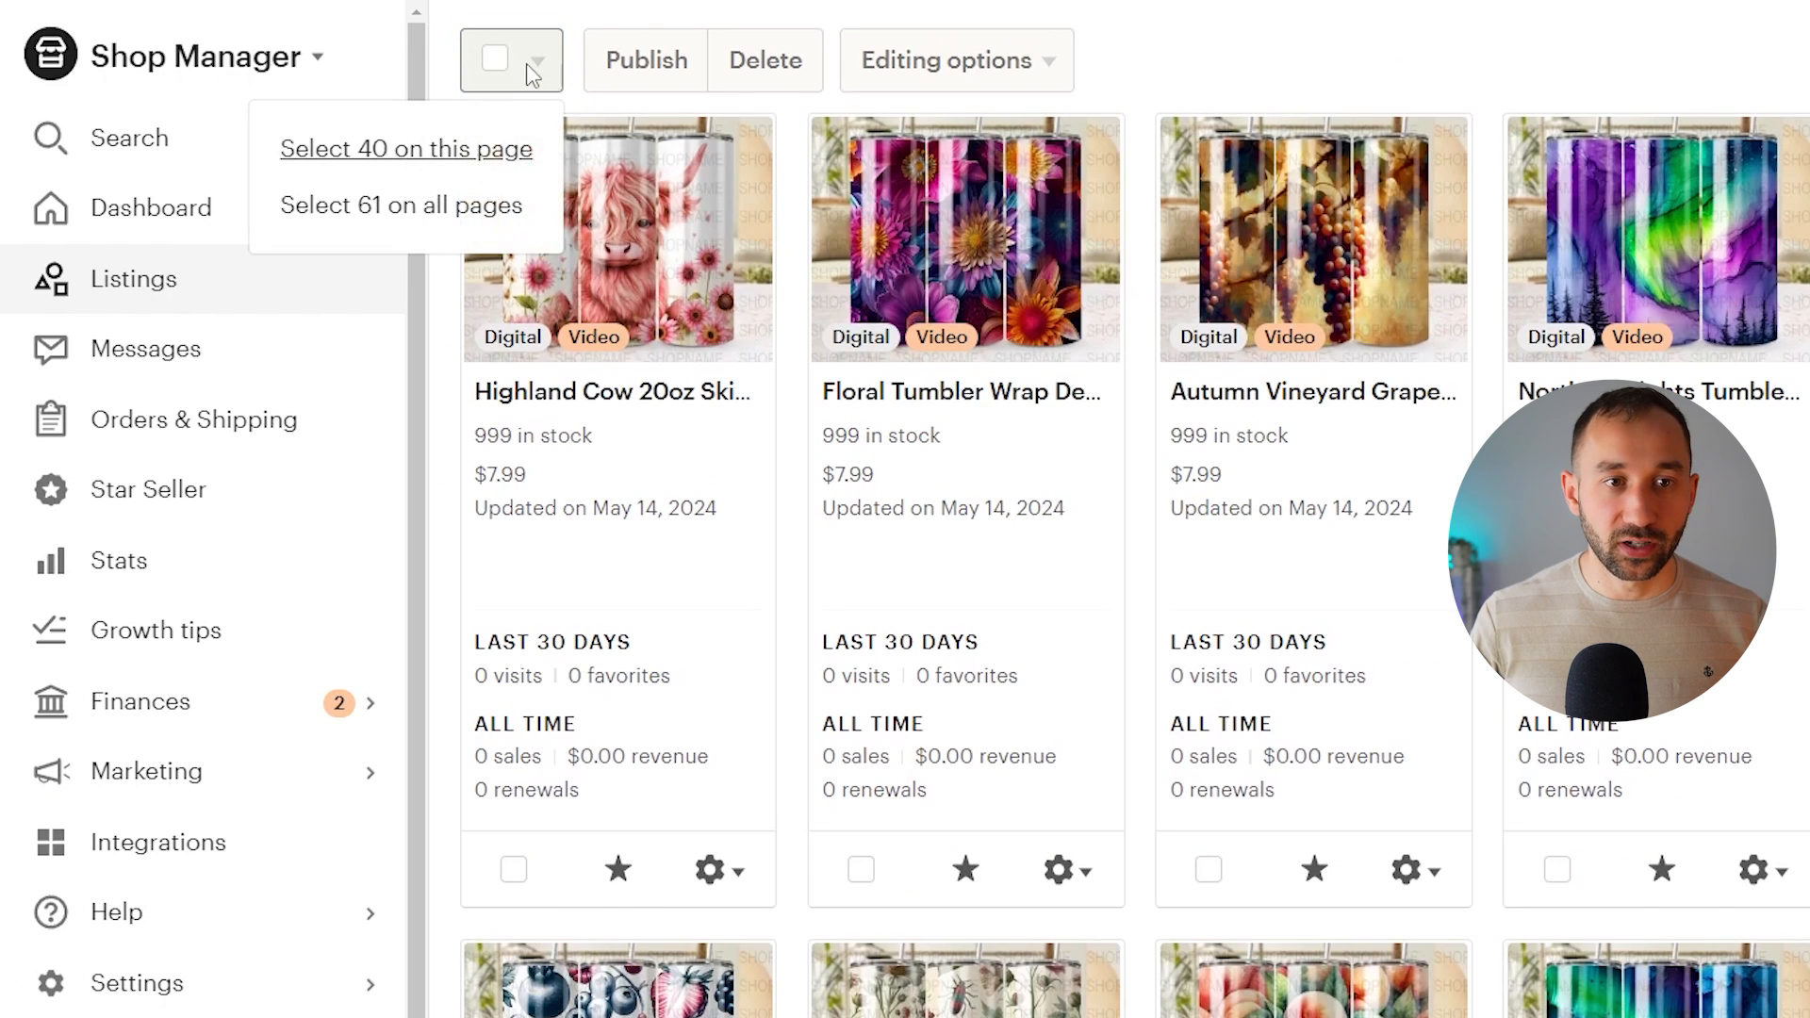
click(456, 205)
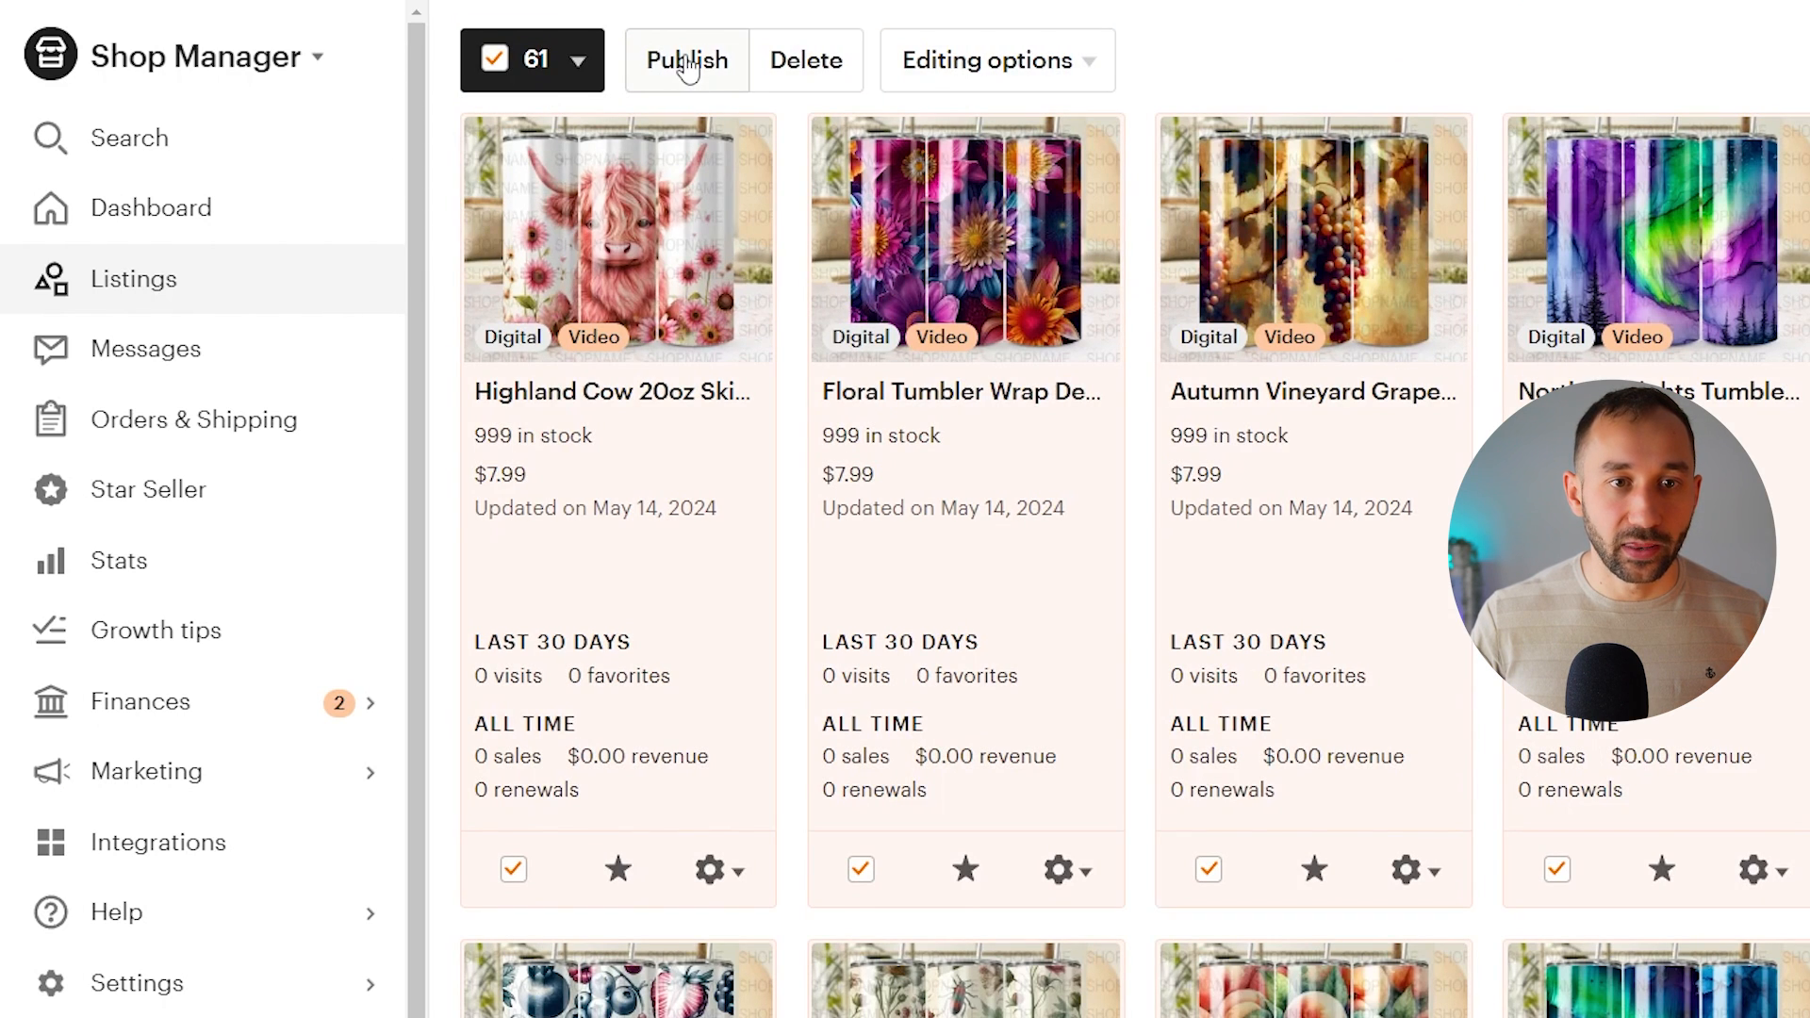
click(687, 62)
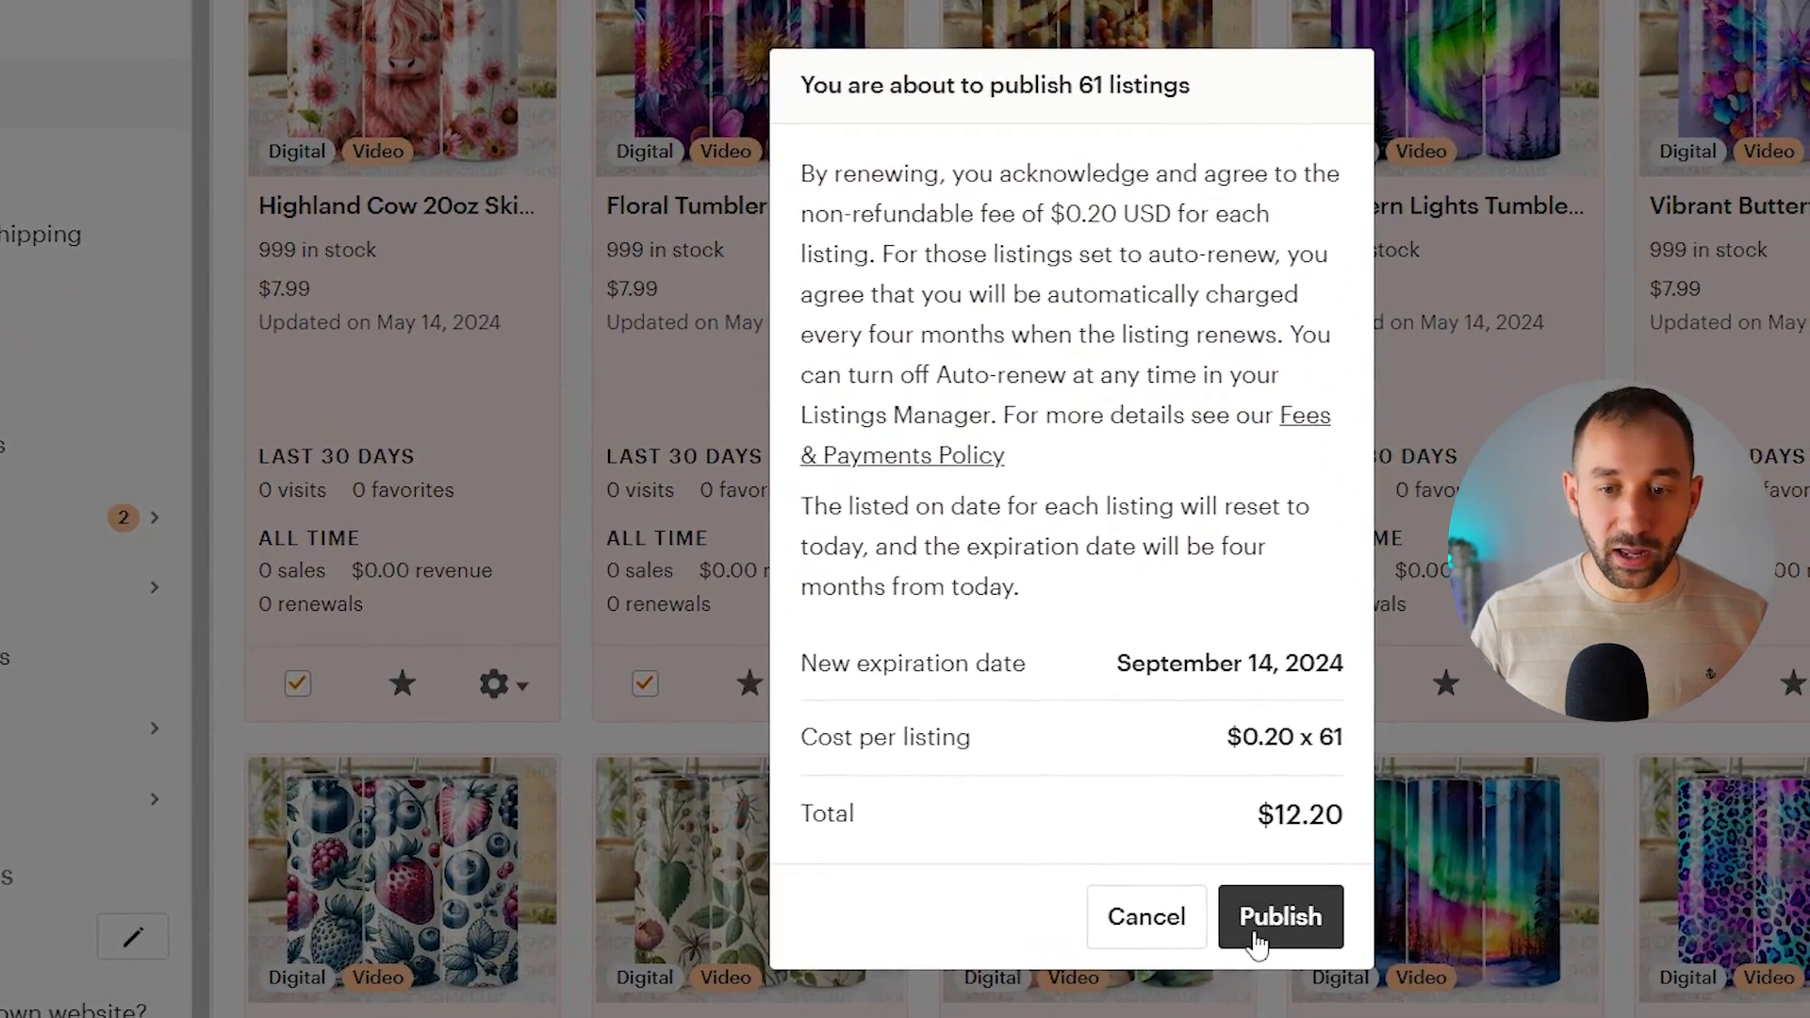